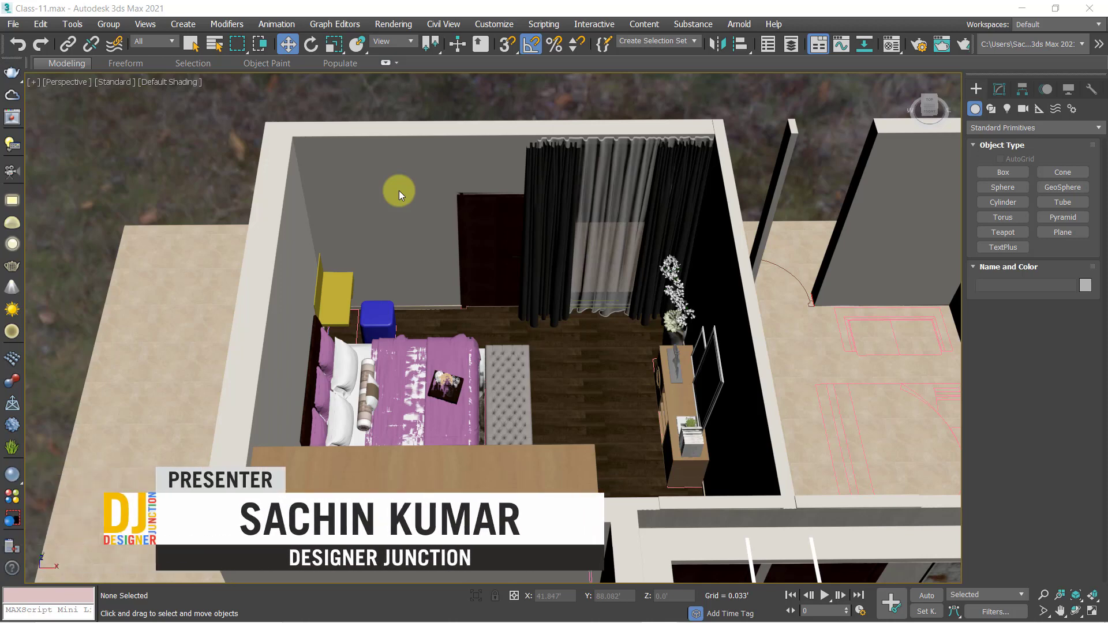
# Orbit and zoom the Perspective view to look over the bedroom model
pyautogui.moveTo(542, 294)
pyautogui.keyDown('alt'); pyautogui.mouseDown(button='middle')
pyautogui.moveTo(503, 298)
pyautogui.moveTo(487, 322)
pyautogui.mouseUp(button='middle'); pyautogui.keyUp('alt')
pyautogui.scroll(-10, 568, 272)
pyautogui.scroll(-3, 613, 264)
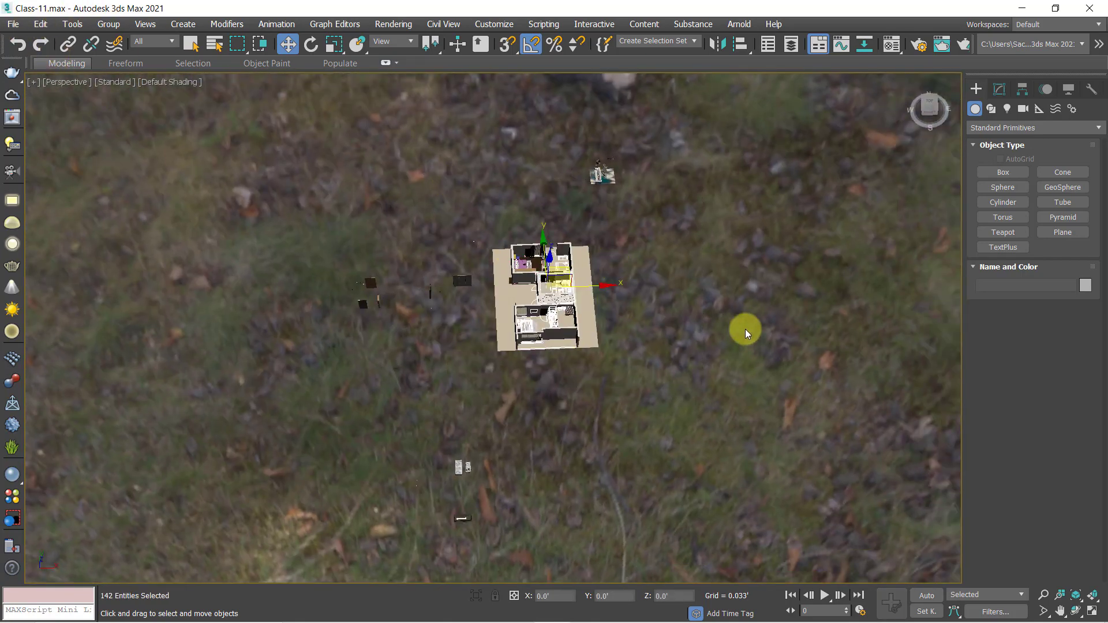
pyautogui.scroll(3, 505, 295)
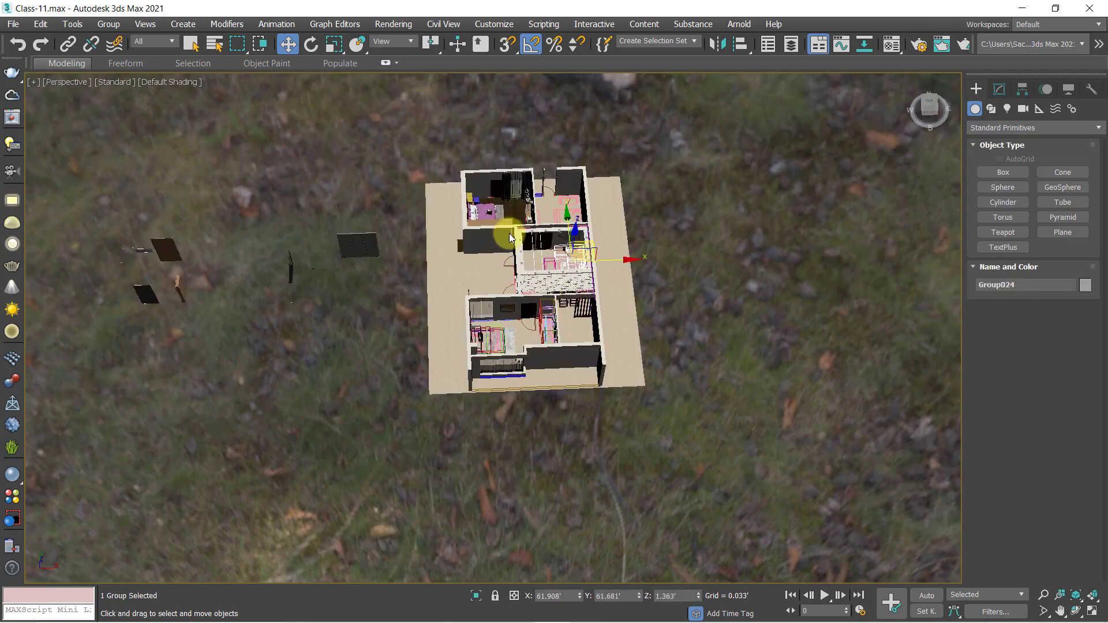
pyautogui.scroll(3, 514, 233)
pyautogui.scroll(2, 262, 282)
pyautogui.scroll(2, 262, 281)
pyautogui.moveTo(404, 260)
pyautogui.keyDown('alt'); pyautogui.mouseDown(button='middle')
pyautogui.moveTo(497, 240)
pyautogui.moveTo(502, 272)
pyautogui.mouseUp(button='middle'); pyautogui.keyUp('alt')
pyautogui.scroll(-2, 470, 247)
pyautogui.scroll(2, 542, 266)
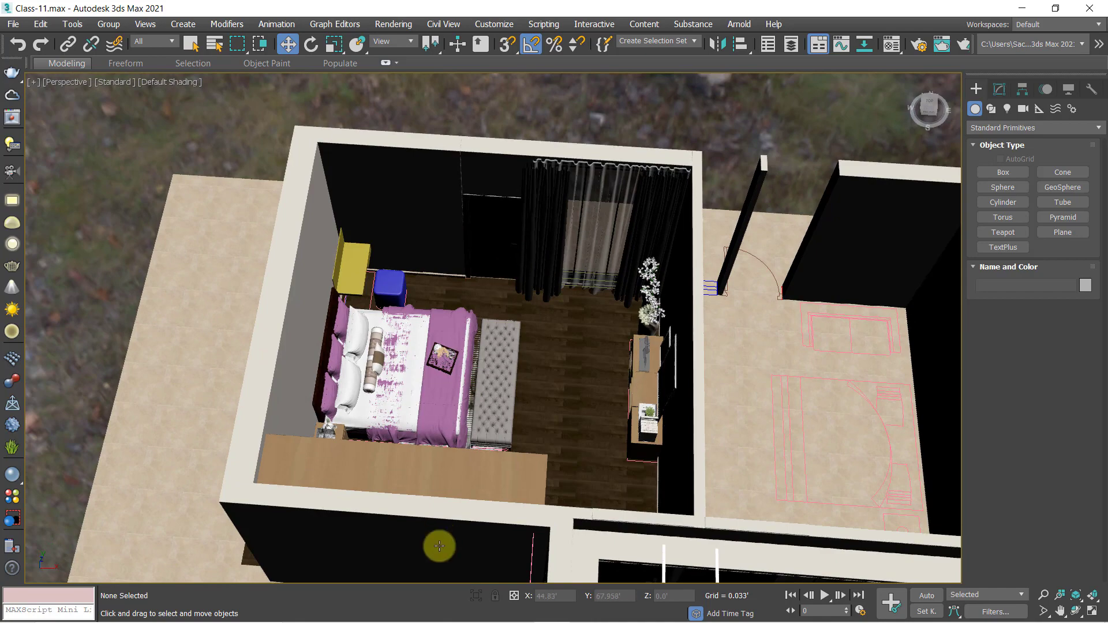
# Start Save As and copy the Class-2 folder path from a file browser
pyautogui.click(12, 24)
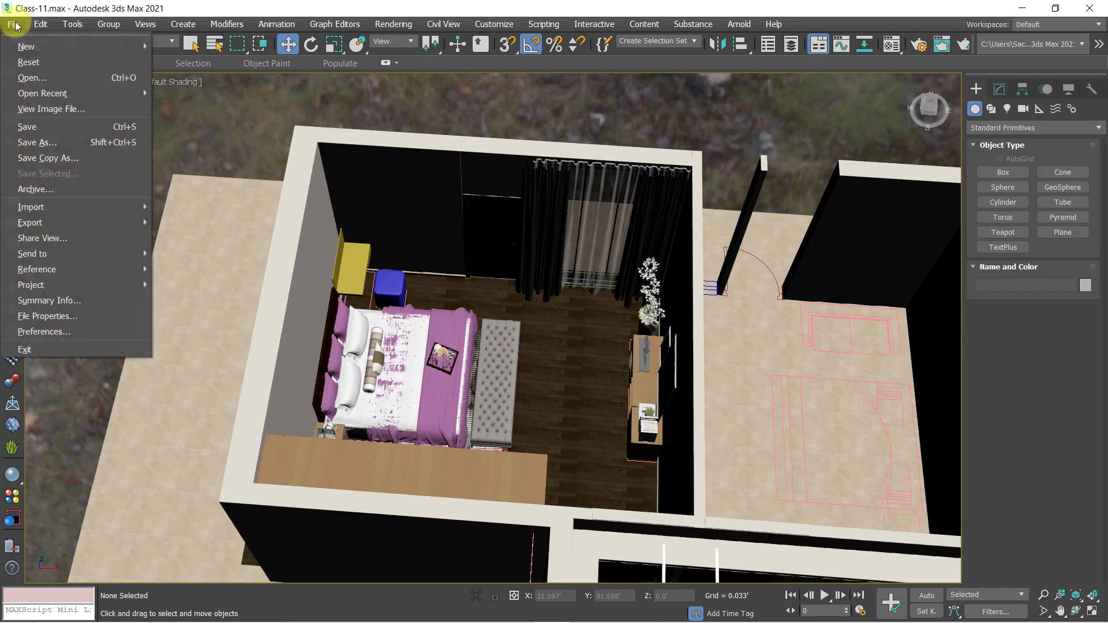
pyautogui.click(23, 143)
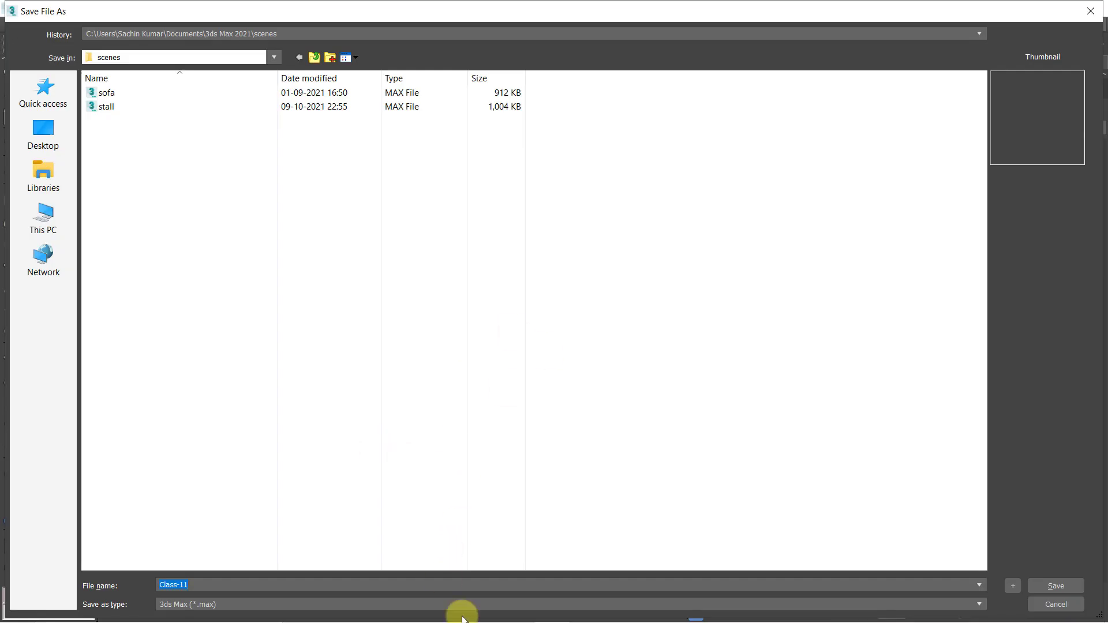
pyautogui.click(506, 616)
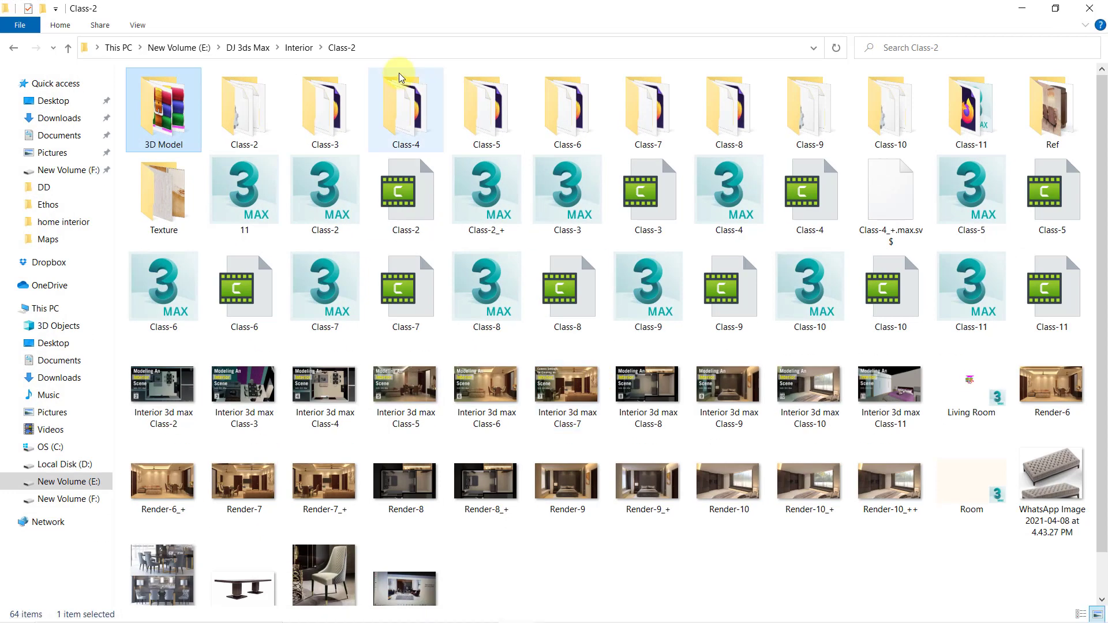
pyautogui.click(382, 48)
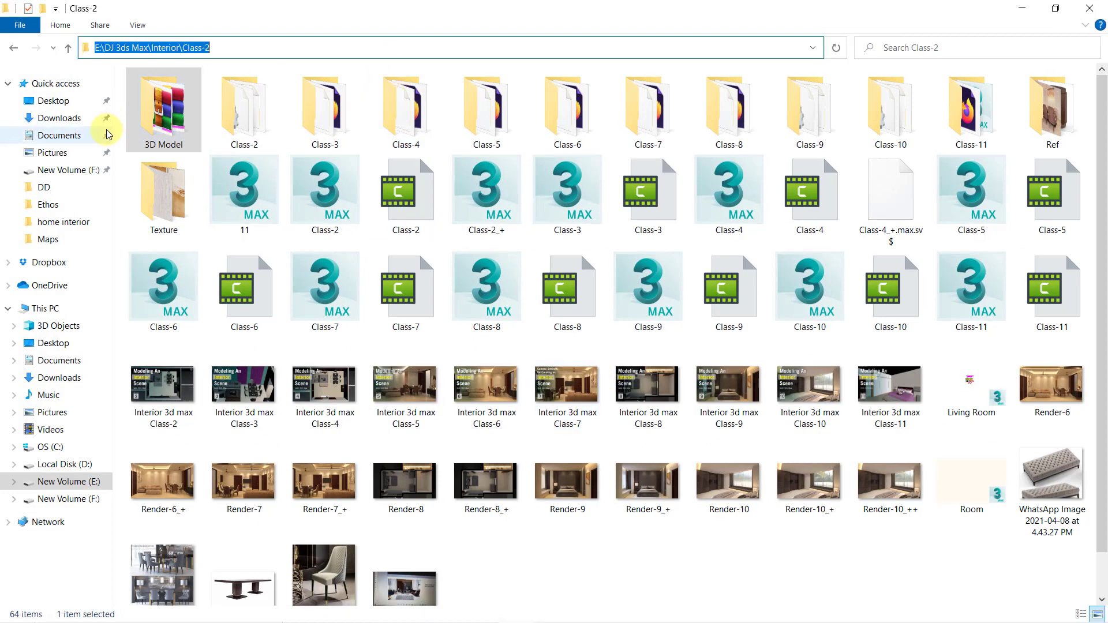
pyautogui.click(156, 104)
pyautogui.click(1022, 10)
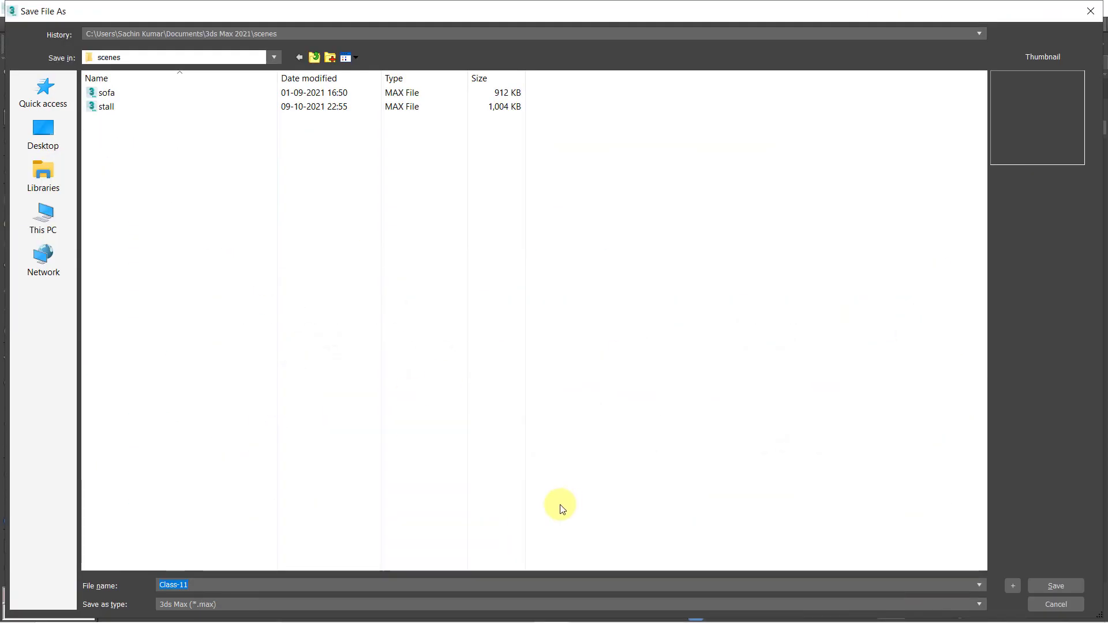
# Point the save location to the Class-2 folder and save the file as Class-12
pyautogui.press('Return')
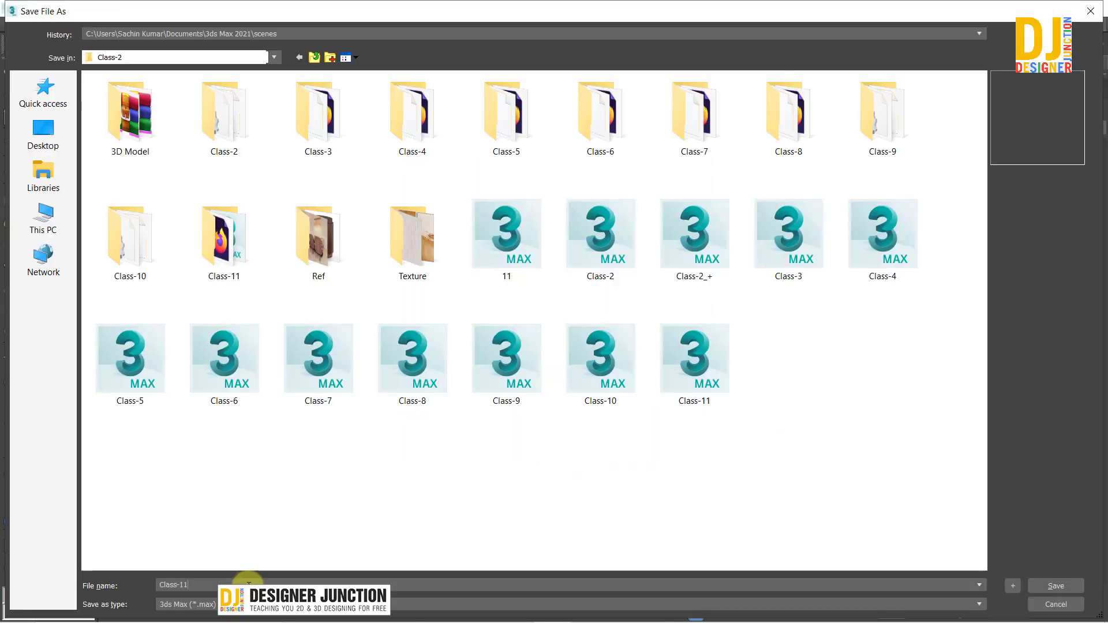
pyautogui.press('BackSpace')
pyautogui.press('BackSpace')
pyautogui.write('12')
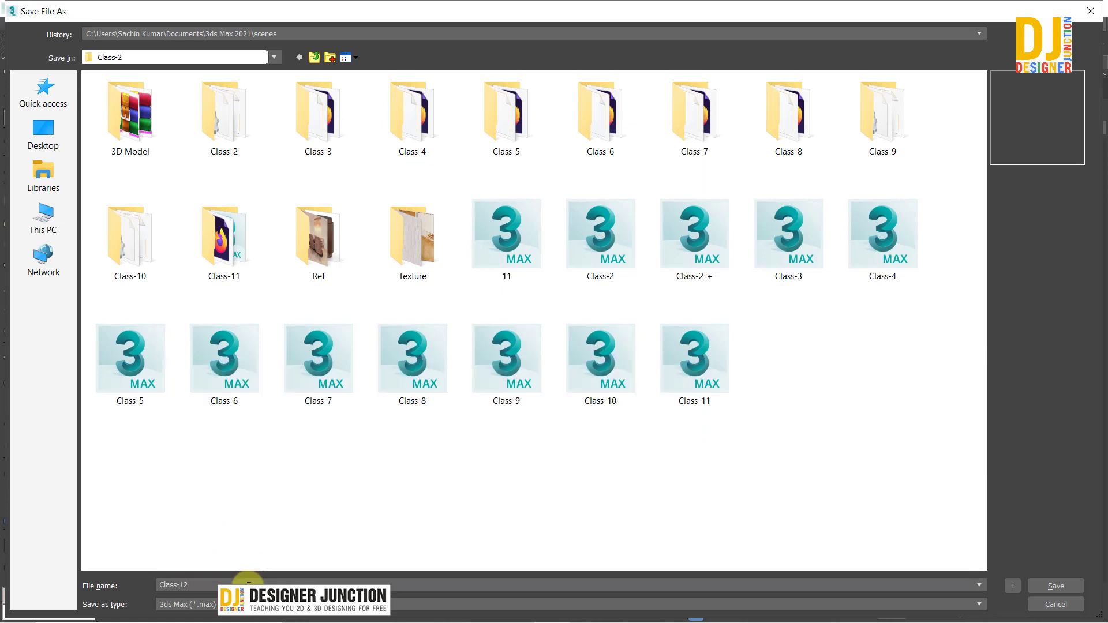
pyautogui.press('Return')
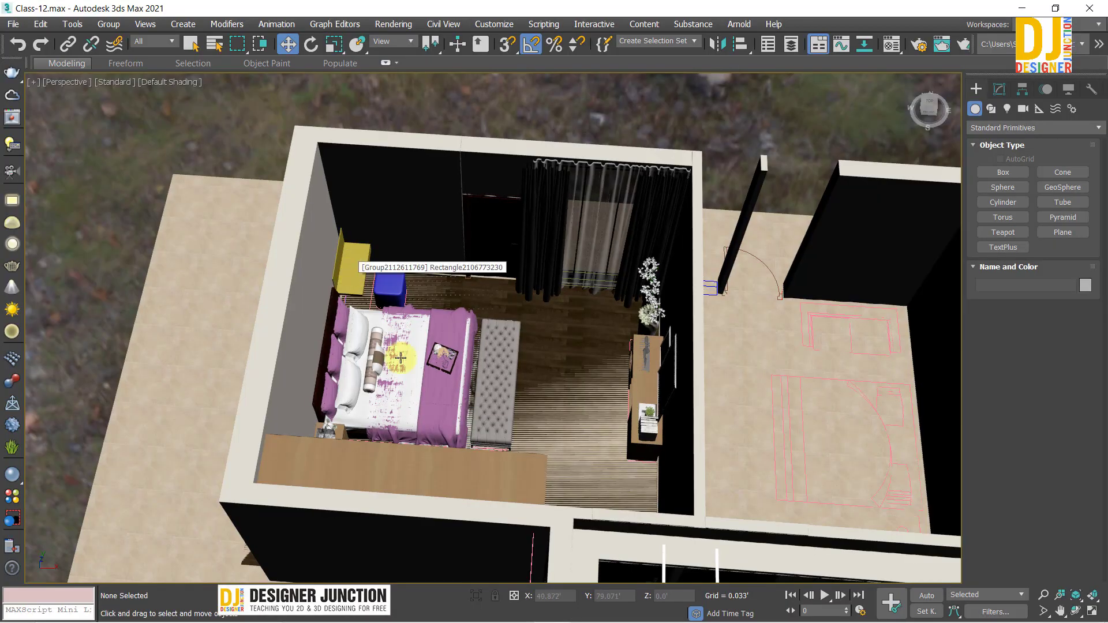
# Maximize the Top viewport and zoom to fit the whole floor plan
pyautogui.hotkey('alt', 'w')
pyautogui.click(321, 247)
pyautogui.hotkey('alt', 'w')
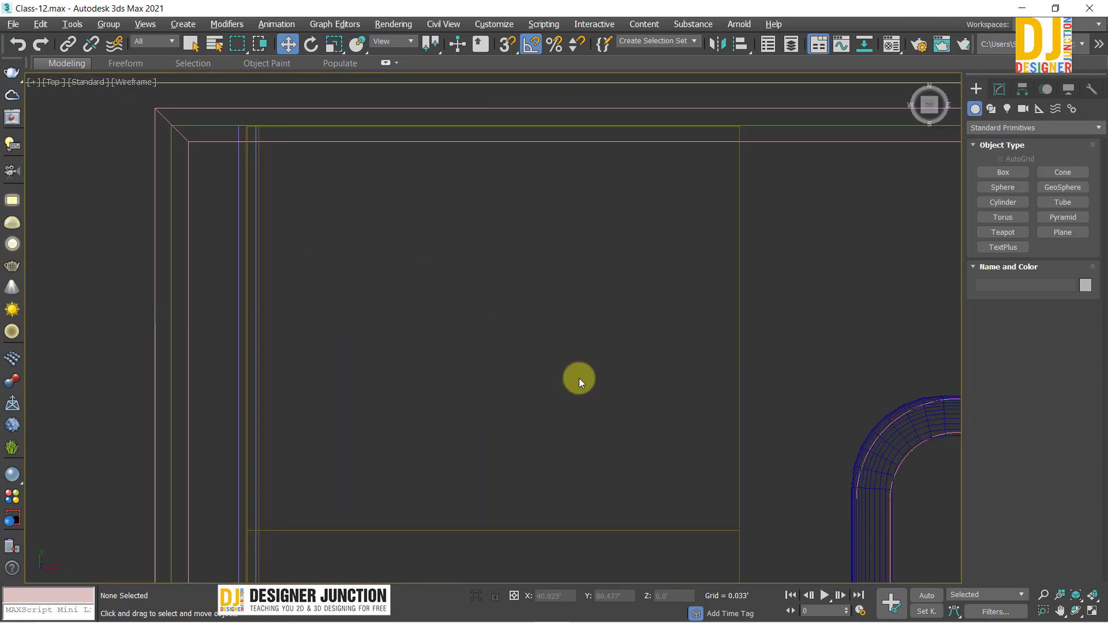
pyautogui.press('z')
pyautogui.scroll(5, 532, 218)
pyautogui.hotkey('alt', 'w')
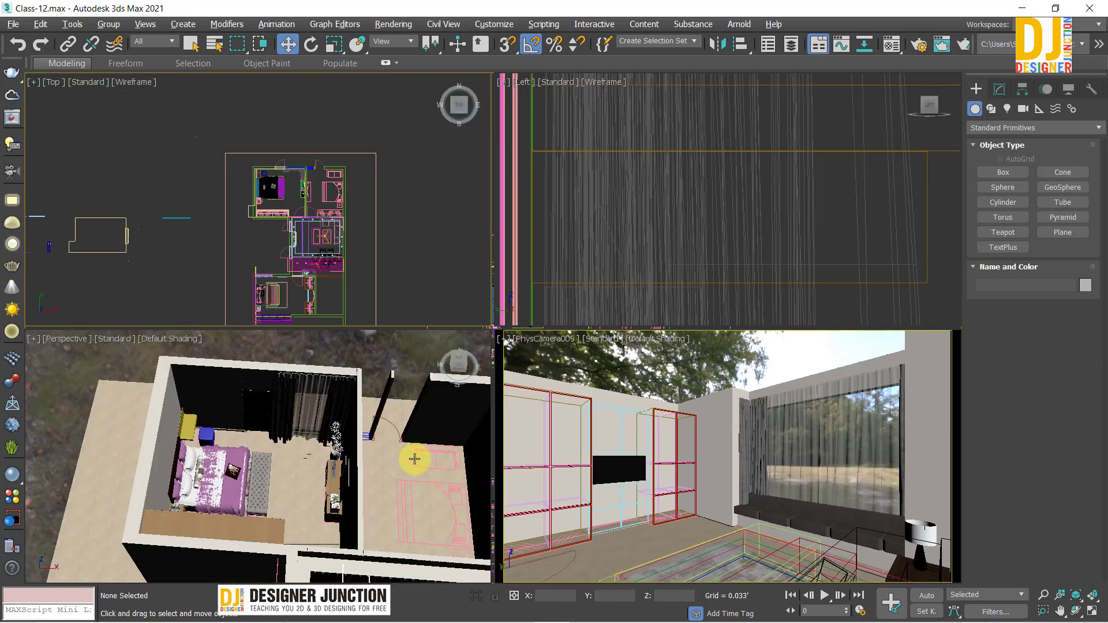
pyautogui.hotkey('alt', 'w')
pyautogui.hotkey('alt', 'w')
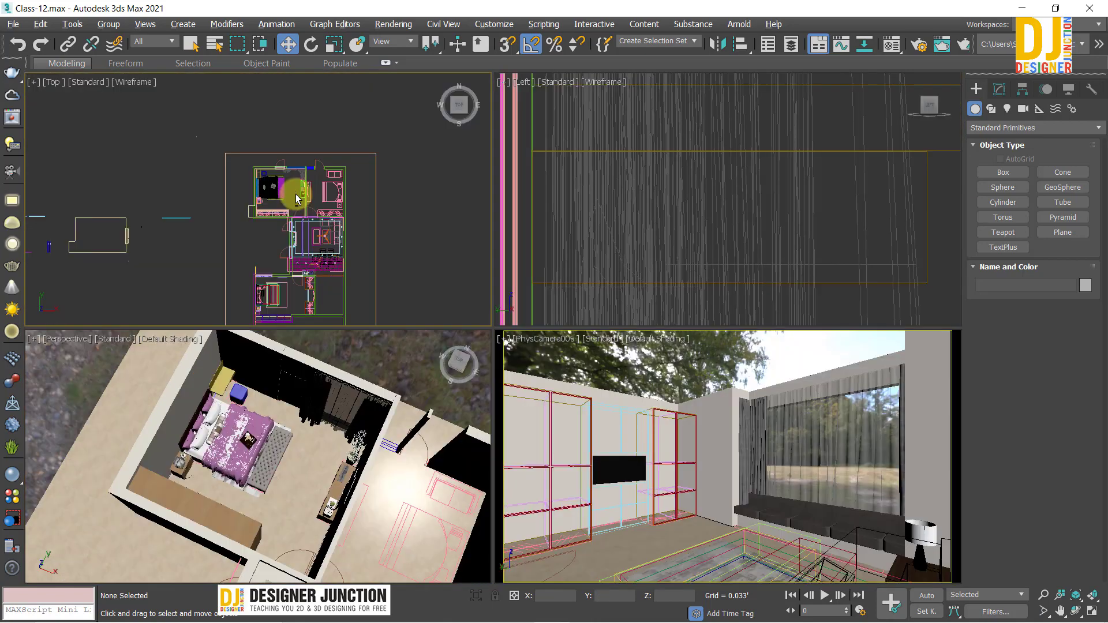
pyautogui.click(296, 193)
pyautogui.hotkey('alt', 'w')
pyautogui.scroll(5, 547, 329)
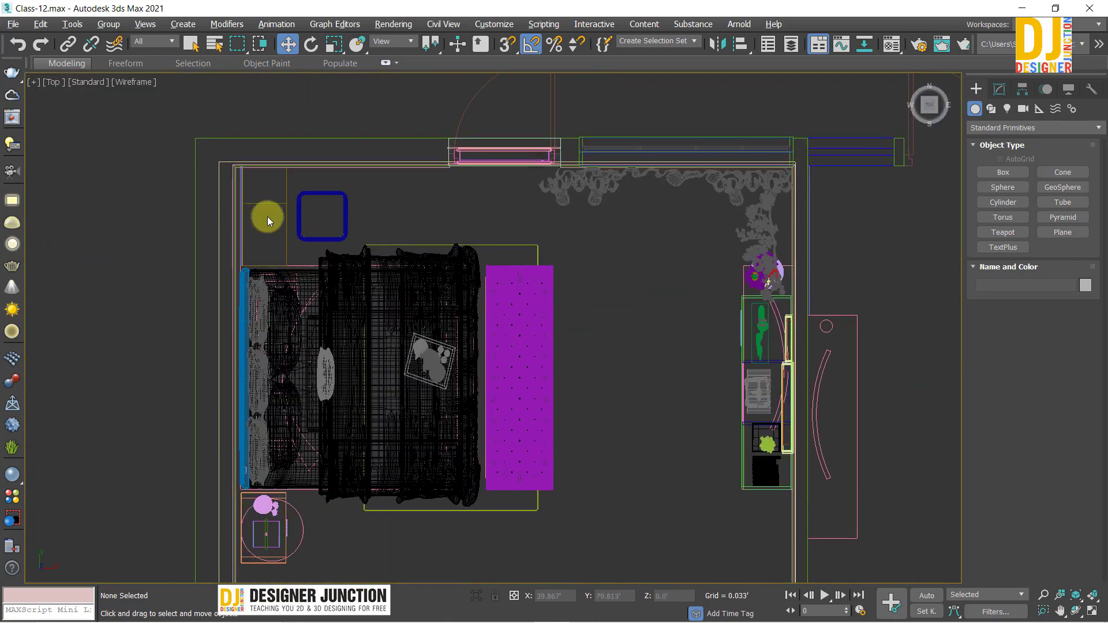
# Pan and zoom the Top view to centre the bedroom plan
pyautogui.moveTo(254, 222); pyautogui.dragTo(249, 185, button='middle')
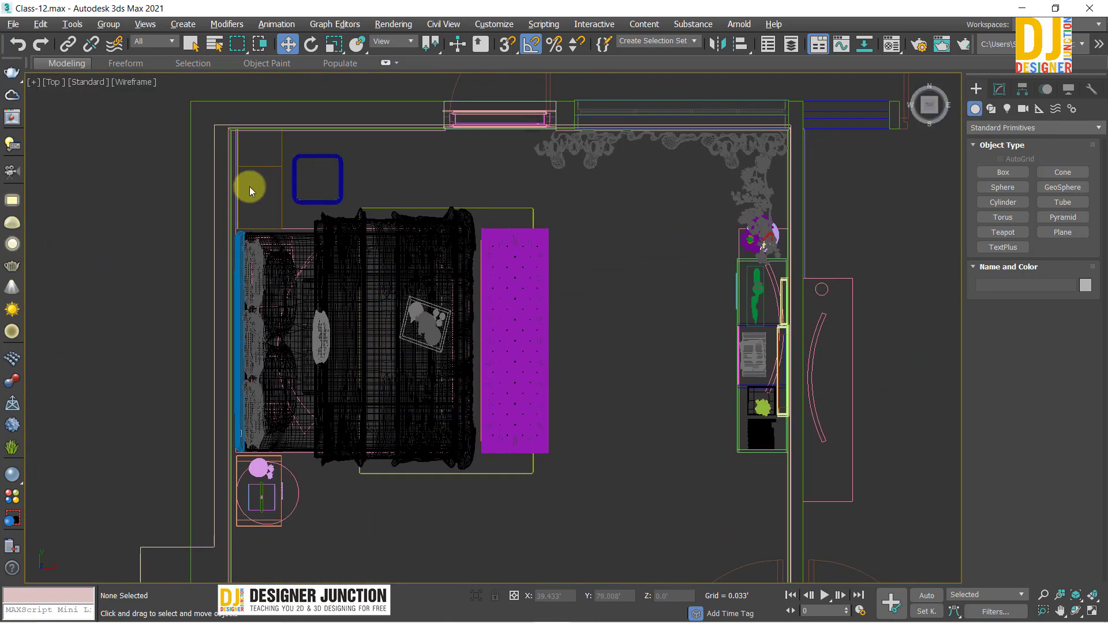
pyautogui.click(524, 387)
pyautogui.moveTo(787, 346); pyautogui.dragTo(775, 192, button='middle')
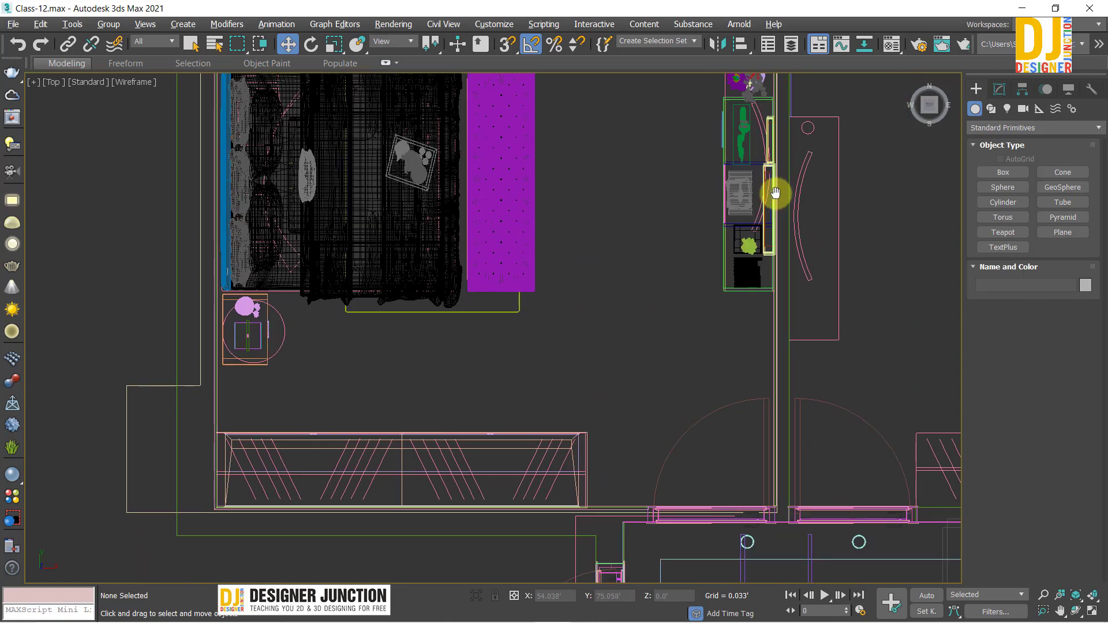
pyautogui.moveTo(497, 389); pyautogui.dragTo(500, 514, button='middle')
pyautogui.scroll(-2, 635, 402)
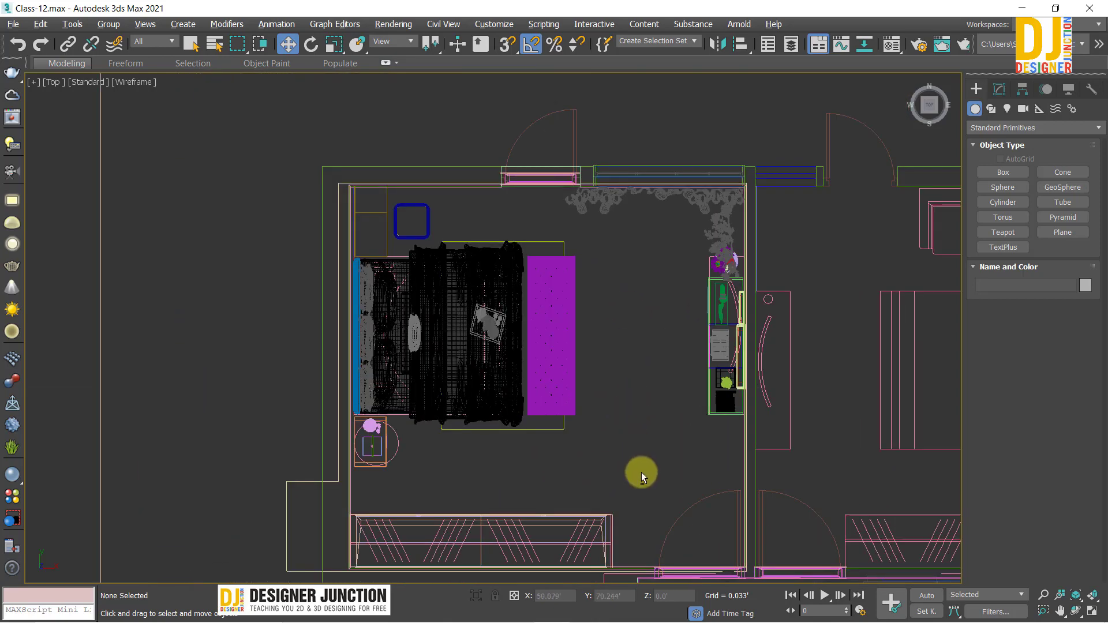
pyautogui.scroll(-3, 502, 383)
pyautogui.moveTo(502, 384)
pyautogui.mouseDown(button='middle')
pyautogui.moveTo(494, 257)
pyautogui.moveTo(530, 333)
pyautogui.mouseUp(button='middle')
pyautogui.scroll(2, 623, 286)
pyautogui.moveTo(480, 215); pyautogui.dragTo(461, 152, button='middle')
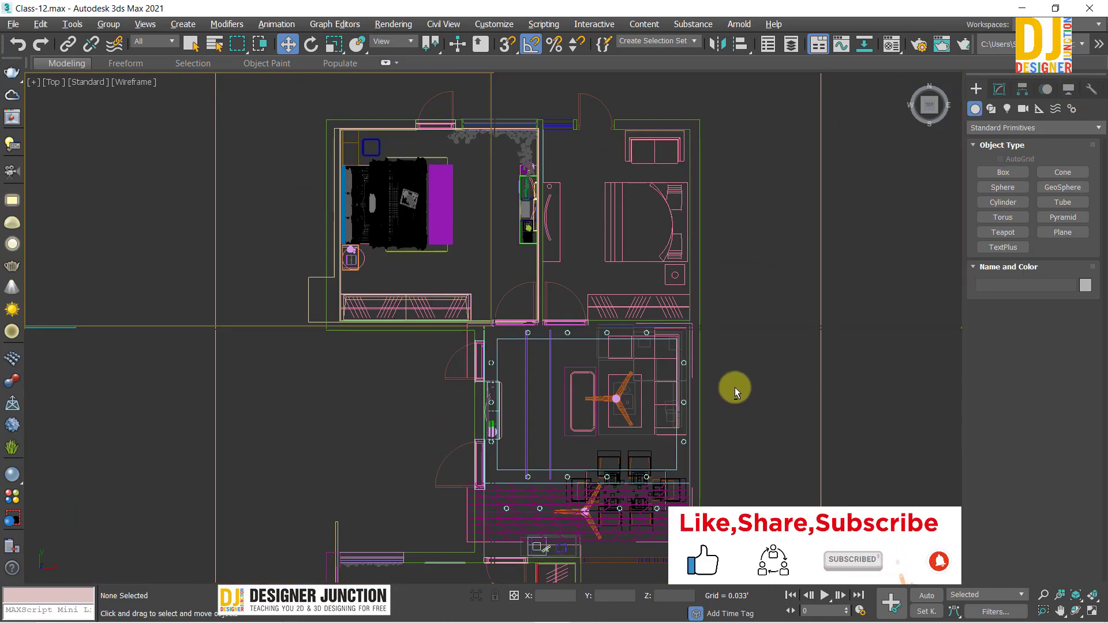
# Preview PhysCamera005, then re-maximize the Top view with the bedroom centred
pyautogui.press('c')
pyautogui.press('t')
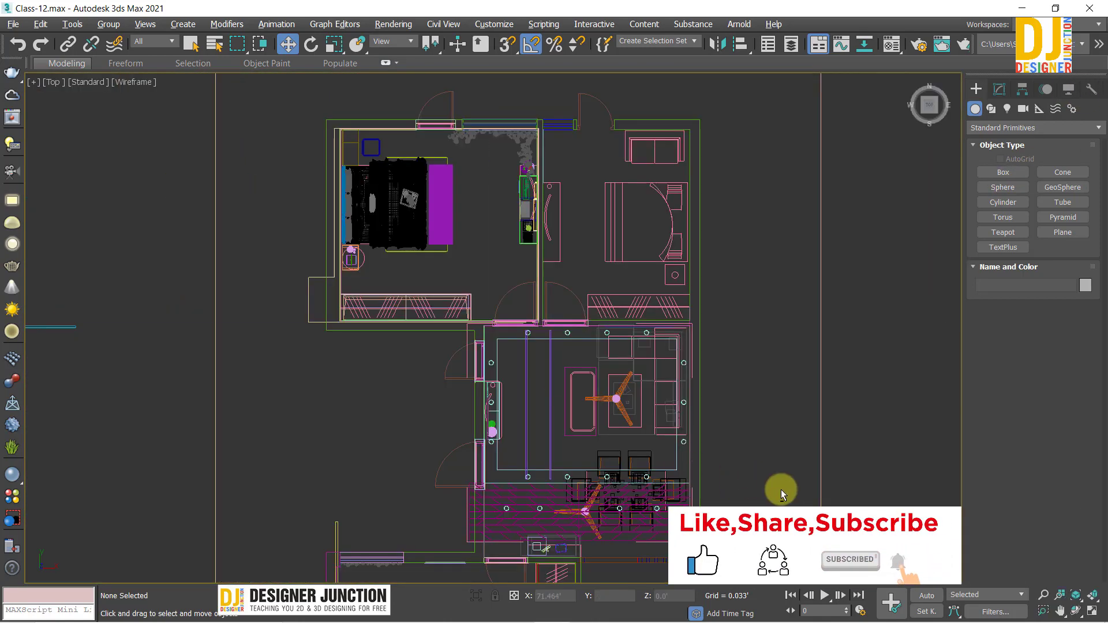
pyautogui.hotkey('alt', 'w')
pyautogui.scroll(-2, 281, 240)
pyautogui.hotkey('alt', 'w')
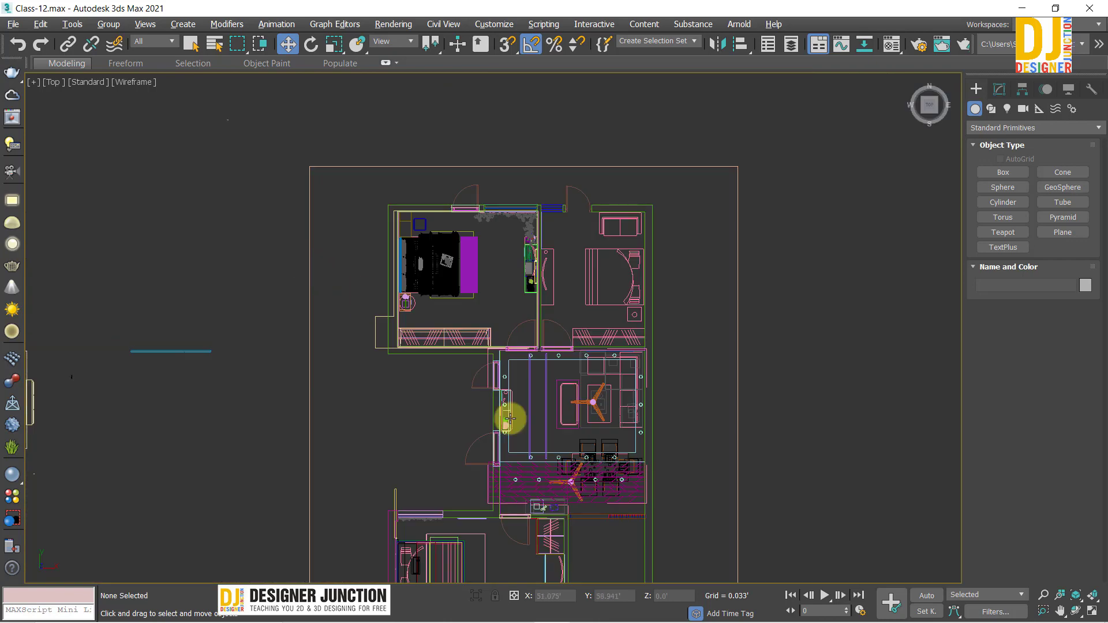
pyautogui.moveTo(510, 418); pyautogui.dragTo(461, 484, button='middle')
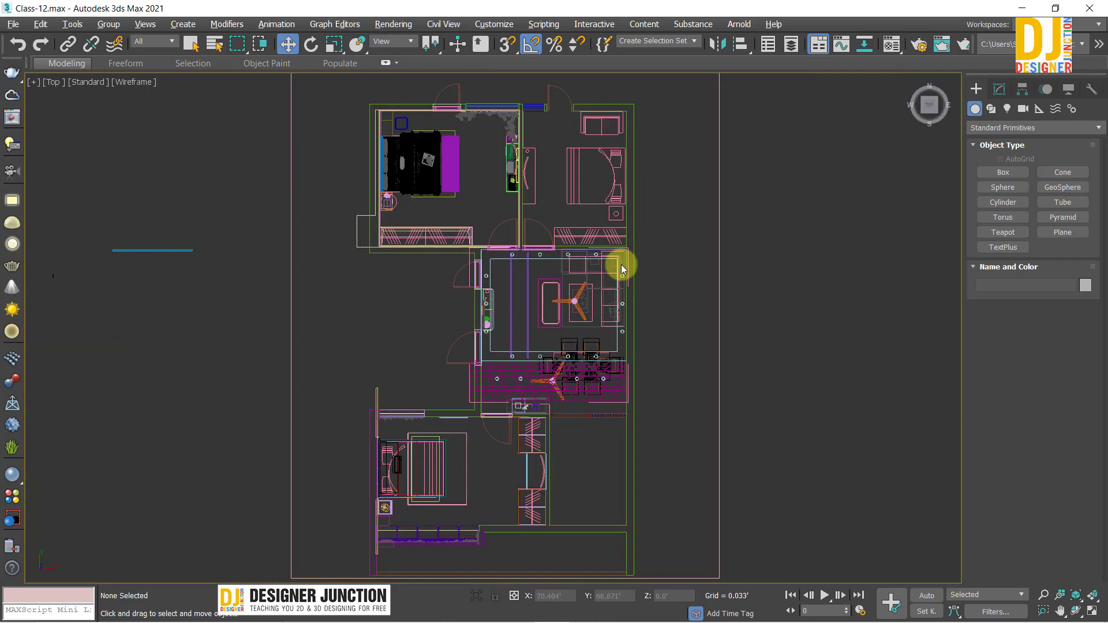
pyautogui.scroll(2, 550, 320)
pyautogui.moveTo(470, 199); pyautogui.dragTo(517, 364, button='middle')
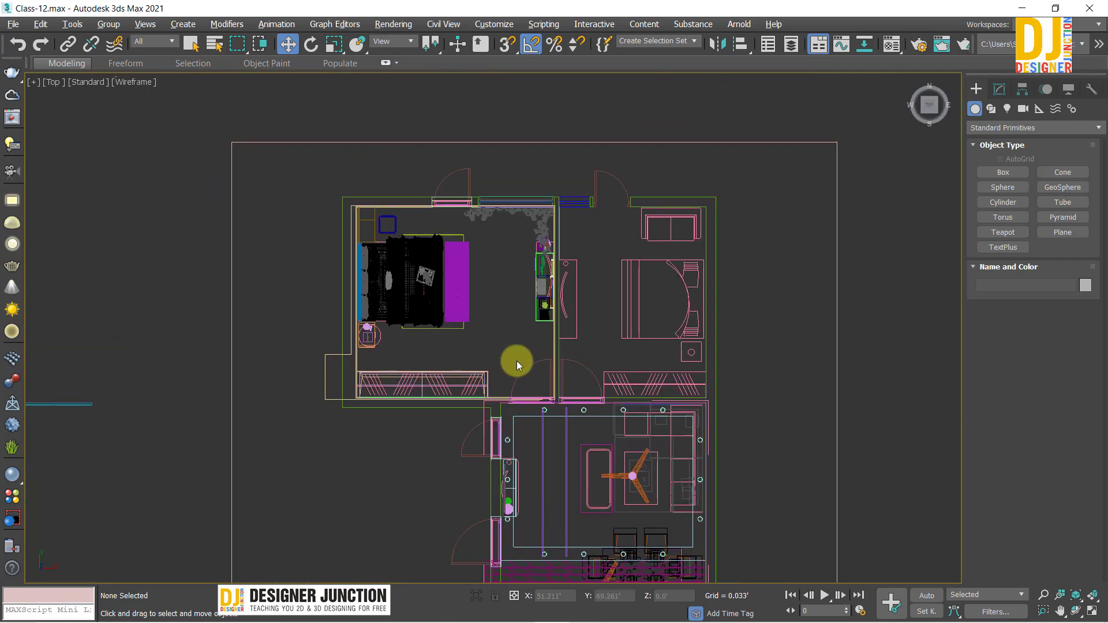
pyautogui.scroll(4, 406, 286)
pyautogui.scroll(-2, 526, 302)
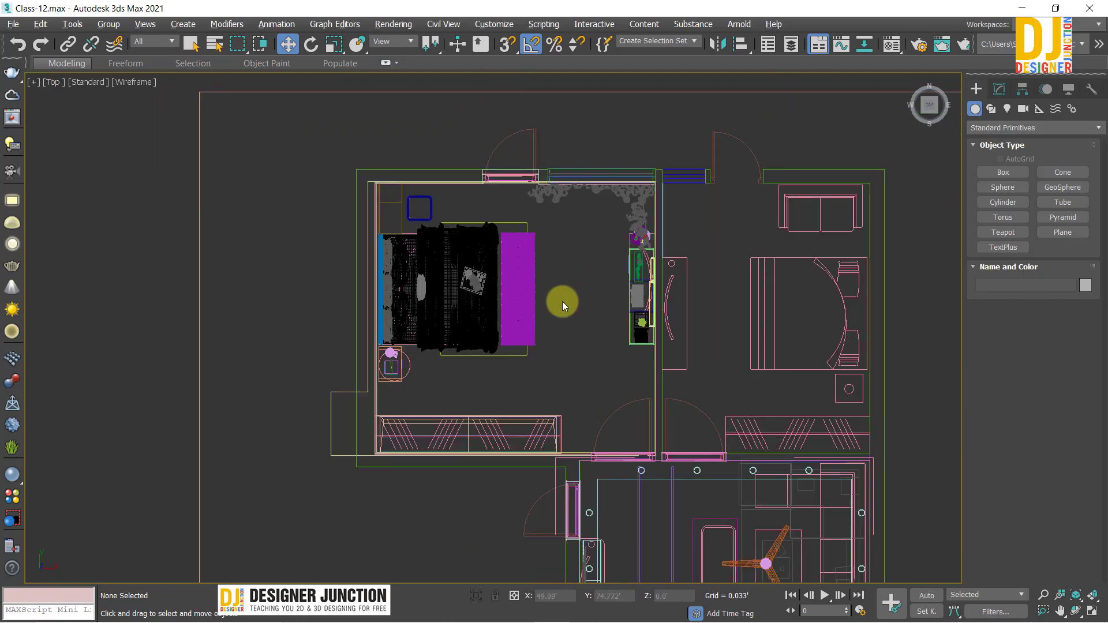
pyautogui.scroll(-2, 594, 383)
pyautogui.moveTo(595, 383); pyautogui.dragTo(566, 288, button='middle')
# Copy camera PhysCamera003 up toward the bedroom, creating PhysCamera006
pyautogui.click(1069, 89)
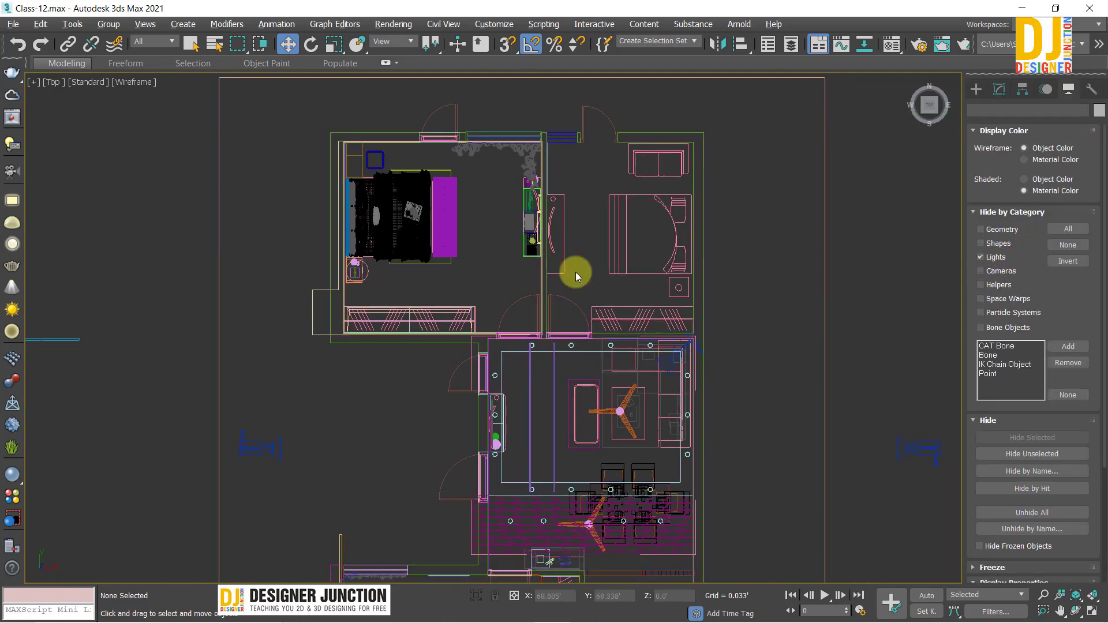
pyautogui.scroll(-2, 490, 329)
pyautogui.click(774, 411)
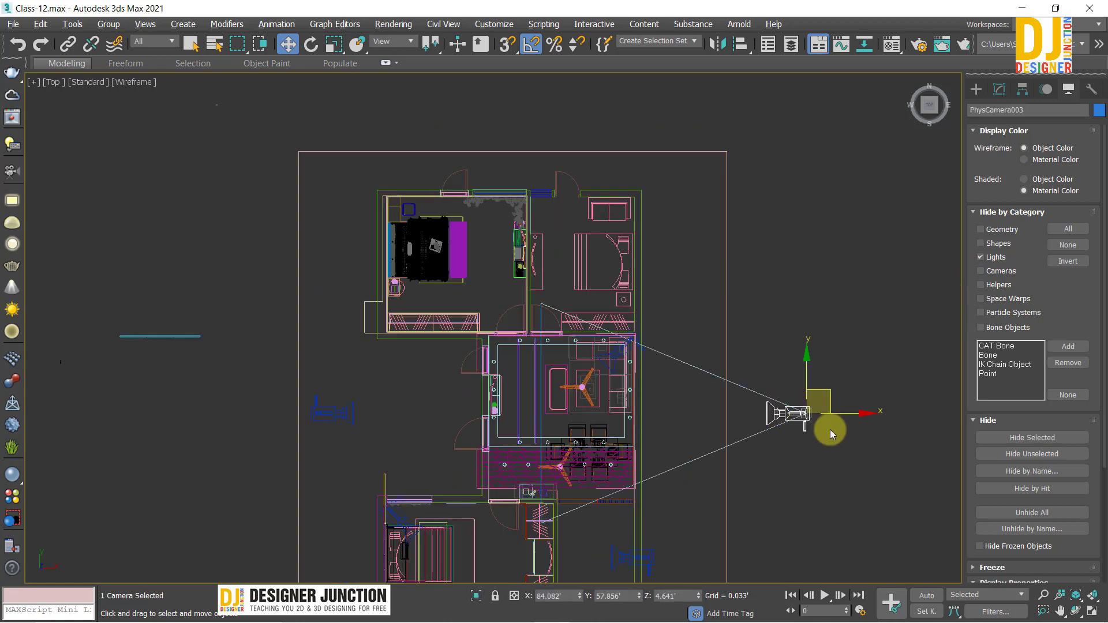
pyautogui.click(325, 416)
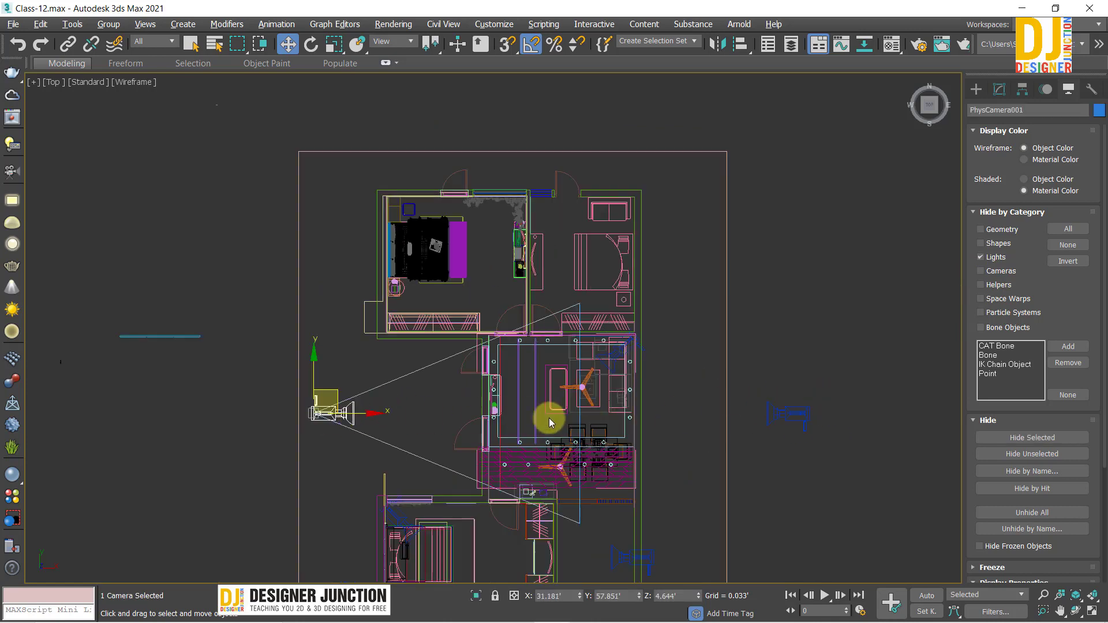
pyautogui.click(805, 413)
pyautogui.keyDown('shift'); pyautogui.moveTo(826, 390); pyautogui.dragTo(549, 191); pyautogui.keyUp('shift')
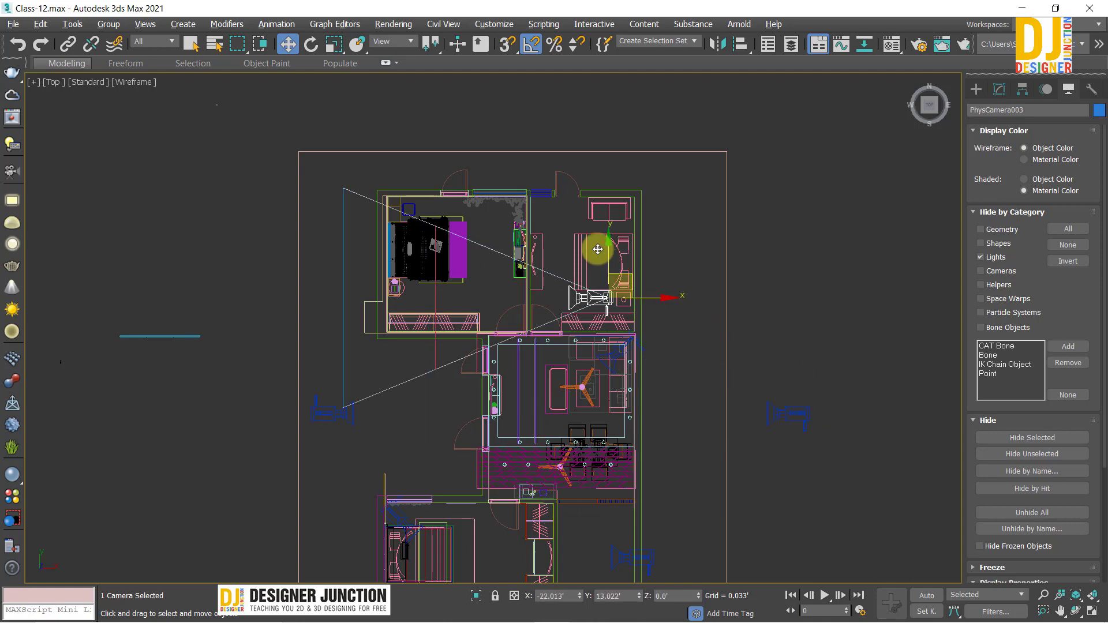
pyautogui.click(551, 376)
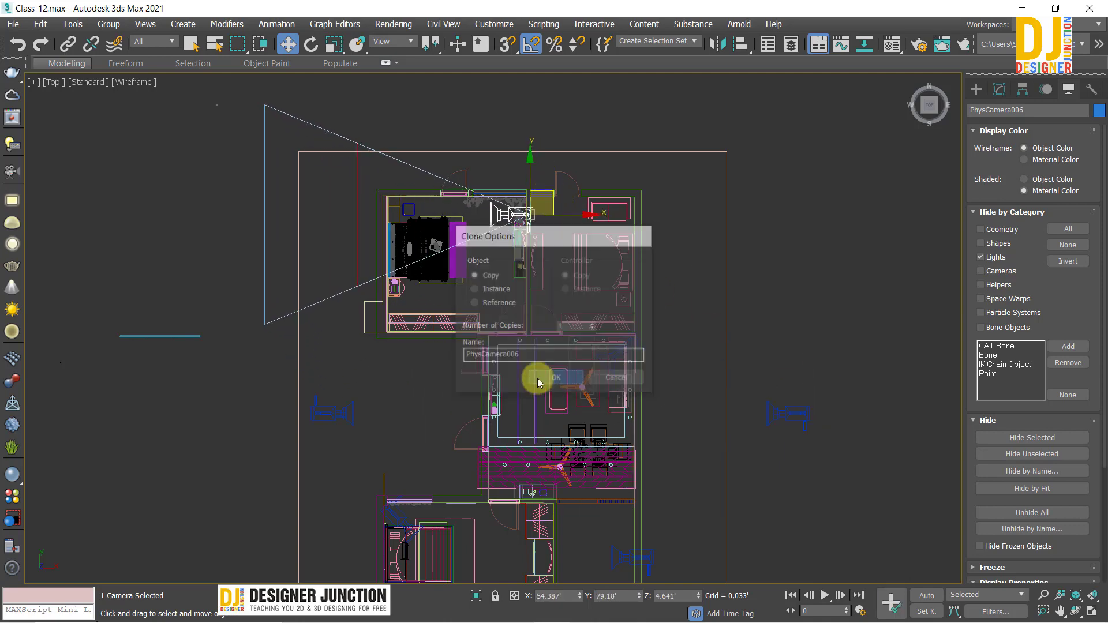
# Rotate PhysCamera006 45° and move it up and right past the bedroom's top wall
pyautogui.moveTo(435, 529); pyautogui.dragTo(395, 438, button='middle')
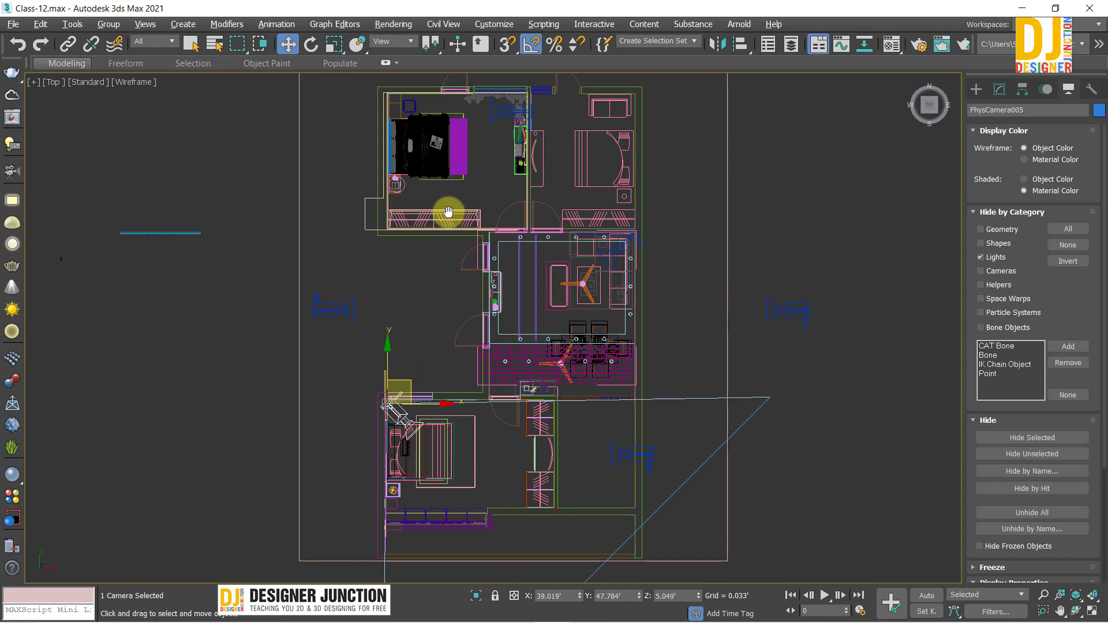
pyautogui.moveTo(447, 210); pyautogui.dragTo(482, 240, button='middle')
pyautogui.click(507, 203)
pyautogui.scroll(2, 512, 193)
pyautogui.scroll(1, 512, 194)
pyautogui.press('e')
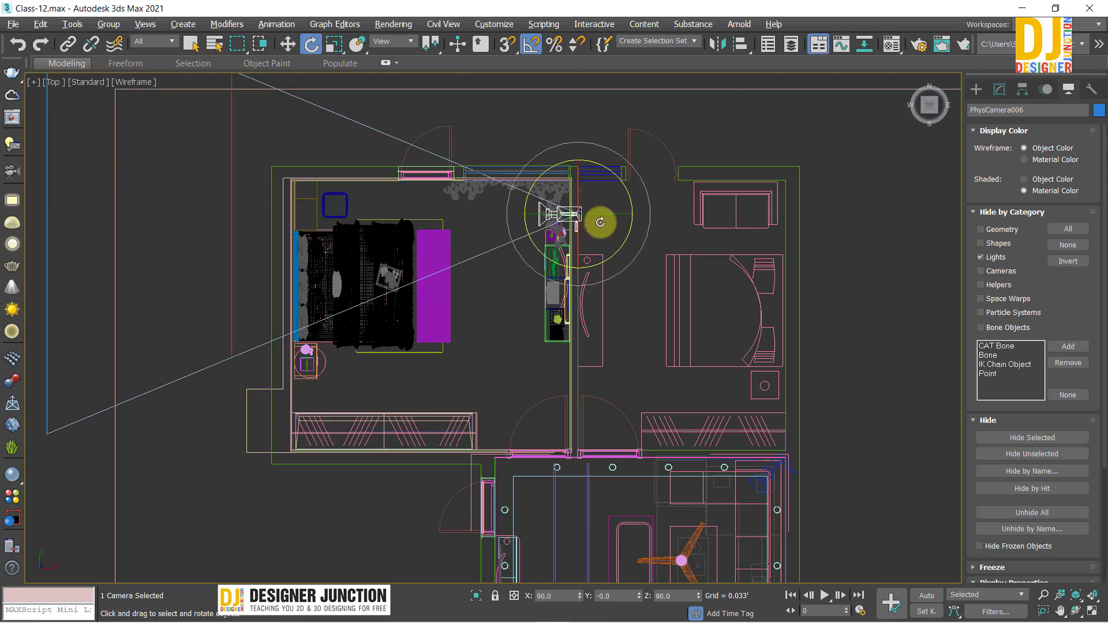
pyautogui.moveTo(643, 192); pyautogui.dragTo(649, 189)
pyautogui.press('w')
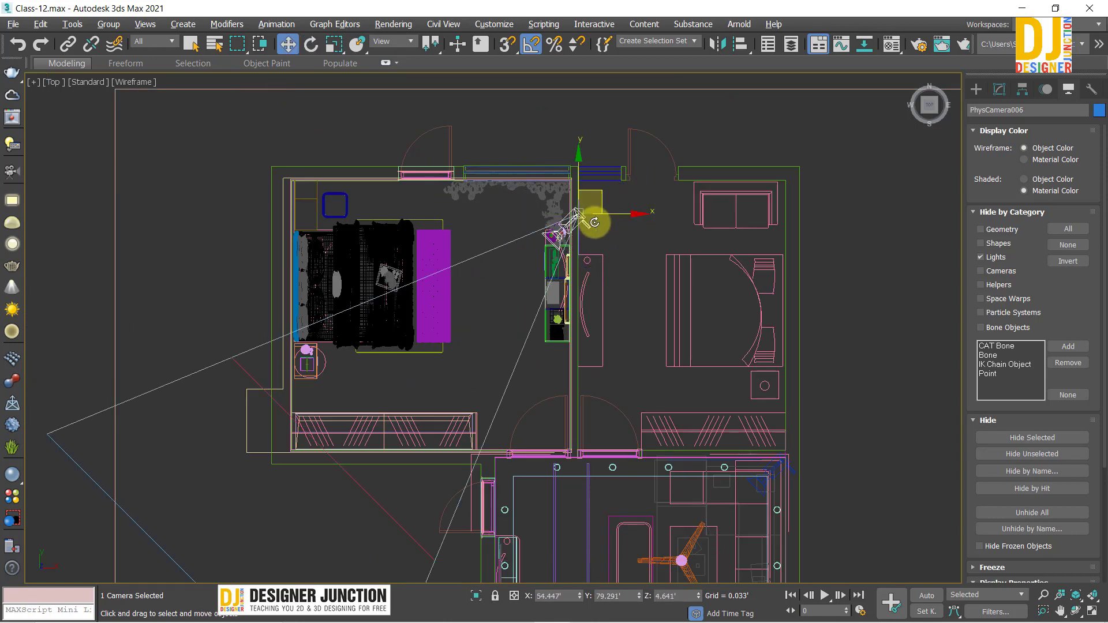
pyautogui.moveTo(599, 198); pyautogui.dragTo(702, 92)
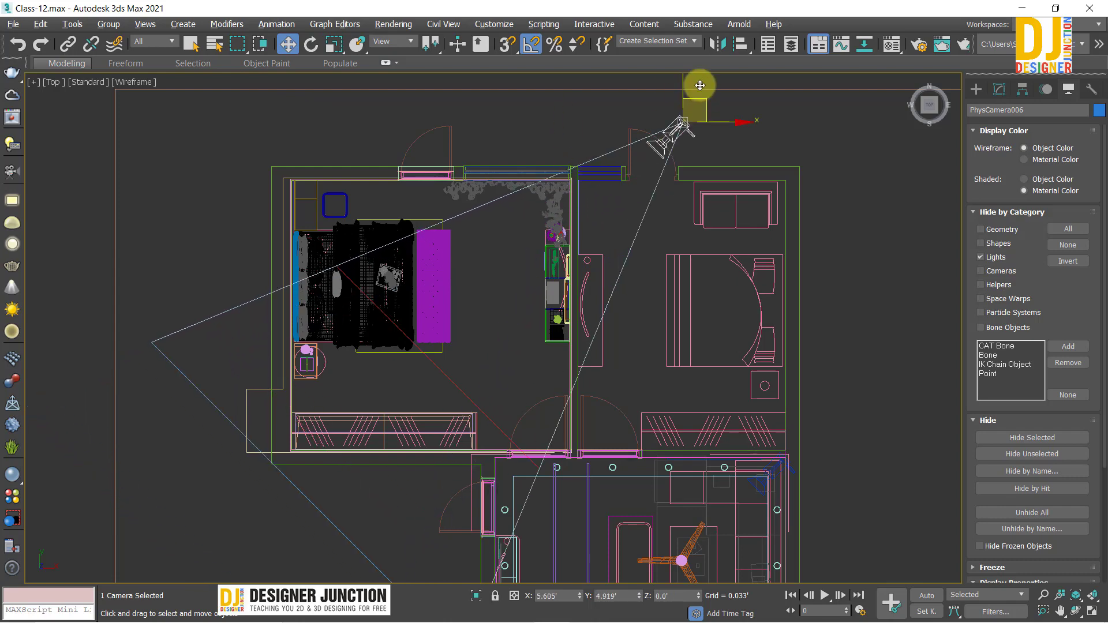
# Reselect PhysCamera006 above the bedroom after briefly selecting PhysCamera005
pyautogui.scroll(-2, 586, 181)
pyautogui.scroll(-2, 586, 182)
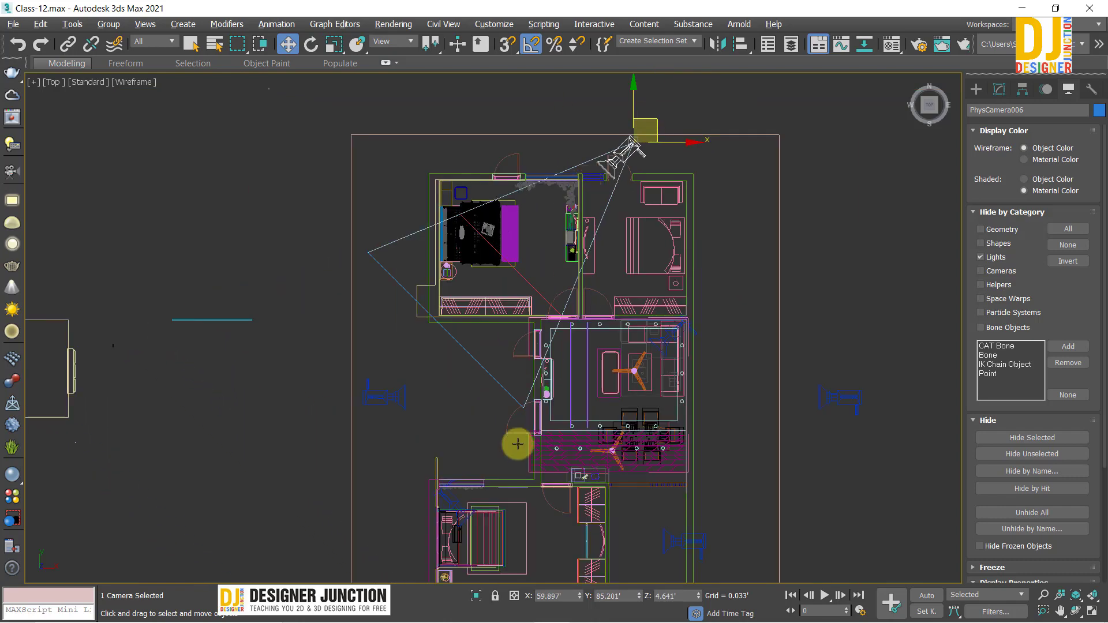
pyautogui.click(471, 498)
pyautogui.scroll(-2, 549, 257)
pyautogui.scroll(2, 559, 465)
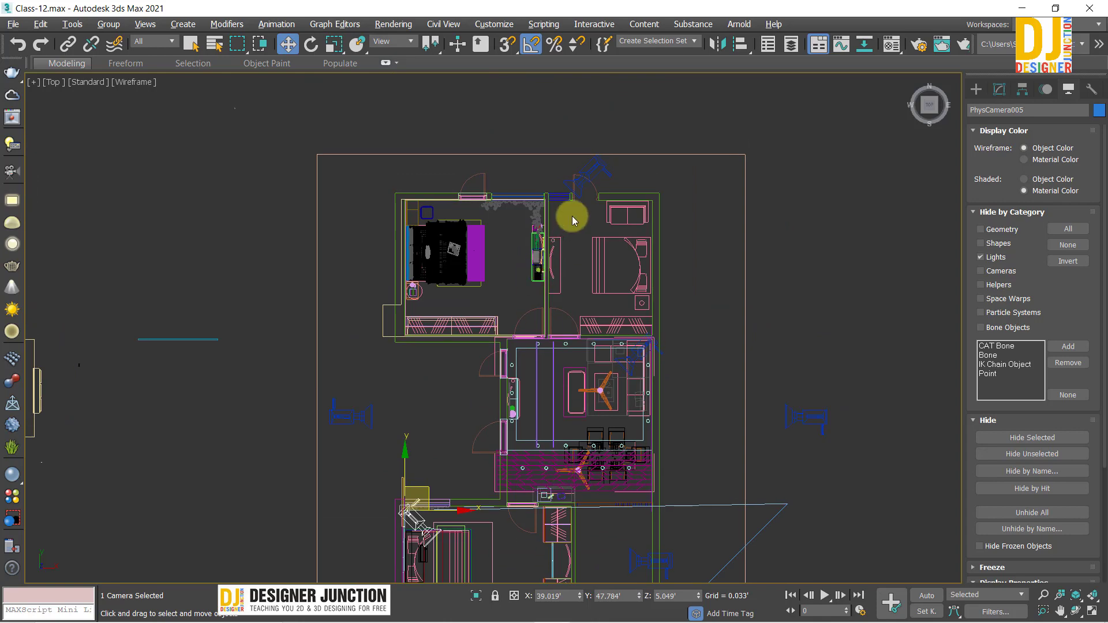
pyautogui.click(595, 174)
pyautogui.scroll(2, 525, 203)
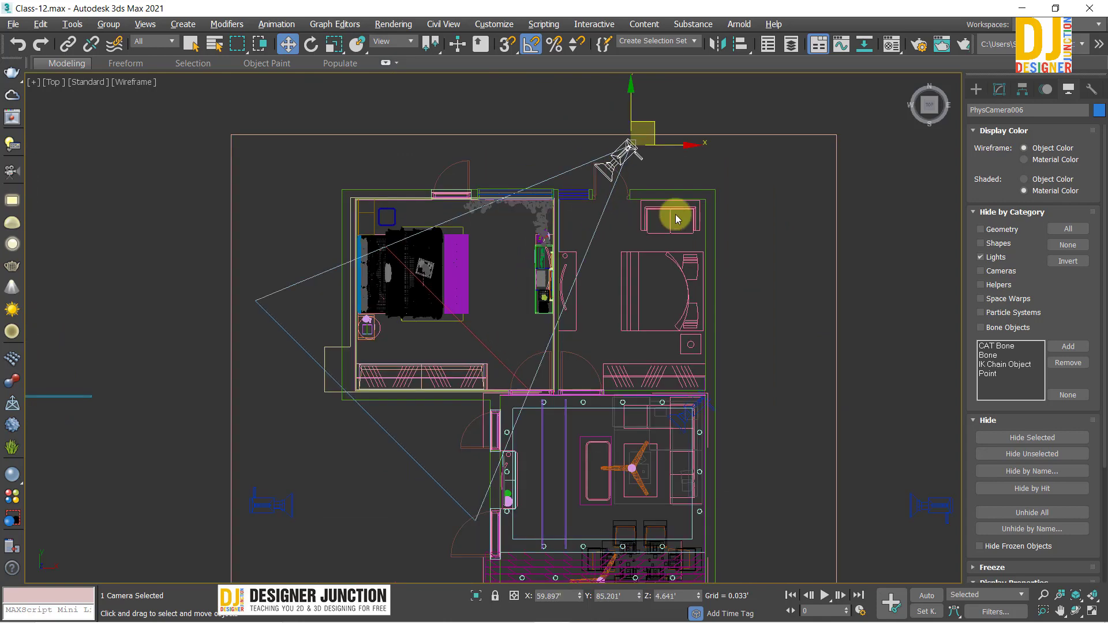
# Compare the PhysCamera005 and PhysCamera006 views, setting the lower-right viewport to PhysCamera006
pyautogui.click(999, 88)
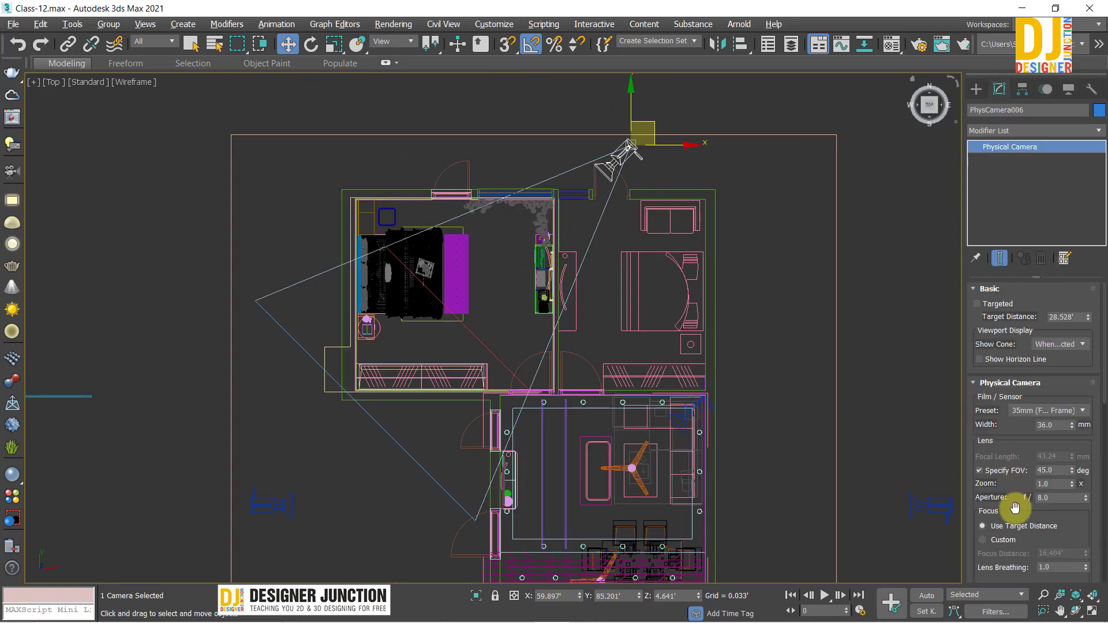
pyautogui.scroll(-5, 1007, 301)
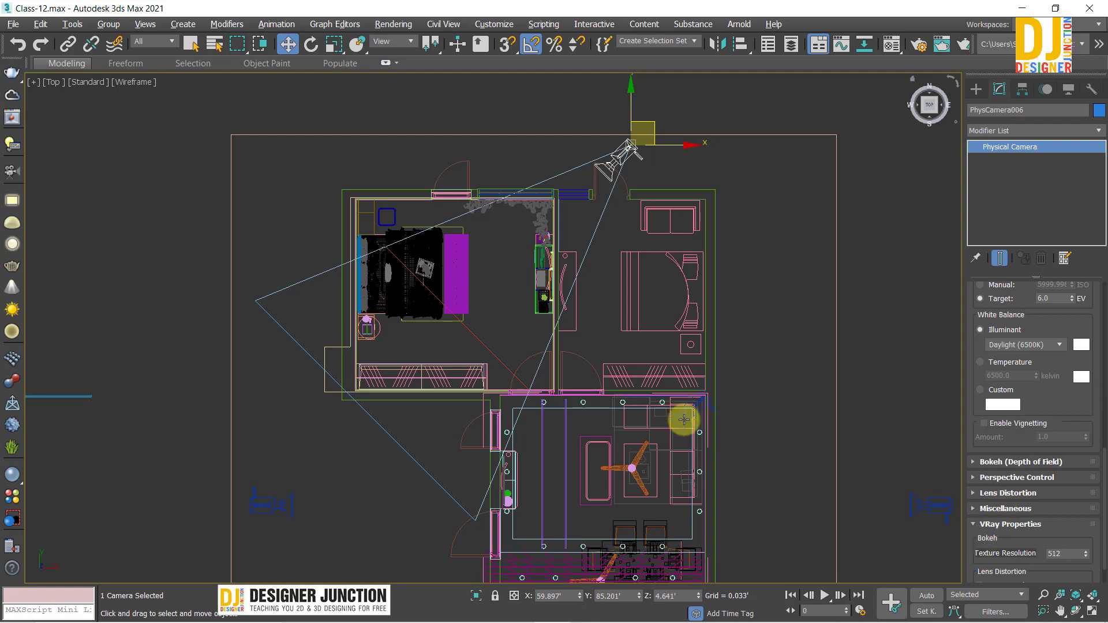
pyautogui.press('c')
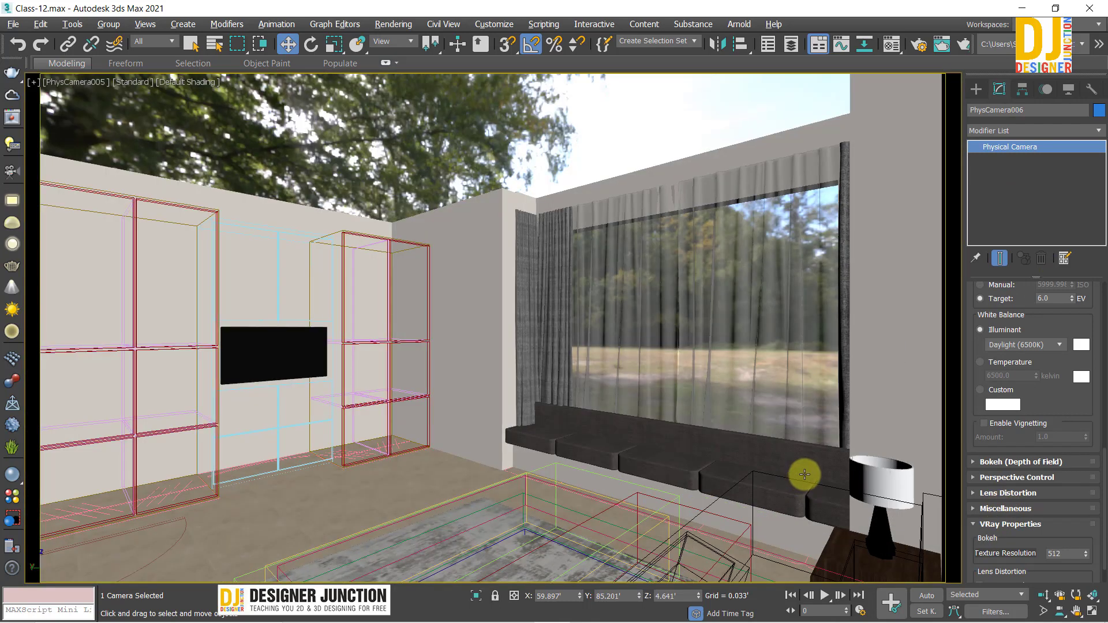
pyautogui.press('c')
pyautogui.hotkey('alt', 'w')
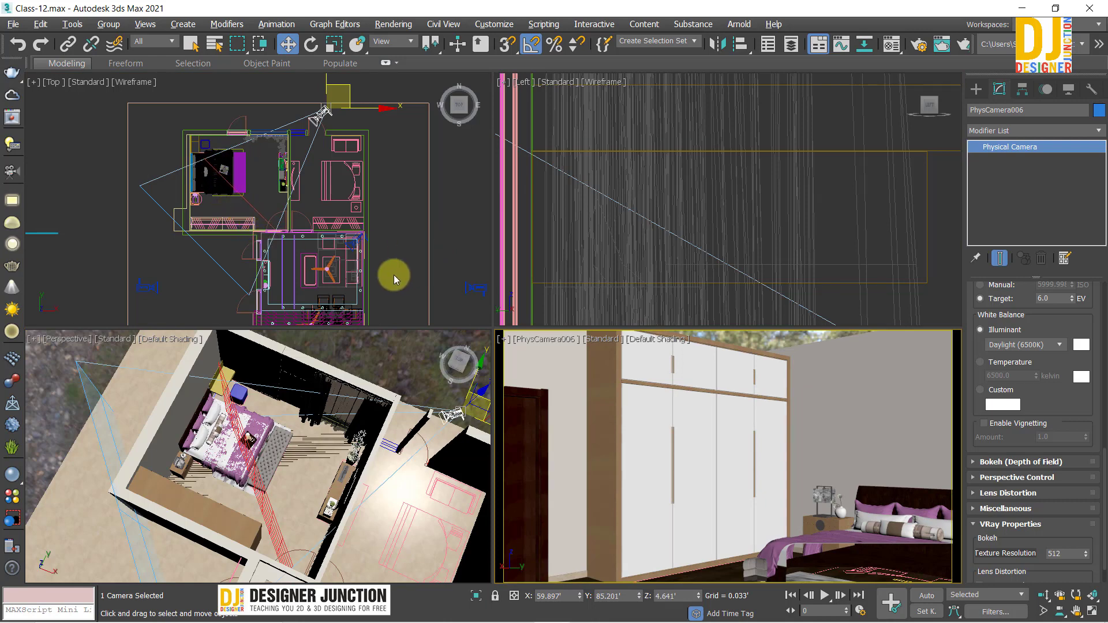
pyautogui.hotkey('alt', 'w')
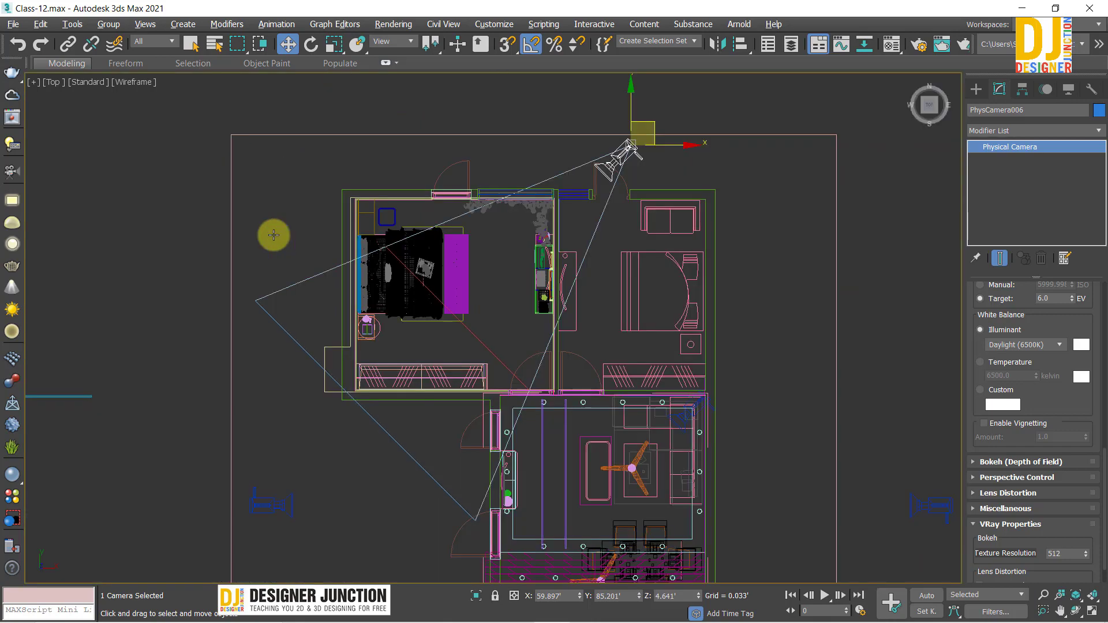
pyautogui.hotkey('alt', 'w')
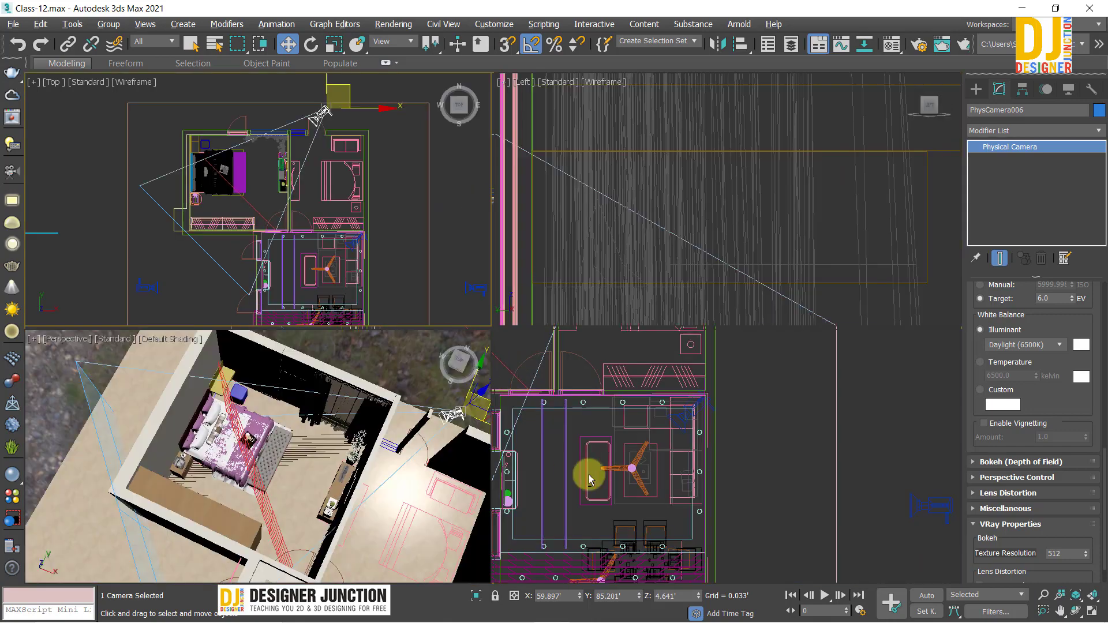
pyautogui.press('c')
pyautogui.hotkey('alt', 'w')
pyautogui.hotkey('alt', 'w')
pyautogui.hotkey('alt', 'w')
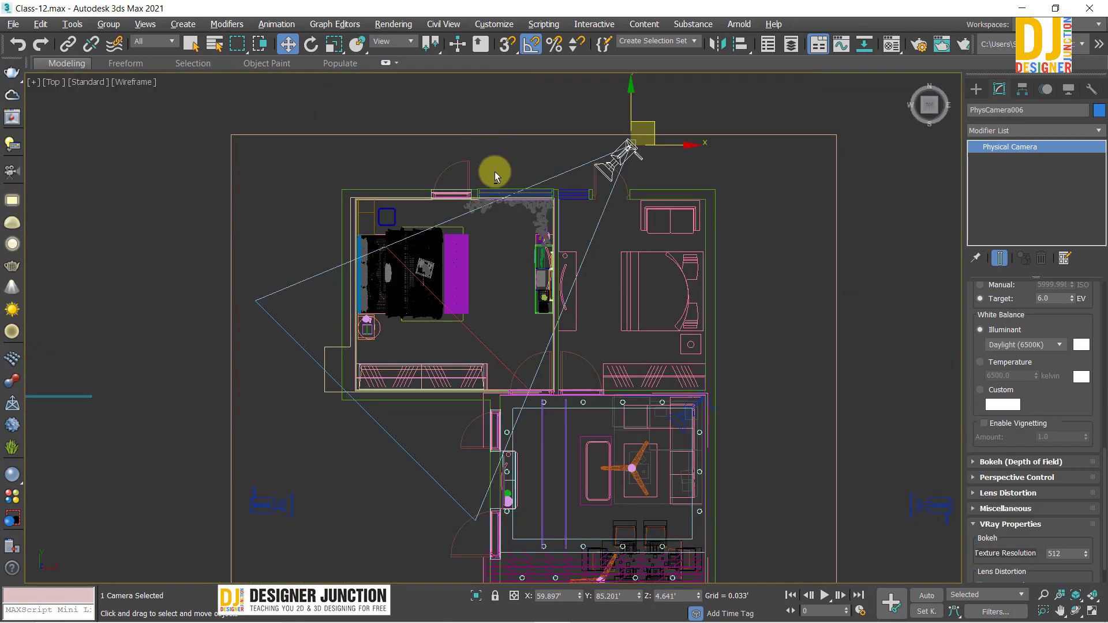
pyautogui.hotkey('alt', 'w')
# Pull PhysCamera006 and its target farther back and reveal its clipping plane settings
pyautogui.moveTo(375, 113)
pyautogui.mouseDown()
pyautogui.moveTo(357, 83)
pyautogui.moveTo(375, 66)
pyautogui.mouseUp()
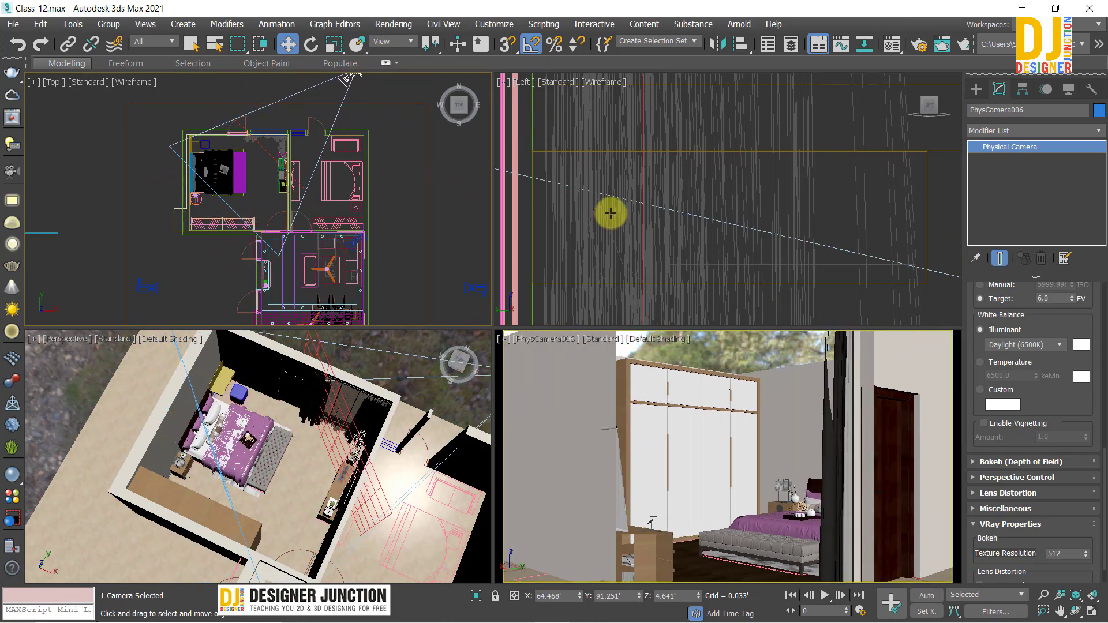
pyautogui.hotkey('alt', 'w')
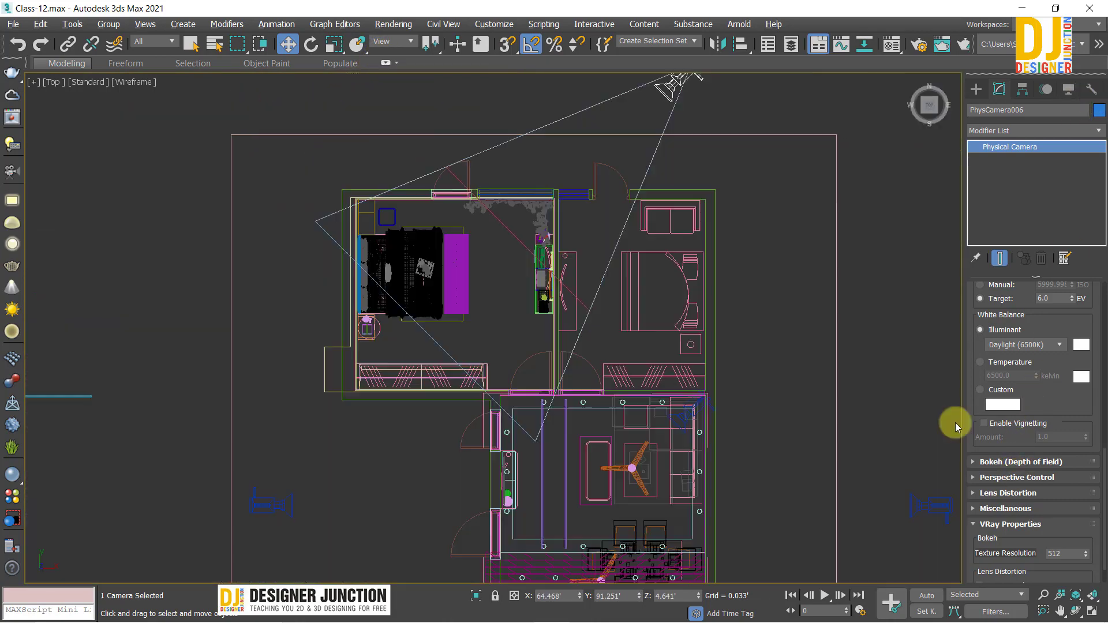
pyautogui.hotkey('alt', 'w')
pyautogui.moveTo(1044, 420); pyautogui.dragTo(1046, 256)
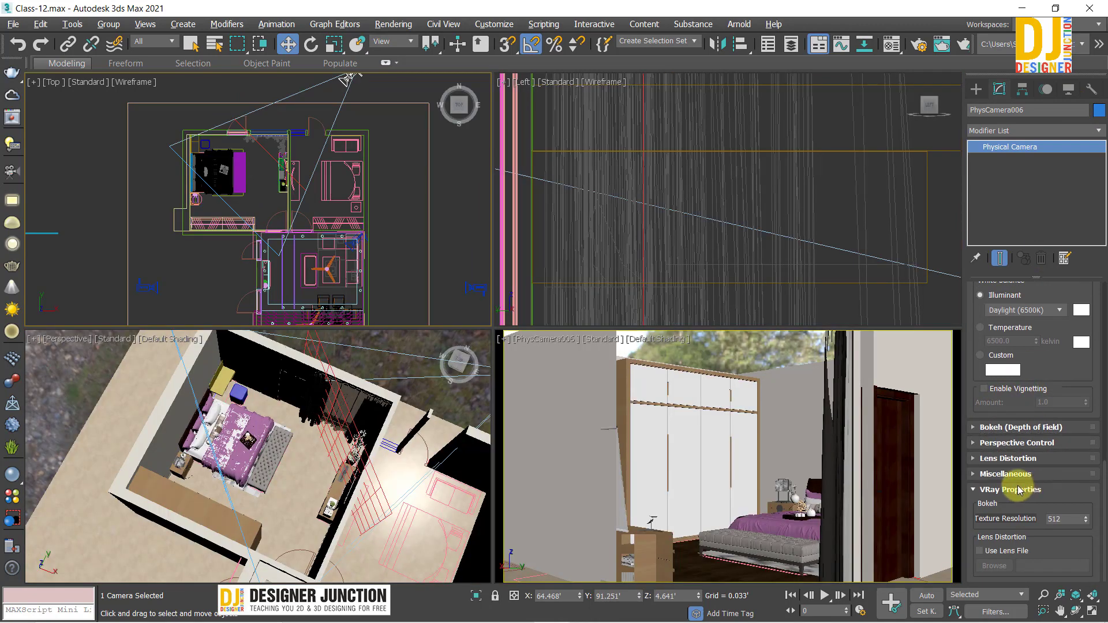
pyautogui.click(1001, 462)
pyautogui.click(1015, 465)
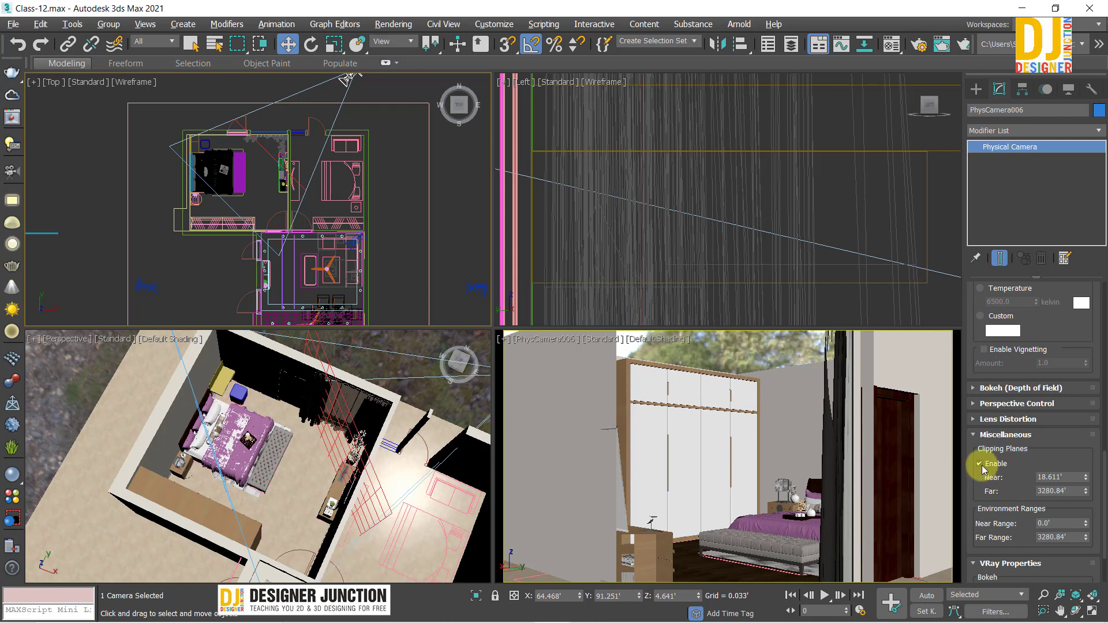
# Turn off PhysCamera006's clipping planes and collapse the Miscellaneous settings
pyautogui.click(980, 467)
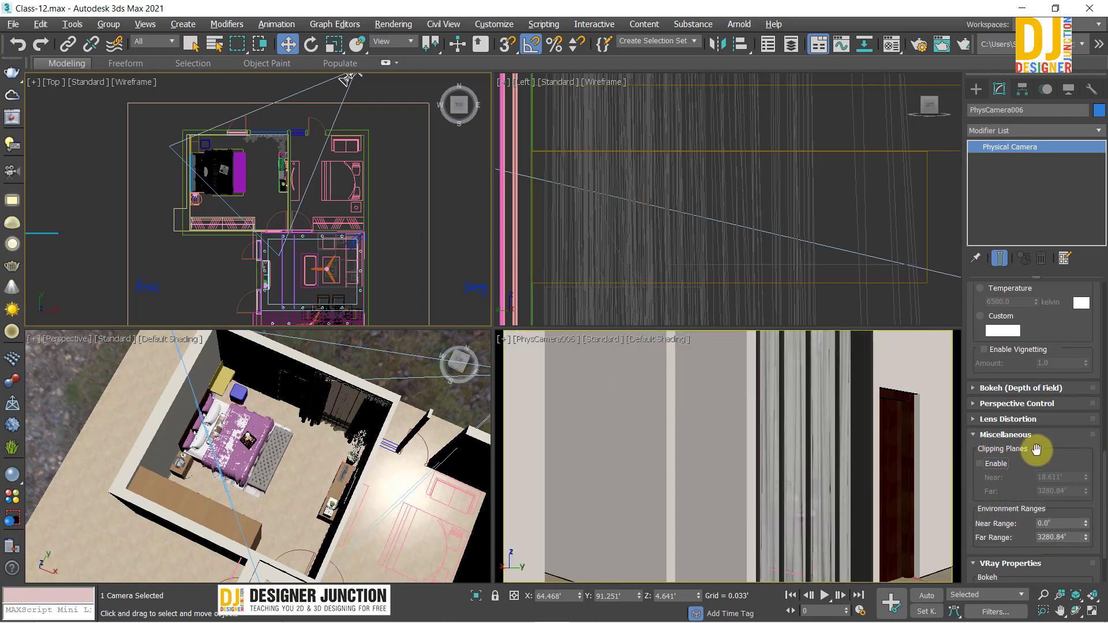
pyautogui.click(994, 437)
pyautogui.scroll(2, 443, 246)
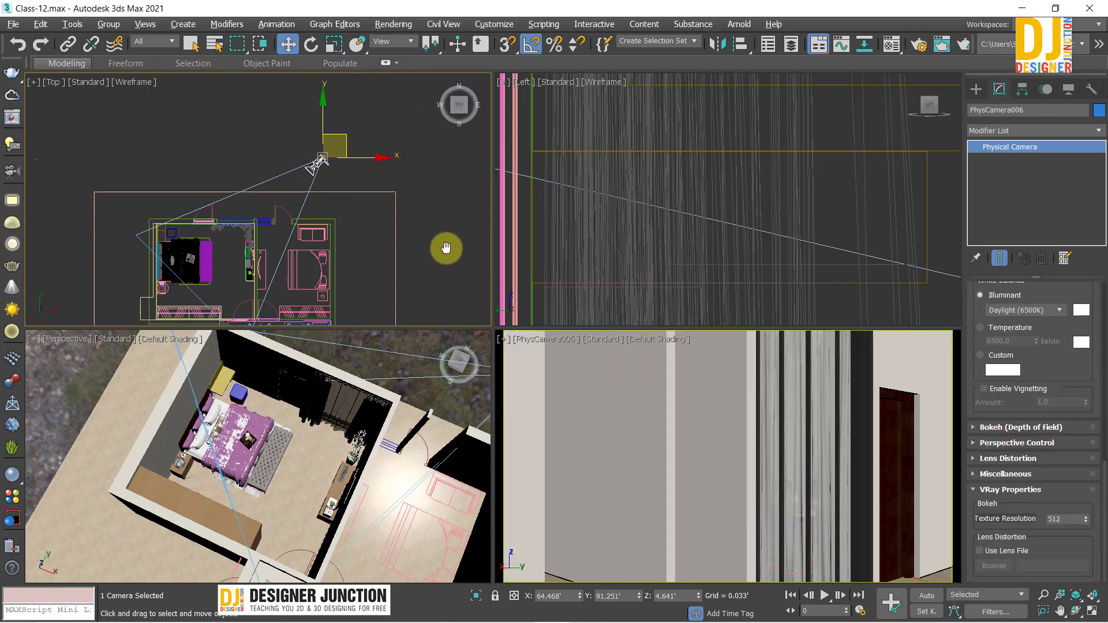
pyautogui.scroll(2, 441, 243)
pyautogui.hotkey('alt', 'w')
pyautogui.scroll(-2, 524, 376)
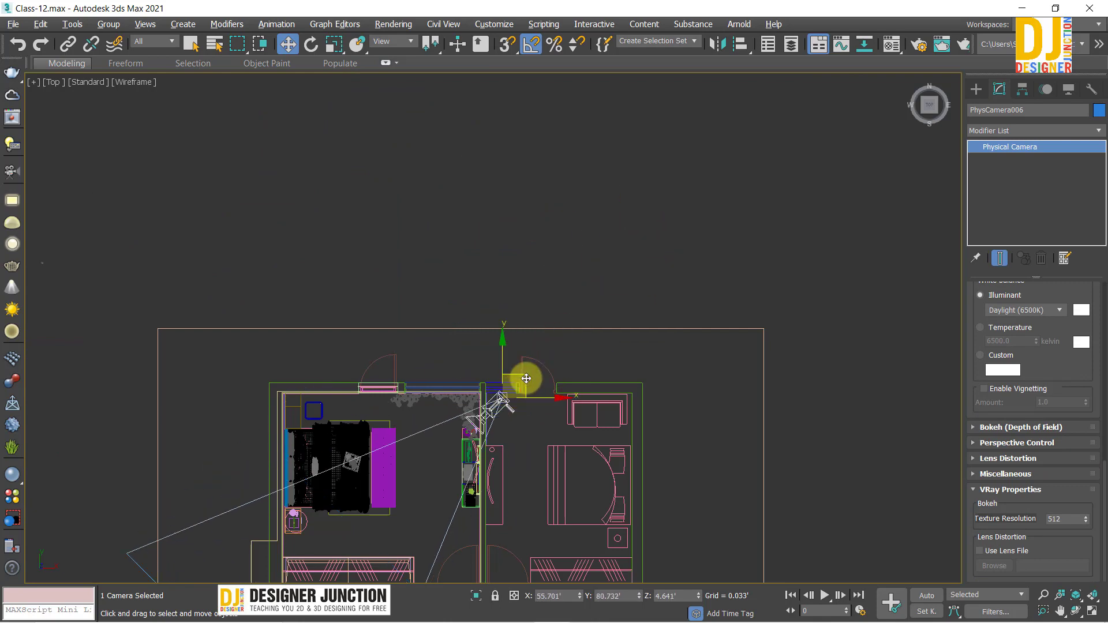
pyautogui.hotkey('alt', 'w')
# Move PhysCamera006 toward the bedroom's top-right corner beside the plants
pyautogui.moveTo(285, 214); pyautogui.dragTo(260, 216)
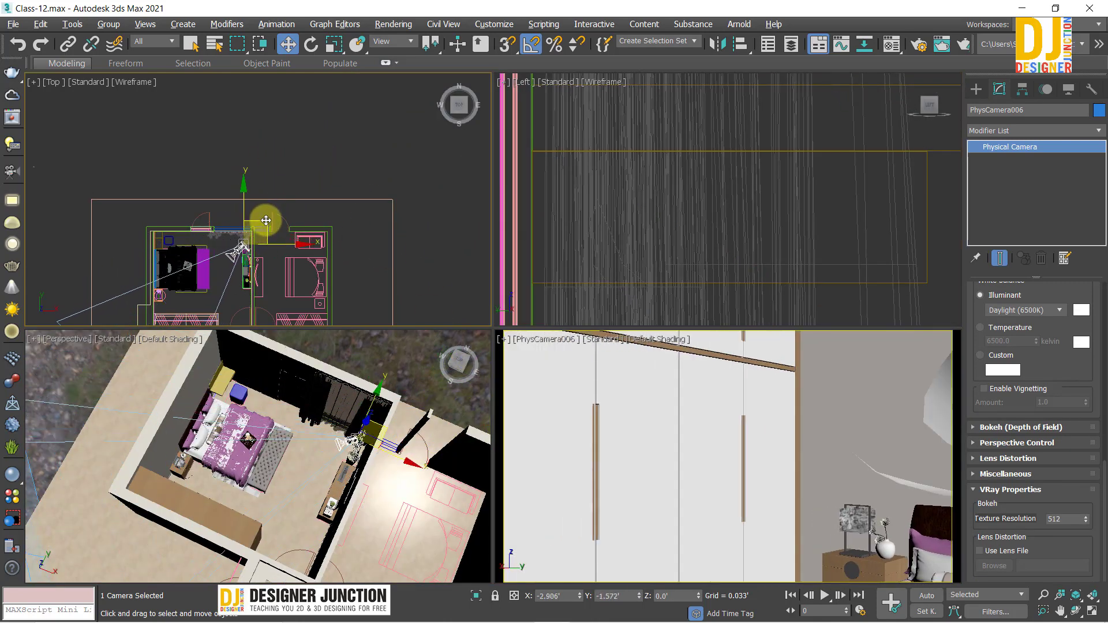
pyautogui.hotkey('alt', 'w')
pyautogui.scroll(3, 460, 400)
pyautogui.moveTo(459, 400); pyautogui.dragTo(470, 257, button='middle')
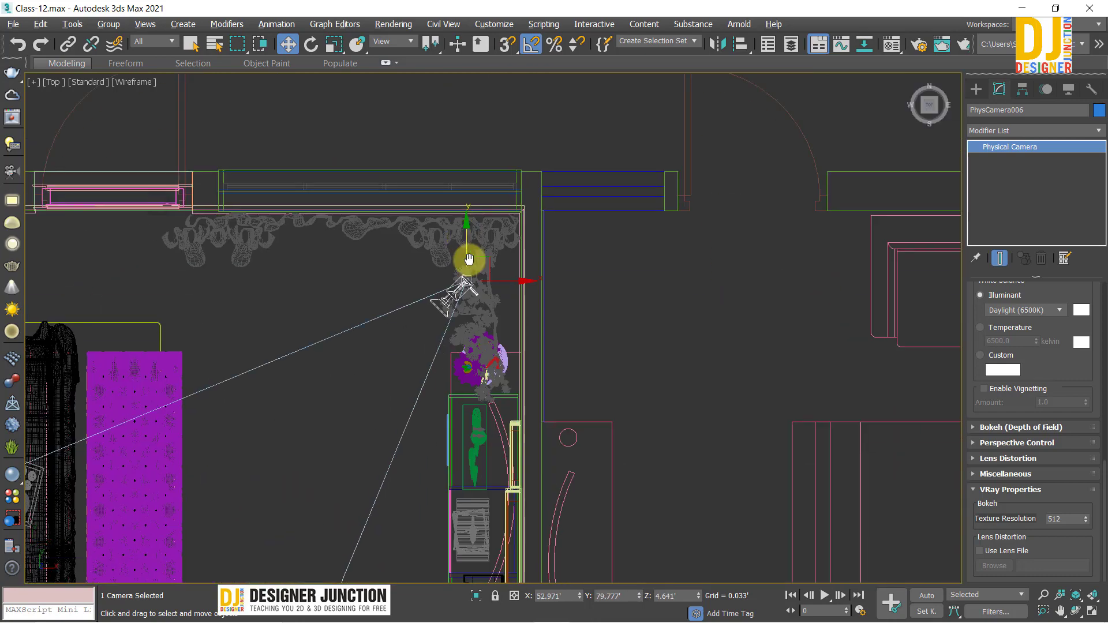
pyautogui.scroll(2, 470, 258)
pyautogui.moveTo(478, 280)
pyautogui.mouseDown()
pyautogui.moveTo(537, 204)
pyautogui.moveTo(450, 259)
pyautogui.mouseUp()
pyautogui.scroll(-5, 451, 260)
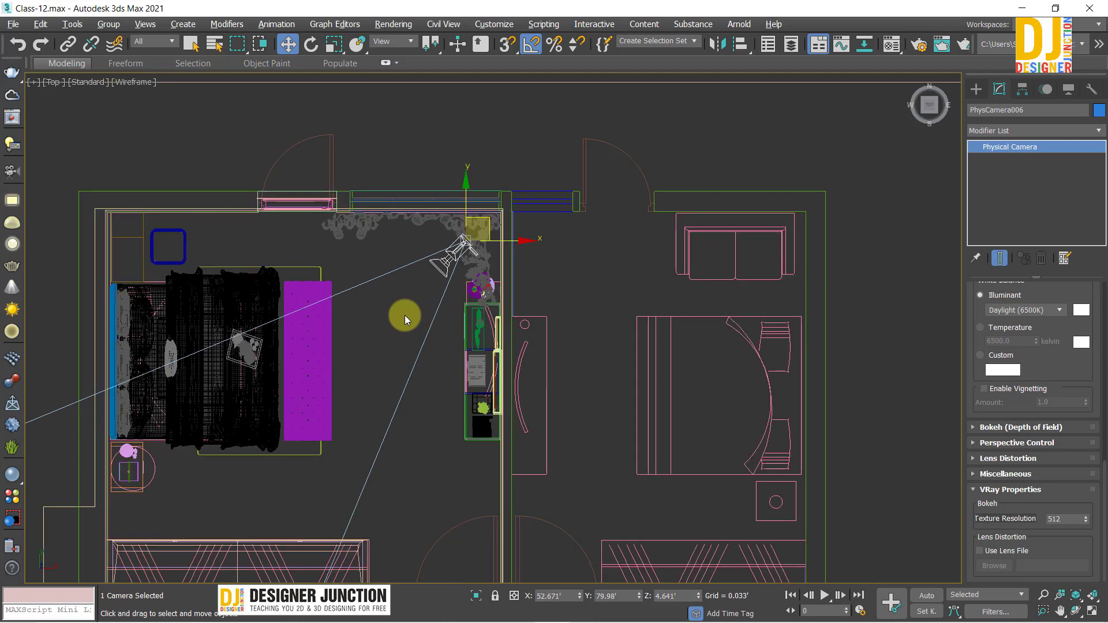
pyautogui.scroll(2, 404, 315)
pyautogui.moveTo(404, 315)
pyautogui.mouseDown(button='middle')
pyautogui.moveTo(448, 183)
pyautogui.moveTo(448, 263)
pyautogui.mouseUp(button='middle')
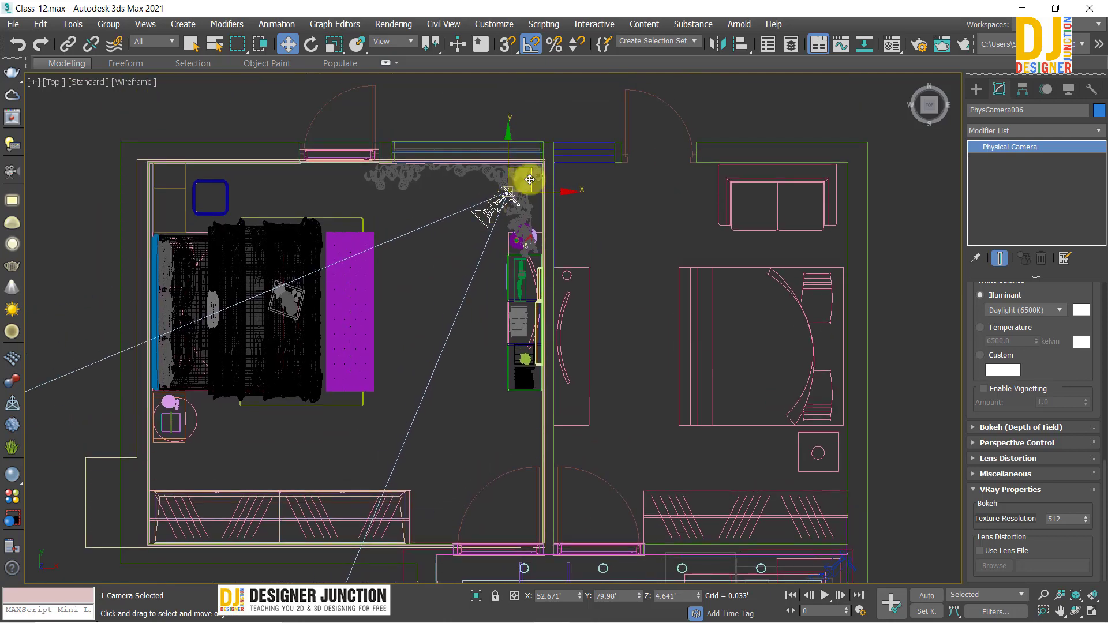
pyautogui.moveTo(523, 179)
pyautogui.mouseDown()
pyautogui.moveTo(287, 181)
pyautogui.moveTo(275, 144)
pyautogui.moveTo(499, 372)
pyautogui.moveTo(527, 350)
pyautogui.moveTo(542, 493)
pyautogui.moveTo(512, 421)
pyautogui.moveTo(517, 431)
pyautogui.moveTo(406, 399)
pyautogui.moveTo(648, 425)
pyautogui.moveTo(623, 403)
pyautogui.mouseUp()
# Fine-tune PhysCamera006's position and rotation so it aims diagonally across the bed
pyautogui.press('e')
pyautogui.press('w')
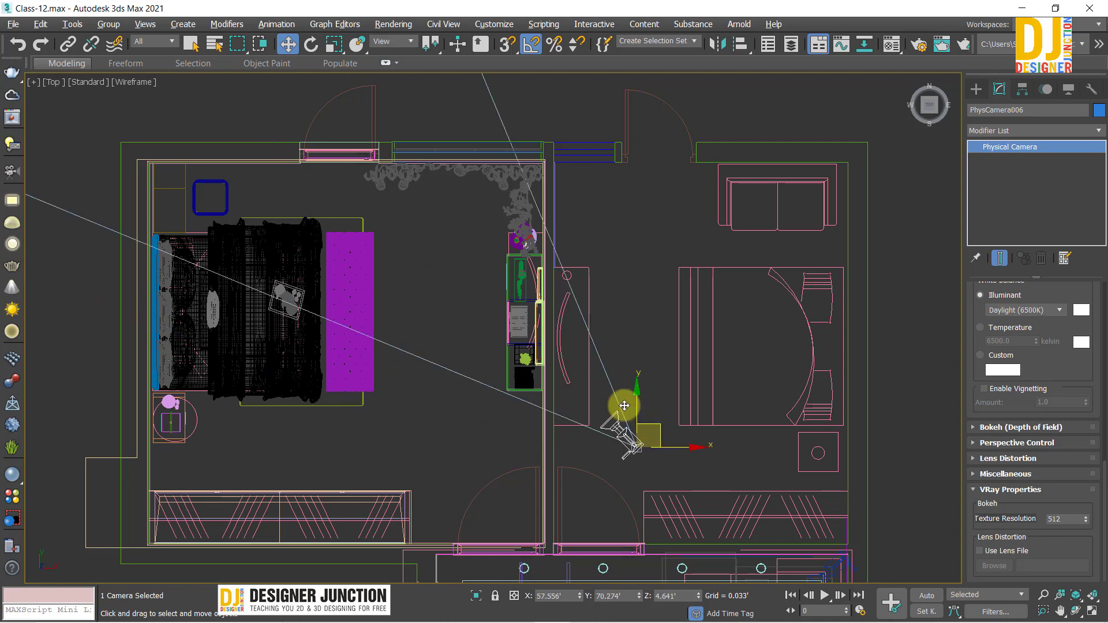
pyautogui.scroll(-3, 623, 404)
pyautogui.moveTo(611, 388); pyautogui.dragTo(572, 337, button='middle')
pyautogui.scroll(2, 569, 374)
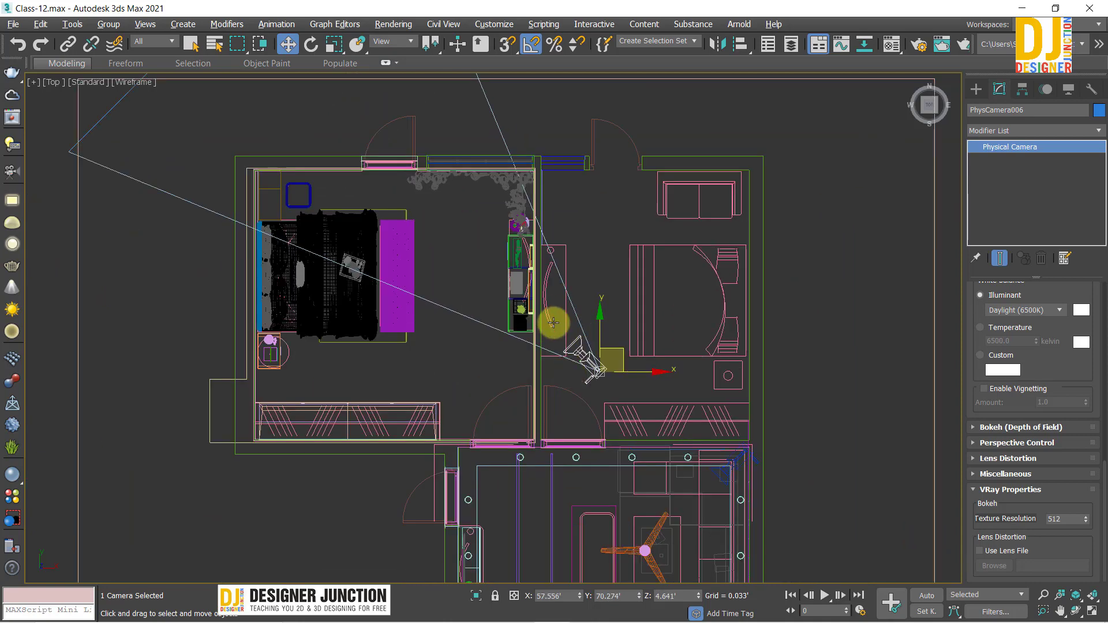
pyautogui.scroll(-2, 552, 323)
pyautogui.scroll(2, 573, 336)
pyautogui.moveTo(597, 336)
pyautogui.mouseDown()
pyautogui.moveTo(595, 247)
pyautogui.moveTo(654, 235)
pyautogui.moveTo(517, 158)
pyautogui.mouseUp()
pyautogui.press('e')
pyautogui.press('w')
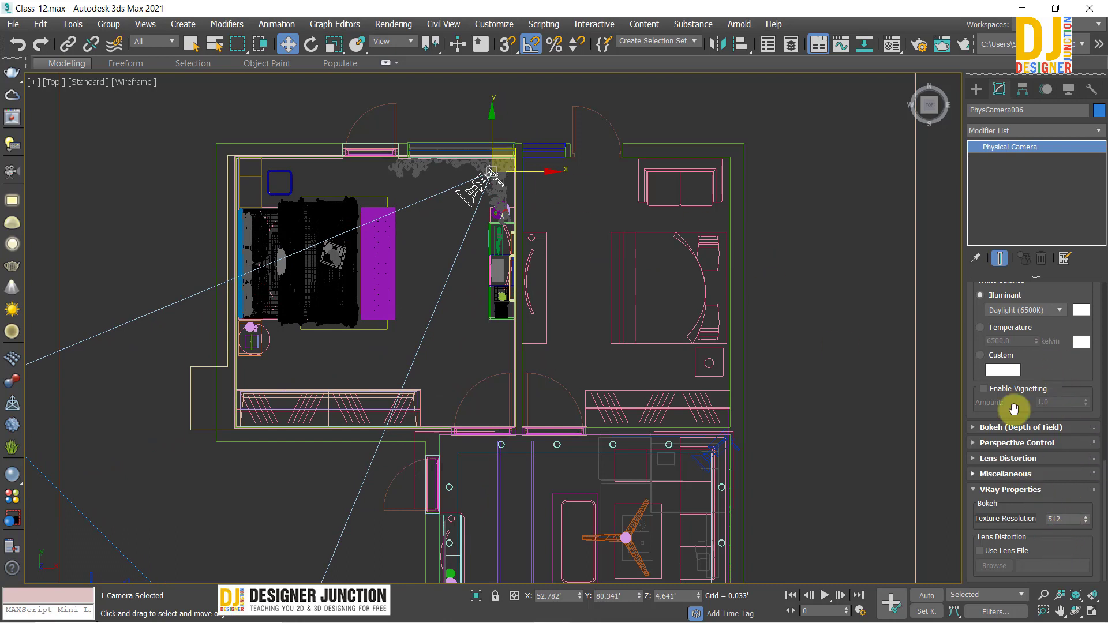
# Widen PhysCamera006's field of view to 69°, trying 85° and reverting it
pyautogui.scroll(5, 1069, 292)
pyautogui.scroll(2, 981, 314)
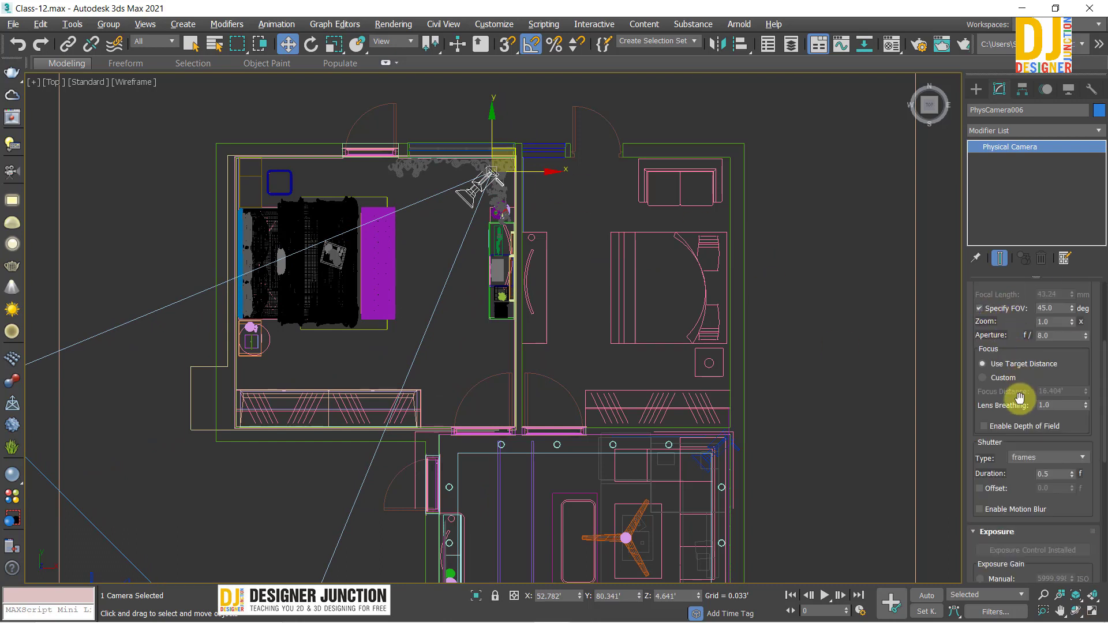
pyautogui.scroll(3, 1020, 318)
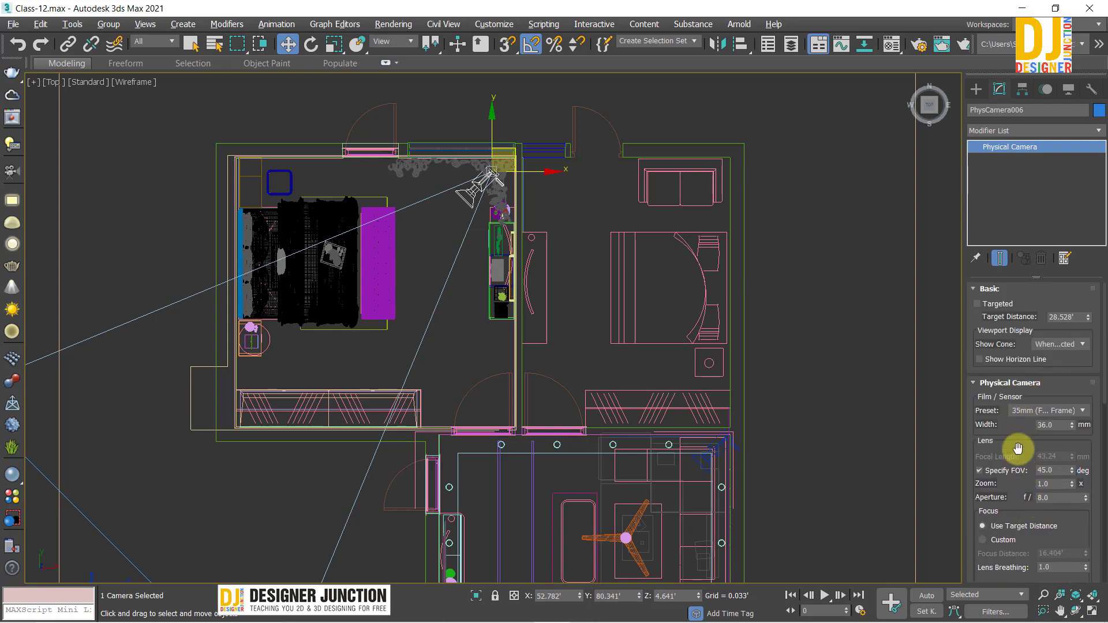
pyautogui.moveTo(1020, 433); pyautogui.dragTo(1019, 370)
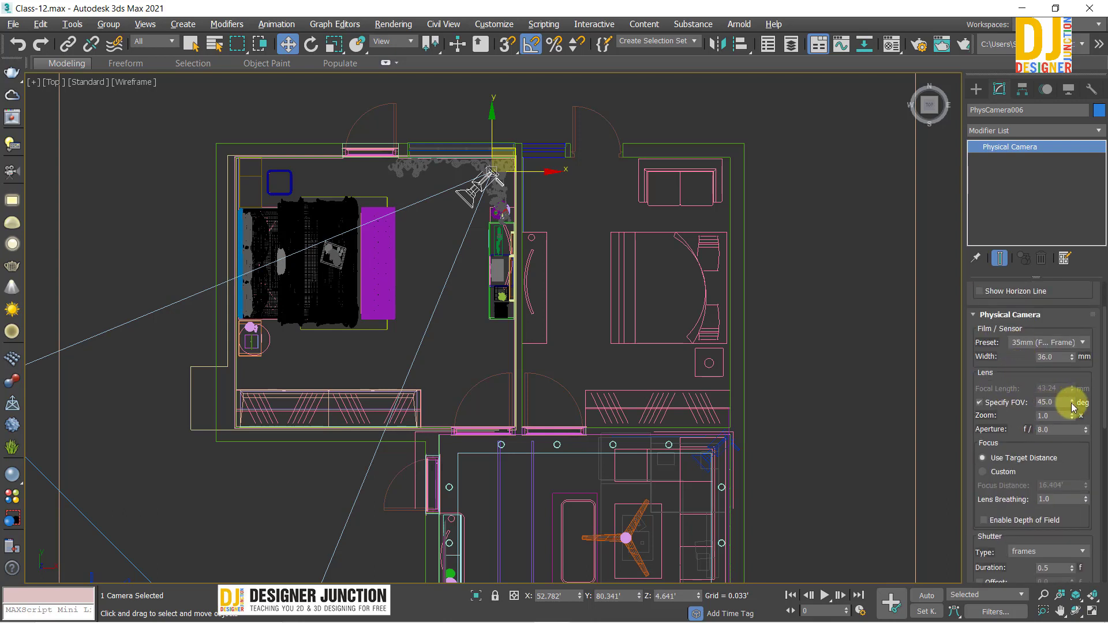
pyautogui.moveTo(1071, 403); pyautogui.dragTo(1068, 391)
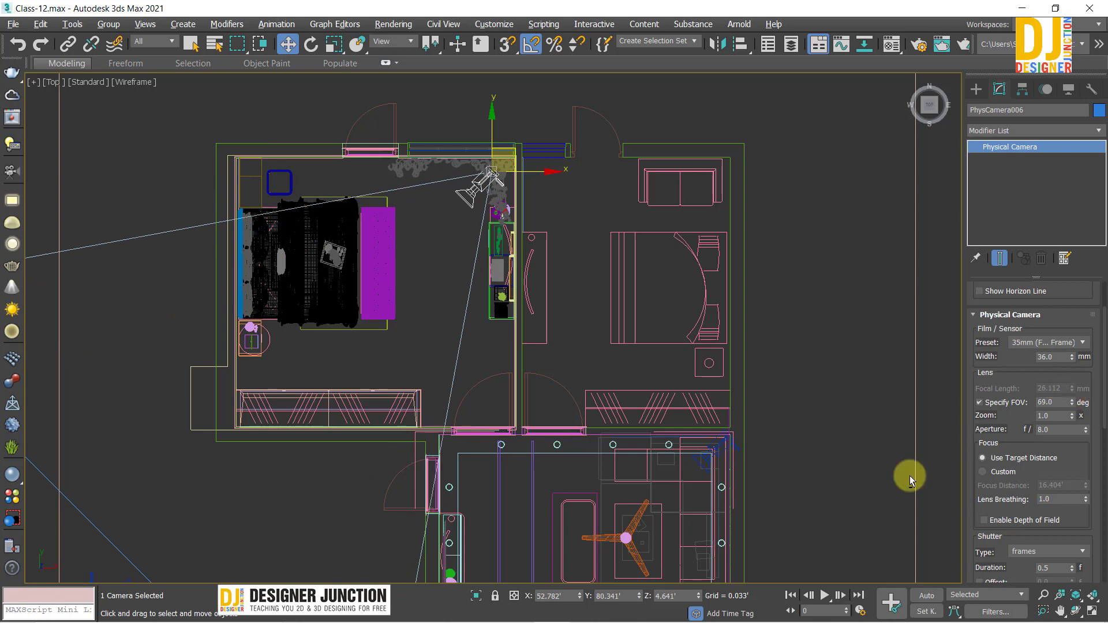
pyautogui.hotkey('alt', 'w')
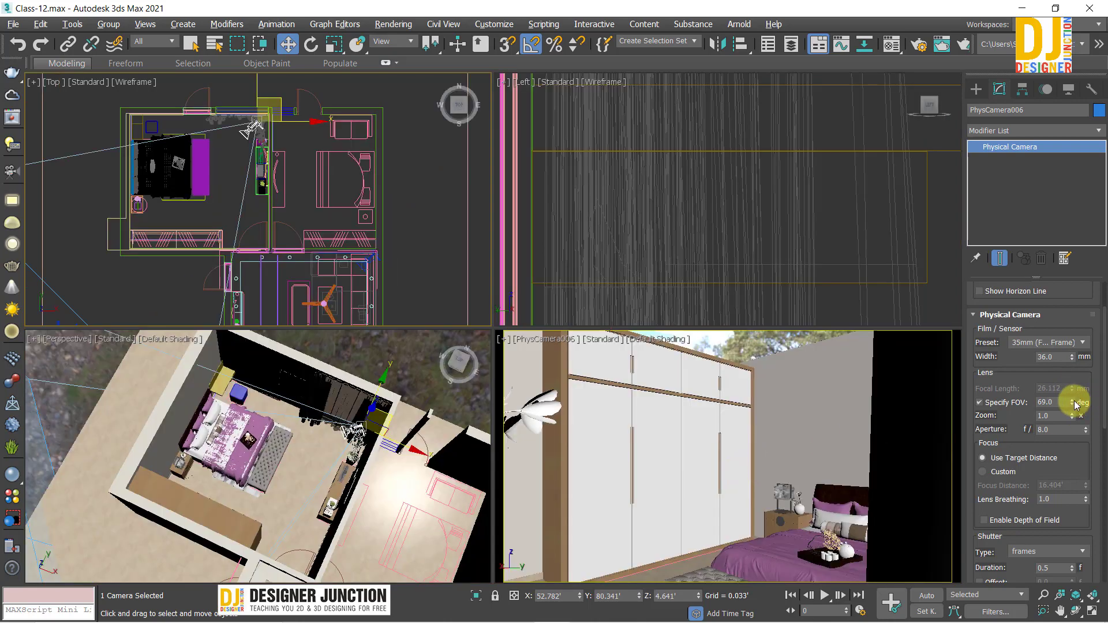
pyautogui.moveTo(1072, 403); pyautogui.dragTo(1072, 391)
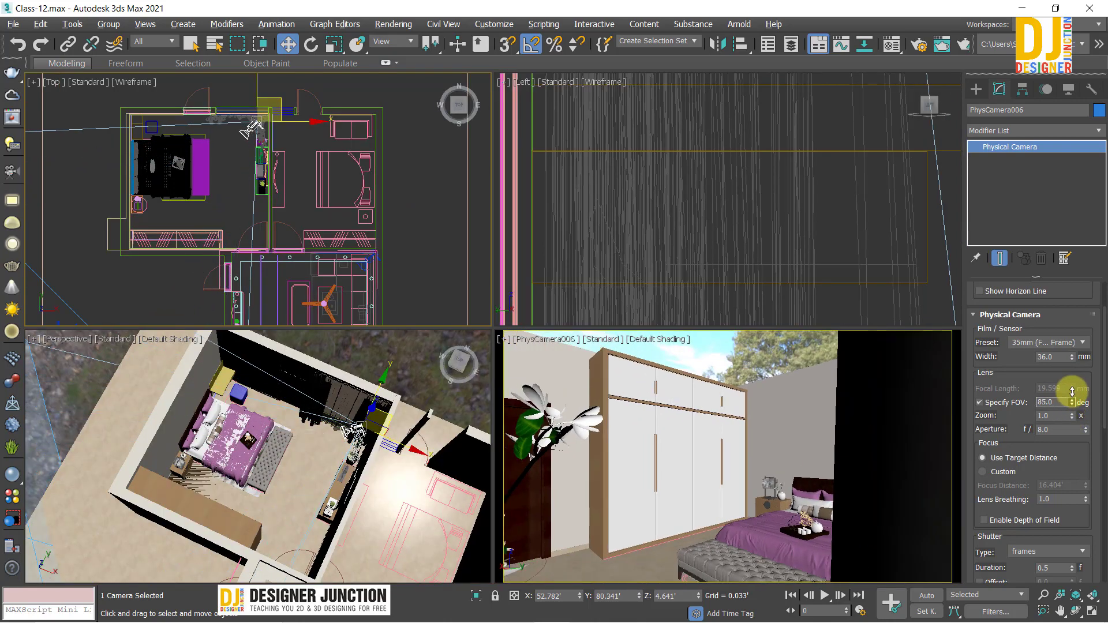
pyautogui.hotkey('ctrl', 'z')
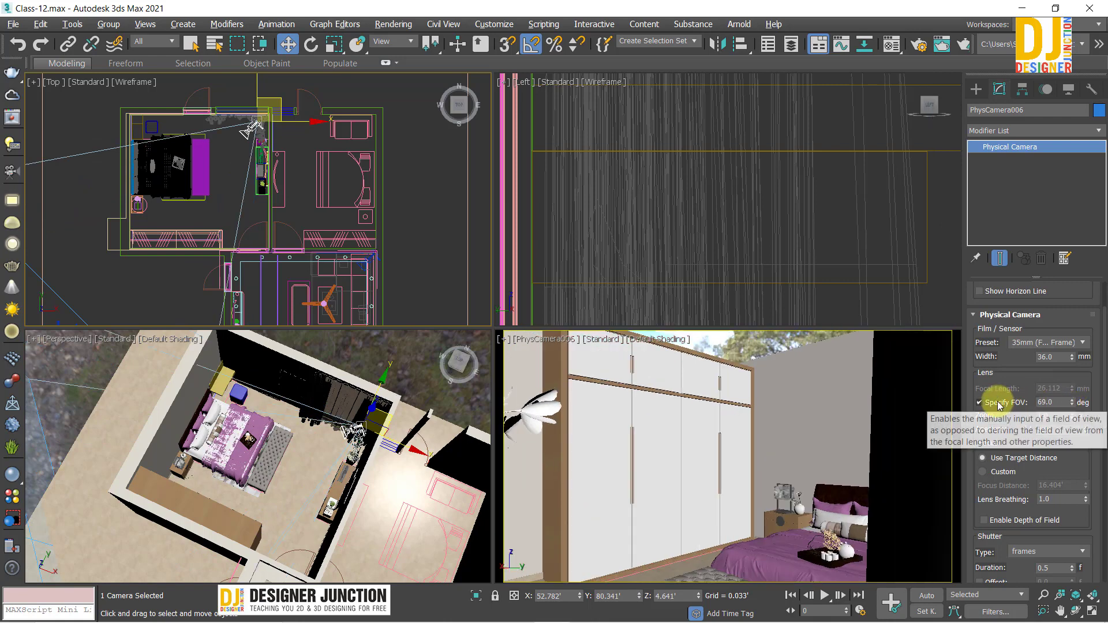
# Switch the camera to focal-length control and shorten the focal length to 21.112 mm
pyautogui.click(1000, 406)
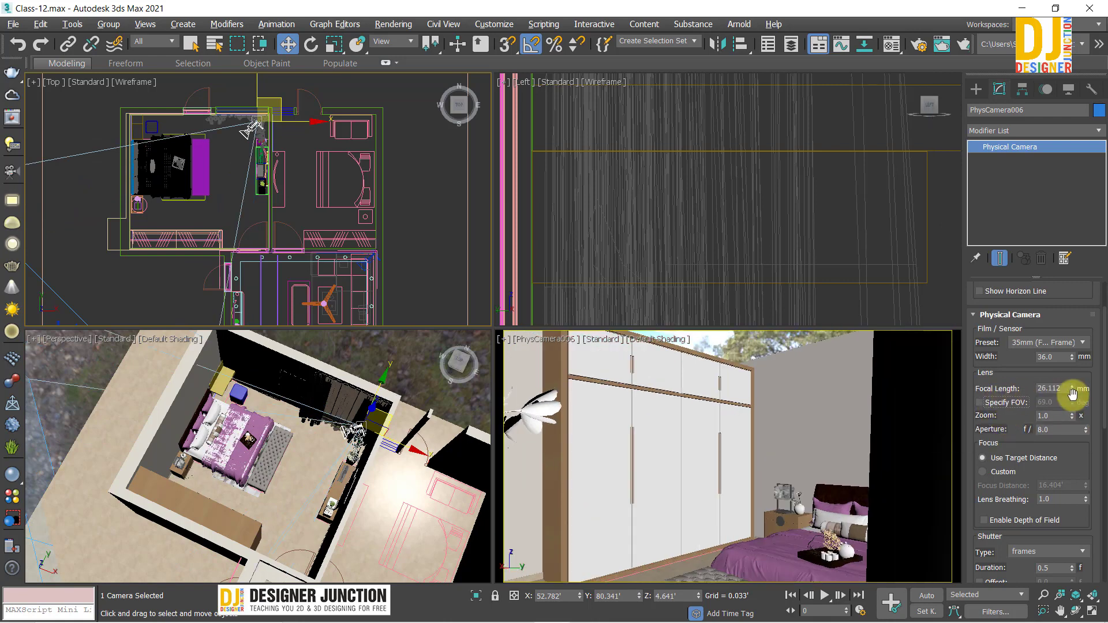
pyautogui.moveTo(1072, 392); pyautogui.dragTo(1072, 394)
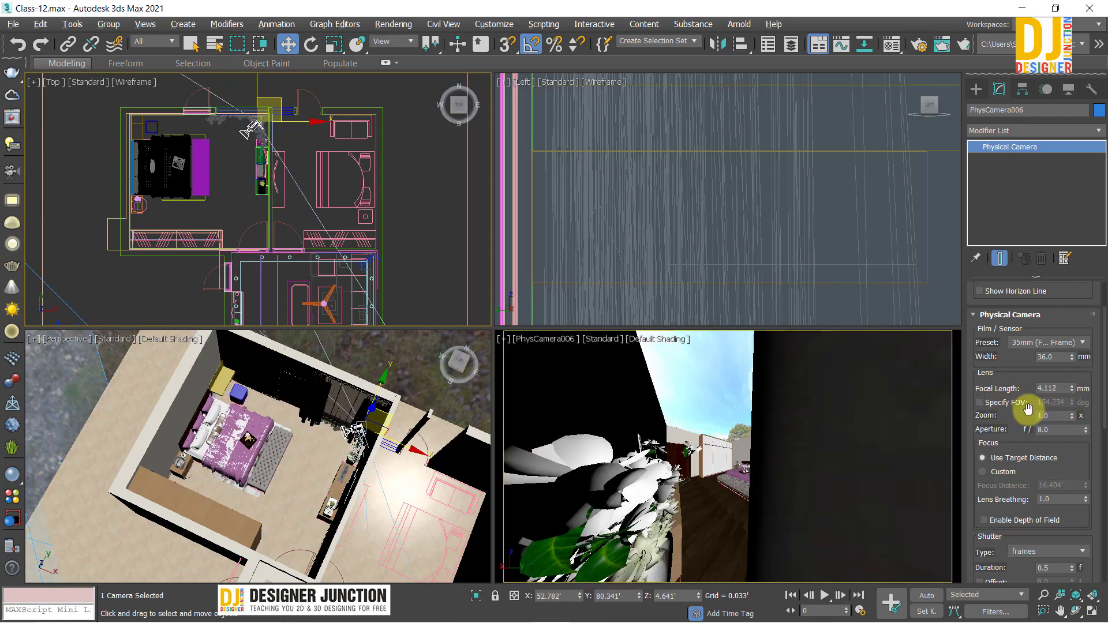
pyautogui.click(990, 402)
pyautogui.moveTo(1072, 402); pyautogui.dragTo(1073, 386)
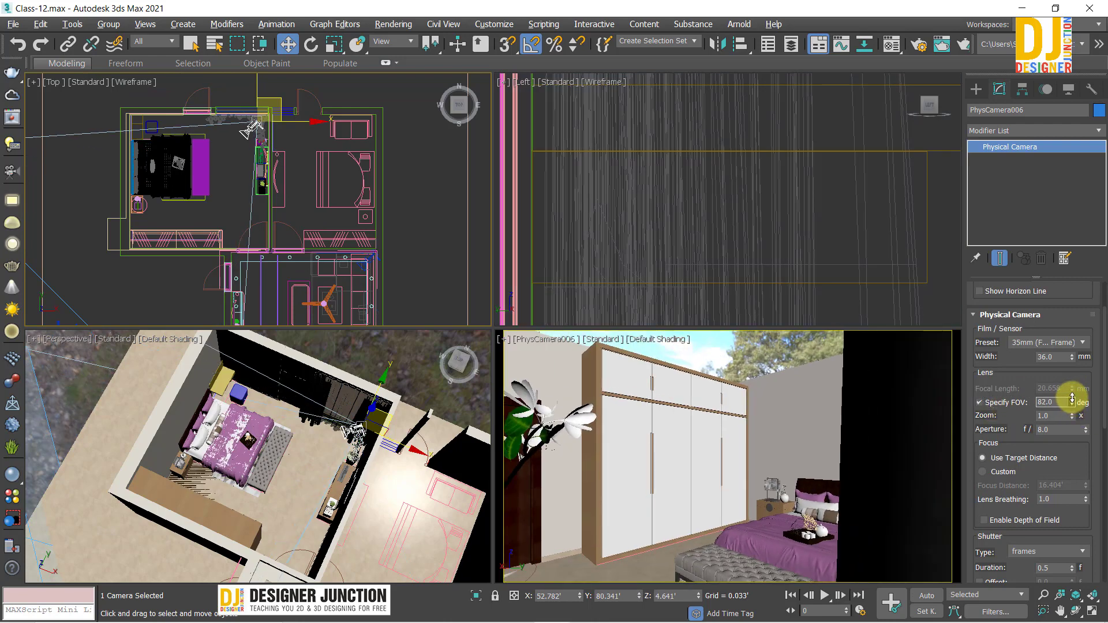
pyautogui.click(1004, 404)
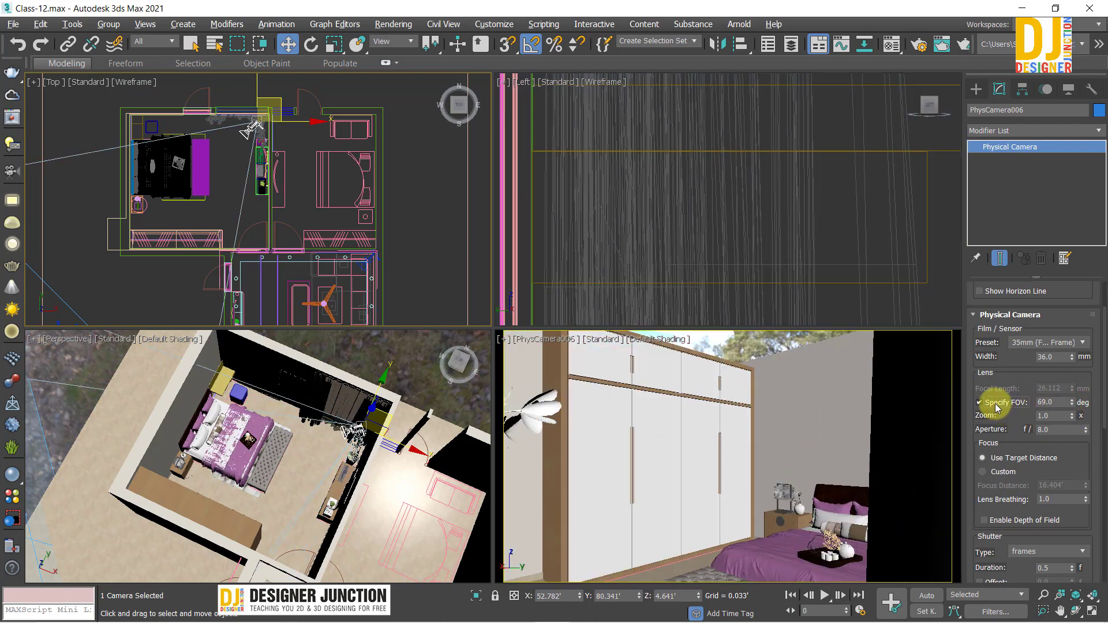
pyautogui.moveTo(1075, 392); pyautogui.dragTo(1071, 391)
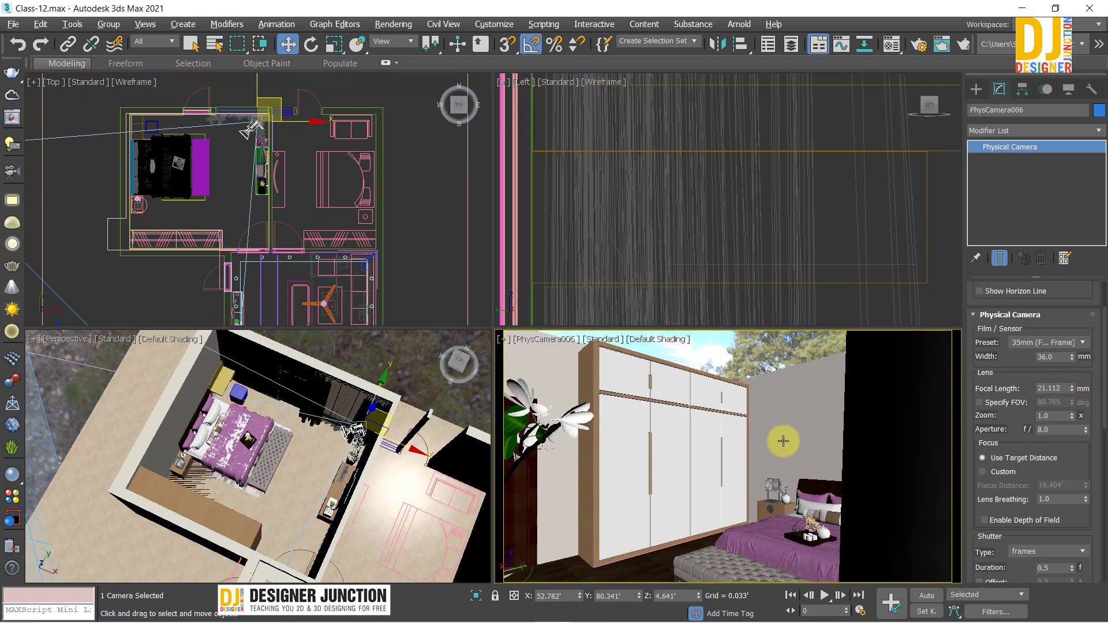
pyautogui.hotkey('alt', 'w')
# Frame the Top view on the camera and set the focal length to 22.112 mm
pyautogui.hotkey('alt', 'w')
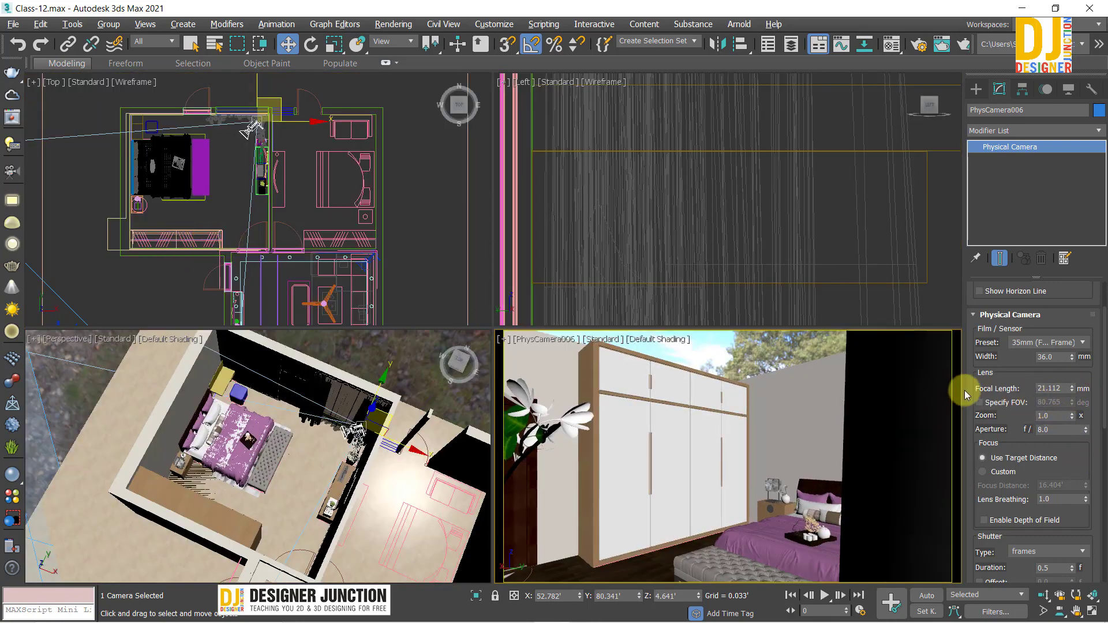
pyautogui.rightClick(294, 235)
pyautogui.hotkey('alt', 'w')
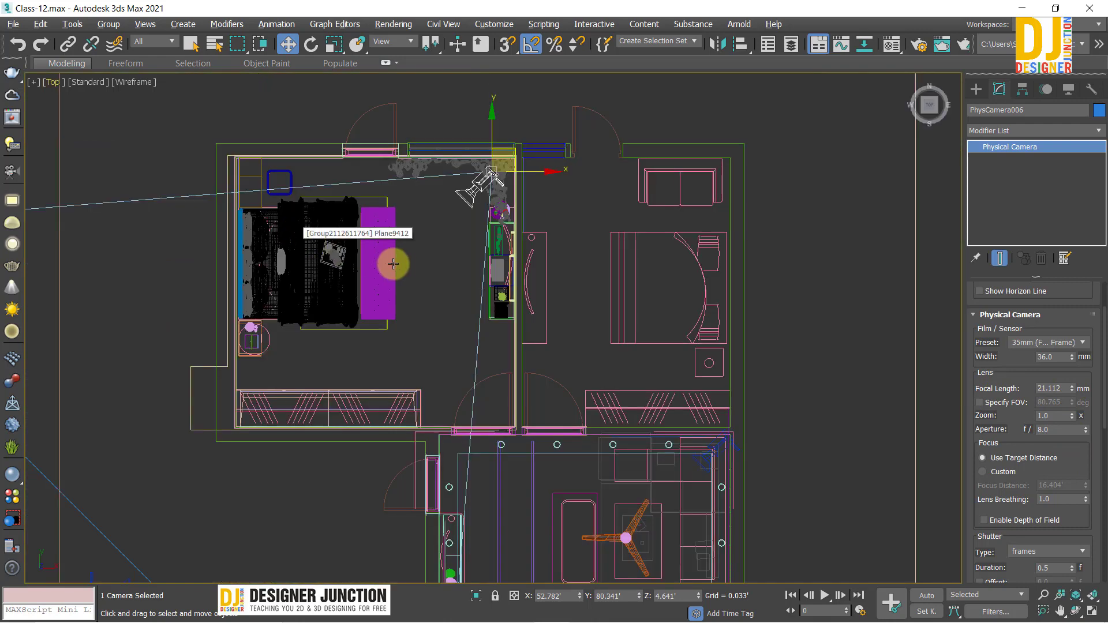
pyautogui.moveTo(397, 307); pyautogui.dragTo(397, 367, button='middle')
pyautogui.scroll(2, 396, 240)
pyautogui.hotkey('alt', 'w')
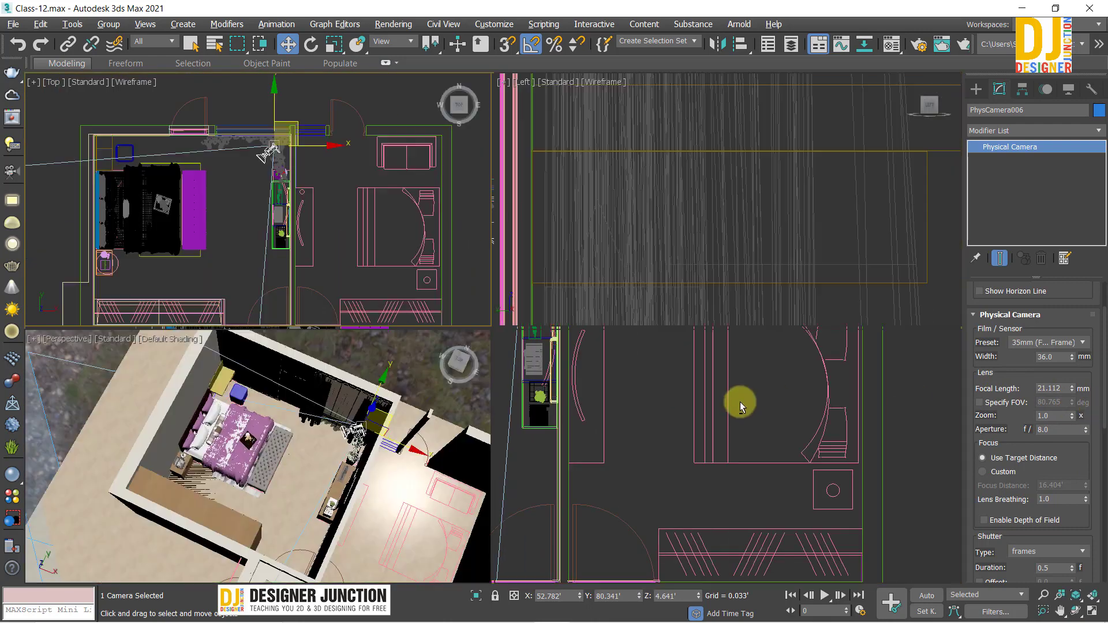
pyautogui.click(1074, 386)
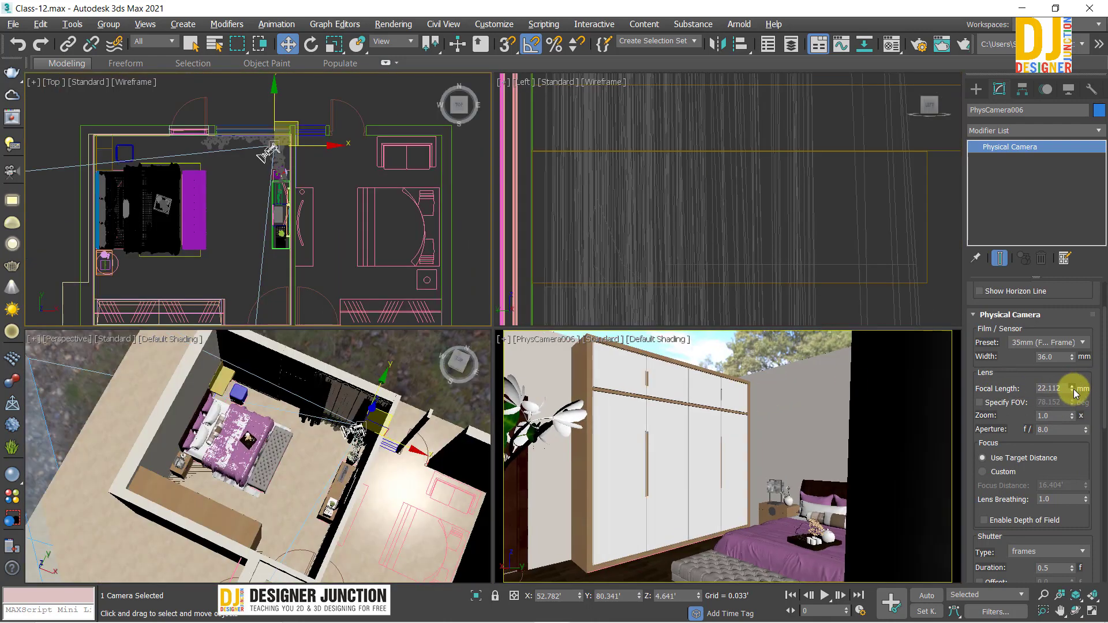
pyautogui.moveTo(1073, 388); pyautogui.dragTo(1073, 390)
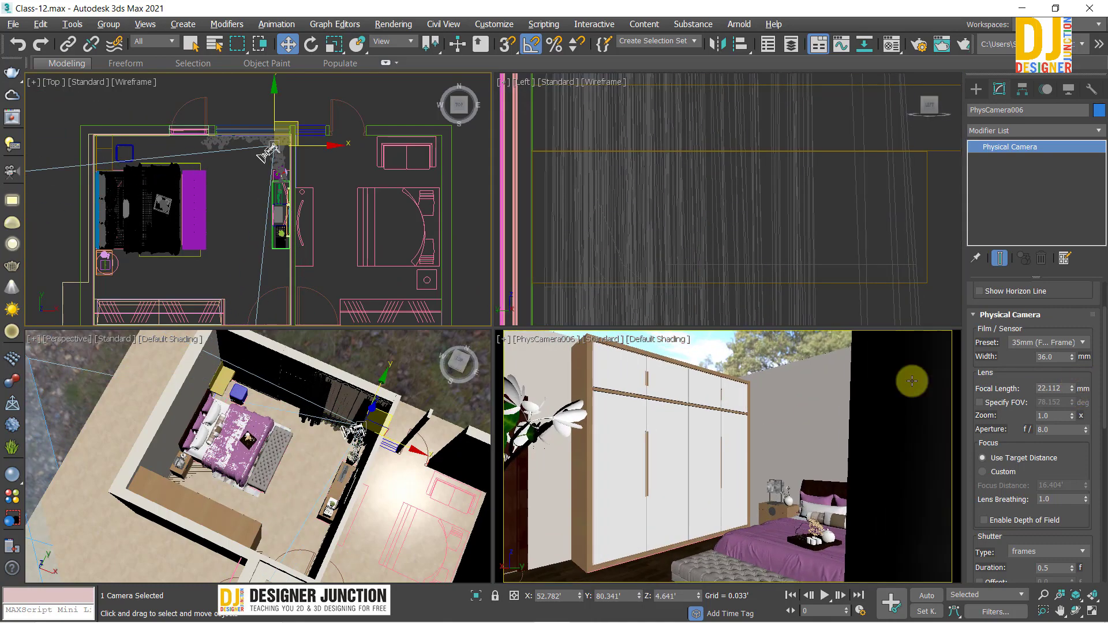
# Lower the focal length to 17.112 mm and nudge the camera slightly right in plan
pyautogui.rightClick(133, 226)
pyautogui.hotkey('alt', 'w')
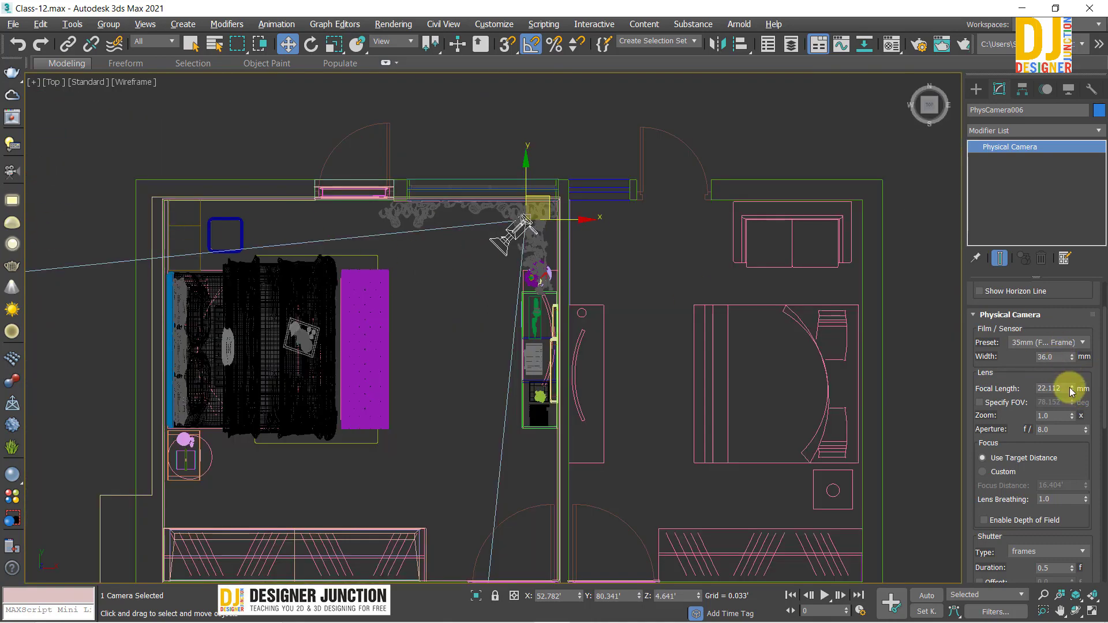
pyautogui.moveTo(1072, 391); pyautogui.dragTo(1070, 392)
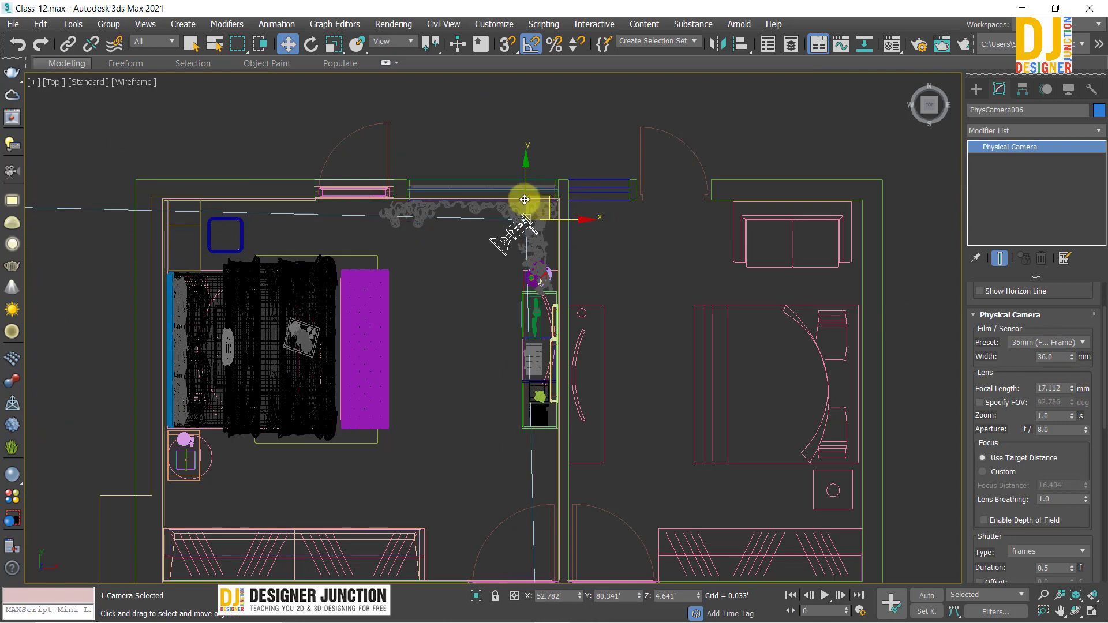
pyautogui.moveTo(523, 199); pyautogui.dragTo(549, 211)
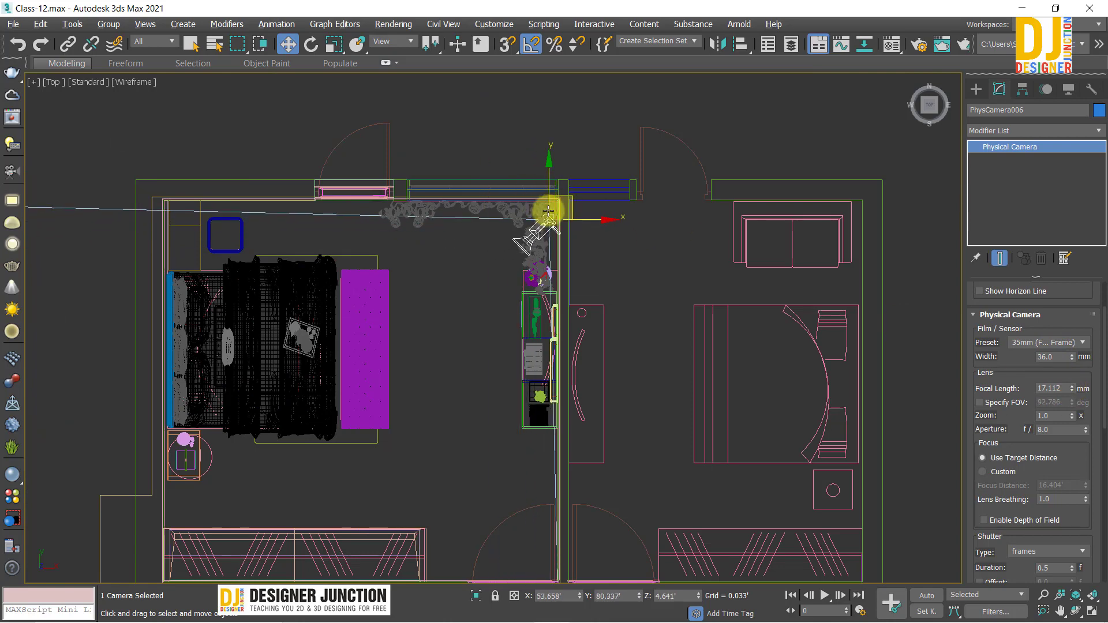
pyautogui.hotkey('alt', 'w')
pyautogui.hotkey('alt', 'w')
pyautogui.hotkey('alt', 'w')
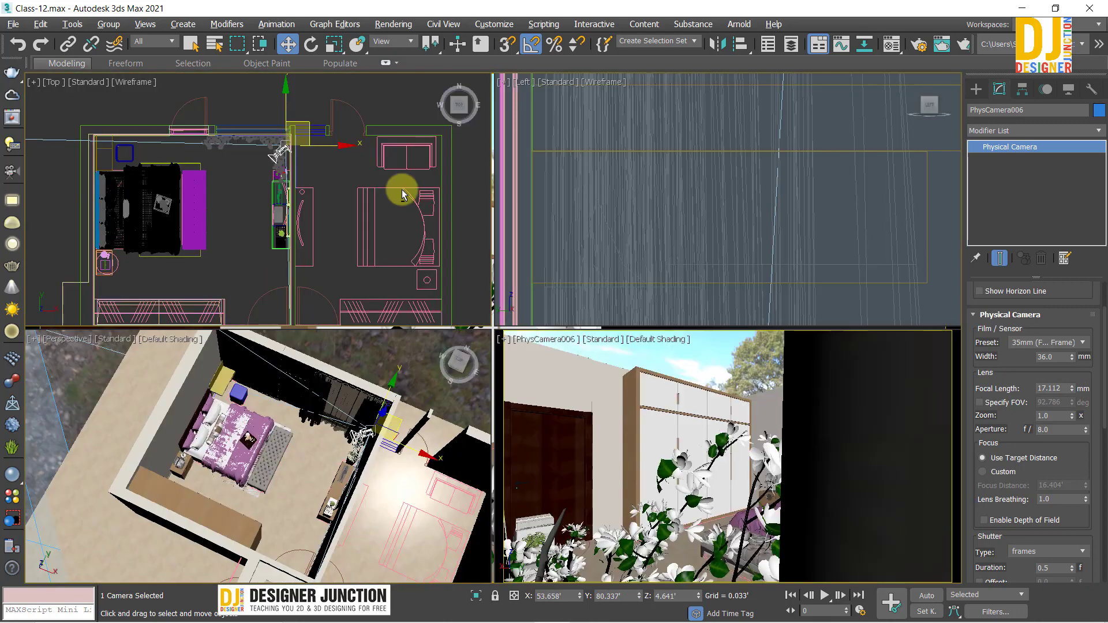
pyautogui.hotkey('alt', 'w')
# Hide the garland blocking the camera
pyautogui.scroll(5, 275, 173)
pyautogui.click(223, 179)
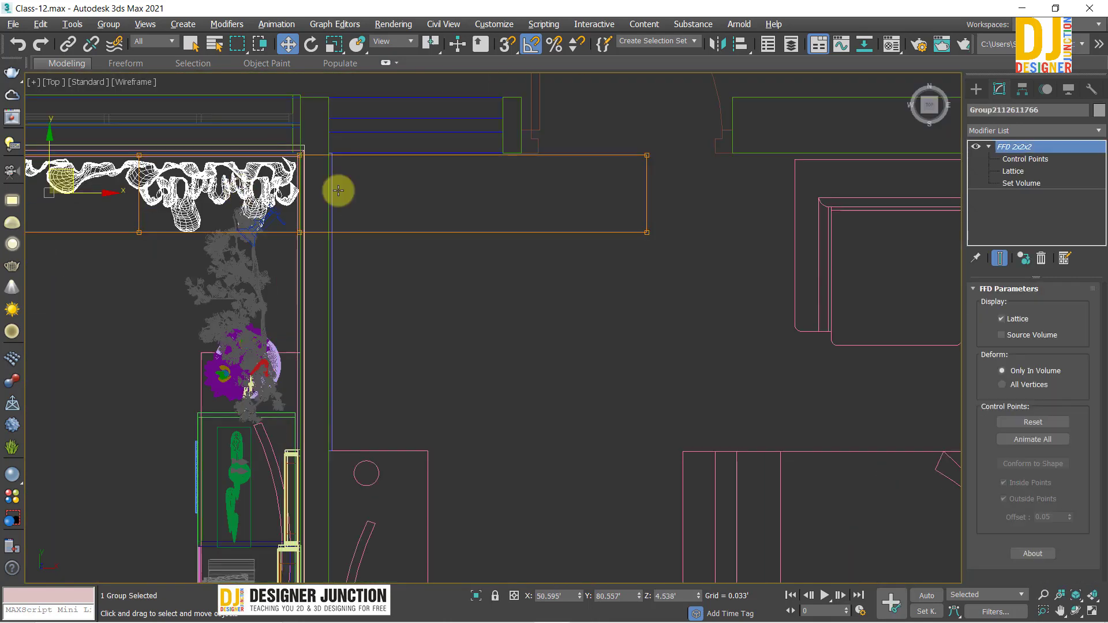
pyautogui.rightClick(252, 176)
pyautogui.click(287, 144)
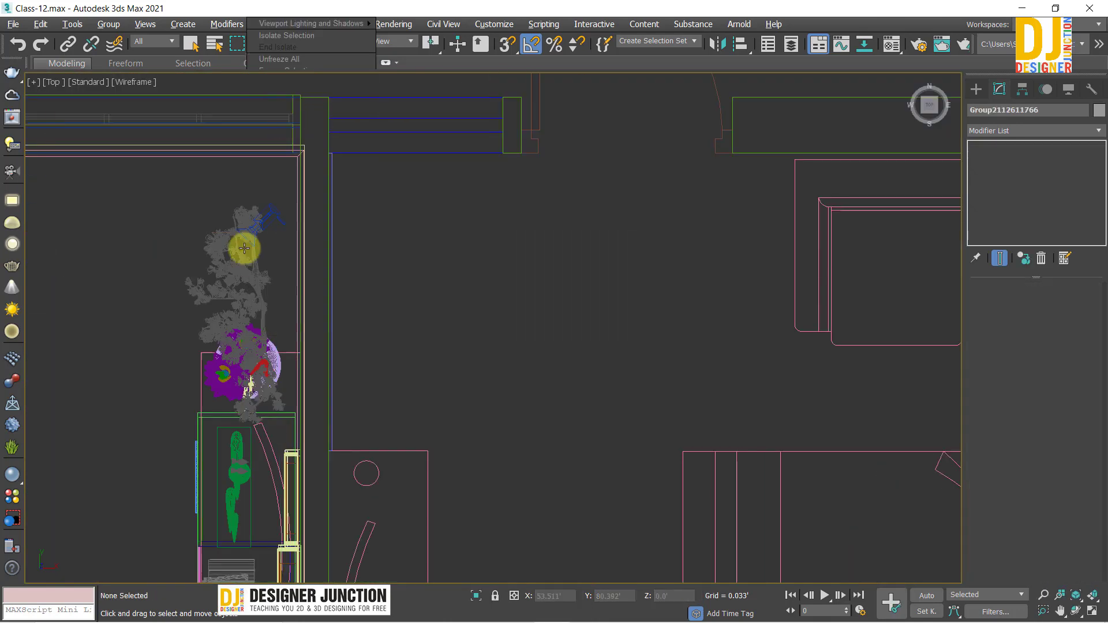
# Move PhysCamera006 up toward the top wall in the plan
pyautogui.click(277, 212)
pyautogui.moveTo(284, 199); pyautogui.dragTo(597, 254, button='middle')
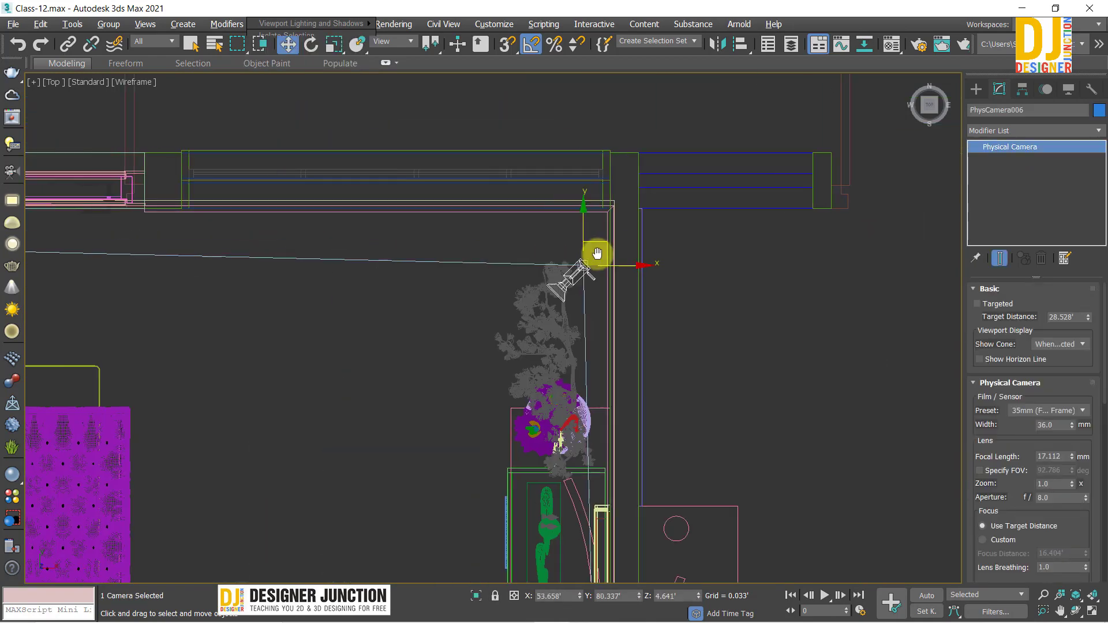
pyautogui.moveTo(606, 243); pyautogui.dragTo(606, 207)
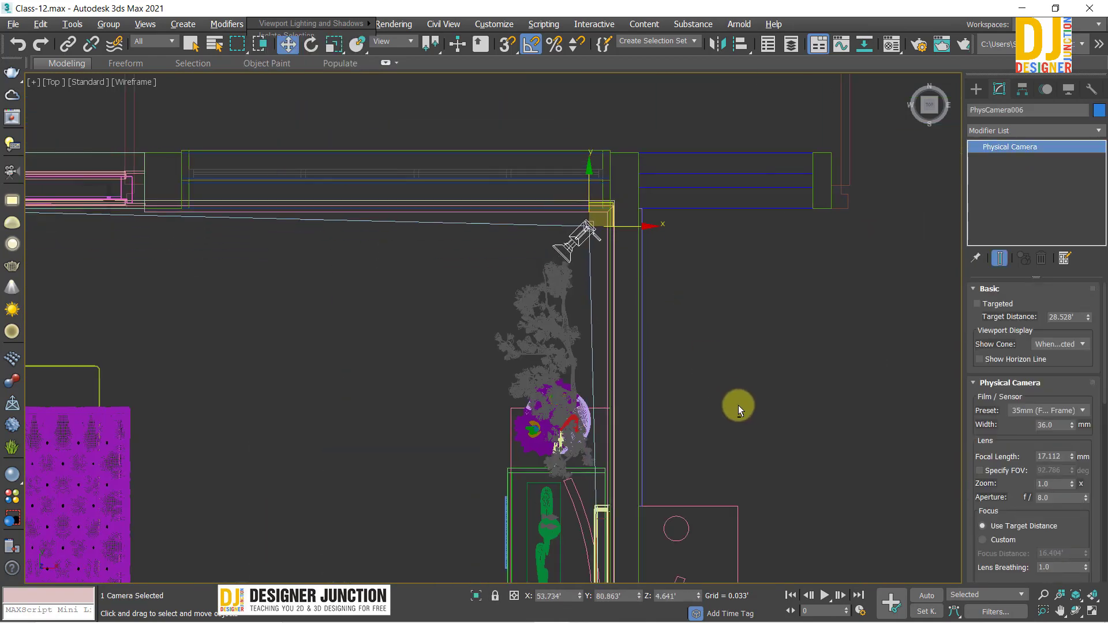
pyautogui.hotkey('alt', 'w')
pyautogui.hotkey('alt', 'w')
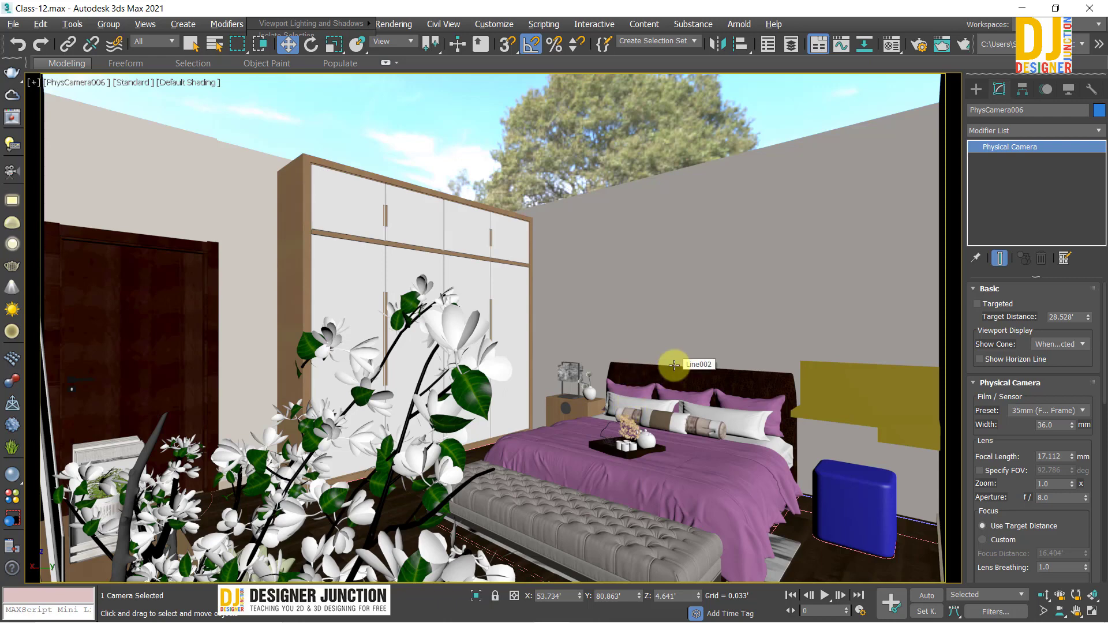
# Unhide all hidden objects from the camera view
pyautogui.rightClick(773, 291)
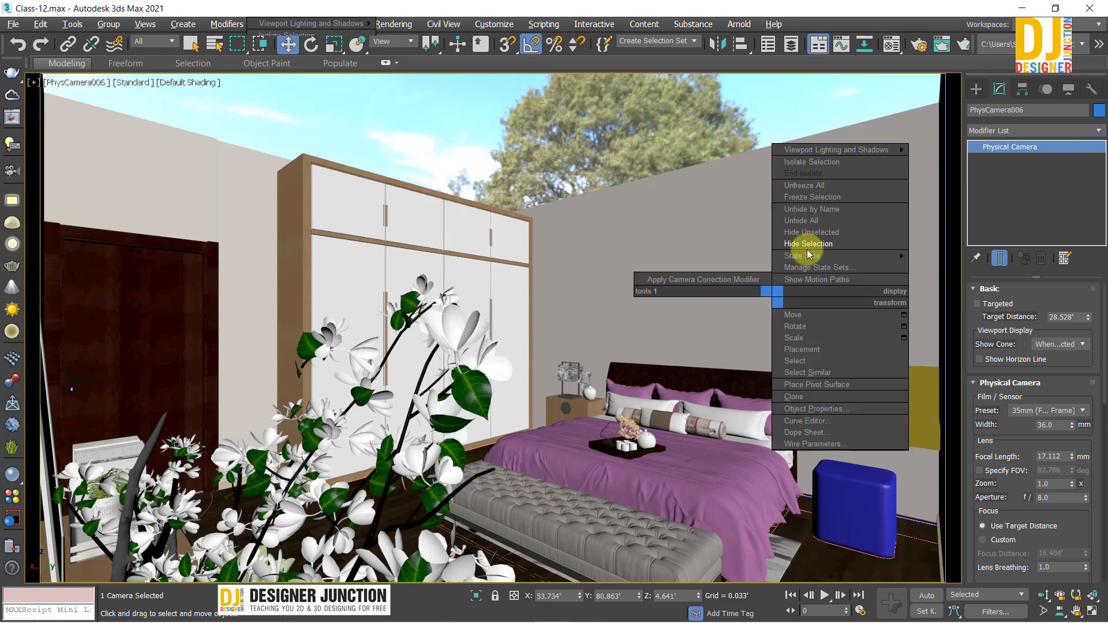
pyautogui.click(805, 220)
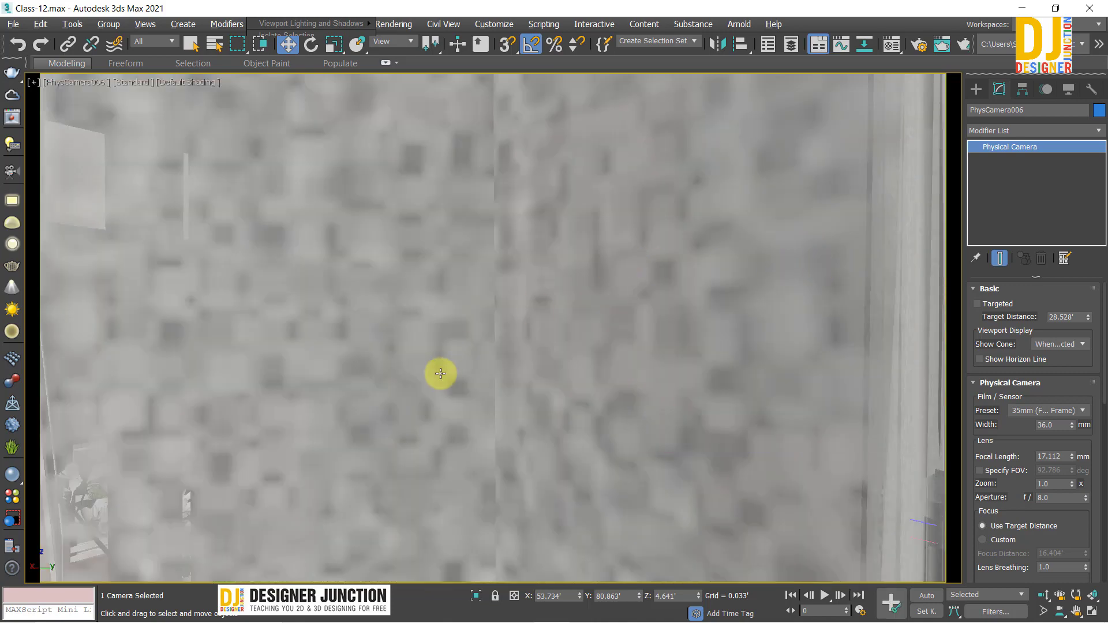
pyautogui.hotkey('alt', 'w')
# Select the top-wall garland and the tree, hide both, and view the camera full size
pyautogui.rightClick(317, 217)
pyautogui.hotkey('alt', 'w')
pyautogui.click(577, 268)
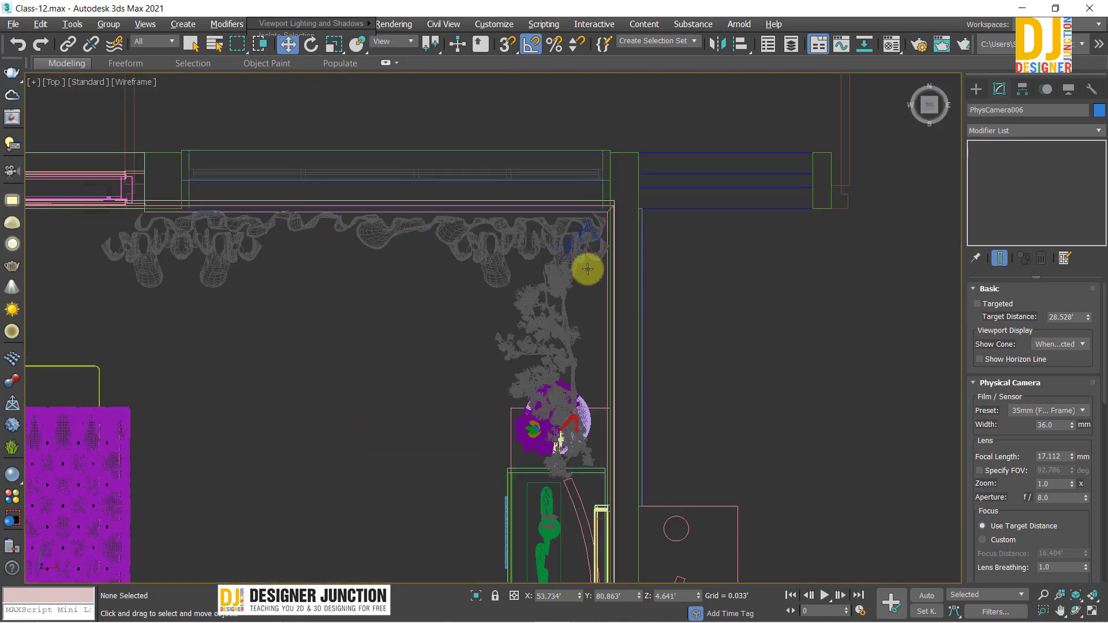
pyautogui.click(485, 264)
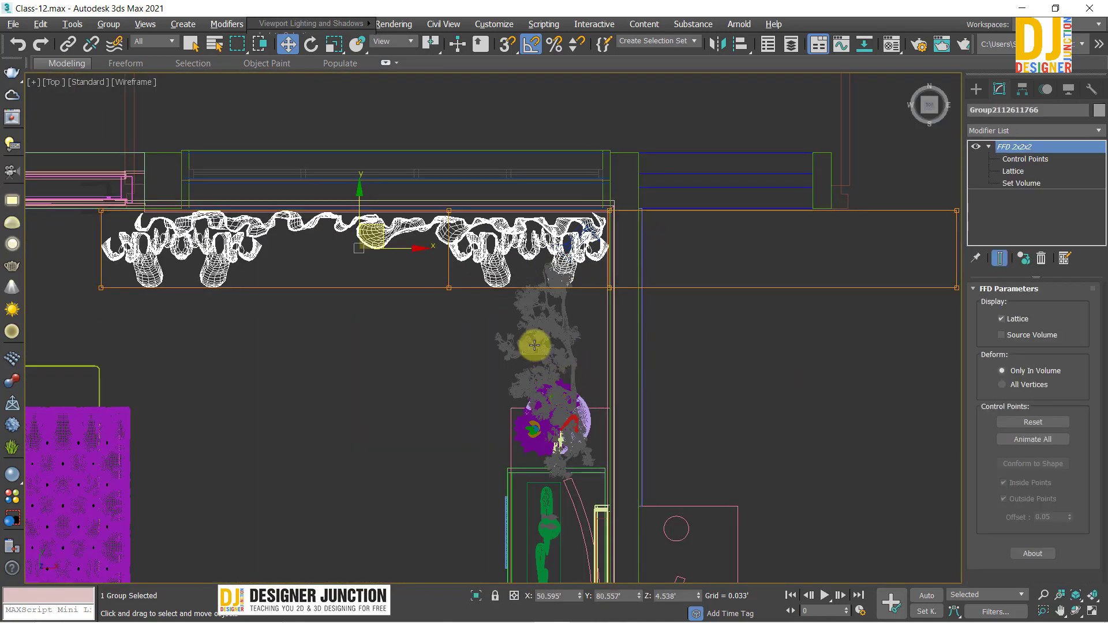
pyautogui.keyDown('ctrl'); pyautogui.click(577, 355); pyautogui.keyUp('ctrl')
pyautogui.rightClick(570, 344)
pyautogui.click(604, 289)
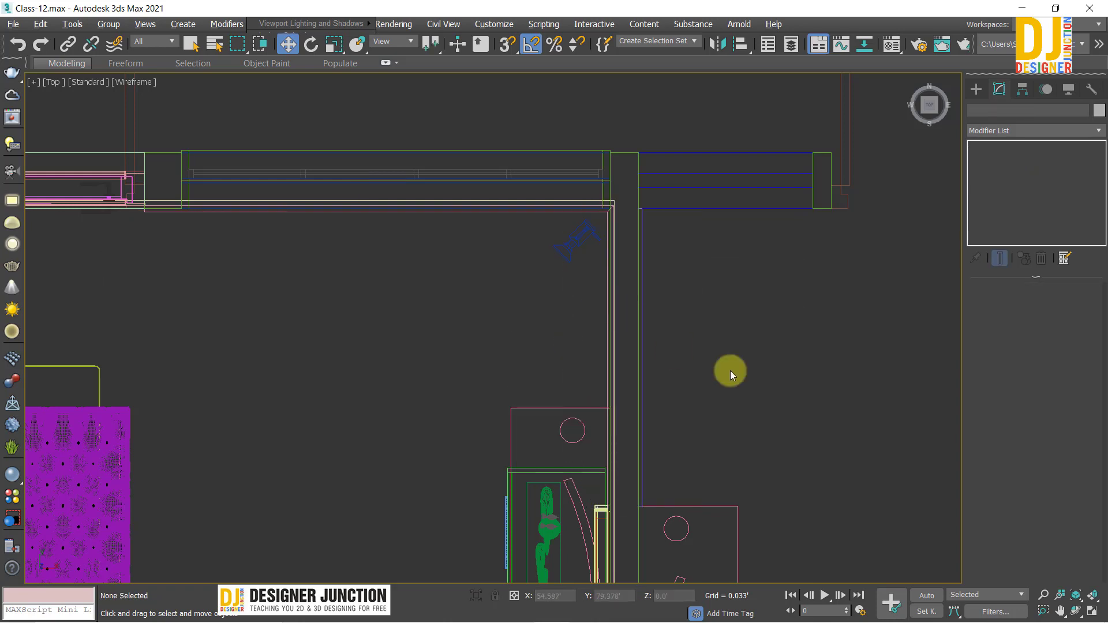
pyautogui.hotkey('alt', 'w')
pyautogui.rightClick(868, 445)
pyautogui.hotkey('alt', 'w')
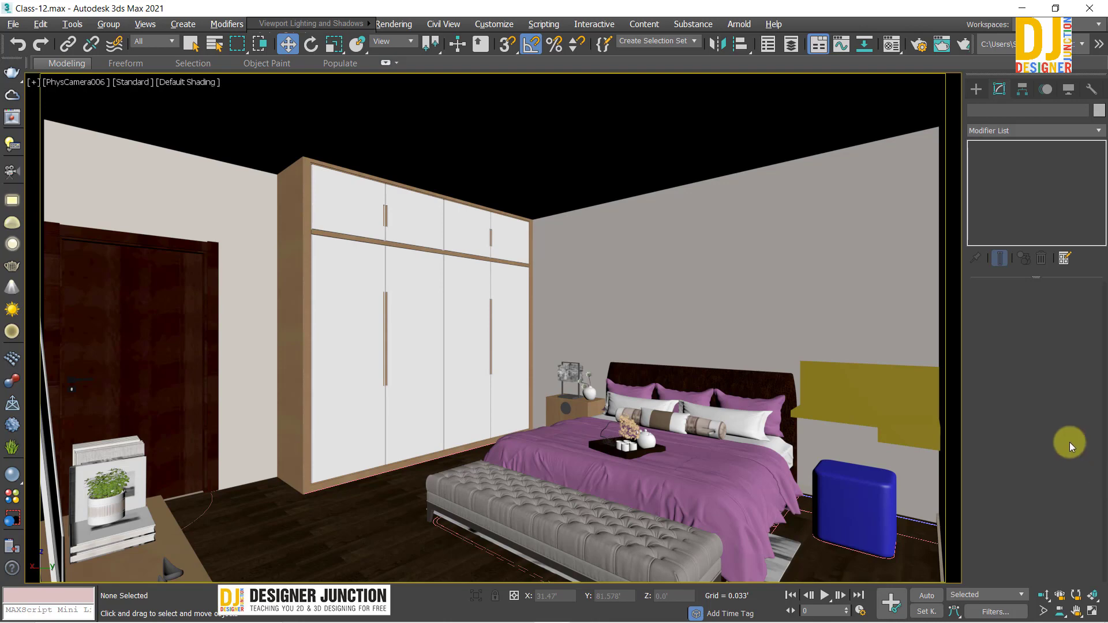
# Truck PhysCamera006 down slightly and select it in the Top plan
pyautogui.moveTo(818, 421); pyautogui.dragTo(819, 413, button='middle')
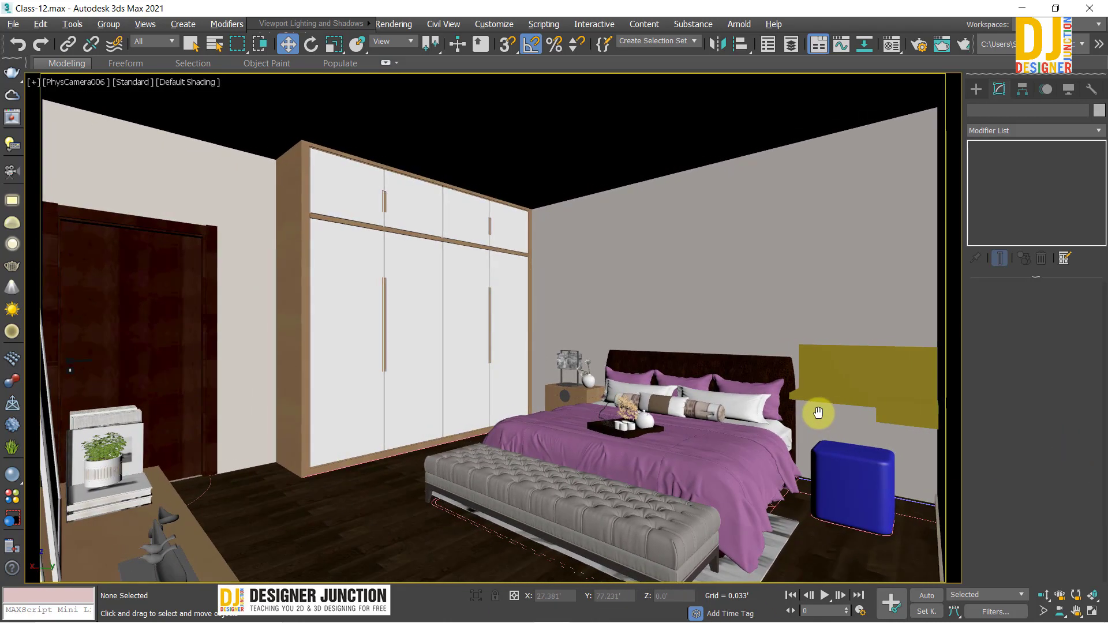
pyautogui.hotkey('alt', 'w')
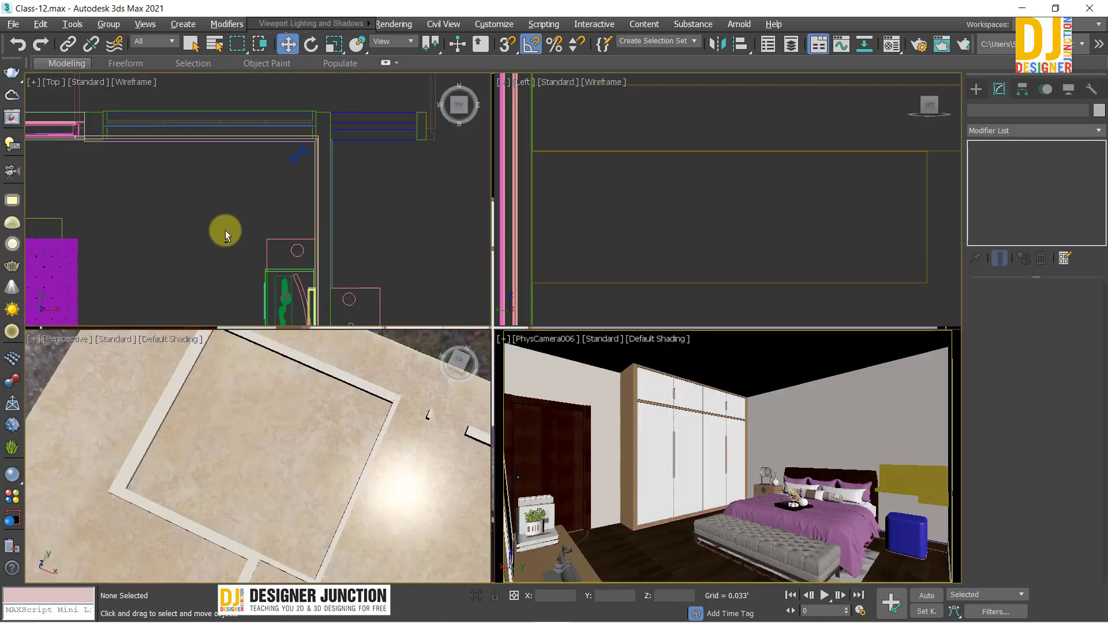
pyautogui.rightClick(225, 230)
pyautogui.hotkey('alt', 'w')
pyautogui.scroll(-3, 345, 296)
pyautogui.scroll(1, 420, 353)
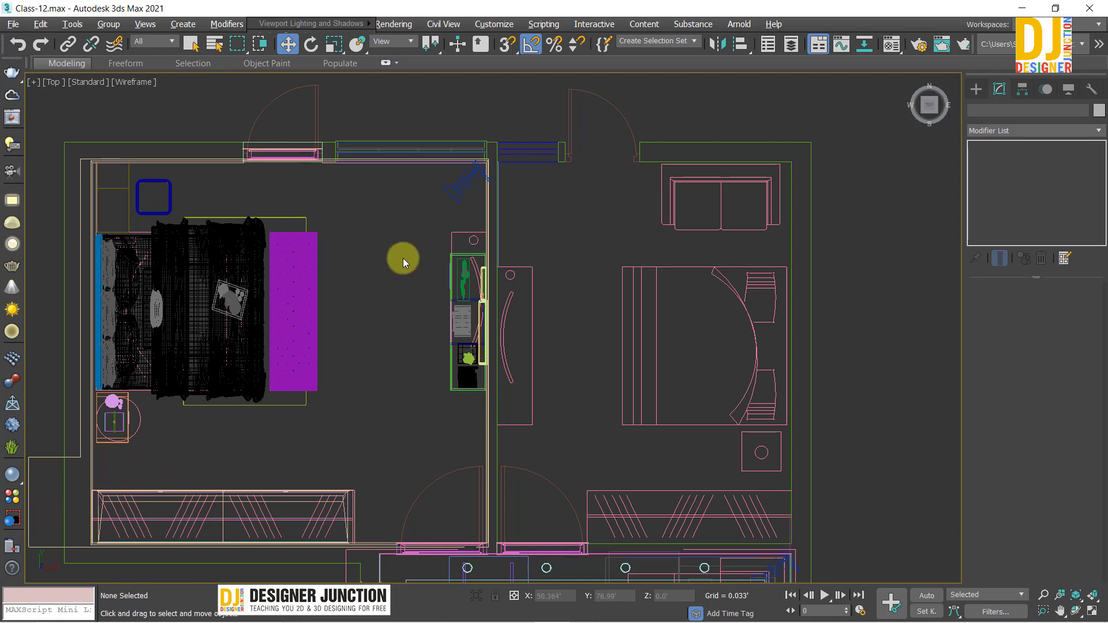
pyautogui.click(451, 189)
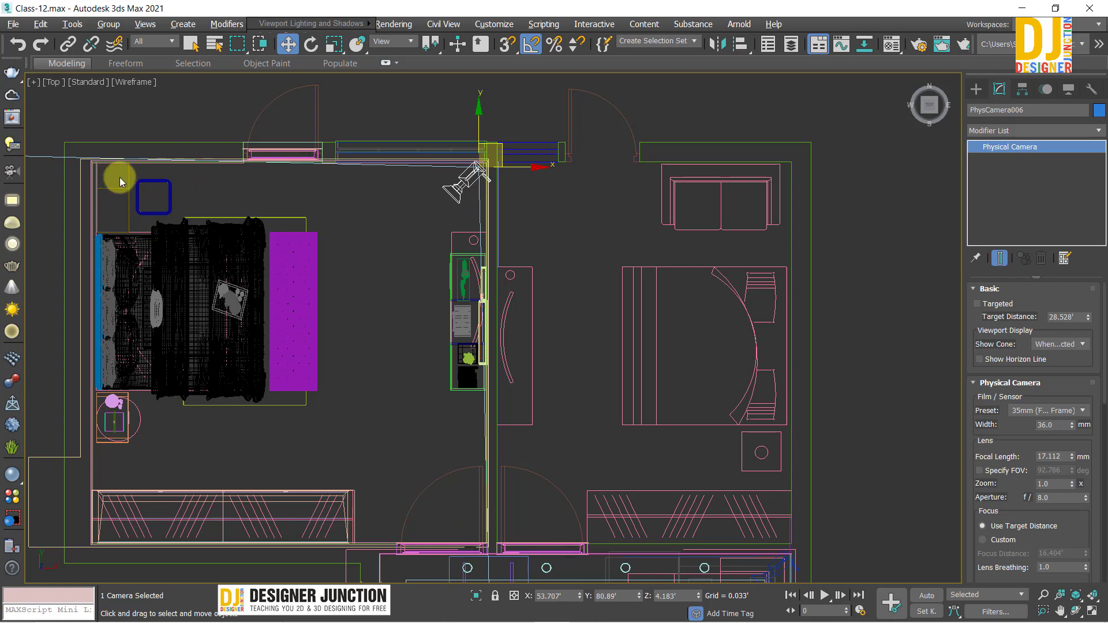
# Compare the camera view with the plan, deselect, and end on the full-size Top view
pyautogui.hotkey('alt', 'w')
pyautogui.rightClick(747, 415)
pyautogui.hotkey('alt', 'w')
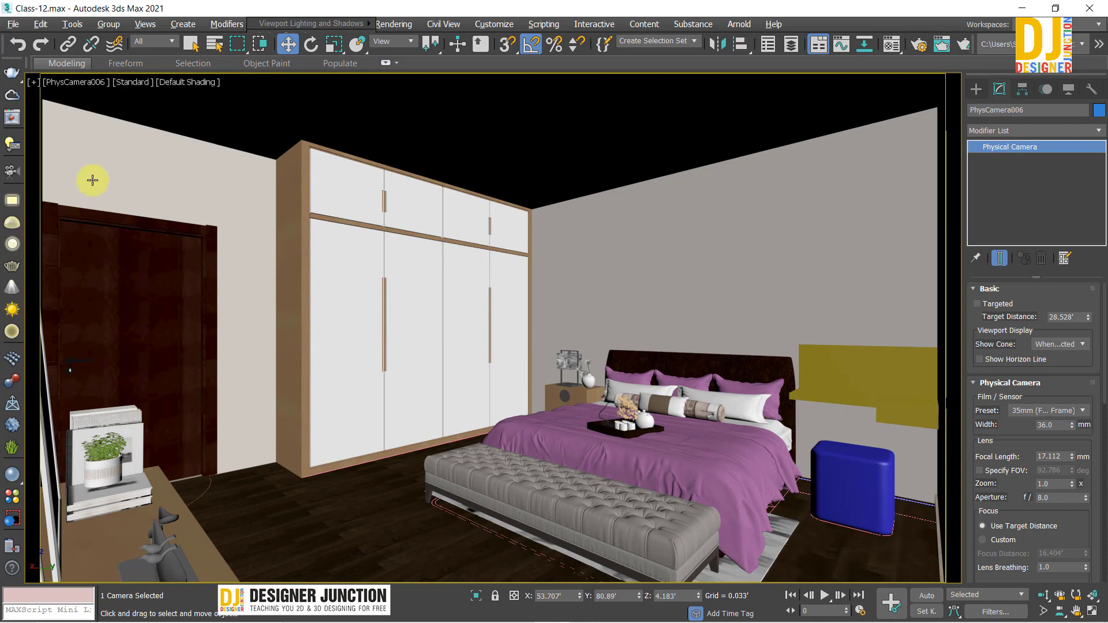
pyautogui.hotkey('alt', 'w')
pyautogui.rightClick(346, 260)
pyautogui.hotkey('alt', 'w')
pyautogui.click(466, 441)
pyautogui.hotkey('alt', 'w')
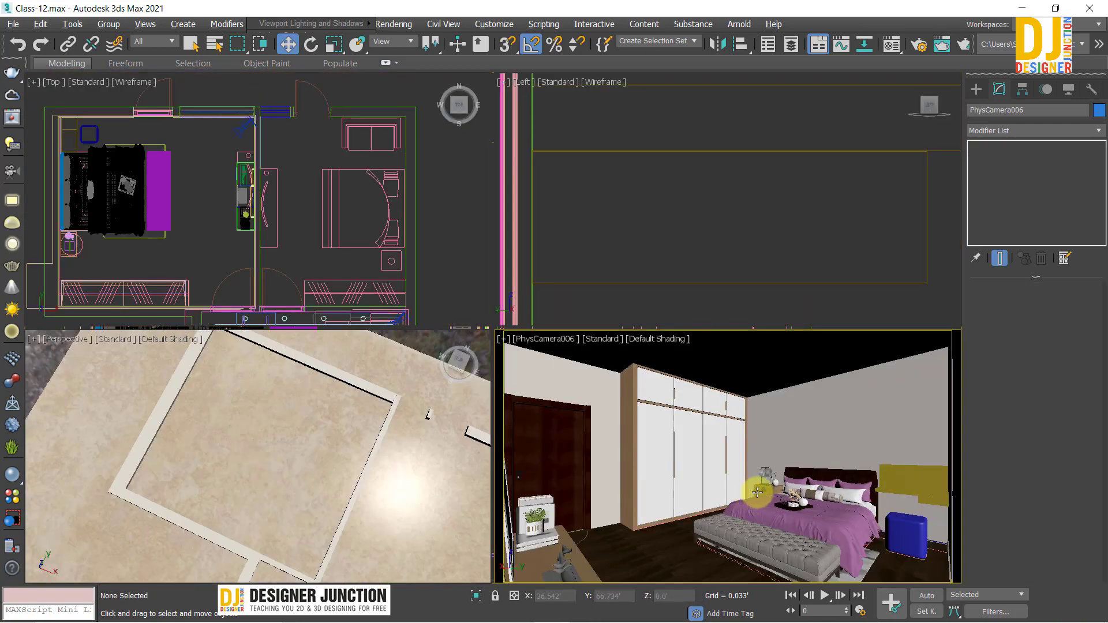
pyautogui.hotkey('alt', 'w')
pyautogui.hotkey('alt', 'w')
pyautogui.rightClick(197, 216)
pyautogui.hotkey('alt', 'w')
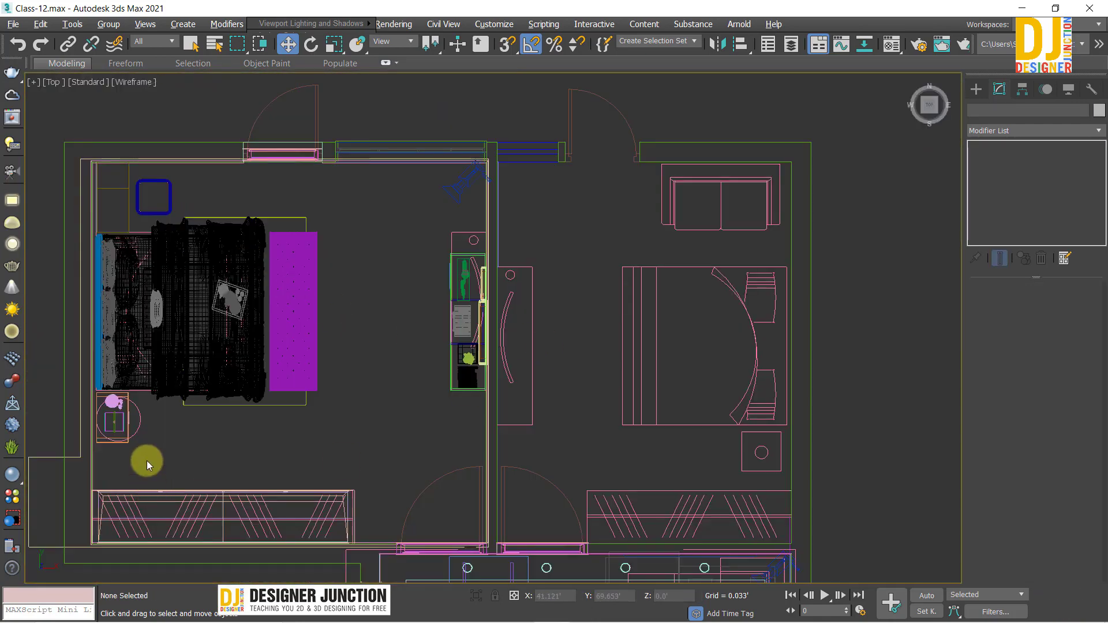
# Shift-clone PhysCamera006 onto the purple area at the bed's foot, creating PhysCamera007
pyautogui.click(465, 198)
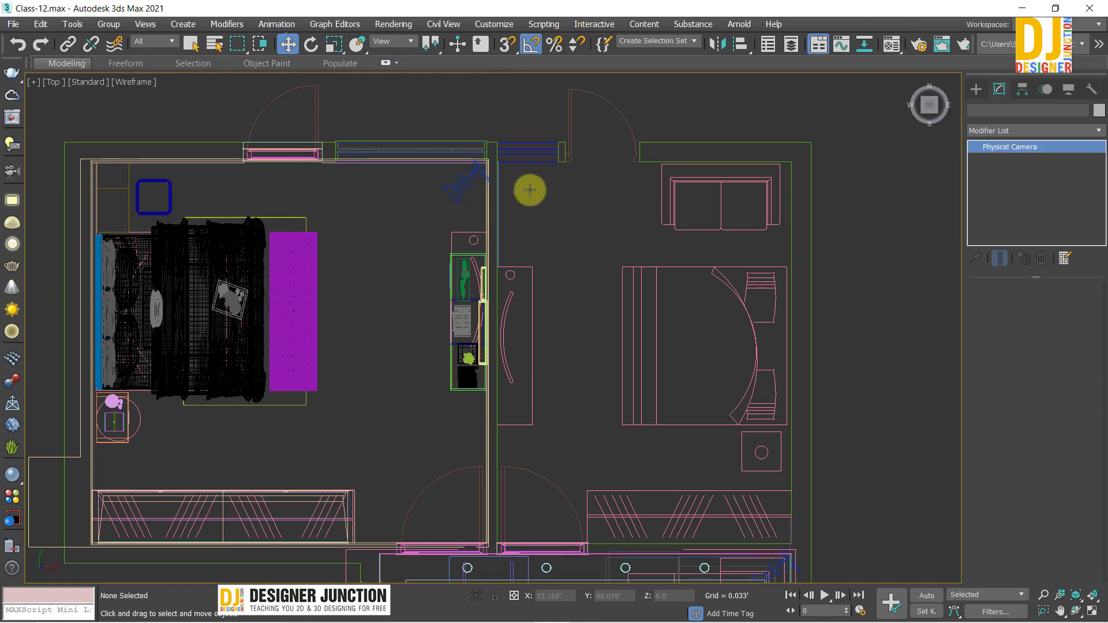
pyautogui.moveTo(546, 192); pyautogui.dragTo(634, 163, button='middle')
pyautogui.keyDown('shift'); pyautogui.moveTo(594, 112); pyautogui.dragTo(410, 304); pyautogui.keyUp('shift')
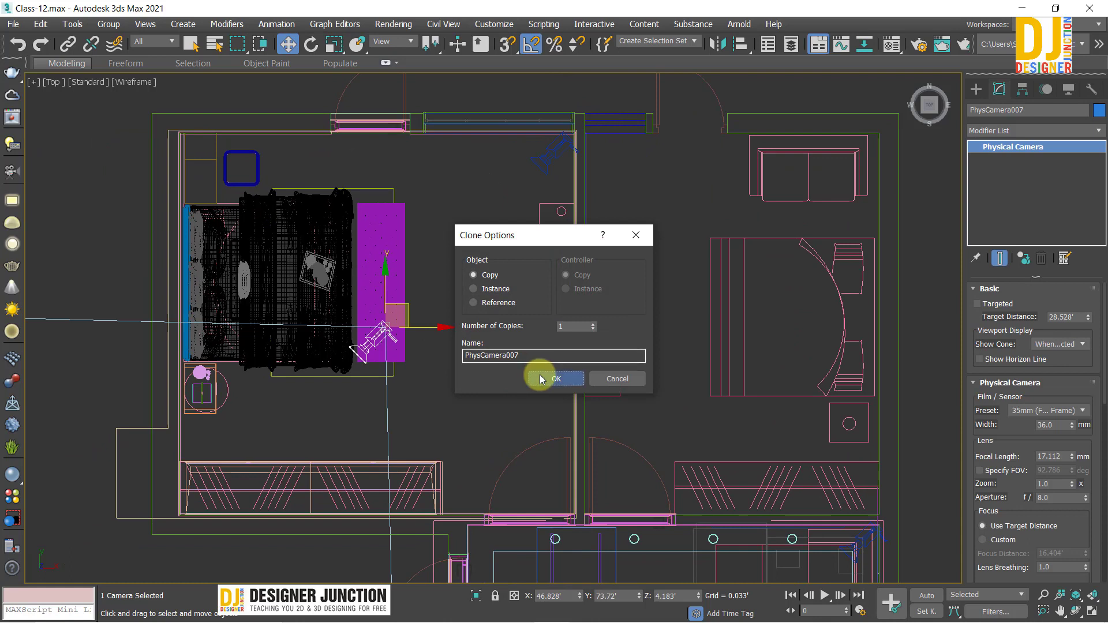
pyautogui.click(542, 379)
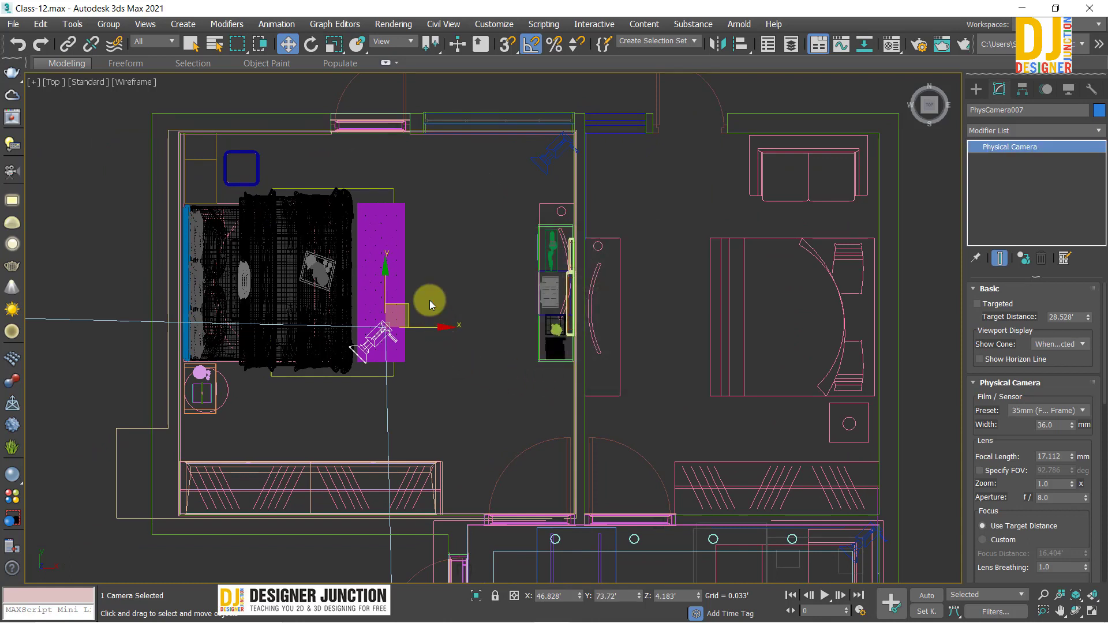
# Rotate and move PhysCamera007 into the lower-left corner, aimed diagonally across the room
pyautogui.press('e')
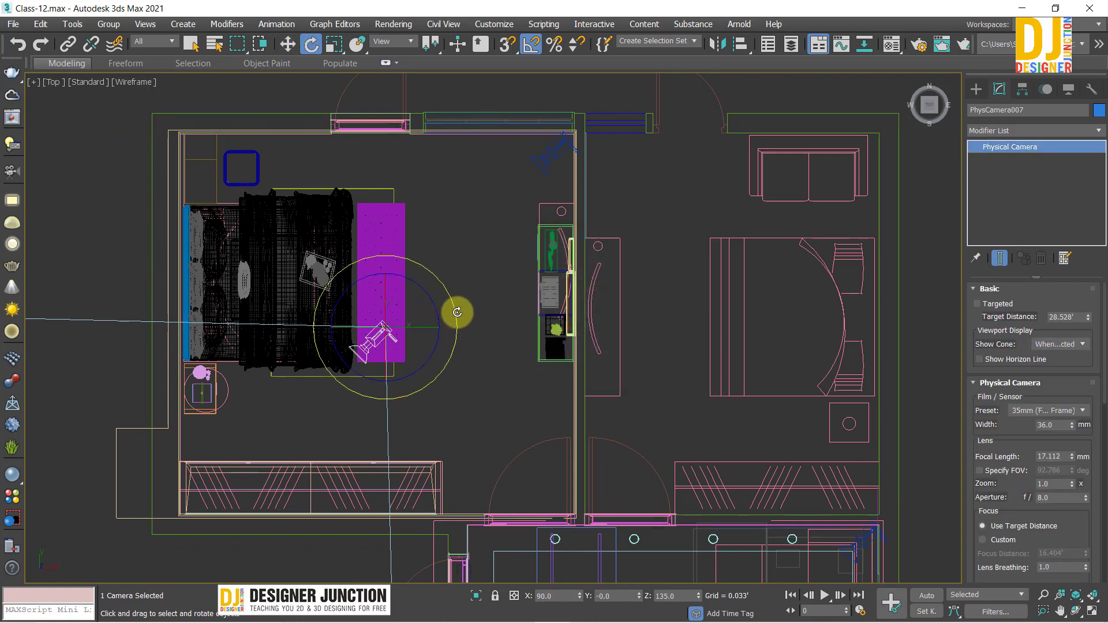
pyautogui.moveTo(457, 312)
pyautogui.mouseDown()
pyautogui.moveTo(455, 294)
pyautogui.moveTo(208, 481)
pyautogui.mouseUp()
pyautogui.press('w')
pyautogui.press('e')
pyautogui.press('w')
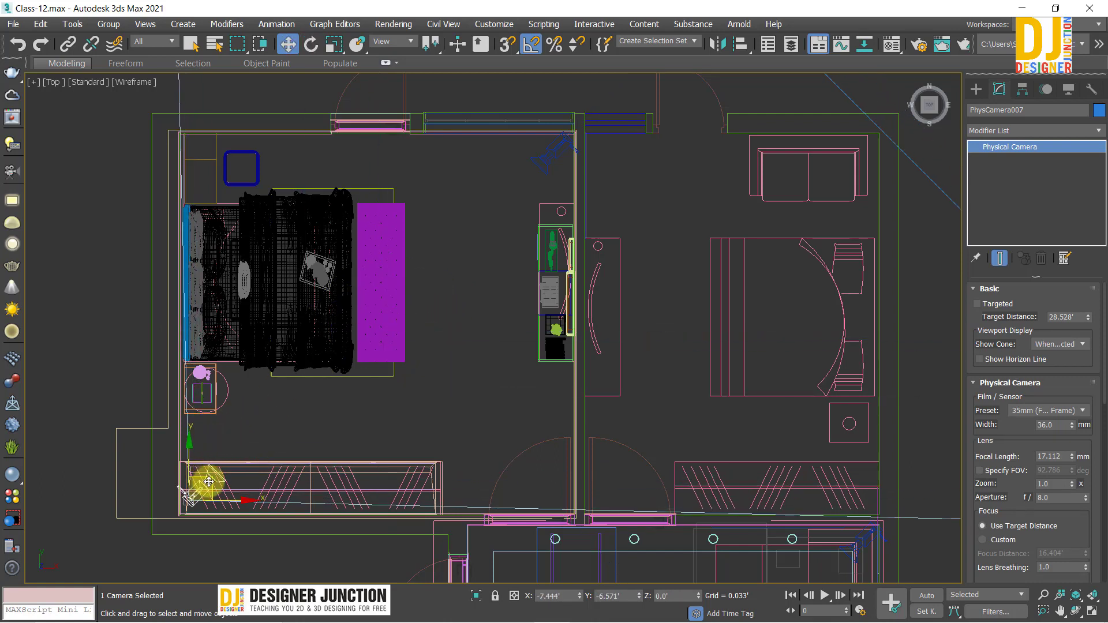
# Preview PhysCamera007's view full size, return to the Top plan, and deselect the camera
pyautogui.hotkey('alt', 'w')
pyautogui.rightClick(638, 531)
pyautogui.hotkey('alt', 'w')
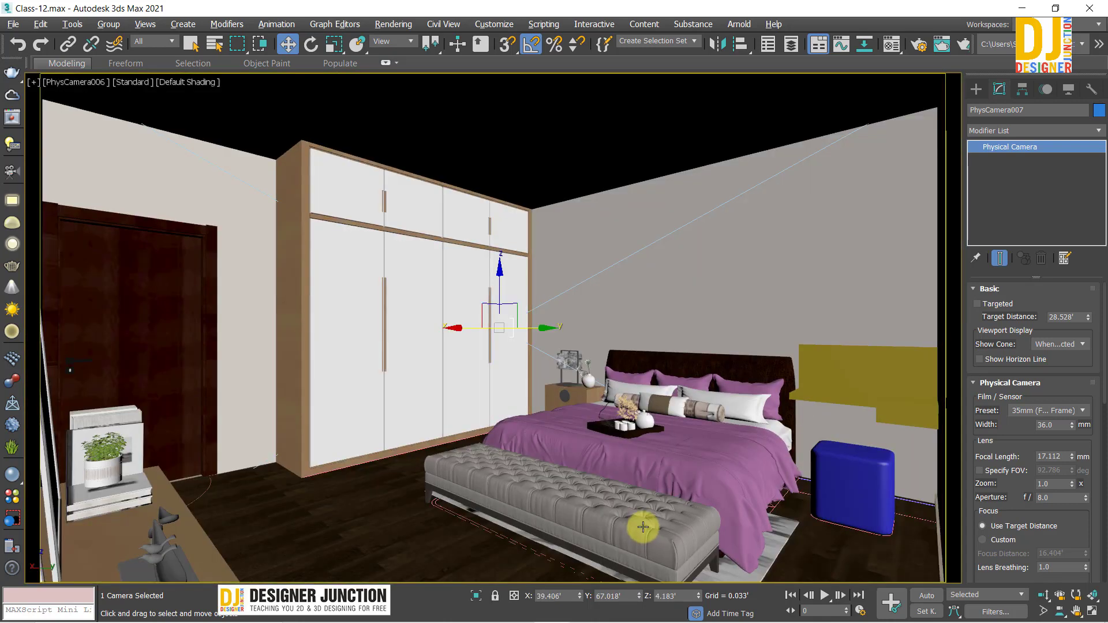
pyautogui.hotkey('alt', 'w')
pyautogui.rightClick(214, 235)
pyautogui.hotkey('alt', 'w')
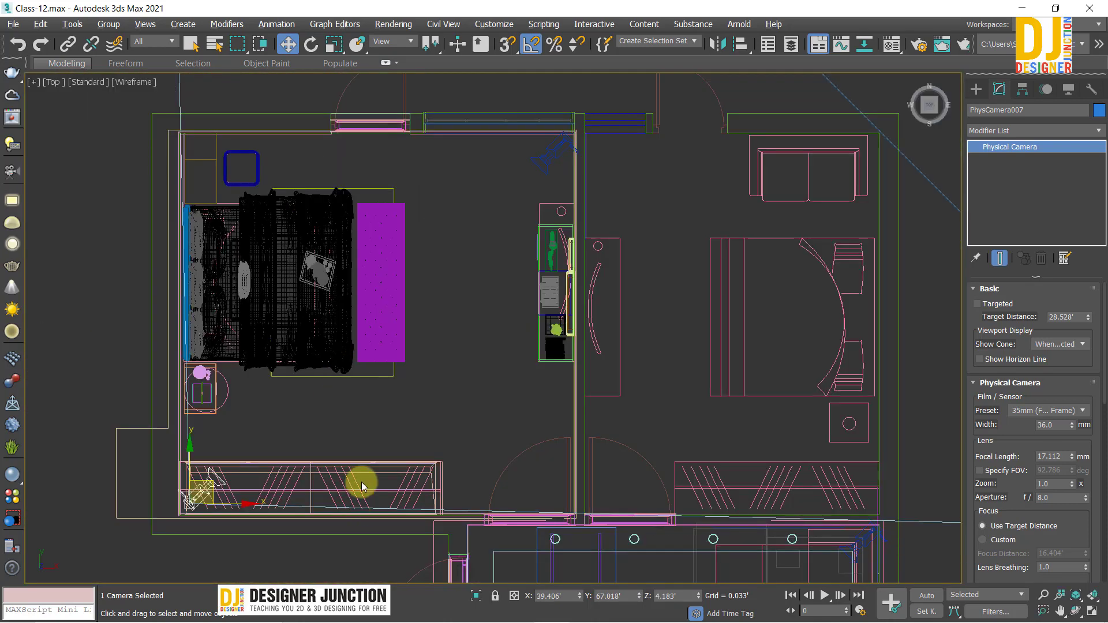
pyautogui.click(338, 481)
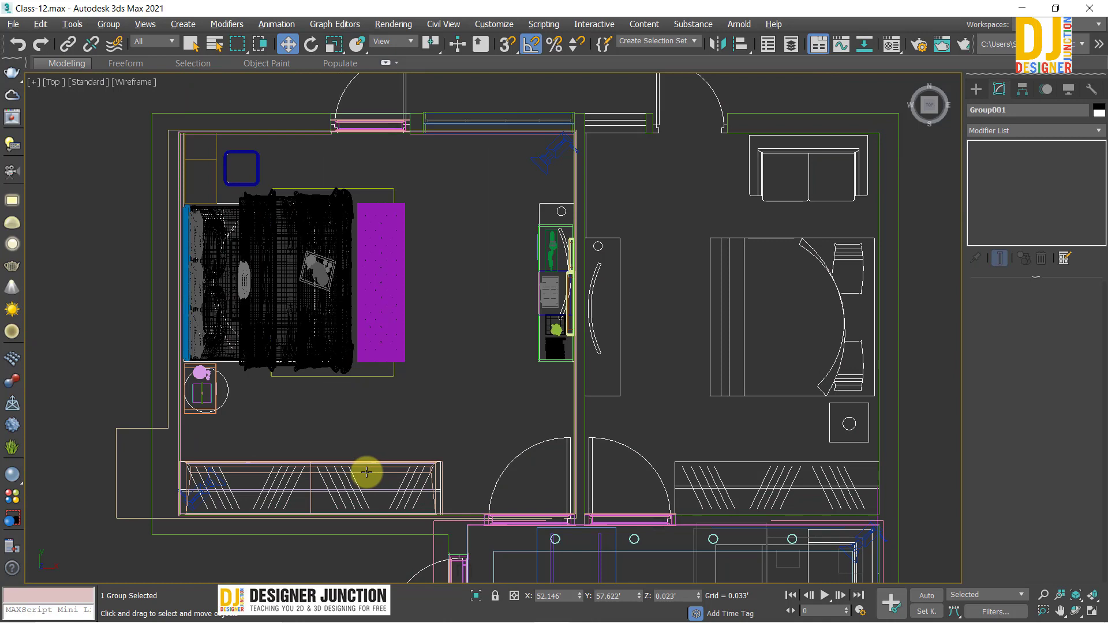
# Region-select the adjoining room's furniture group and delete it from the plan
pyautogui.moveTo(507, 433); pyautogui.dragTo(542, 465)
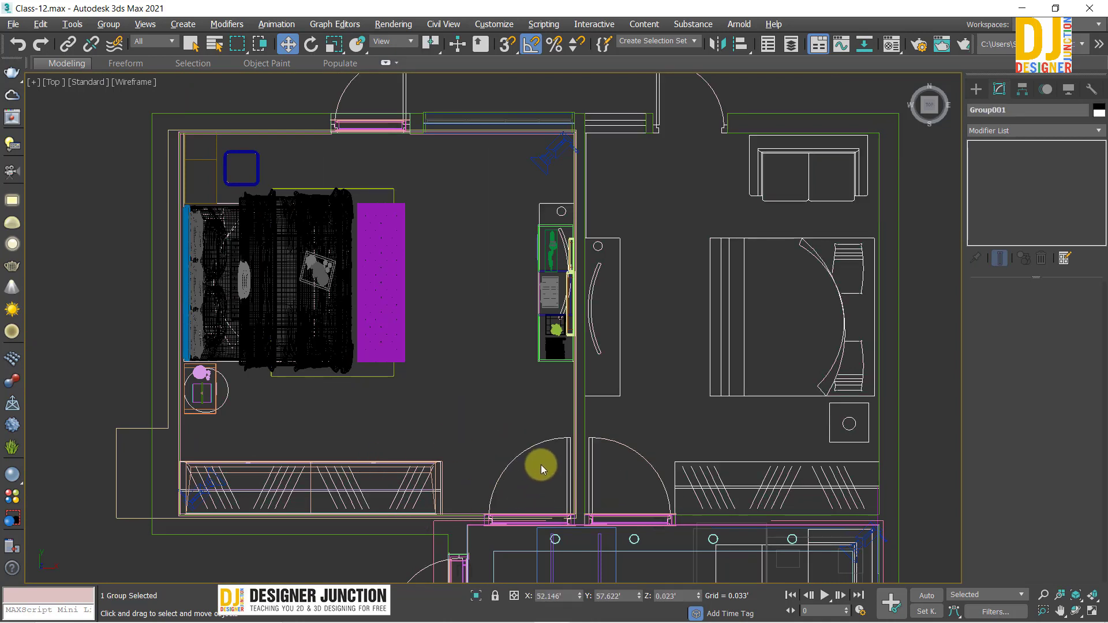
pyautogui.rightClick(552, 438)
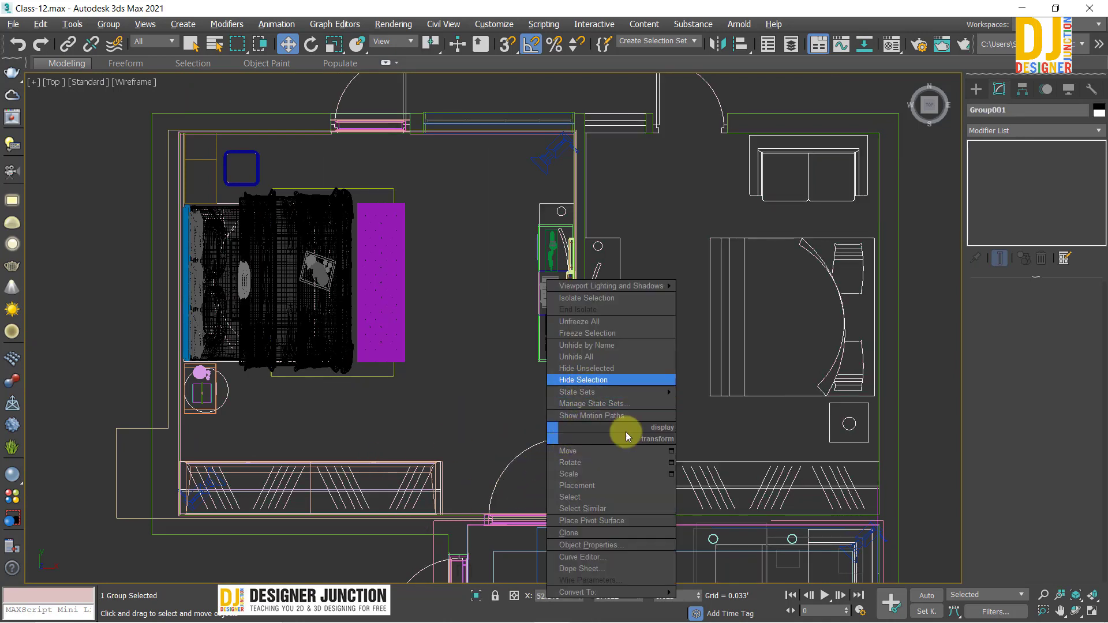
pyautogui.rightClick(403, 408)
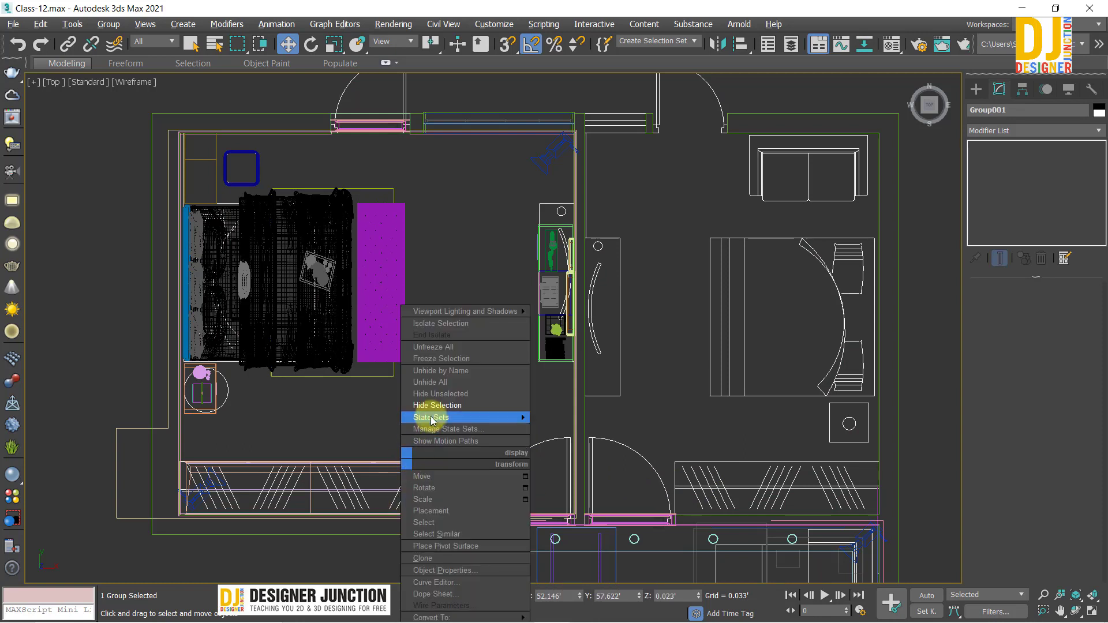
pyautogui.press('Delete')
pyautogui.moveTo(269, 483); pyautogui.dragTo(288, 427, button='middle')
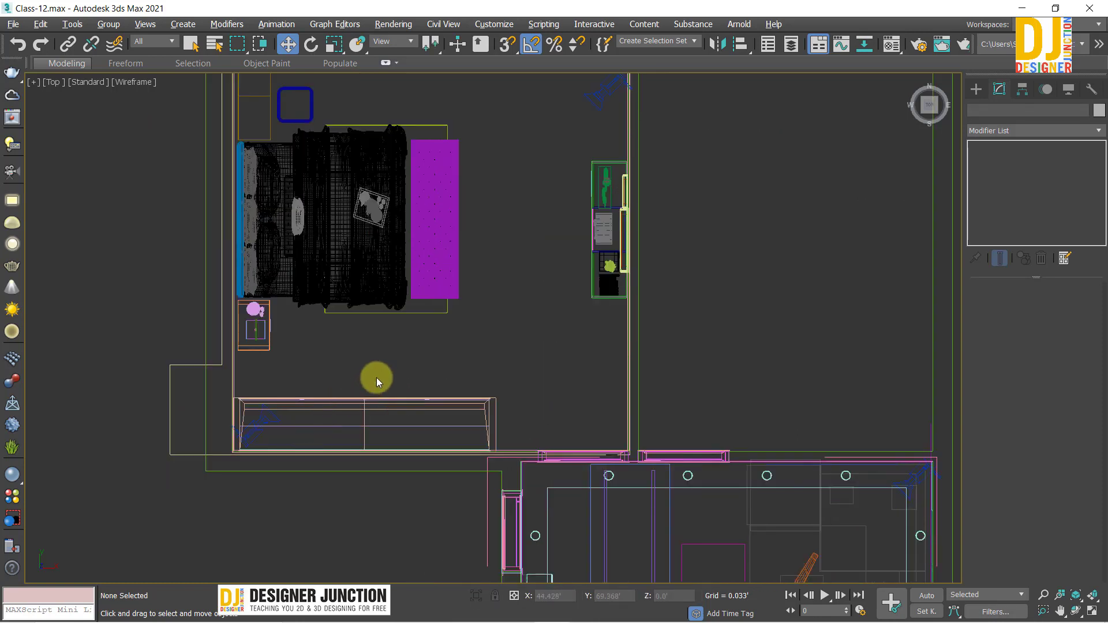
# Hide the long piece along the bottom wall, check the camera view, then undo
pyautogui.click(404, 413)
pyautogui.rightClick(411, 415)
pyautogui.click(434, 369)
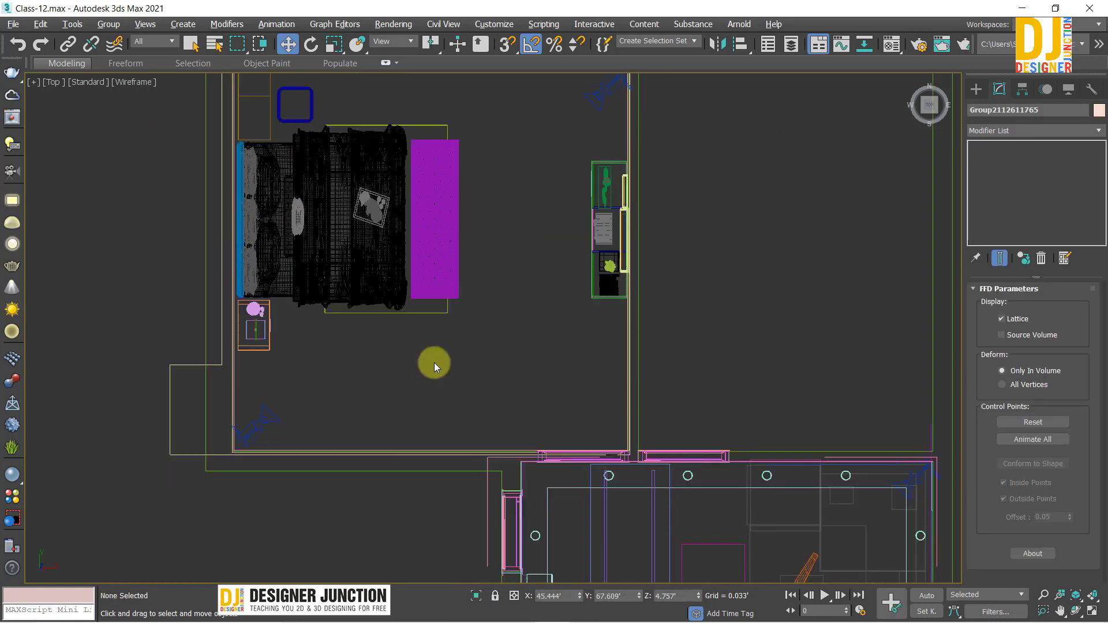
pyautogui.hotkey('alt', 'w')
pyautogui.click(703, 497)
pyautogui.hotkey('alt', 'w')
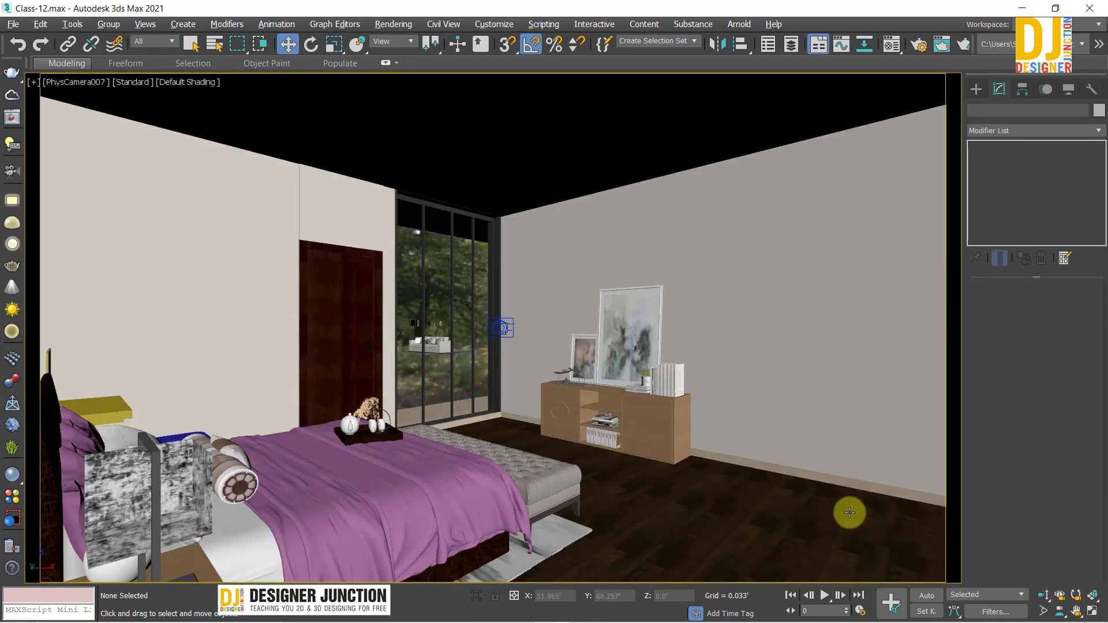
pyautogui.hotkey('ctrl', 'z')
pyautogui.press('z')
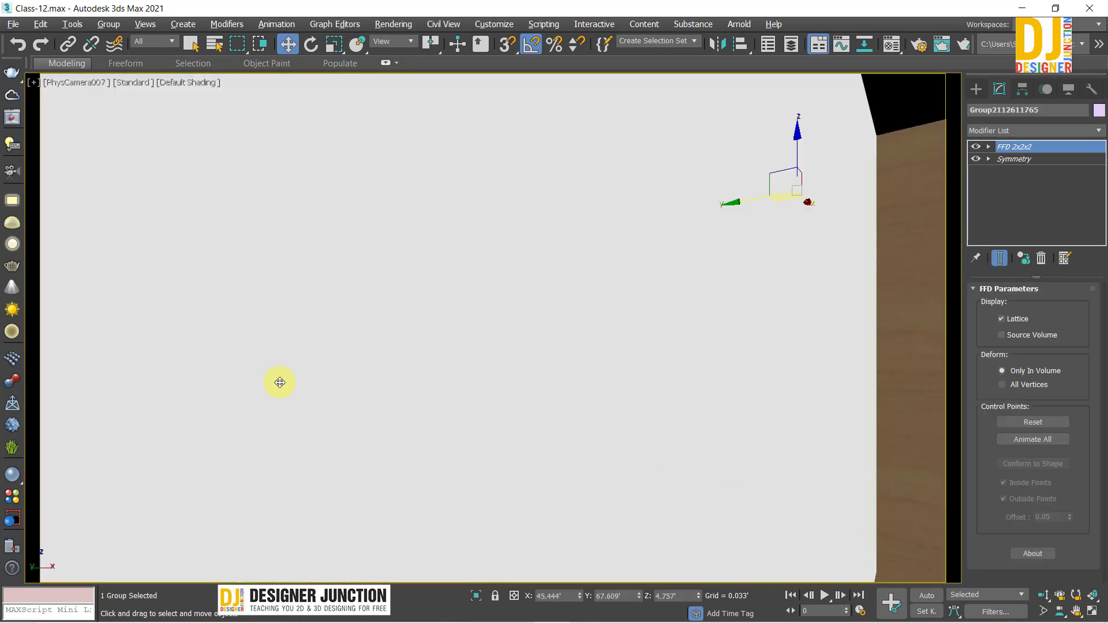
# Hide the long bottom-wall furniture piece again and check the camera view
pyautogui.hotkey('alt', 'w')
pyautogui.middleClick(130, 307)
pyautogui.hotkey('alt', 'w')
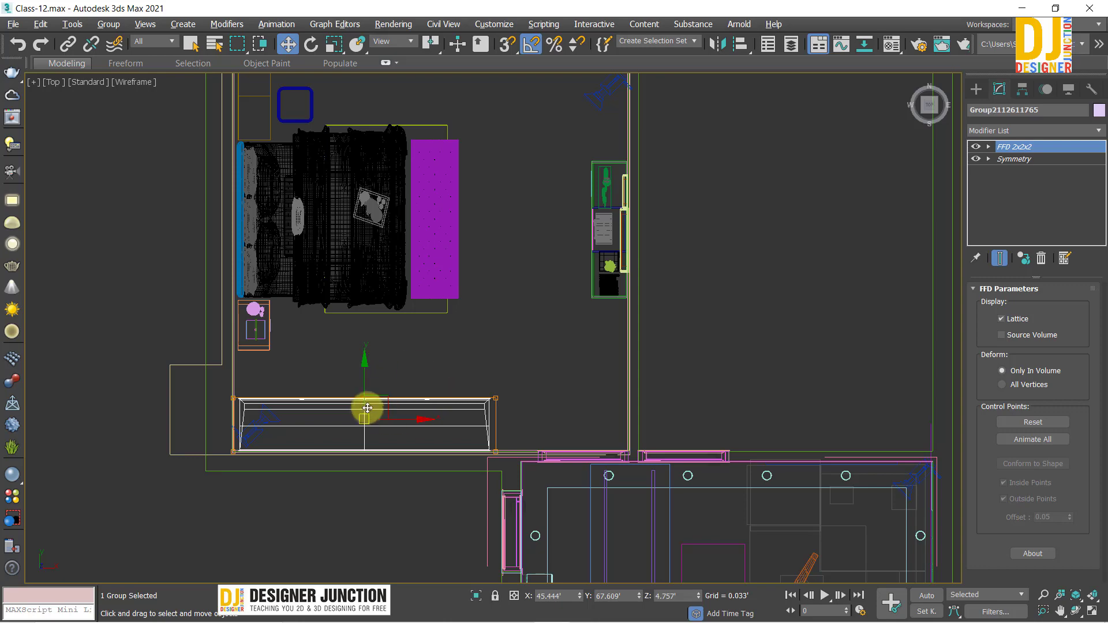
pyautogui.rightClick(381, 404)
pyautogui.click(393, 341)
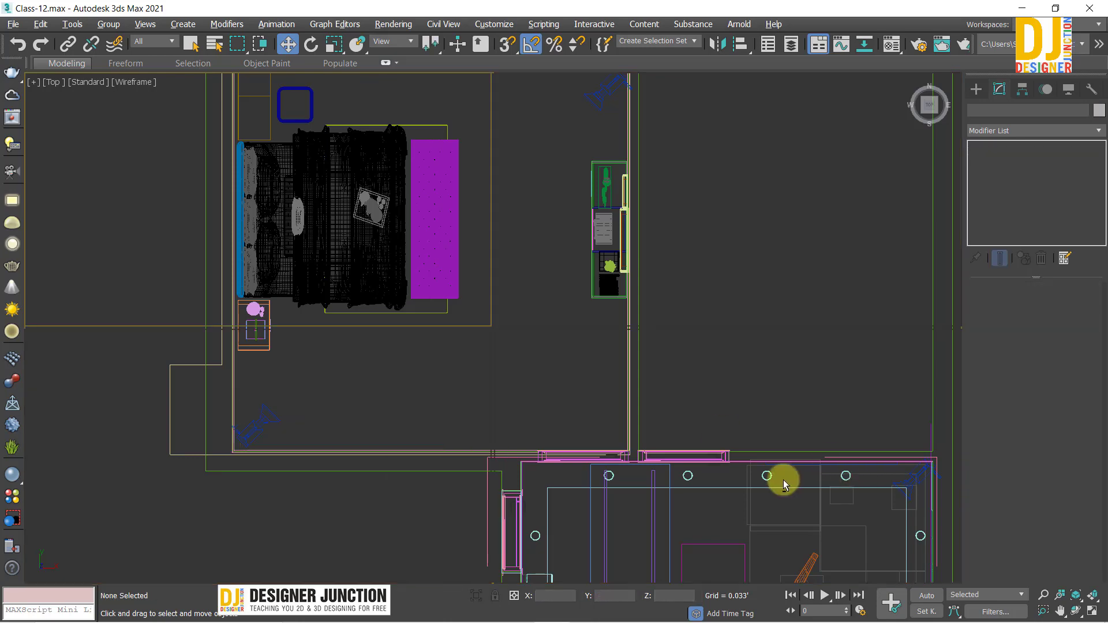
pyautogui.hotkey('alt', 'w')
pyautogui.click(784, 480)
pyautogui.hotkey('alt', 'w')
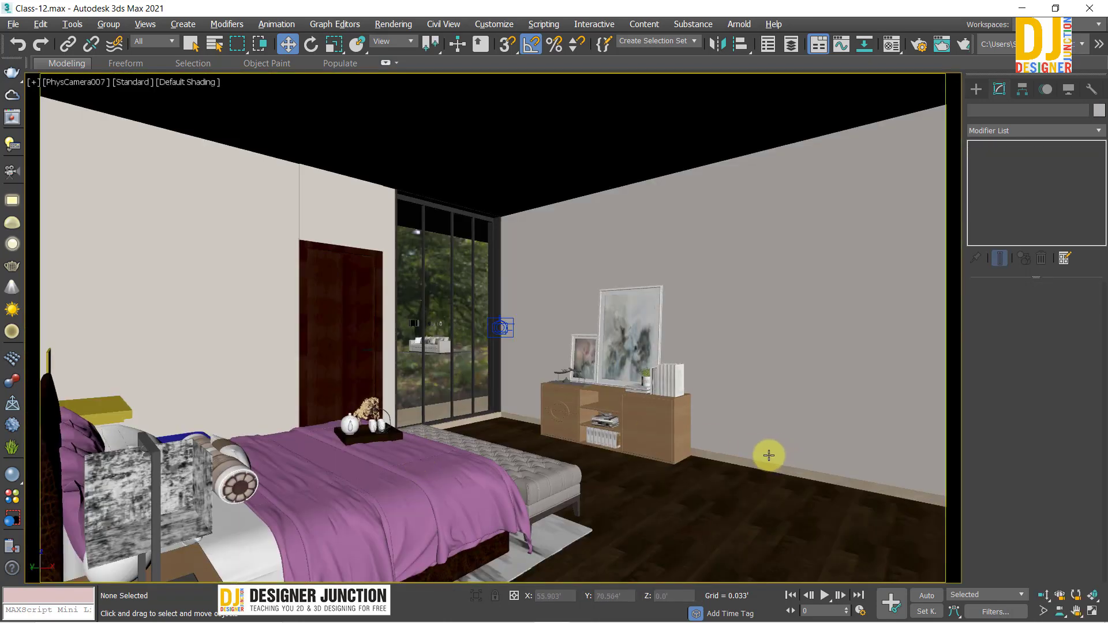
# Pan the plan to the bedroom's top wall and compare it with the camera view
pyautogui.hotkey('alt', 'w')
pyautogui.middleClick(89, 277)
pyautogui.hotkey('alt', 'w')
pyautogui.moveTo(600, 357); pyautogui.dragTo(532, 425, button='middle')
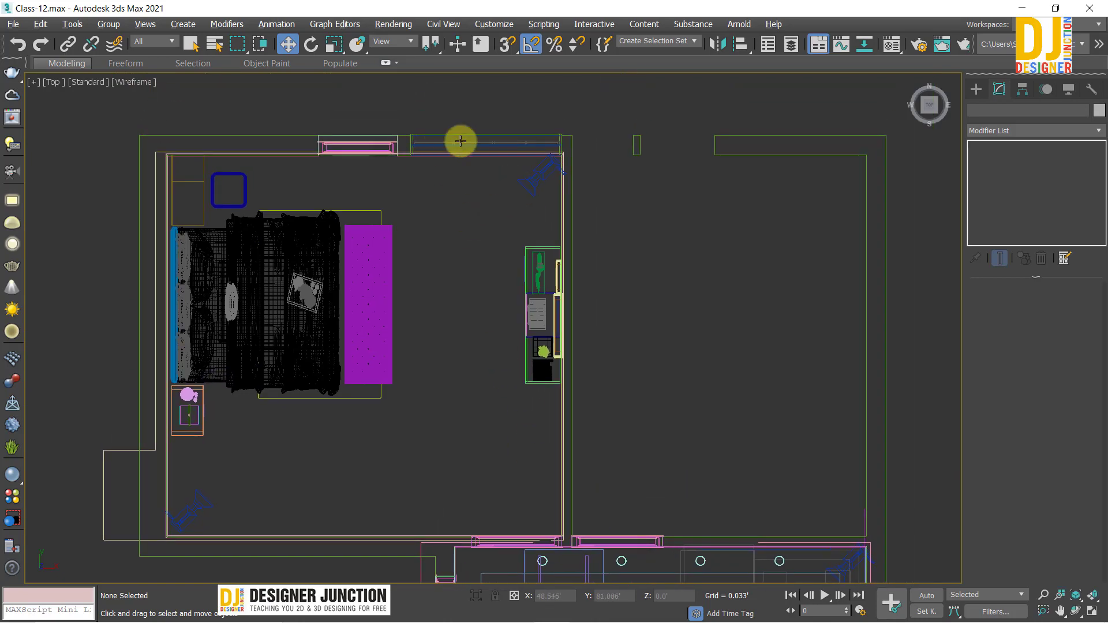
pyautogui.hotkey('alt', 'w')
pyautogui.middleClick(630, 426)
pyautogui.hotkey('alt', 'w')
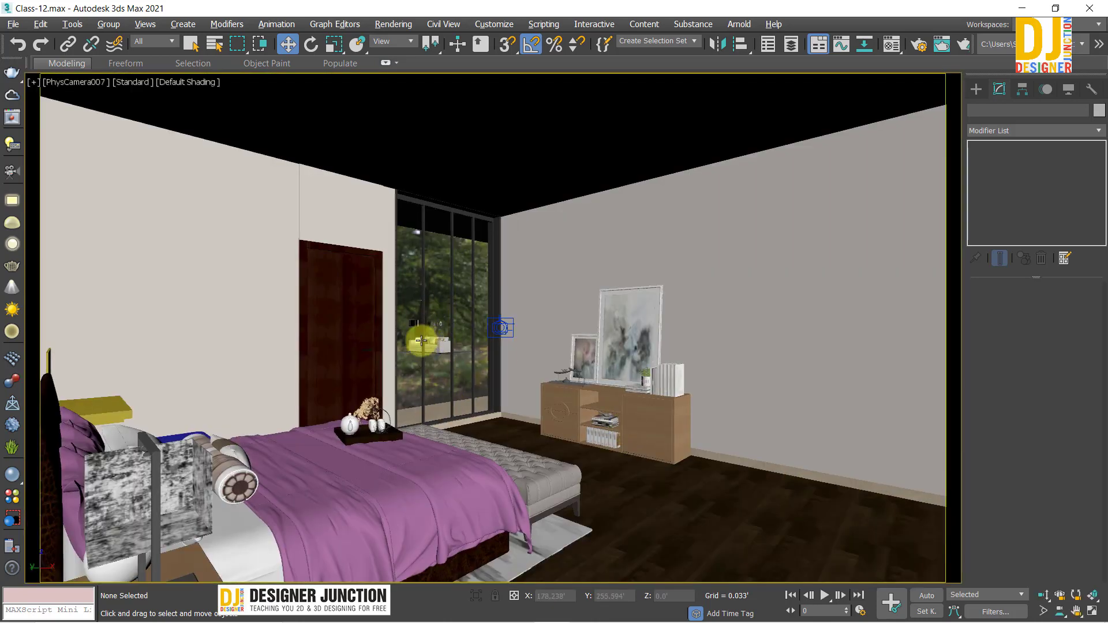
pyautogui.hotkey('alt', 'w')
pyautogui.middleClick(268, 224)
pyautogui.hotkey('alt', 'w')
# Region-select the 13 stray objects above the floor plan and hide them
pyautogui.moveTo(707, 172); pyautogui.dragTo(616, 122)
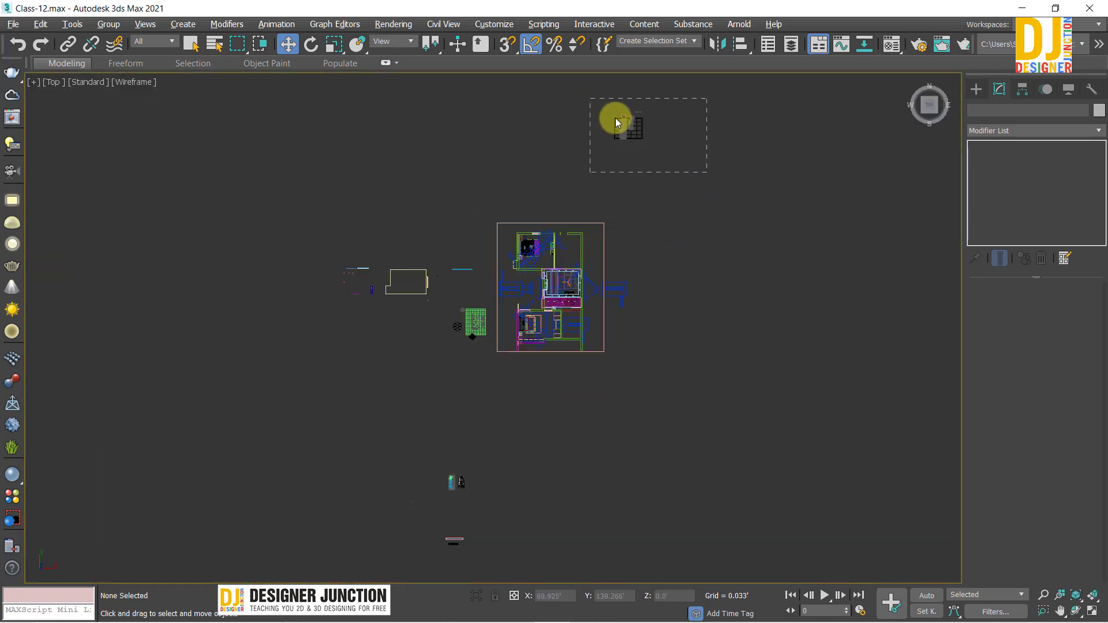
pyautogui.rightClick(634, 153)
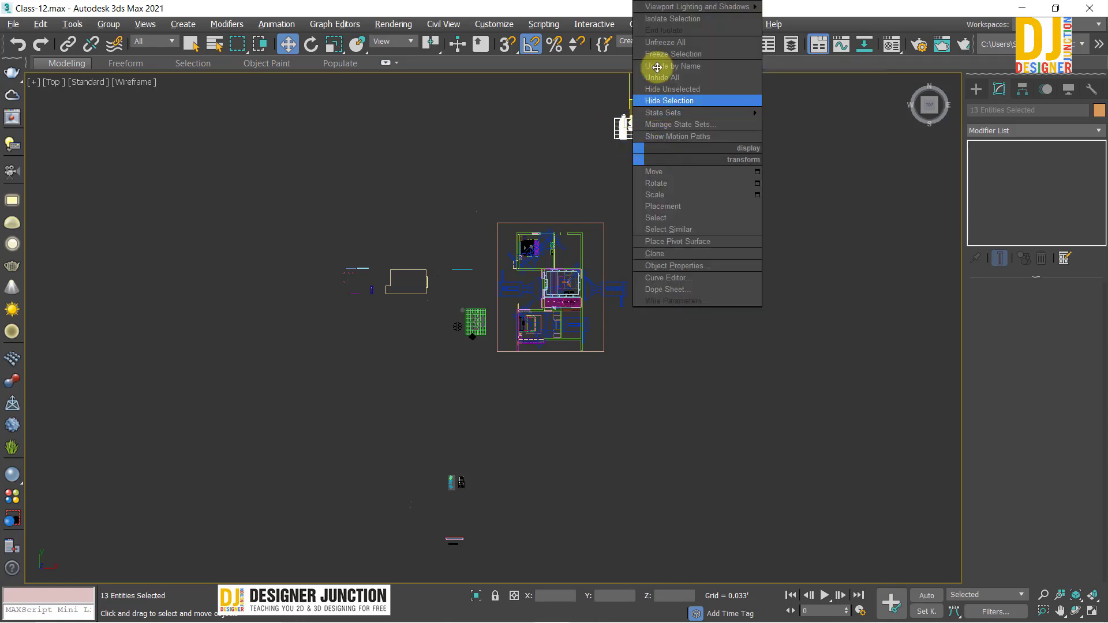
pyautogui.click(670, 100)
pyautogui.press('c')
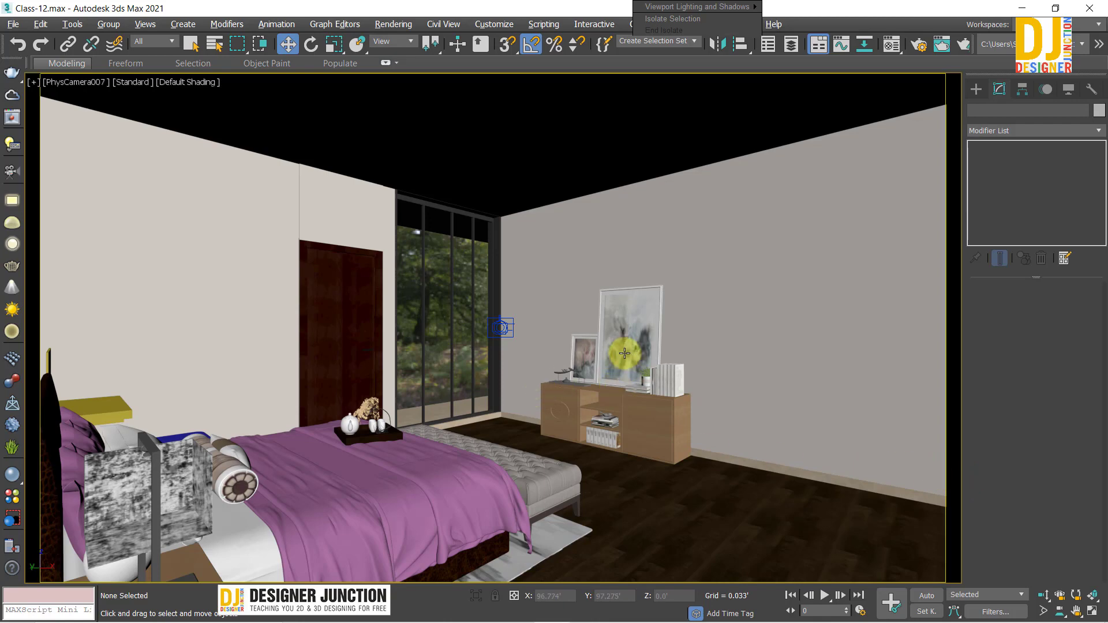
# Switch to the full-size Top plan and zoom in on the bedroom
pyautogui.hotkey('alt', 'w')
pyautogui.hotkey('alt', 'w')
pyautogui.hotkey('alt', 'w')
pyautogui.hotkey('alt', 'w')
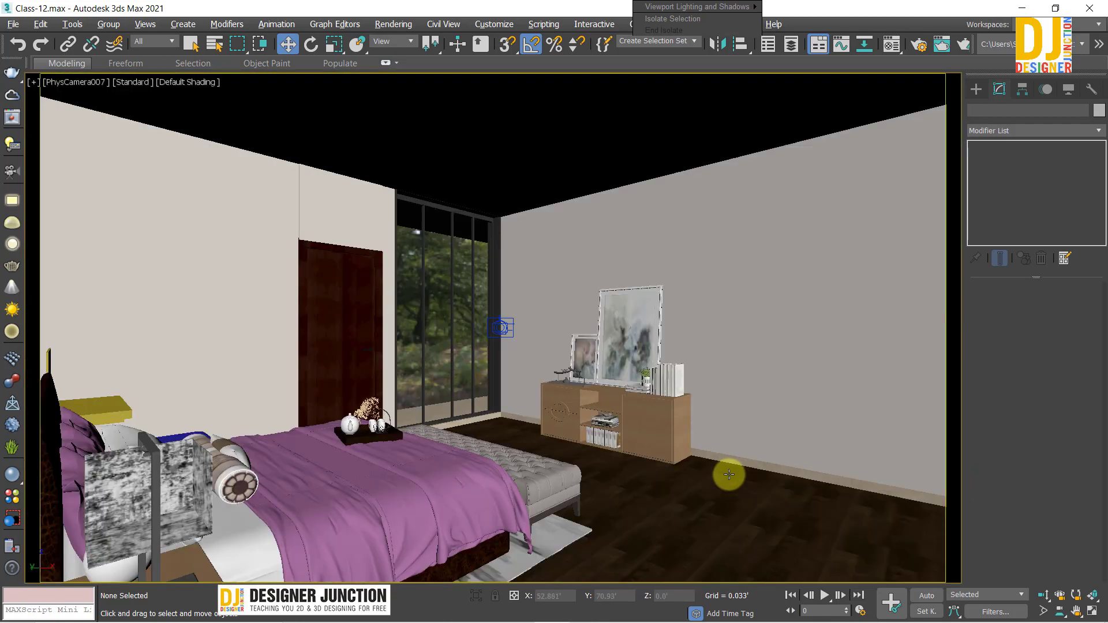
pyautogui.hotkey('alt', 'w')
pyautogui.hotkey('alt', 'w')
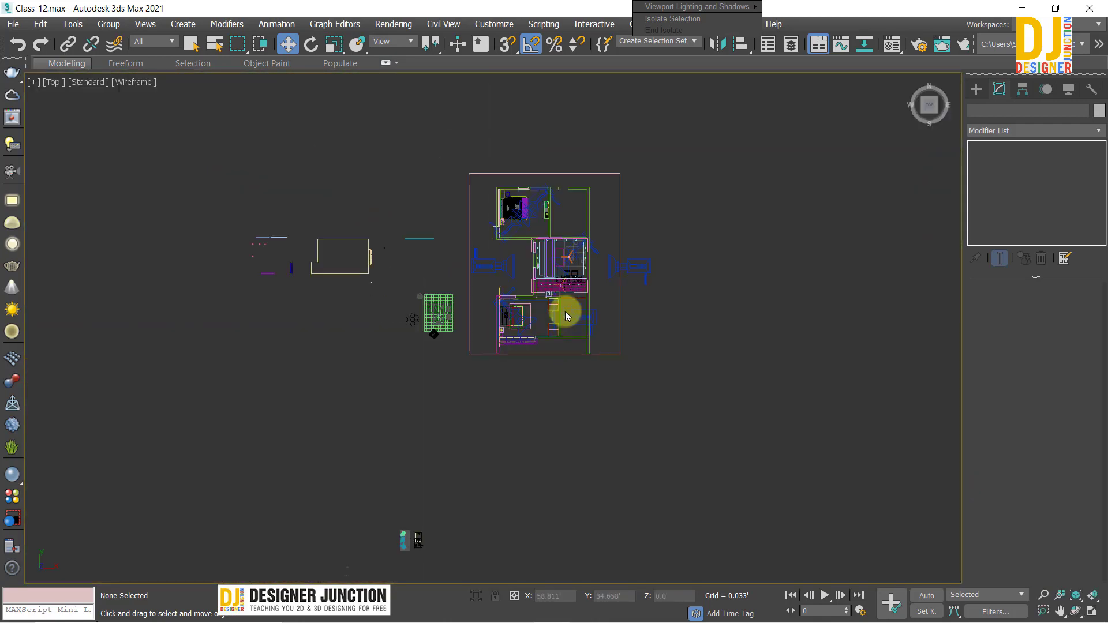
pyautogui.scroll(5, 566, 311)
pyautogui.scroll(3, 525, 223)
pyautogui.scroll(4, 579, 379)
pyautogui.scroll(1, 618, 413)
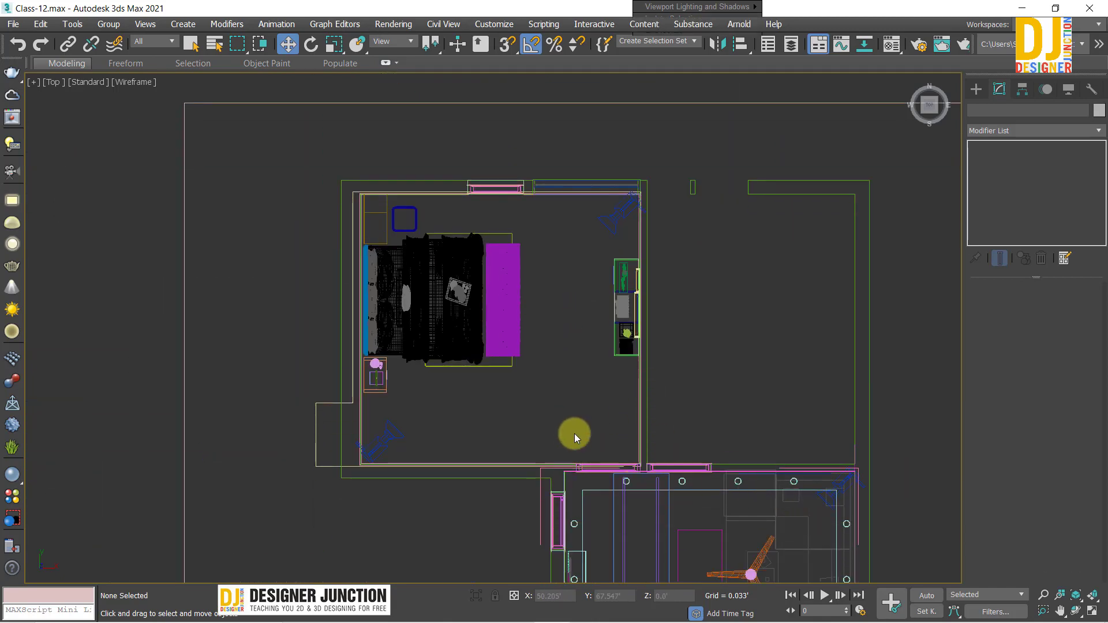
# Recheck the camera view, then select PhysCamera007 in the corner and switch to rotate
pyautogui.hotkey('alt', 'w')
pyautogui.hotkey('alt', 'w')
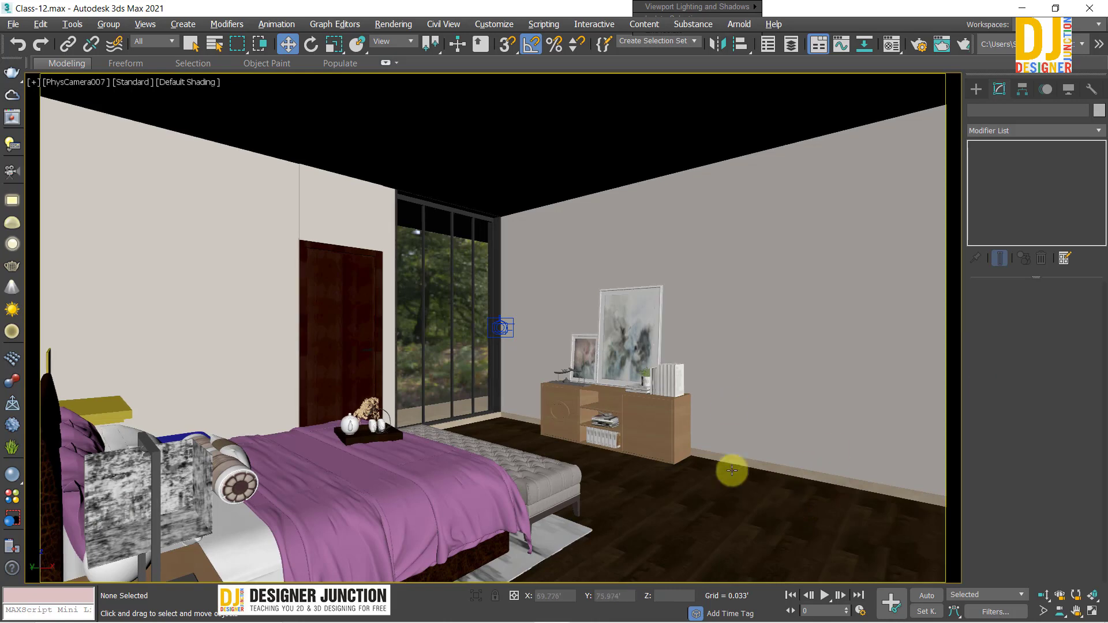
pyautogui.hotkey('alt', 'w')
pyautogui.hotkey('alt', 'w')
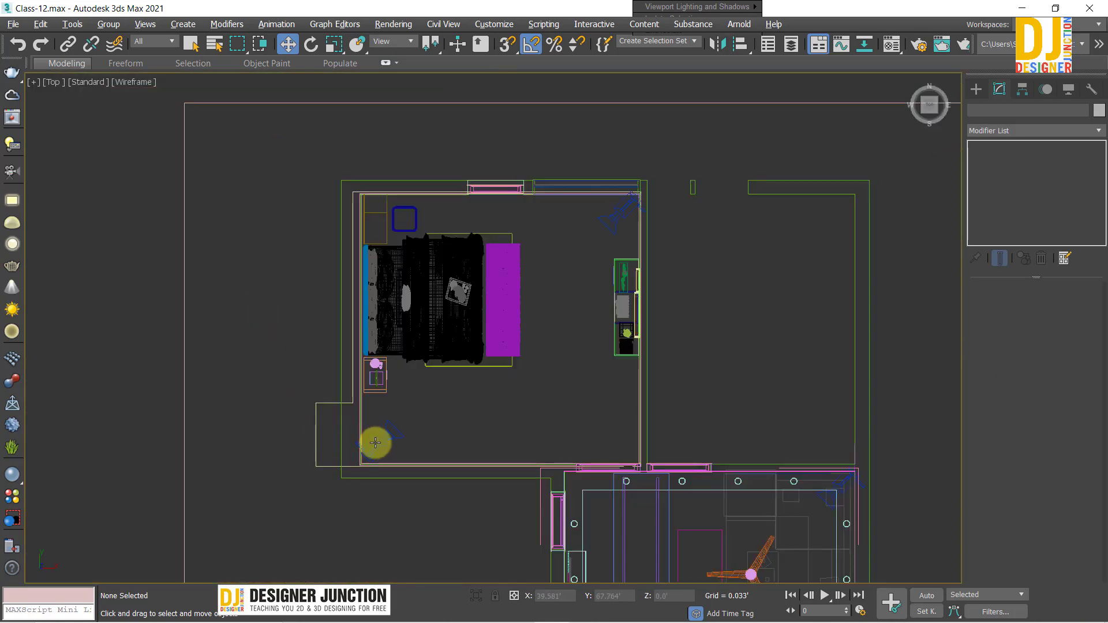
pyautogui.moveTo(375, 442); pyautogui.dragTo(415, 446)
pyautogui.press('e')
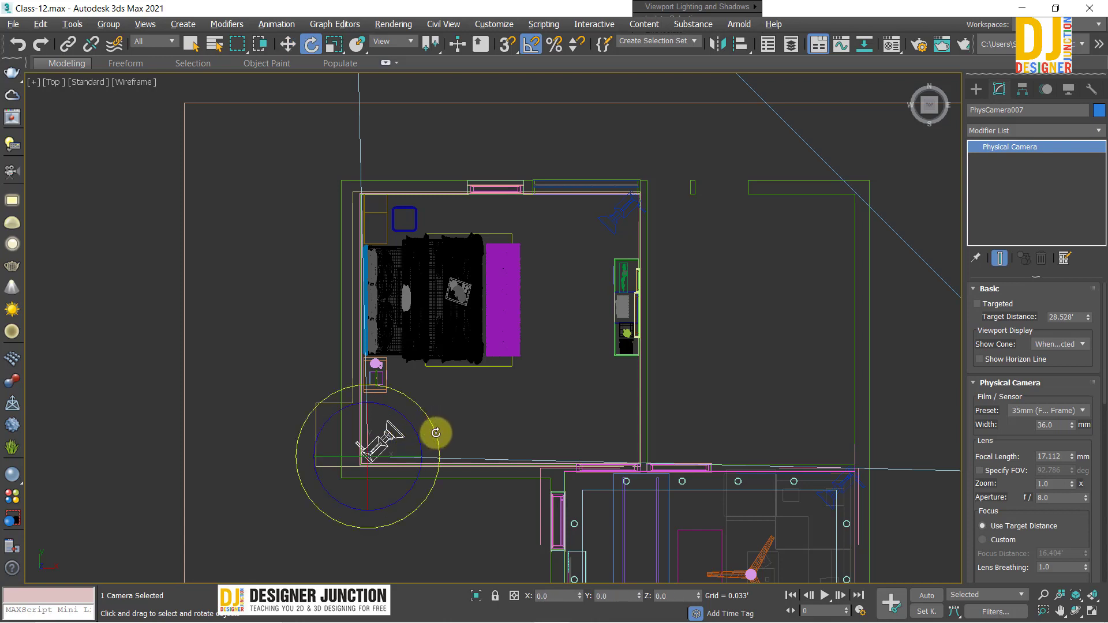
# Turn PhysCamera007 to face into the room and move it to the top-left corner
pyautogui.moveTo(431, 435); pyautogui.dragTo(435, 425)
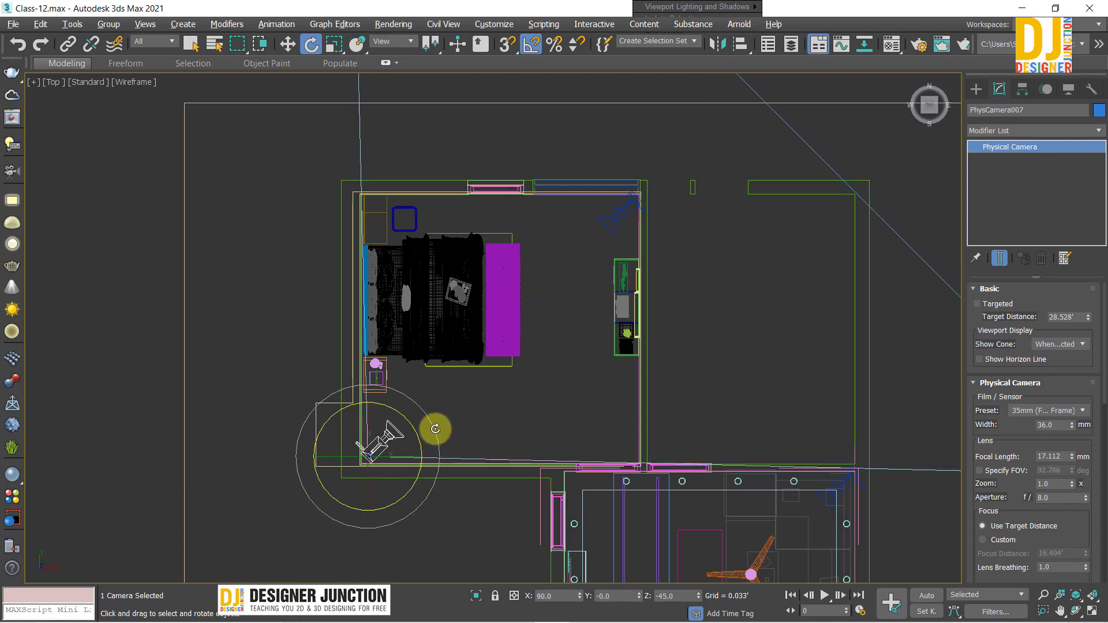
pyautogui.press('w')
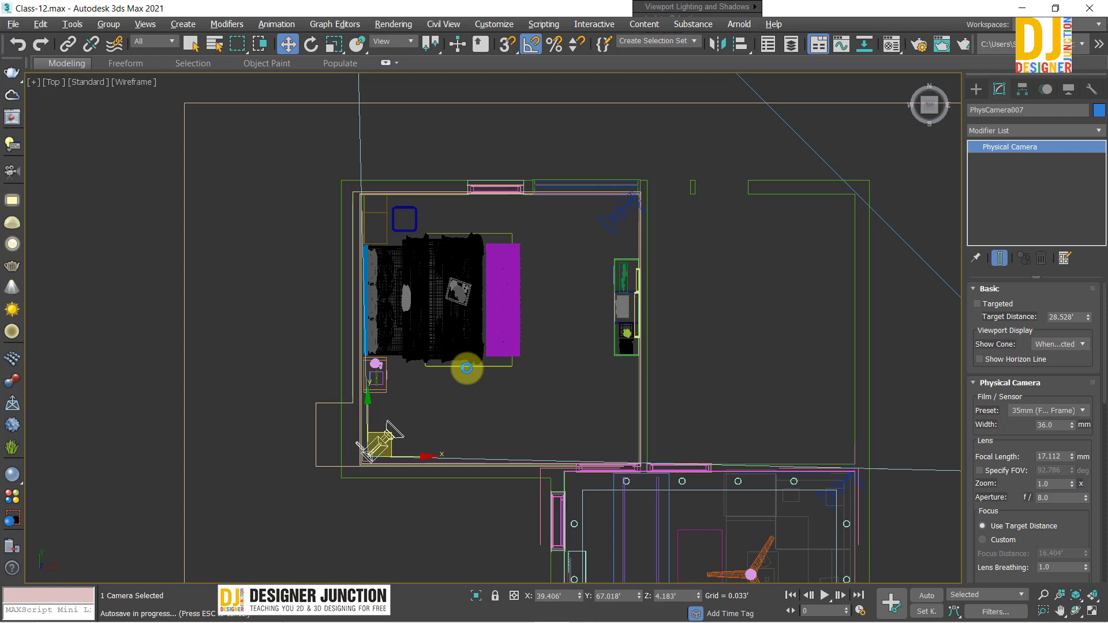
pyautogui.press('e')
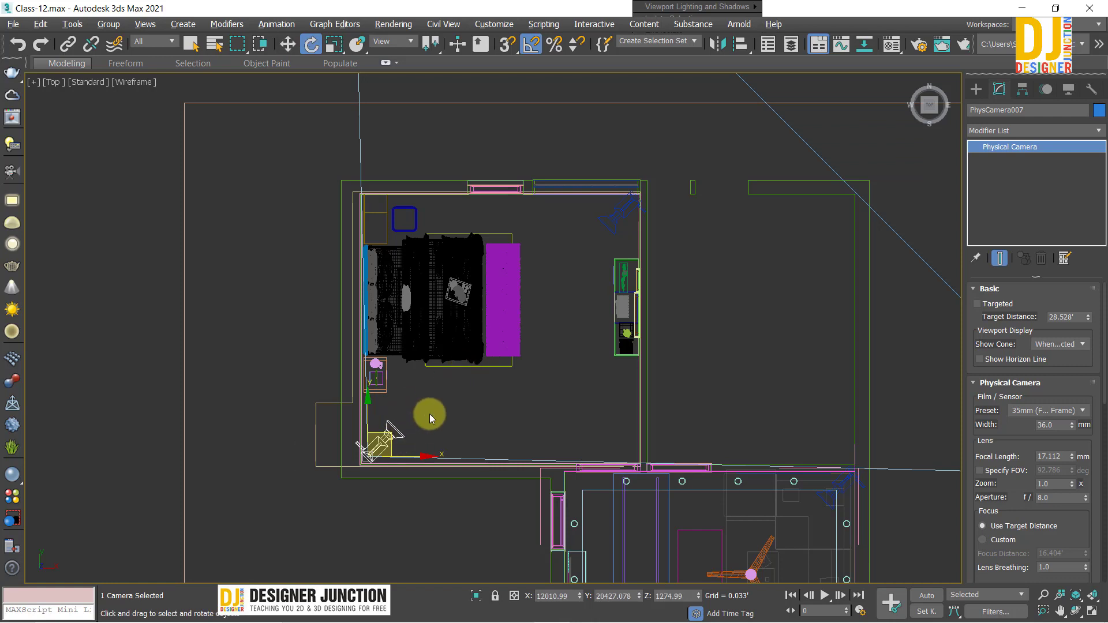
pyautogui.moveTo(422, 432); pyautogui.dragTo(434, 430)
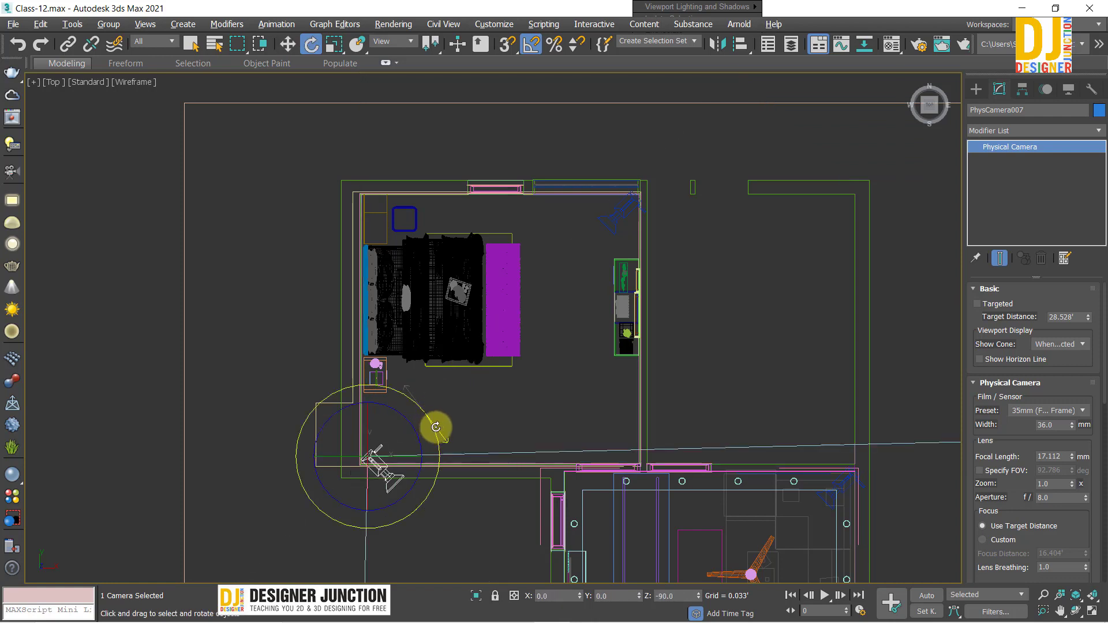
pyautogui.press('w')
pyautogui.click(386, 429)
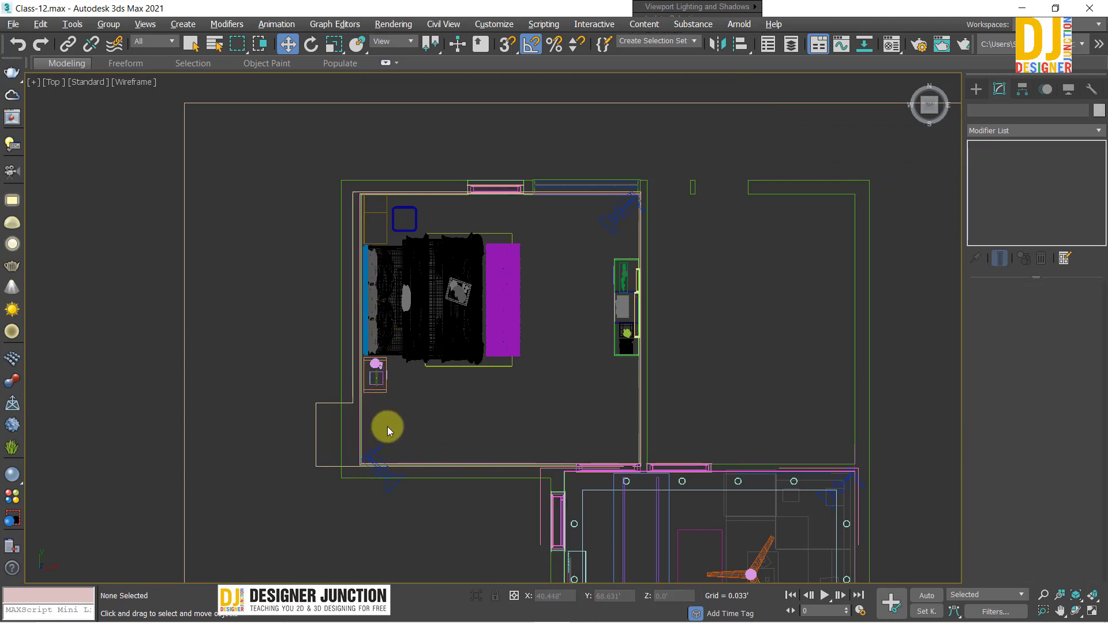
pyautogui.click(392, 443)
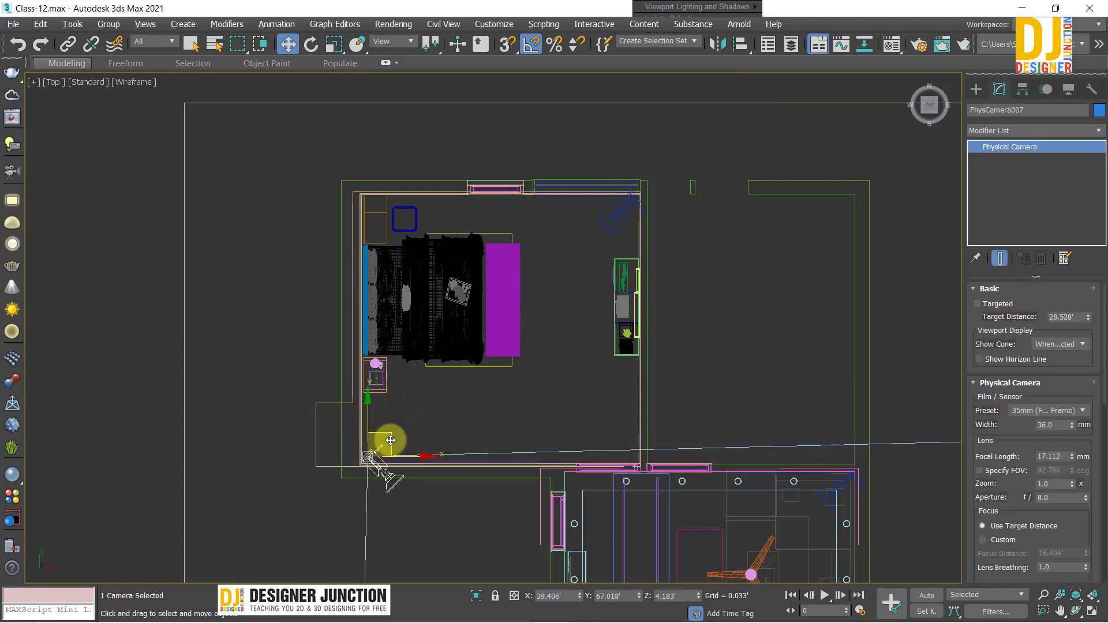
pyautogui.moveTo(388, 441); pyautogui.dragTo(365, 195)
# Nudge the camera tighter into the corner and Unhide All to restore wardrobe, curtains and vase
pyautogui.scroll(3, 339, 188)
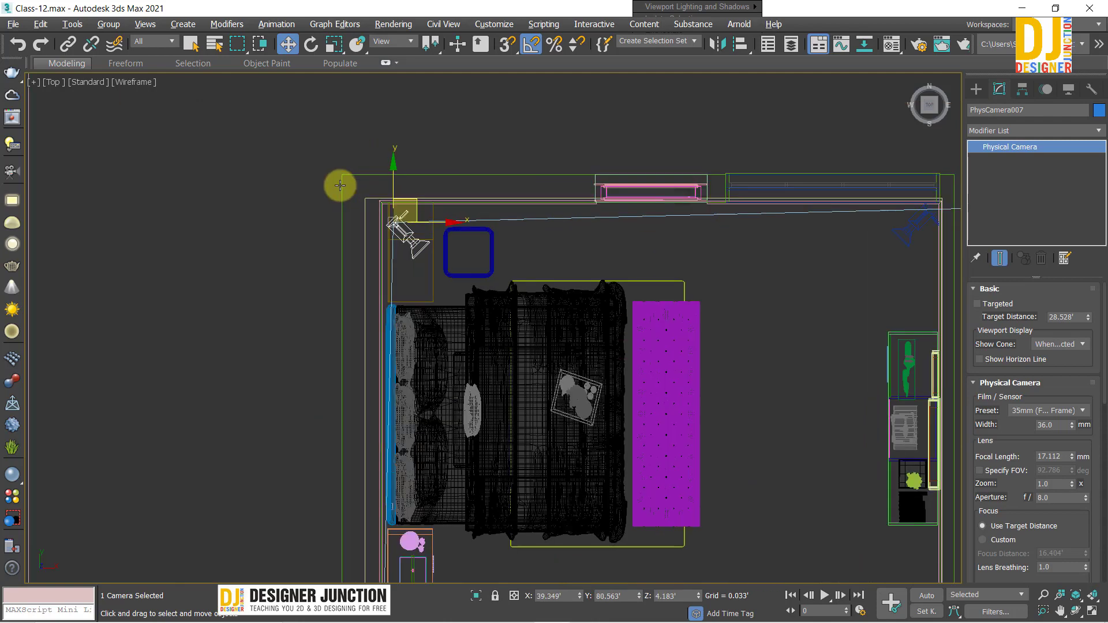
pyautogui.scroll(3, 339, 188)
pyautogui.moveTo(466, 235); pyautogui.dragTo(457, 223)
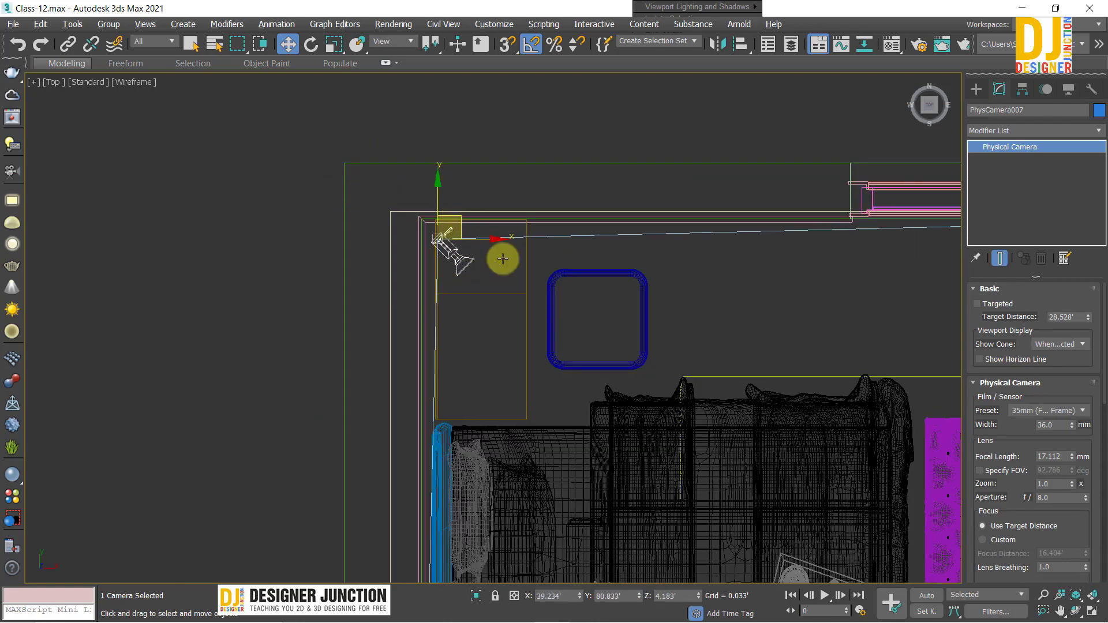
pyautogui.hotkey('alt', 'w')
pyautogui.rightClick(715, 420)
pyautogui.hotkey('alt', 'w')
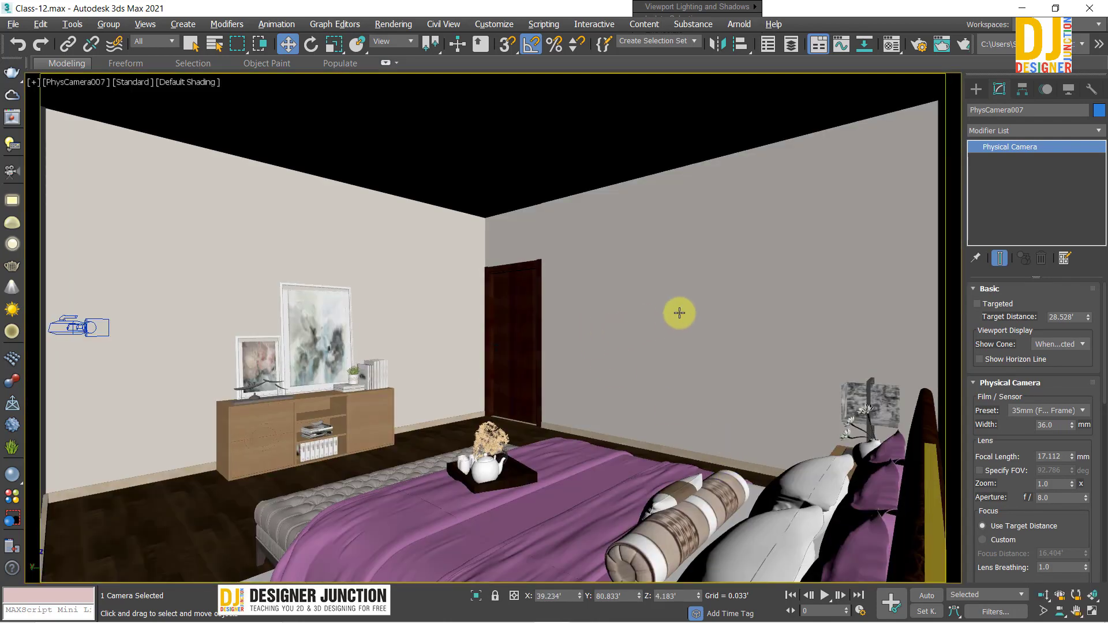
pyautogui.rightClick(679, 312)
pyautogui.click(718, 228)
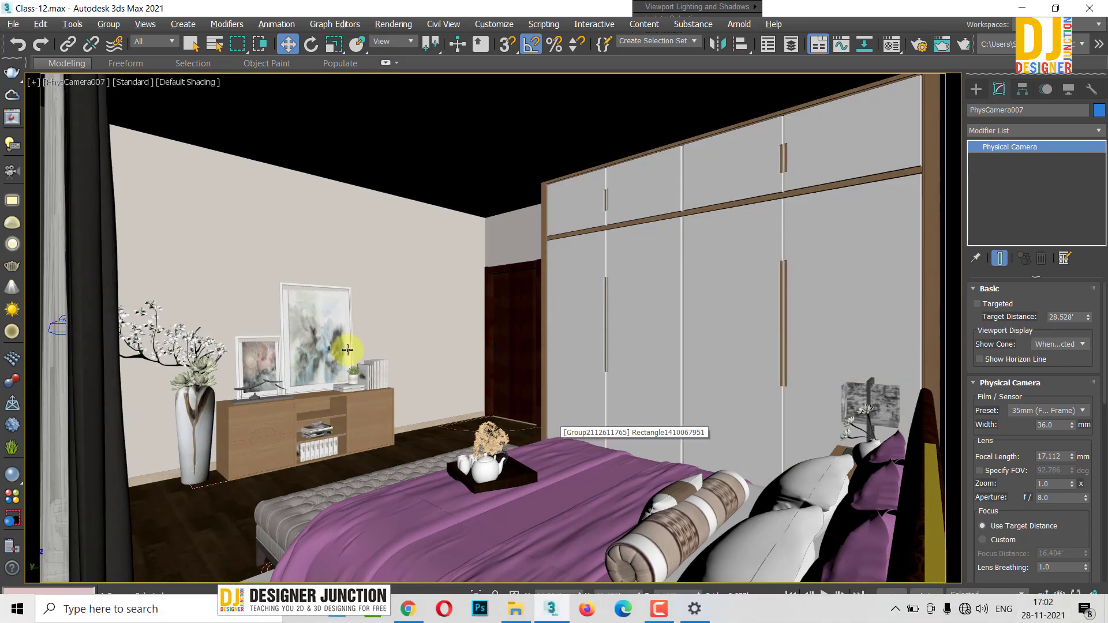
# Push the camera further into the corner and check framing in the full-size camera view
pyautogui.hotkey('alt', 'w')
pyautogui.hotkey('alt', 'w')
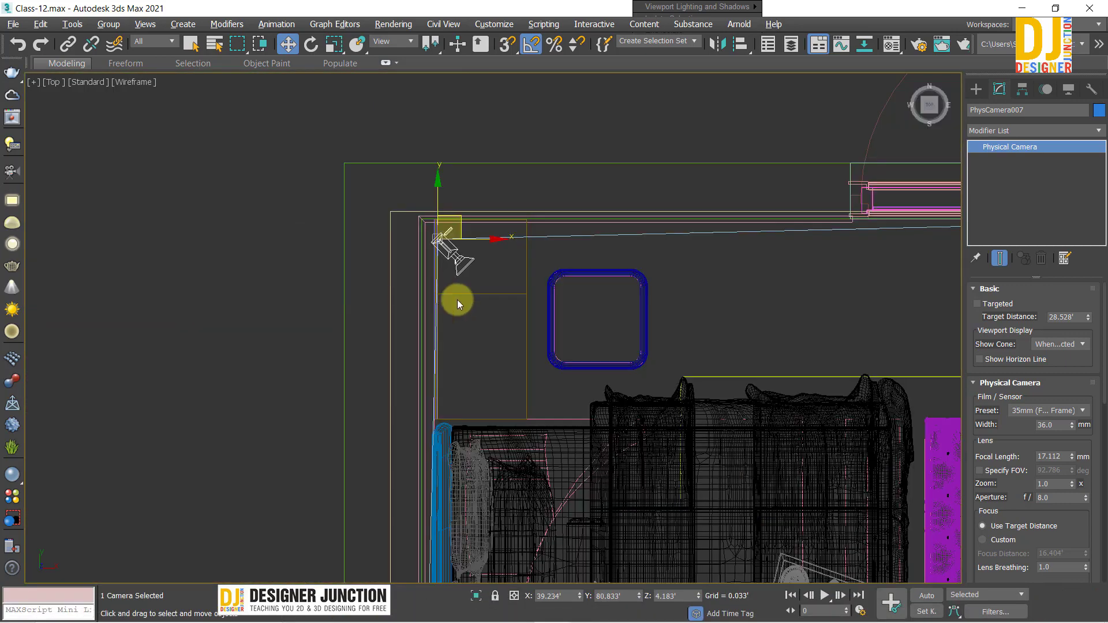
pyautogui.scroll(3, 458, 247)
pyautogui.scroll(2, 435, 230)
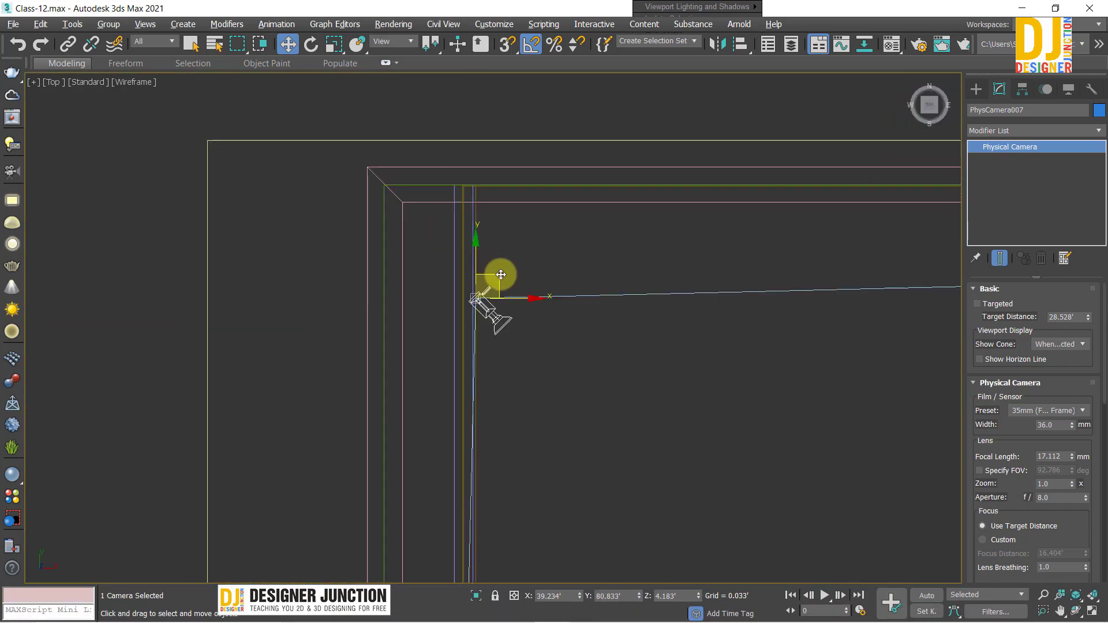
pyautogui.moveTo(500, 275); pyautogui.dragTo(448, 197)
pyautogui.hotkey('alt', 'w')
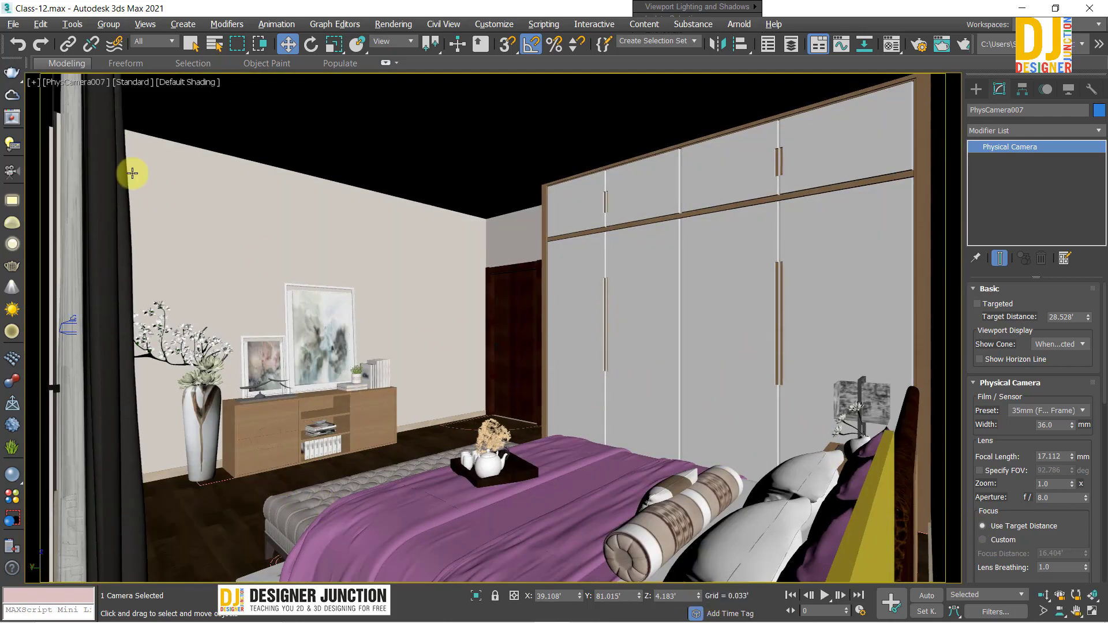
pyautogui.hotkey('alt', 'w')
# Frame the whole room in the full-size plan view with nothing selected
pyautogui.scroll(3, 240, 181)
pyautogui.hotkey('alt', 'w')
pyautogui.click(567, 344)
pyautogui.scroll(-2, 577, 355)
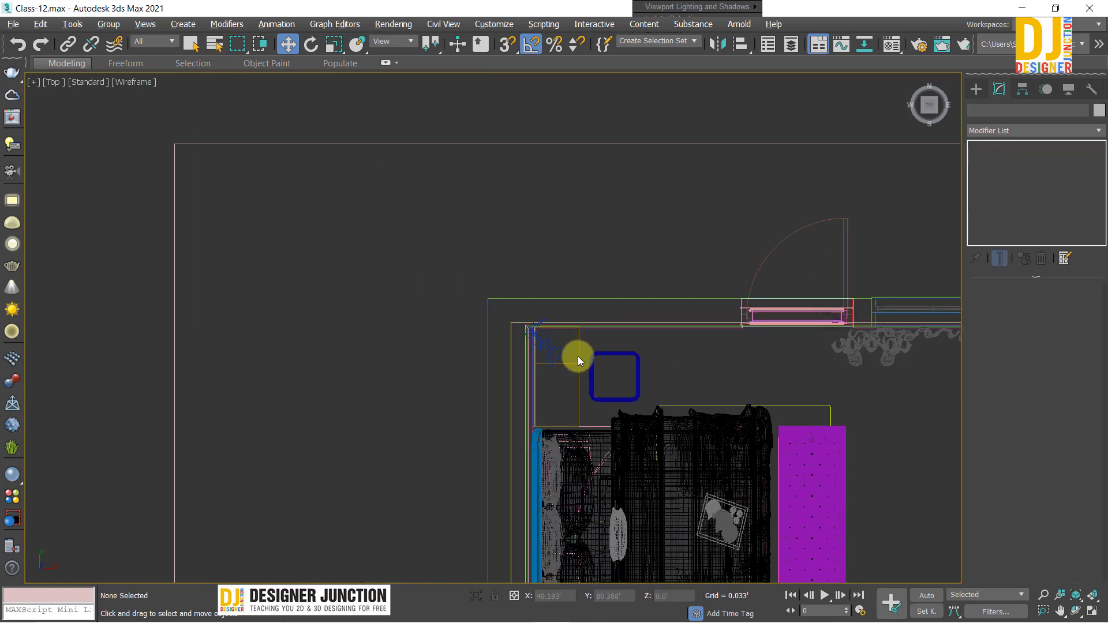
pyautogui.moveTo(578, 361); pyautogui.dragTo(321, 154, button='middle')
pyautogui.scroll(-2, 321, 154)
pyautogui.scroll(-2, 414, 211)
pyautogui.hotkey('alt', 'w')
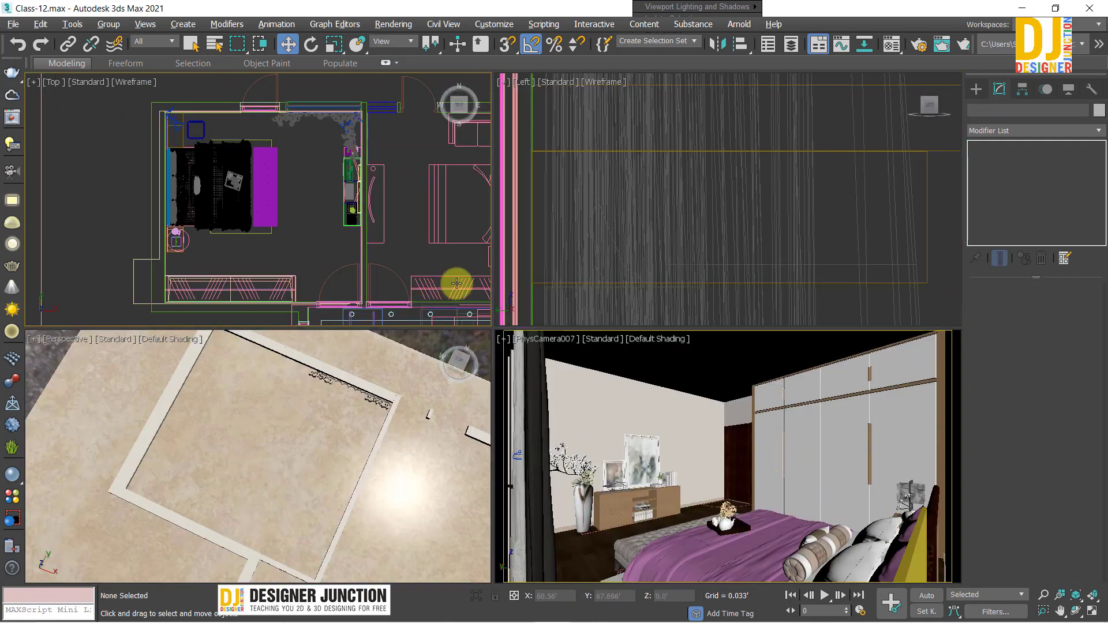
# Select PhysCamera007 and try focal lengths of 20 mm and then 17 mm
pyautogui.click(712, 445)
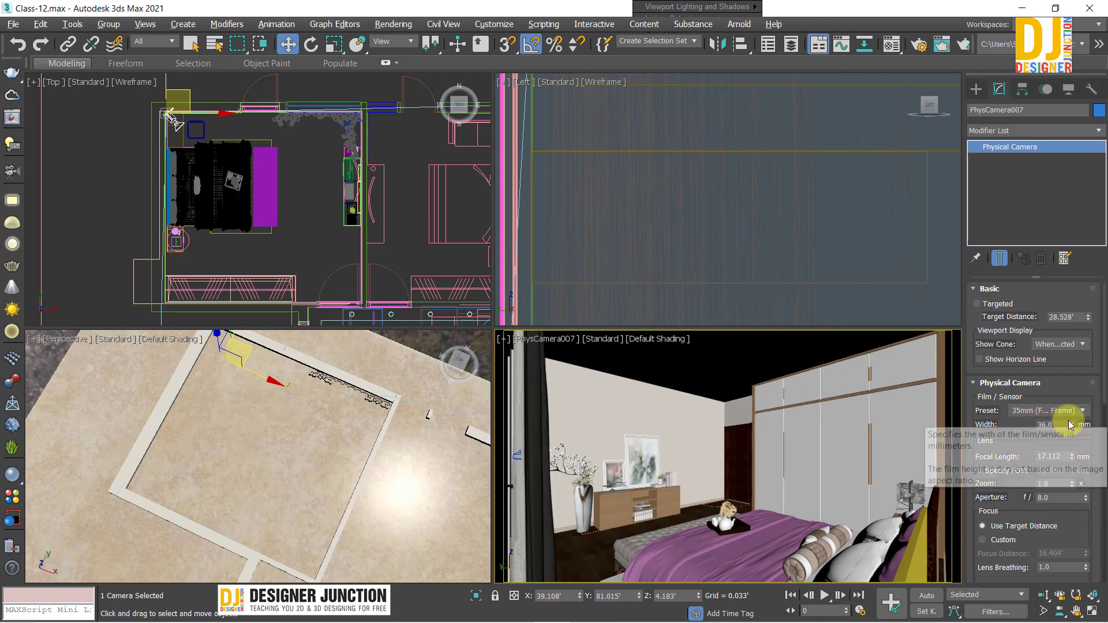
pyautogui.doubleClick(1065, 457)
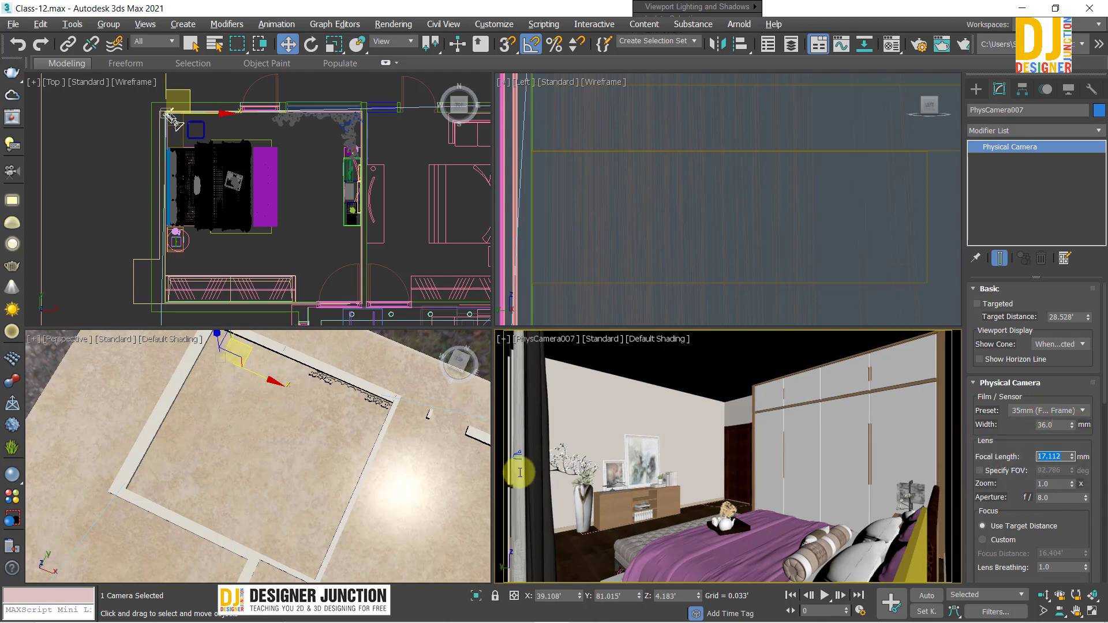
pyautogui.write('20.0')
pyautogui.press('Return')
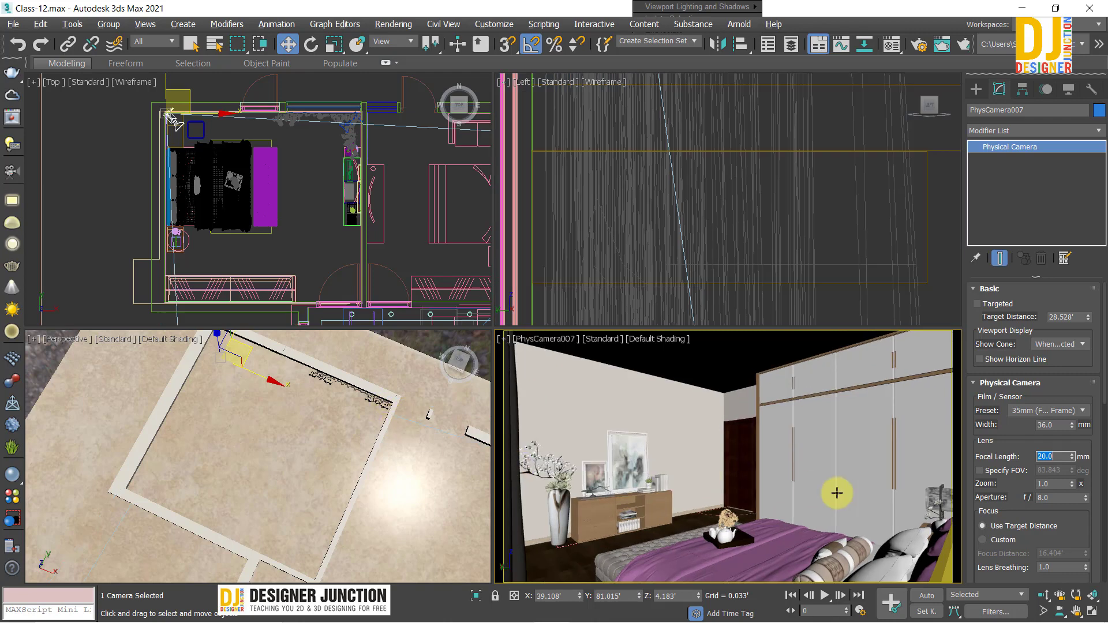
pyautogui.write('17')
pyautogui.press('Return')
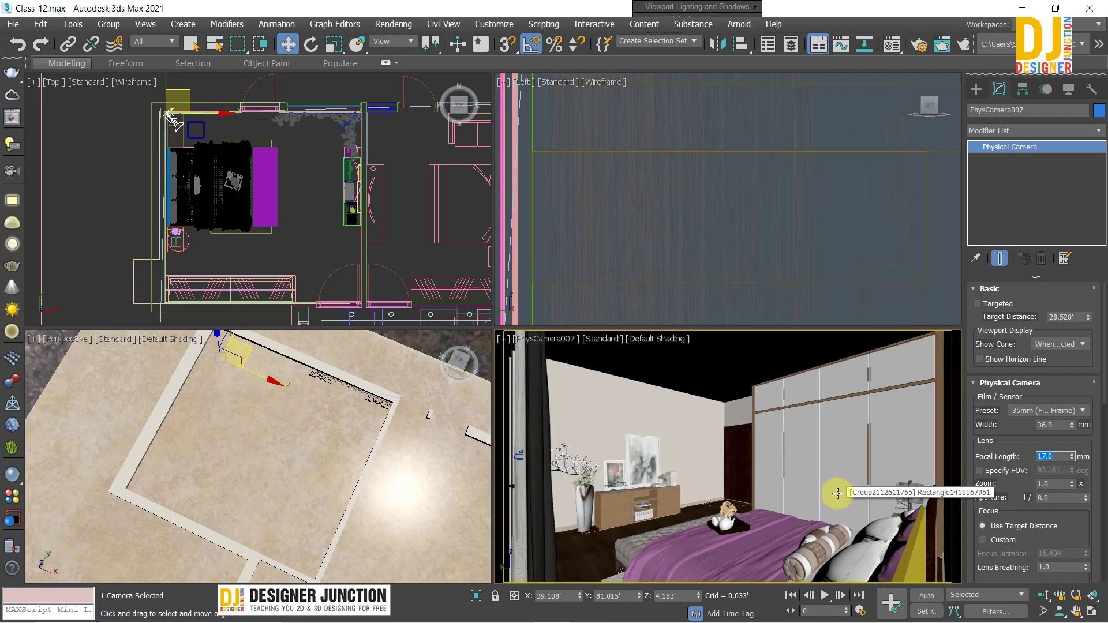
# Settle on an 18 mm focal length and check the camera and plan views
pyautogui.rightClick(319, 222)
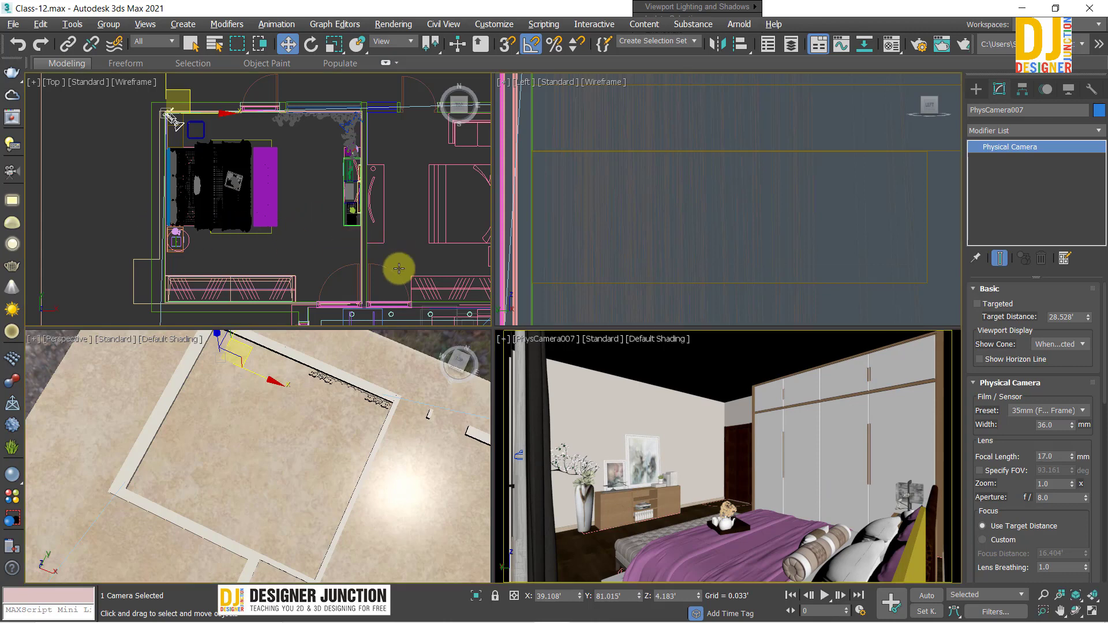
pyautogui.hotkey('alt', 'w')
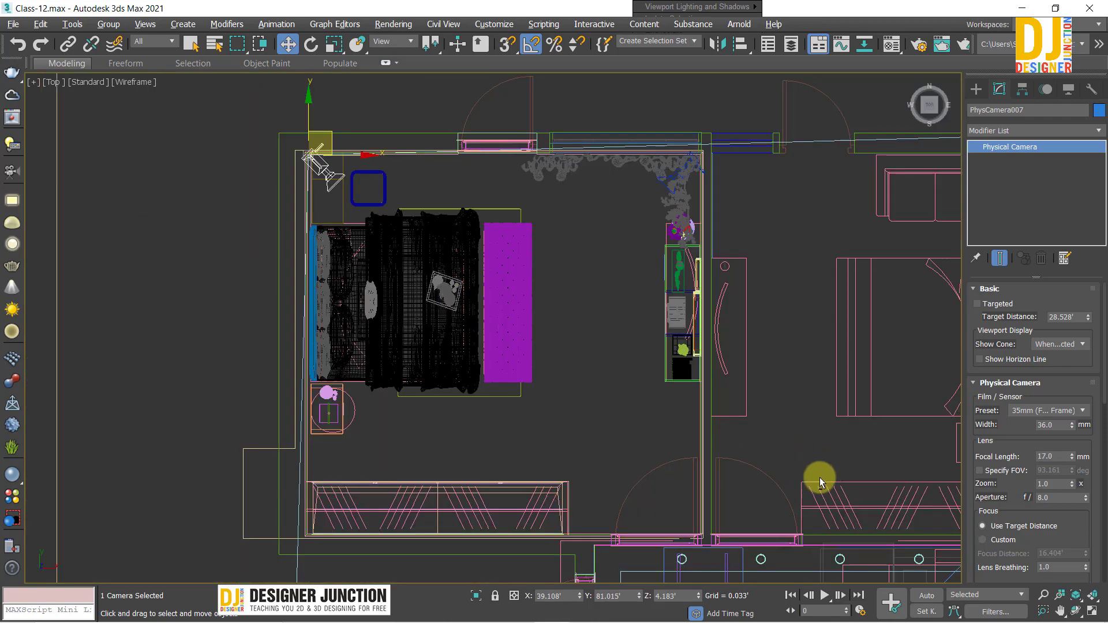
pyautogui.hotkey('alt', 'w')
pyautogui.write('18')
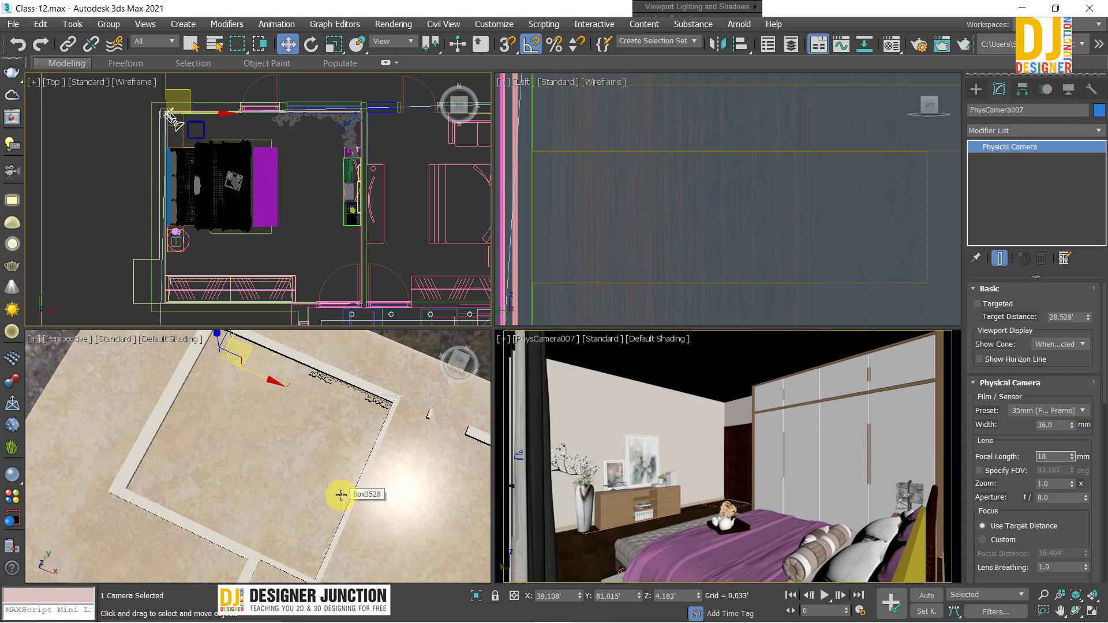
pyautogui.press('Return')
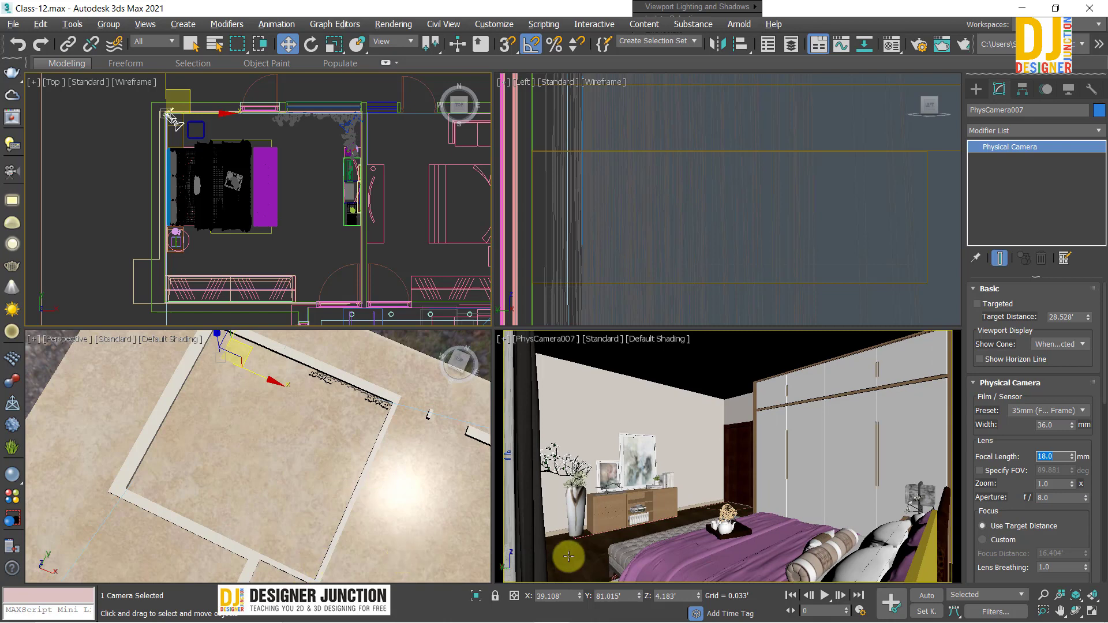
pyautogui.rightClick(650, 456)
pyautogui.hotkey('alt', 'w')
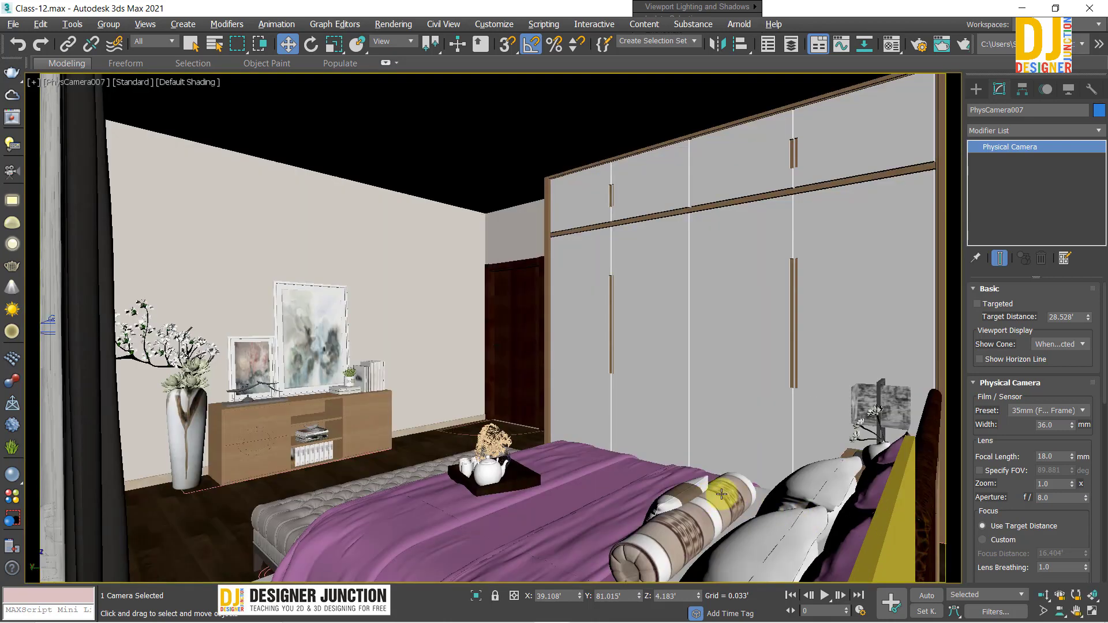
pyautogui.hotkey('alt', 'w')
pyautogui.rightClick(196, 130)
pyautogui.hotkey('alt', 'w')
# Select the second camera, PhysCamera006, in the enlarged plan view
pyautogui.click(588, 299)
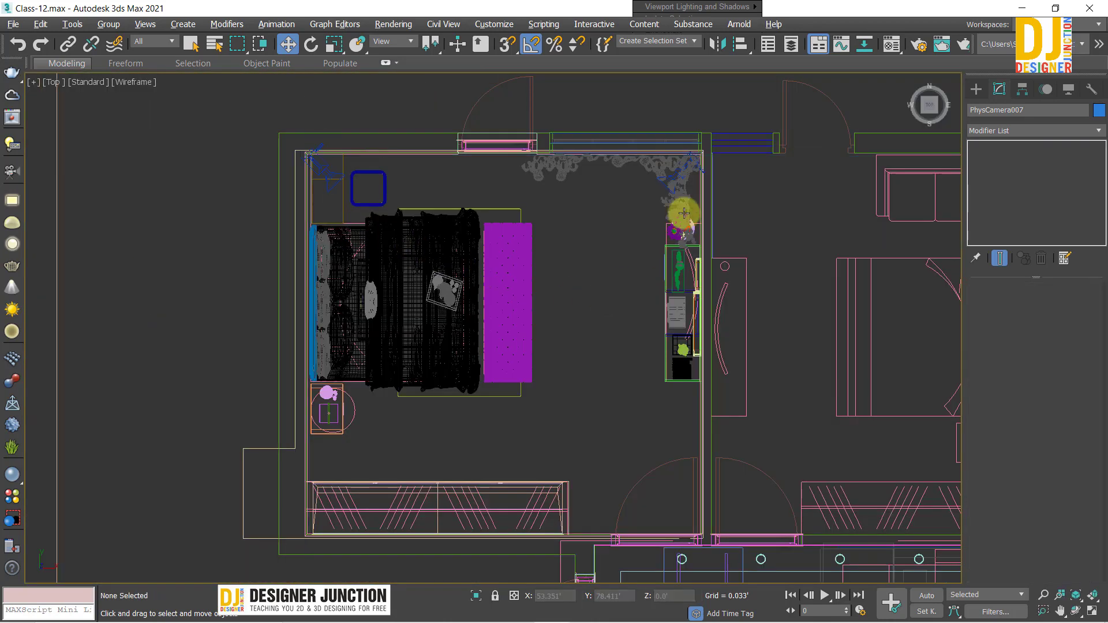
pyautogui.click(675, 172)
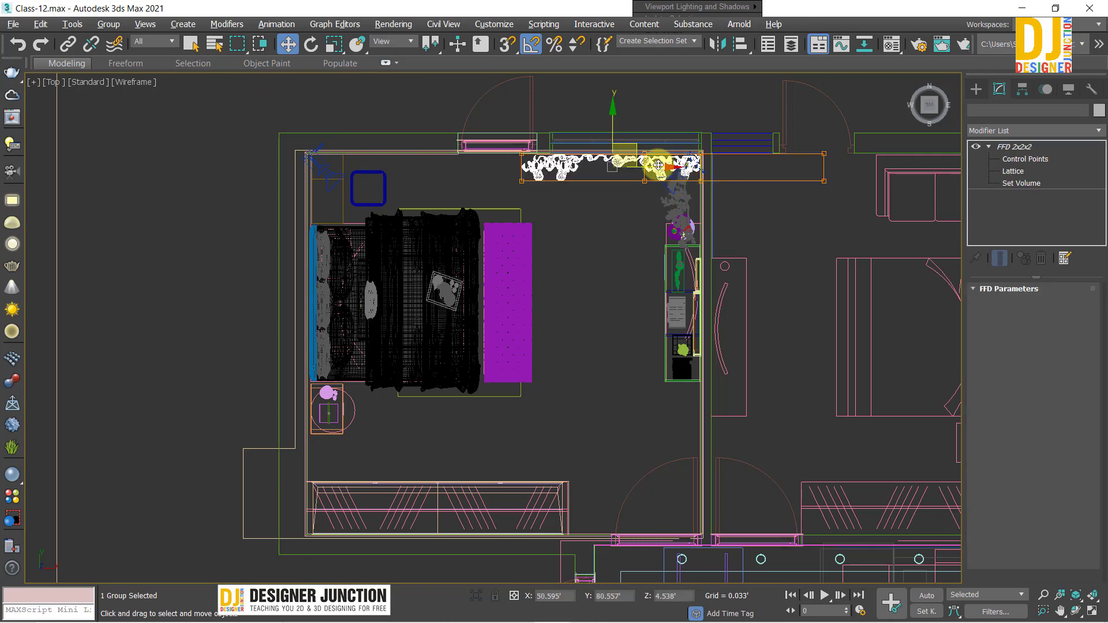
pyautogui.click(607, 223)
pyautogui.scroll(2, 649, 194)
pyautogui.scroll(1, 698, 168)
pyautogui.click(752, 115)
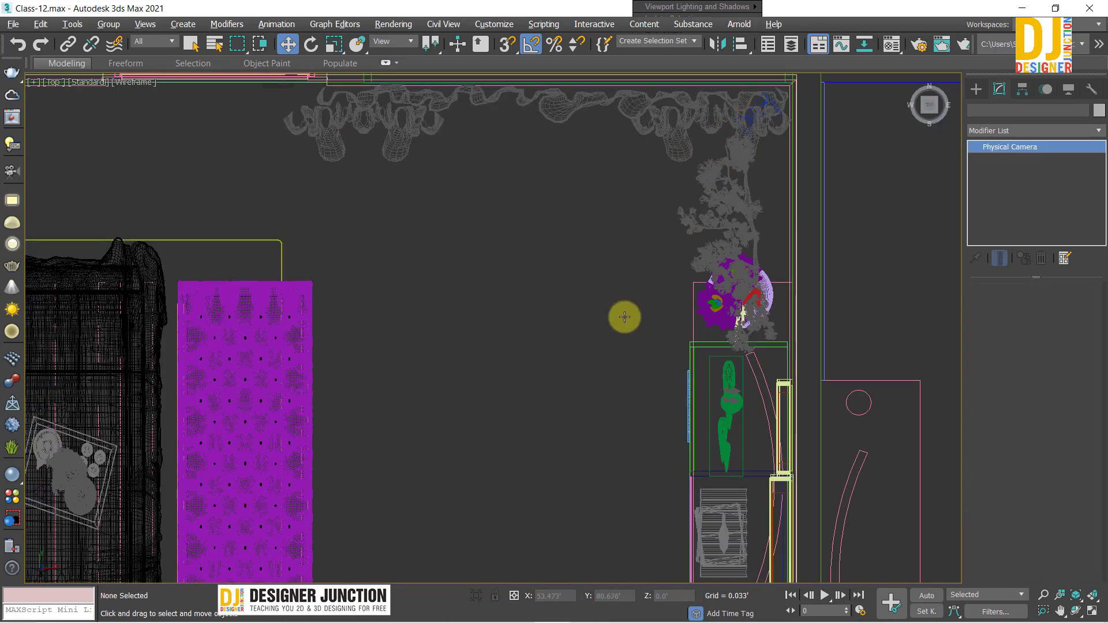
pyautogui.scroll(-3, 613, 316)
pyautogui.scroll(-4, 675, 408)
pyautogui.hotkey('alt', 'w')
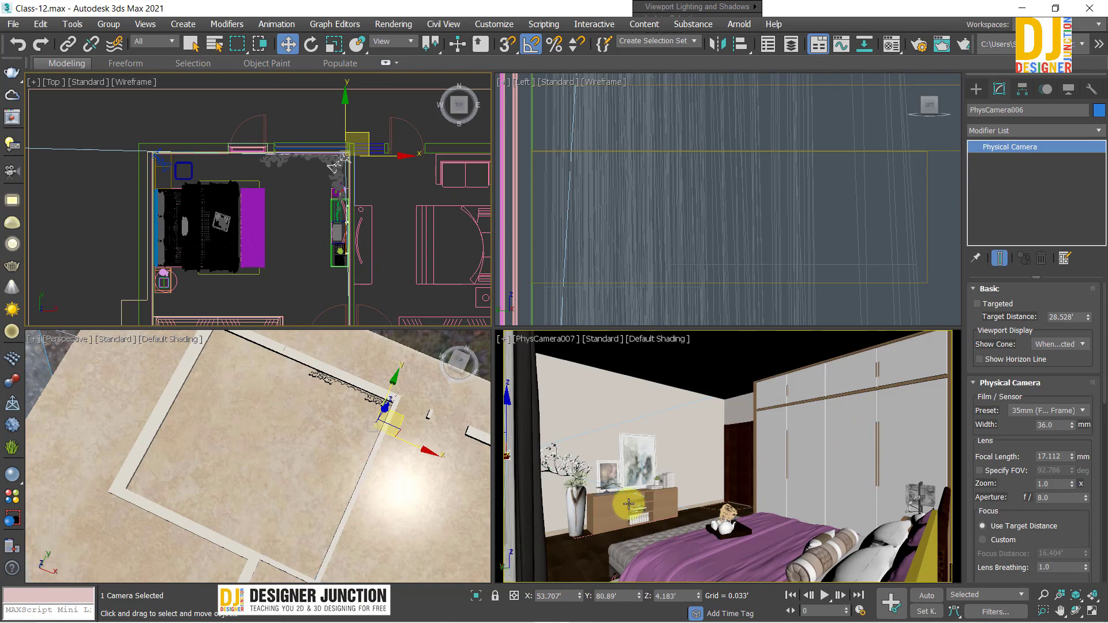
pyautogui.hotkey('alt', 'w')
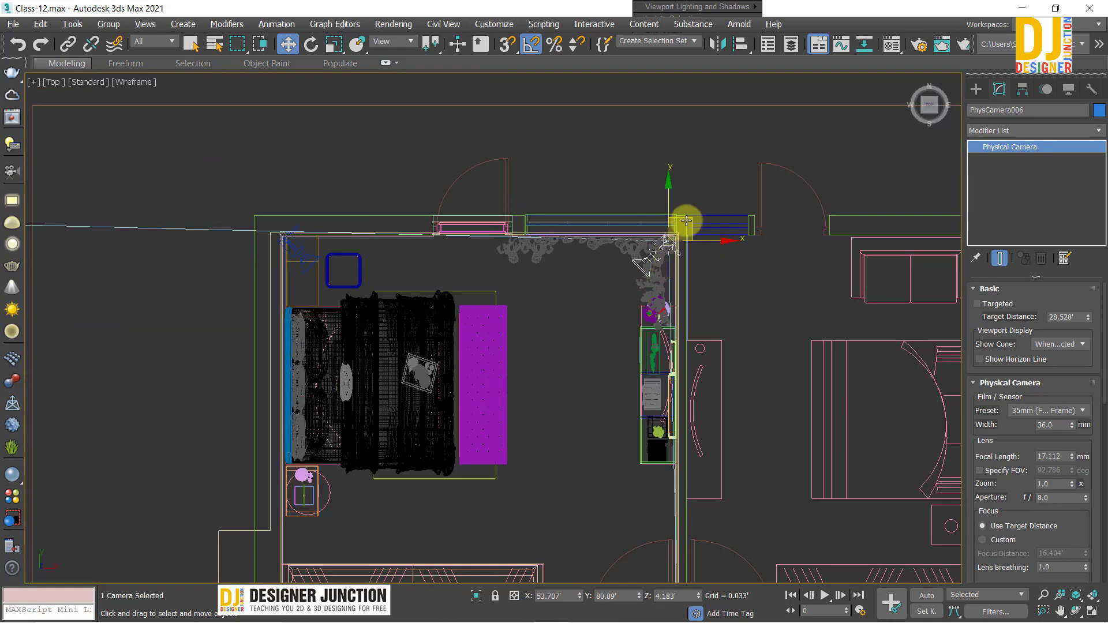
# Move PhysCamera006 down beside the cabinet, turn it toward the bed, and check its view
pyautogui.moveTo(686, 221)
pyautogui.mouseDown()
pyautogui.moveTo(698, 317)
pyautogui.moveTo(668, 458)
pyautogui.mouseUp()
pyautogui.moveTo(668, 458); pyautogui.dragTo(594, 284, button='middle')
pyautogui.press('e')
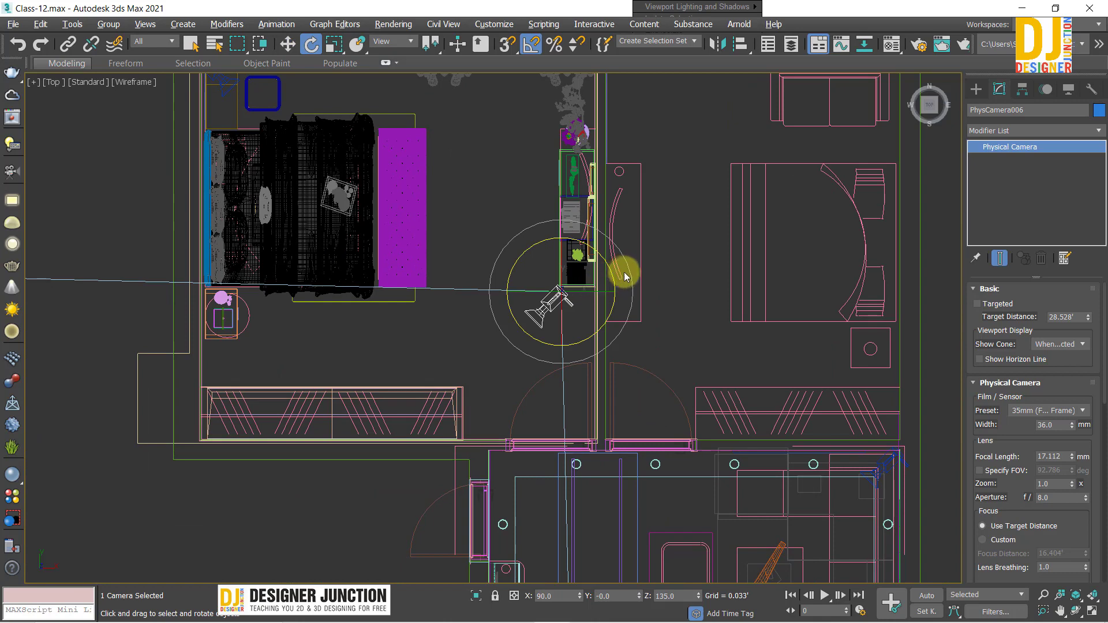
pyautogui.moveTo(625, 277)
pyautogui.mouseDown()
pyautogui.moveTo(638, 289)
pyautogui.moveTo(635, 279)
pyautogui.moveTo(593, 329)
pyautogui.moveTo(599, 390)
pyautogui.moveTo(588, 403)
pyautogui.moveTo(597, 401)
pyautogui.mouseUp()
pyautogui.press('w')
pyautogui.hotkey('alt', 'w')
pyautogui.hotkey('alt', 'w')
pyautogui.press('c')
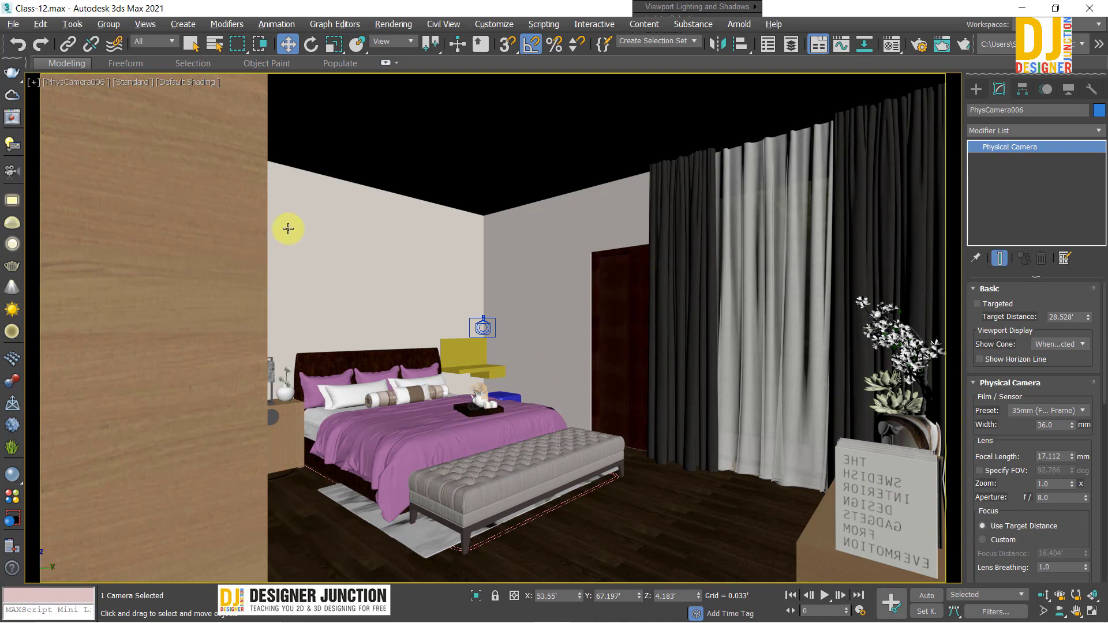
pyautogui.hotkey('alt', 'w')
pyautogui.hotkey('alt', 'w')
pyautogui.hotkey('alt', 'w')
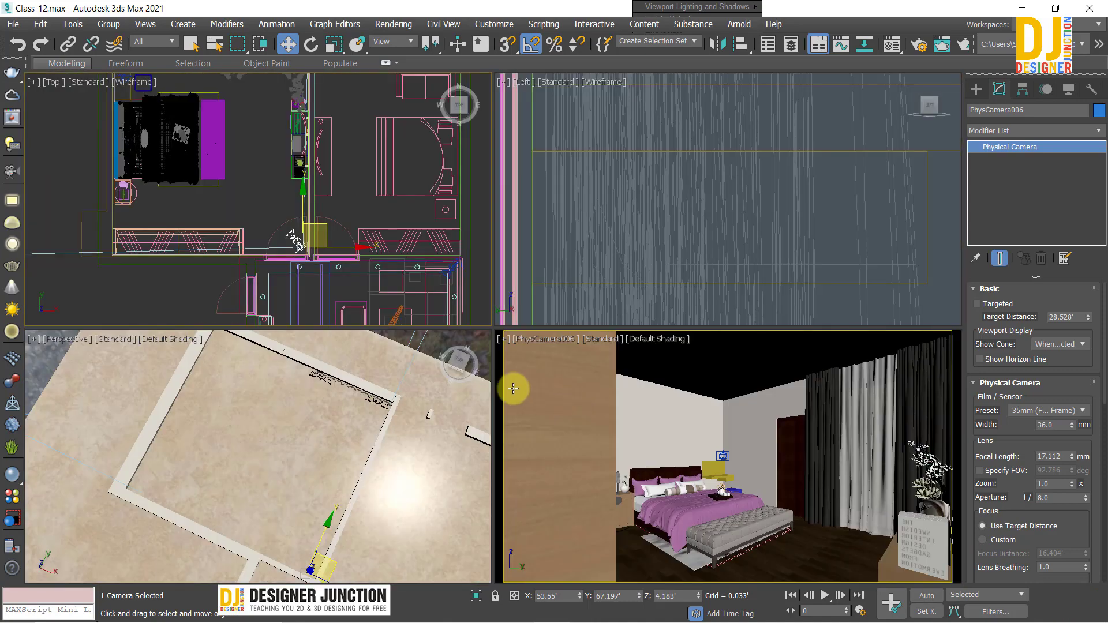
pyautogui.hotkey('alt', 'w')
pyautogui.hotkey('alt', 'w')
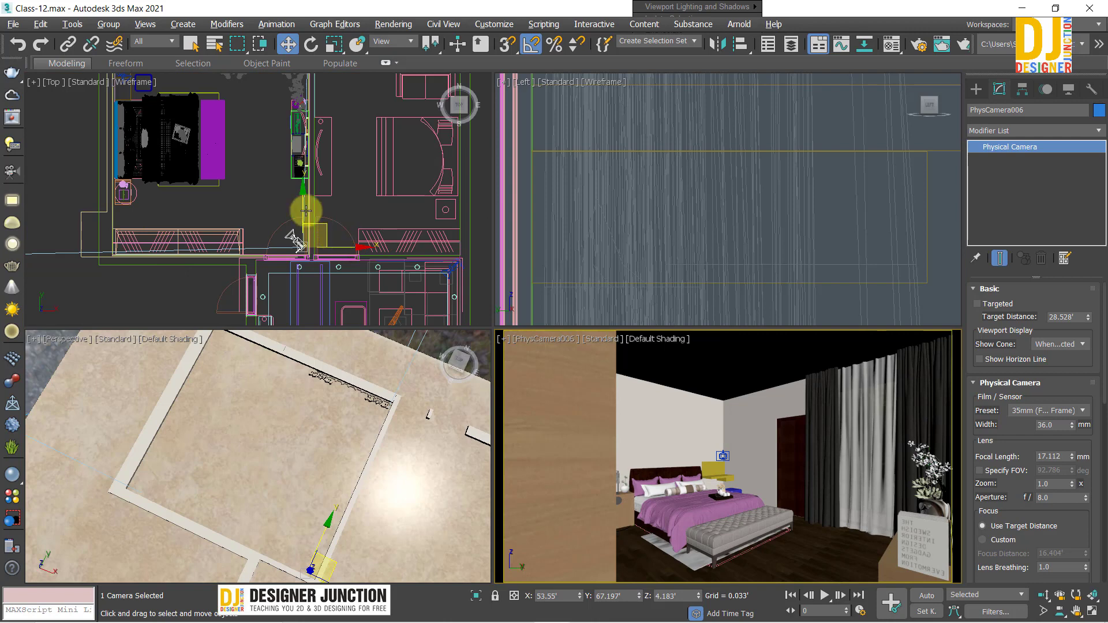
pyautogui.moveTo(306, 210); pyautogui.dragTo(304, 204)
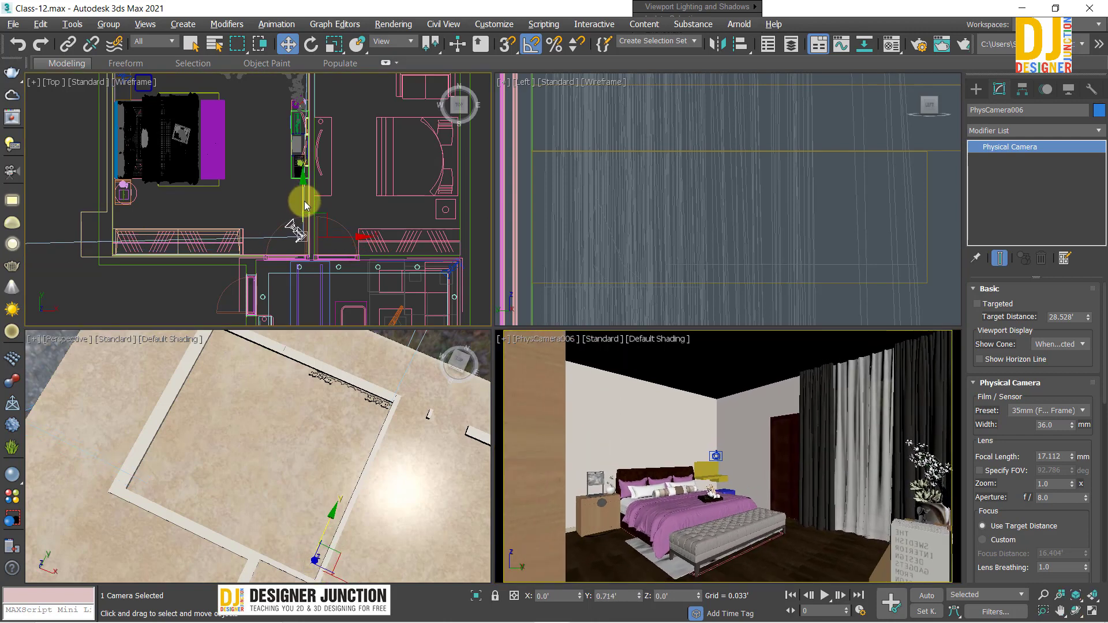
pyautogui.moveTo(303, 201); pyautogui.dragTo(306, 223)
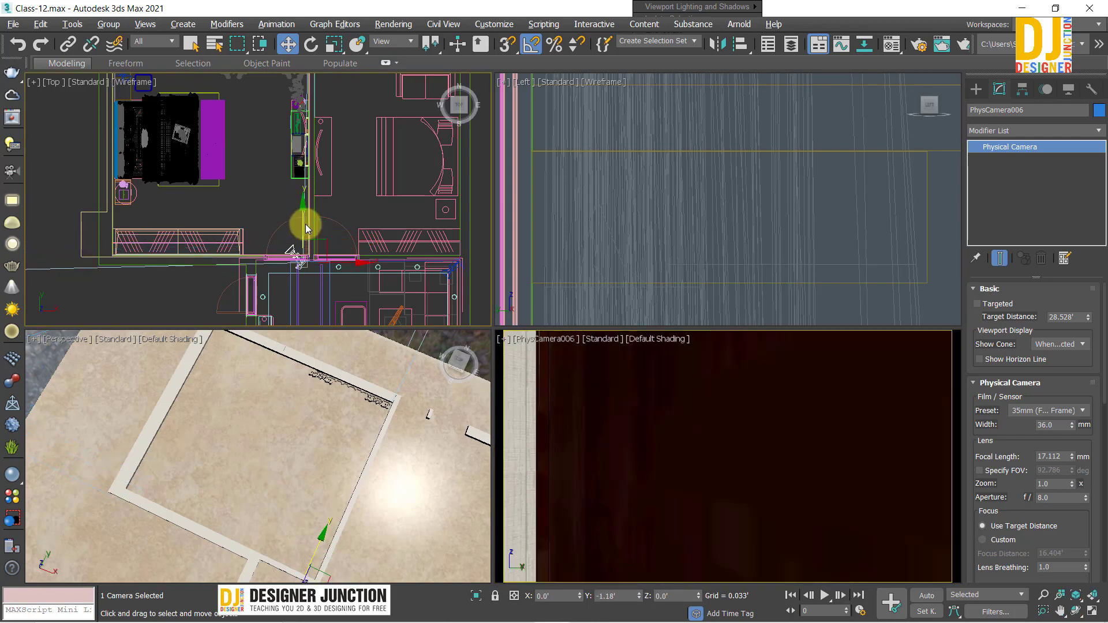
pyautogui.rightClick(306, 224)
pyautogui.click(233, 240)
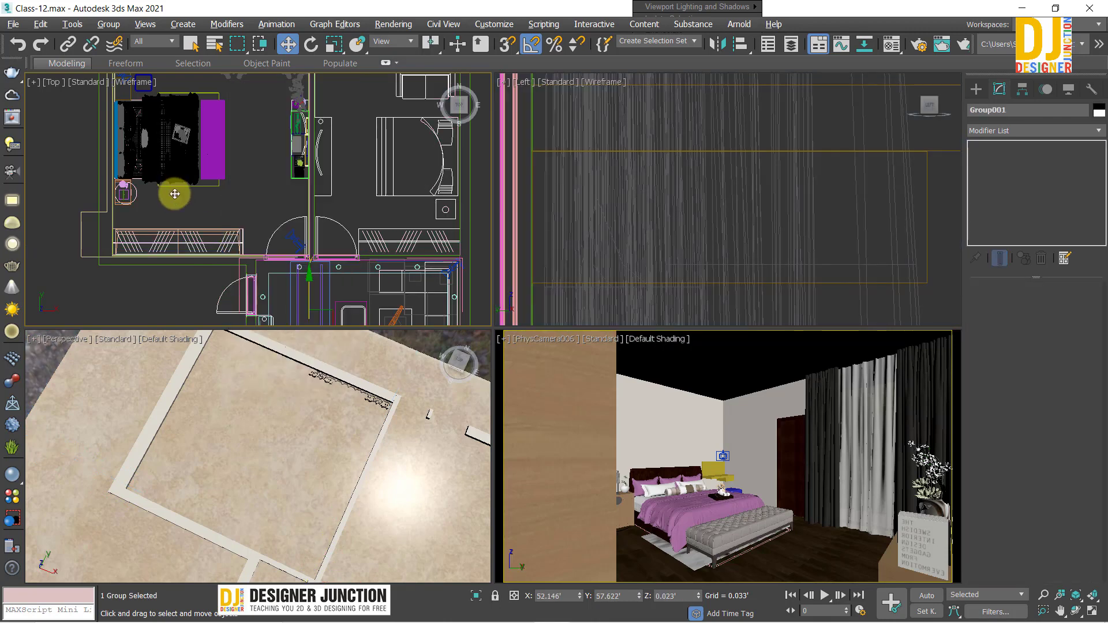
pyautogui.click(211, 254)
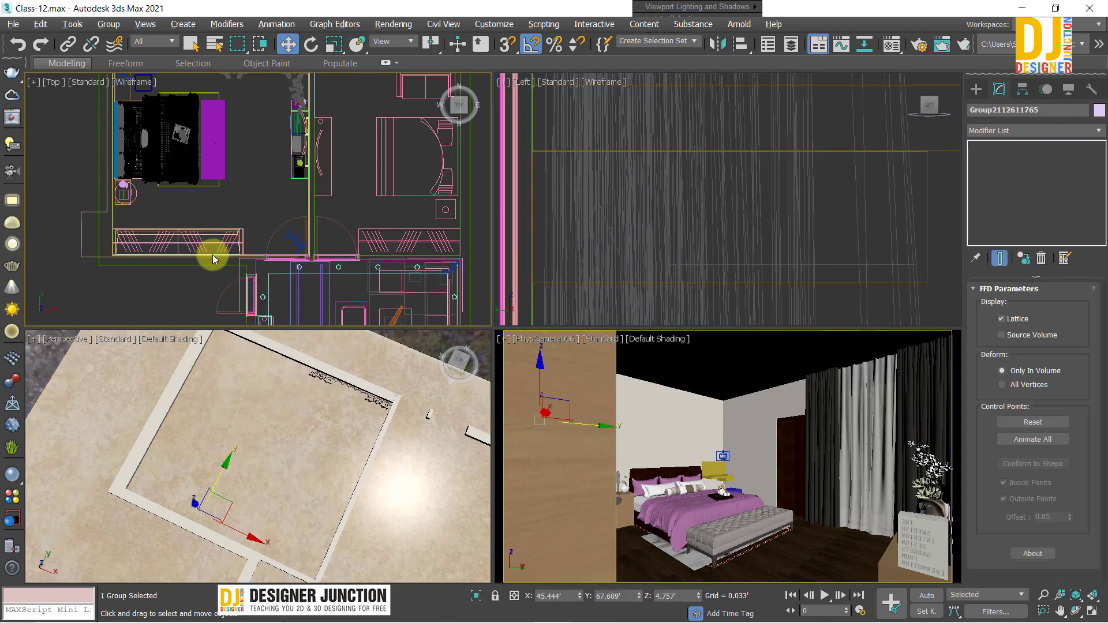
pyautogui.click(221, 242)
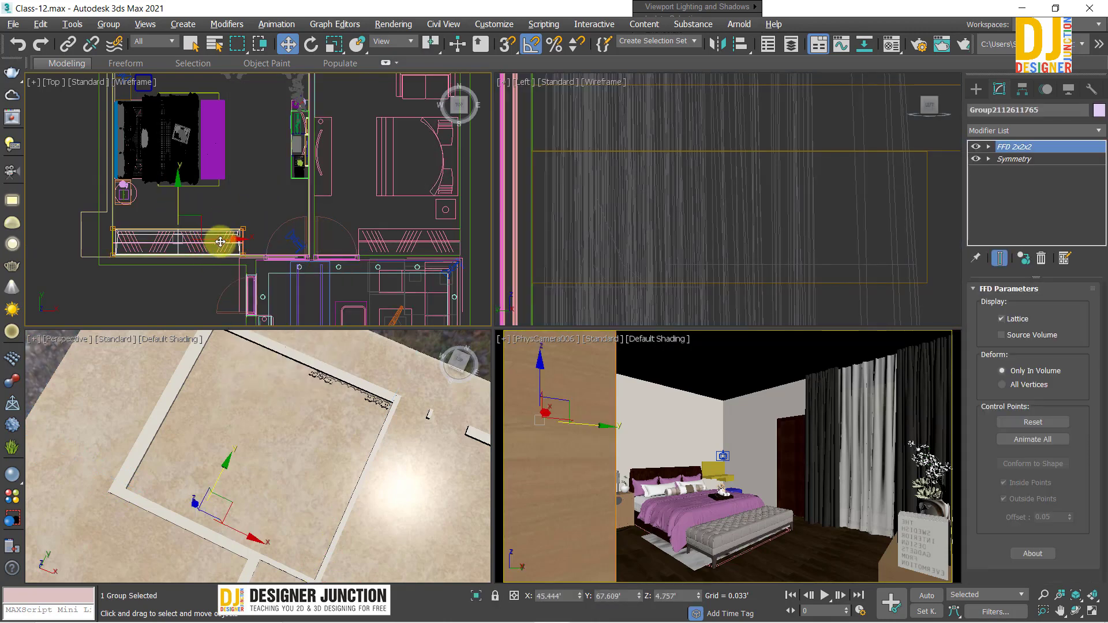
pyautogui.scroll(3, 220, 242)
pyautogui.rightClick(201, 222)
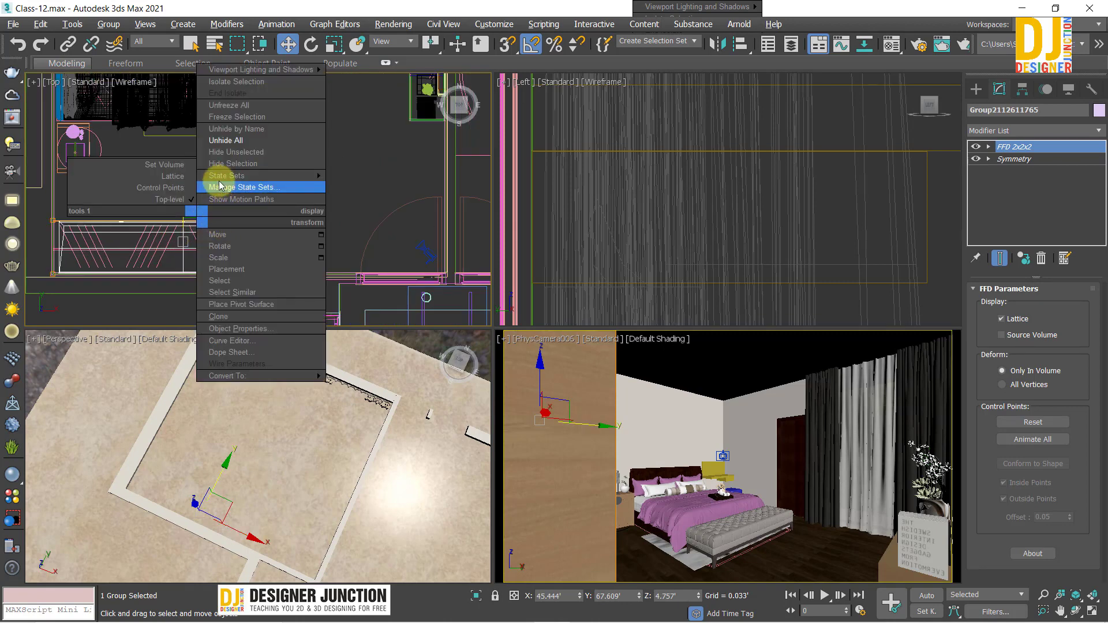
pyautogui.click(226, 186)
pyautogui.click(733, 434)
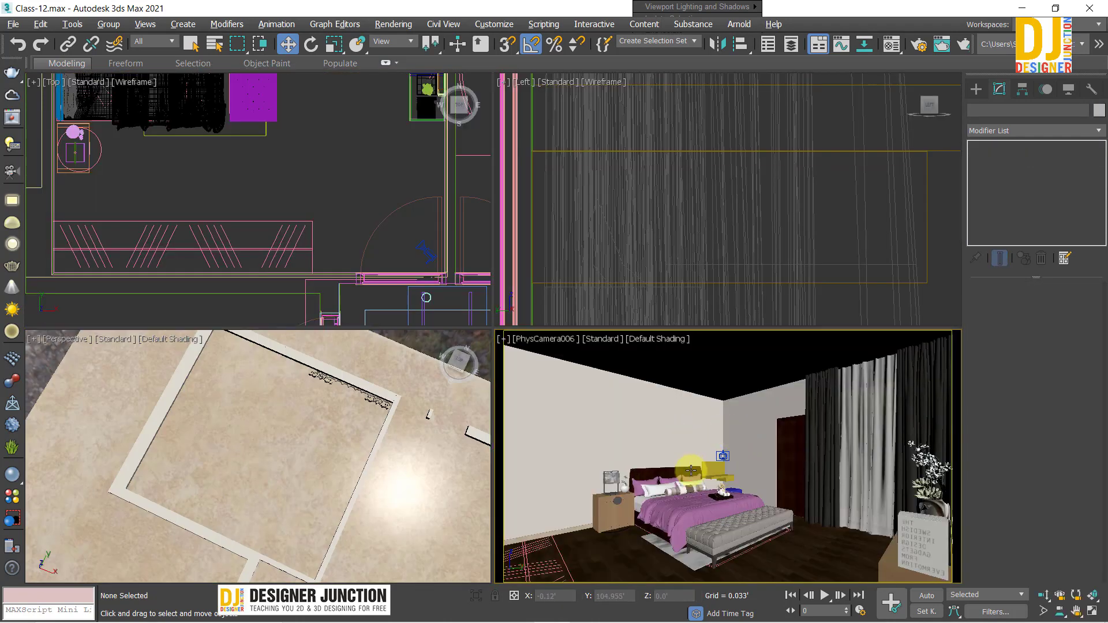
pyautogui.hotkey('alt', 'w')
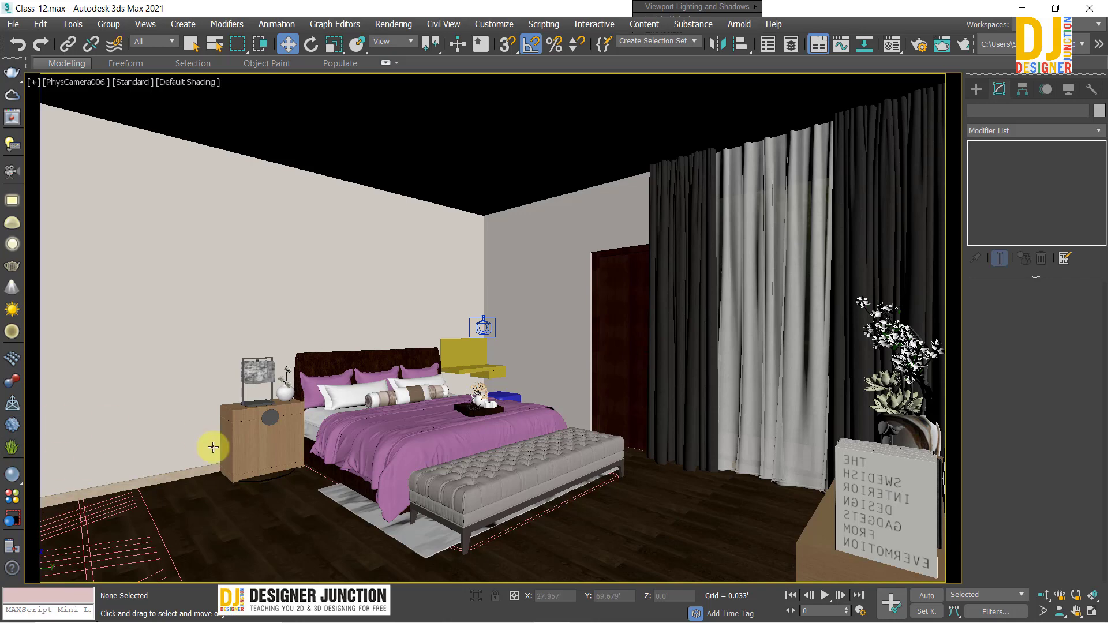
pyautogui.hotkey('ctrl', 'z')
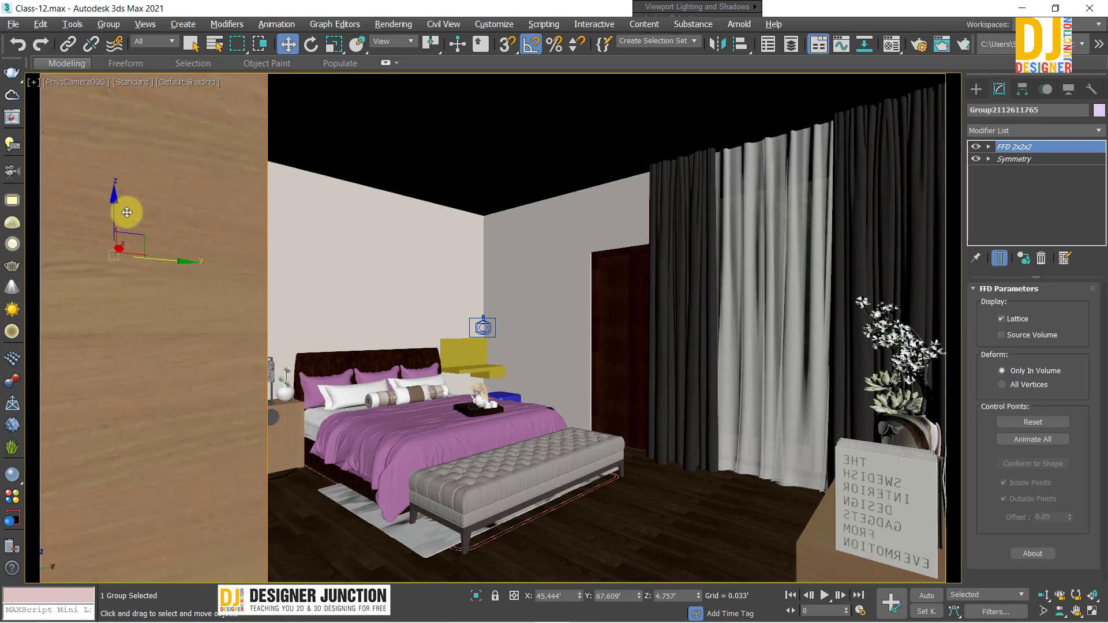
pyautogui.hotkey('alt', 'w')
pyautogui.click(586, 361)
pyautogui.hotkey('alt', 'w')
pyautogui.hotkey('alt', 'w')
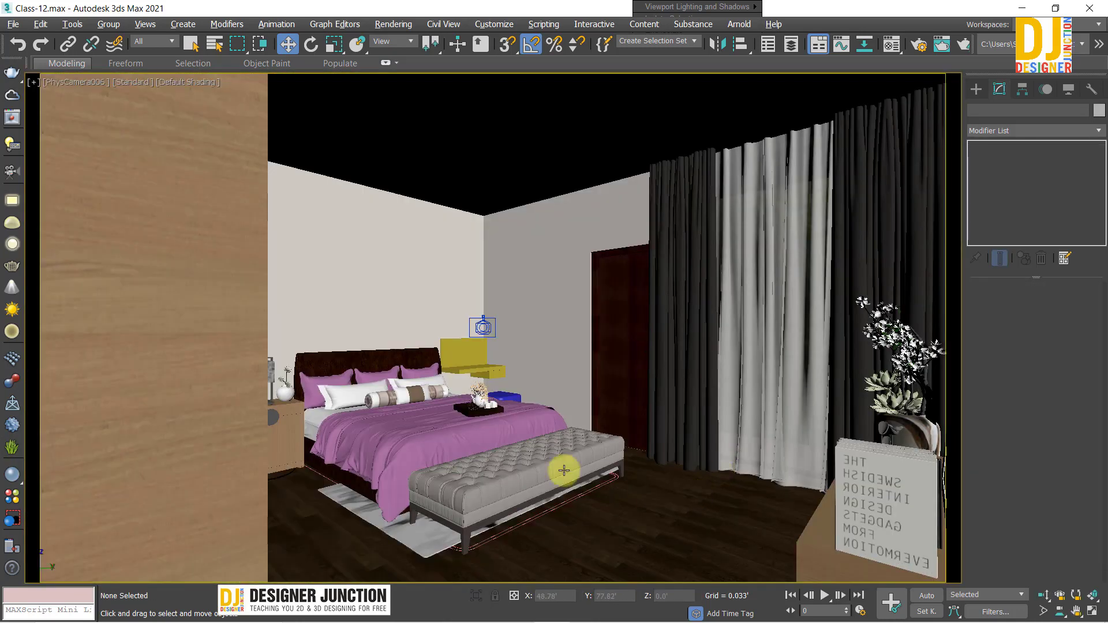
pyautogui.click(233, 399)
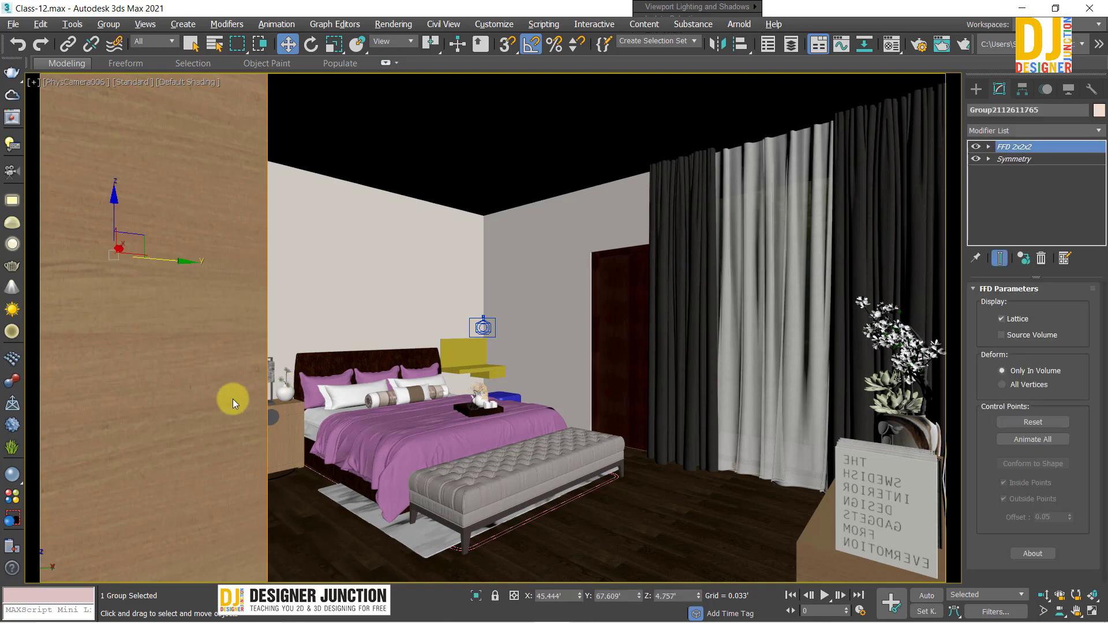
pyautogui.rightClick(232, 399)
pyautogui.click(300, 337)
pyautogui.hotkey('ctrl', 'z')
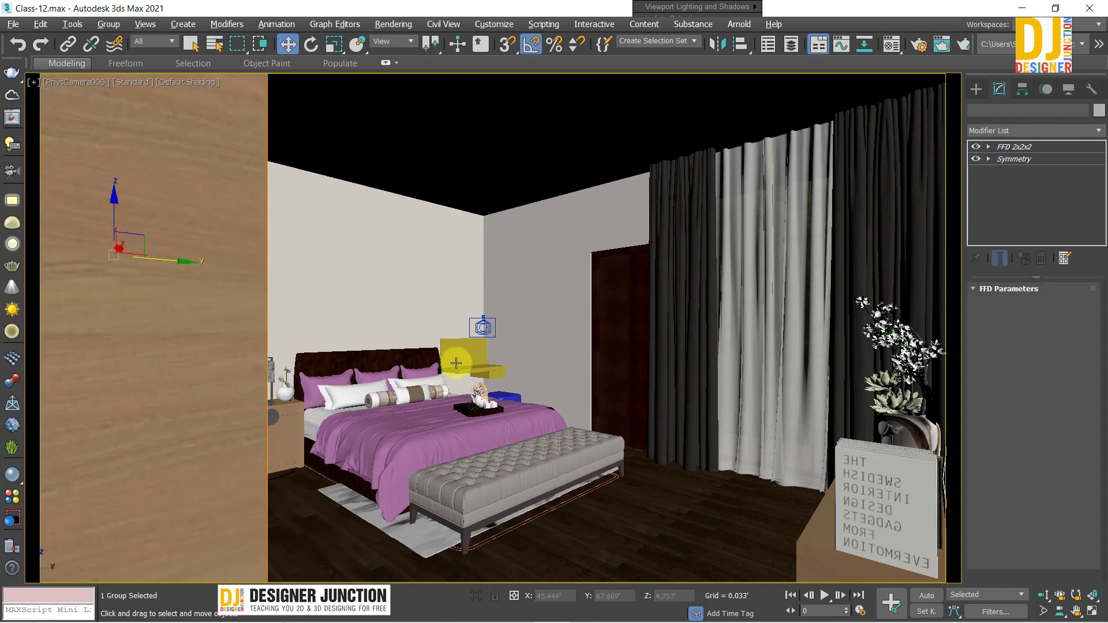
pyautogui.hotkey('alt', 'w')
pyautogui.hotkey('alt', 'w')
pyautogui.click(766, 414)
pyautogui.hotkey('alt', 'w')
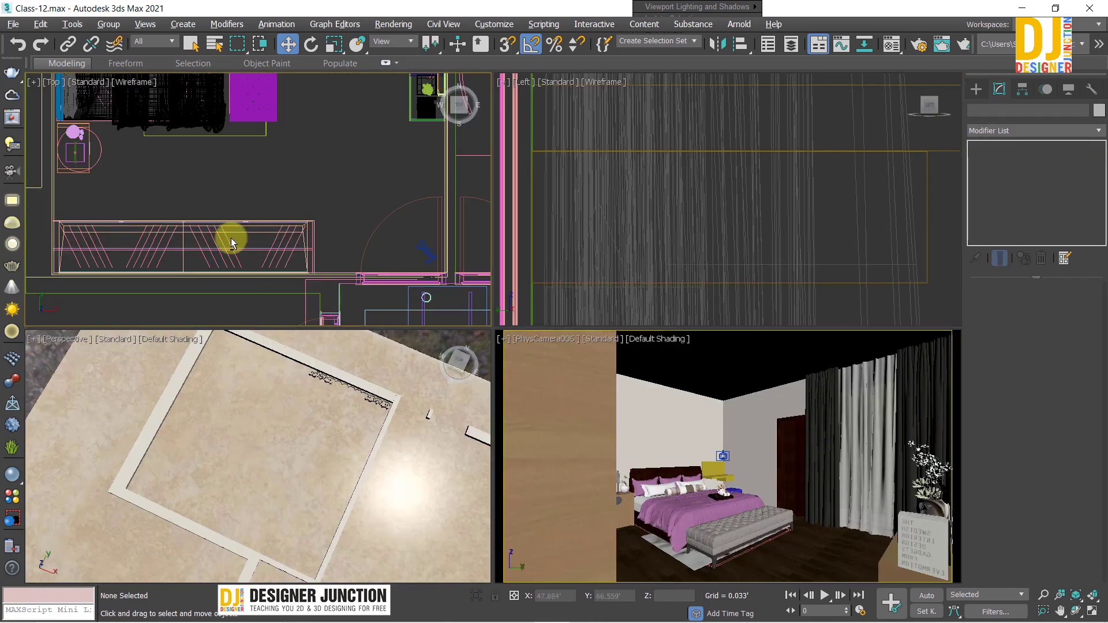
# Shift PhysCamera006 north, then slightly south and east toward the doorway, and check its view
pyautogui.click(427, 251)
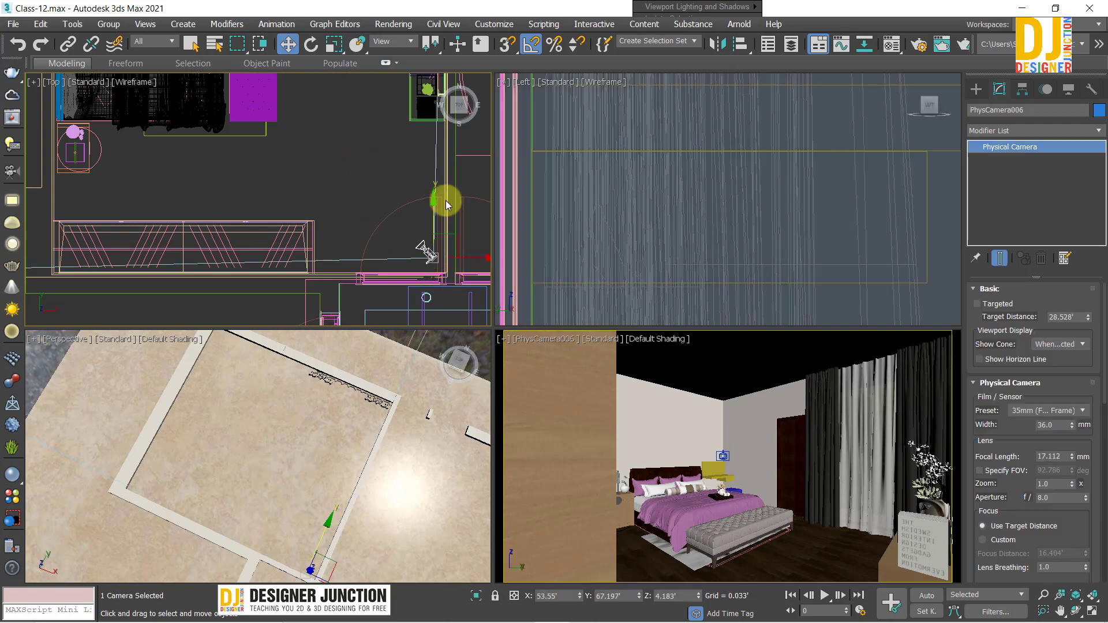
pyautogui.moveTo(433, 216); pyautogui.dragTo(453, 186)
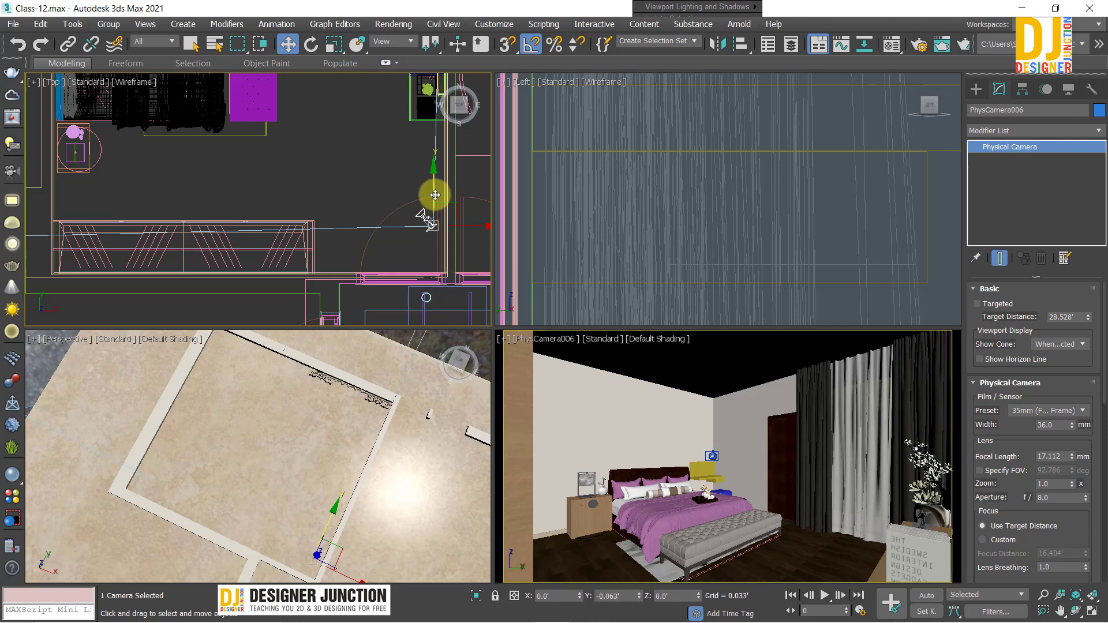
pyautogui.moveTo(435, 195); pyautogui.dragTo(435, 193)
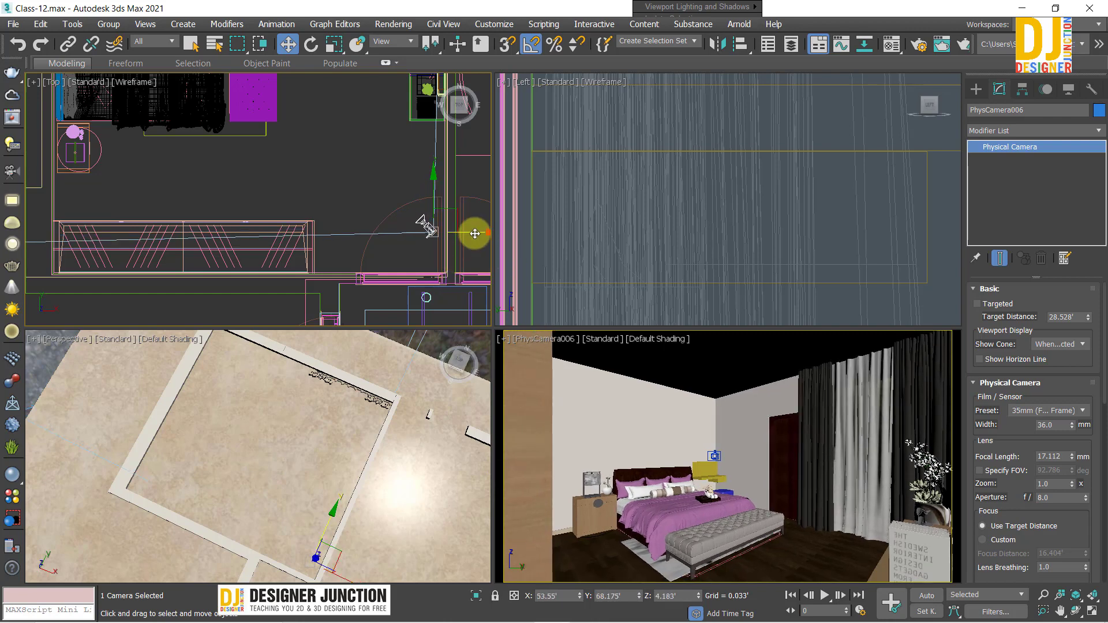
pyautogui.moveTo(471, 232); pyautogui.dragTo(477, 233)
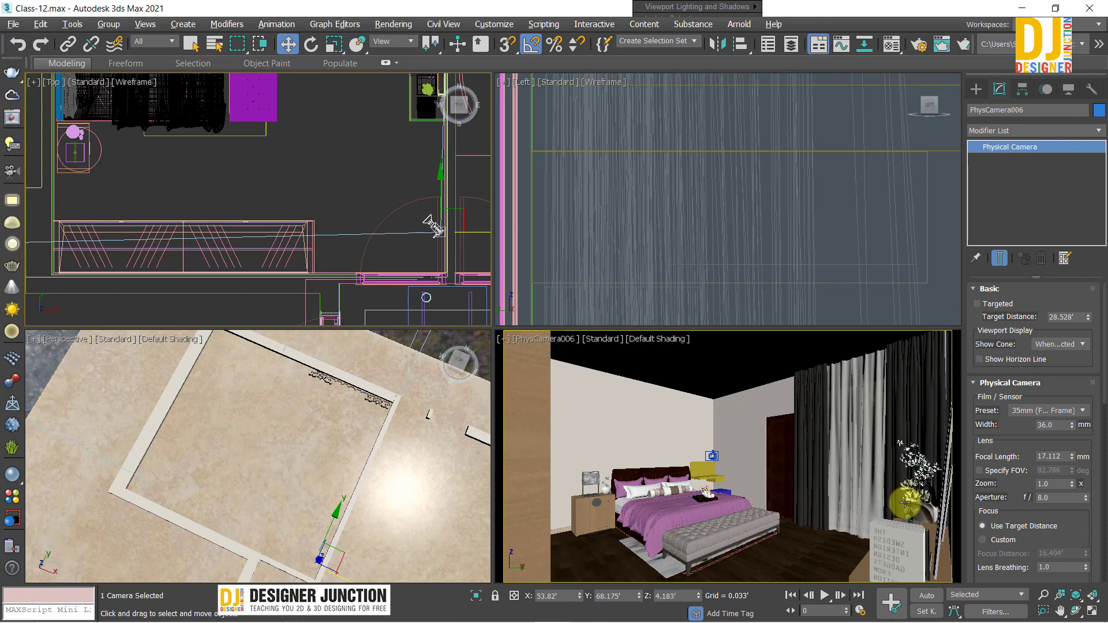
pyautogui.hotkey('alt', 'w')
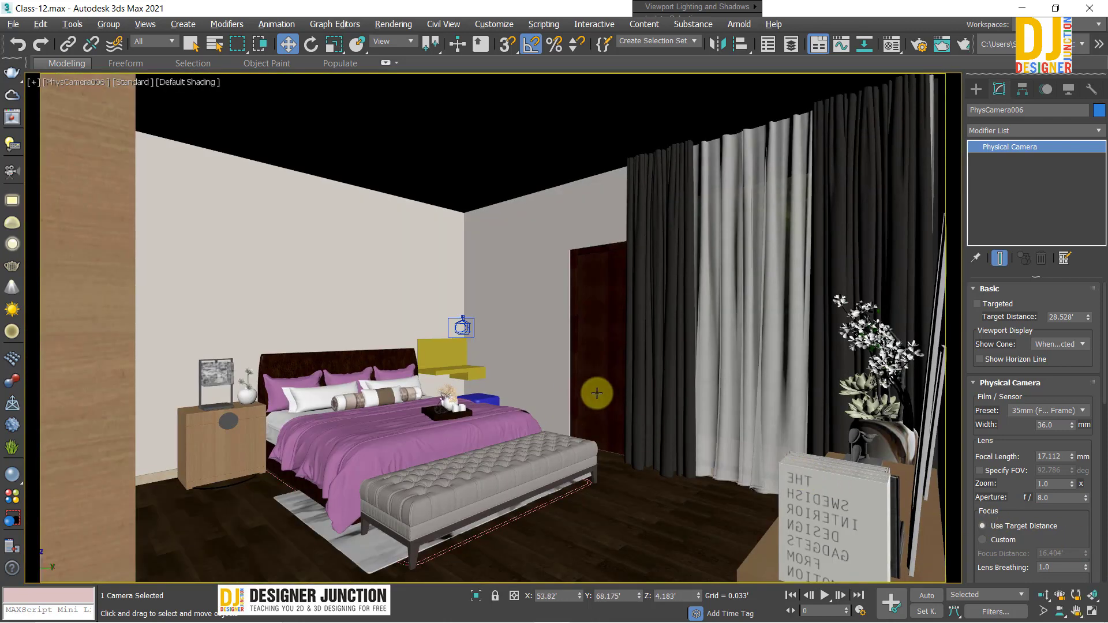
pyautogui.scroll(3, 596, 393)
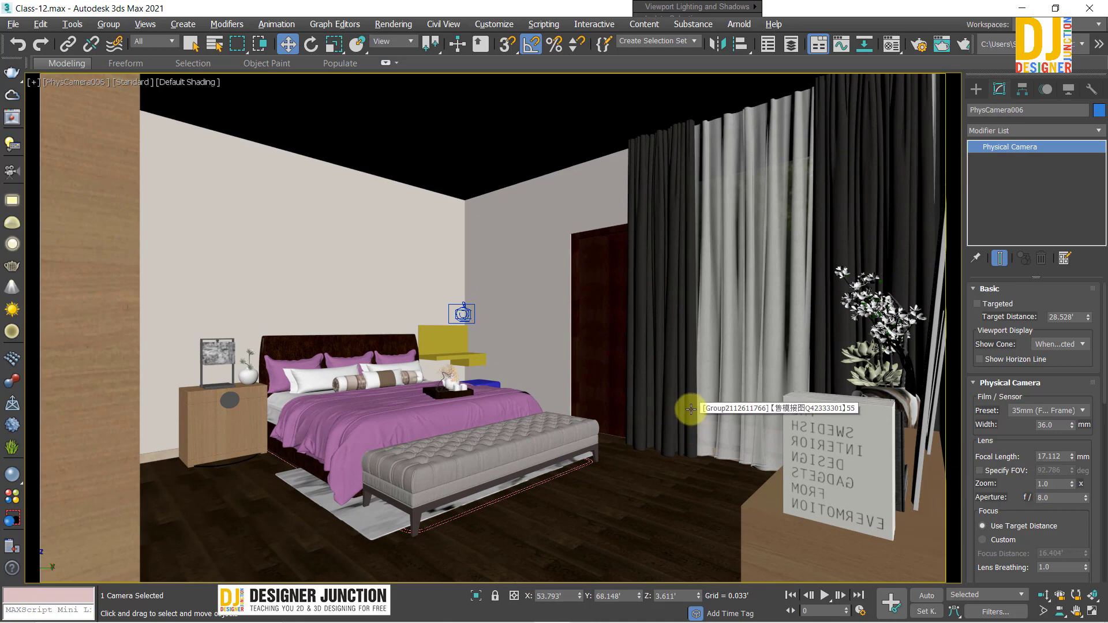
# Lower PhysCamera006 in the side elevation to a 3.903' height and check the camera view
pyautogui.hotkey('alt', 'w')
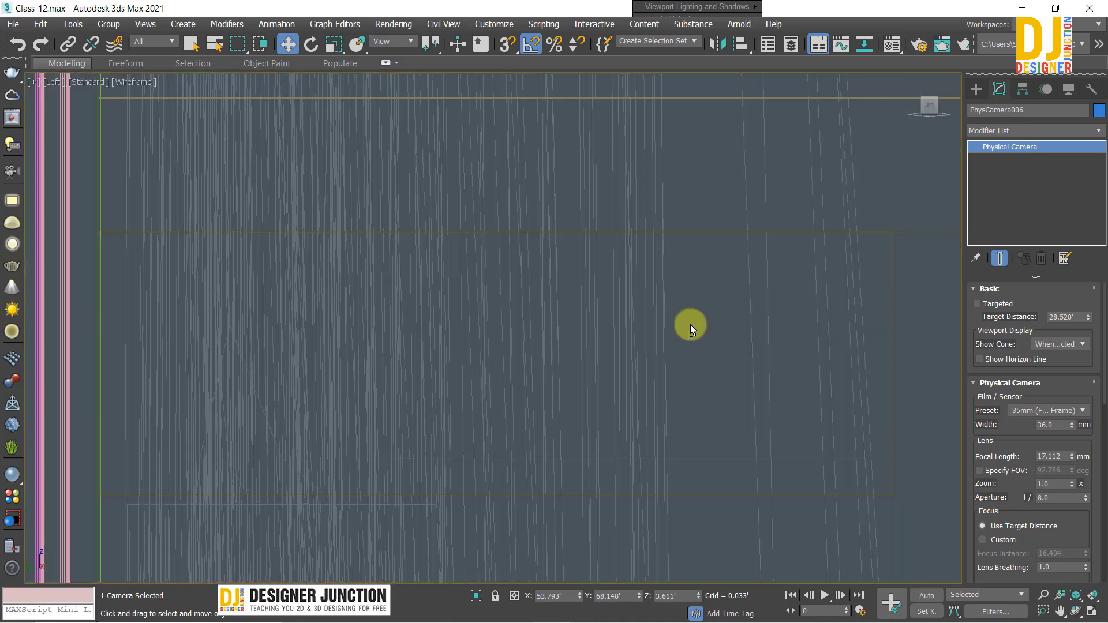
pyautogui.hotkey('alt', 'w')
pyautogui.hotkey('alt', 'w')
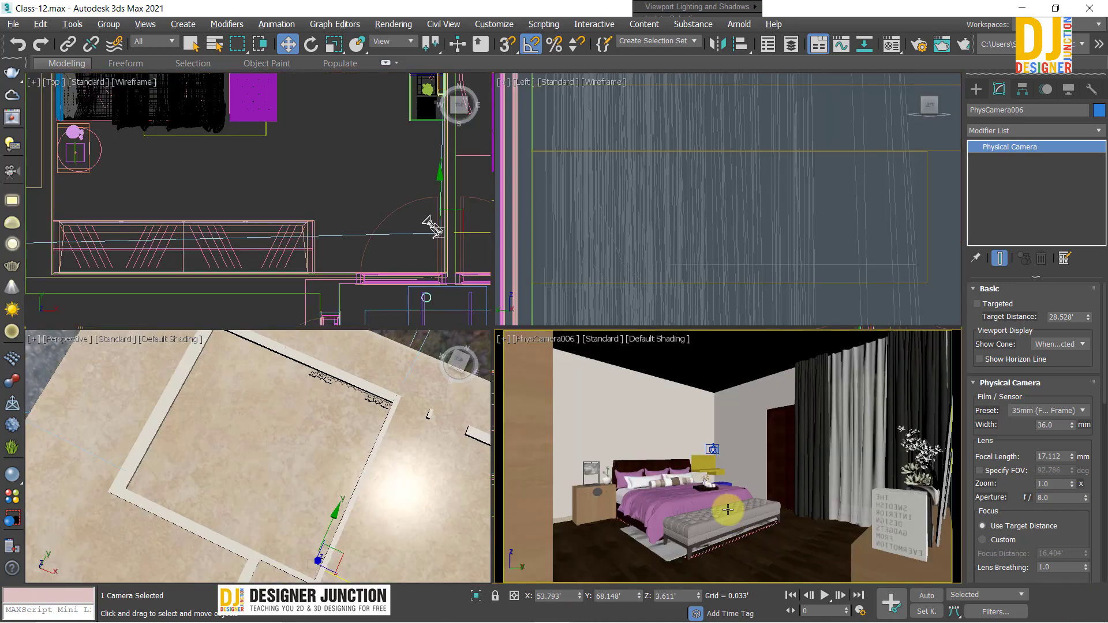
pyautogui.hotkey('alt', 'w')
pyautogui.hotkey('alt', 'w')
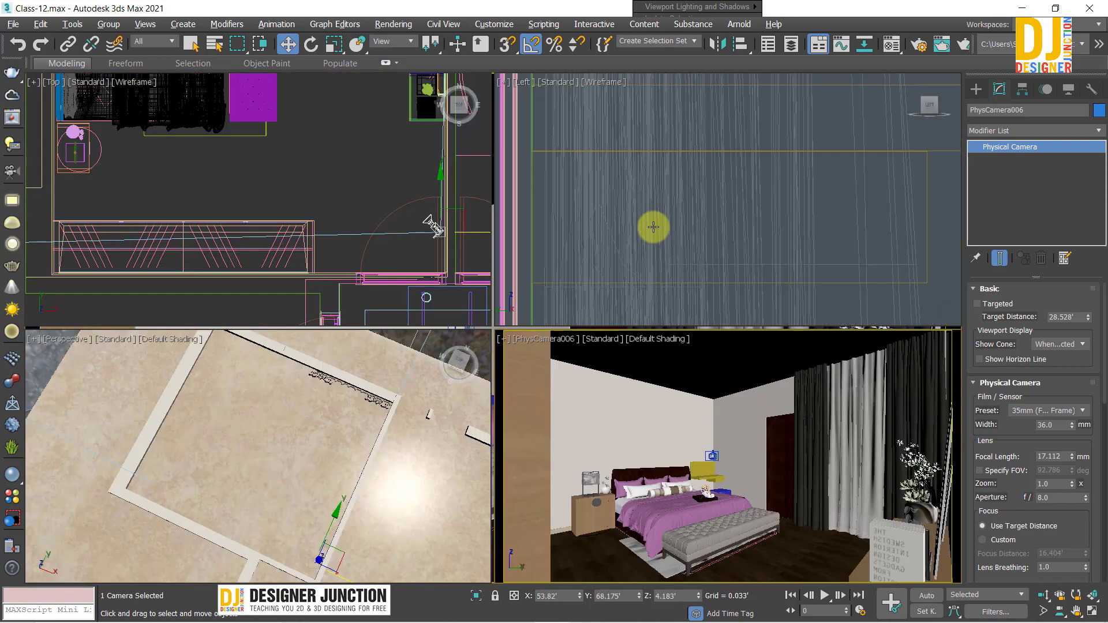
pyautogui.hotkey('alt', 'w')
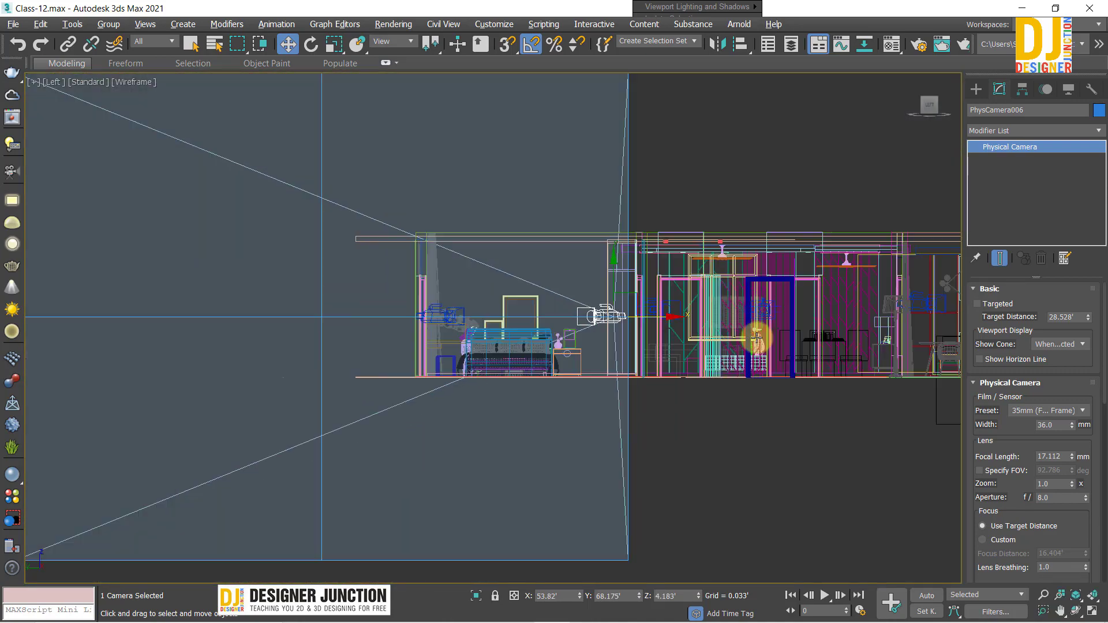
pyautogui.moveTo(756, 338); pyautogui.dragTo(457, 296, button='middle')
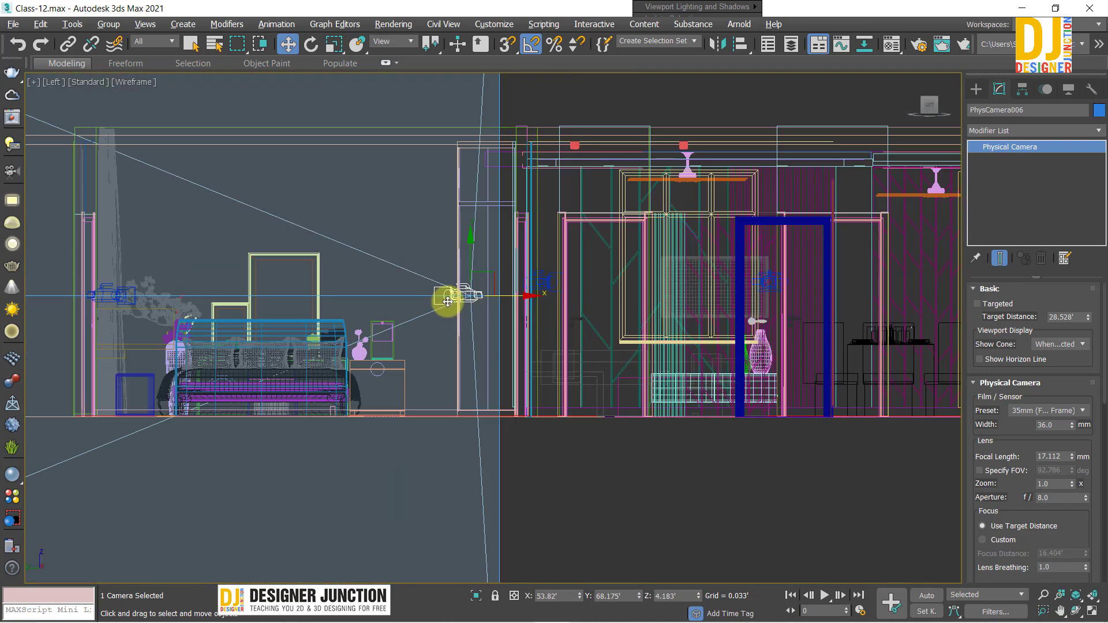
pyautogui.scroll(3, 641, 300)
pyautogui.hotkey('alt', 'w')
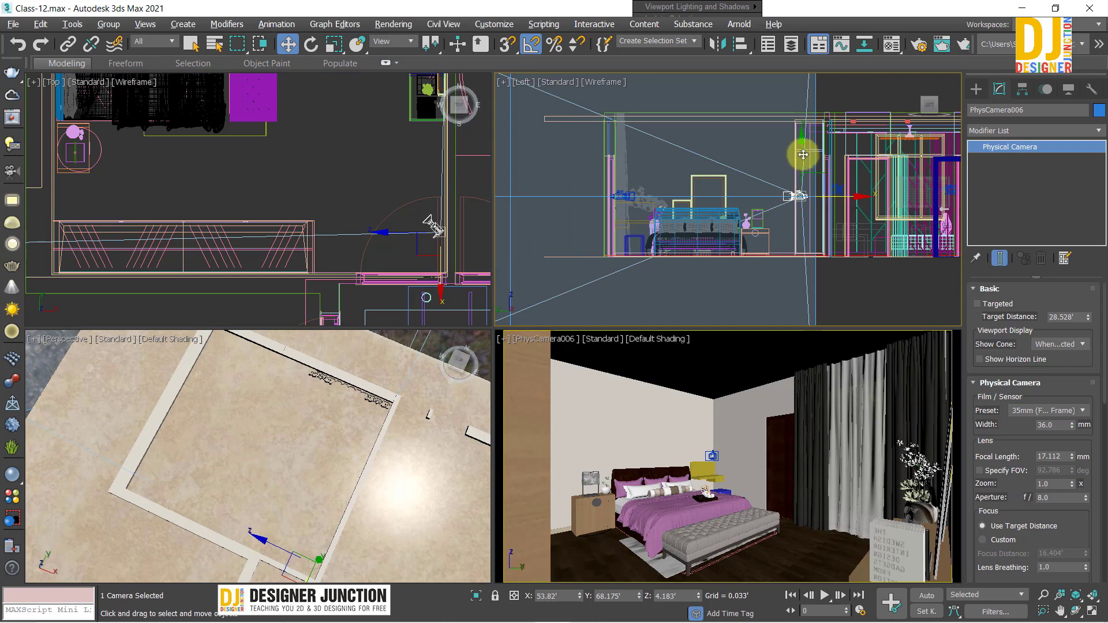
pyautogui.moveTo(799, 150); pyautogui.dragTo(805, 154)
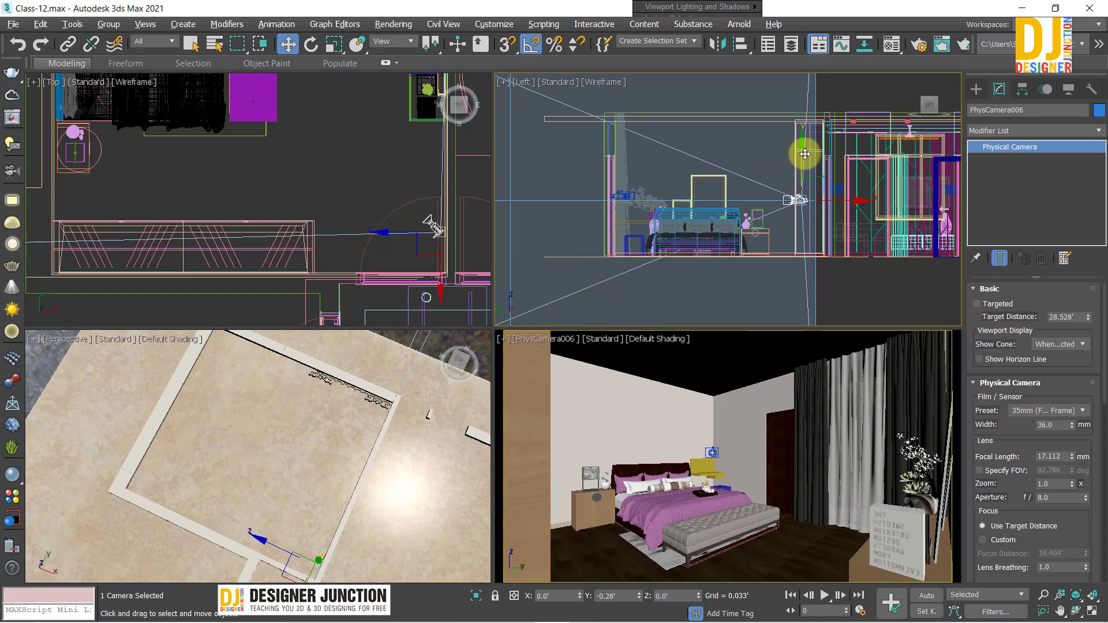
pyautogui.rightClick(774, 426)
pyautogui.hotkey('alt', 'w')
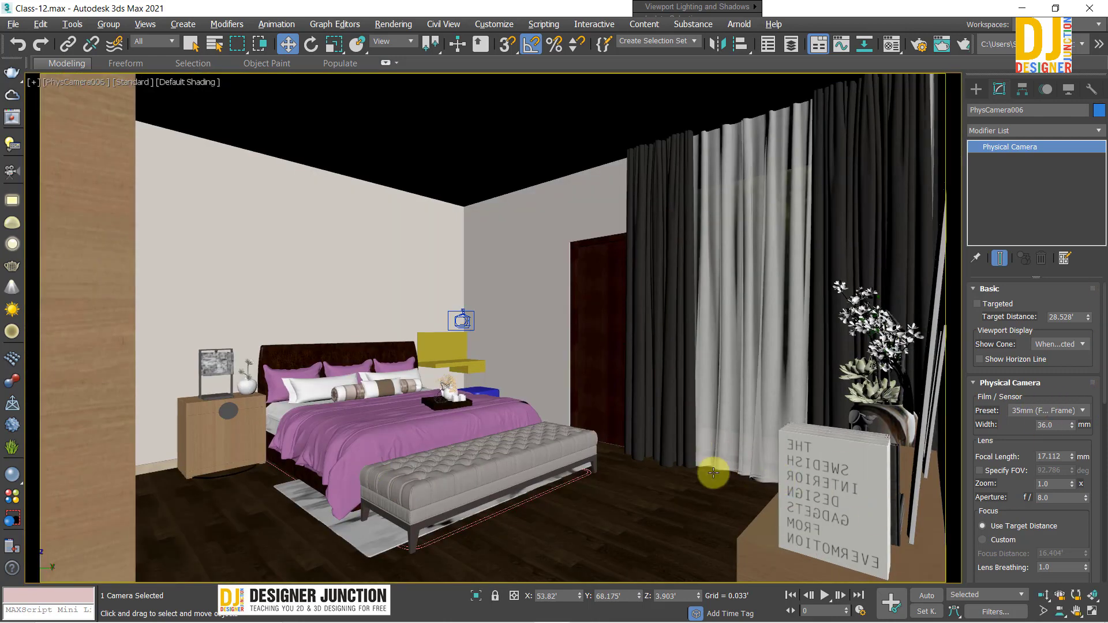
# Fit the top plan, select the corner camera and look through it
pyautogui.press('t')
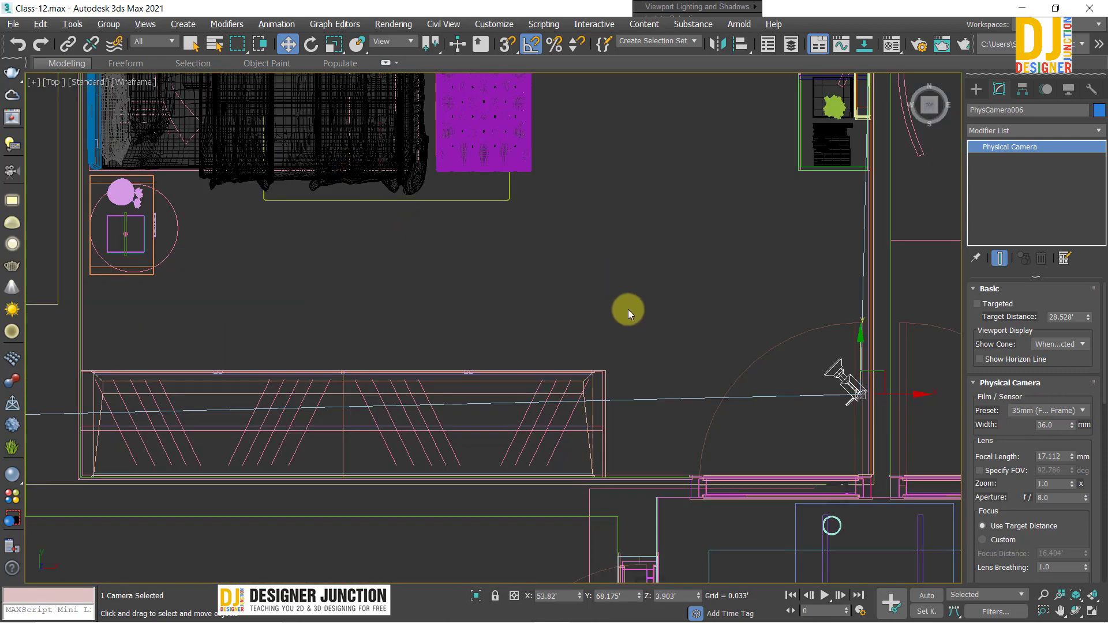
pyautogui.click(628, 312)
pyautogui.press('z')
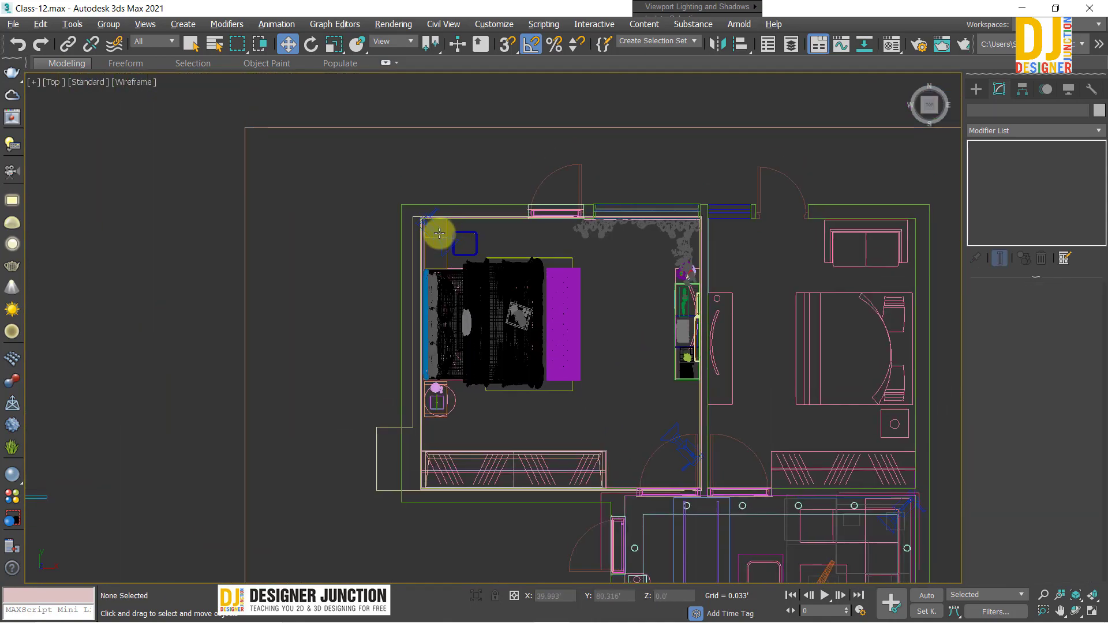
pyautogui.click(439, 234)
pyautogui.scroll(2, 568, 339)
pyautogui.scroll(2, 759, 452)
pyautogui.press('c')
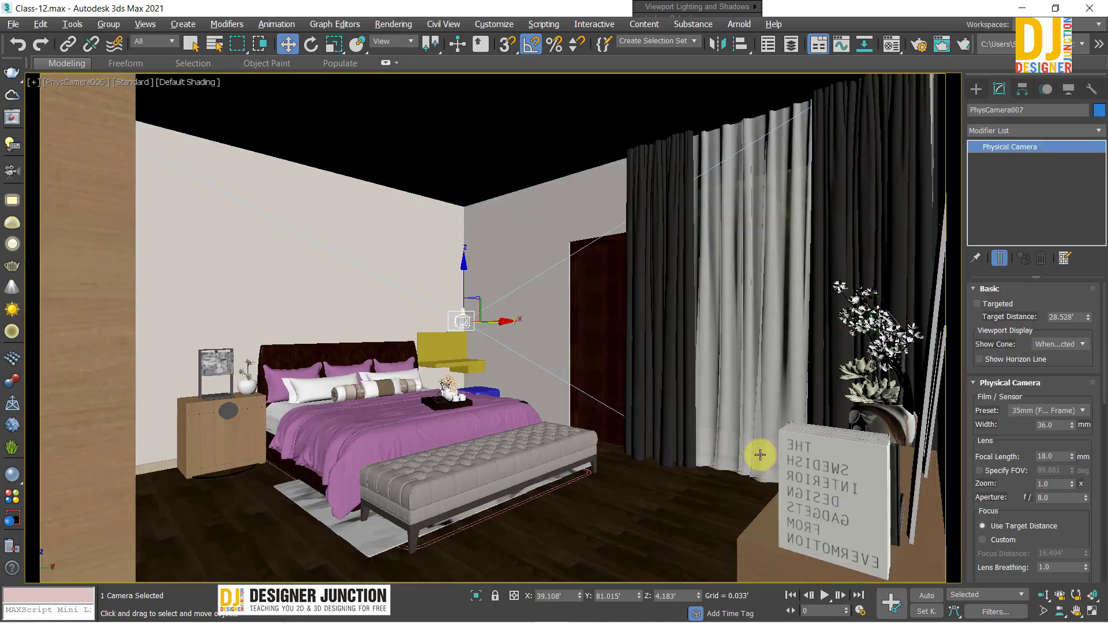
pyautogui.press('c')
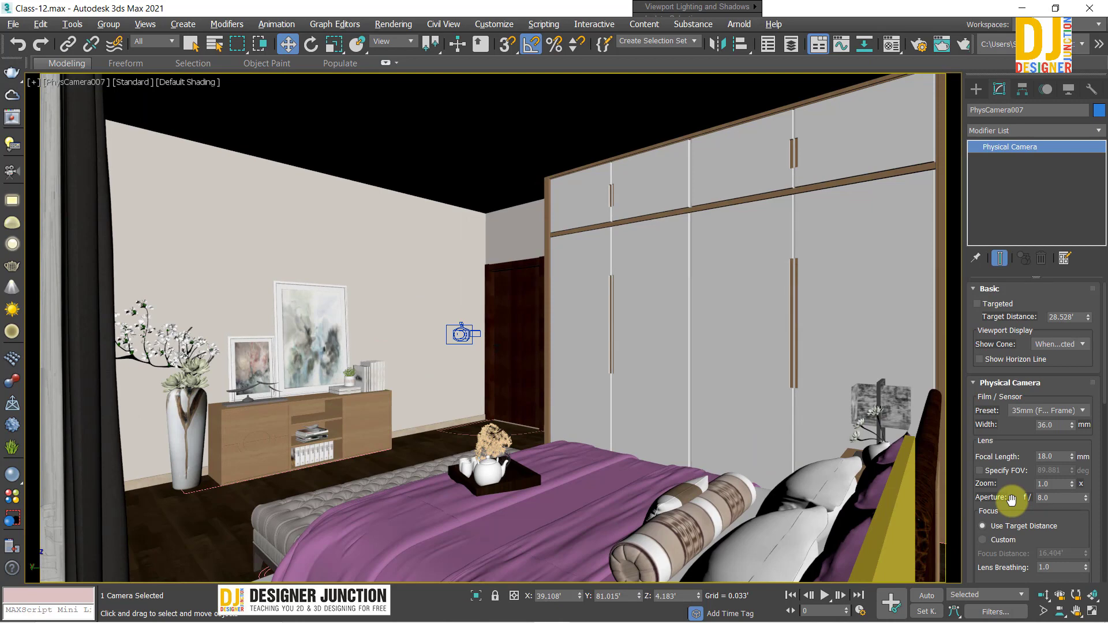
# Switch between the four-view layout, top plan and PhysCamera007 view to compare framing
pyautogui.hotkey('alt', 'w')
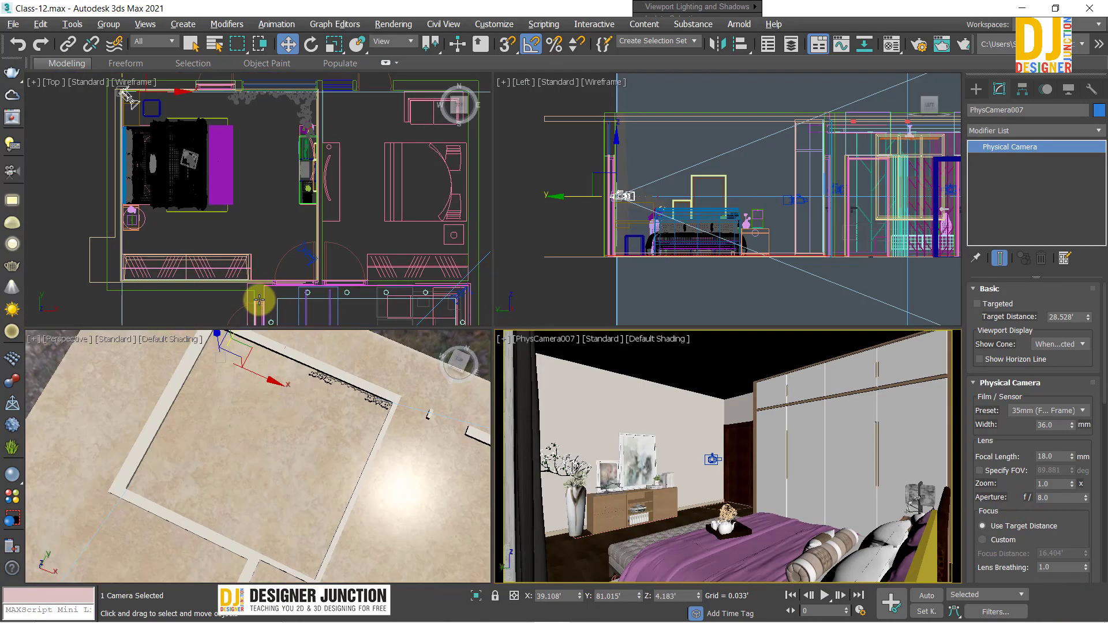
pyautogui.rightClick(254, 312)
pyautogui.hotkey('alt', 'w')
pyautogui.click(471, 378)
pyautogui.hotkey('alt', 'w')
pyautogui.rightClick(836, 448)
pyautogui.hotkey('alt', 'w')
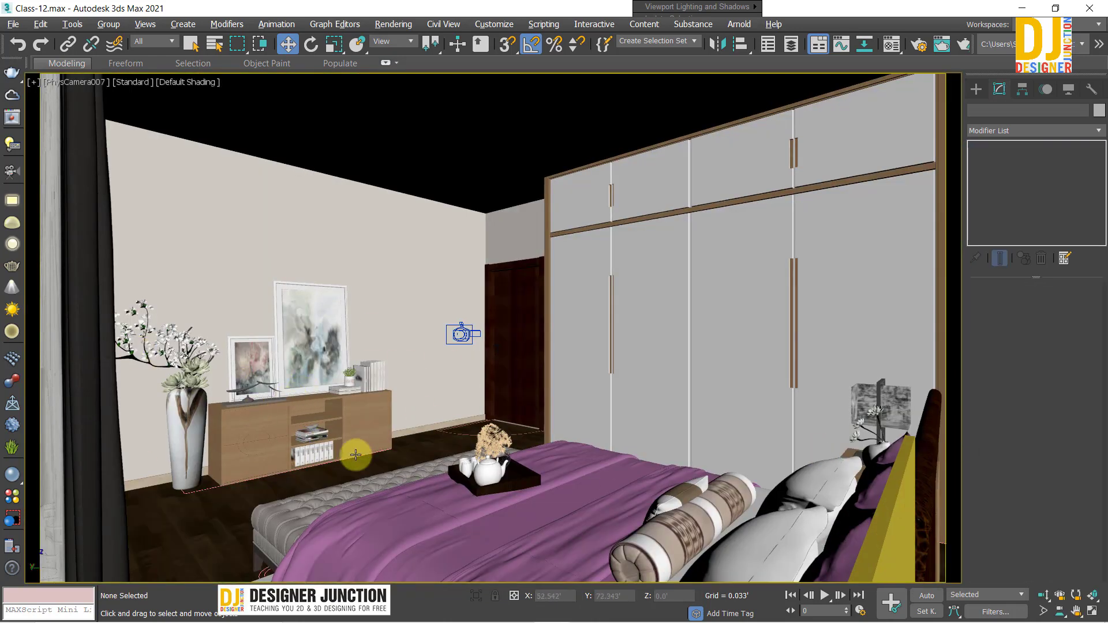
pyautogui.press('t')
pyautogui.press('c')
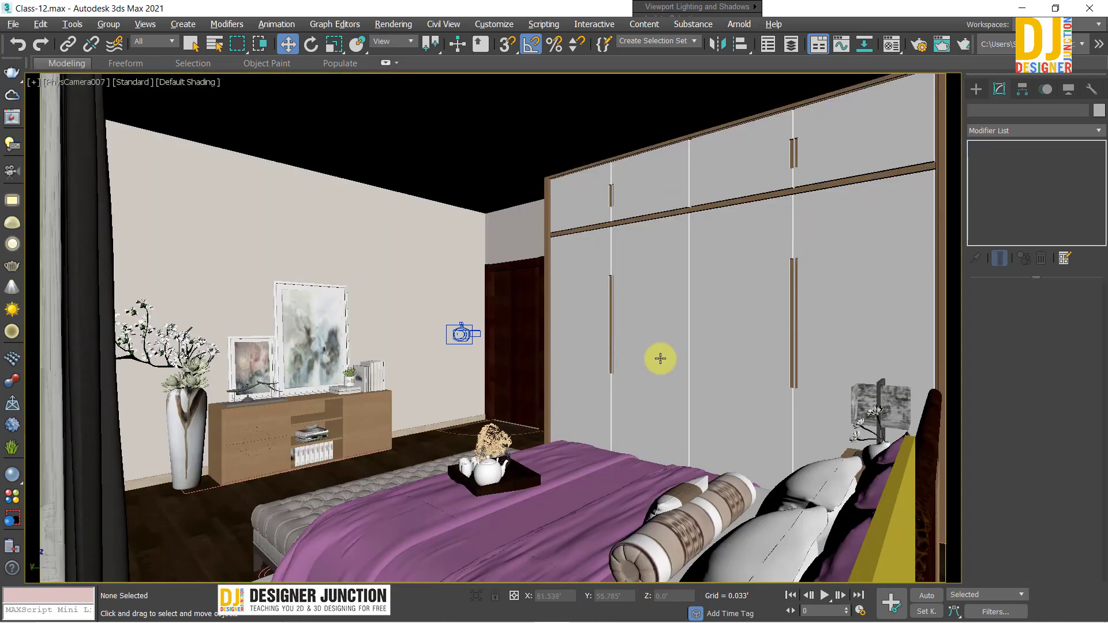
pyautogui.hotkey('alt', 'w')
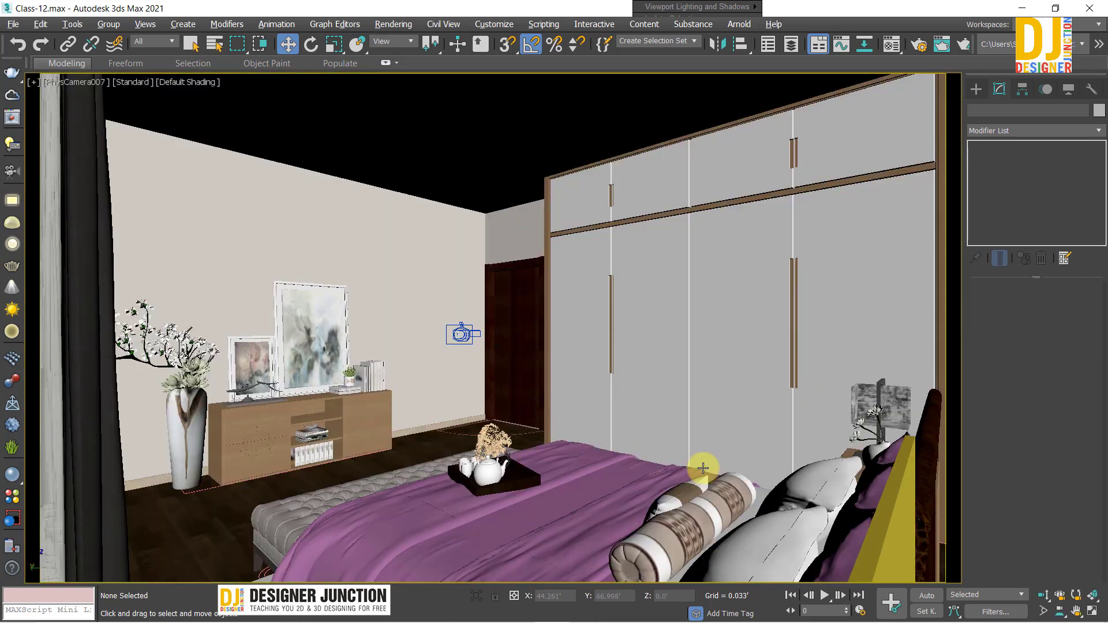
pyautogui.hotkey('alt', 'w')
# Select PhysCamera006, view through it full screen, and bring up the Material Editor
pyautogui.hotkey('alt', 'w')
pyautogui.click(374, 205)
pyautogui.hotkey('alt', 'w')
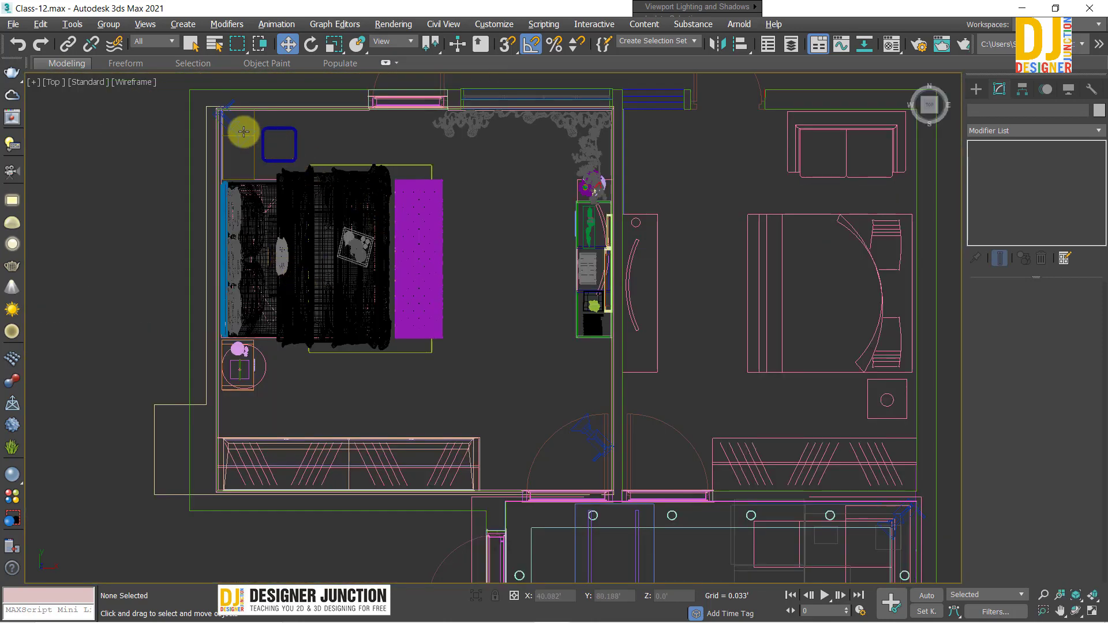
pyautogui.click(237, 124)
pyautogui.click(594, 442)
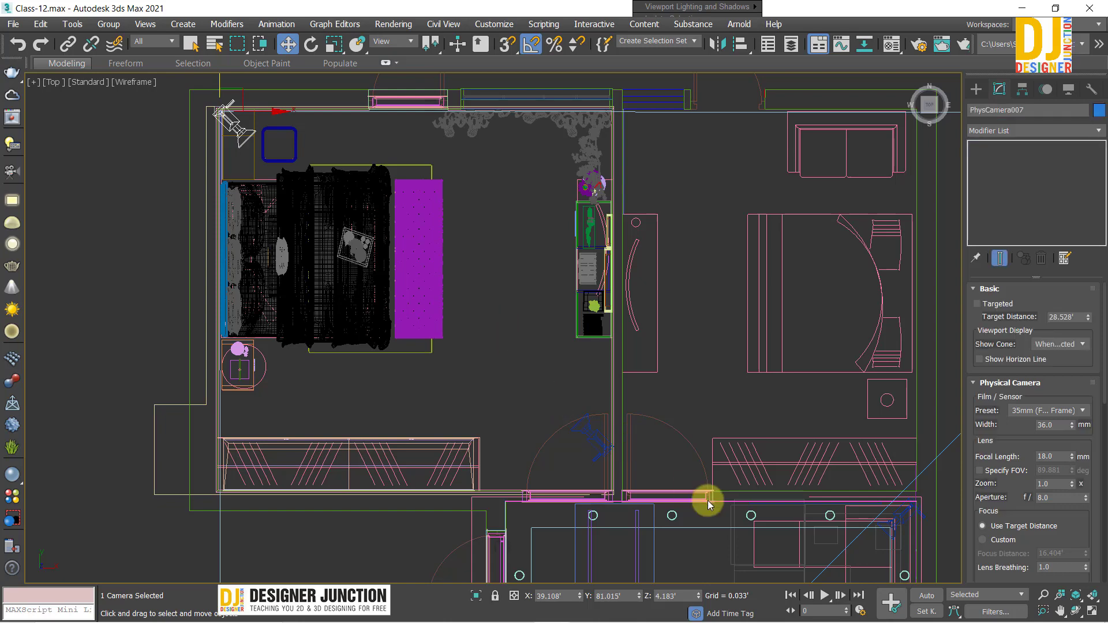
pyautogui.hotkey('alt', 'w')
pyautogui.click(692, 488)
pyautogui.hotkey('alt', 'w')
pyautogui.hotkey('alt', 'w')
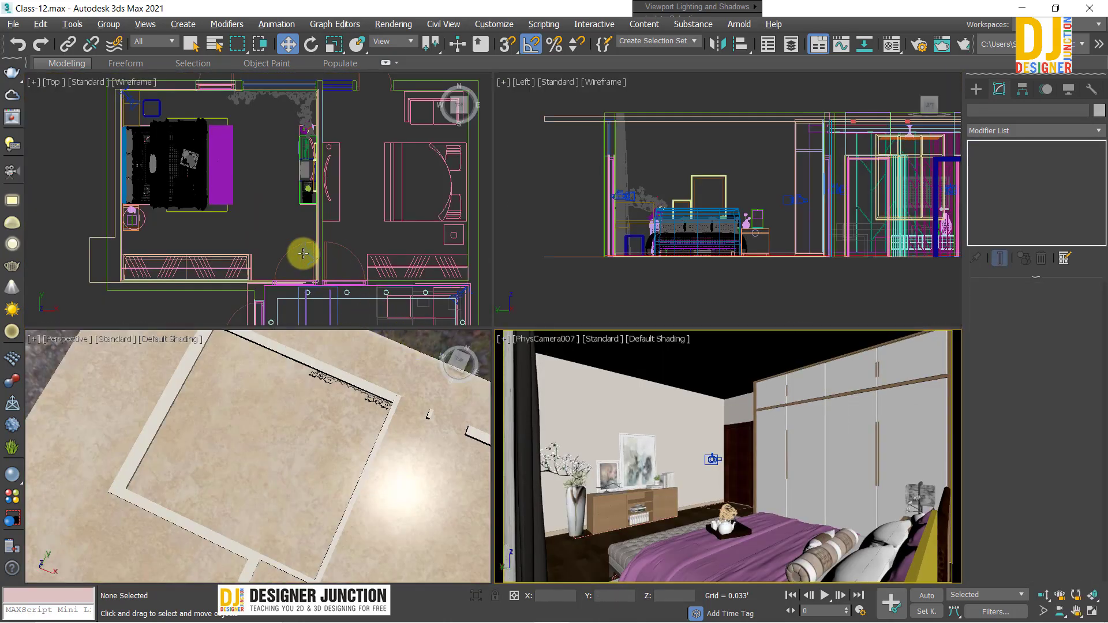
pyautogui.click(714, 459)
pyautogui.hotkey('alt', 'w')
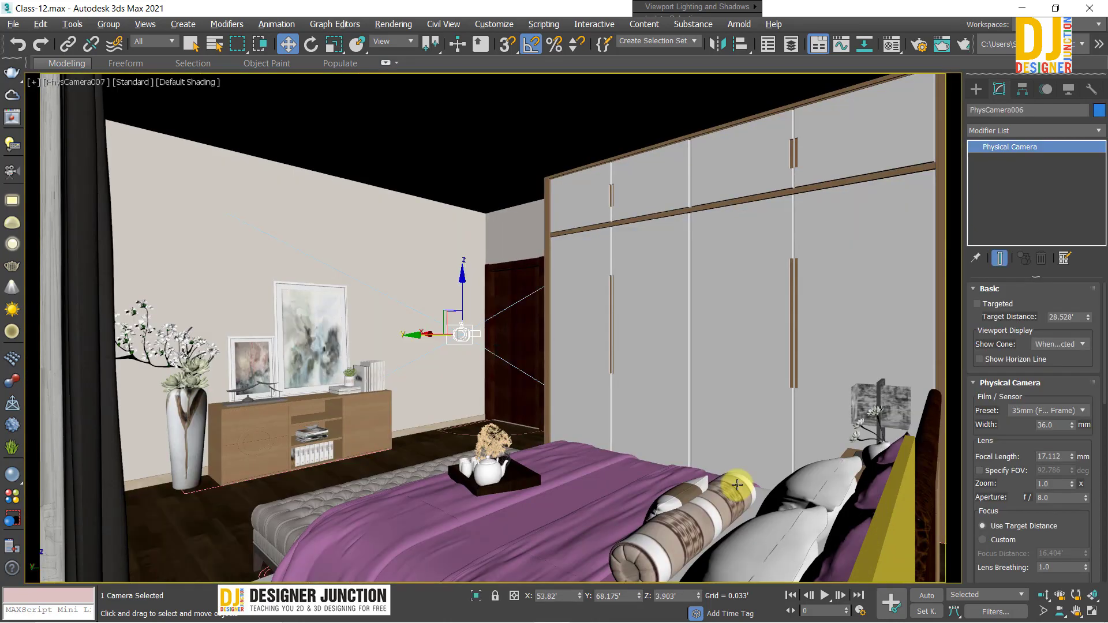
pyautogui.press('c')
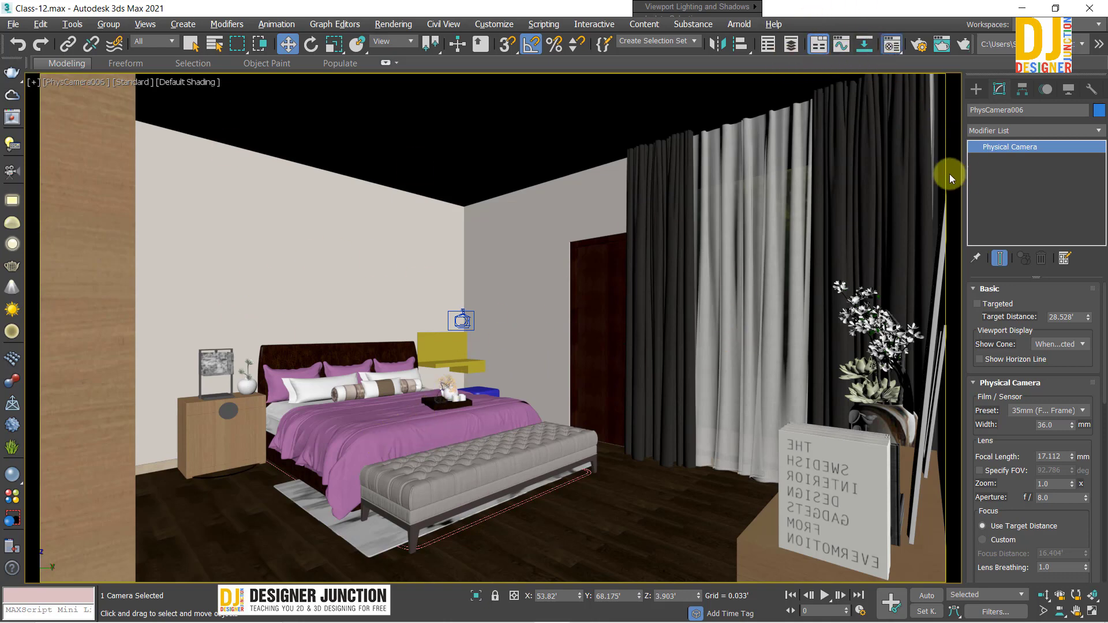
pyautogui.press('m')
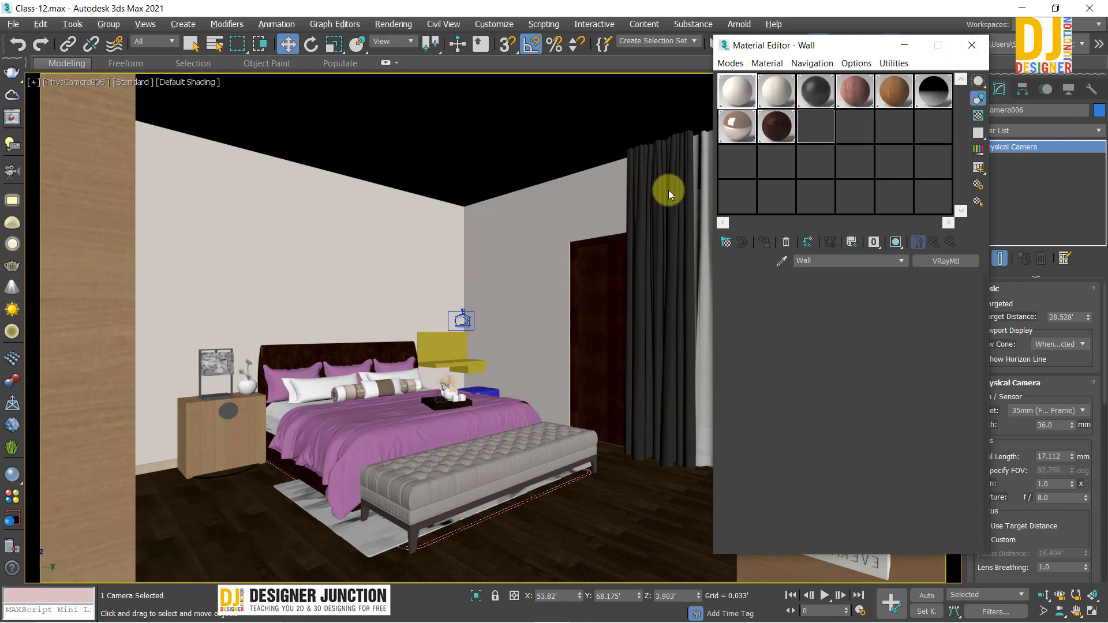
# Pick a spare material slot and eyedrop the bed's fabric material into it
pyautogui.click(750, 94)
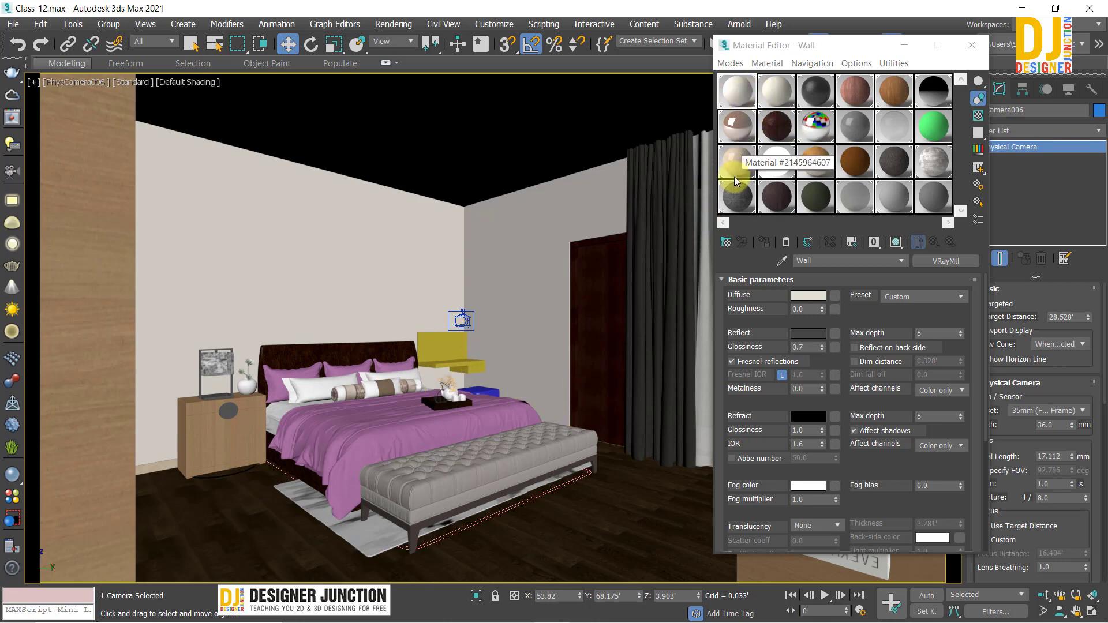
pyautogui.click(748, 105)
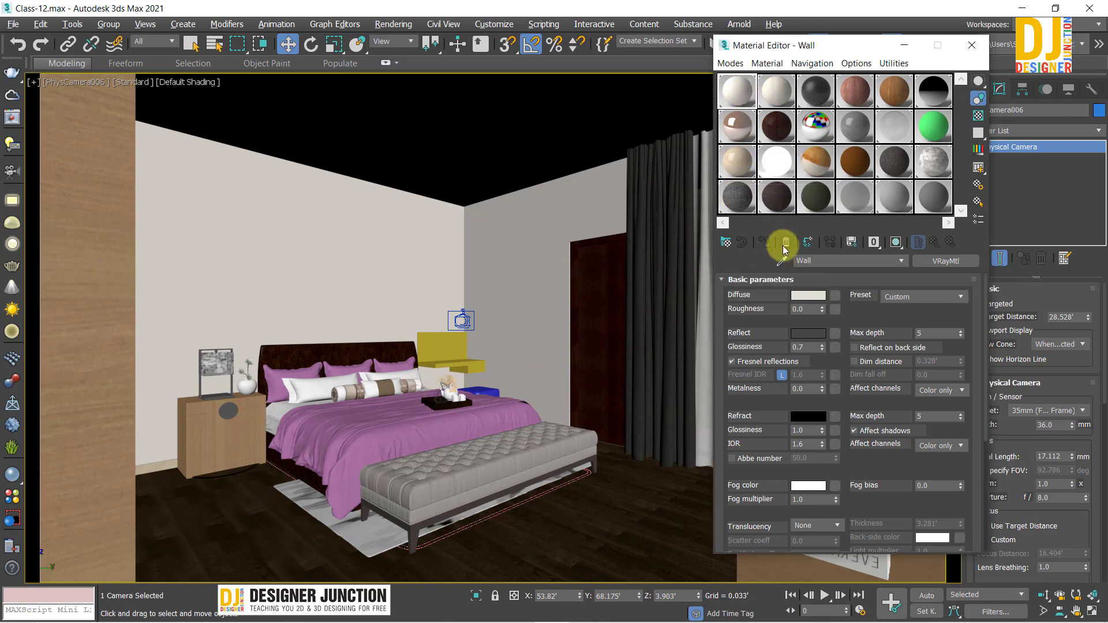
pyautogui.click(748, 206)
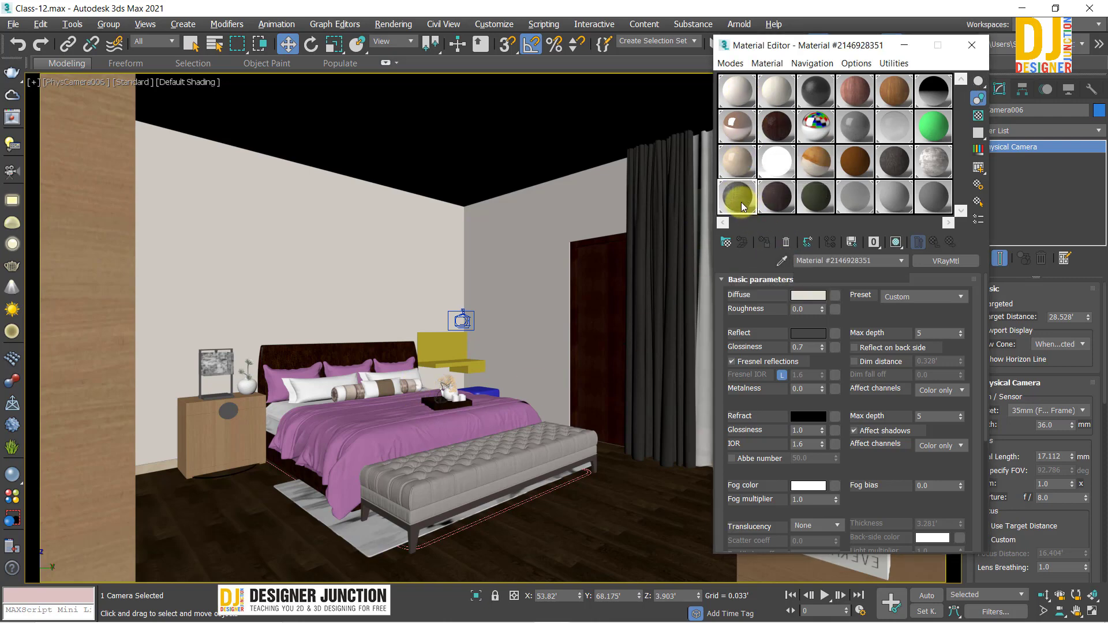
pyautogui.click(780, 263)
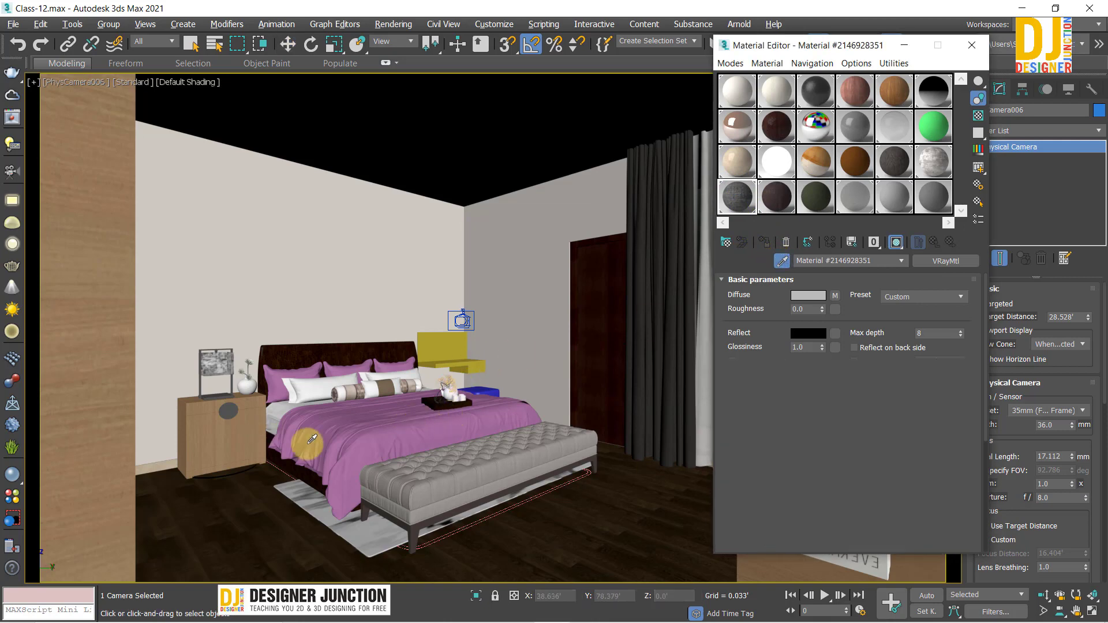
pyautogui.moveTo(846, 302); pyautogui.dragTo(860, 514)
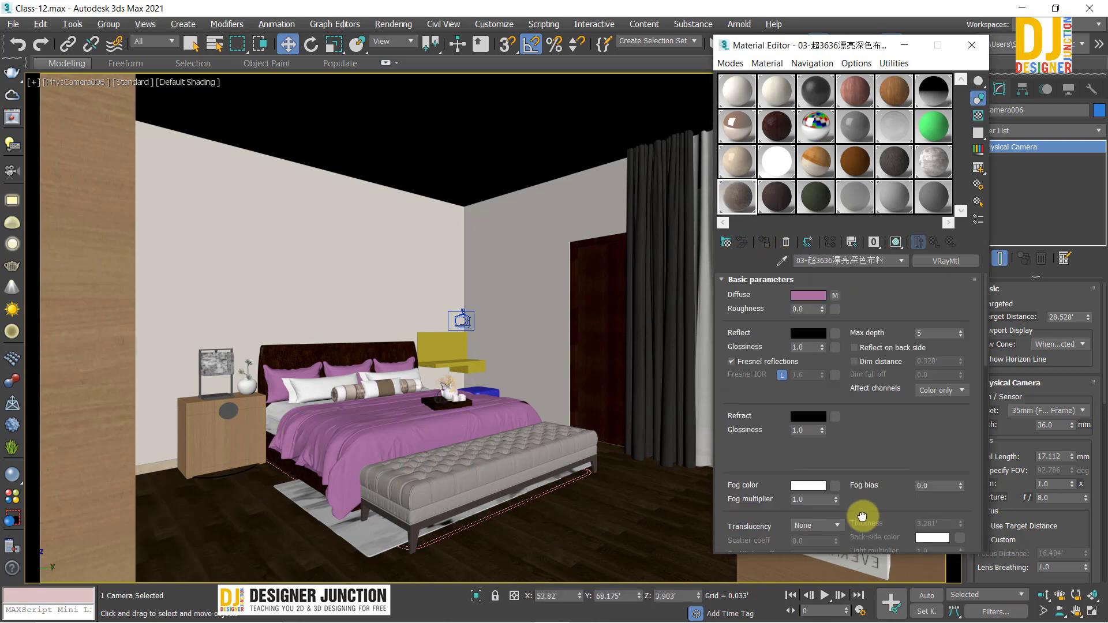
# Open the fabric's Falloff diffuse map, then its second Composite map #216
pyautogui.click(835, 295)
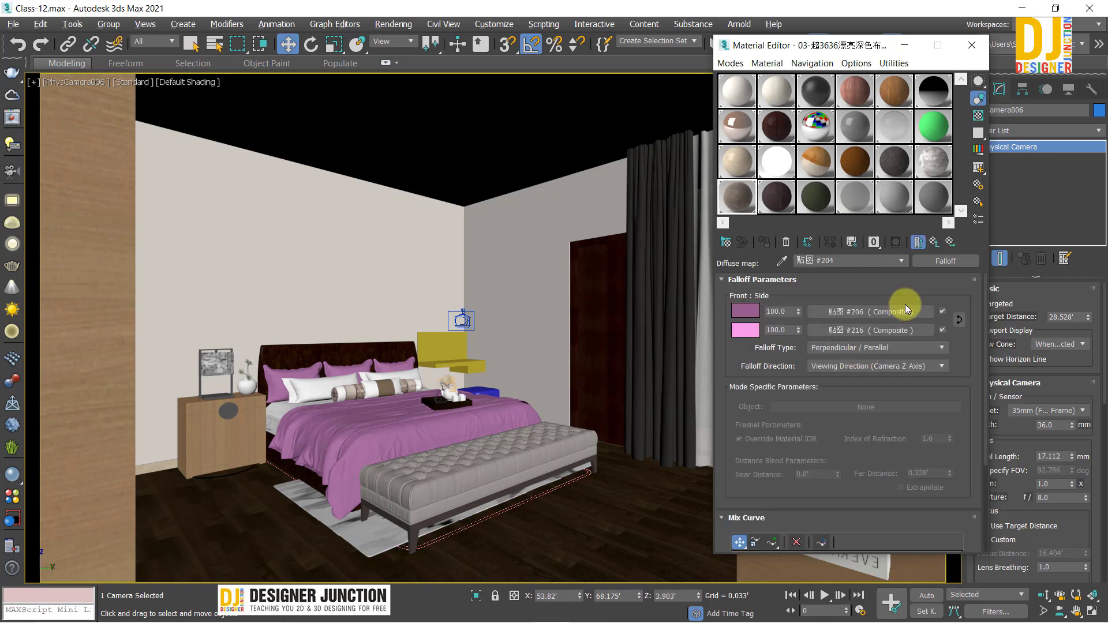
pyautogui.click(934, 243)
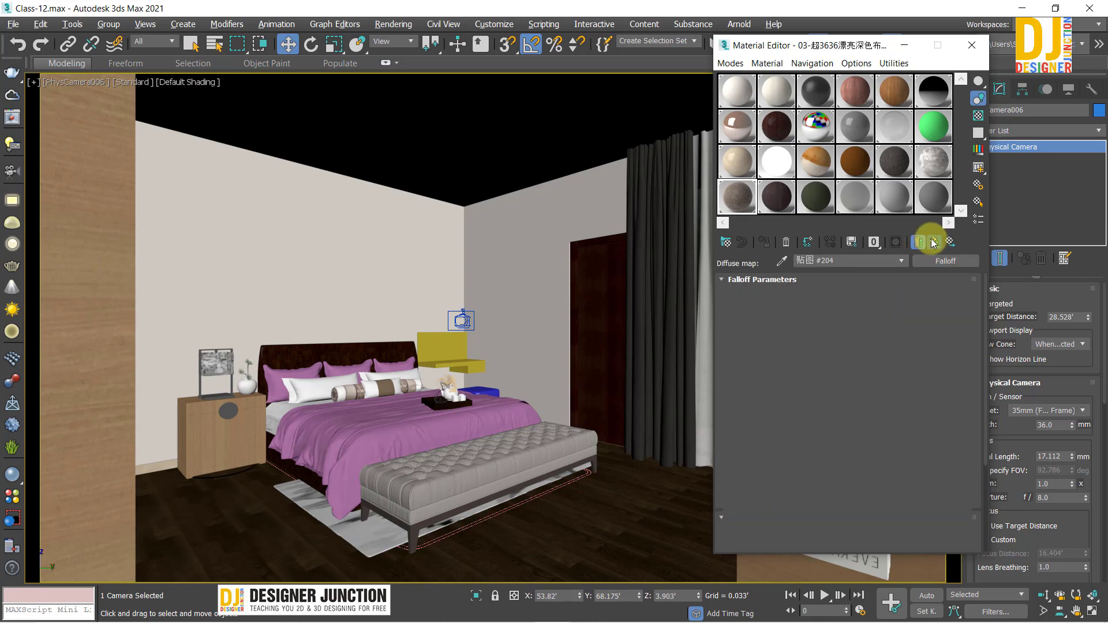
pyautogui.click(836, 297)
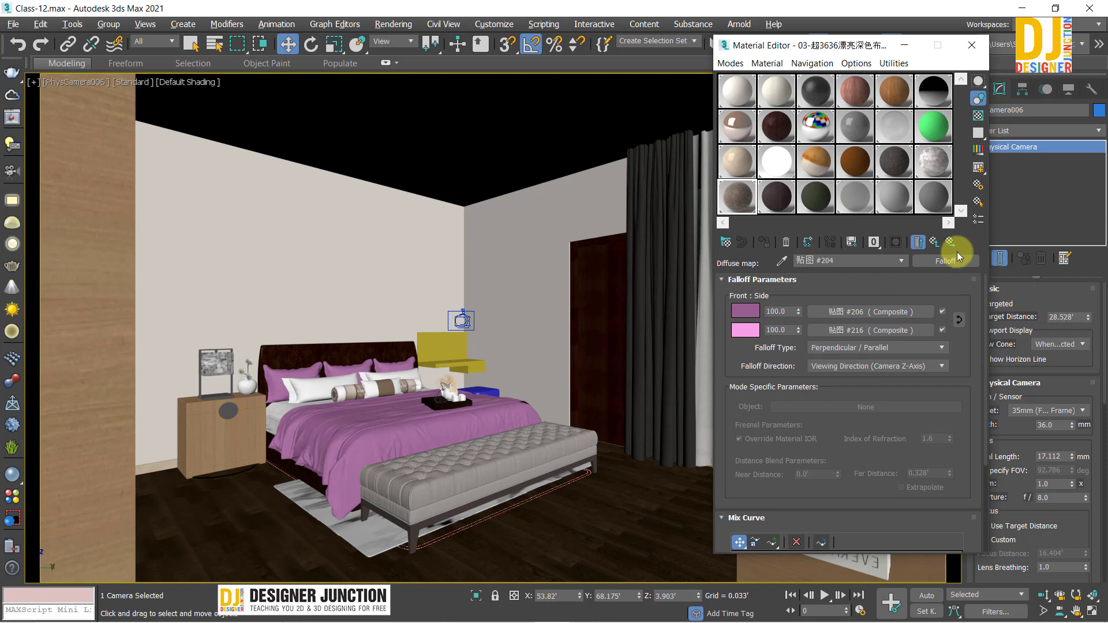
pyautogui.click(877, 314)
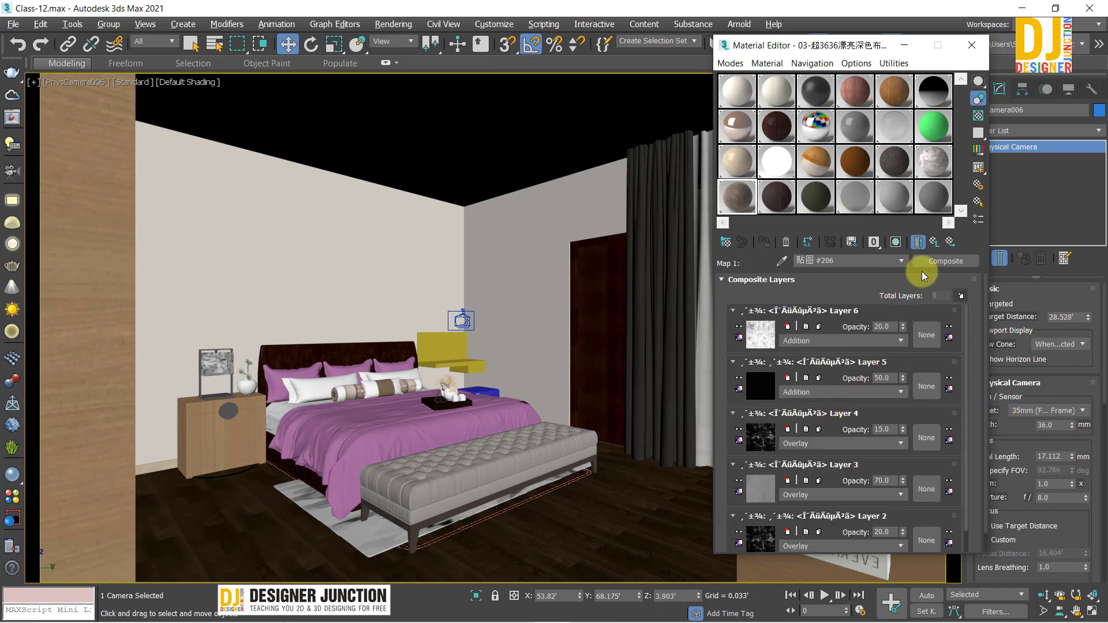
pyautogui.click(919, 242)
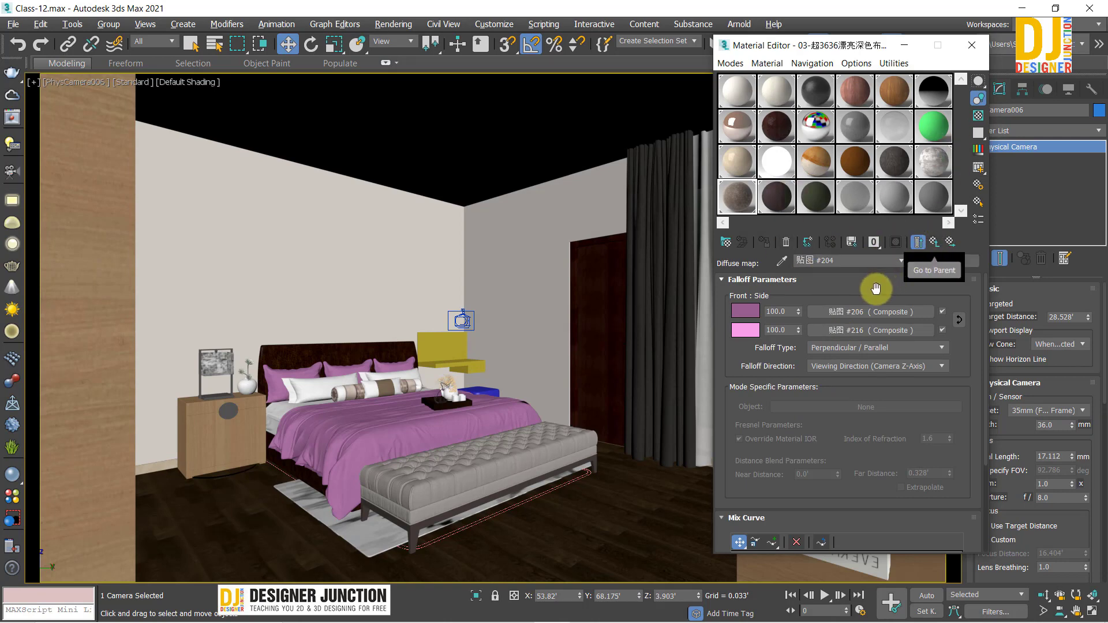
pyautogui.click(862, 330)
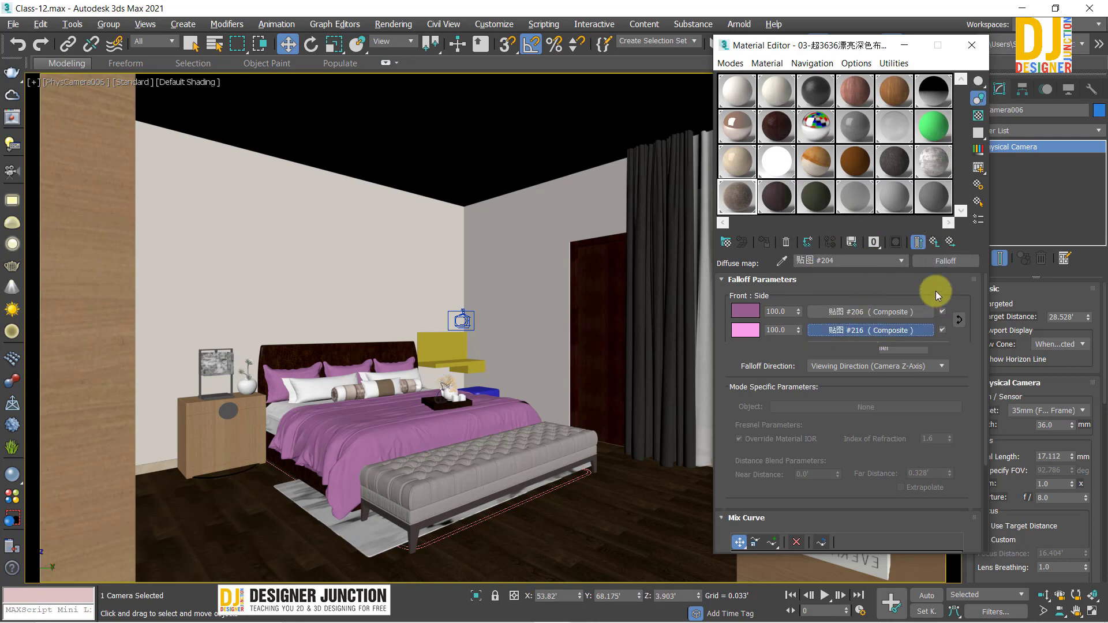
# Enable Show Shaded Material in Viewport on the Composite maps and Show End Result on the fabric
pyautogui.click(898, 247)
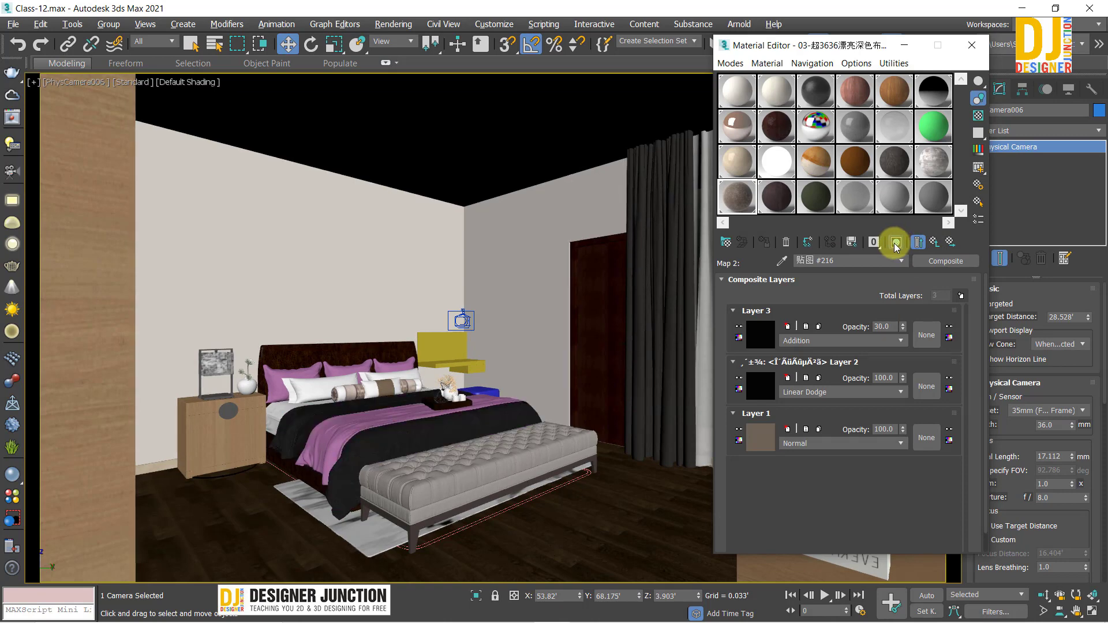
pyautogui.click(934, 245)
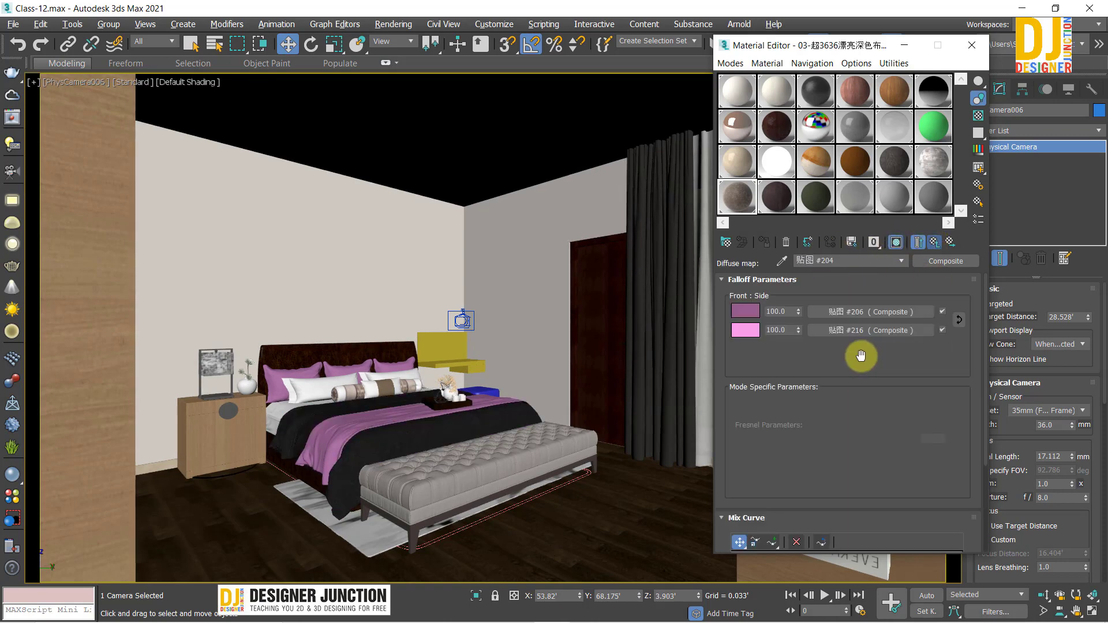
pyautogui.click(861, 314)
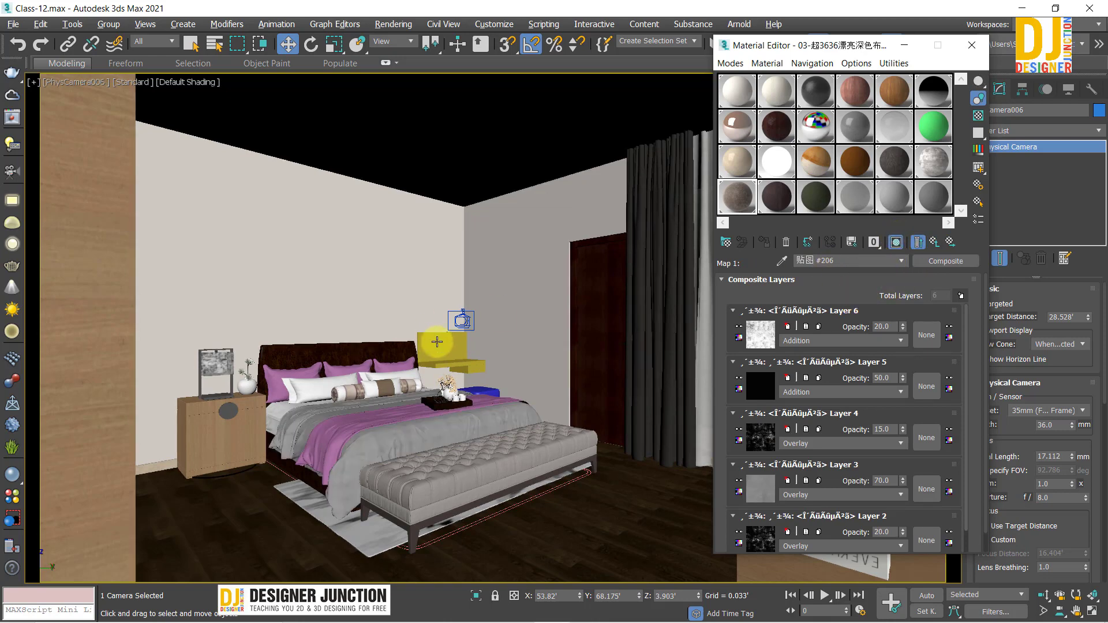
pyautogui.click(923, 246)
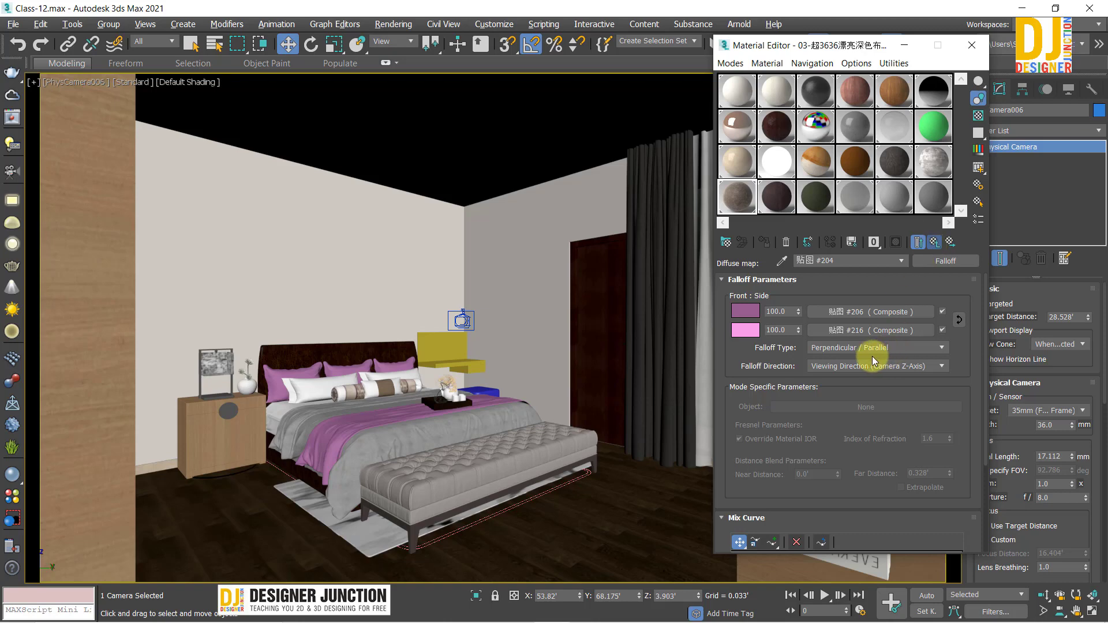
pyautogui.press('Up')
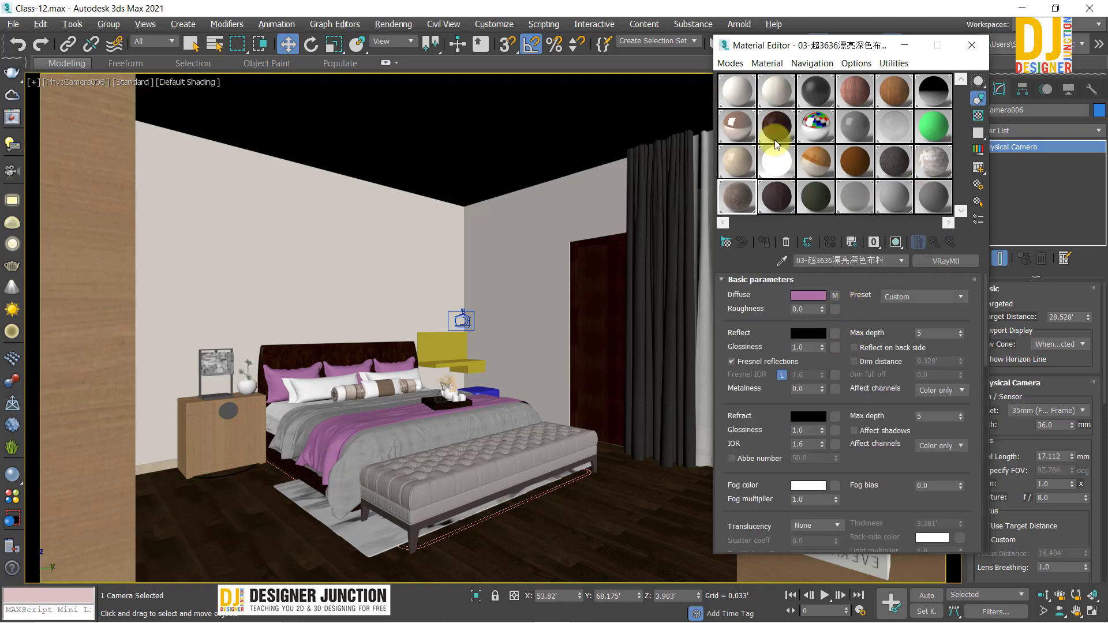
pyautogui.click(890, 236)
pyautogui.write('Wall')
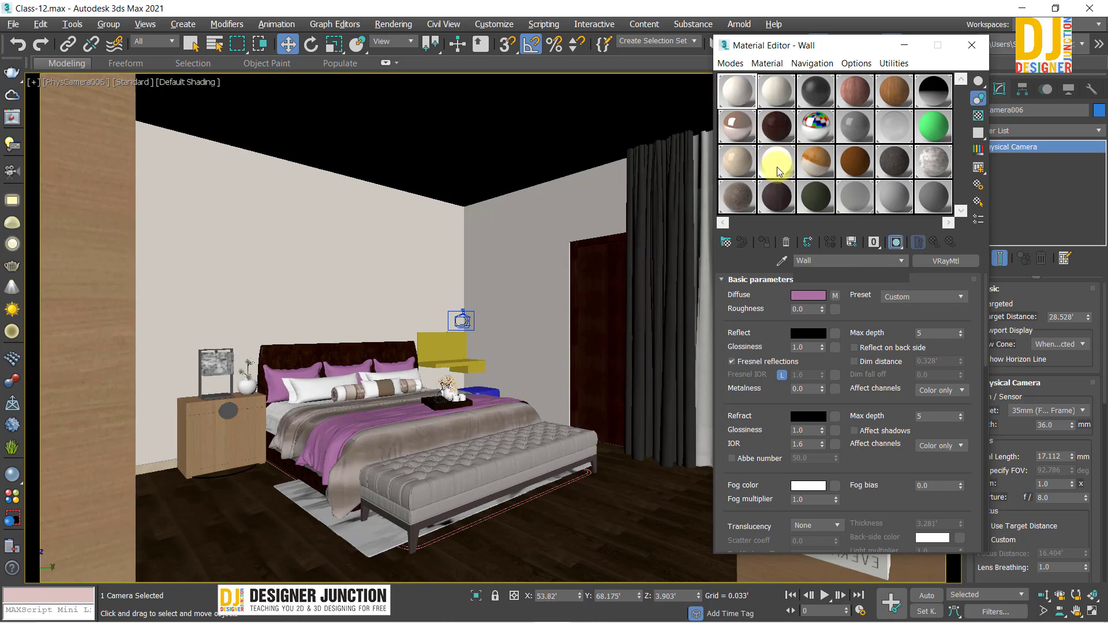
# Make the Wall material current again and keep PhysCamera007 selected
pyautogui.moveTo(776, 115); pyautogui.dragTo(746, 80)
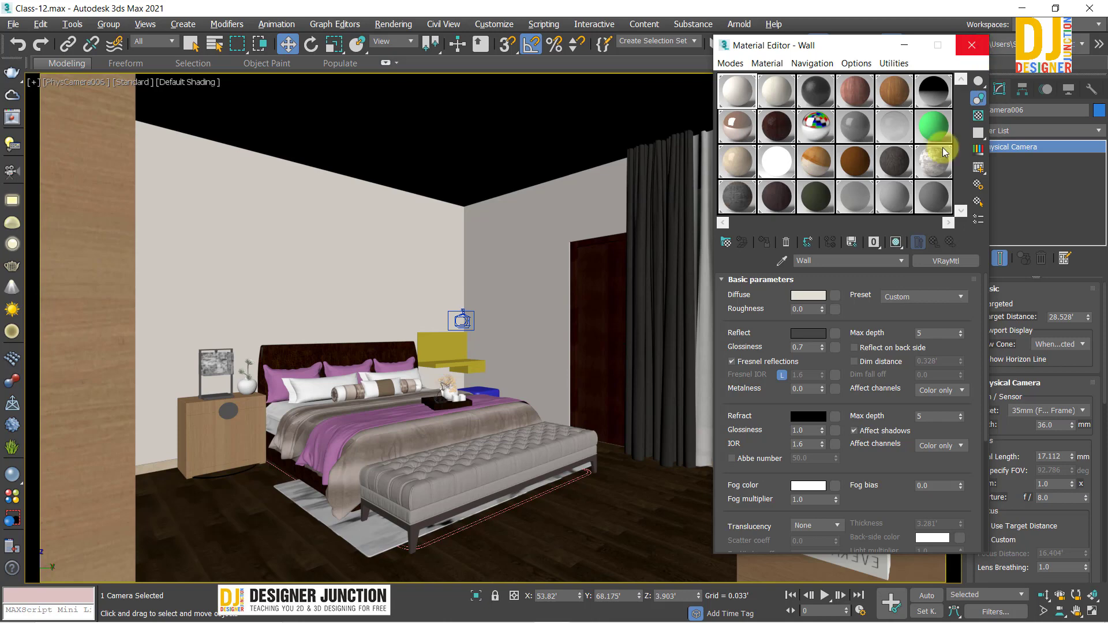
pyautogui.click(708, 312)
pyautogui.hotkey('ctrl', 'z')
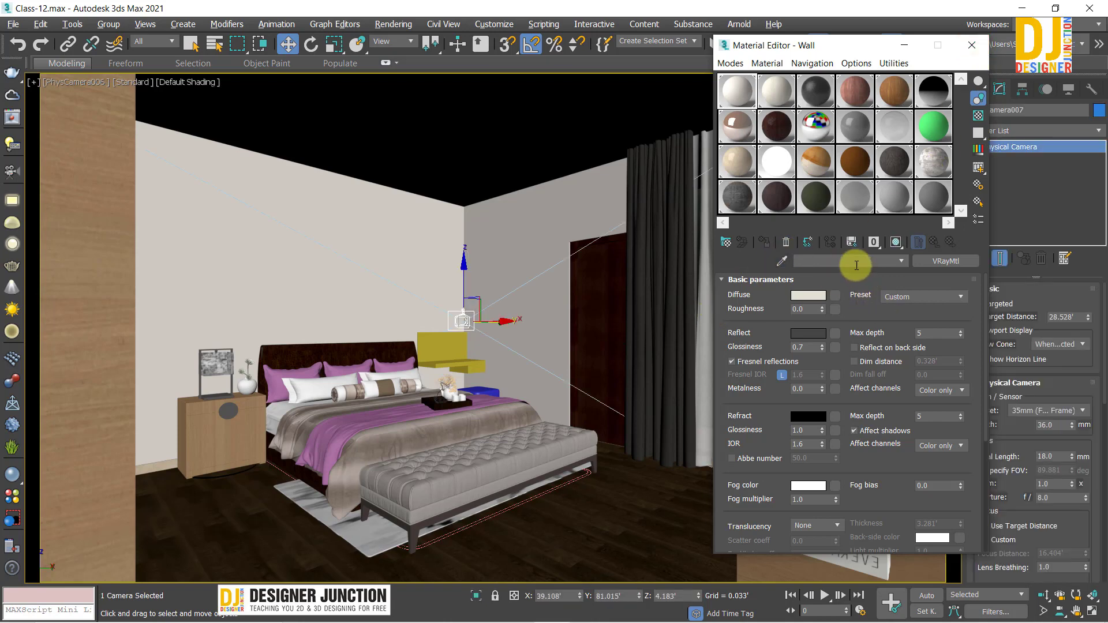
# Eyedrop the bed group's fabric, check its Falloff map, return to Wall and close the editor
pyautogui.click(430, 431)
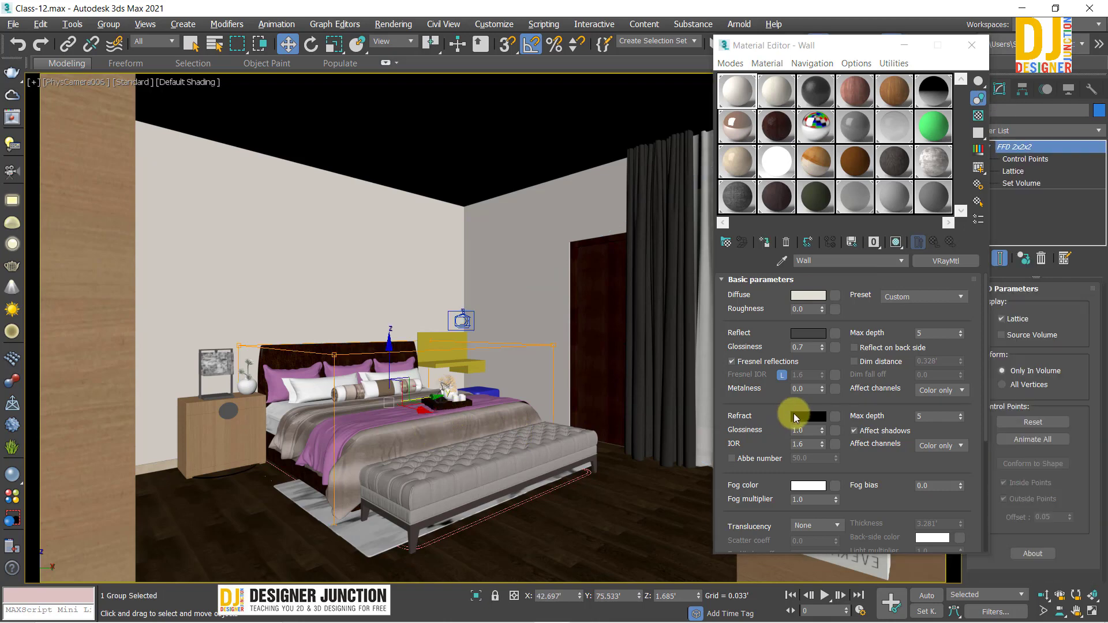
pyautogui.click(780, 264)
pyautogui.click(742, 212)
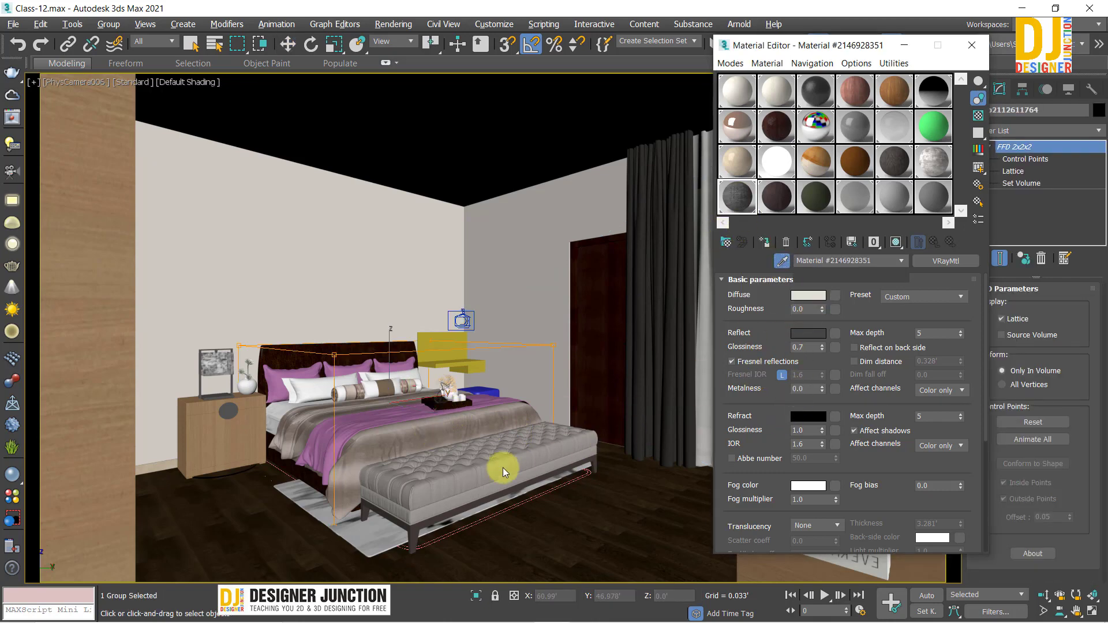
pyautogui.click(836, 296)
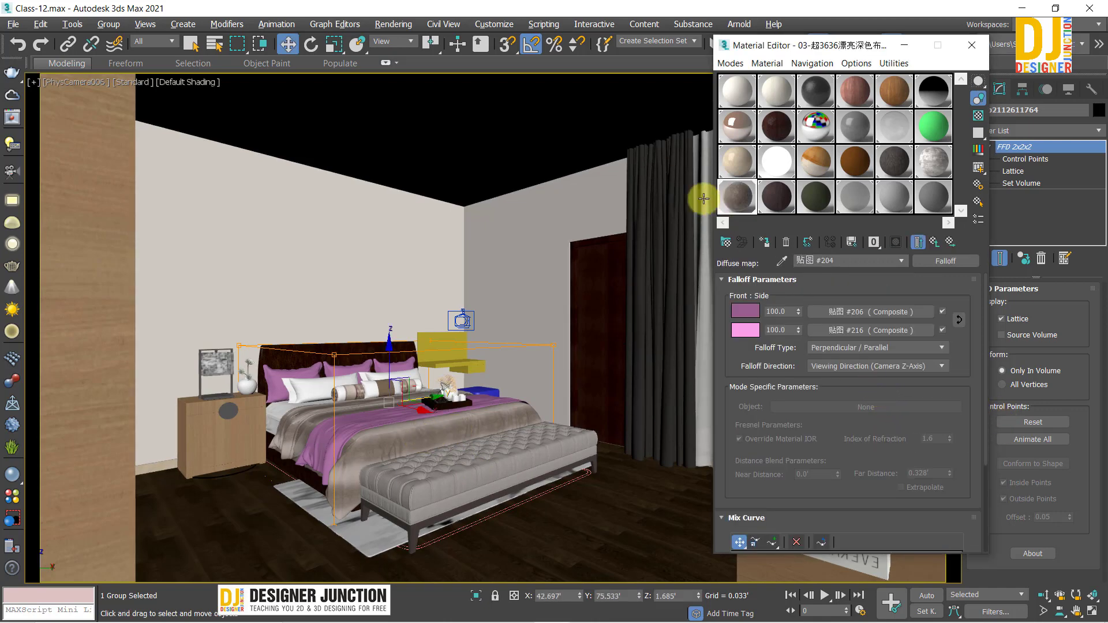
pyautogui.click(743, 98)
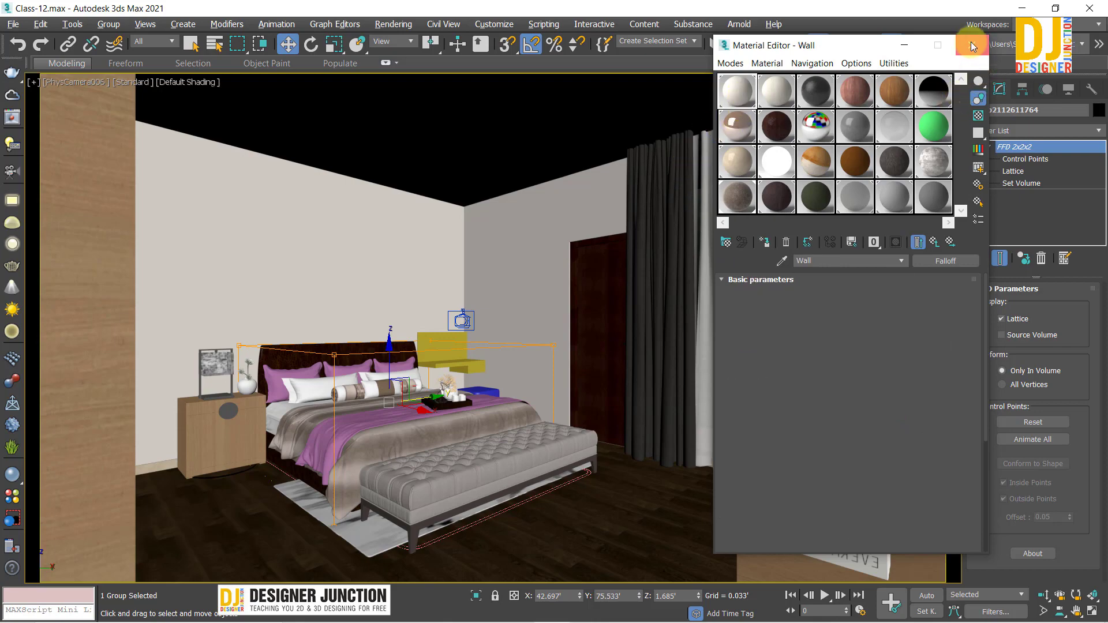
pyautogui.press('m')
pyautogui.hotkey('alt', 'w')
pyautogui.hotkey('alt', 'w')
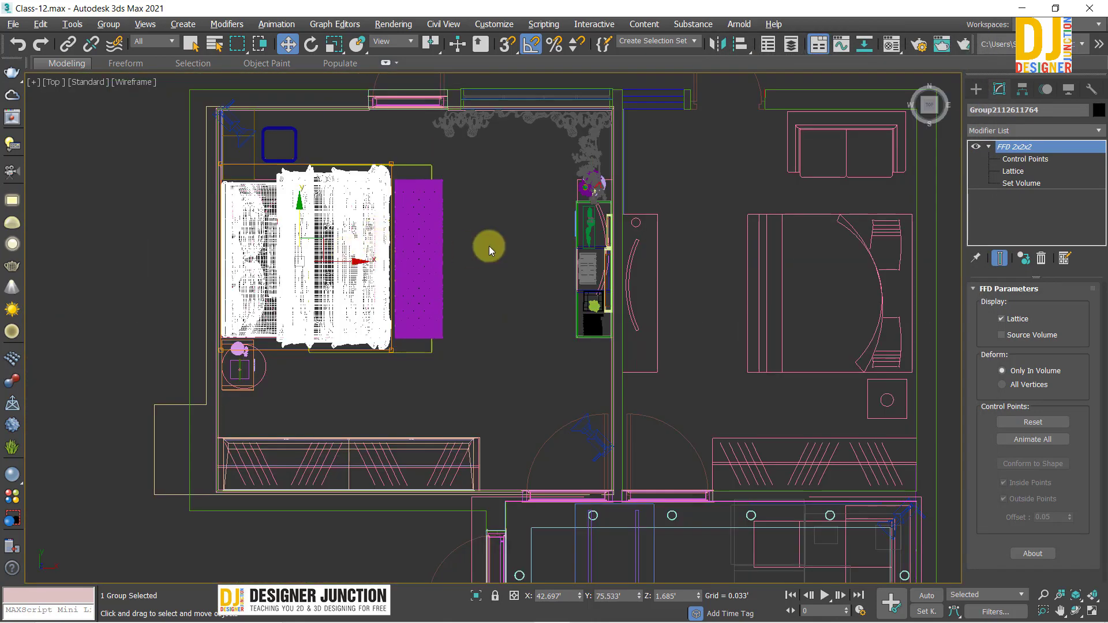
# Switch from the plan and camera views to a free Perspective view of the house
pyautogui.click(489, 246)
pyautogui.scroll(-5, 408, 297)
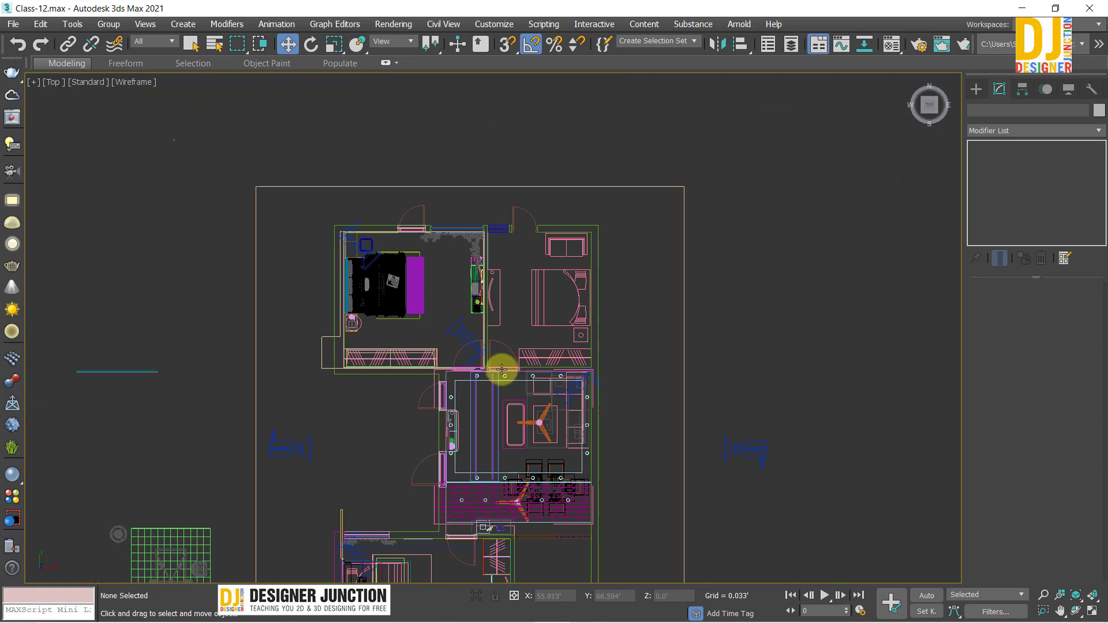
pyautogui.scroll(-4, 502, 369)
pyautogui.moveTo(502, 369); pyautogui.dragTo(520, 335, button='middle')
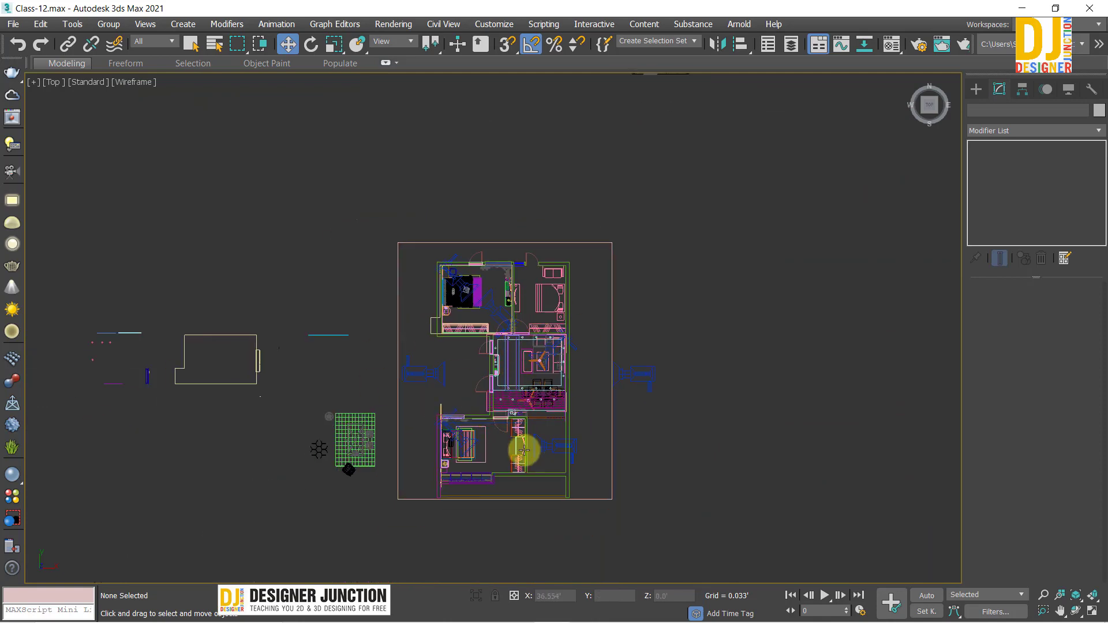
pyautogui.hotkey('alt', 'w')
pyautogui.click(519, 346)
pyautogui.hotkey('alt', 'w')
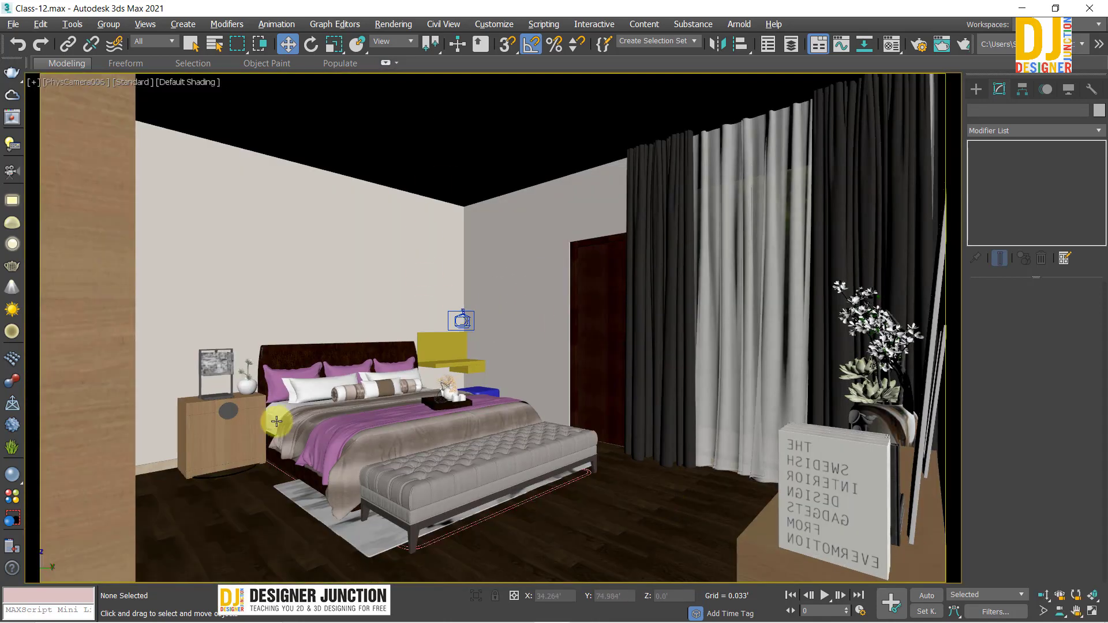
pyautogui.press('p')
pyautogui.scroll(-10, 554, 289)
pyautogui.scroll(5, 601, 254)
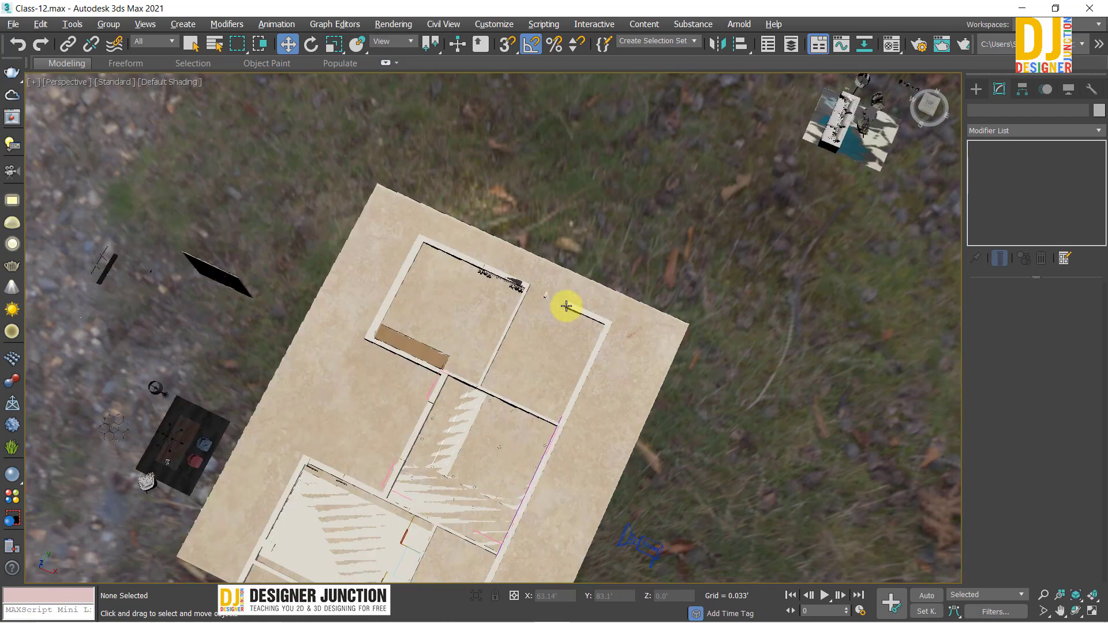
pyautogui.moveTo(566, 306)
pyautogui.keyDown('alt'); pyautogui.mouseDown(button='middle')
pyautogui.moveTo(532, 250)
pyautogui.moveTo(531, 352)
pyautogui.mouseUp(button='middle'); pyautogui.keyUp('alt')
# Hide the roof and orbit down into the bedroom
pyautogui.rightClick(531, 353)
pyautogui.moveTo(556, 307)
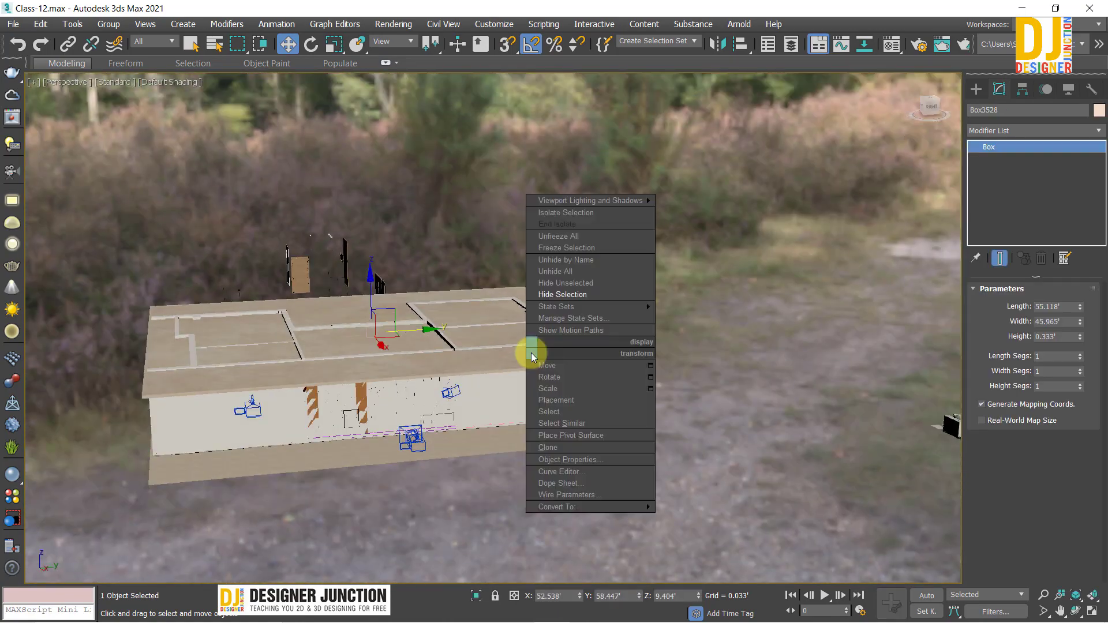
pyautogui.click(563, 295)
pyautogui.scroll(5, 542, 314)
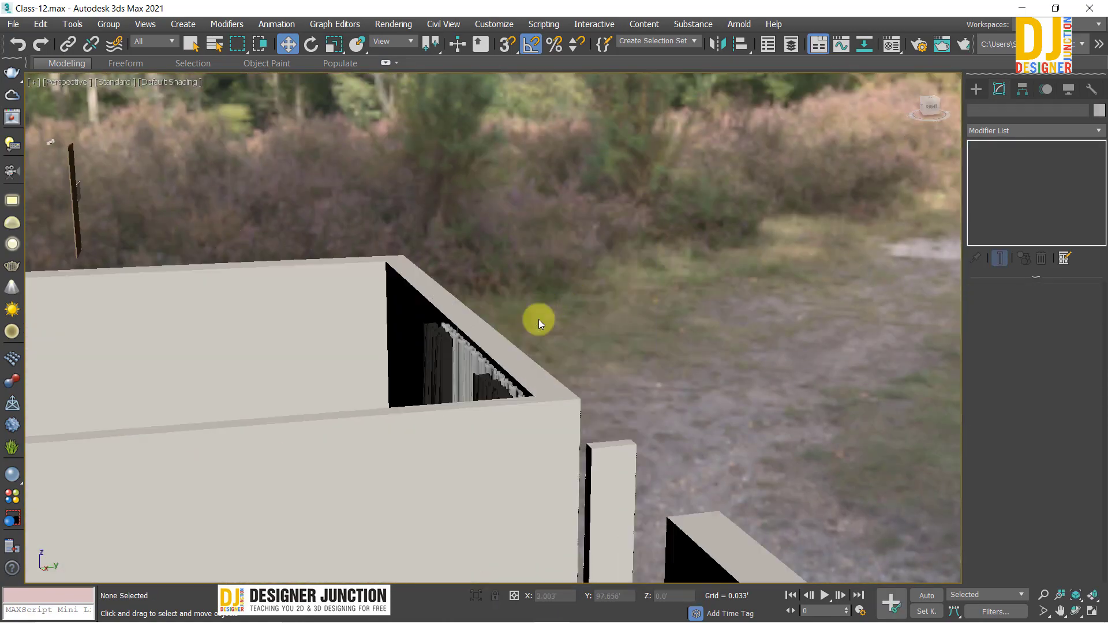
pyautogui.moveTo(537, 316)
pyautogui.keyDown('alt'); pyautogui.mouseDown(button='middle')
pyautogui.moveTo(379, 326)
pyautogui.moveTo(653, 319)
pyautogui.mouseUp(button='middle'); pyautogui.keyUp('alt')
pyautogui.scroll(-5, 653, 319)
pyautogui.moveTo(720, 300)
pyautogui.keyDown('alt'); pyautogui.mouseDown(button='middle')
pyautogui.moveTo(625, 277)
pyautogui.moveTo(650, 311)
pyautogui.mouseUp(button='middle'); pyautogui.keyUp('alt')
pyautogui.scroll(2, 651, 311)
# Unhide all hidden objects and orbit to a top-down view of the bedroom
pyautogui.rightClick(693, 292)
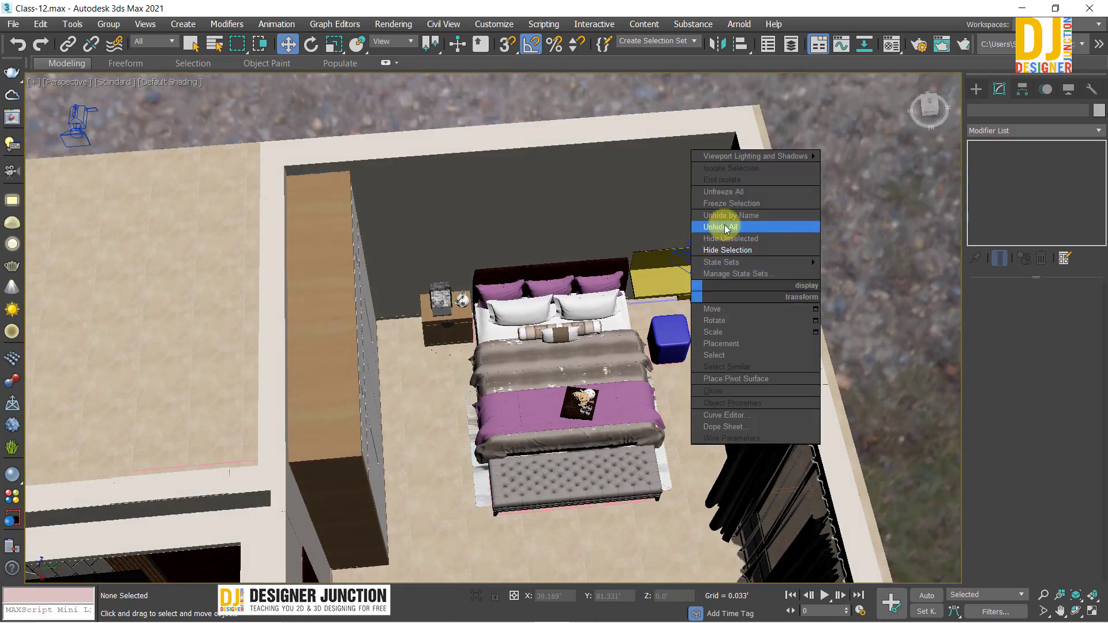
pyautogui.click(776, 228)
pyautogui.scroll(-3, 749, 294)
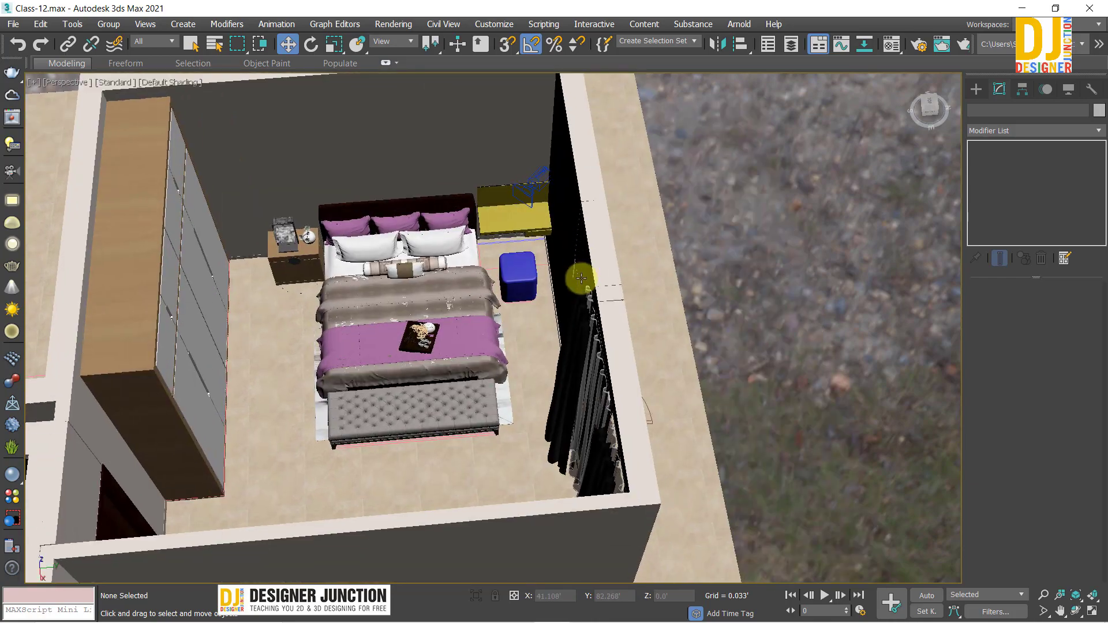
pyautogui.moveTo(583, 279)
pyautogui.keyDown('alt'); pyautogui.mouseDown(button='middle')
pyautogui.moveTo(687, 240)
pyautogui.moveTo(559, 317)
pyautogui.mouseUp(button='middle'); pyautogui.keyUp('alt')
pyautogui.scroll(2, 689, 237)
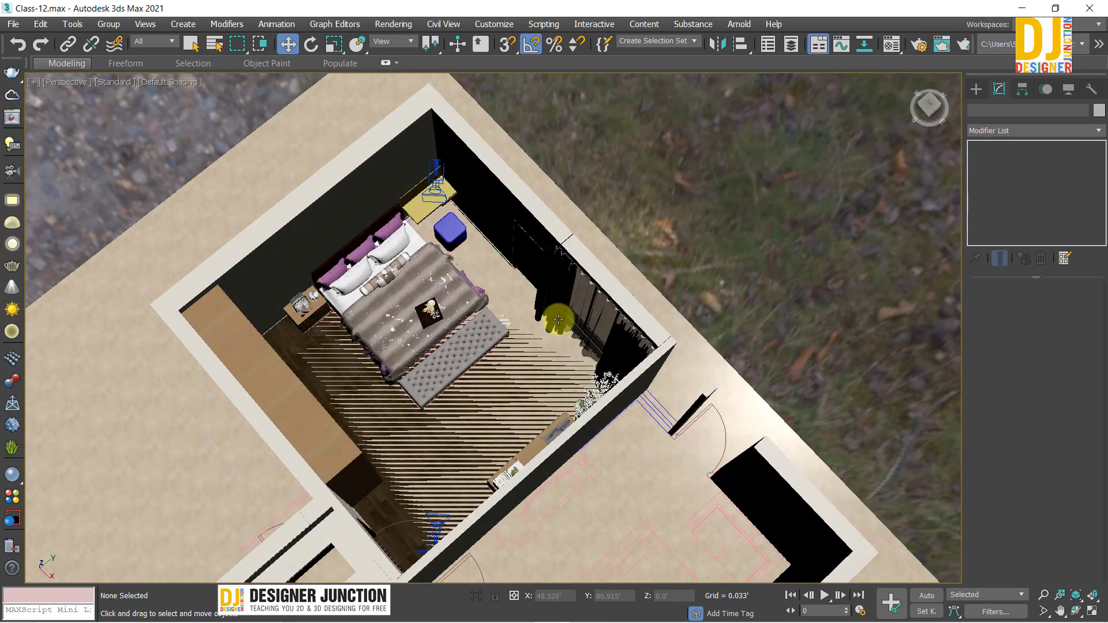
pyautogui.rightClick(558, 314)
pyautogui.scroll(3, 577, 265)
pyautogui.keyDown('alt'); pyautogui.moveTo(433, 257); pyautogui.dragTo(475, 279, button='middle'); pyautogui.keyUp('alt')
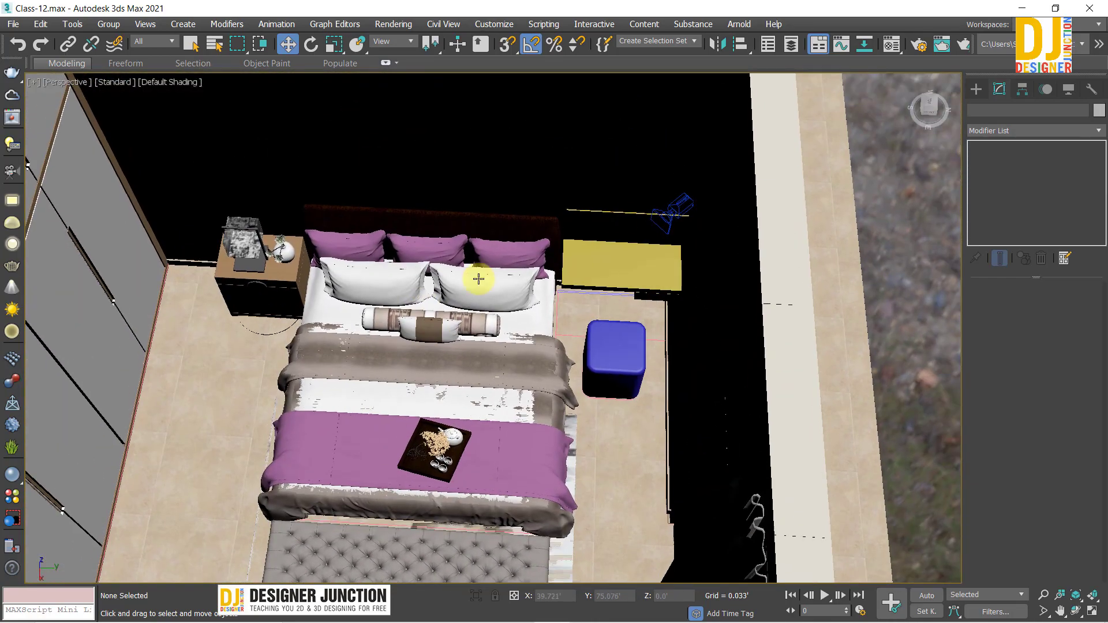
# Select the left bedside nightstand group, undoing an accidental move of it
pyautogui.click(600, 263)
pyautogui.scroll(5, 609, 269)
pyautogui.scroll(-5, 608, 269)
pyautogui.scroll(-3, 573, 292)
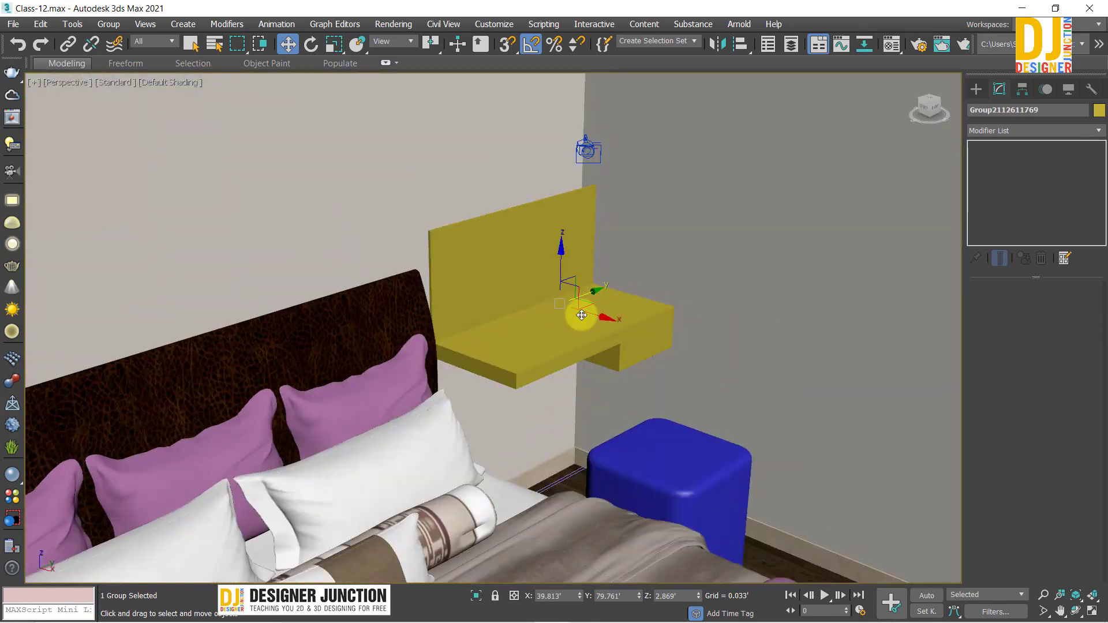
pyautogui.moveTo(583, 311); pyautogui.dragTo(635, 407)
pyautogui.hotkey('ctrl', 'z')
pyautogui.moveTo(536, 344)
pyautogui.keyDown('alt'); pyautogui.mouseDown(button='middle')
pyautogui.moveTo(408, 363)
pyautogui.moveTo(398, 323)
pyautogui.moveTo(473, 314)
pyautogui.mouseUp(button='middle'); pyautogui.keyUp('alt')
pyautogui.scroll(-3, 399, 323)
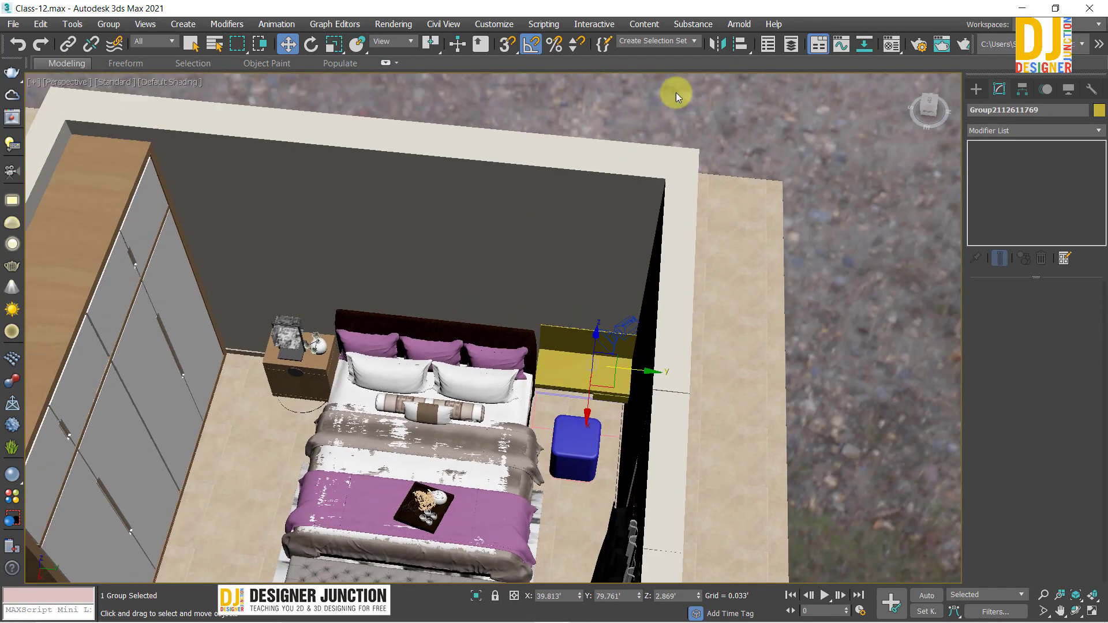
pyautogui.scroll(5, 308, 378)
pyautogui.moveTo(310, 396)
pyautogui.keyDown('alt'); pyautogui.mouseDown(button='middle')
pyautogui.moveTo(289, 388)
pyautogui.moveTo(277, 416)
pyautogui.moveTo(371, 391)
pyautogui.mouseUp(button='middle'); pyautogui.keyUp('alt')
pyautogui.click(277, 415)
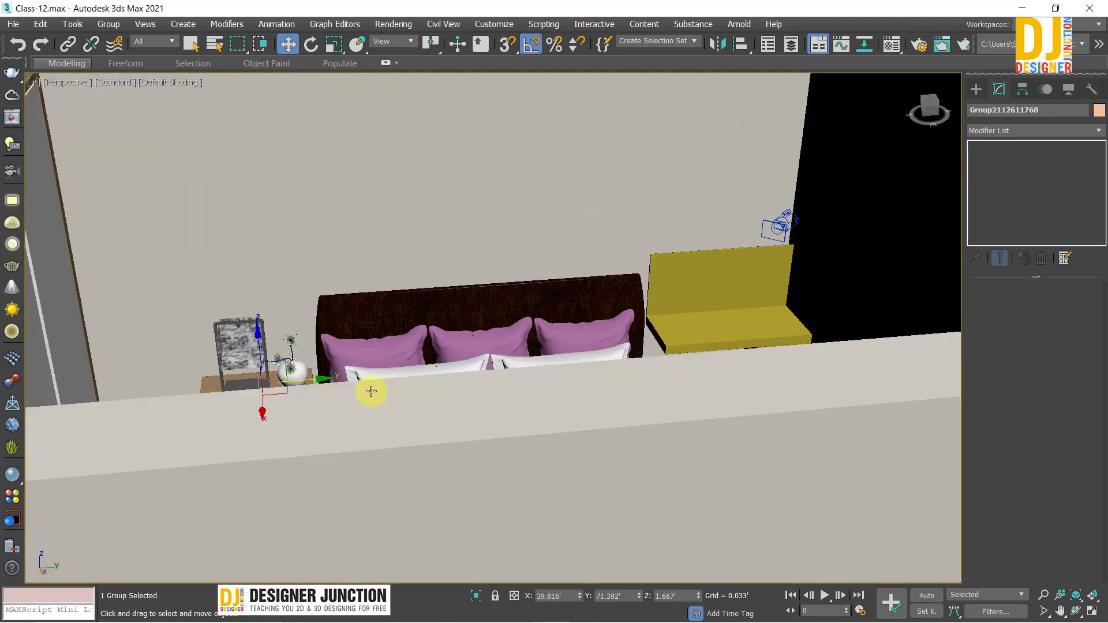
pyautogui.moveTo(470, 317)
pyautogui.keyDown('alt'); pyautogui.mouseDown(button='middle')
pyautogui.moveTo(469, 341)
pyautogui.moveTo(612, 337)
pyautogui.mouseUp(button='middle'); pyautogui.keyUp('alt')
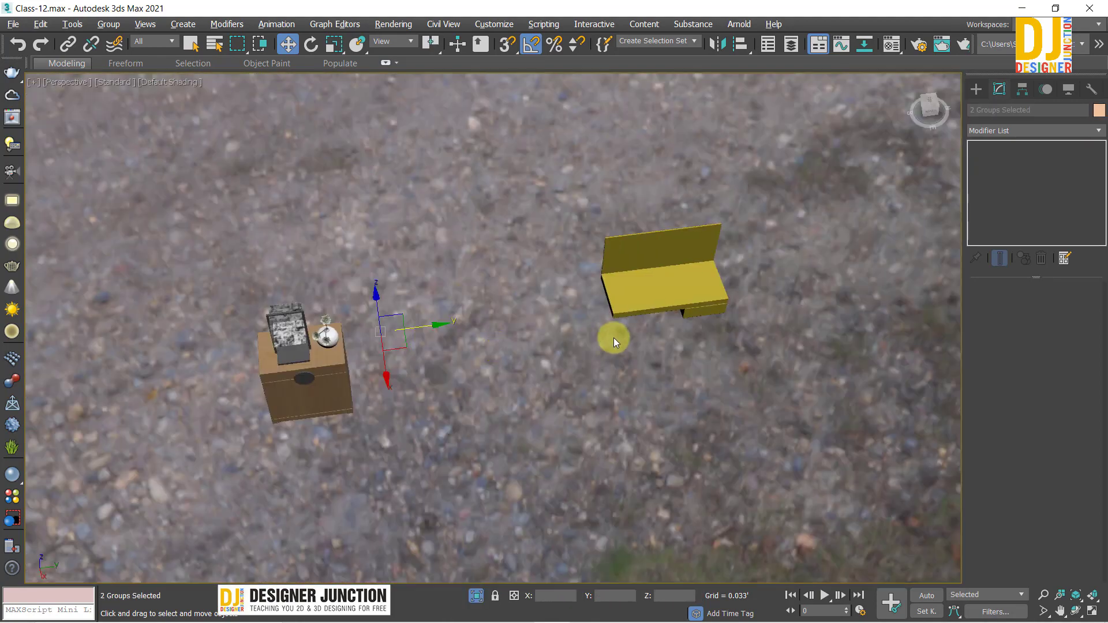
# Pick up the nightstand's 木饰面 wood material into an empty Material Editor slot
pyautogui.keyDown('alt'); pyautogui.moveTo(514, 372); pyautogui.dragTo(514, 292, button='middle'); pyautogui.keyUp('alt')
pyautogui.scroll(2, 489, 303)
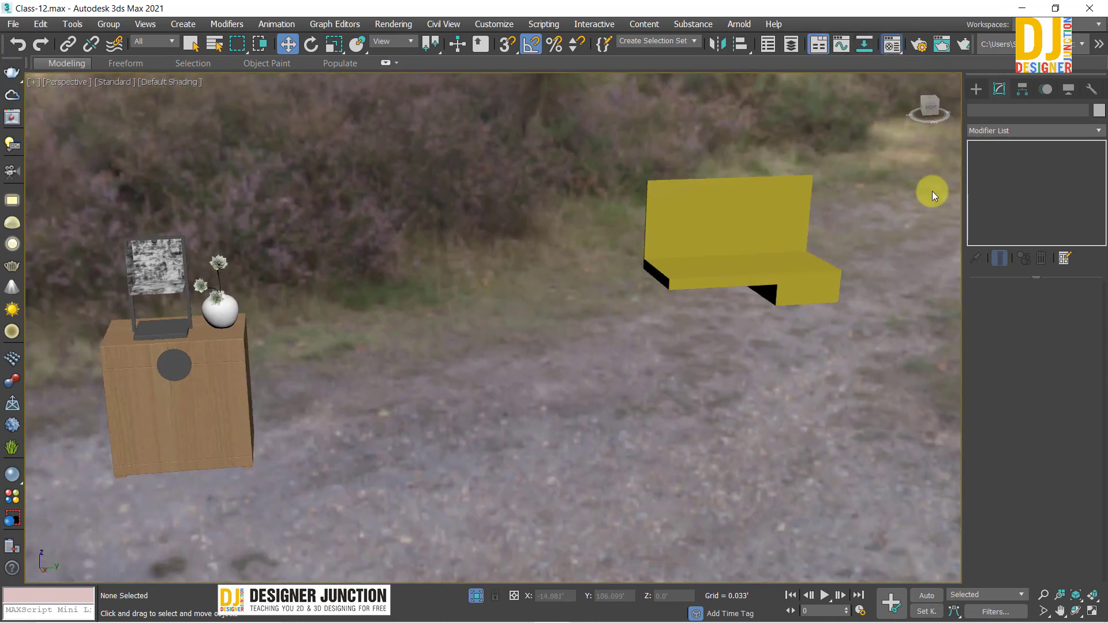
pyautogui.press('m')
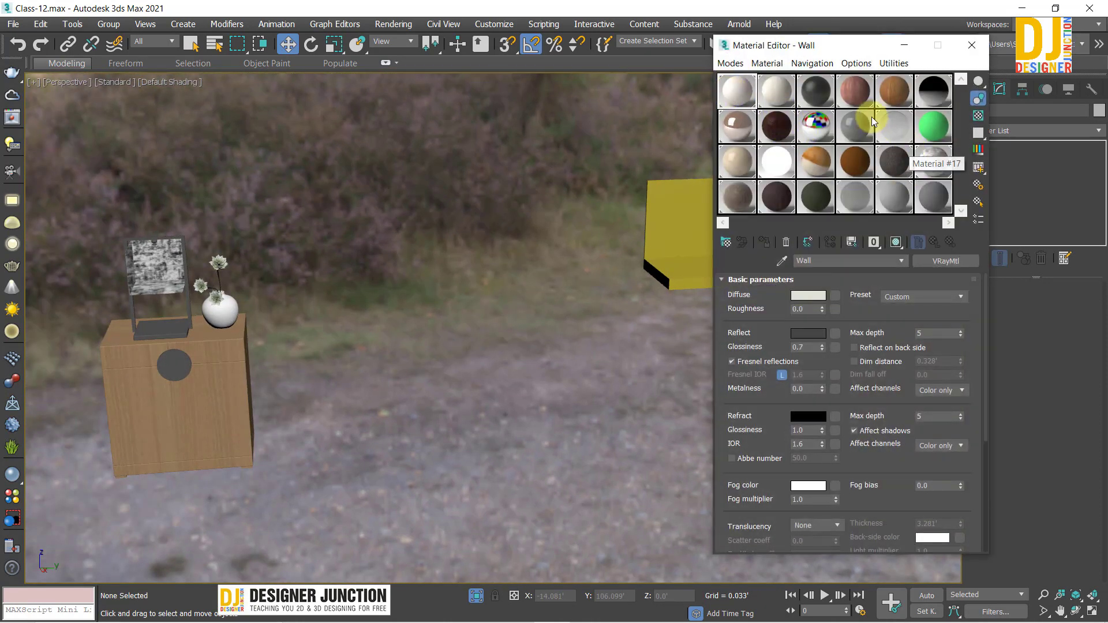
pyautogui.click(886, 85)
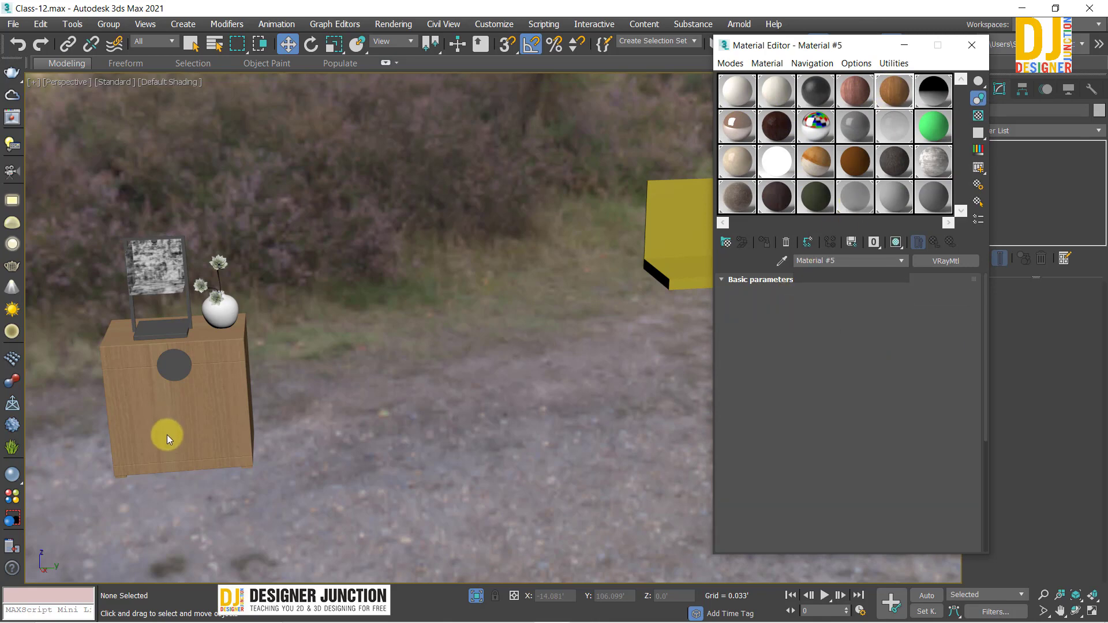
pyautogui.click(779, 261)
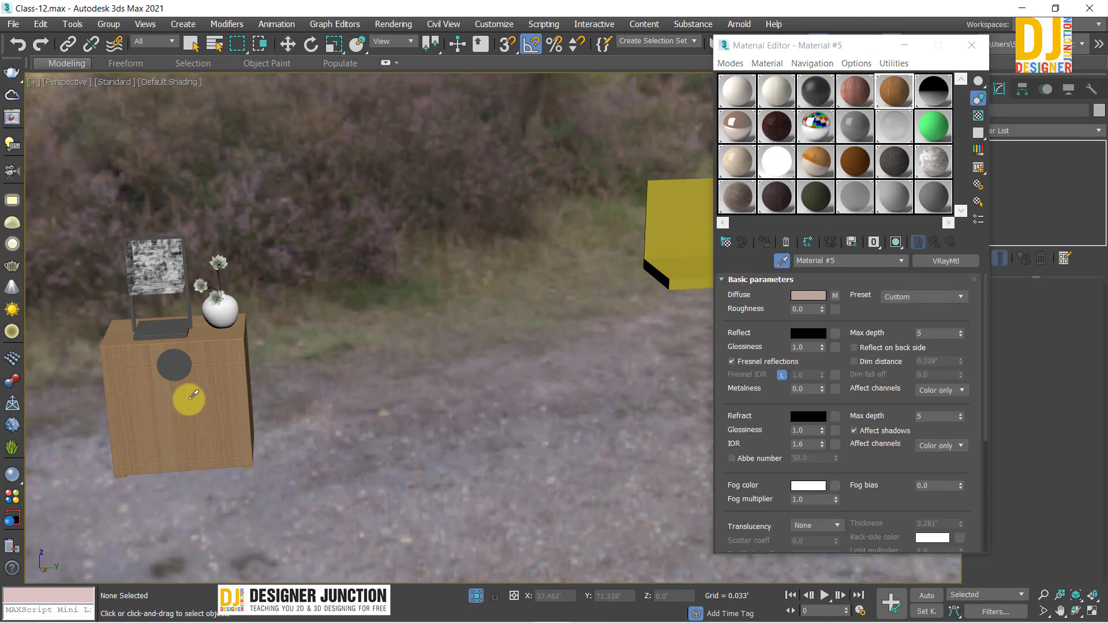
pyautogui.click(554, 409)
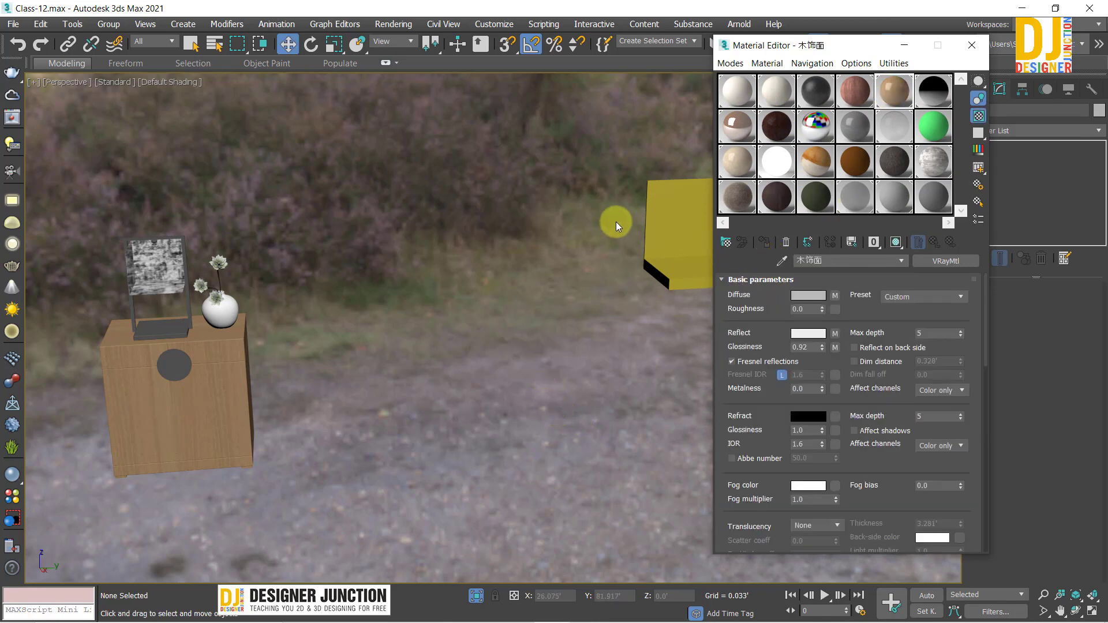
# Assign the 木饰面 material to the whole yellow wall-shelf group
pyautogui.moveTo(615, 221); pyautogui.dragTo(300, 242, button='middle')
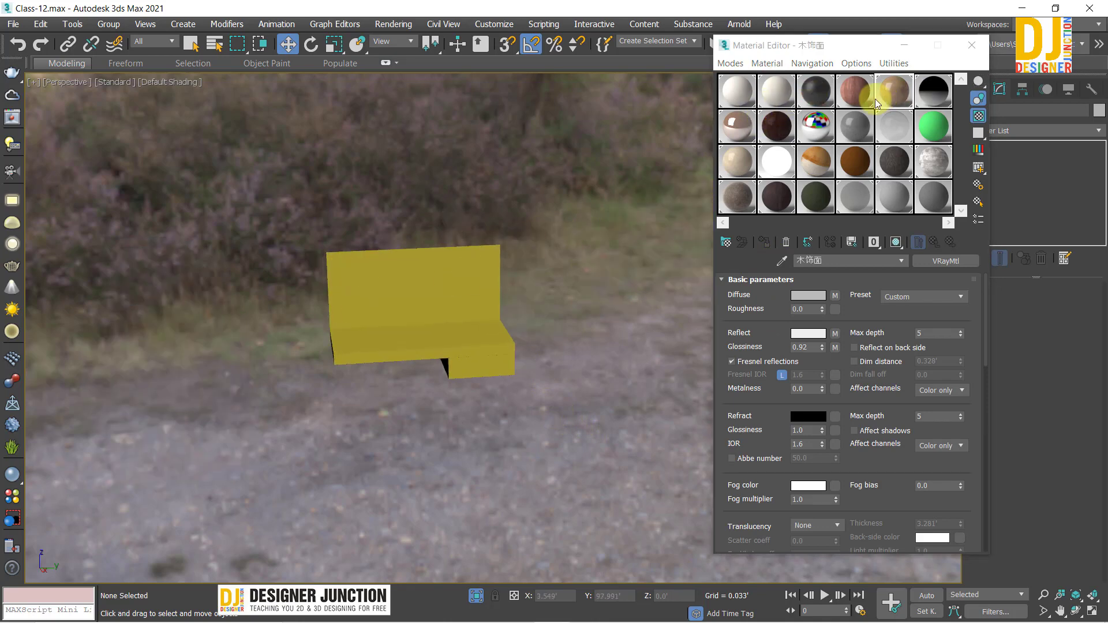
pyautogui.scroll(-3, 456, 285)
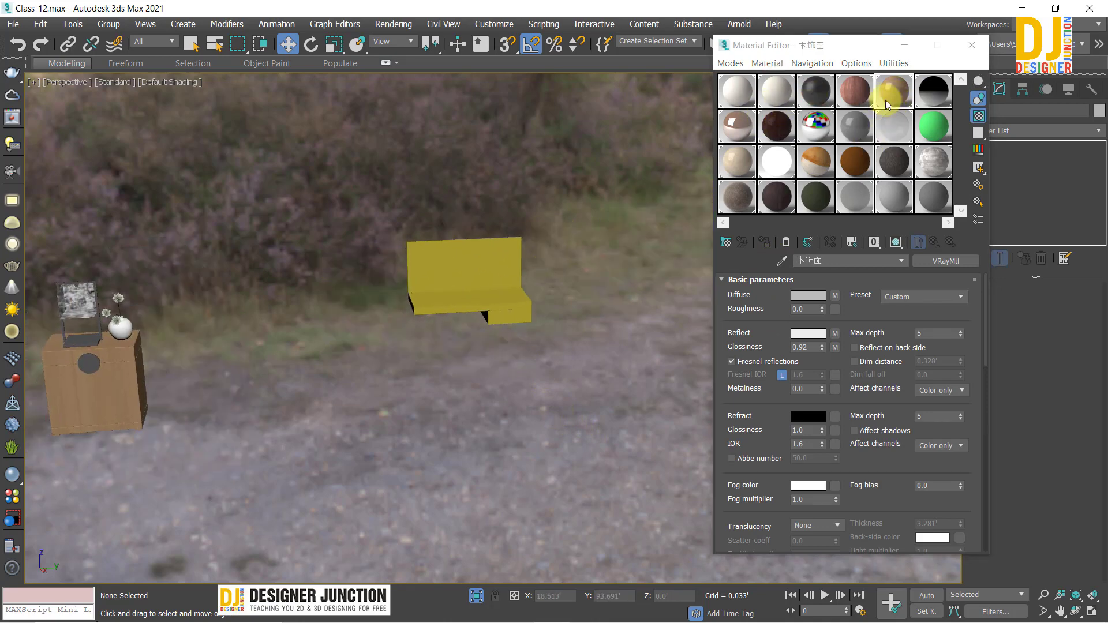
pyautogui.moveTo(885, 100); pyautogui.dragTo(450, 268)
pyautogui.click(462, 267)
pyautogui.click(764, 242)
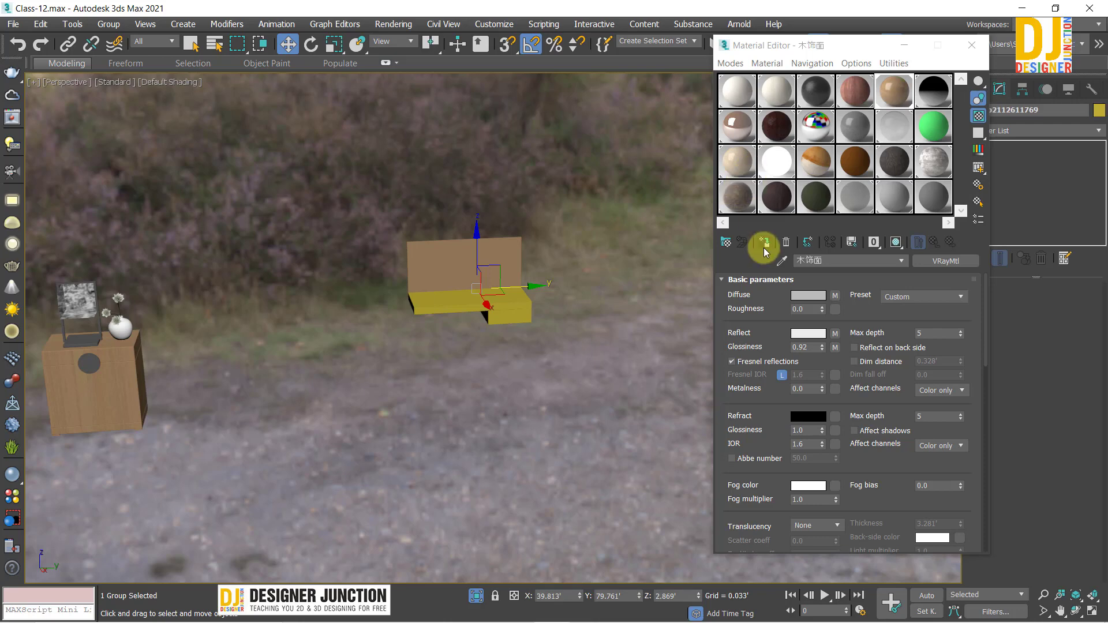
pyautogui.moveTo(744, 52); pyautogui.dragTo(676, 58)
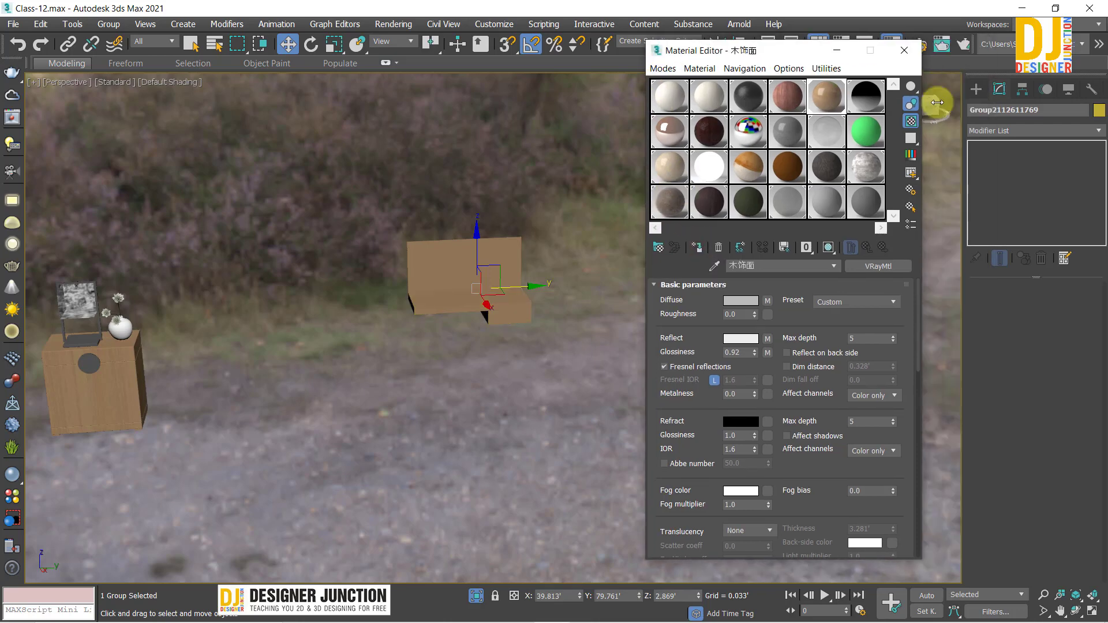
# Add a UVW Map modifier to the wall shelf with Box mapping
pyautogui.click(1034, 133)
pyautogui.write('u')
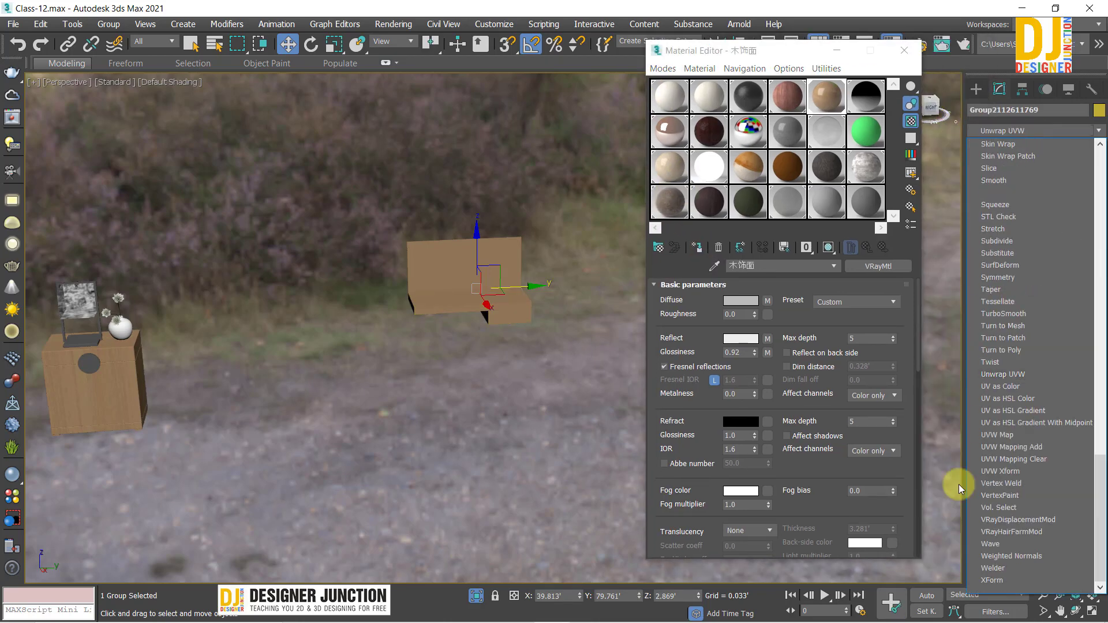
pyautogui.click(985, 438)
pyautogui.scroll(5, 540, 359)
pyautogui.scroll(3, 539, 348)
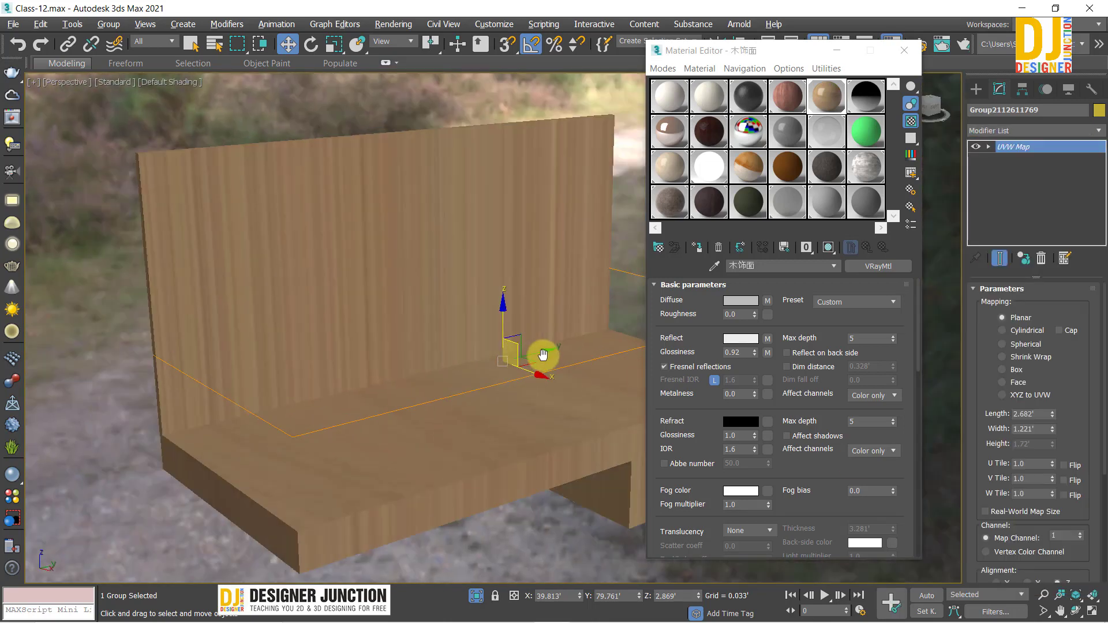
pyautogui.scroll(2, 539, 348)
pyautogui.click(1003, 369)
pyautogui.scroll(-3, 428, 376)
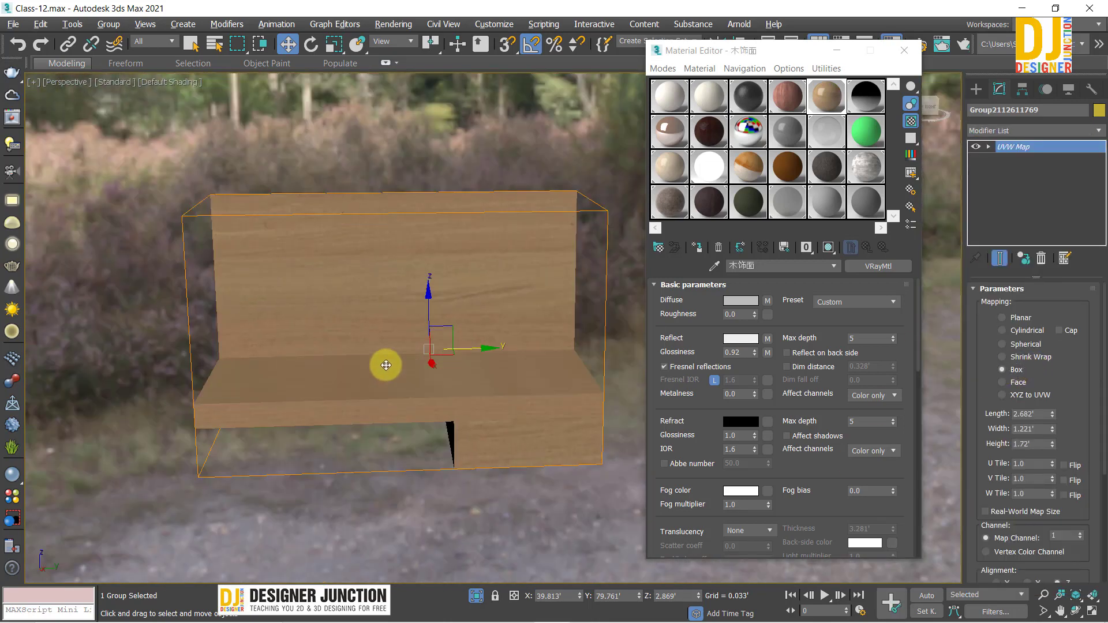
pyautogui.scroll(-4, 383, 365)
pyautogui.scroll(-3, 467, 362)
pyautogui.scroll(3, 673, 346)
pyautogui.scroll(5, 450, 358)
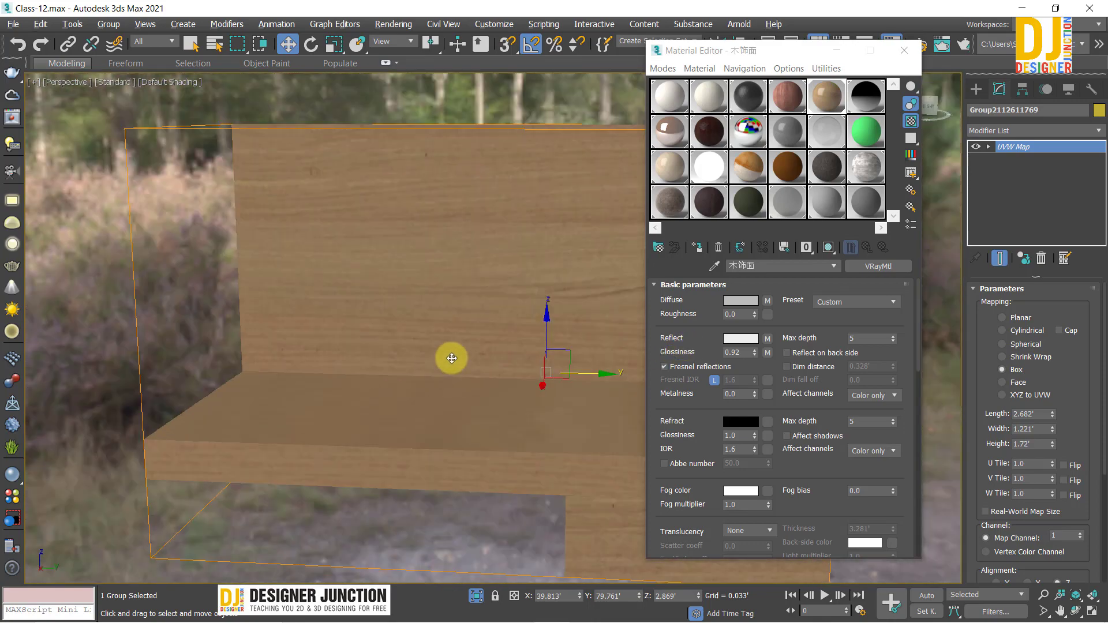
pyautogui.scroll(-3, 393, 352)
pyautogui.scroll(4, 404, 349)
# Reduce the shelf's box mapping width to 0.537', undoing a stray rotation first
pyautogui.press('e')
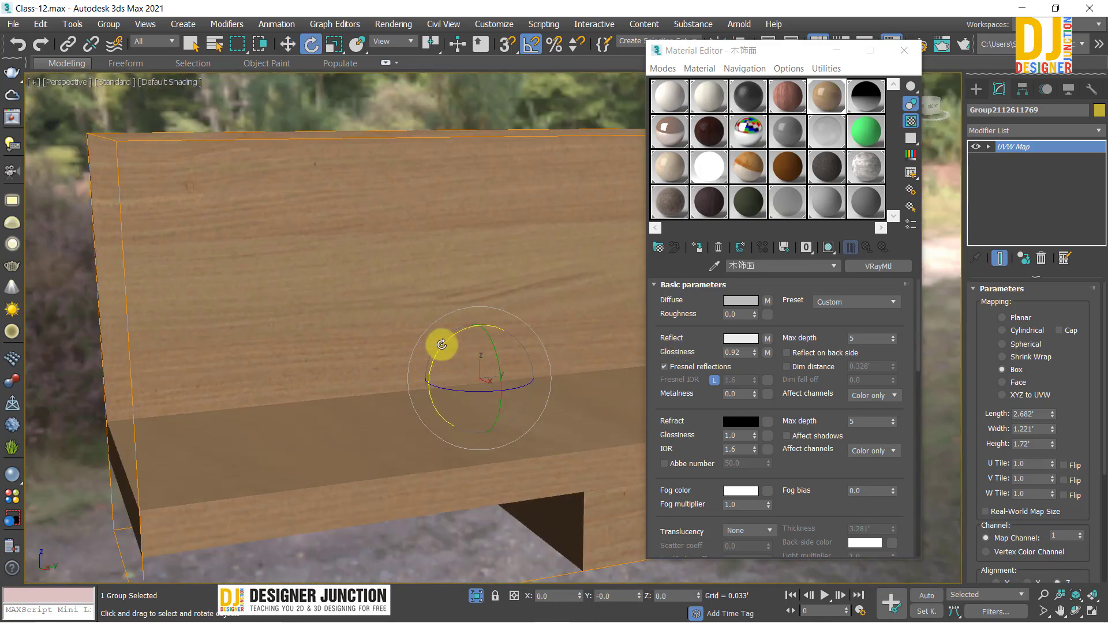
pyautogui.moveTo(442, 344)
pyautogui.mouseDown()
pyautogui.moveTo(450, 334)
pyautogui.moveTo(411, 302)
pyautogui.mouseUp()
pyautogui.hotkey('ctrl', 'z')
pyautogui.click(1001, 147)
pyautogui.scroll(-3, 391, 326)
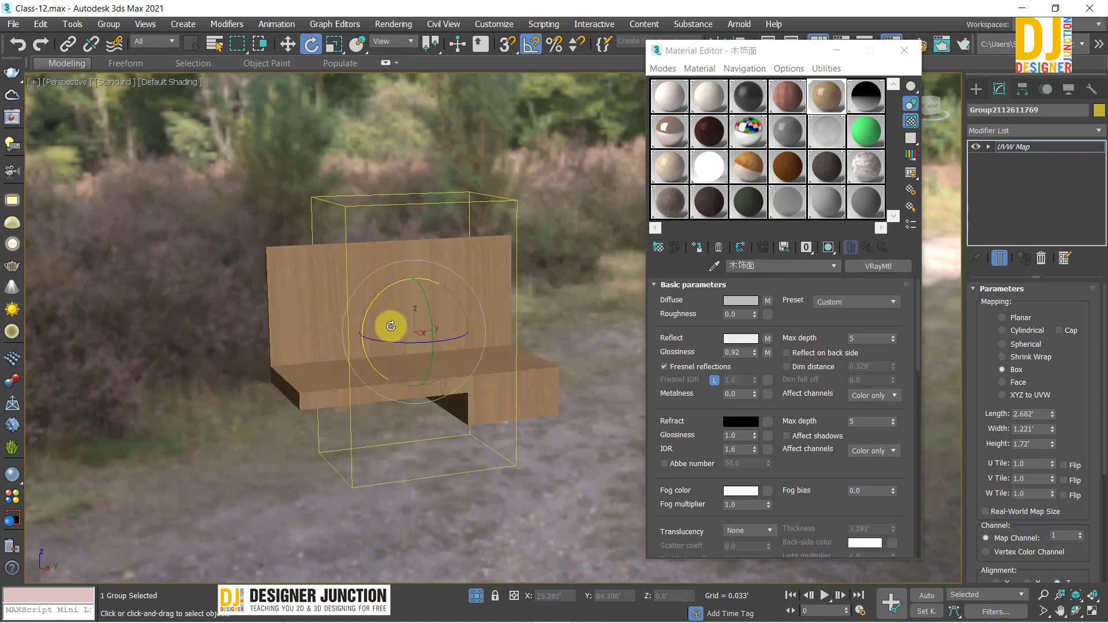
pyautogui.keyDown('alt'); pyautogui.moveTo(391, 326); pyautogui.dragTo(403, 252, button='middle'); pyautogui.keyUp('alt')
pyautogui.scroll(3, 375, 331)
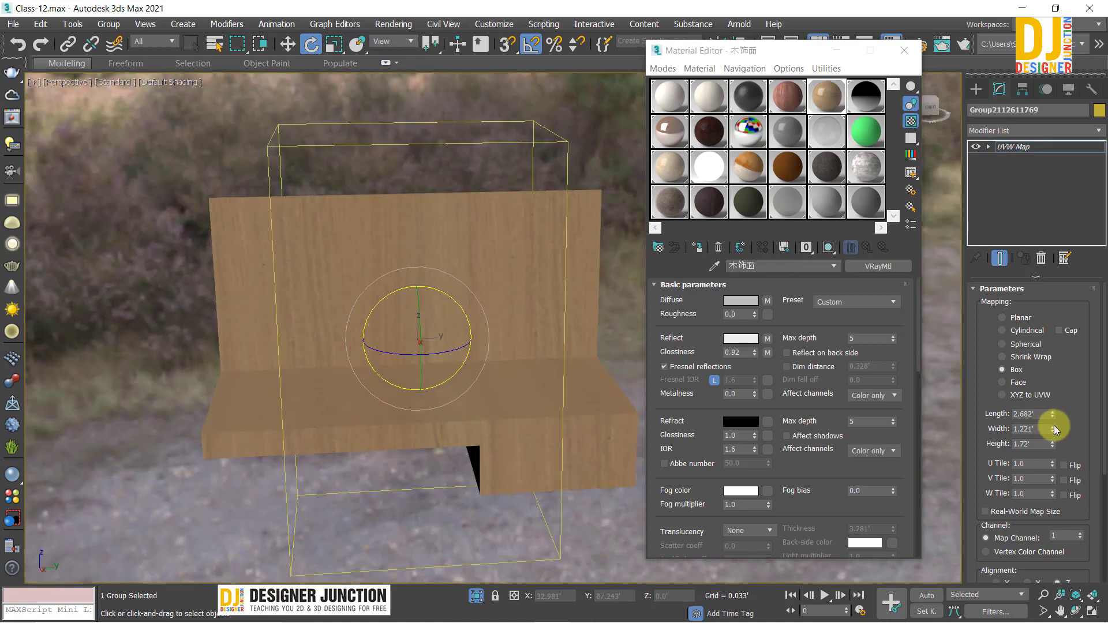
pyautogui.moveTo(1053, 430); pyautogui.dragTo(1049, 460)
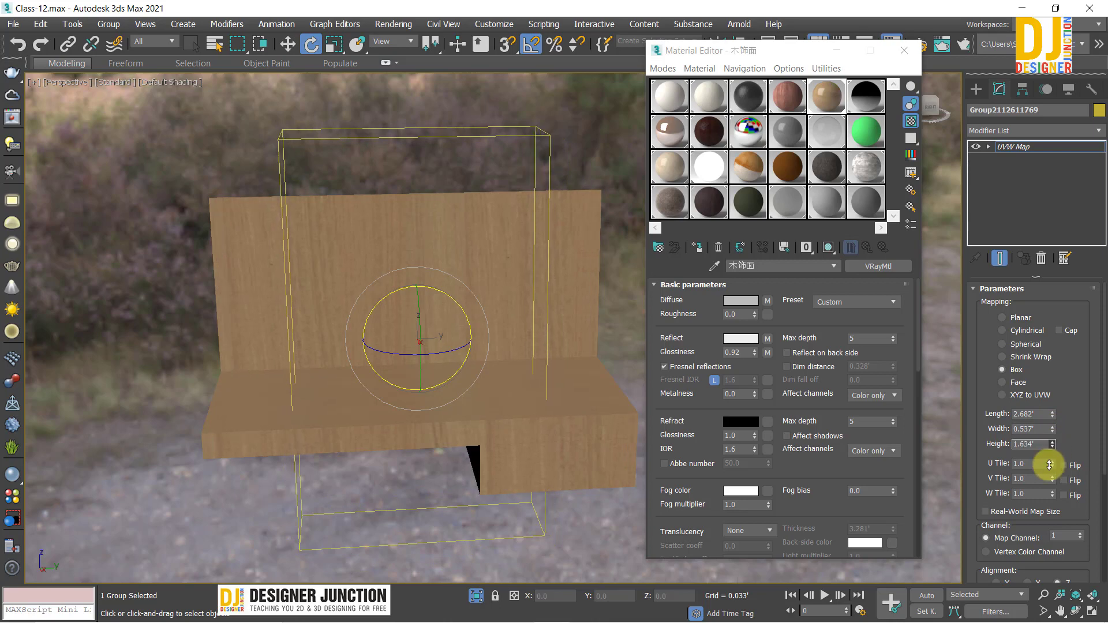
# Pan over to the nightstand and select its group
pyautogui.scroll(-2, 245, 353)
pyautogui.moveTo(245, 353); pyautogui.dragTo(445, 335, button='middle')
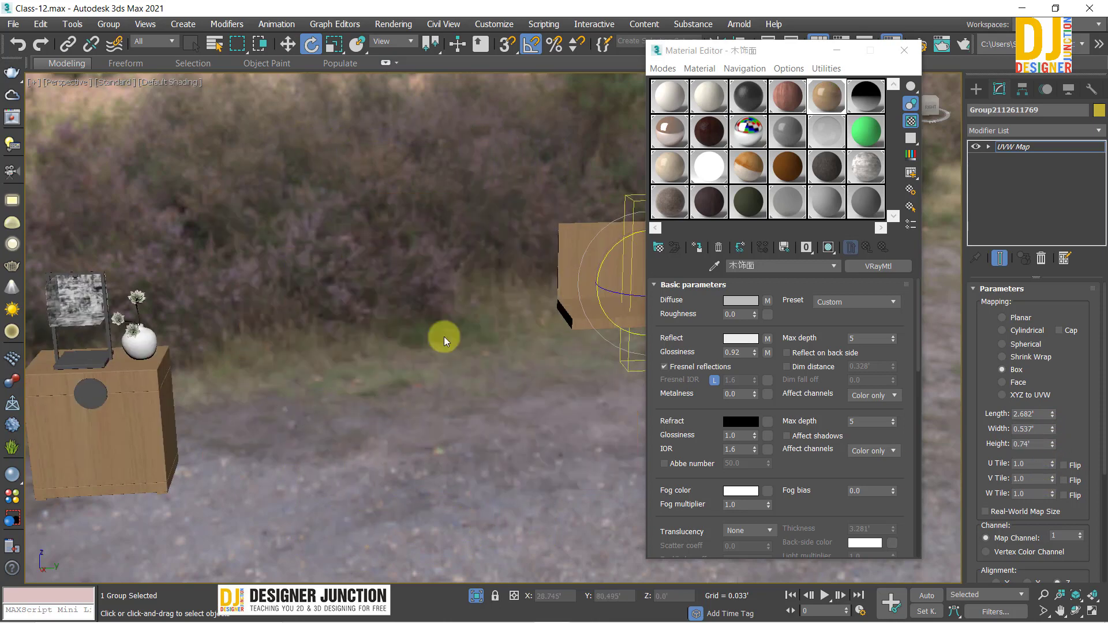
pyautogui.moveTo(85, 390); pyautogui.dragTo(209, 389, button='middle')
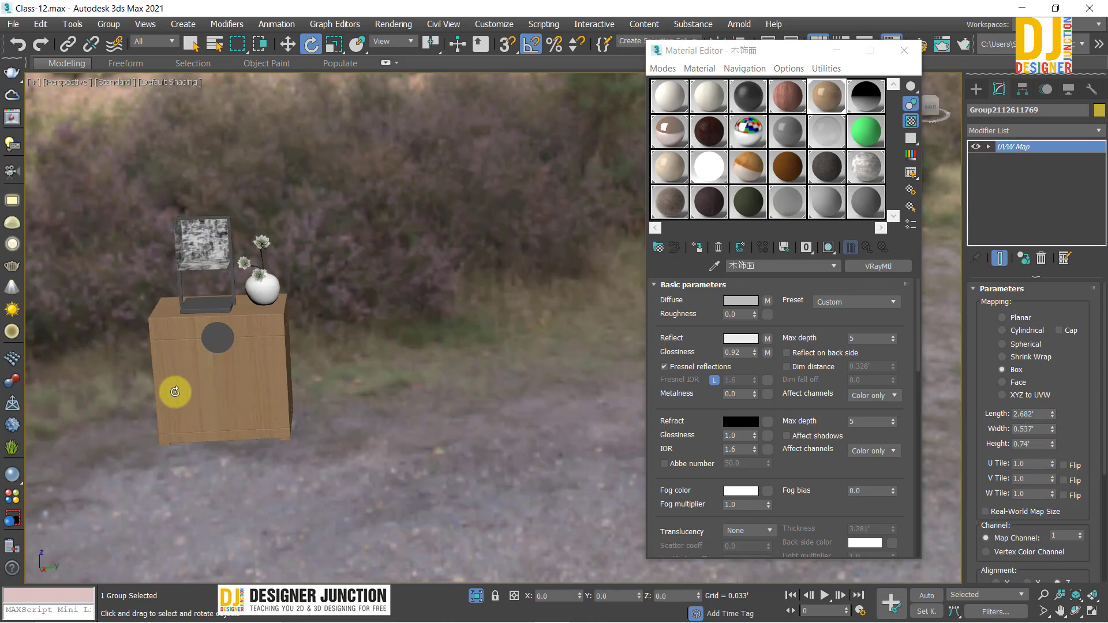
pyautogui.click(173, 389)
# Open the nightstand group and select its body, undoing an accidental shift
pyautogui.press('w')
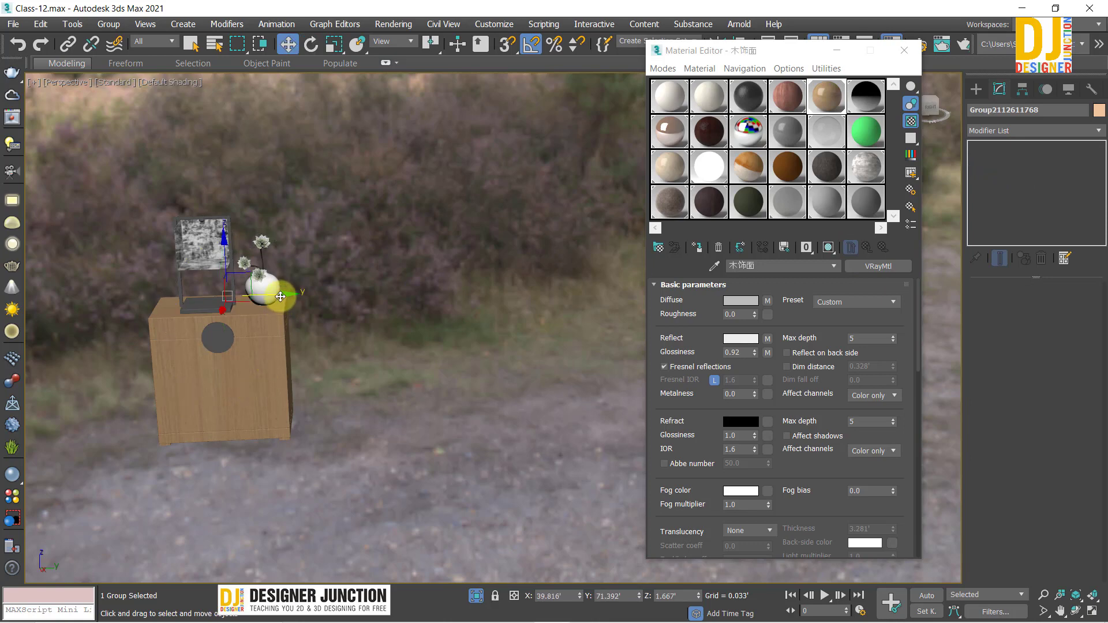
pyautogui.moveTo(280, 296); pyautogui.dragTo(255, 307)
pyautogui.hotkey('ctrl', 'z')
pyautogui.click(108, 24)
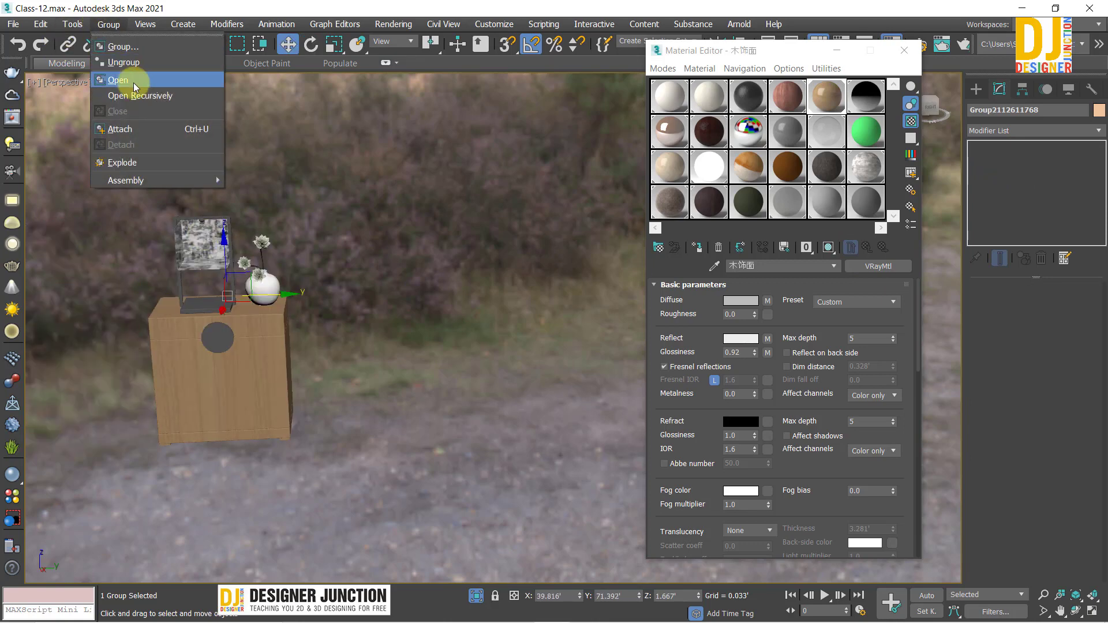
pyautogui.click(118, 79)
pyautogui.click(247, 390)
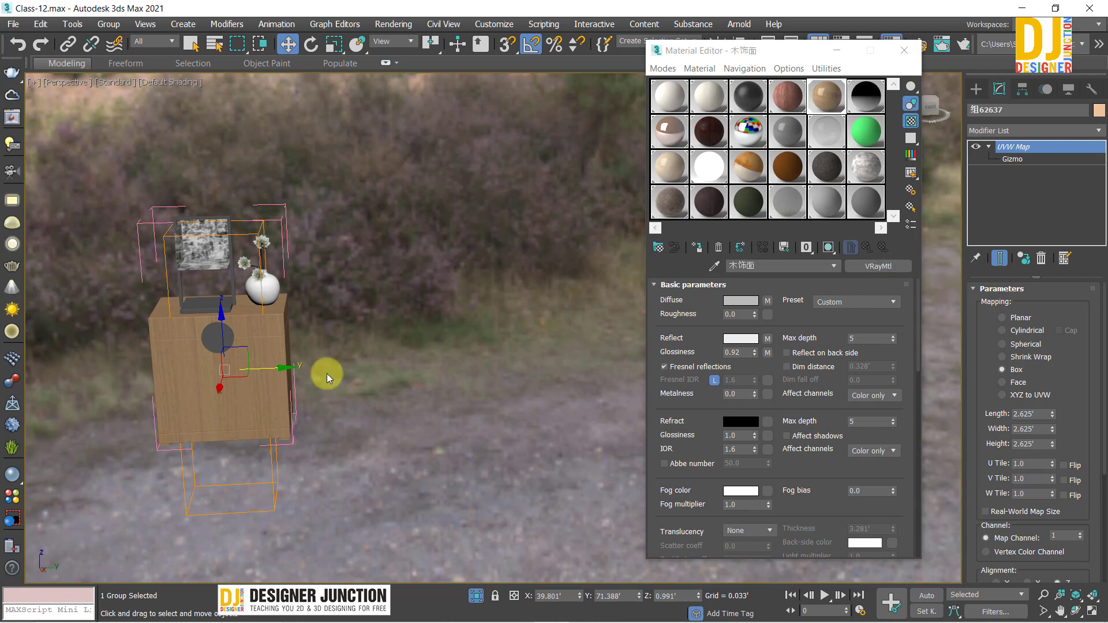
# Drag the nightstand's UVW Map modifier onto the wall shelf
pyautogui.moveTo(492, 267); pyautogui.dragTo(313, 293, button='middle')
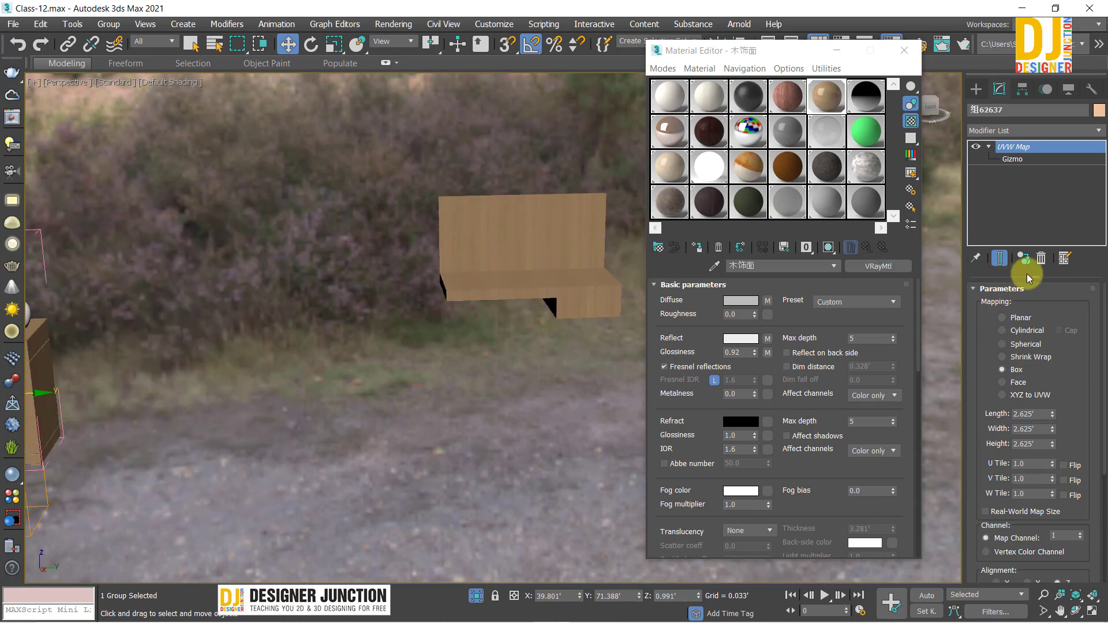
pyautogui.click(546, 314)
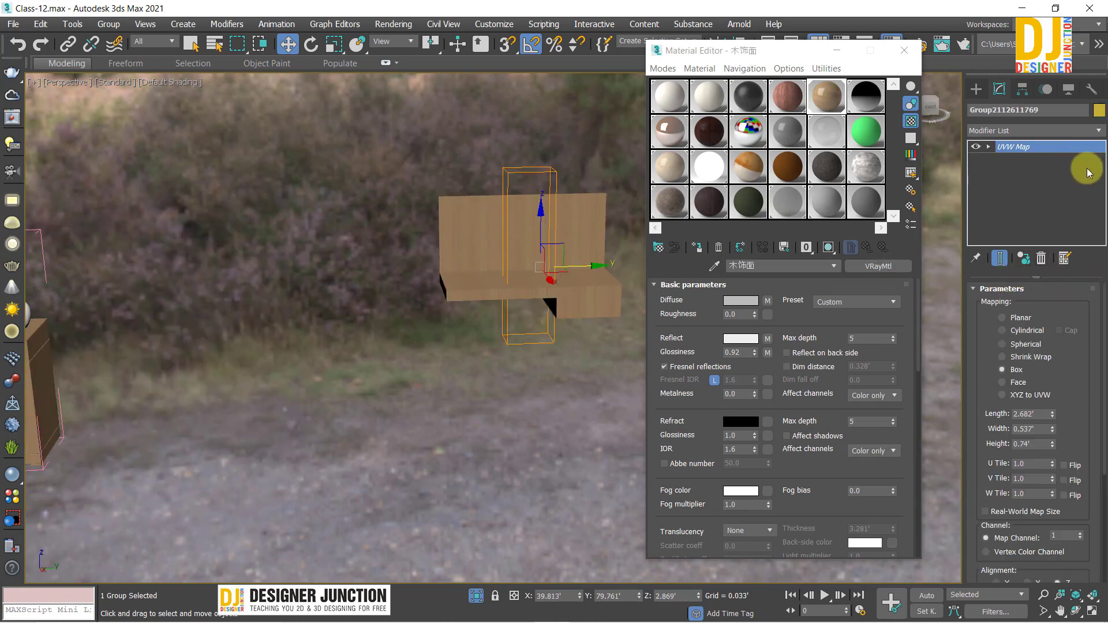
pyautogui.click(1039, 266)
pyautogui.moveTo(99, 296); pyautogui.dragTo(445, 230, button='middle')
pyautogui.click(185, 311)
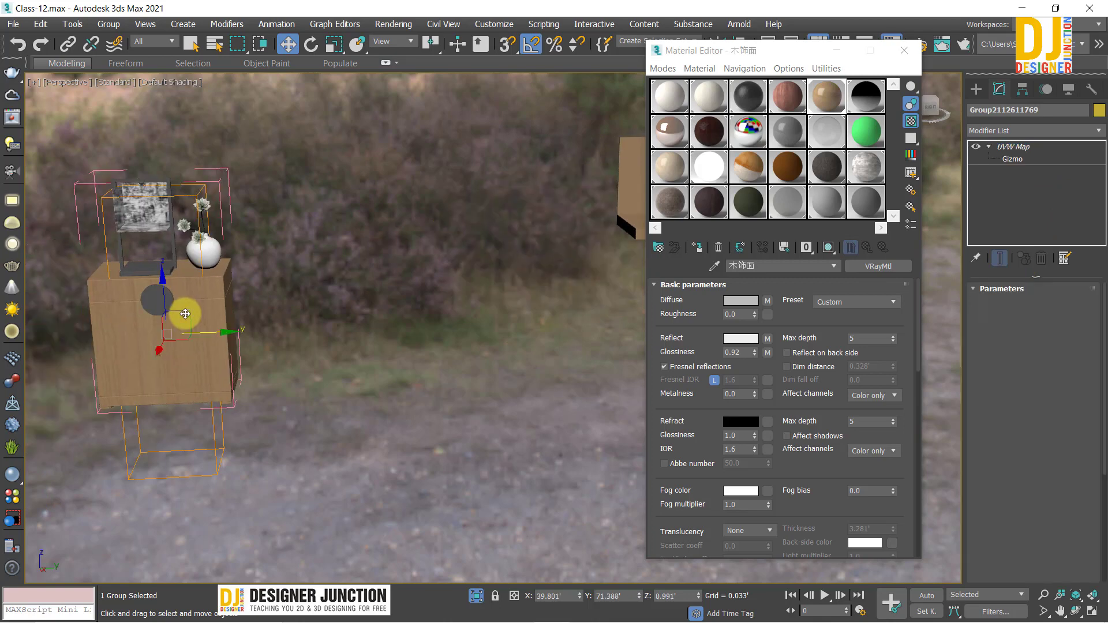
pyautogui.moveTo(531, 203); pyautogui.dragTo(240, 285, button='middle')
pyautogui.moveTo(1010, 146)
pyautogui.mouseDown()
pyautogui.moveTo(345, 266)
pyautogui.moveTo(435, 341)
pyautogui.mouseUp()
# Reselect the whole nightstand and close its group
pyautogui.click(261, 304)
pyautogui.moveTo(261, 304); pyautogui.dragTo(463, 245, button='middle')
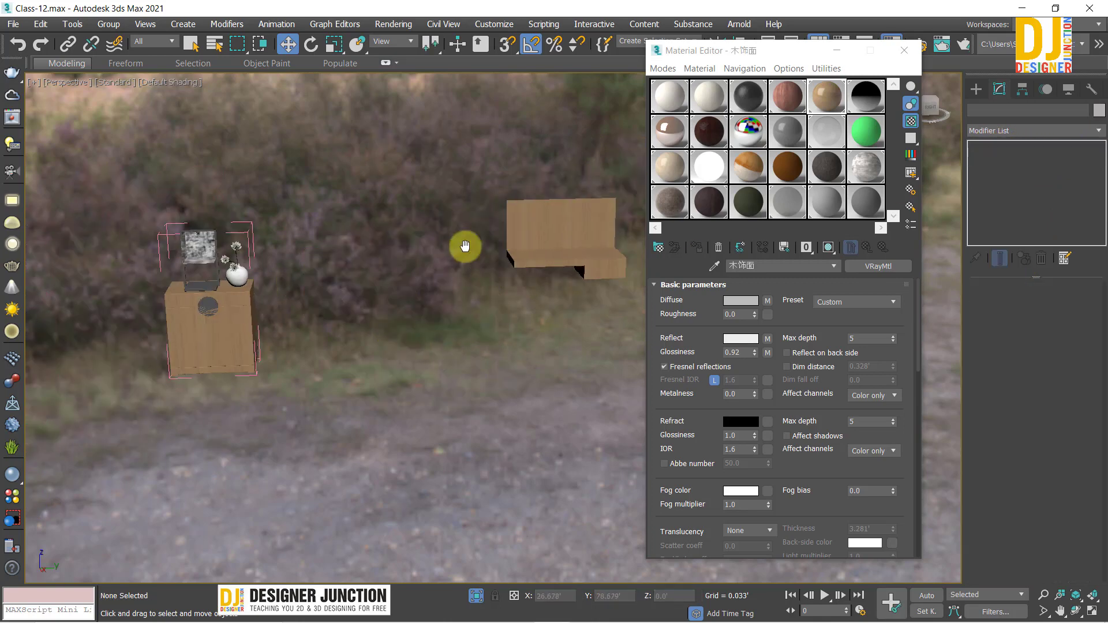
pyautogui.click(219, 323)
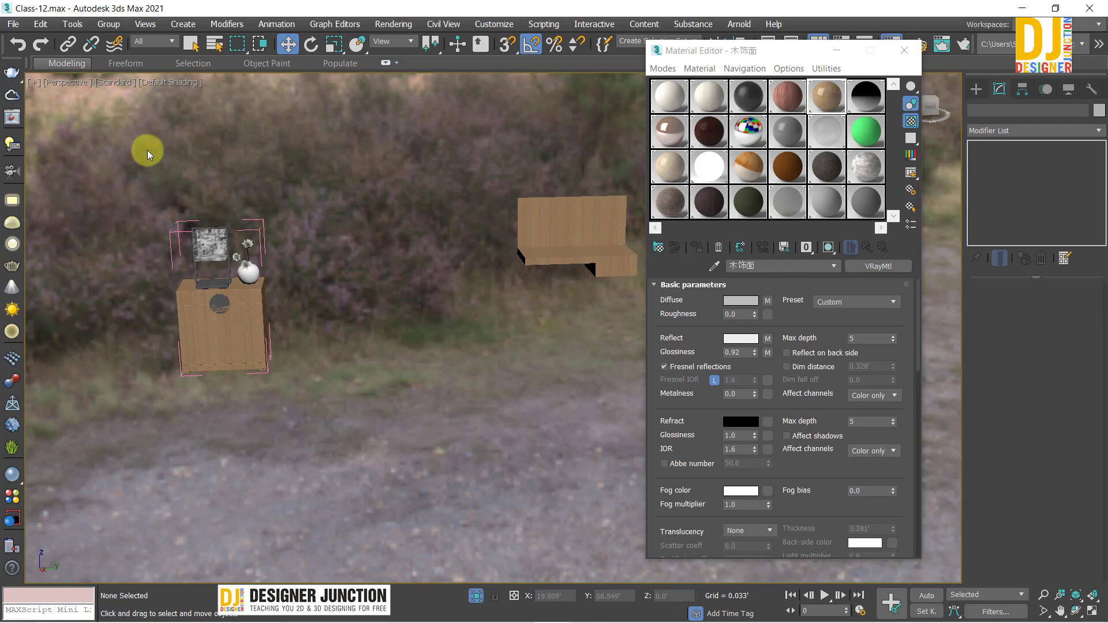
pyautogui.click(107, 26)
pyautogui.click(115, 112)
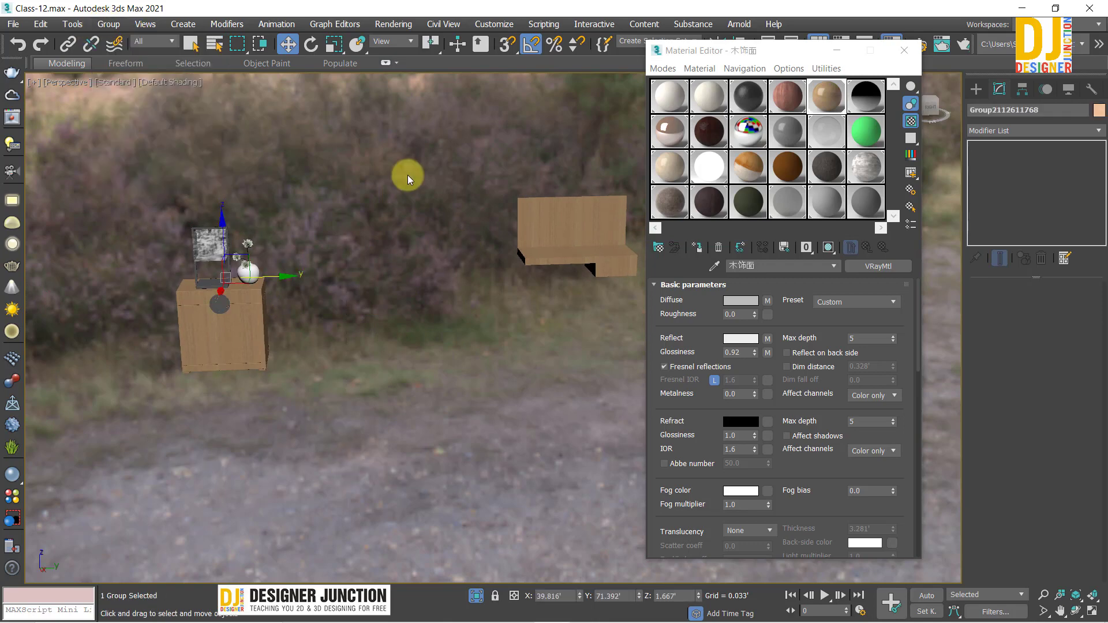
# Close the Material Editor and frame the wall shelf and nightstand from above
pyautogui.moveTo(445, 143); pyautogui.dragTo(569, 369)
pyautogui.press('z')
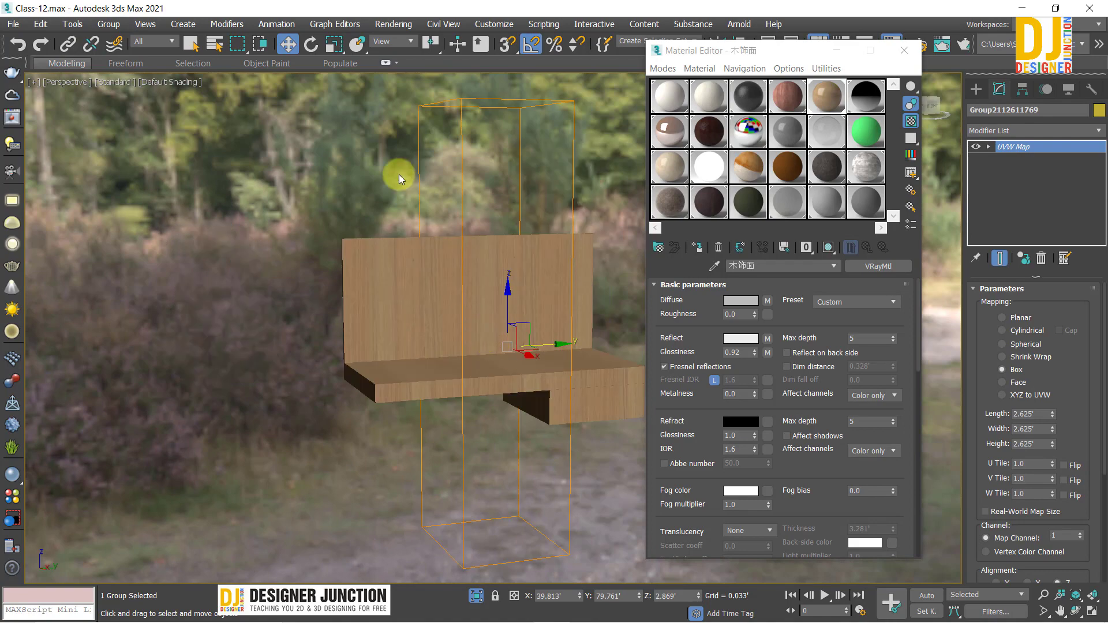
pyautogui.click(396, 173)
pyautogui.scroll(-2, 475, 280)
pyautogui.click(913, 58)
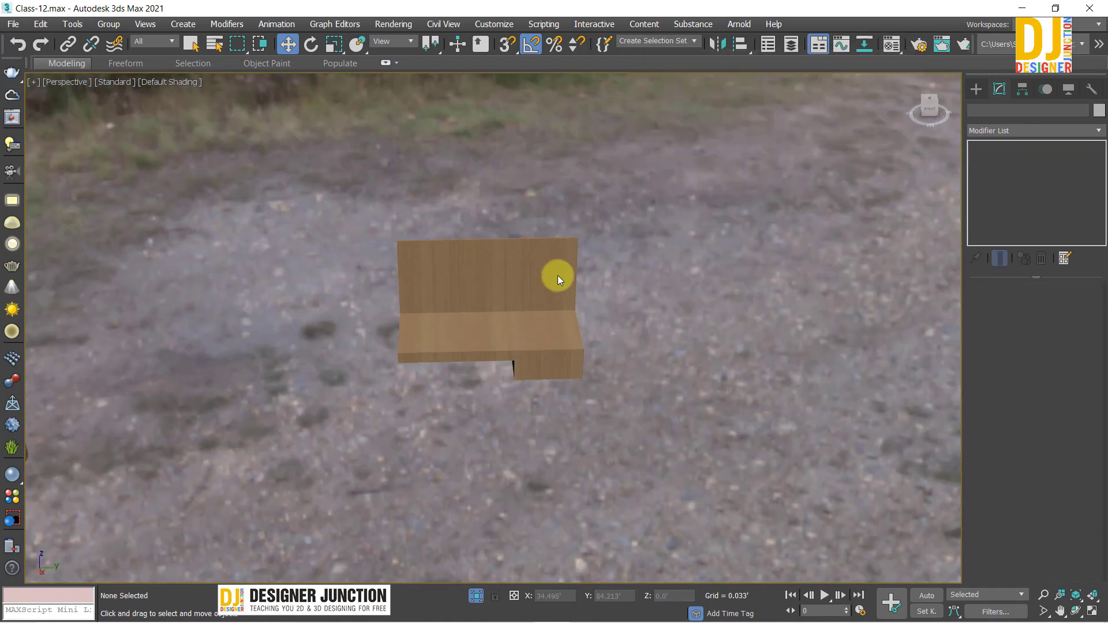
pyautogui.moveTo(326, 173); pyautogui.dragTo(792, 453)
pyautogui.press('z')
pyautogui.click(677, 321)
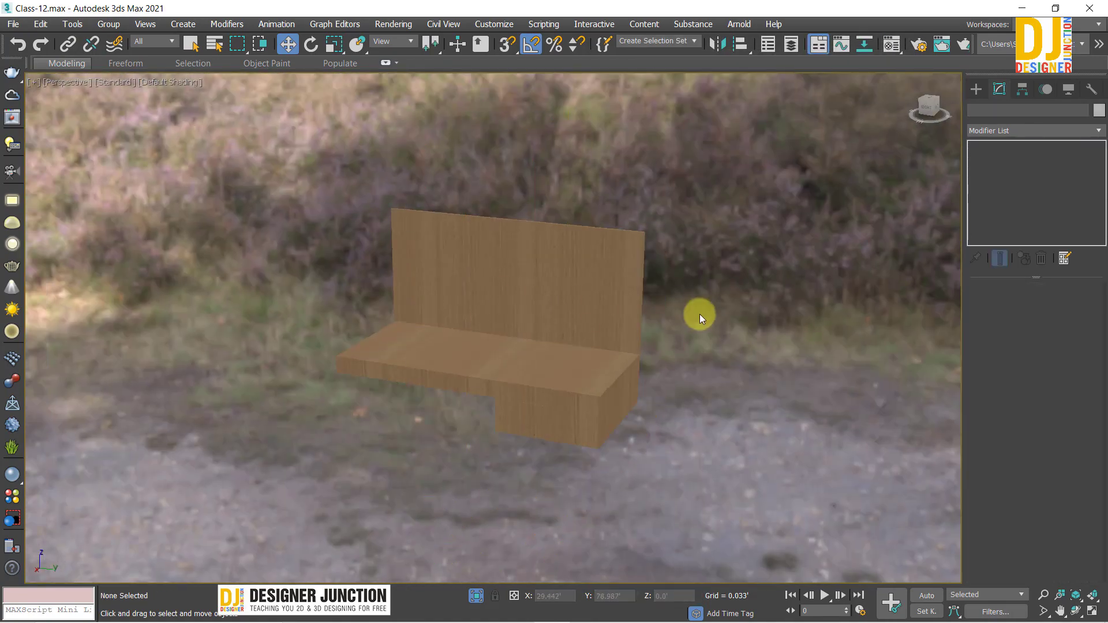
pyautogui.scroll(-5, 699, 314)
pyautogui.keyDown('alt'); pyautogui.moveTo(587, 344); pyautogui.dragTo(559, 375, button='middle'); pyautogui.keyUp('alt')
pyautogui.moveTo(674, 410); pyautogui.dragTo(675, 411)
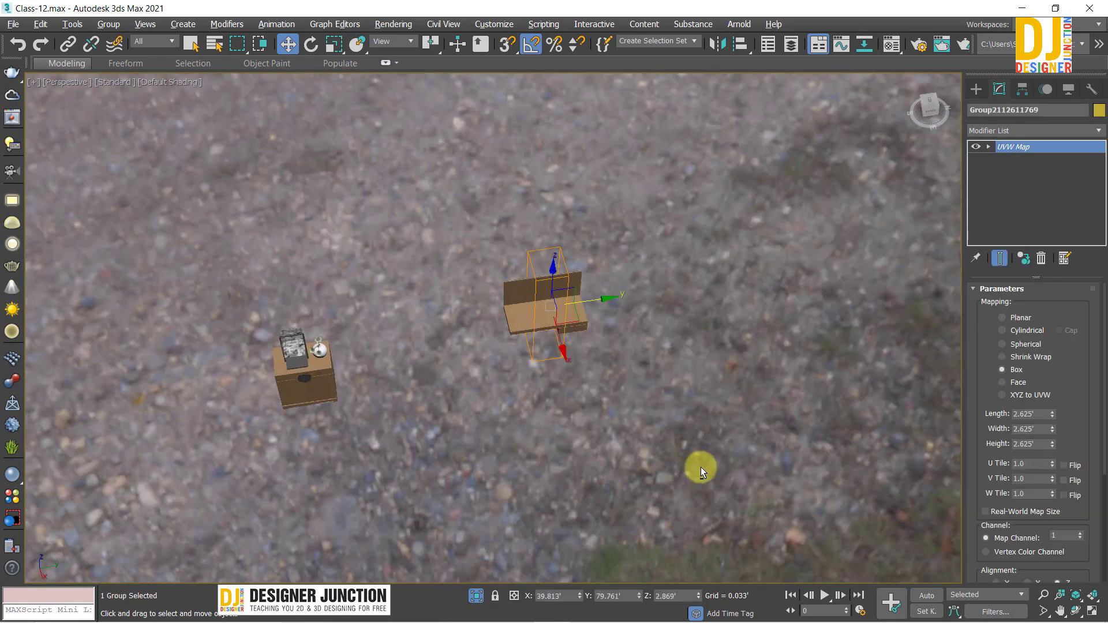
# Exit isolation in PhysCamera006, Unhide All, and render the maximized camera view
pyautogui.press('c')
pyautogui.click(476, 598)
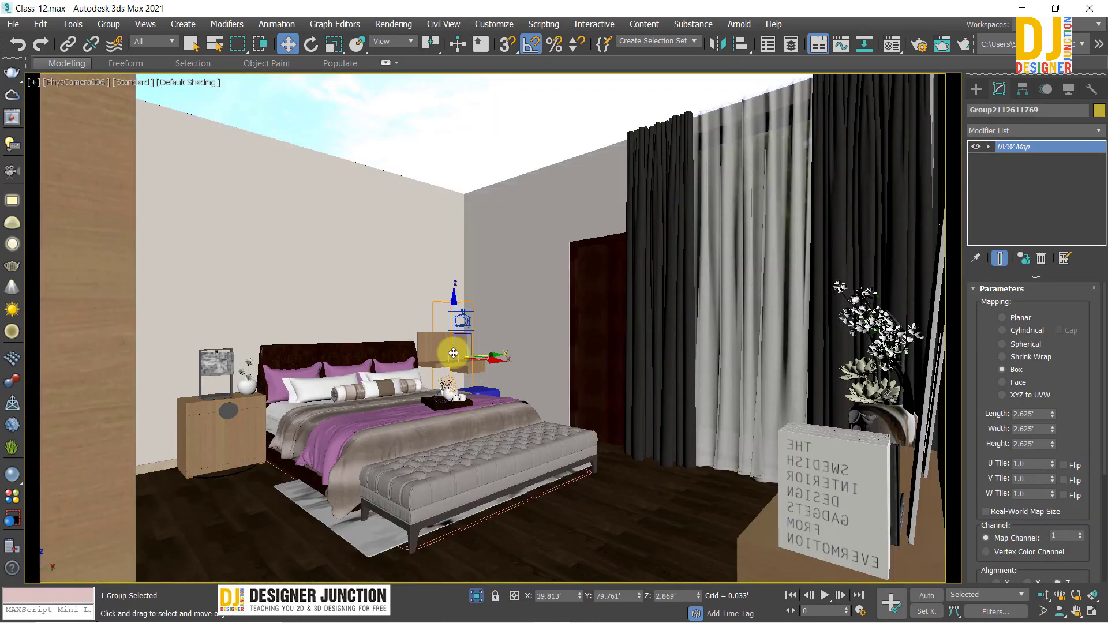
pyautogui.click(441, 108)
pyautogui.rightClick(600, 345)
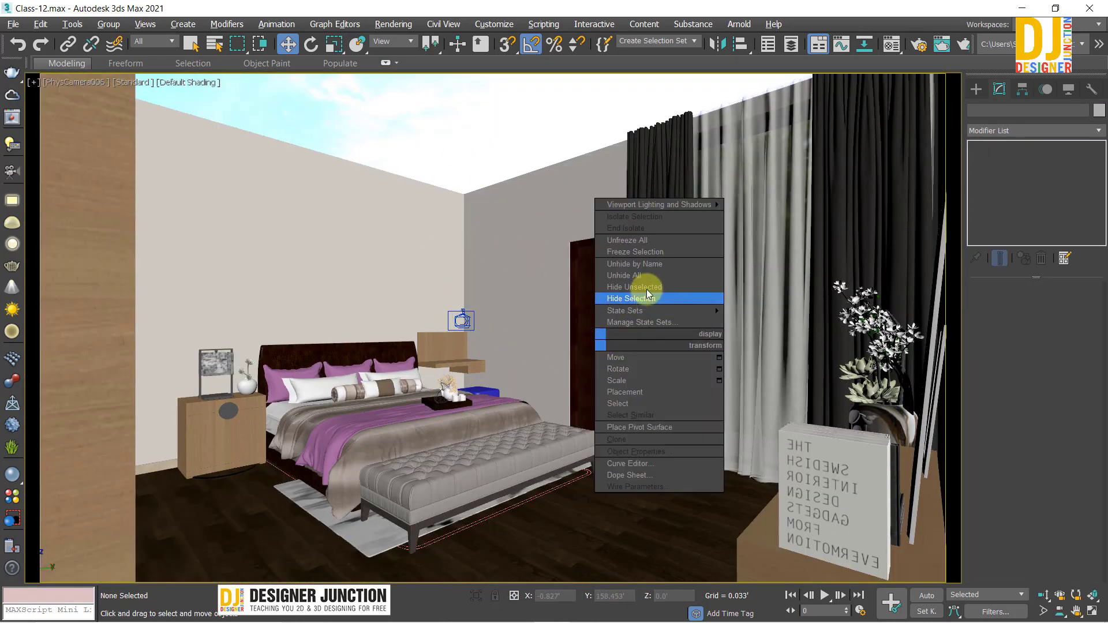
pyautogui.click(645, 278)
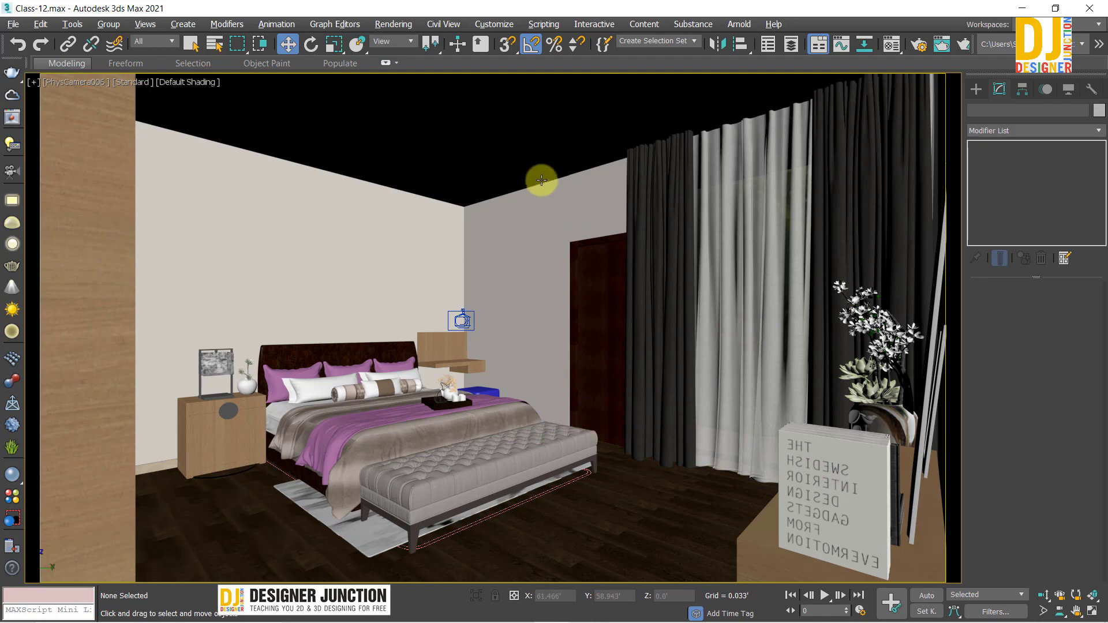
pyautogui.hotkey('alt', 'w')
pyautogui.hotkey('alt', 'w')
pyautogui.hotkey('alt', 'w')
pyautogui.hotkey('alt', 'w')
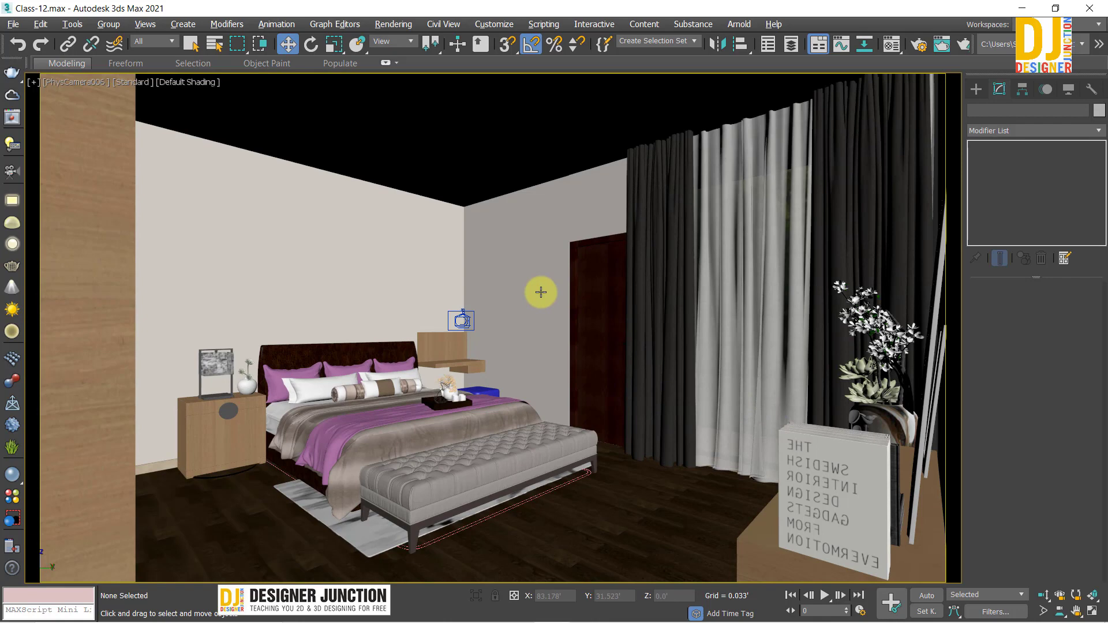
pyautogui.hotkey('shift', 'q')
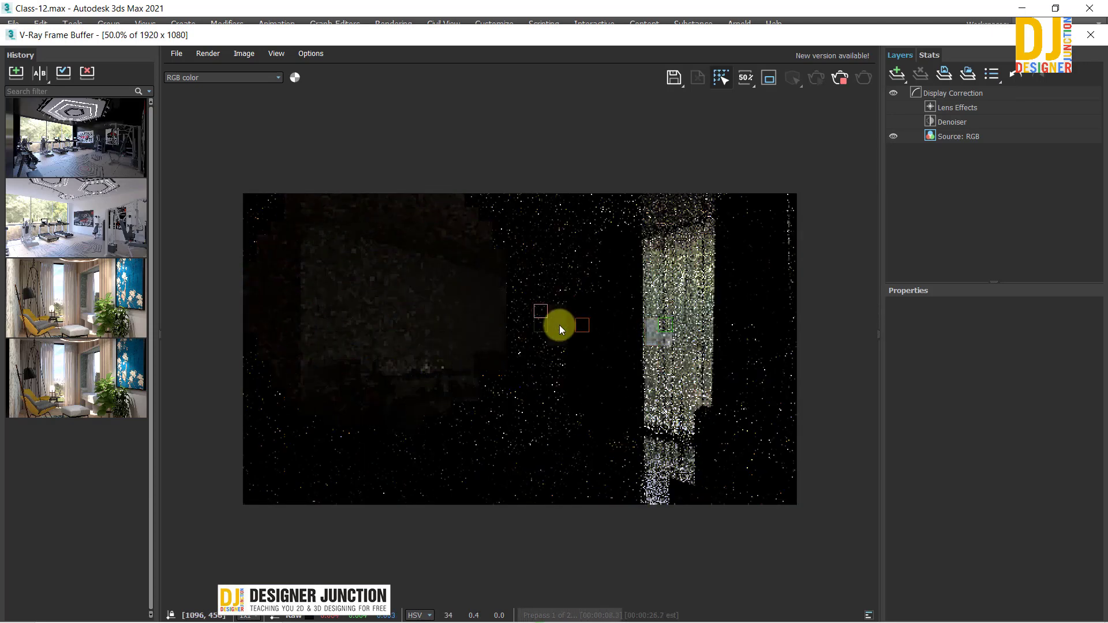
# Zoom in and out on the in-progress bedroom render in the V-Ray Frame Buffer
pyautogui.doubleClick(537, 373)
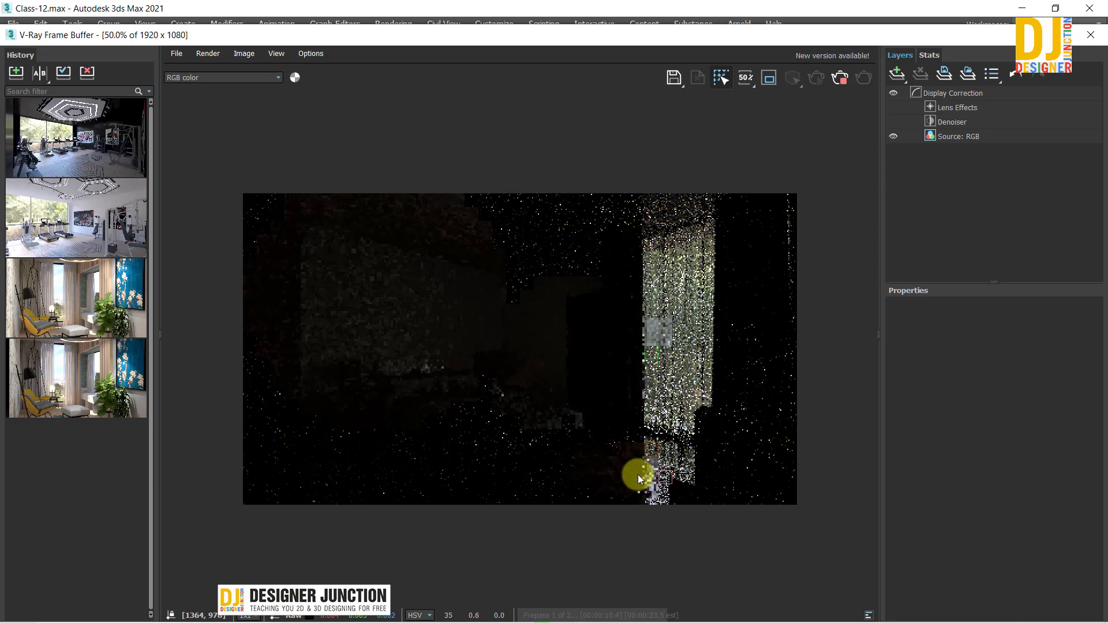
pyautogui.scroll(2, 678, 363)
pyautogui.scroll(-2, 675, 361)
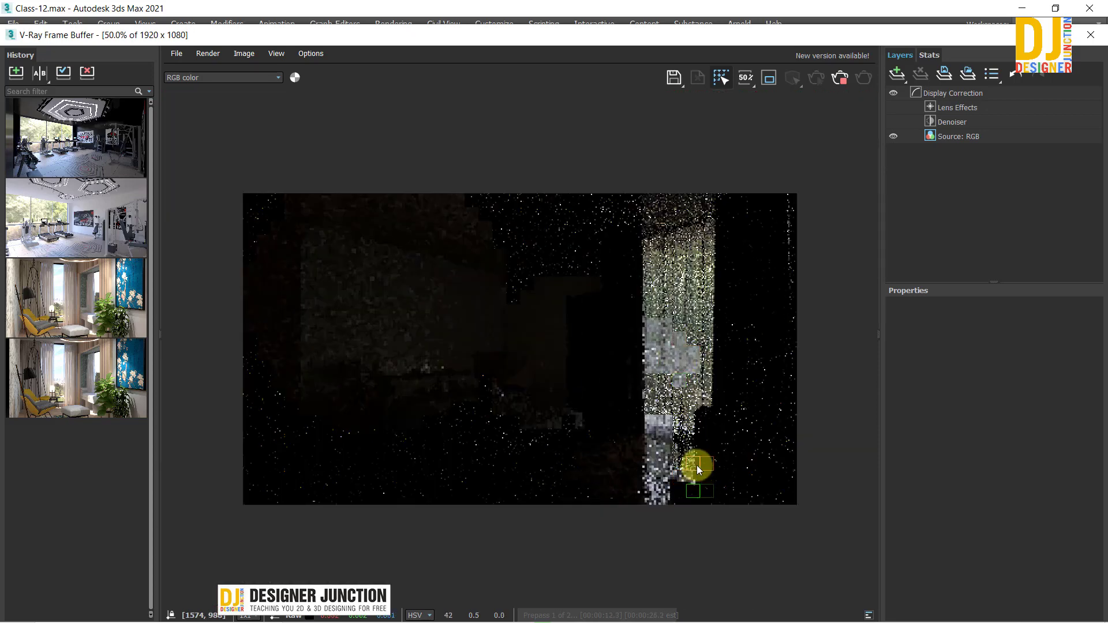
pyautogui.scroll(2, 699, 438)
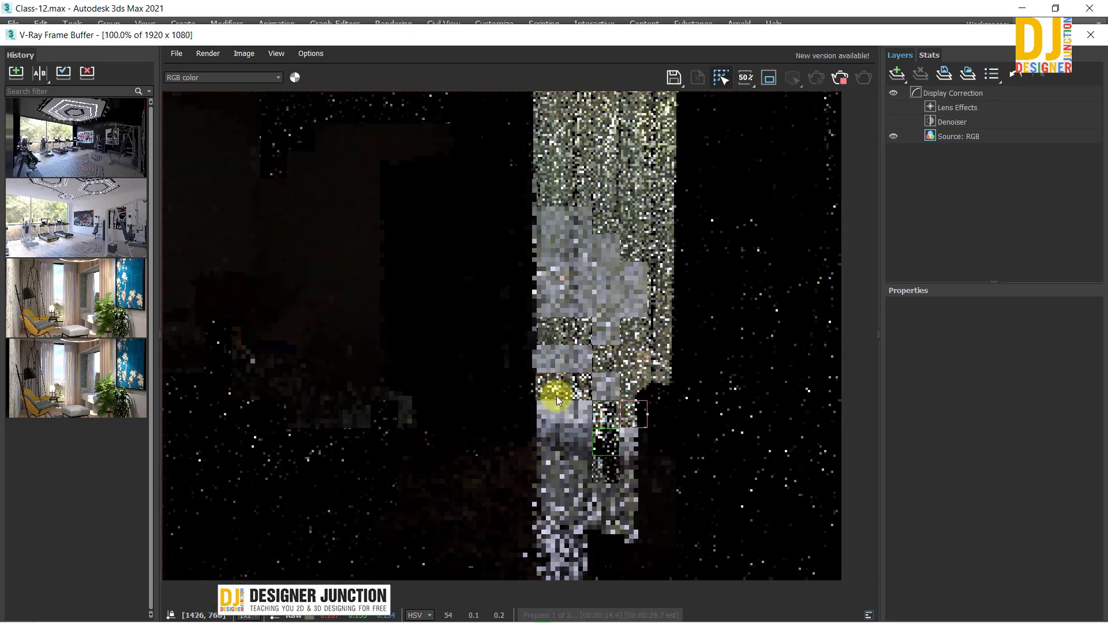
pyautogui.scroll(-2, 556, 396)
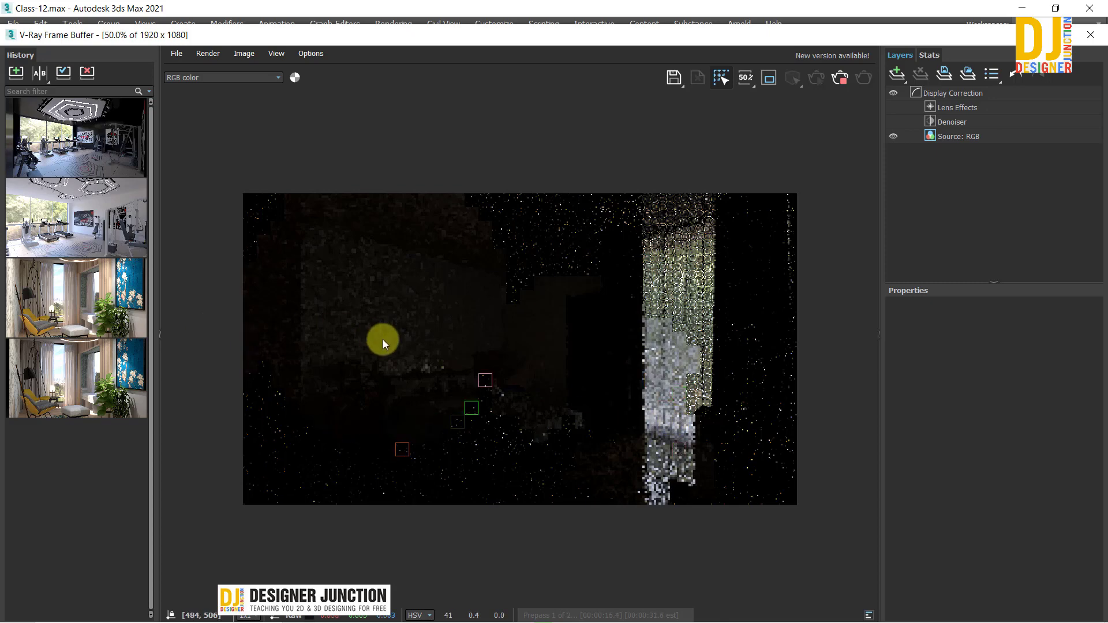
pyautogui.scroll(2, 382, 339)
pyautogui.scroll(-2, 383, 341)
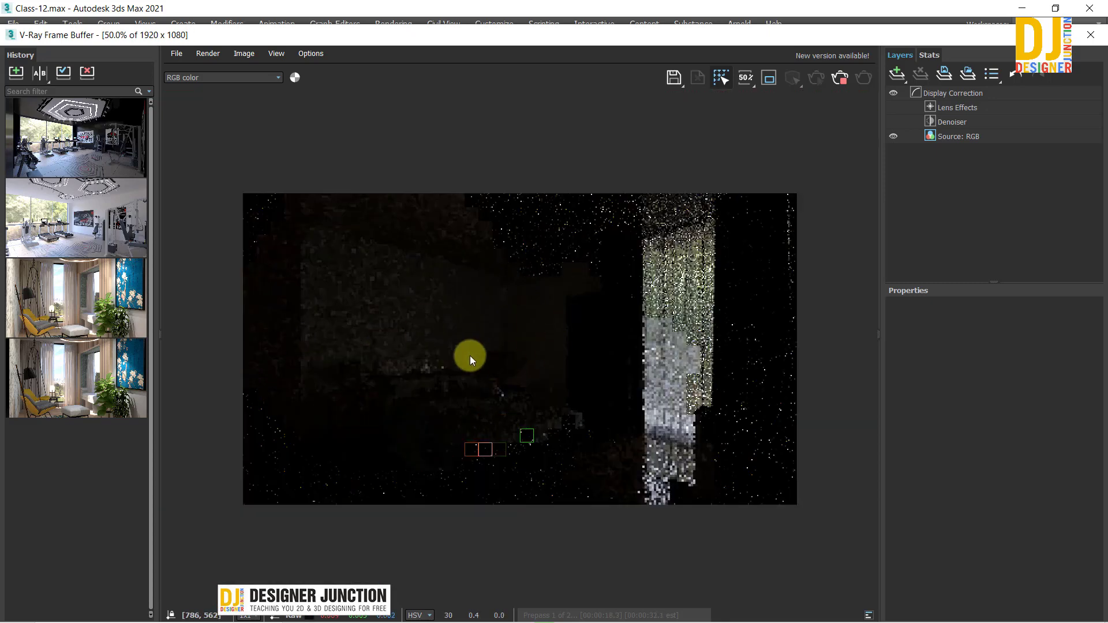
pyautogui.scroll(1, 737, 447)
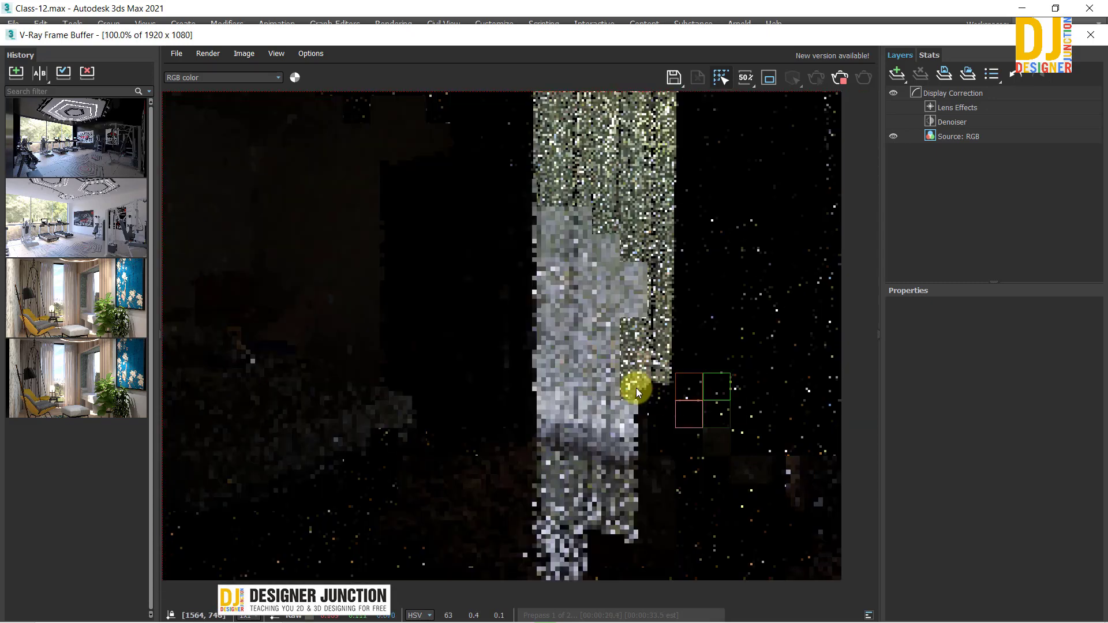
pyautogui.scroll(-2, 636, 388)
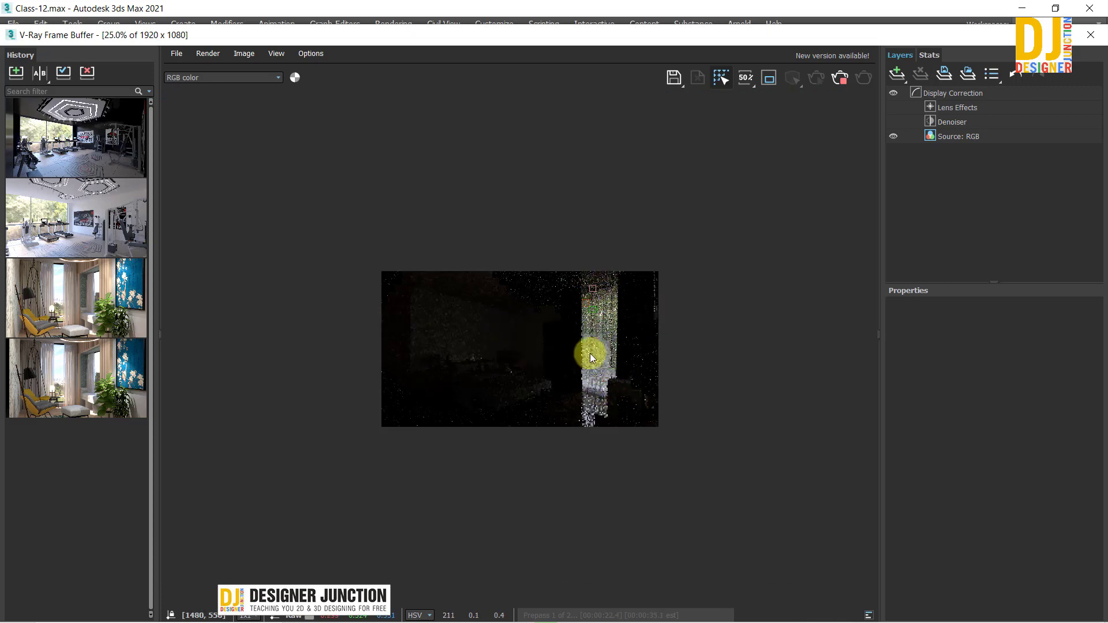
pyautogui.scroll(1, 591, 358)
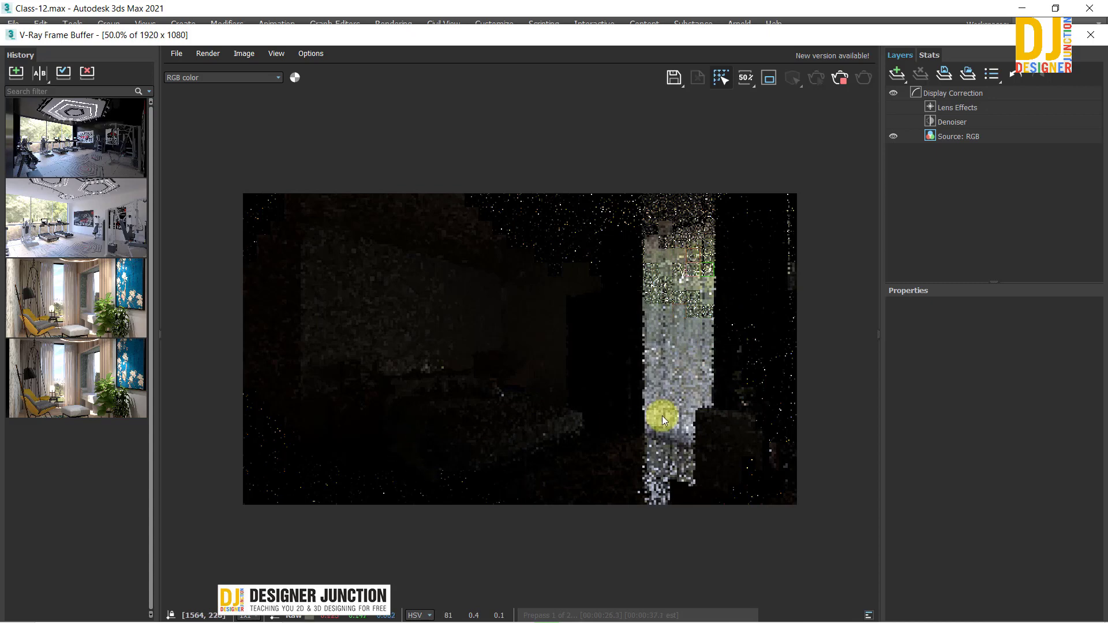
pyautogui.scroll(1, 657, 444)
pyautogui.scroll(-1, 496, 411)
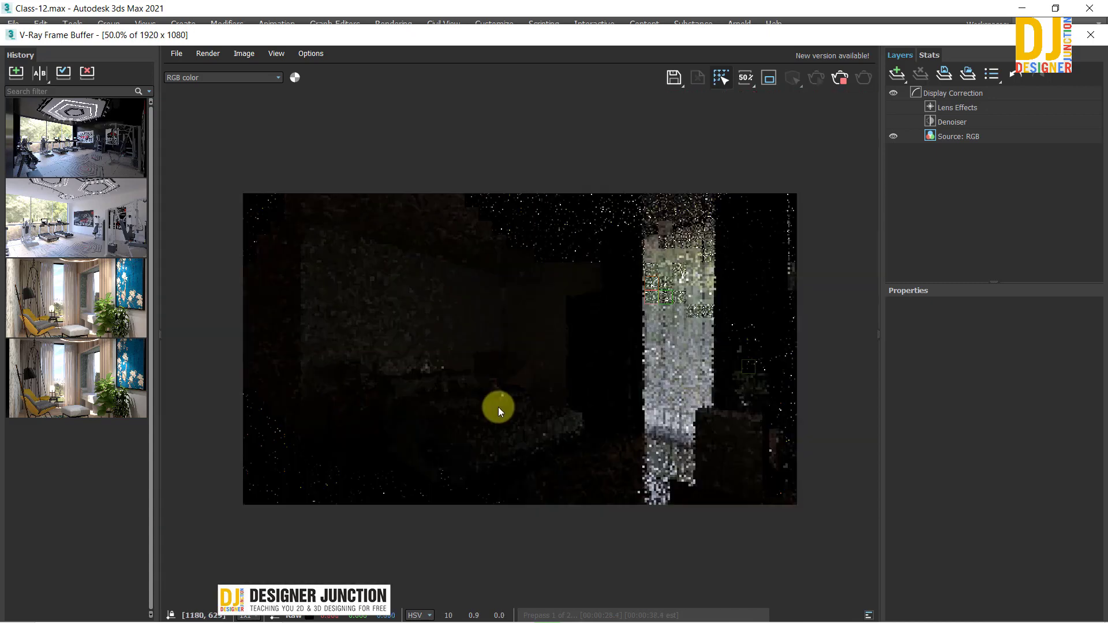
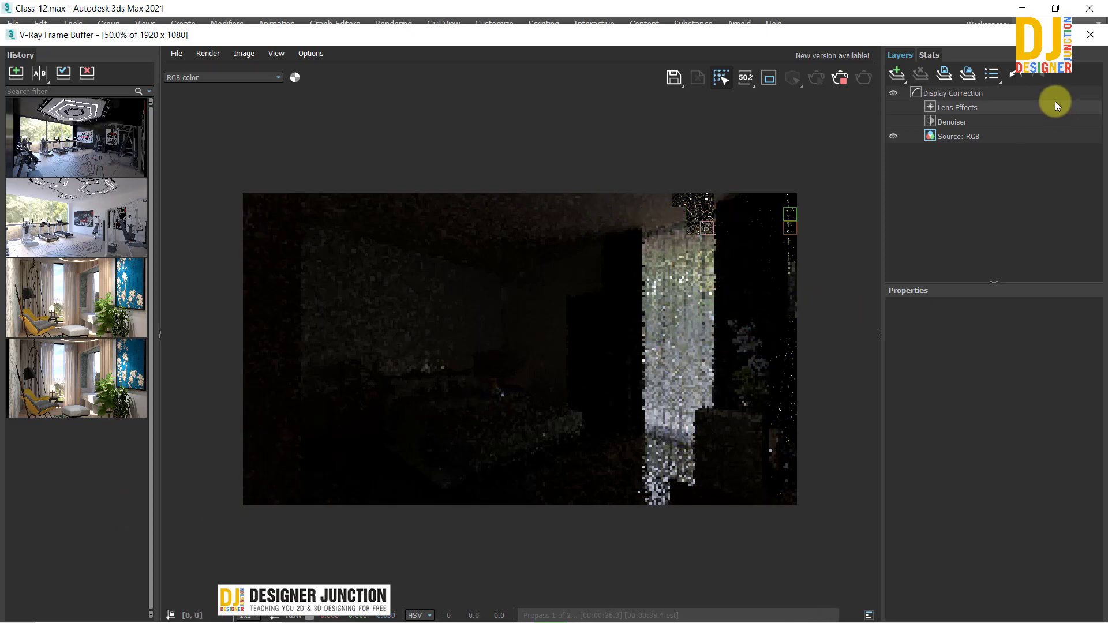
# Close the dark V-Ray frame buffer and the messages log, then bring up Render Setup (F10)
pyautogui.scroll(2, 689, 223)
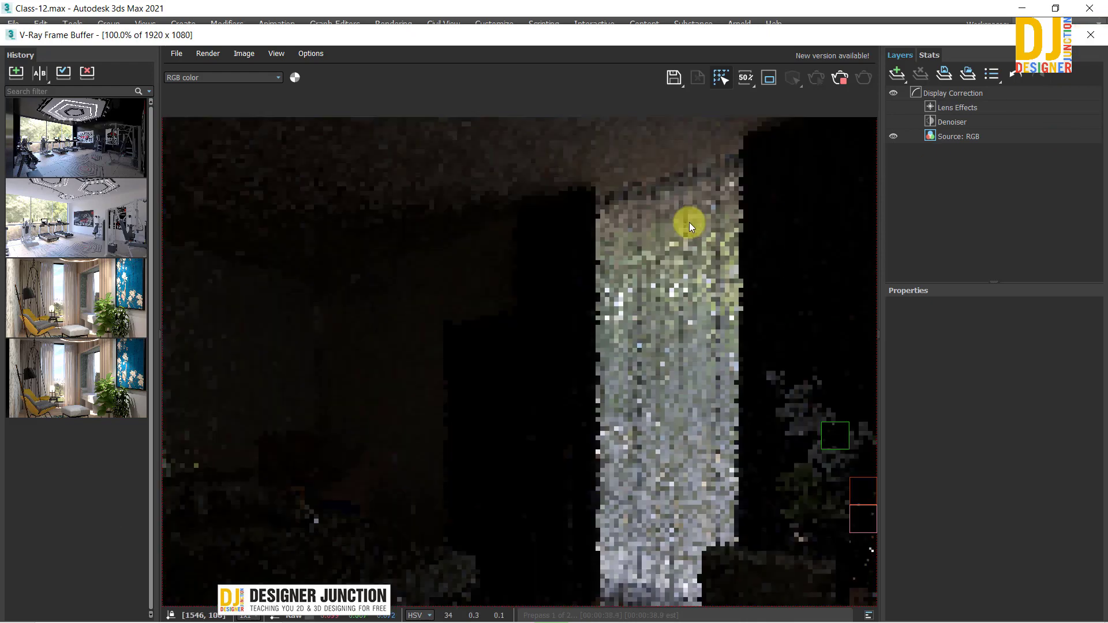
pyautogui.scroll(-2, 689, 223)
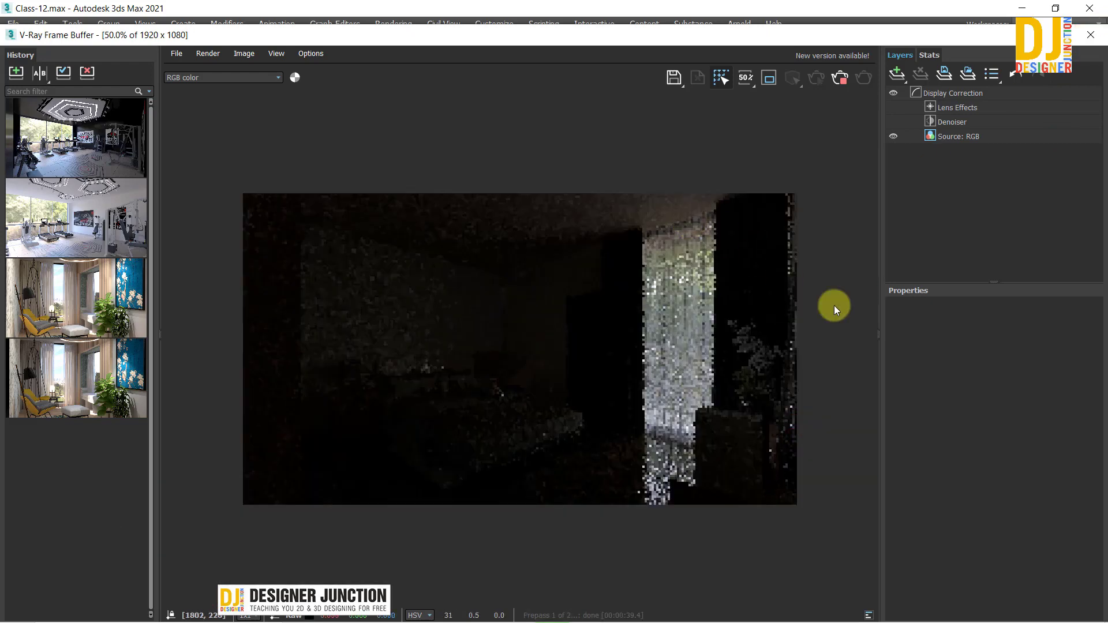
pyautogui.click(1090, 34)
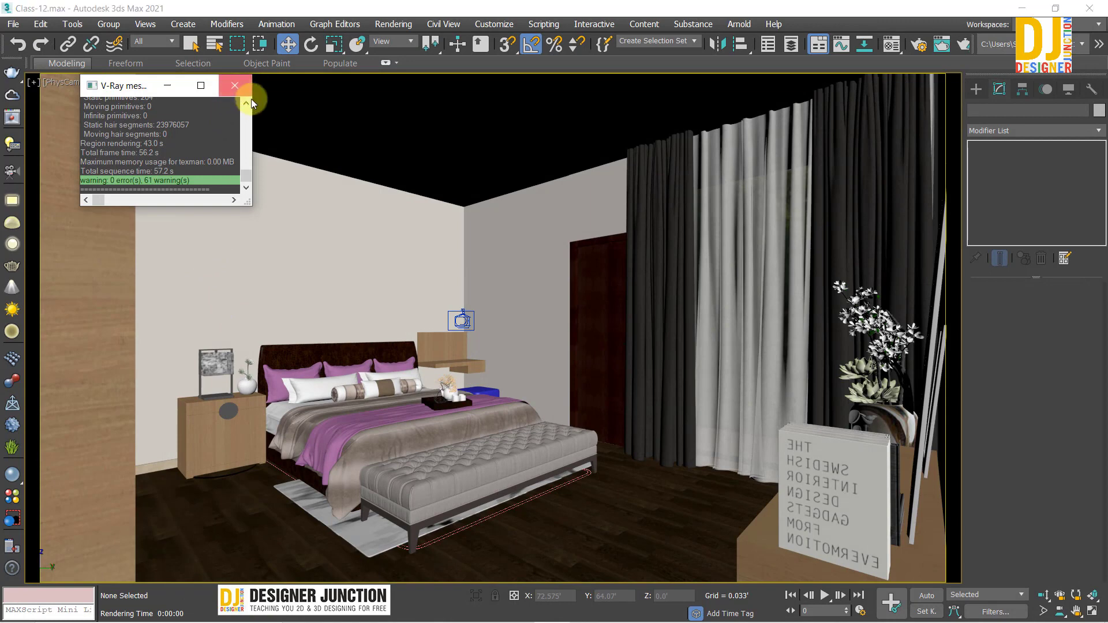
pyautogui.click(235, 85)
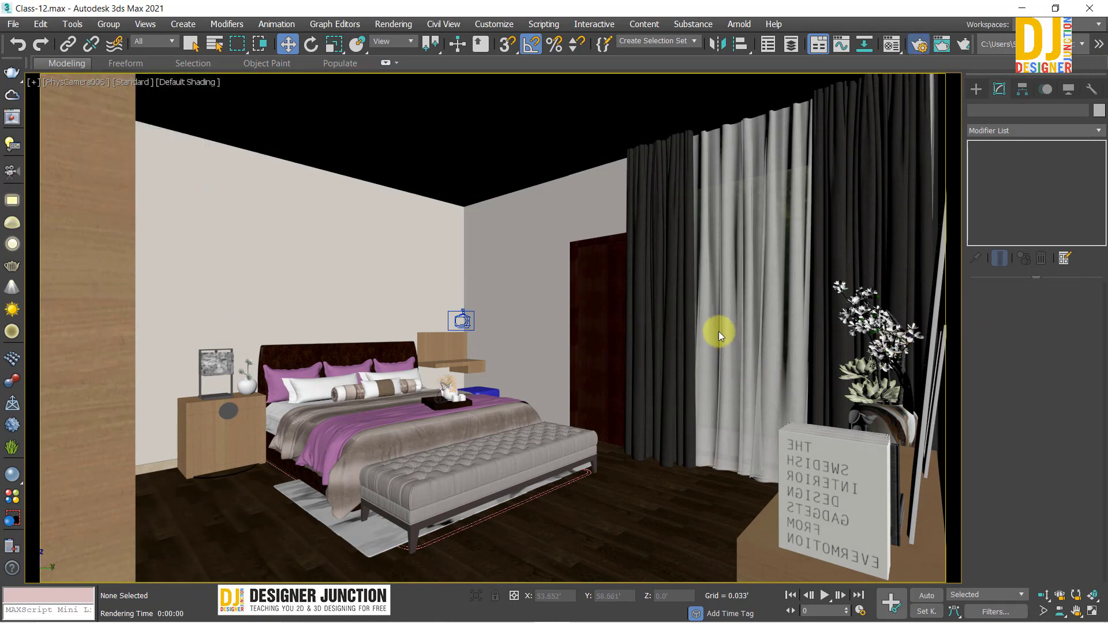
pyautogui.press('F10')
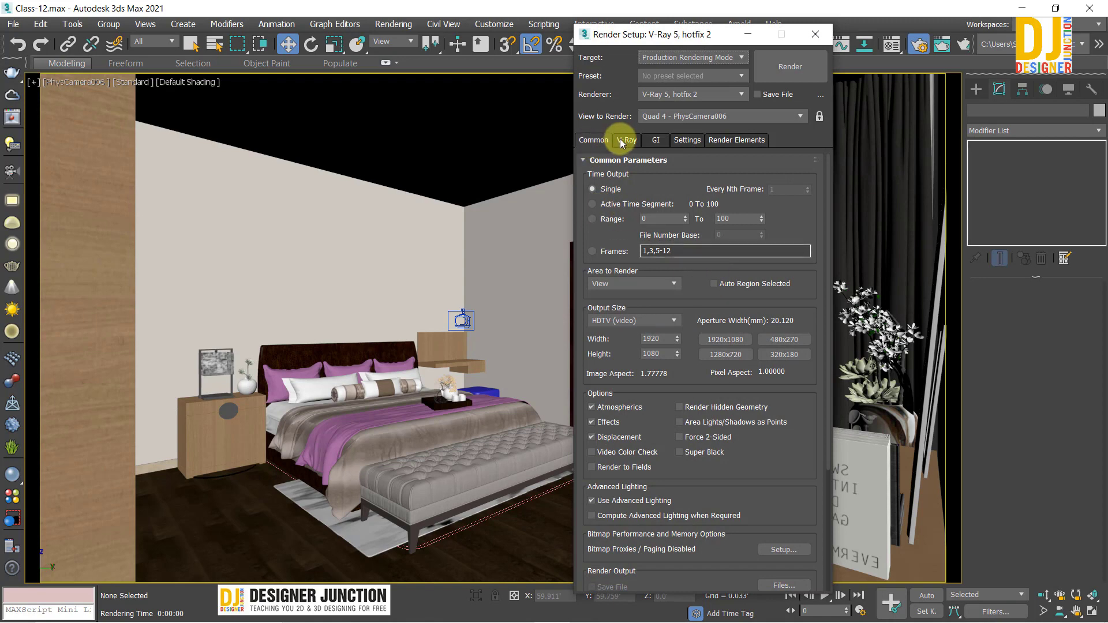
# Review the V-Ray tab's image filter and Reinhard colour mapping settings
pyautogui.click(626, 140)
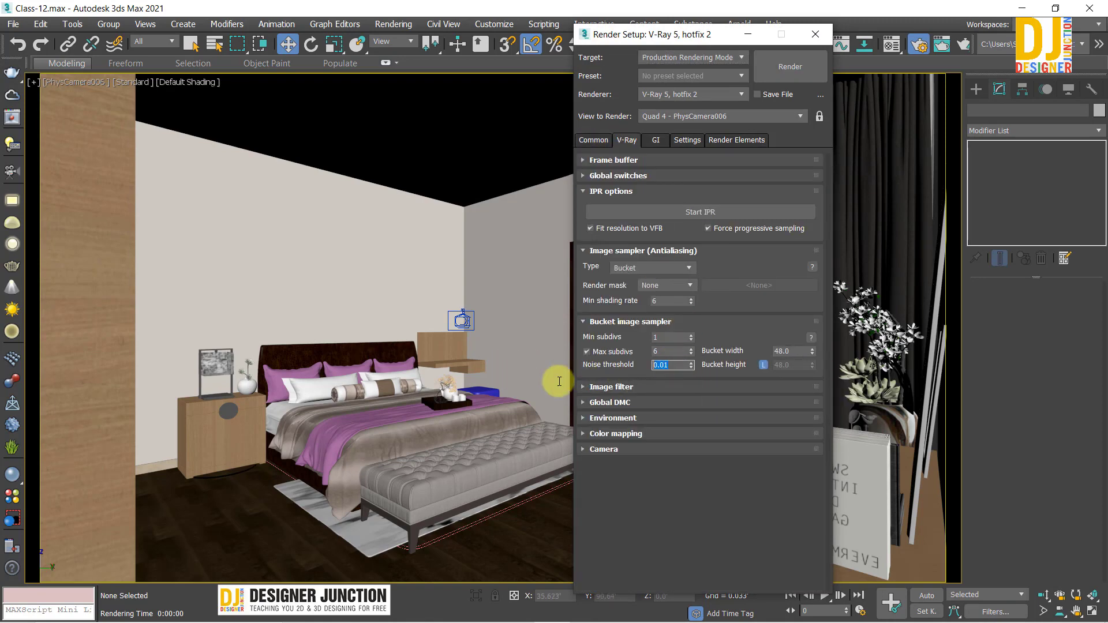
pyautogui.click(634, 387)
pyautogui.click(640, 385)
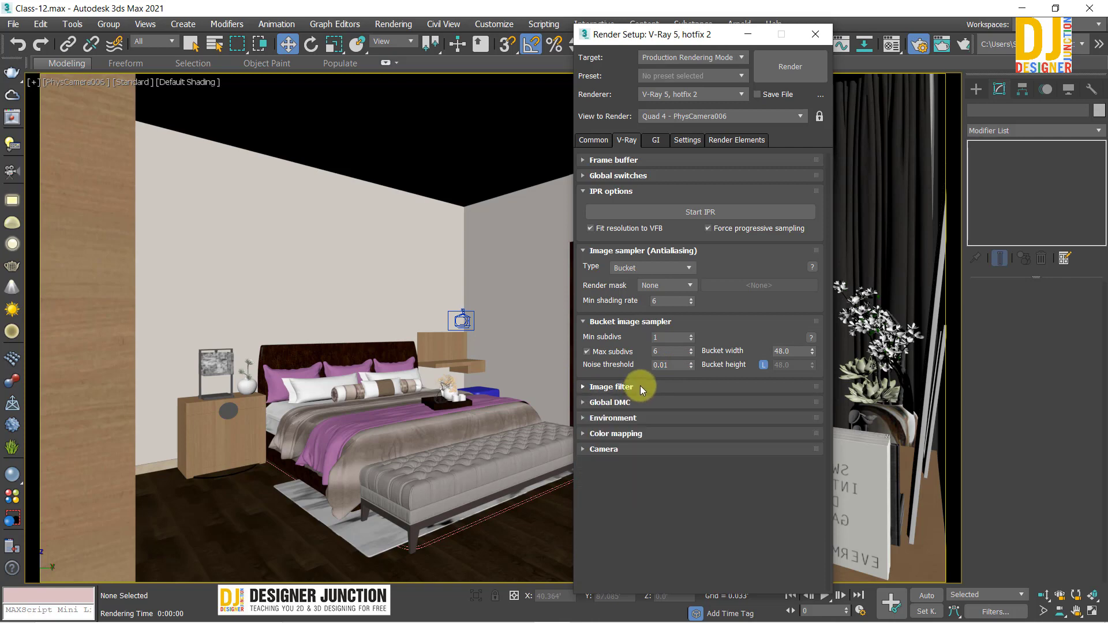
pyautogui.click(620, 436)
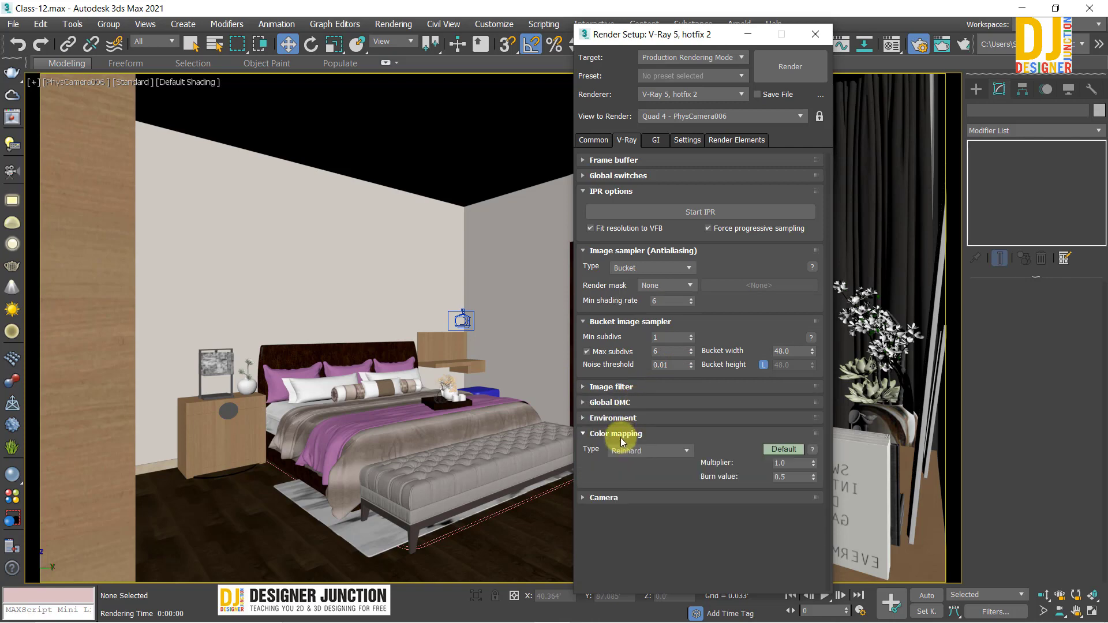
pyautogui.click(620, 435)
# Review the GI tab's Irradiance map preset and subdivs and Light cache settings
pyautogui.click(655, 140)
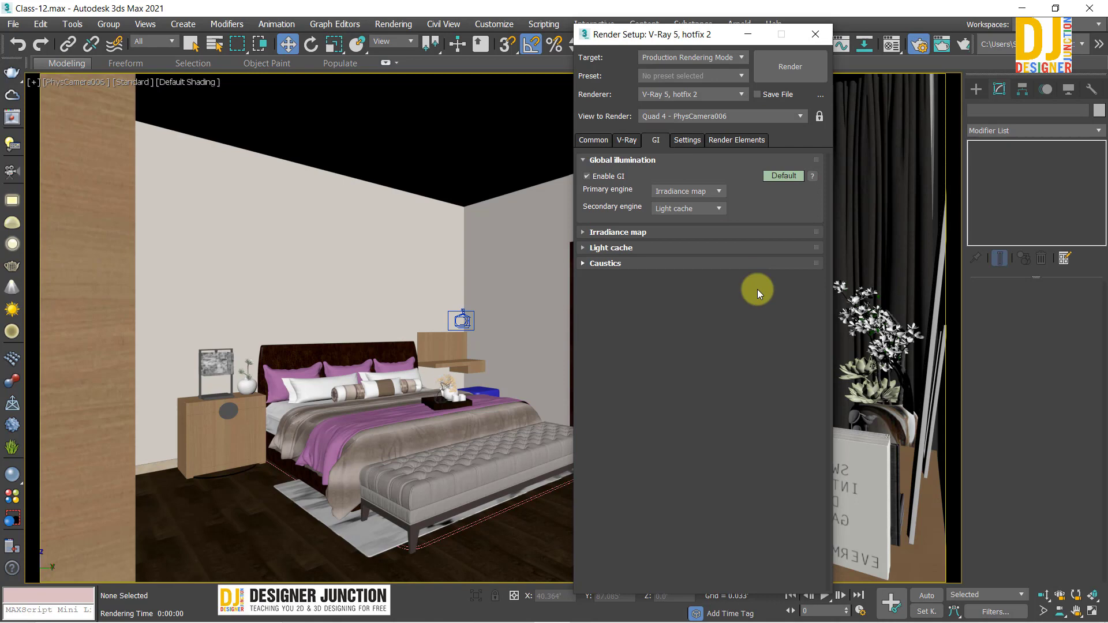
pyautogui.click(643, 254)
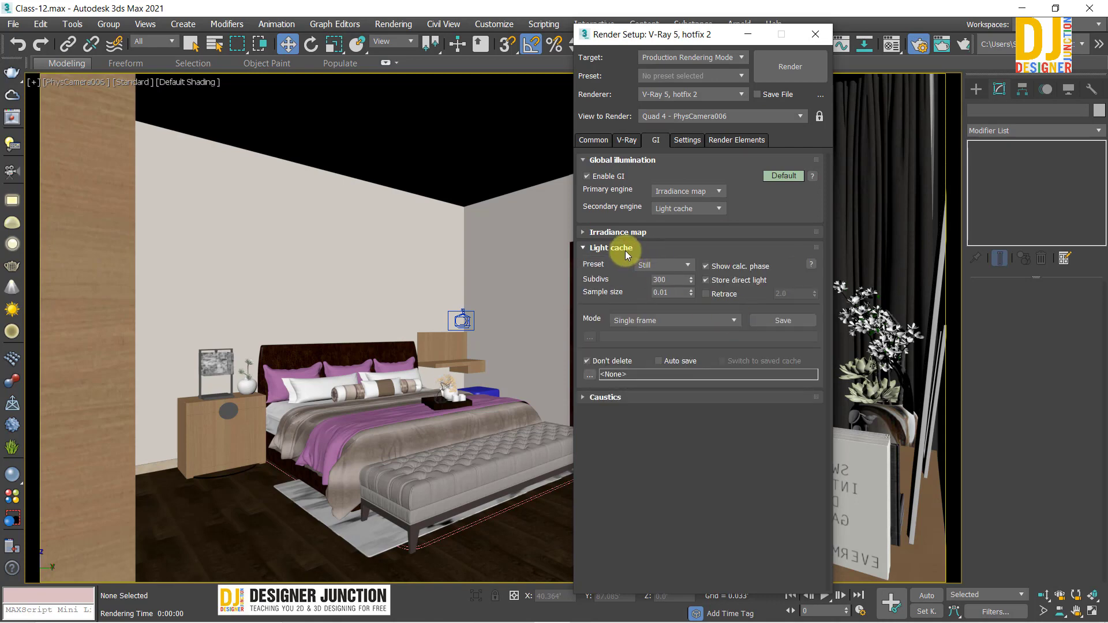
pyautogui.click(625, 251)
pyautogui.click(659, 230)
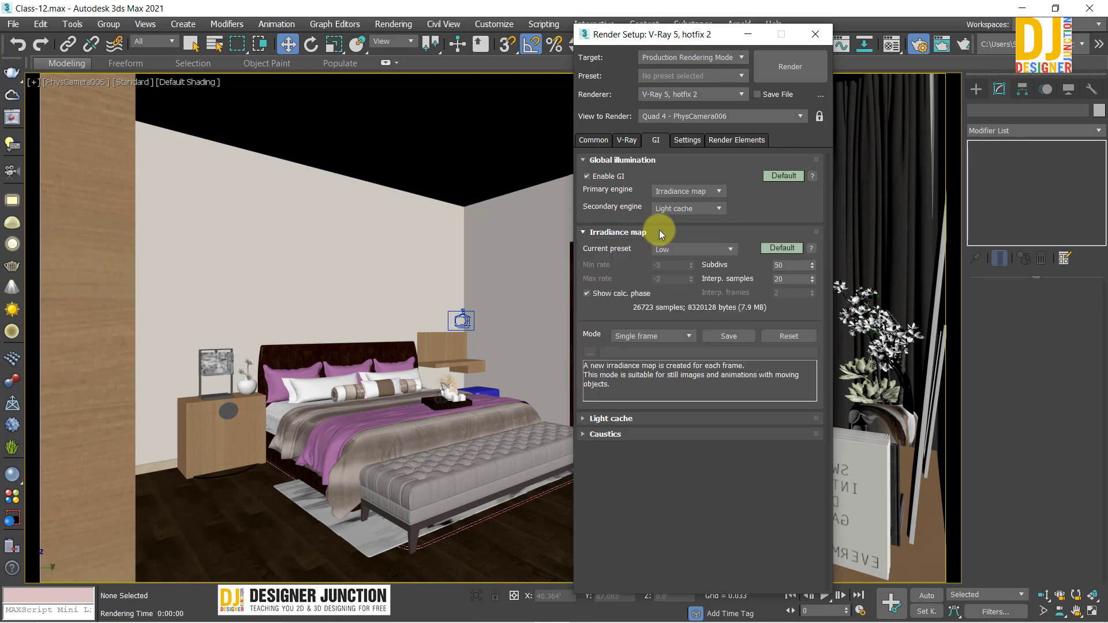
pyautogui.click(659, 230)
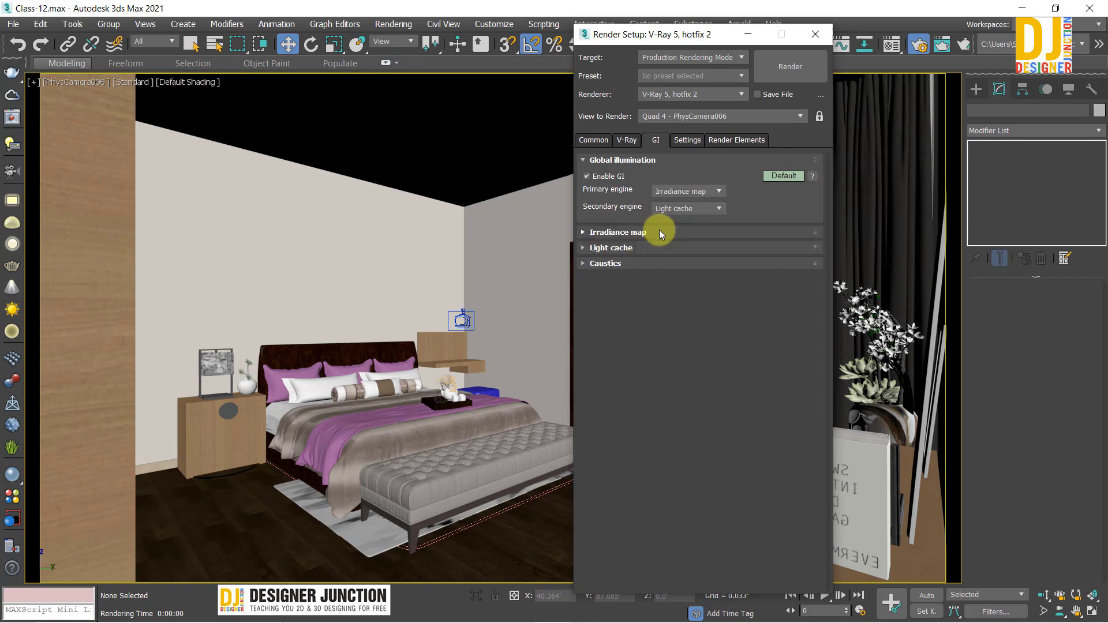
# Check the Settings tab and the VRayDenoiser render element, return to Common, and close Render Setup
pyautogui.click(695, 140)
pyautogui.click(731, 141)
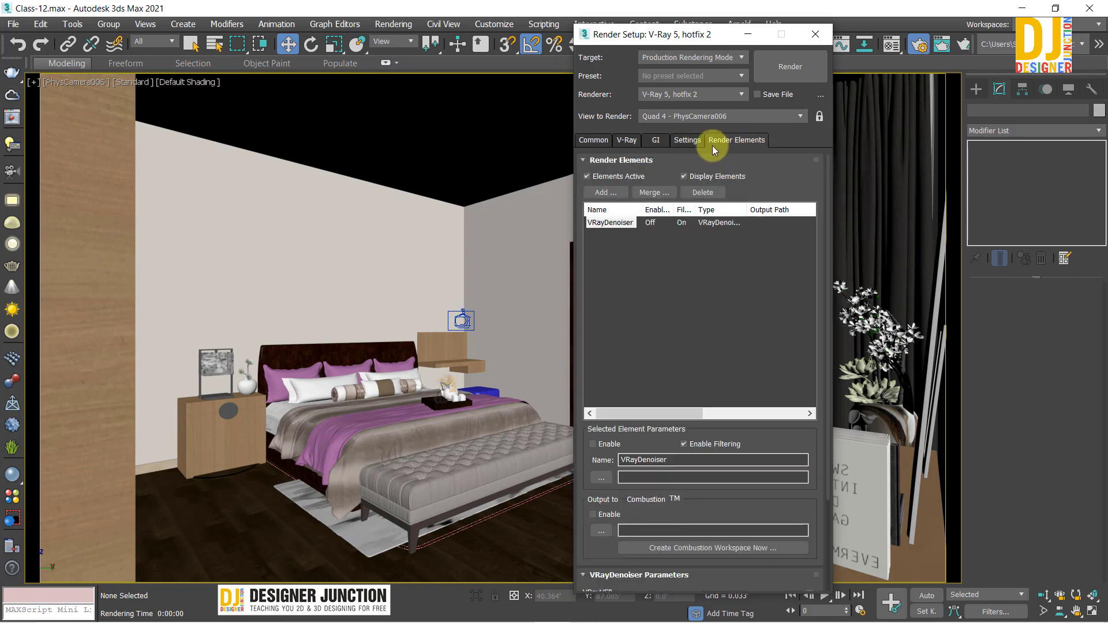
pyautogui.click(586, 141)
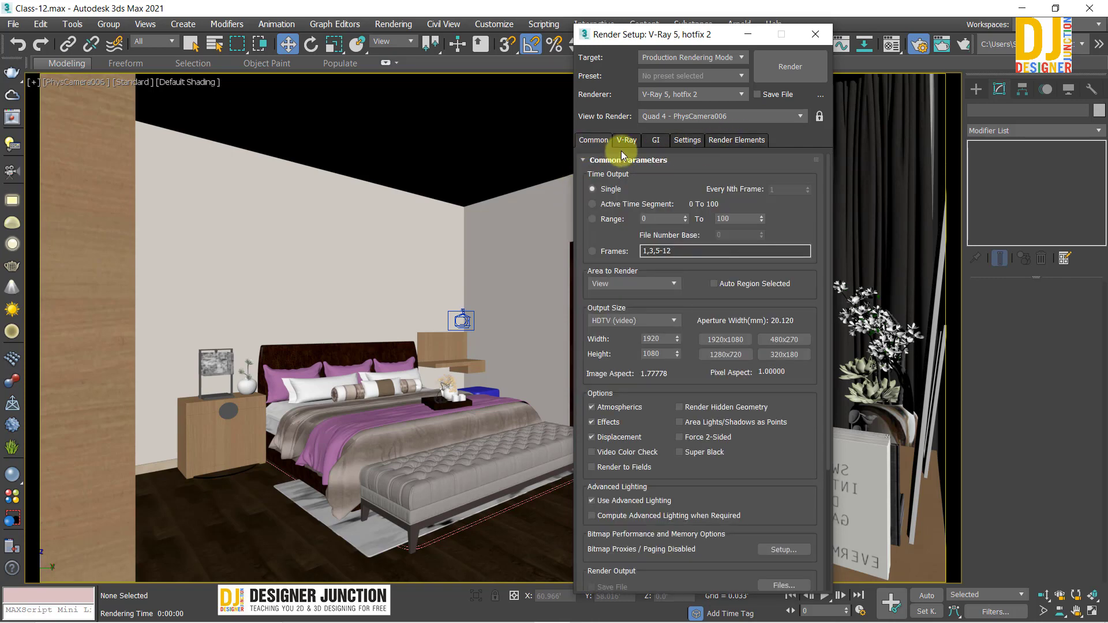
pyautogui.click(627, 141)
pyautogui.click(593, 140)
pyautogui.click(815, 34)
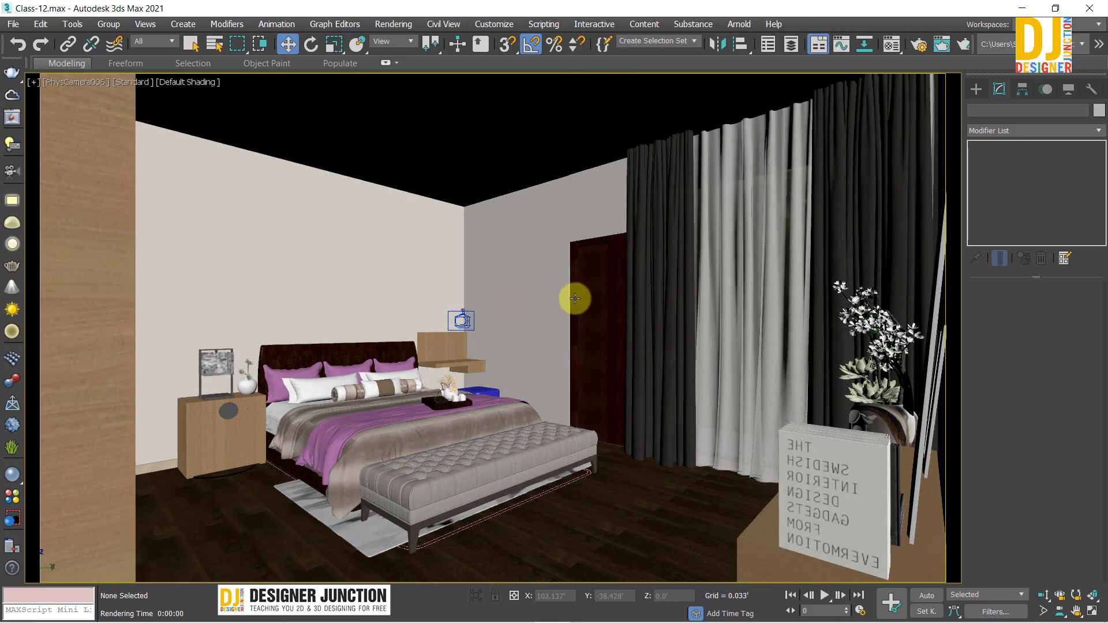
# Maximize the Top viewport and unhide the Lights category so the scene's lights show
pyautogui.hotkey('alt', 'w')
pyautogui.click(380, 262)
pyautogui.hotkey('alt', 'w')
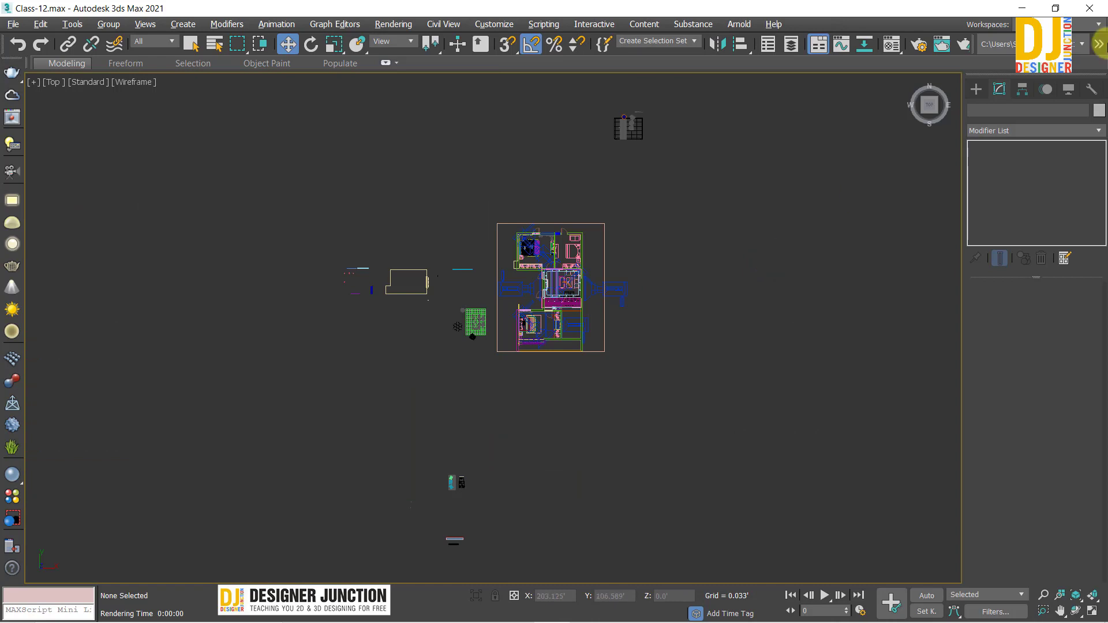
pyautogui.click(1069, 90)
pyautogui.click(988, 257)
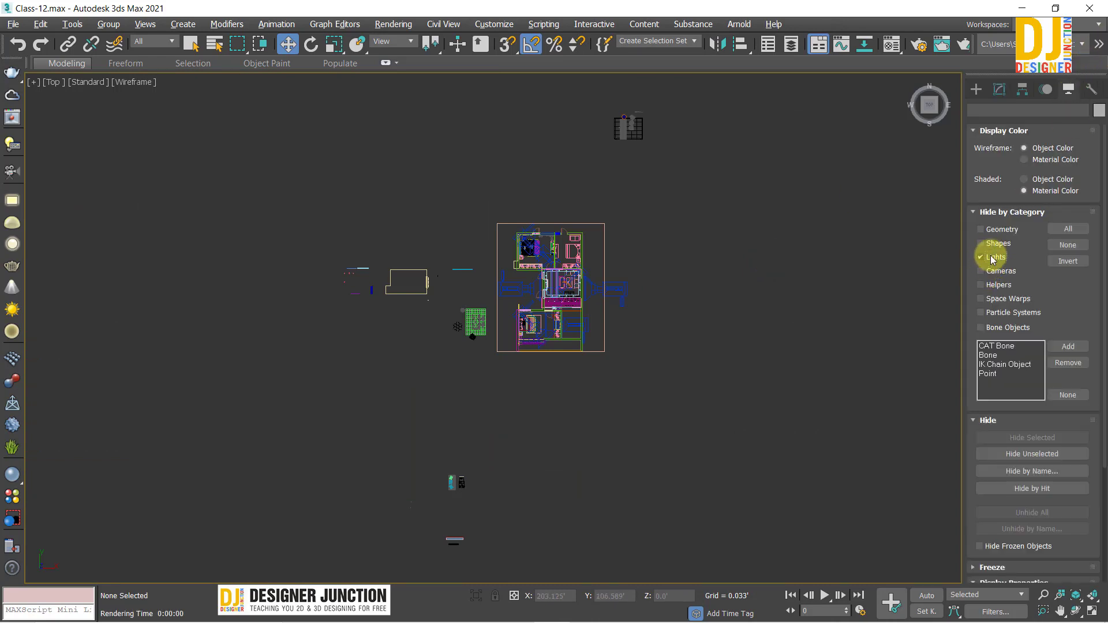
pyautogui.click(990, 258)
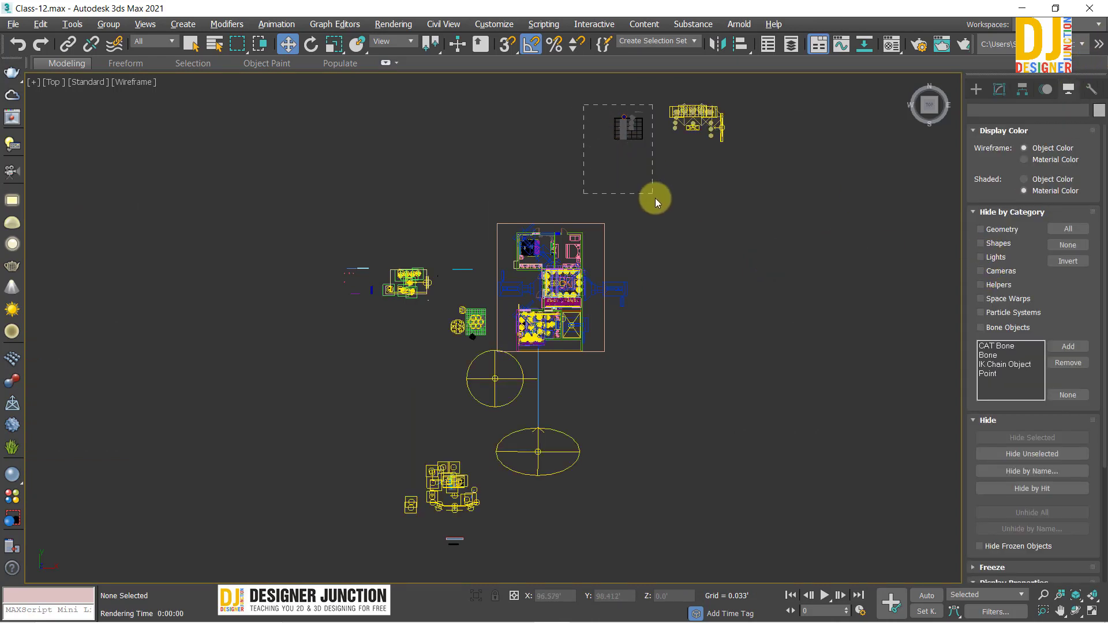
# Select the object north of the house plan and move it closer
pyautogui.moveTo(655, 199)
pyautogui.mouseDown()
pyautogui.moveTo(647, 117)
pyautogui.moveTo(442, 202)
pyautogui.mouseUp()
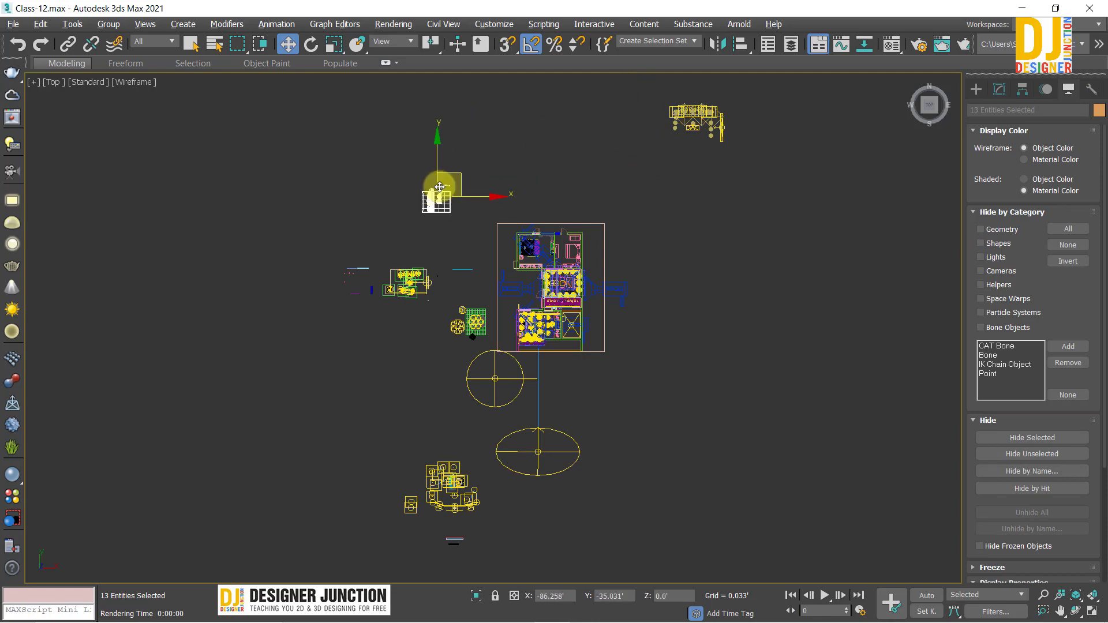
pyautogui.click(715, 100)
pyautogui.scroll(10, 716, 99)
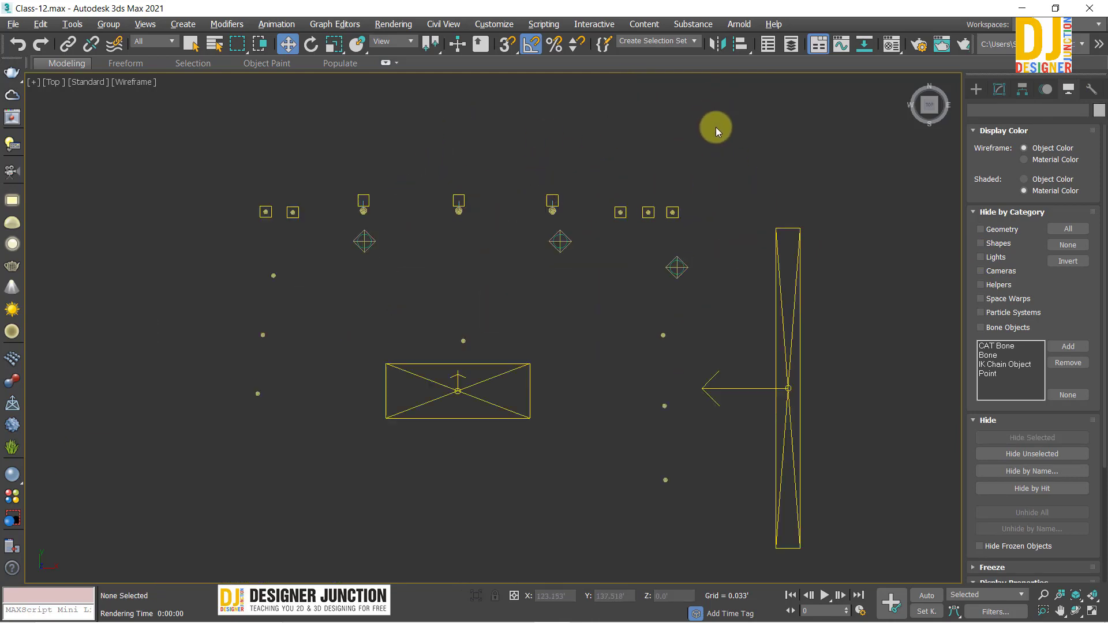
pyautogui.scroll(-2, 434, 245)
# Select the group of 20 spare lights, inspect them in perspective, and hide them
pyautogui.moveTo(764, 476); pyautogui.dragTo(93, 109)
pyautogui.hotkey('alt', 'w')
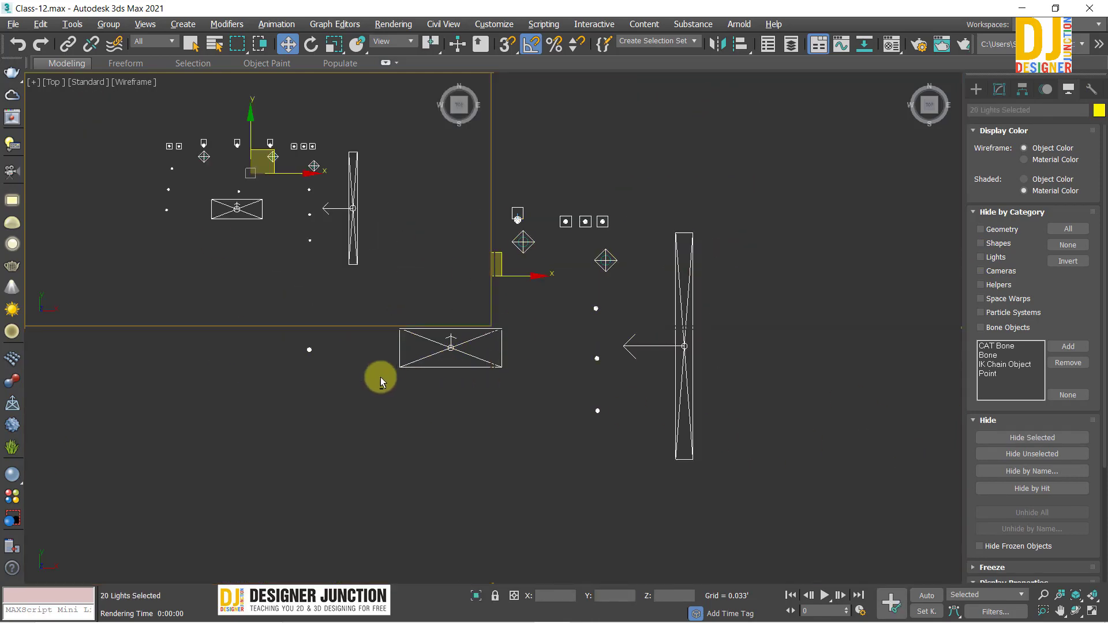
pyautogui.hotkey('alt', 'w')
pyautogui.press('z')
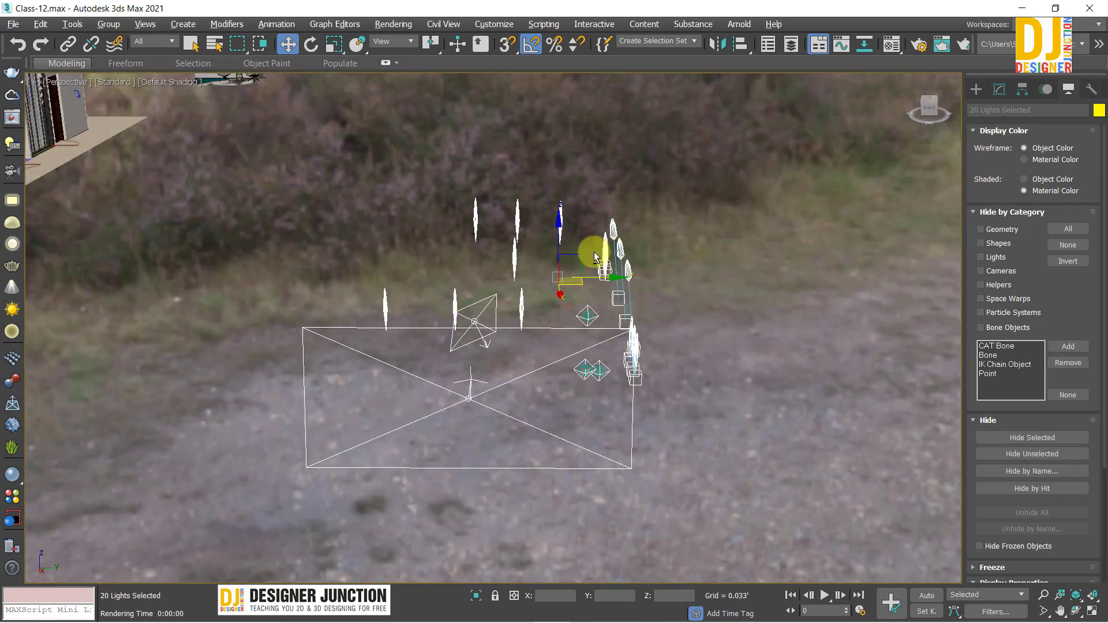
pyautogui.keyDown('alt'); pyautogui.moveTo(596, 256); pyautogui.dragTo(597, 249, button='middle'); pyautogui.keyUp('alt')
pyautogui.hotkey('alt', 'h')
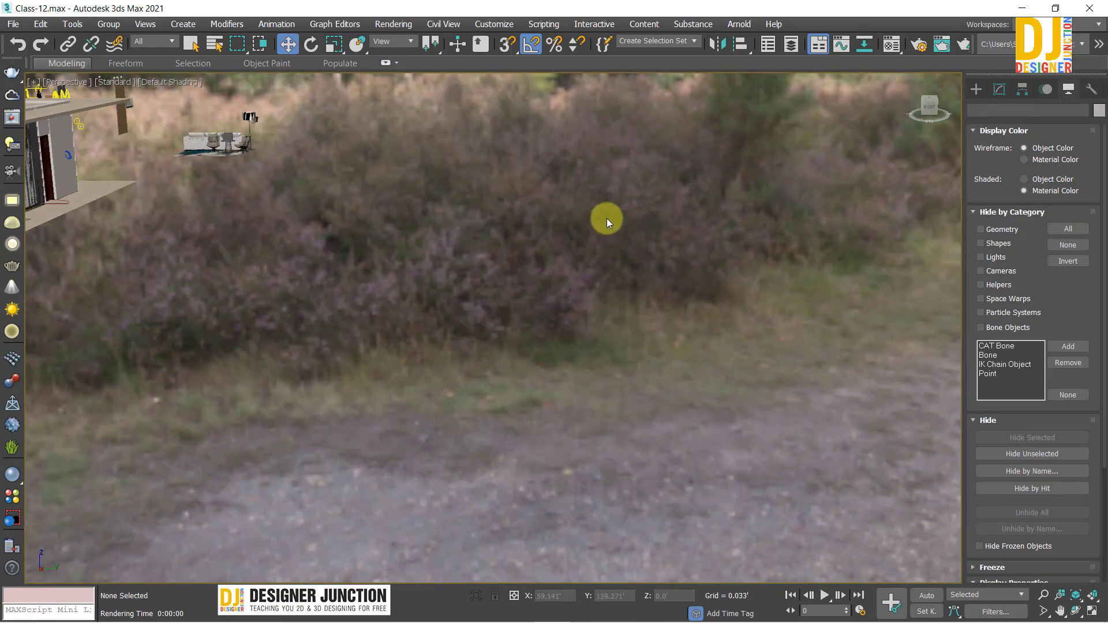
# Remove the light rig beside the window, then return to the maximized Top view
pyautogui.press('z')
pyautogui.keyDown('alt'); pyautogui.moveTo(518, 278); pyautogui.dragTo(527, 331, button='middle'); pyautogui.keyUp('alt')
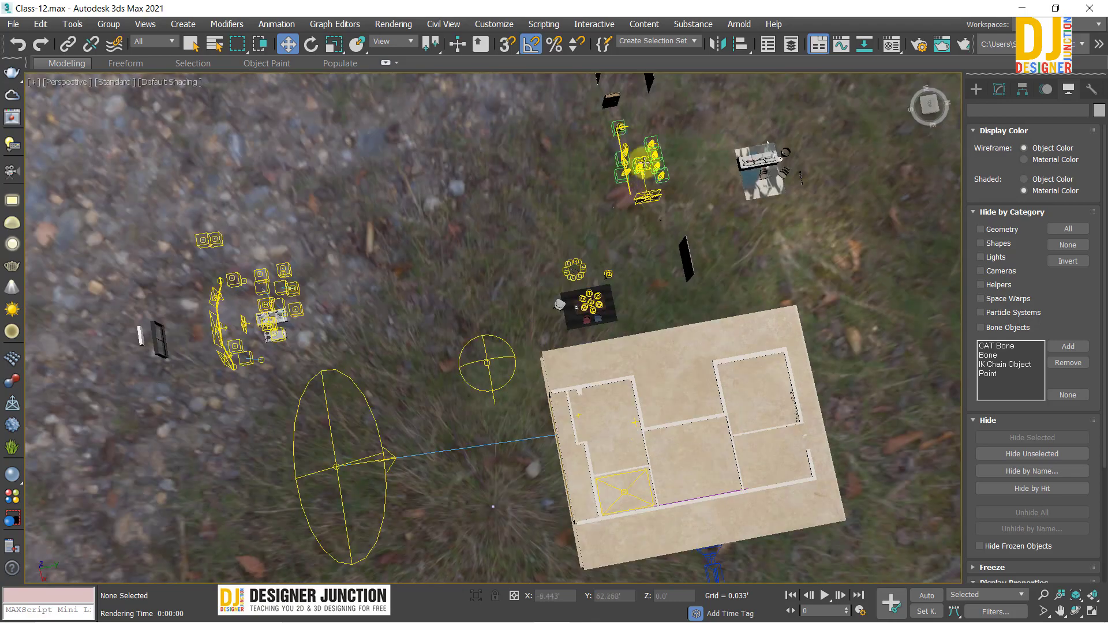
pyautogui.scroll(8, 714, 137)
pyautogui.scroll(-3, 679, 271)
pyautogui.scroll(5, 653, 302)
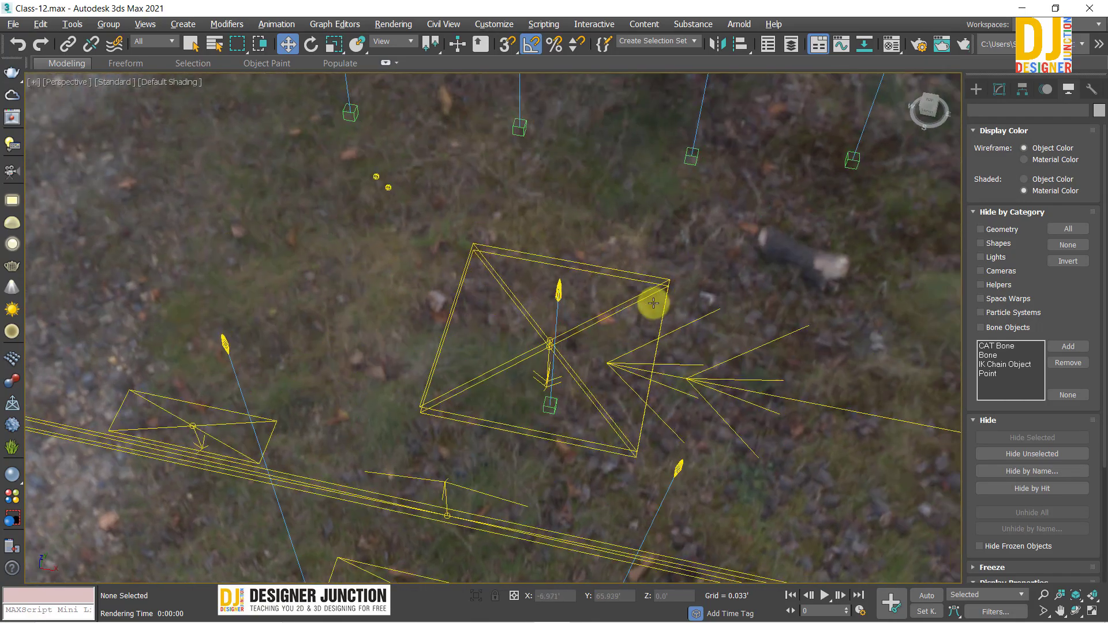
pyautogui.moveTo(652, 302)
pyautogui.keyDown('alt'); pyautogui.mouseDown(button='middle')
pyautogui.moveTo(623, 279)
pyautogui.moveTo(608, 299)
pyautogui.mouseUp(button='middle'); pyautogui.keyUp('alt')
pyautogui.scroll(-5, 608, 300)
pyautogui.scroll(3, 608, 300)
pyautogui.scroll(4, 656, 321)
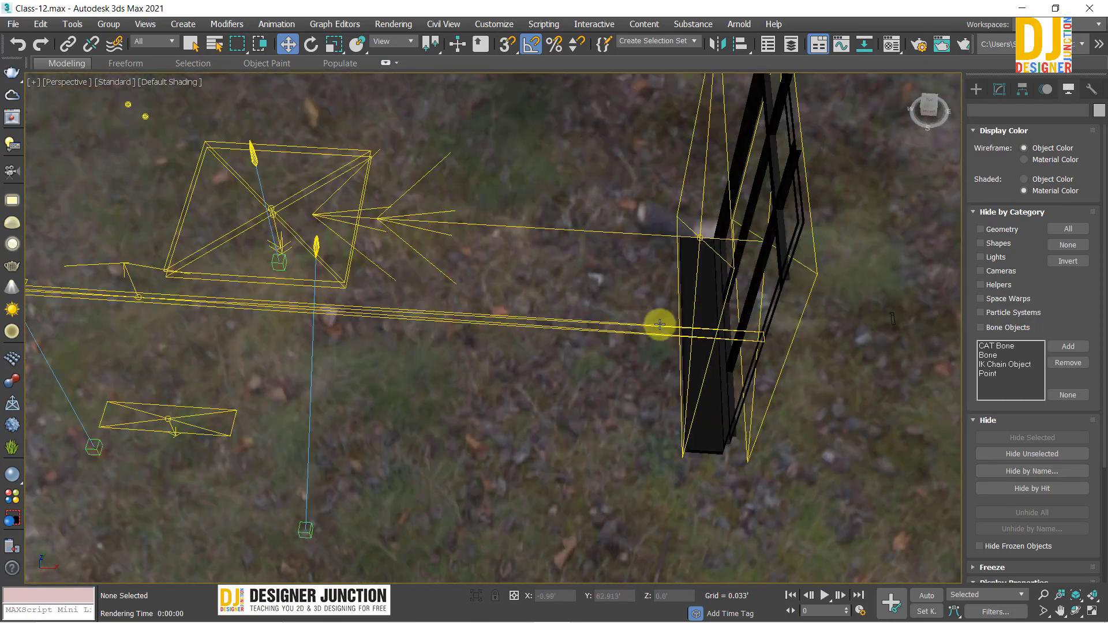
pyautogui.scroll(-4, 601, 398)
pyautogui.moveTo(601, 398); pyautogui.dragTo(340, 209)
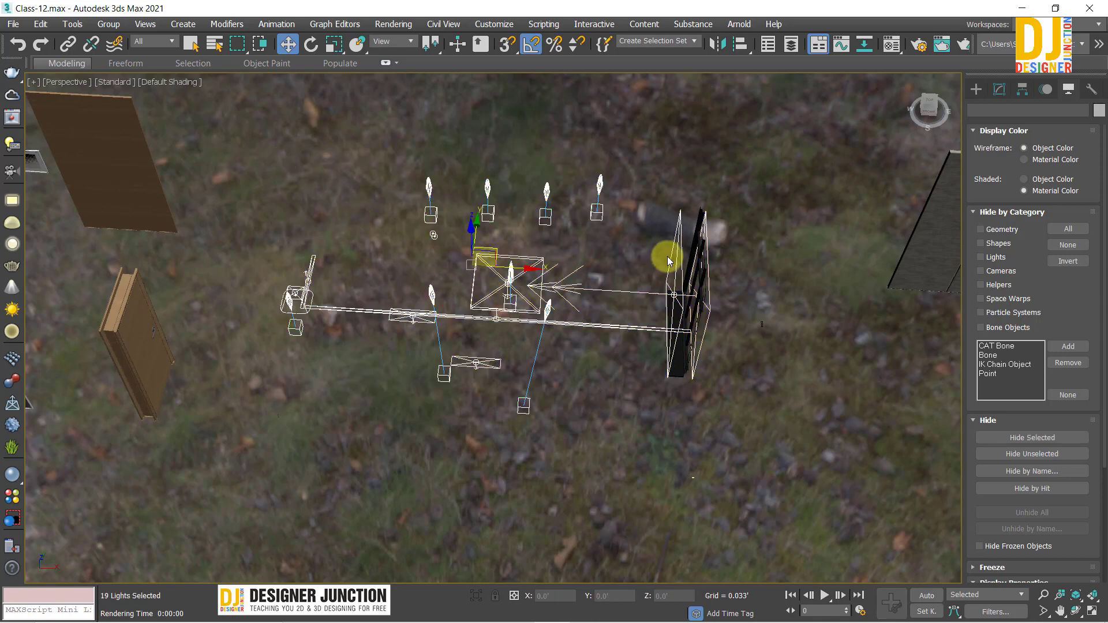
pyautogui.press('Delete')
pyautogui.hotkey('alt', 'w')
pyautogui.click(348, 189)
pyautogui.hotkey('alt', 'w')
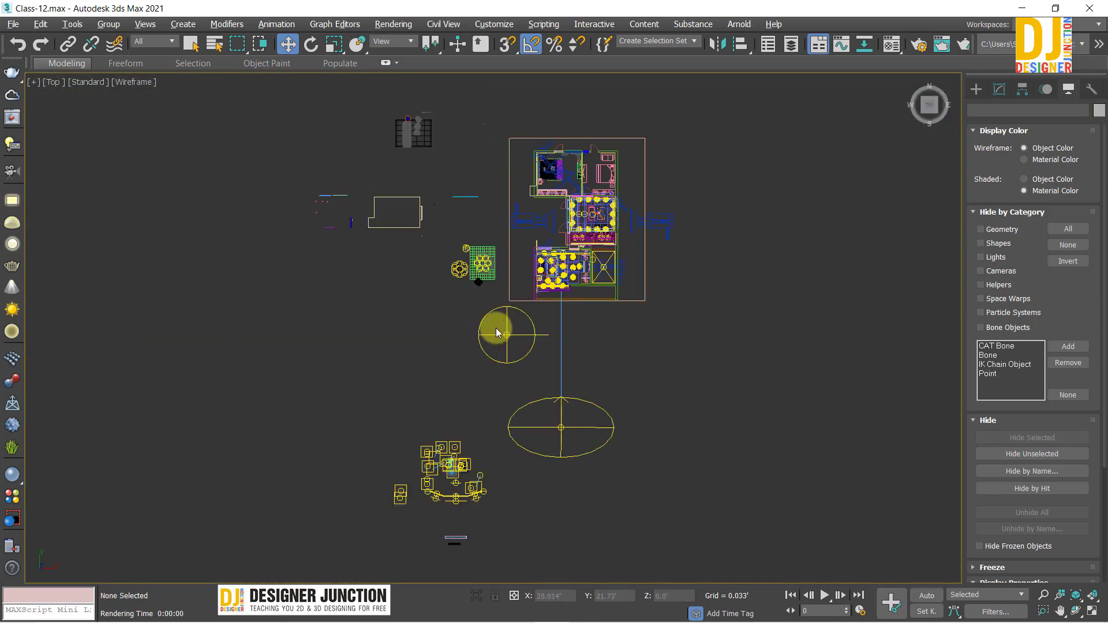
# Check the dome light's parameters and the Environment exposure of 6.0 EV
pyautogui.moveTo(483, 367); pyautogui.dragTo(485, 367)
pyautogui.click(999, 89)
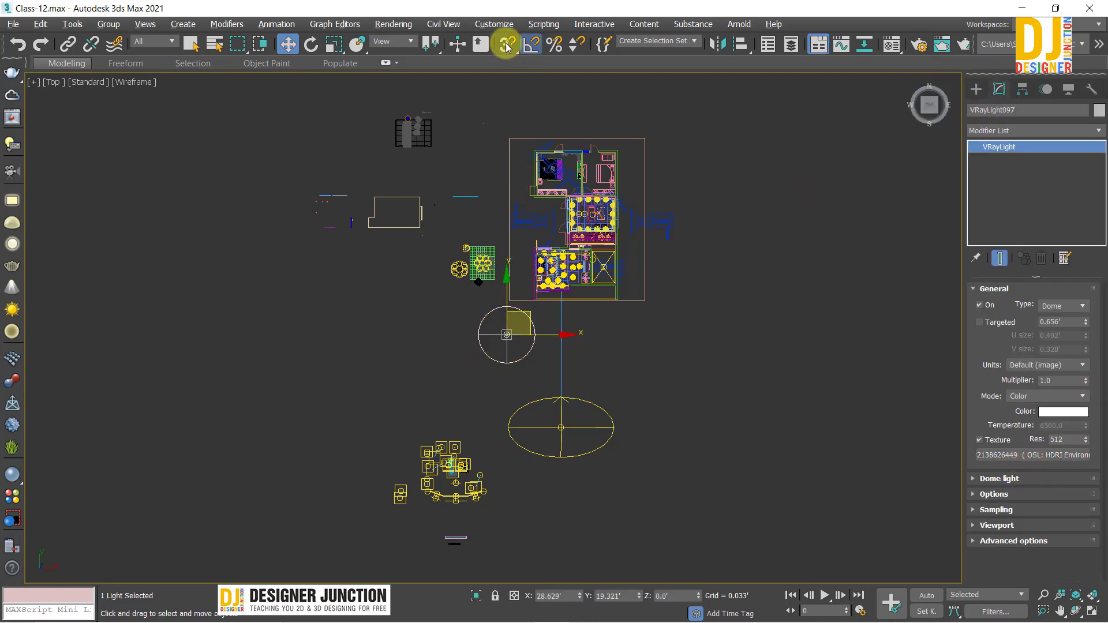
pyautogui.click(394, 24)
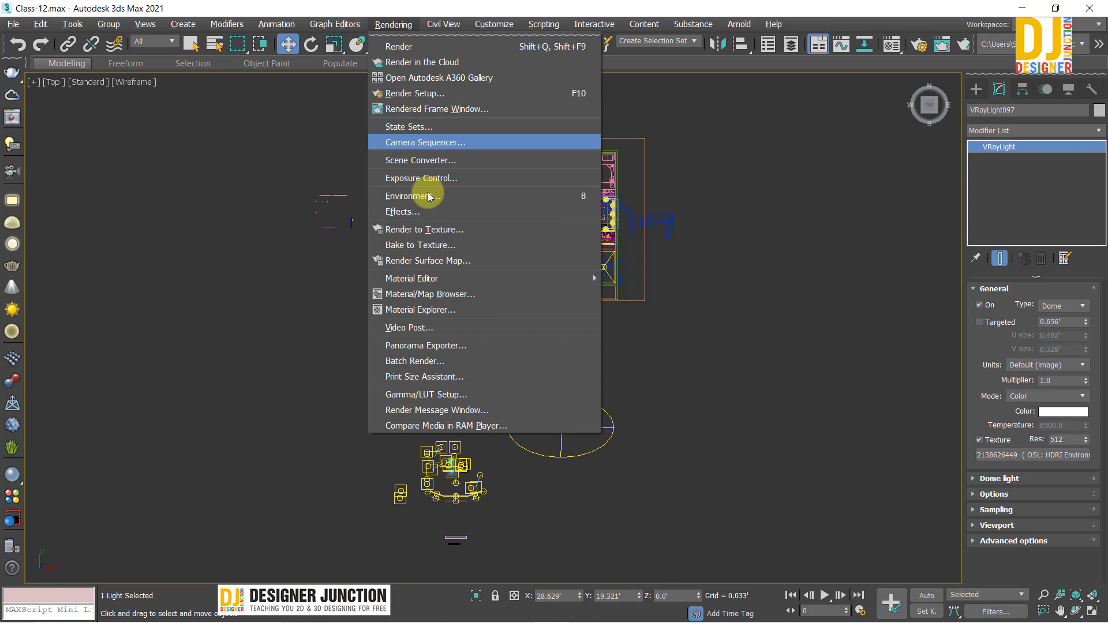
pyautogui.click(426, 192)
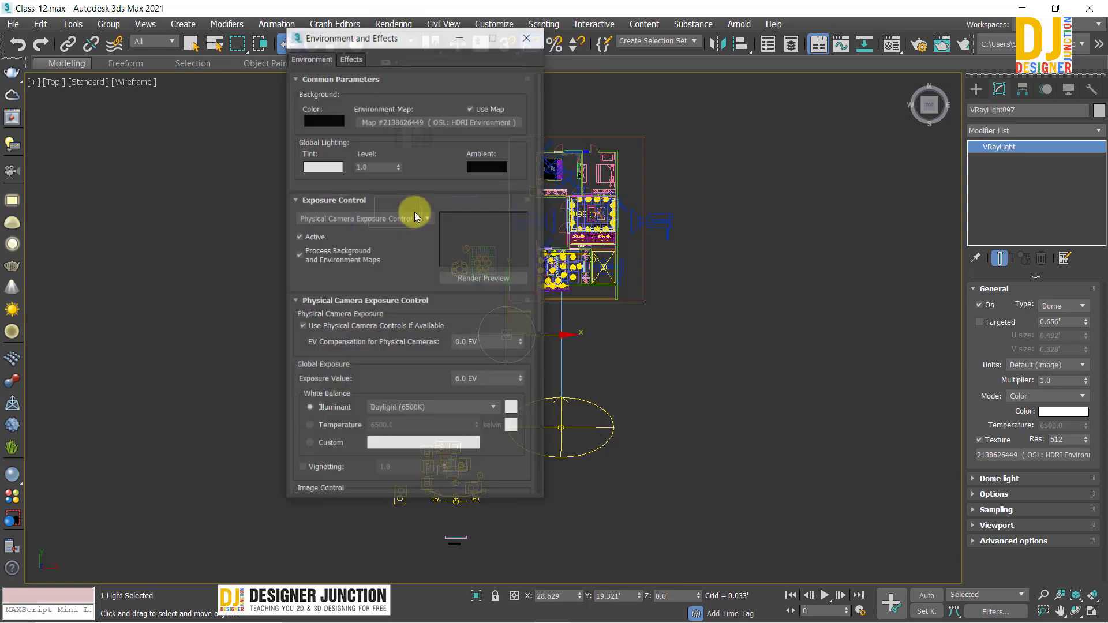
pyautogui.click(538, 29)
# Select VRaySun001 to check its 0.01 intensity, undoing an accidental move
pyautogui.click(607, 398)
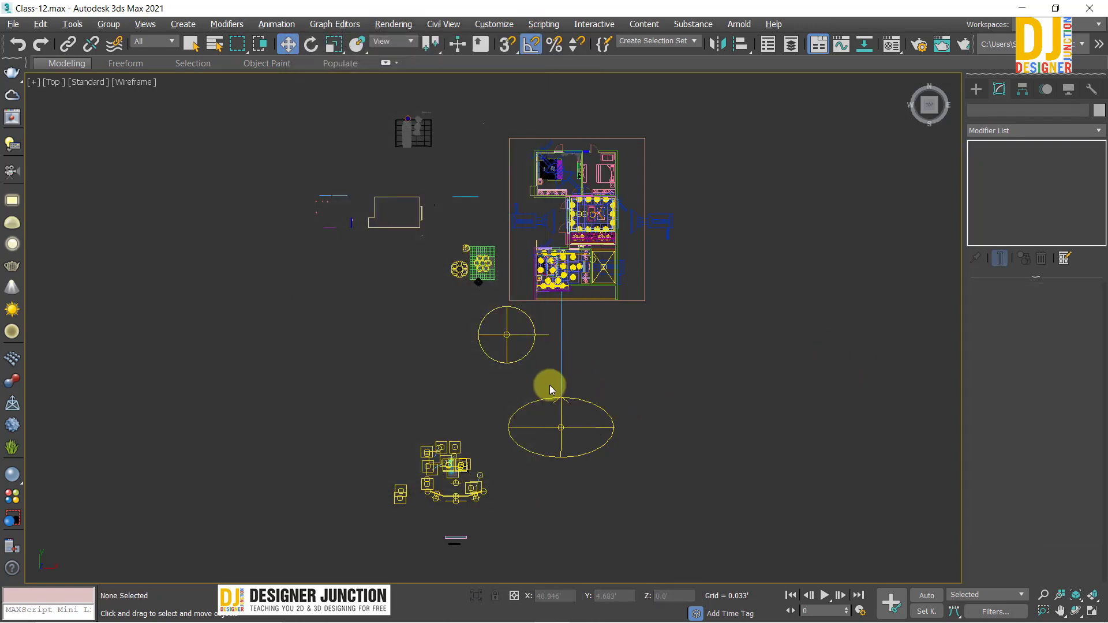
pyautogui.click(601, 385)
pyautogui.moveTo(571, 470); pyautogui.dragTo(562, 494, button='middle')
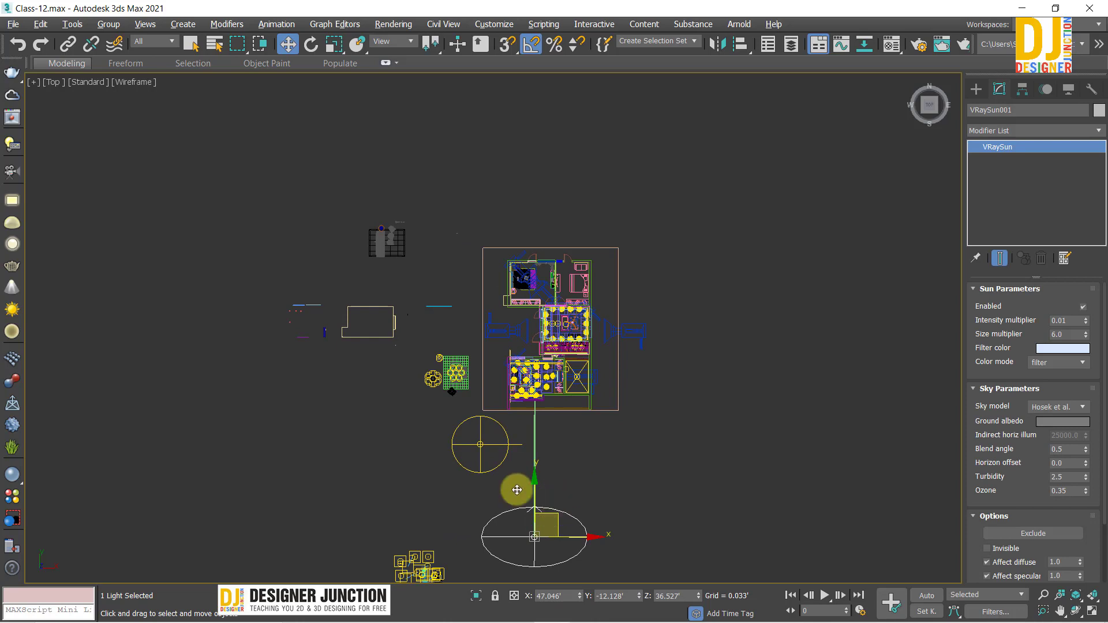
pyautogui.moveTo(538, 508); pyautogui.dragTo(329, 405)
pyautogui.hotkey('ctrl', 'z')
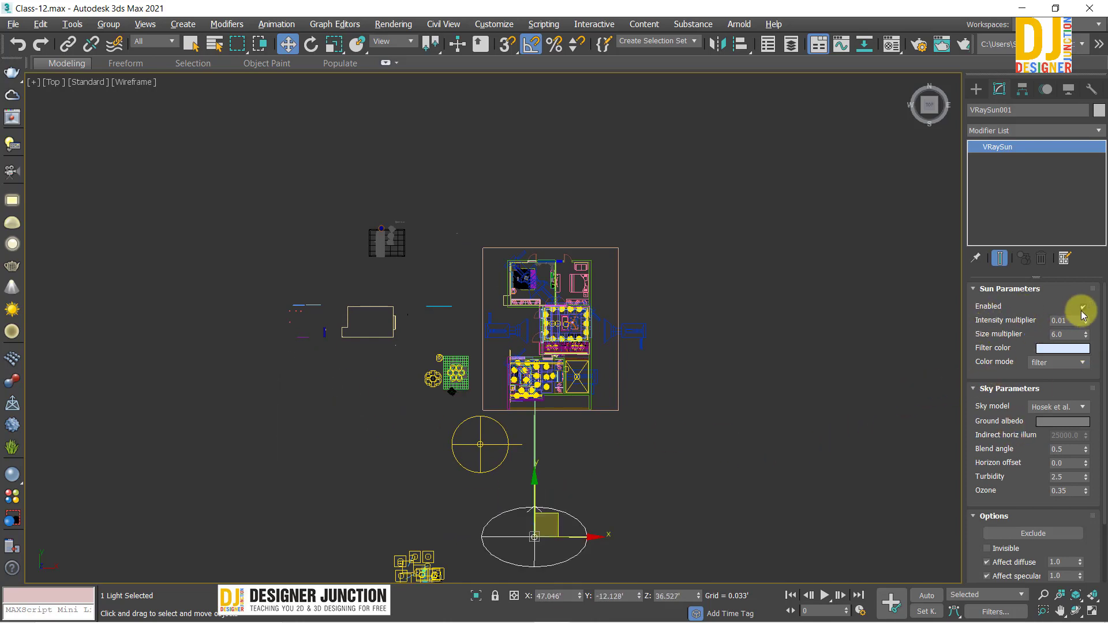
pyautogui.click(483, 498)
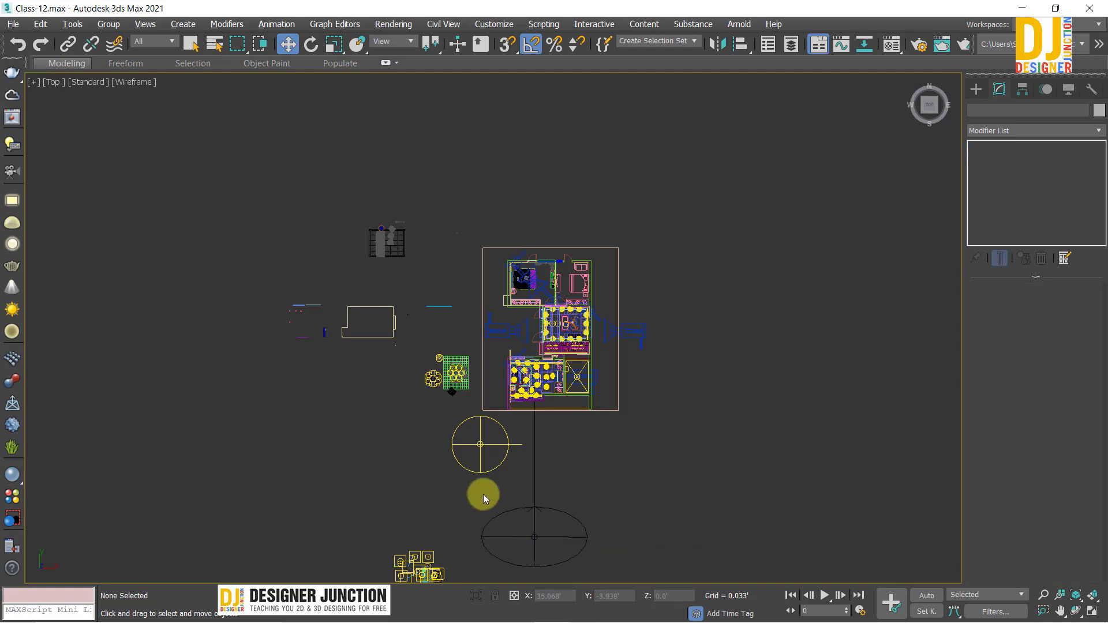
pyautogui.click(554, 541)
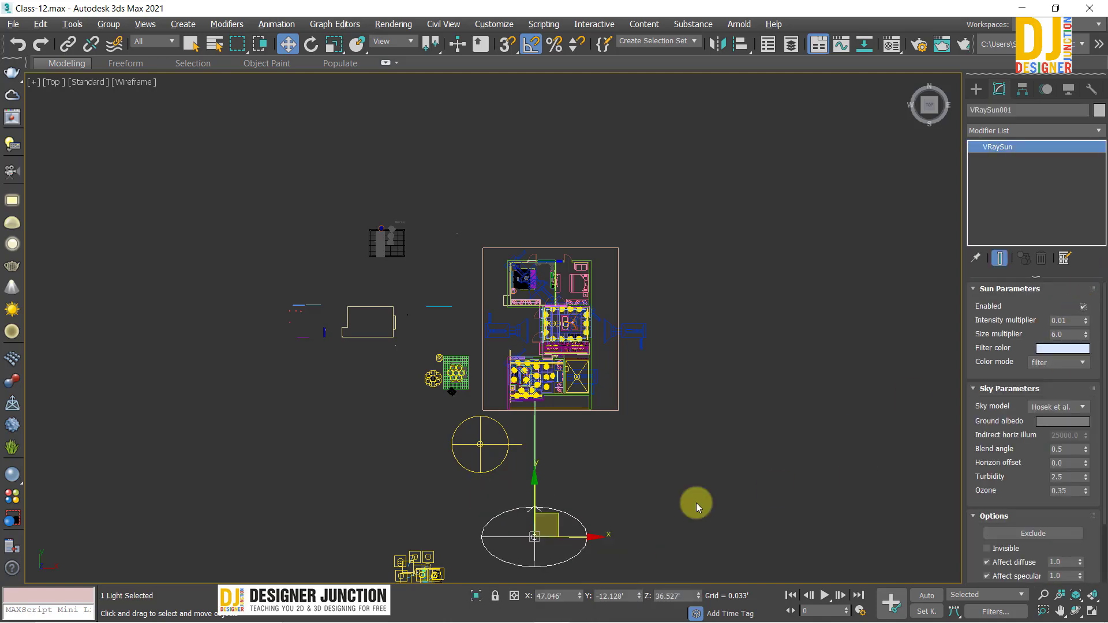
pyautogui.scroll(-2, 615, 483)
pyautogui.scroll(2, 545, 383)
pyautogui.click(812, 516)
# Select the V-Ray sun in the maximized Top view and move it up beside the floor plan
pyautogui.hotkey('alt', 'w')
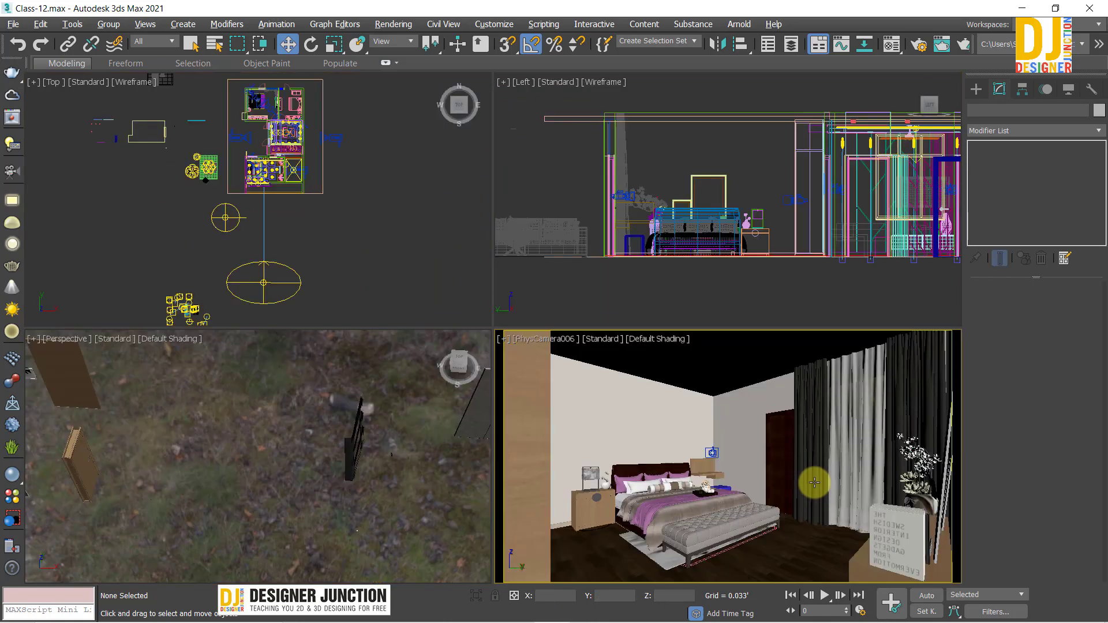
pyautogui.hotkey('alt', 'w')
pyautogui.hotkey('alt', 'w')
pyautogui.click(260, 173)
pyautogui.hotkey('alt', 'w')
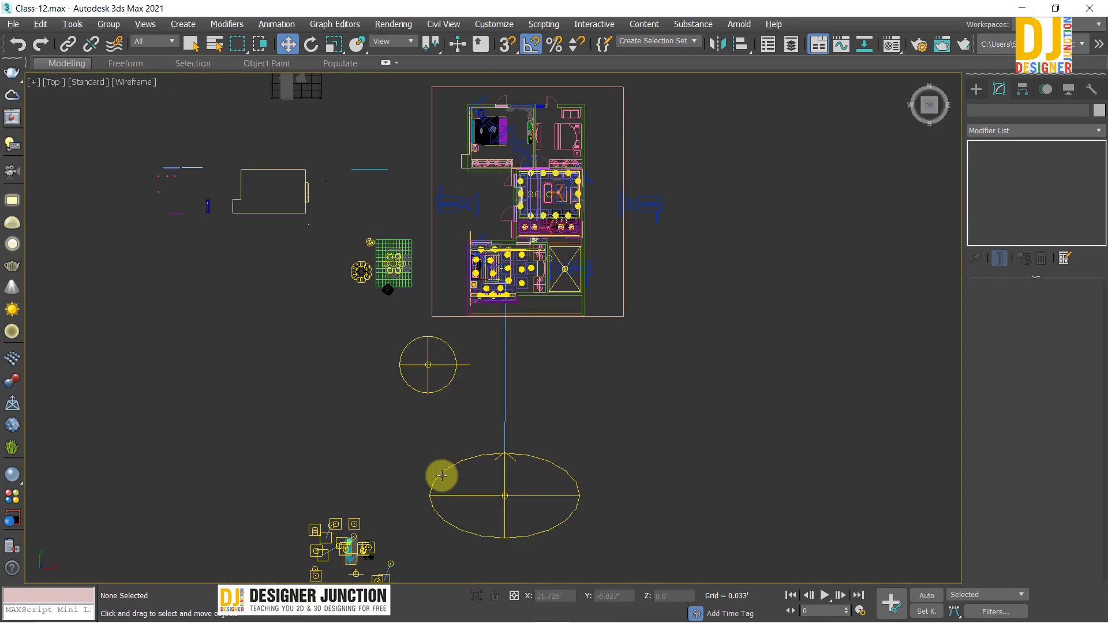
pyautogui.click(574, 507)
pyautogui.scroll(2, 506, 268)
pyautogui.scroll(3, 465, 226)
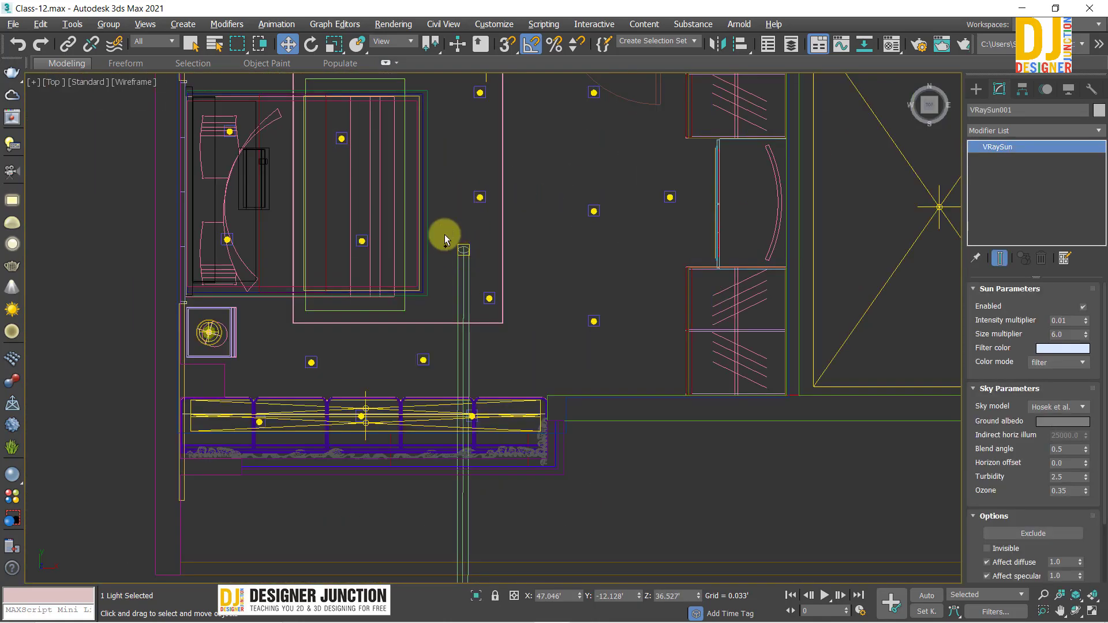
pyautogui.scroll(-5, 484, 274)
pyautogui.scroll(-2, 520, 486)
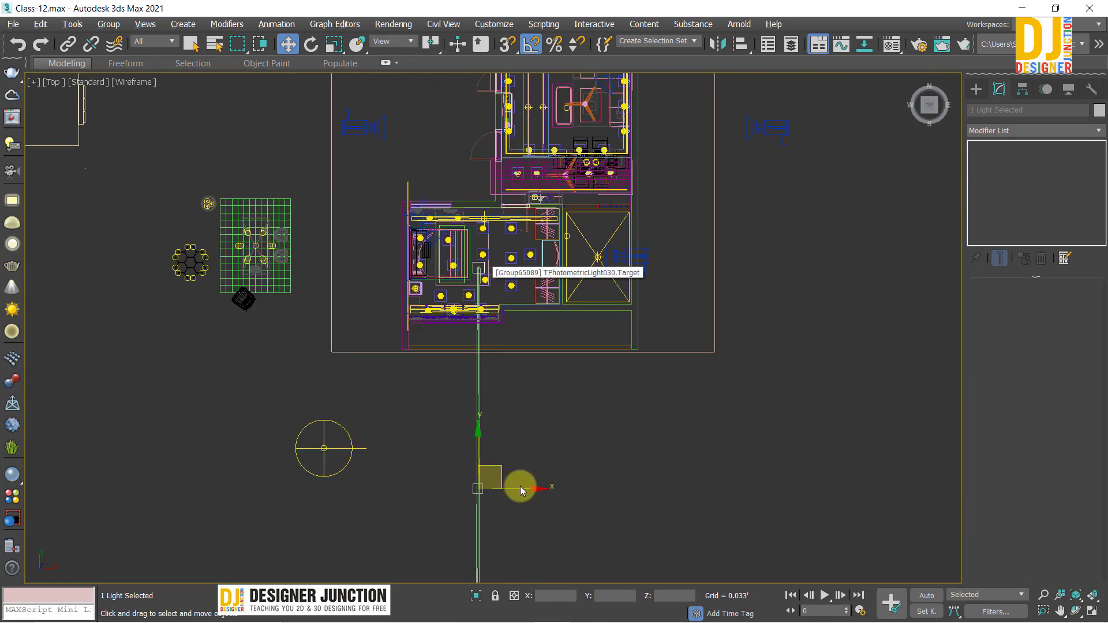
pyautogui.scroll(-2, 474, 471)
pyautogui.moveTo(474, 471); pyautogui.dragTo(363, 270)
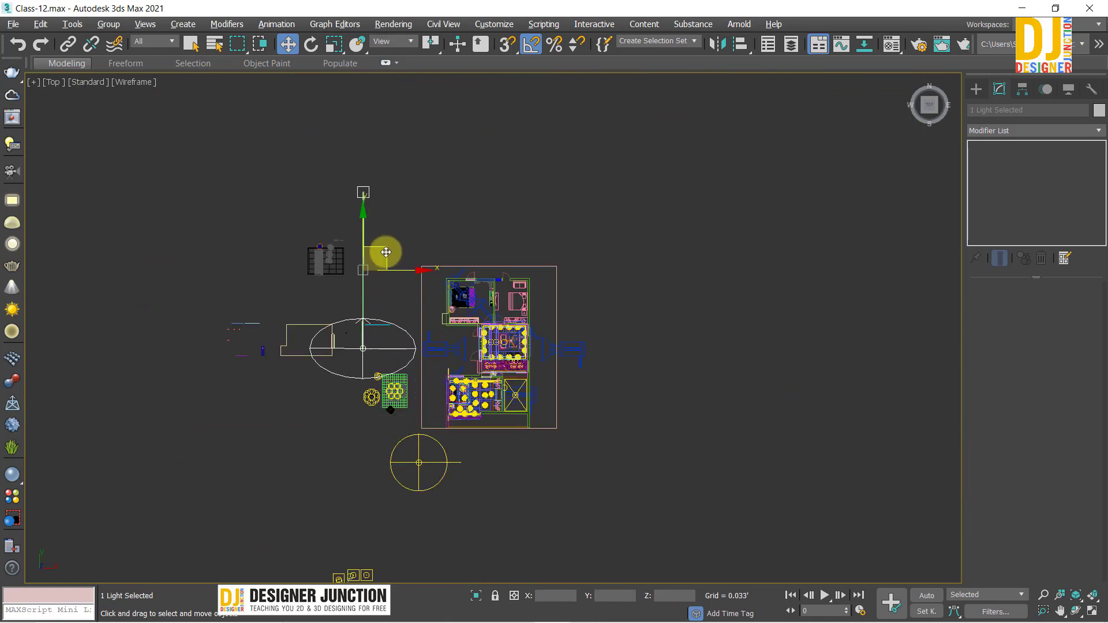
# Rotate the sun 180° to face the plan and position it above the bedroom
pyautogui.scroll(2, 383, 251)
pyautogui.moveTo(381, 317); pyautogui.dragTo(388, 304, button='middle')
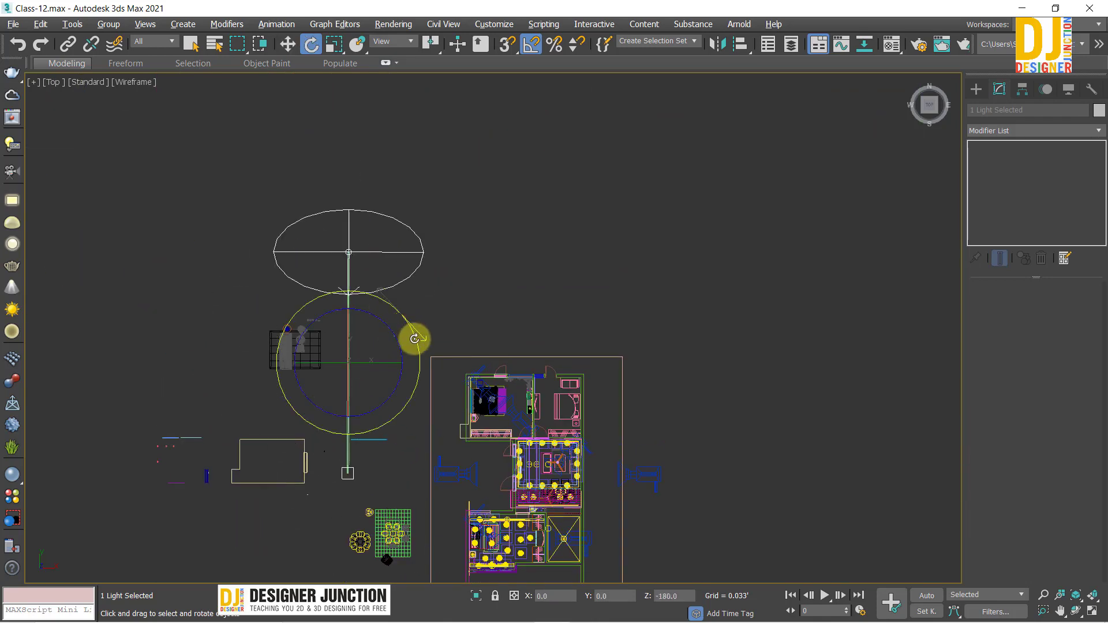
pyautogui.moveTo(364, 346); pyautogui.dragTo(530, 265)
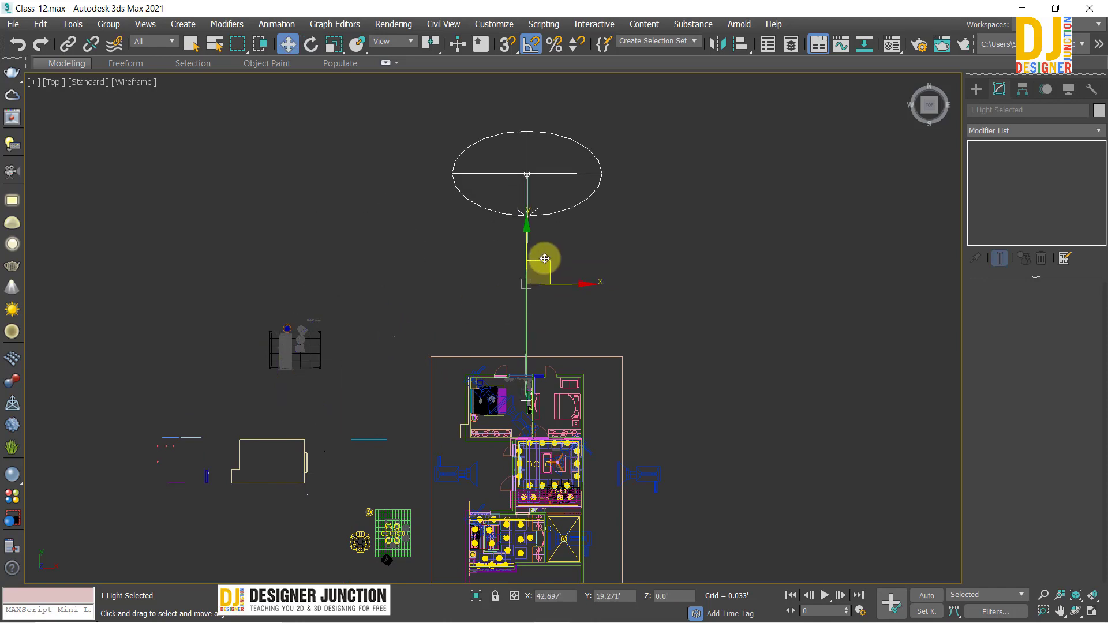
pyautogui.scroll(3, 528, 335)
pyautogui.scroll(-1, 433, 465)
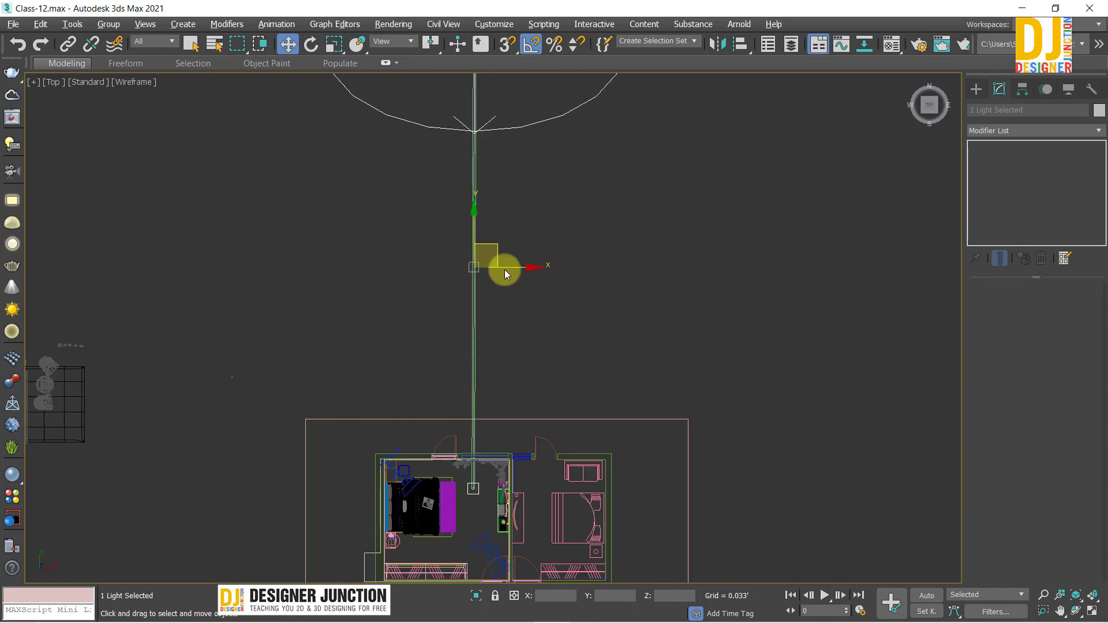
pyautogui.moveTo(499, 256); pyautogui.dragTo(506, 249)
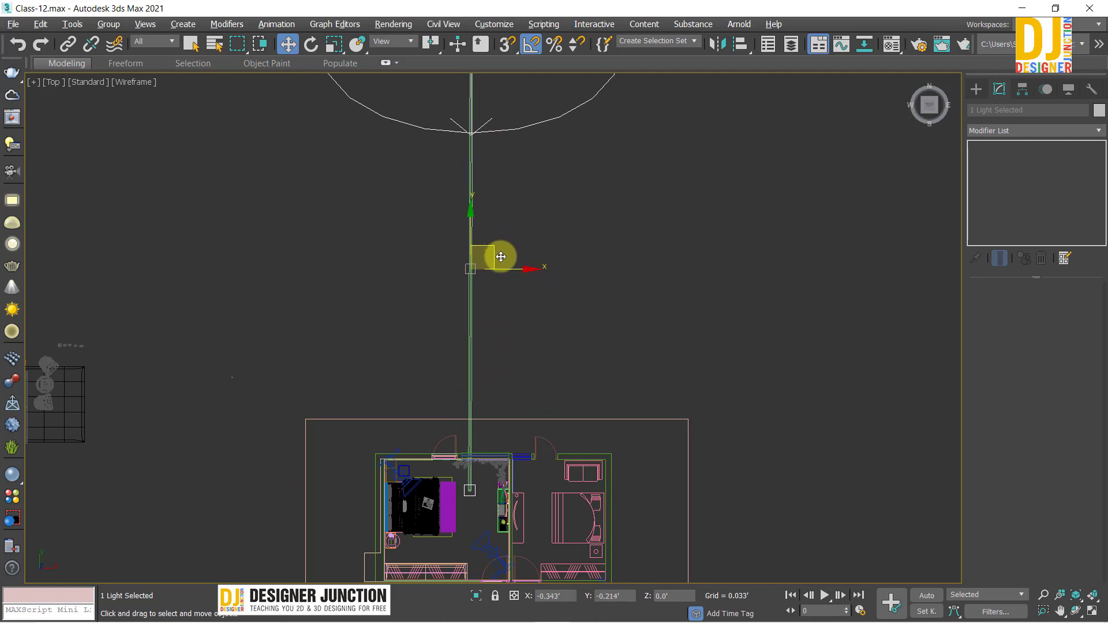
pyautogui.scroll(-1, 506, 250)
pyautogui.scroll(-3, 531, 195)
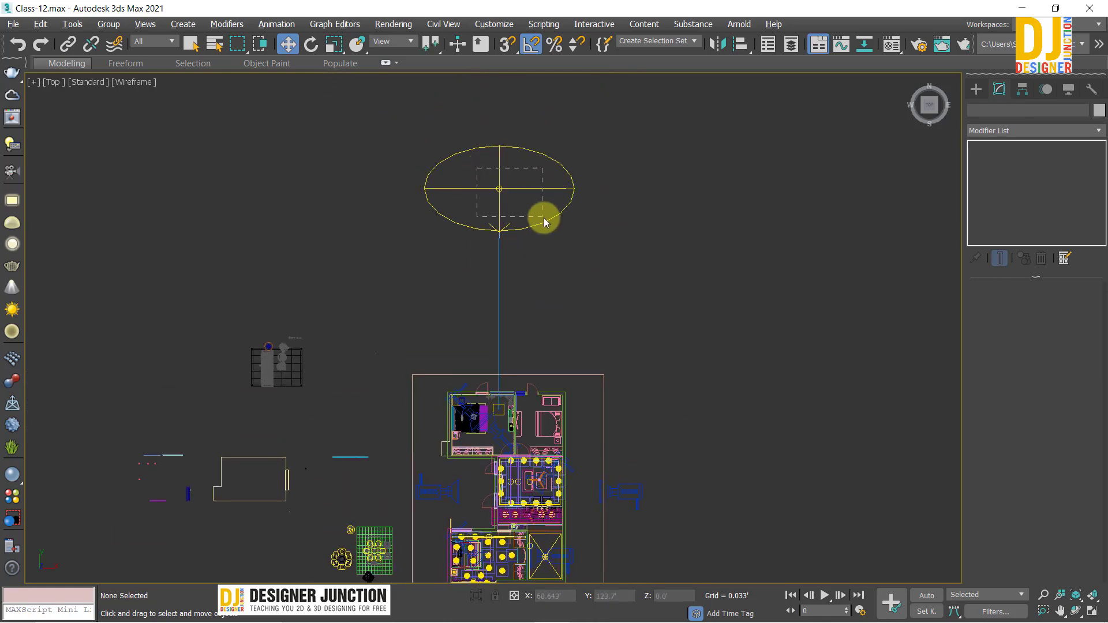
# Inspect the sun in perspective, then lower it down and to the left in the Left view
pyautogui.hotkey('alt', 'w')
pyautogui.hotkey('alt', 'w')
pyautogui.hotkey('alt', 'w')
pyautogui.press('z')
pyautogui.hotkey('alt', 'w')
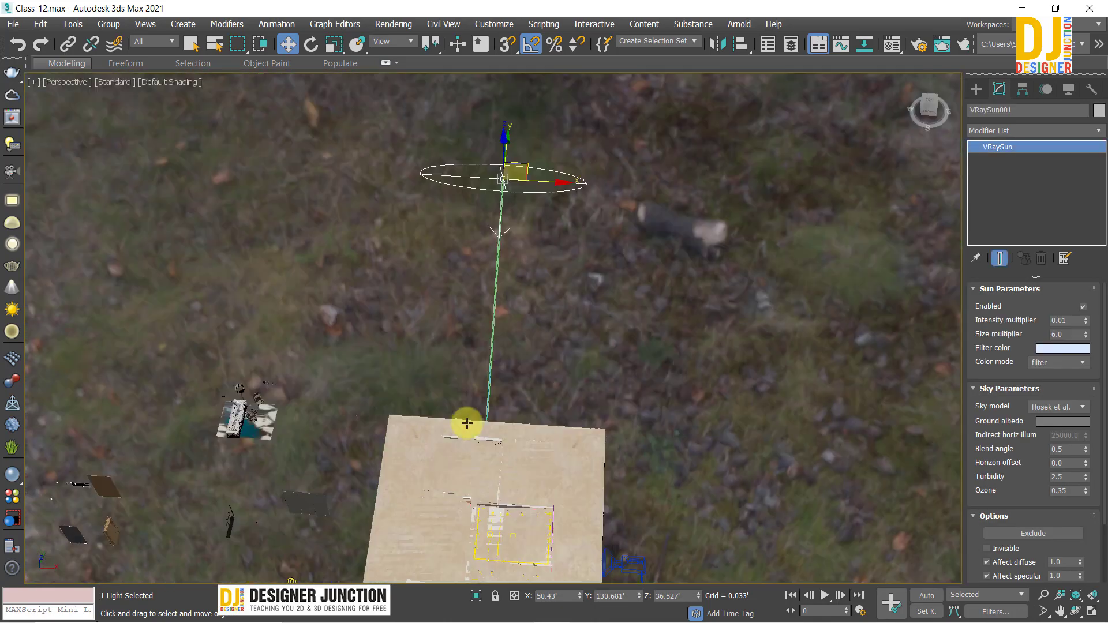
pyautogui.scroll(-1, 538, 348)
pyautogui.moveTo(538, 349)
pyautogui.keyDown('alt'); pyautogui.mouseDown(button='middle')
pyautogui.moveTo(503, 332)
pyautogui.moveTo(566, 313)
pyautogui.mouseUp(button='middle'); pyautogui.keyUp('alt')
pyautogui.hotkey('alt', 'w')
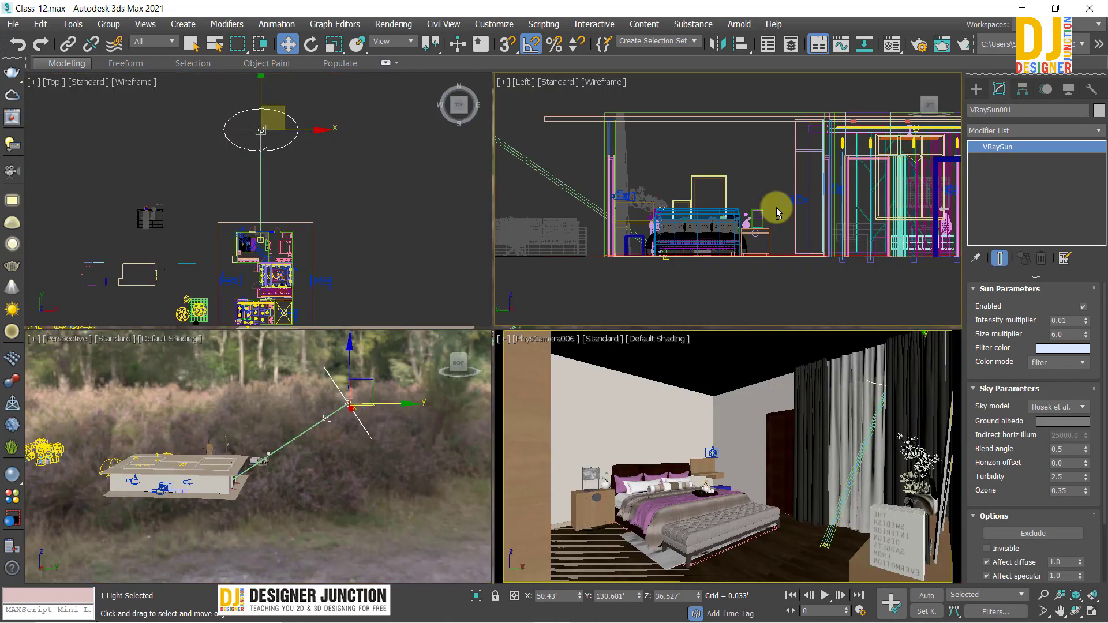
pyautogui.hotkey('alt', 'w')
pyautogui.scroll(-5, 531, 286)
pyautogui.scroll(-1, 527, 287)
pyautogui.scroll(1, 338, 284)
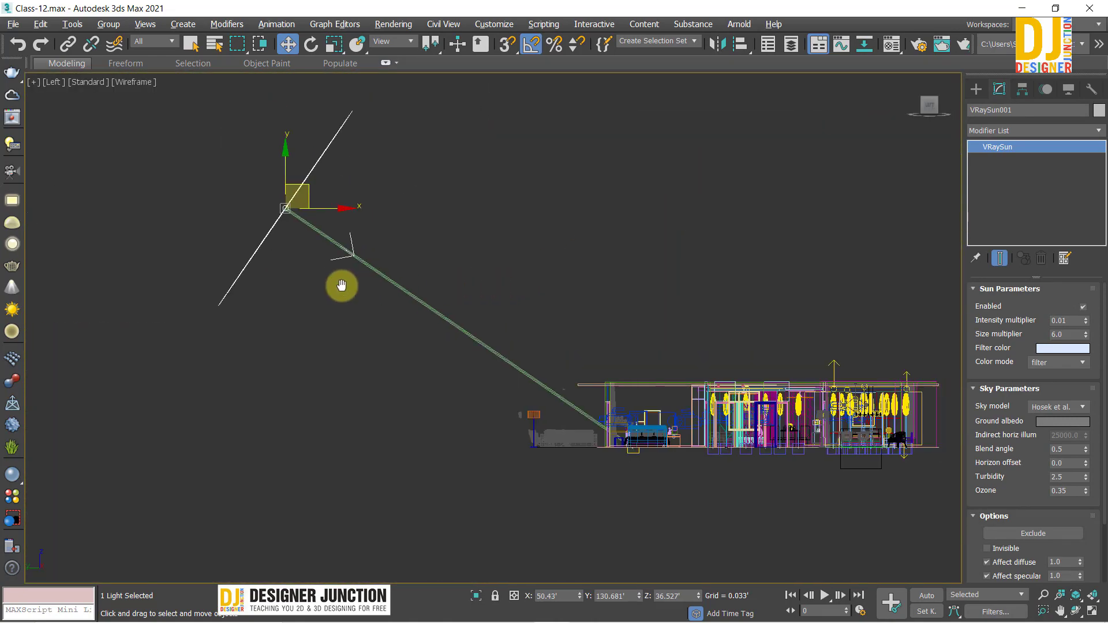
pyautogui.moveTo(339, 284); pyautogui.dragTo(202, 216, button='middle')
pyautogui.moveTo(178, 185); pyautogui.dragTo(143, 261)
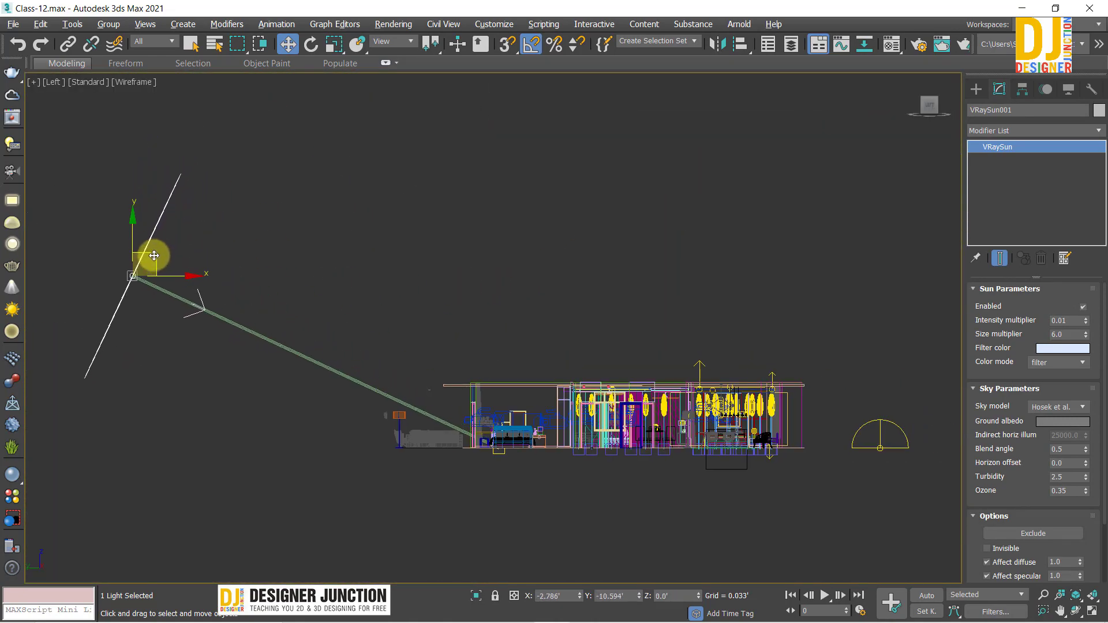
# Reselect the sun in the Left view and nudge it down and to the right
pyautogui.click(547, 356)
pyautogui.moveTo(74, 223); pyautogui.dragTo(188, 329)
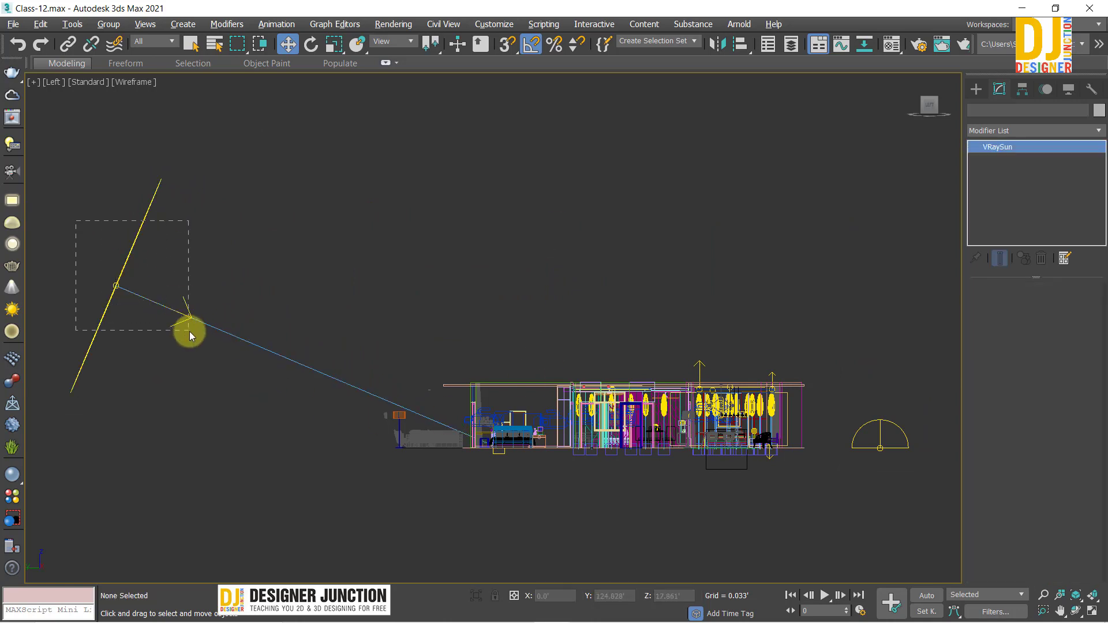
pyautogui.click(609, 433)
pyautogui.click(96, 238)
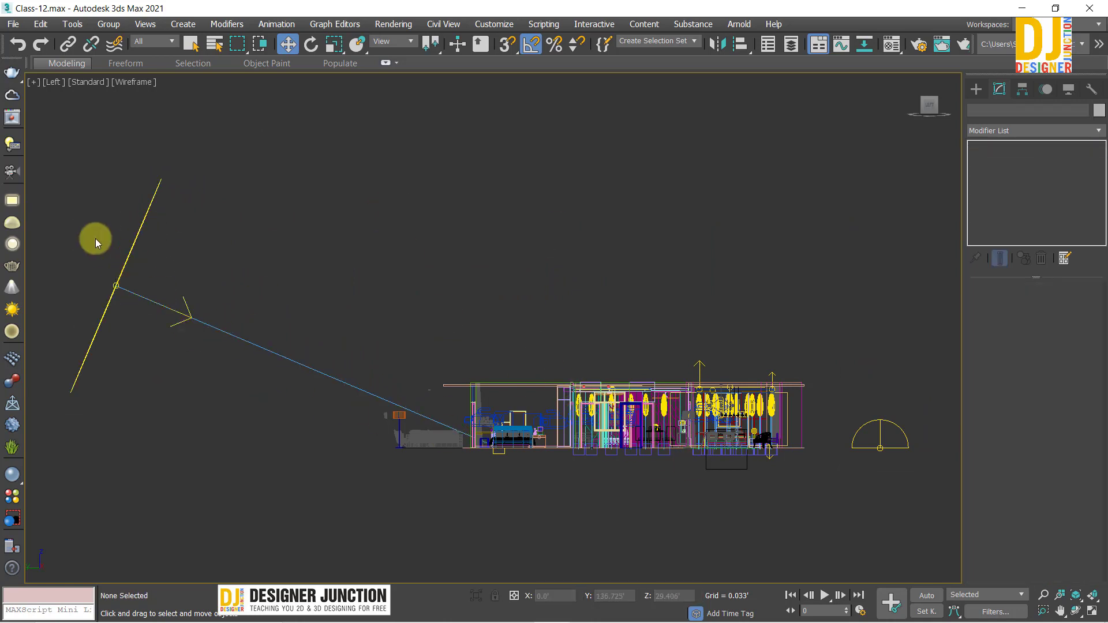
pyautogui.click(138, 281)
pyautogui.moveTo(139, 279); pyautogui.dragTo(165, 284)
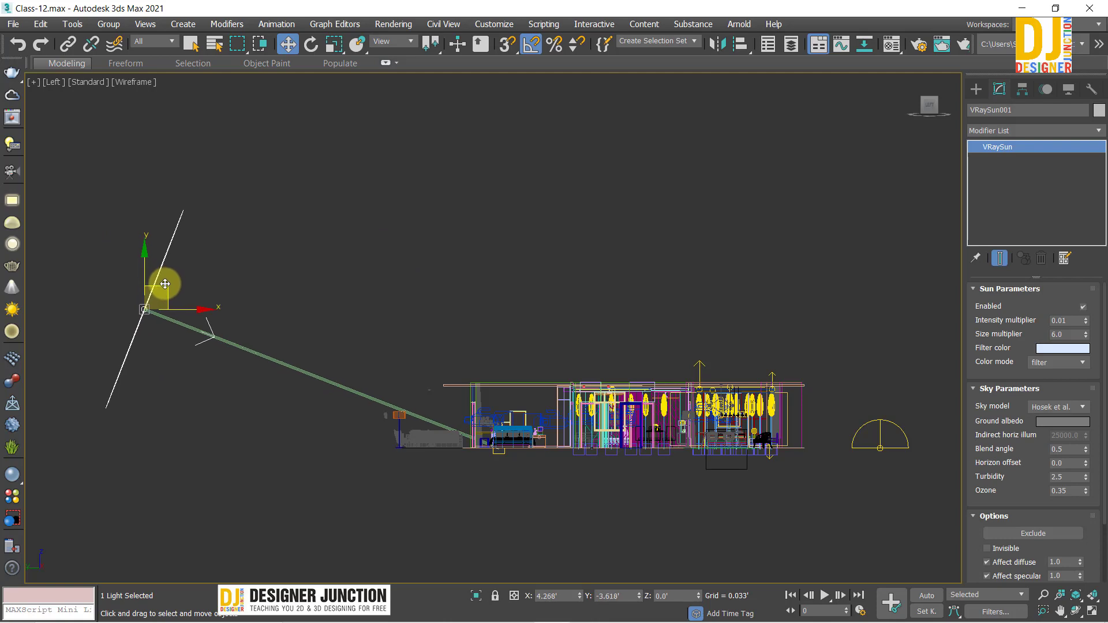
pyautogui.click(546, 251)
# Shift the sun slightly to the right in the Top view
pyautogui.hotkey('alt', 'w')
pyautogui.click(671, 432)
pyautogui.hotkey('alt', 'w')
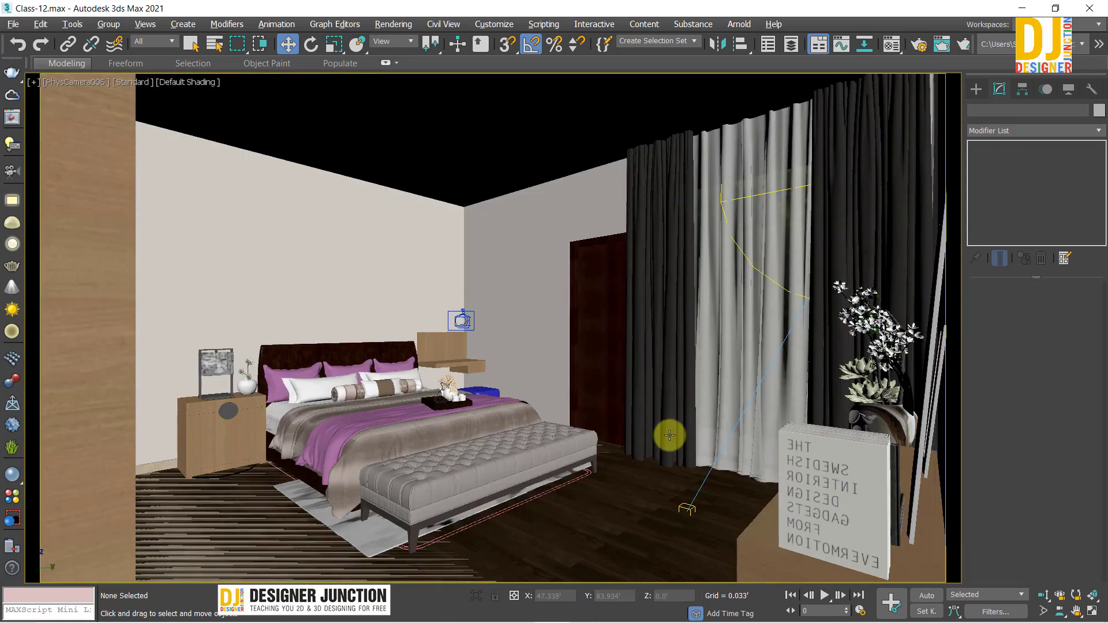
pyautogui.hotkey('alt', 'w')
pyautogui.click(314, 226)
pyautogui.hotkey('alt', 'w')
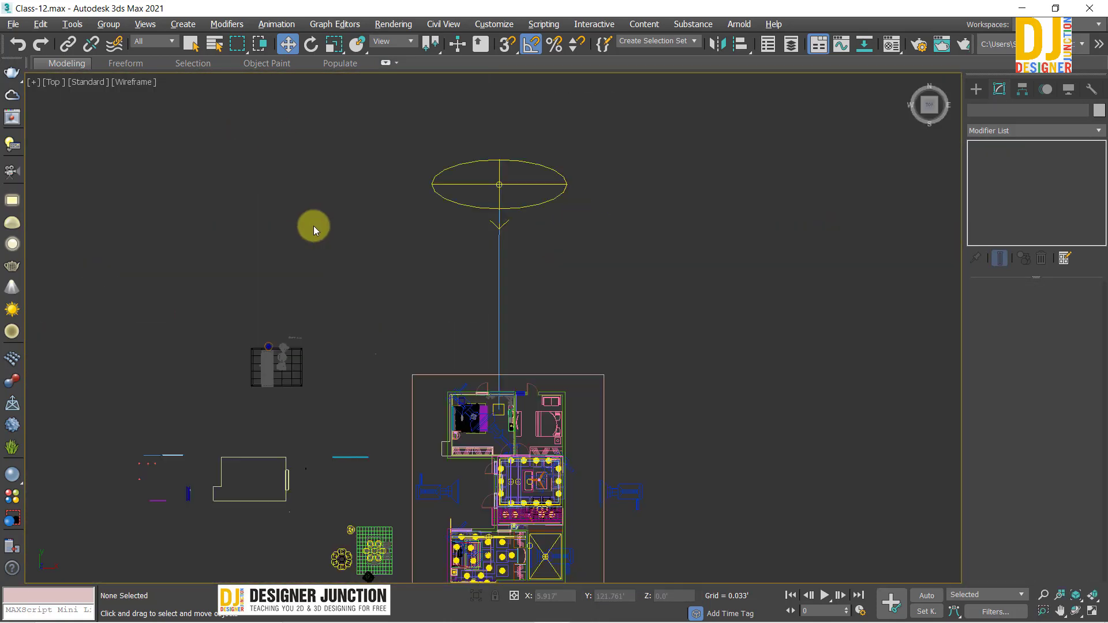
pyautogui.click(507, 178)
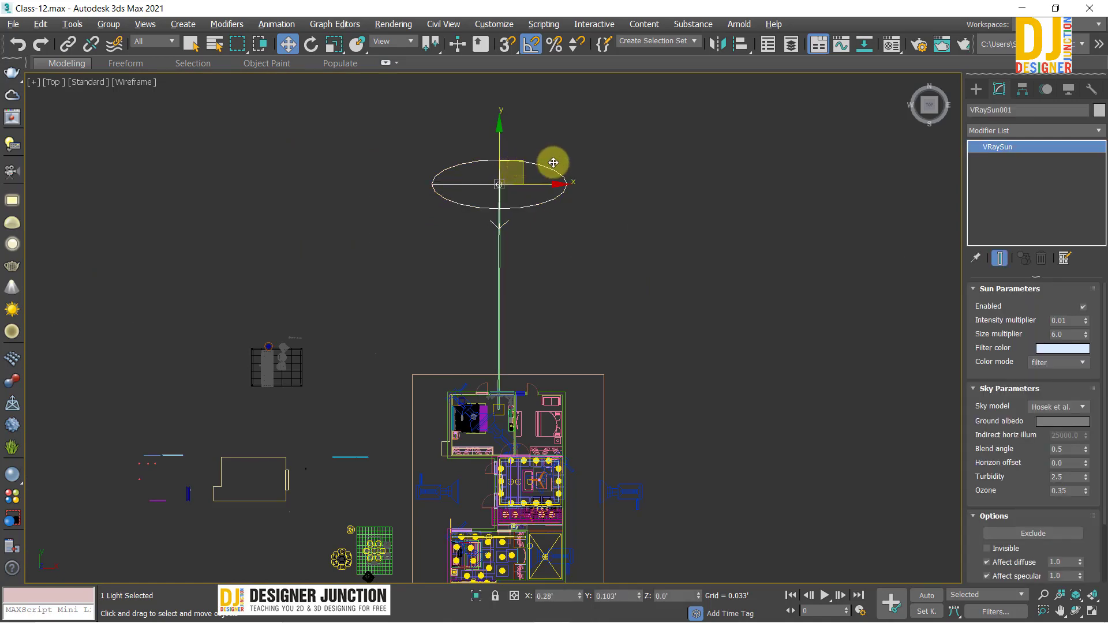
pyautogui.moveTo(554, 163); pyautogui.dragTo(570, 164)
pyautogui.click(784, 414)
# Render the bedroom camera view in V-Ray with Shift+Q
pyautogui.hotkey('alt', 'w')
pyautogui.click(841, 477)
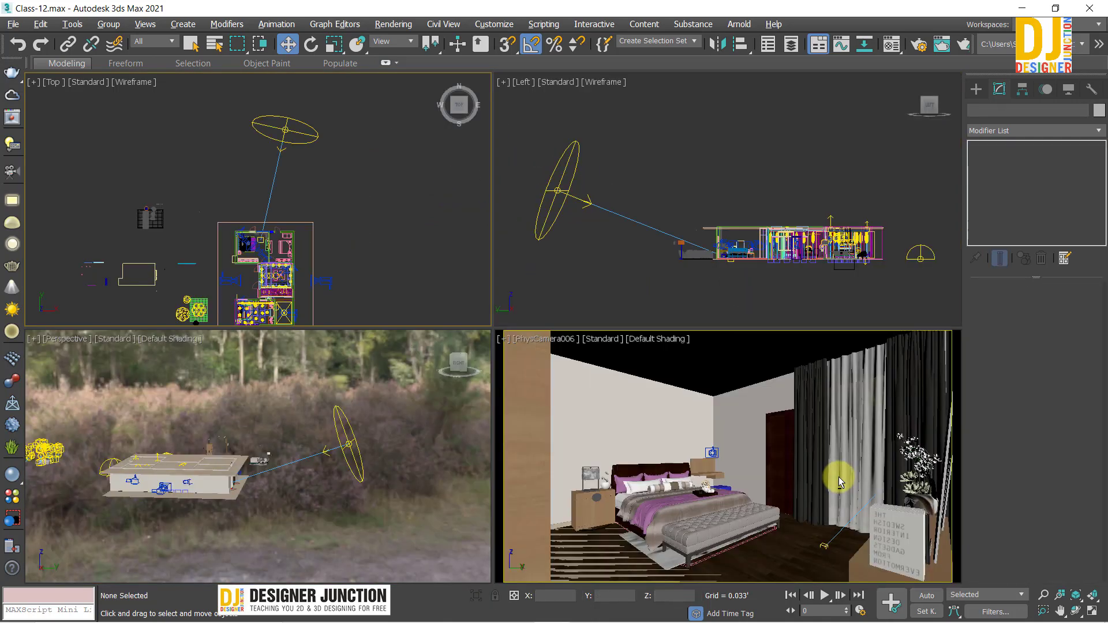
pyautogui.hotkey('alt', 'w')
pyautogui.hotkey('shift', 'q')
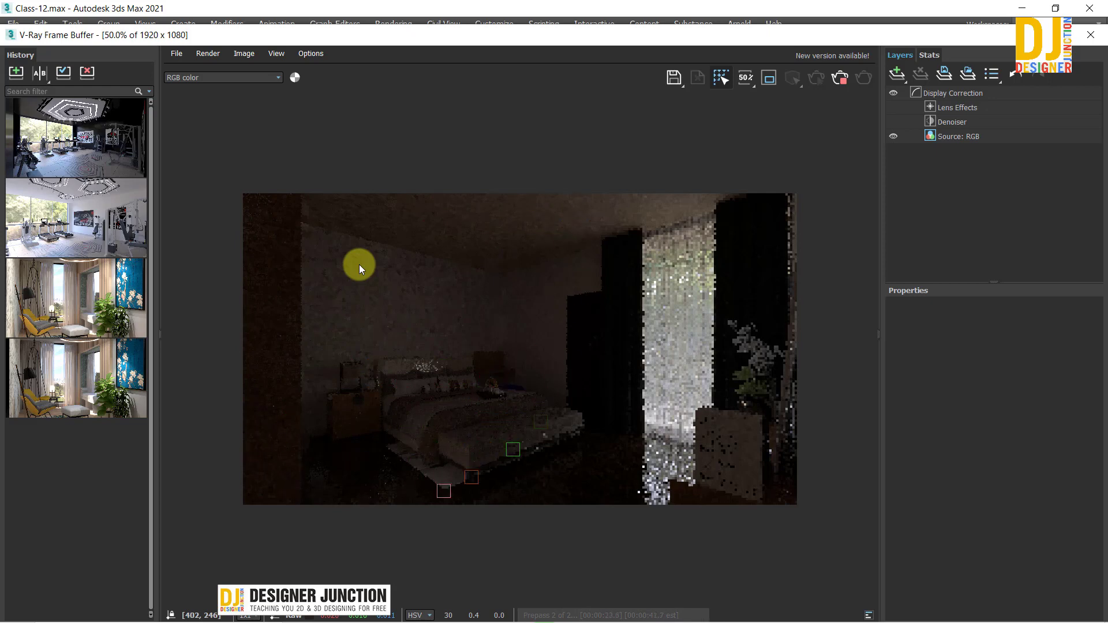
# Zoom and pan around the finished render to inspect noise from the bed to the curtain
pyautogui.scroll(1, 359, 264)
pyautogui.scroll(-1, 542, 238)
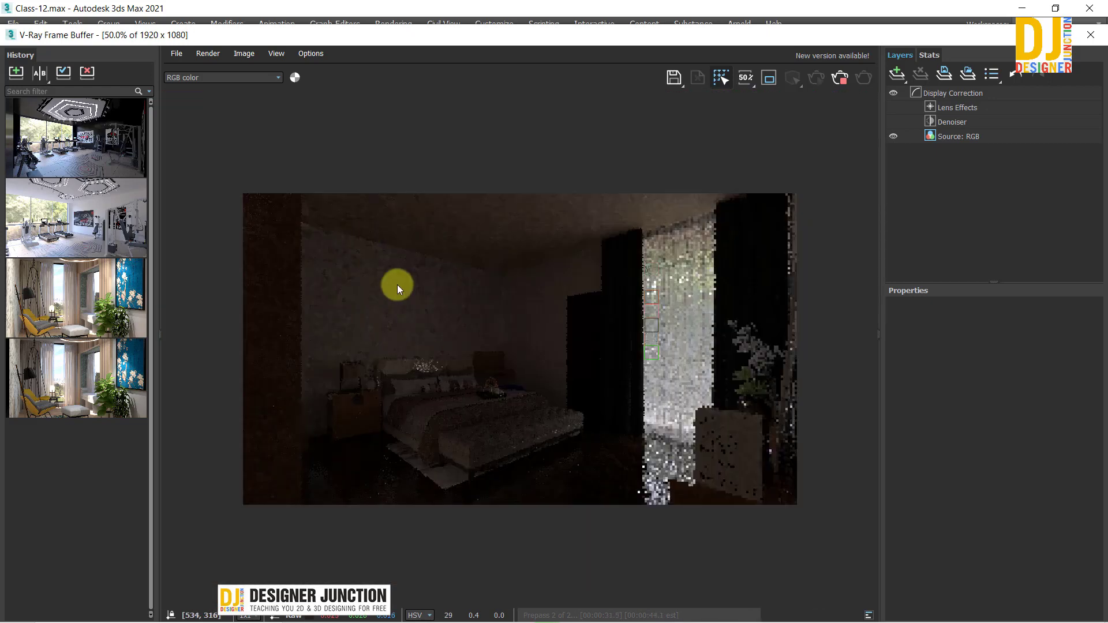
pyautogui.scroll(1, 397, 285)
pyautogui.scroll(-1, 421, 264)
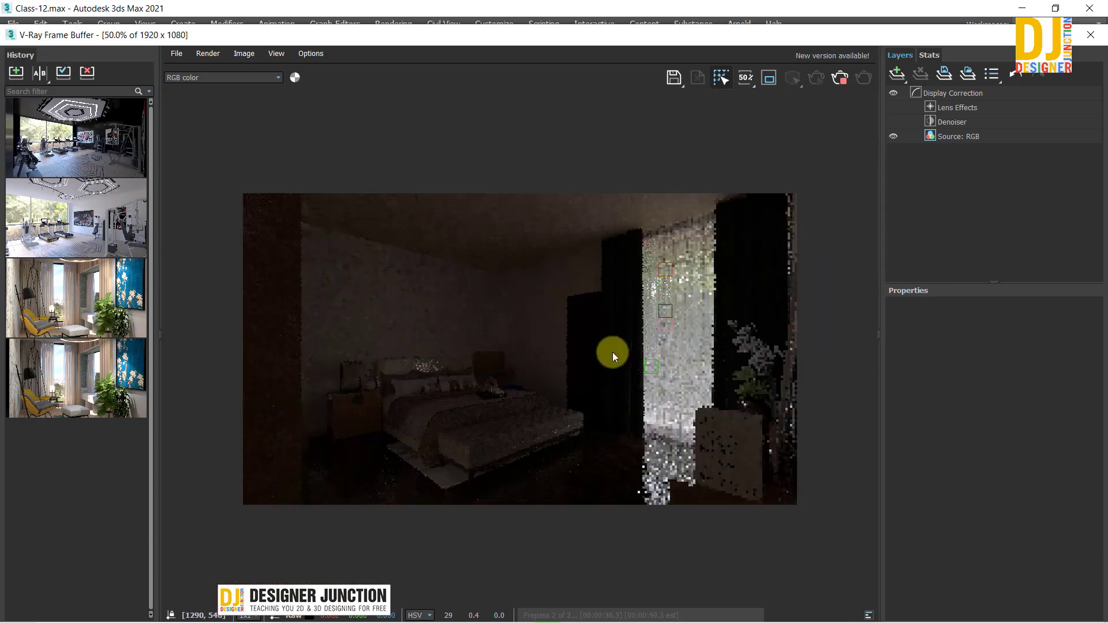
pyautogui.scroll(1, 642, 393)
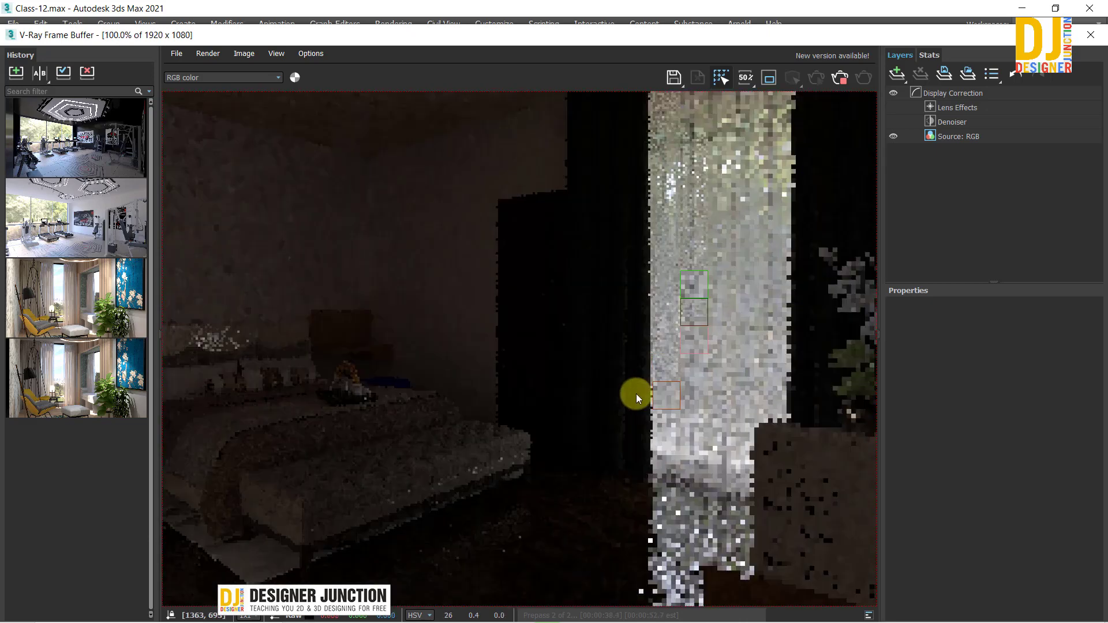
pyautogui.scroll(-1, 600, 393)
pyautogui.scroll(1, 461, 358)
pyautogui.scroll(-1, 638, 292)
pyautogui.scroll(1, 516, 334)
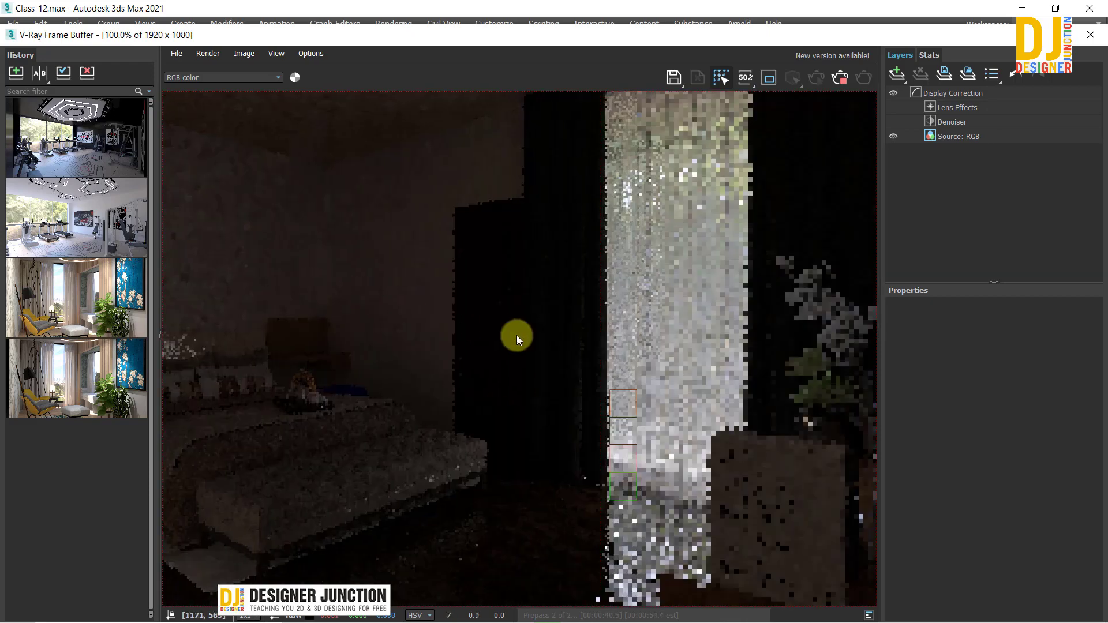
pyautogui.scroll(-1, 577, 389)
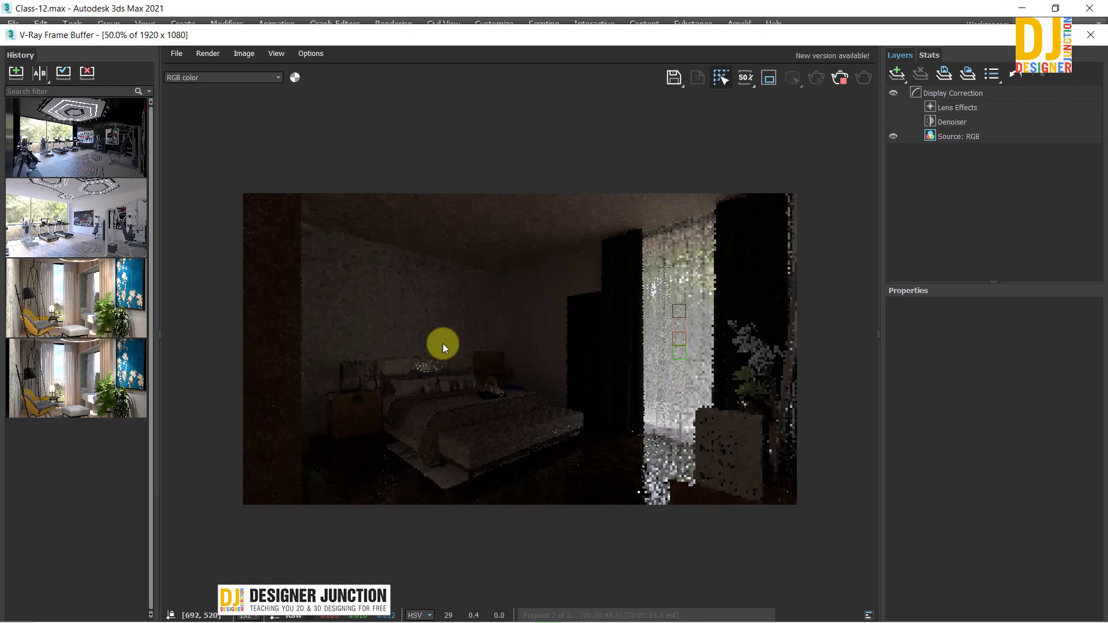
pyautogui.scroll(1, 440, 342)
pyautogui.moveTo(439, 343); pyautogui.dragTo(397, 309, button='middle')
pyautogui.scroll(-1, 538, 391)
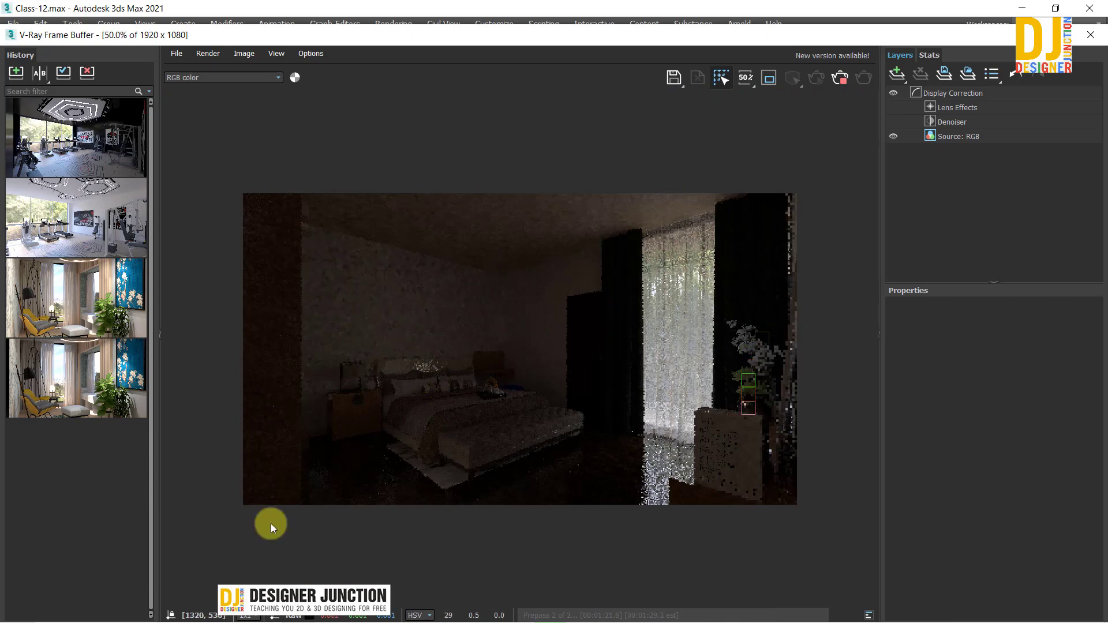
pyautogui.scroll(1, 417, 422)
pyautogui.moveTo(417, 423); pyautogui.dragTo(412, 313, button='middle')
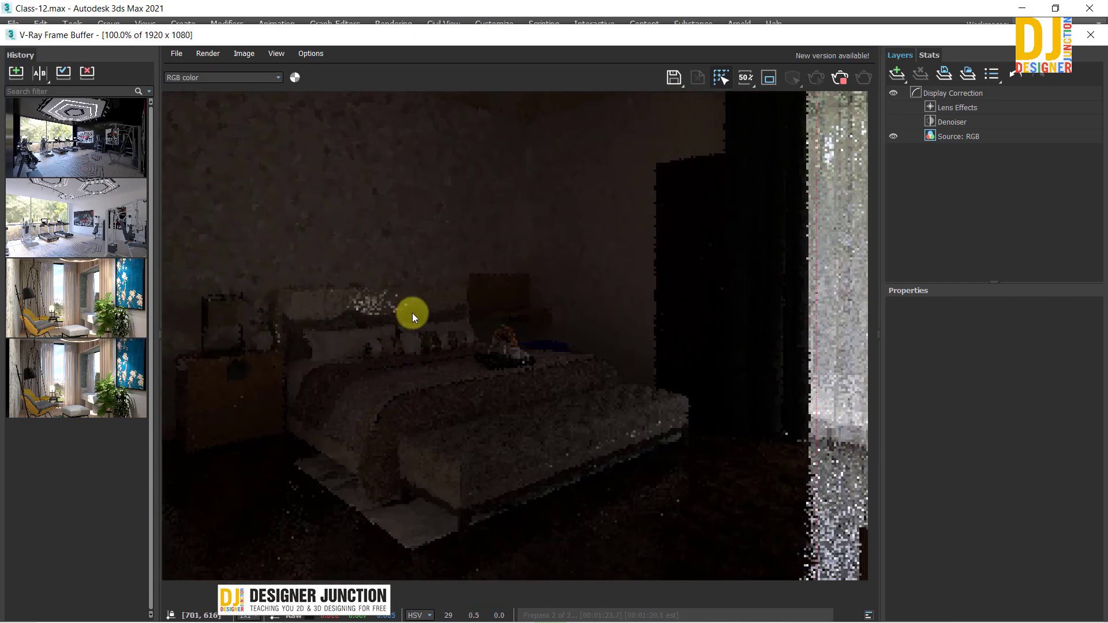
pyautogui.scroll(-1, 401, 385)
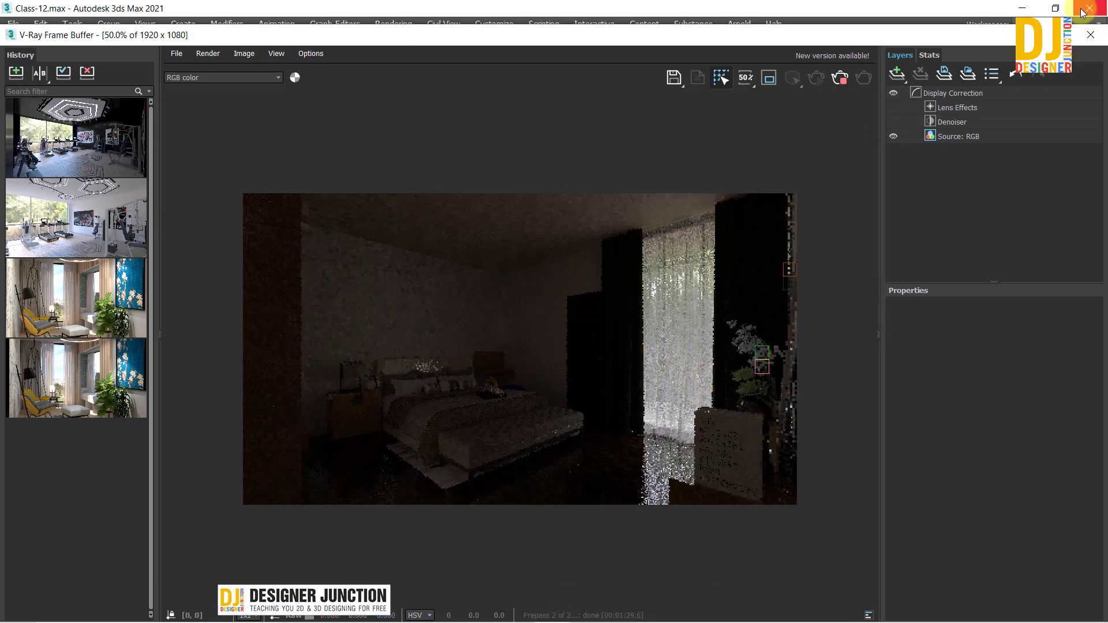
# Delete every render from the V-Ray history and close the frame buffer
pyautogui.click(84, 102)
pyautogui.click(87, 72)
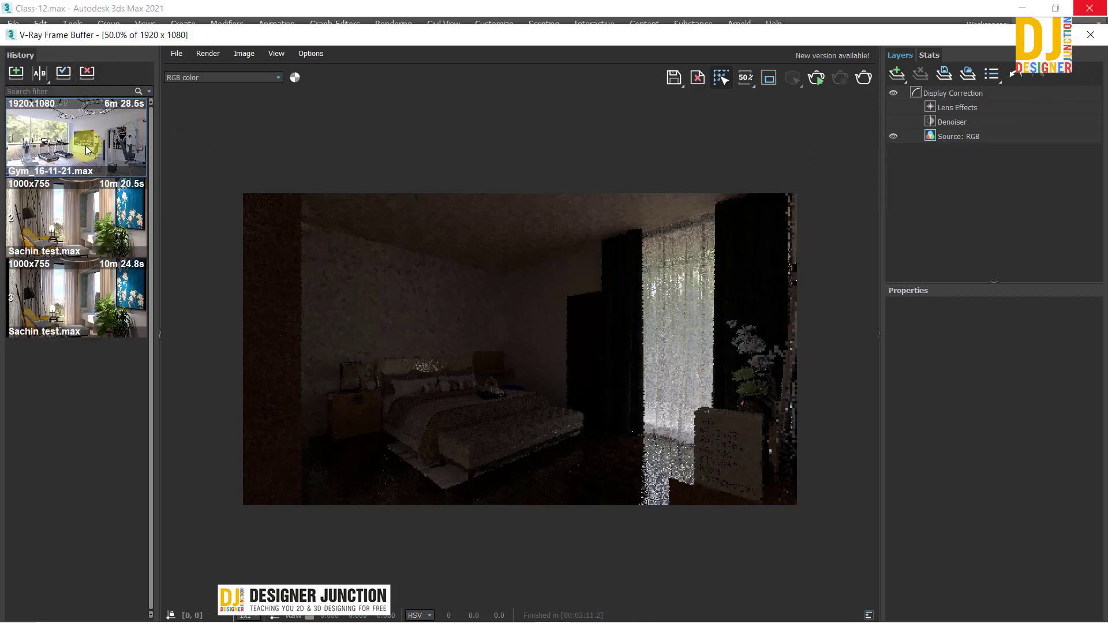
pyautogui.click(87, 72)
pyautogui.click(106, 167)
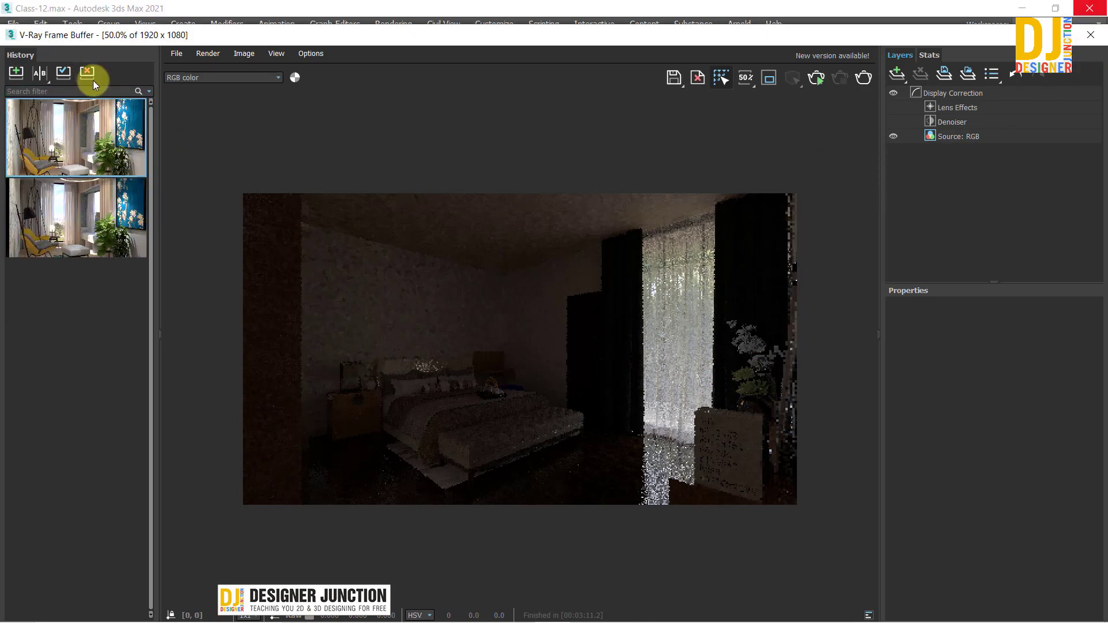
pyautogui.click(91, 72)
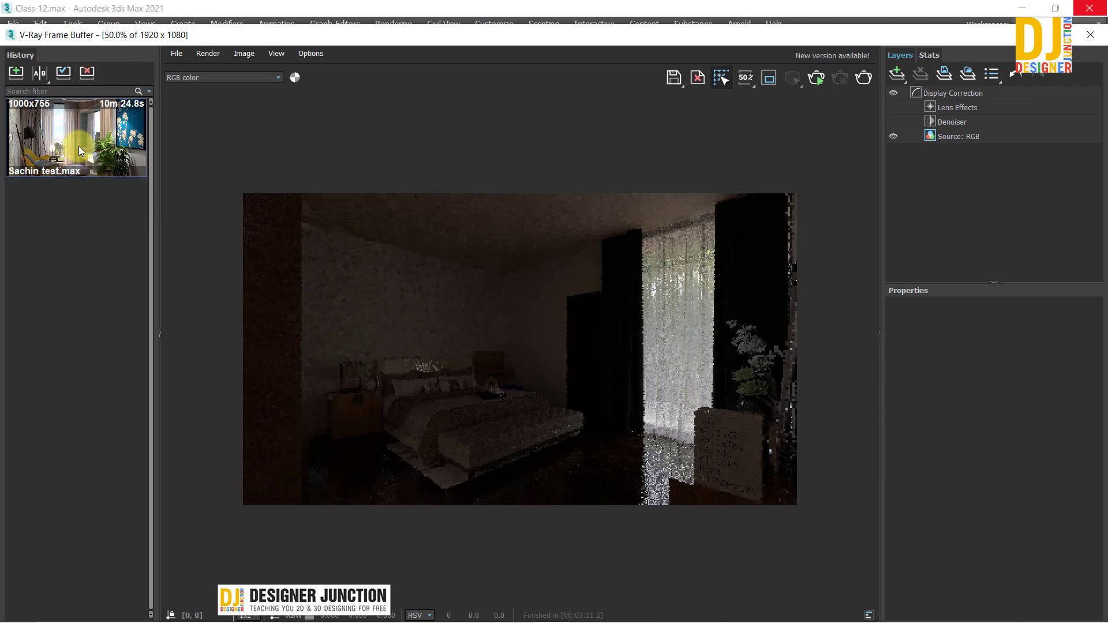
pyautogui.click(91, 72)
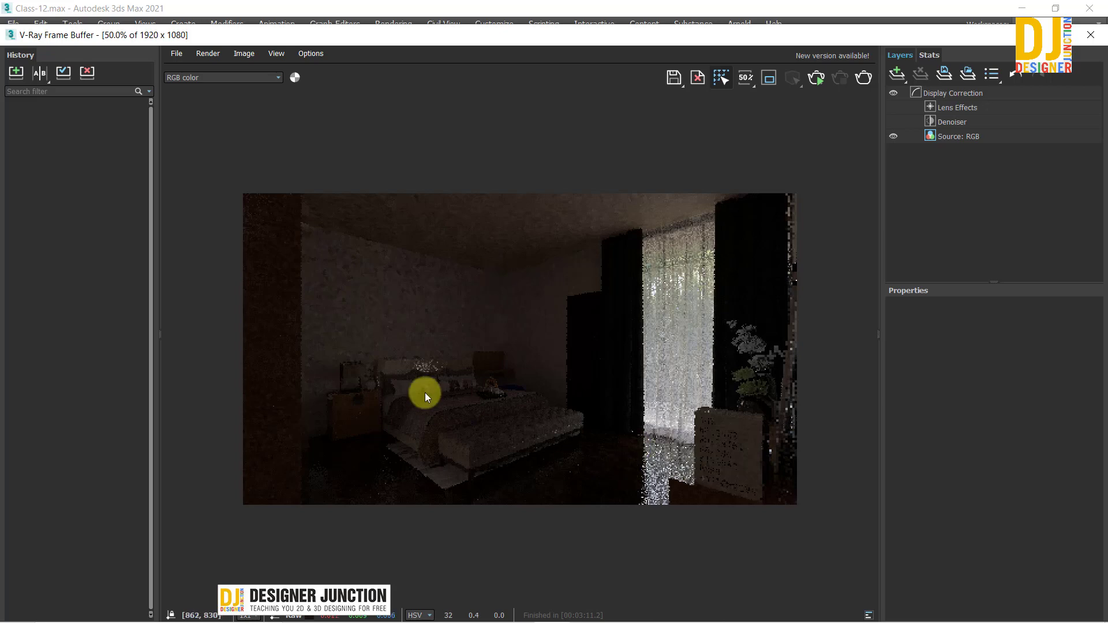
pyautogui.click(1090, 35)
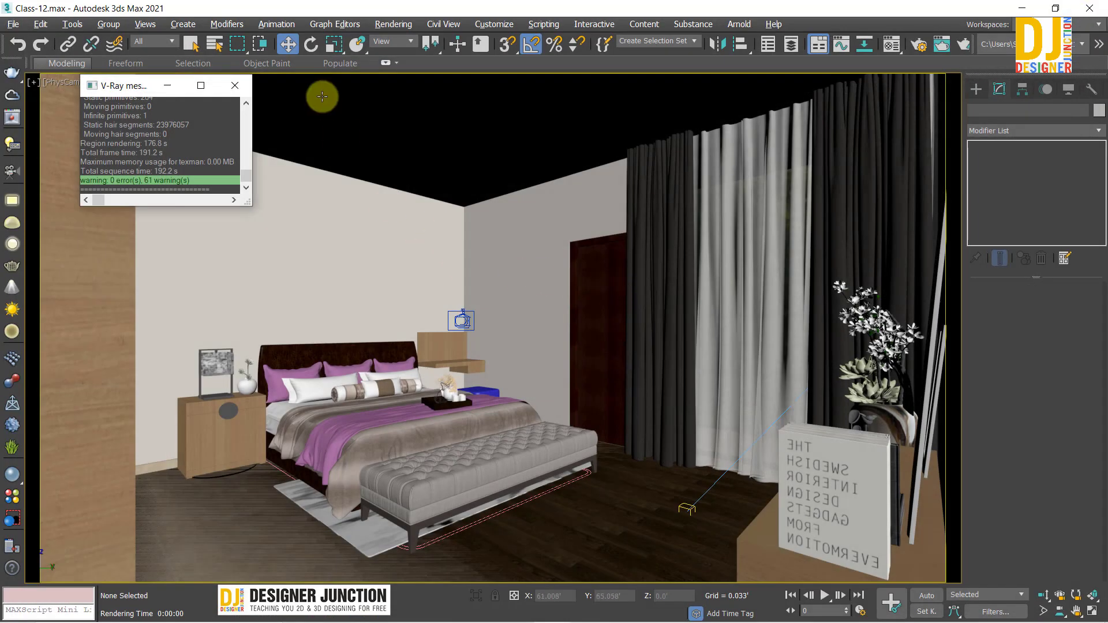
# Close the V-Ray messages and maximize the Top view in wireframe, zoomed on the bedroom
pyautogui.click(231, 91)
pyautogui.hotkey('alt', 'w')
pyautogui.click(285, 227)
pyautogui.hotkey('alt', 'w')
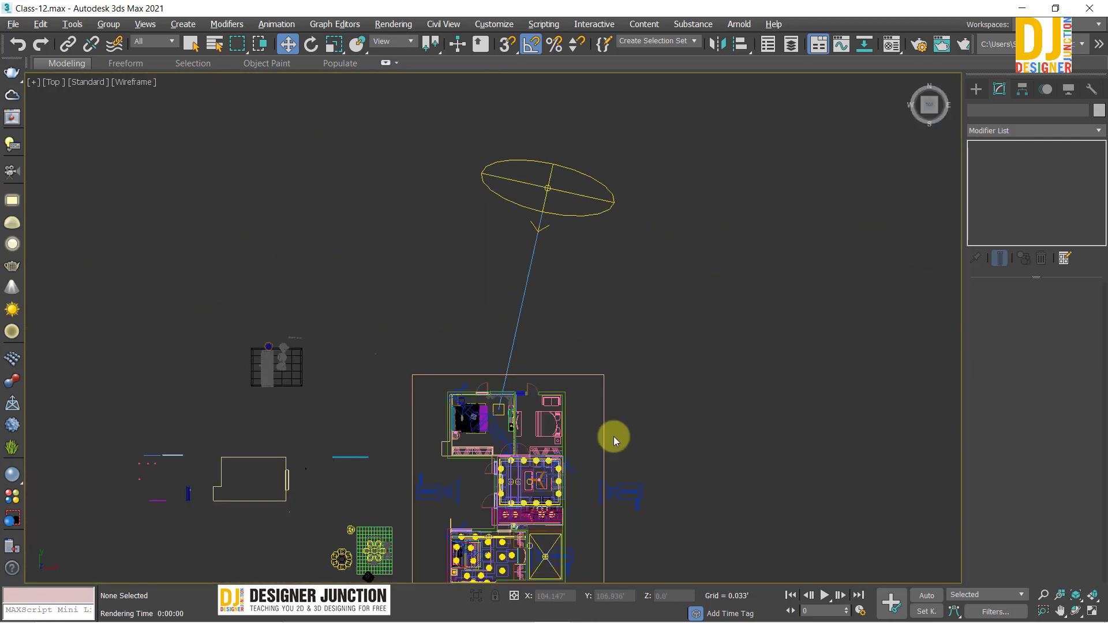
pyautogui.scroll(2, 395, 382)
pyautogui.scroll(3, 394, 383)
pyautogui.scroll(2, 395, 382)
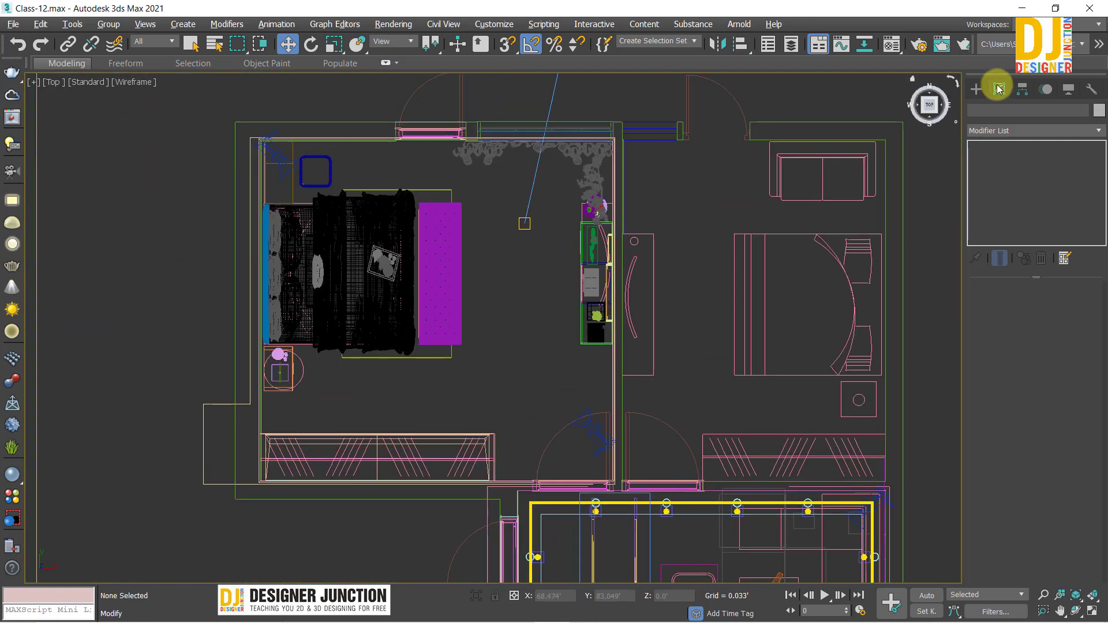
# Start a Line shape at the room's top-left corner, then place the top-right and bottom-right corners
pyautogui.click(976, 89)
pyautogui.click(990, 108)
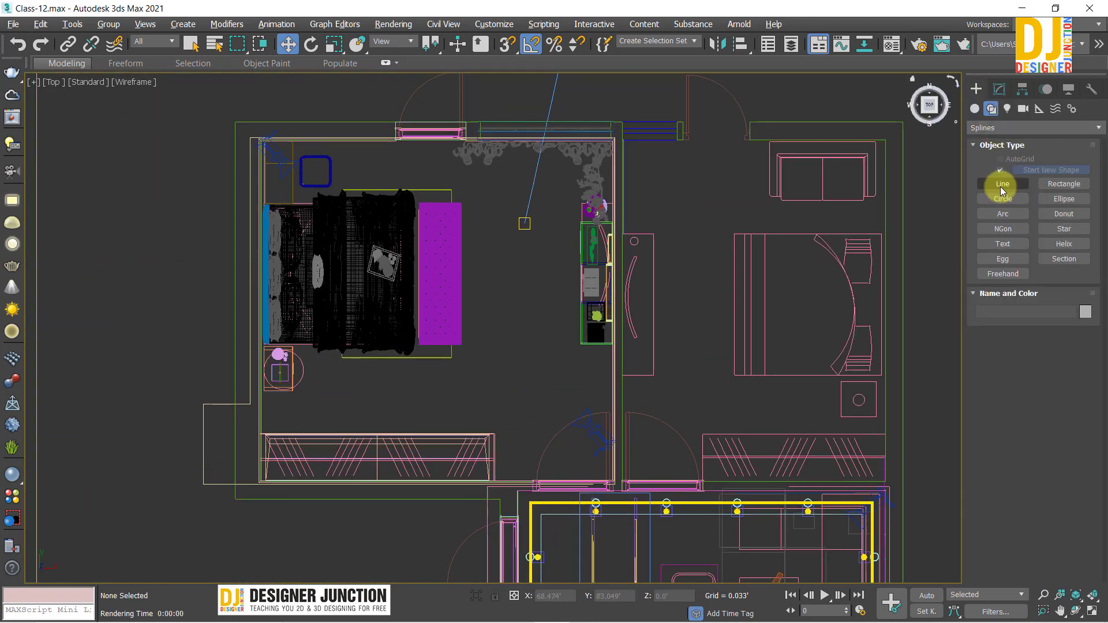
pyautogui.click(1002, 183)
pyautogui.scroll(2, 312, 294)
pyautogui.moveTo(263, 148); pyautogui.dragTo(262, 217, button='middle')
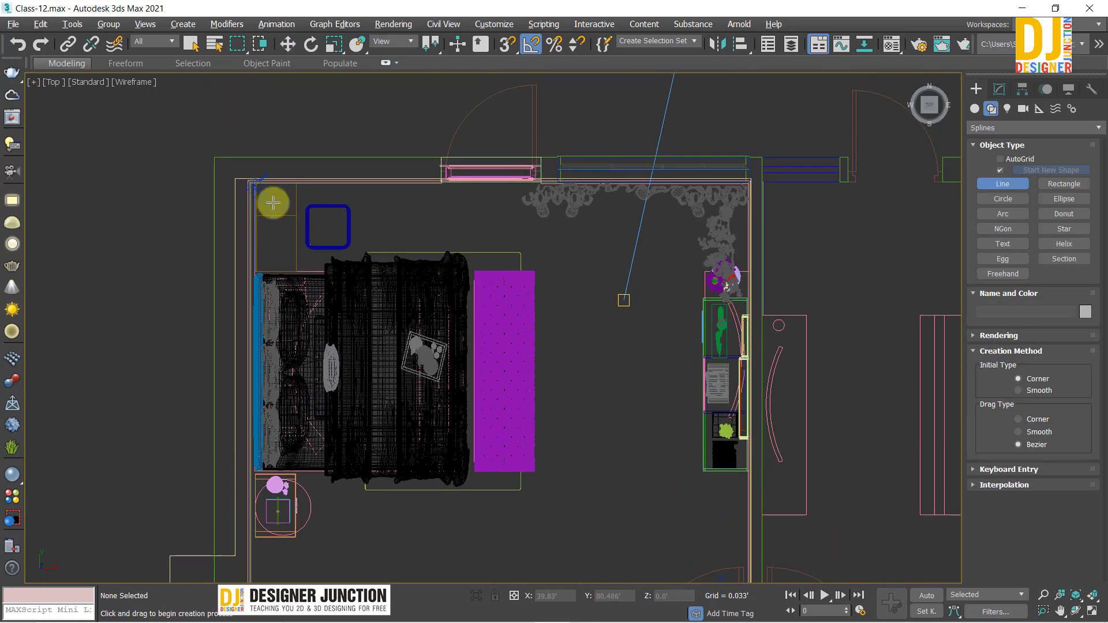
pyautogui.click(270, 202)
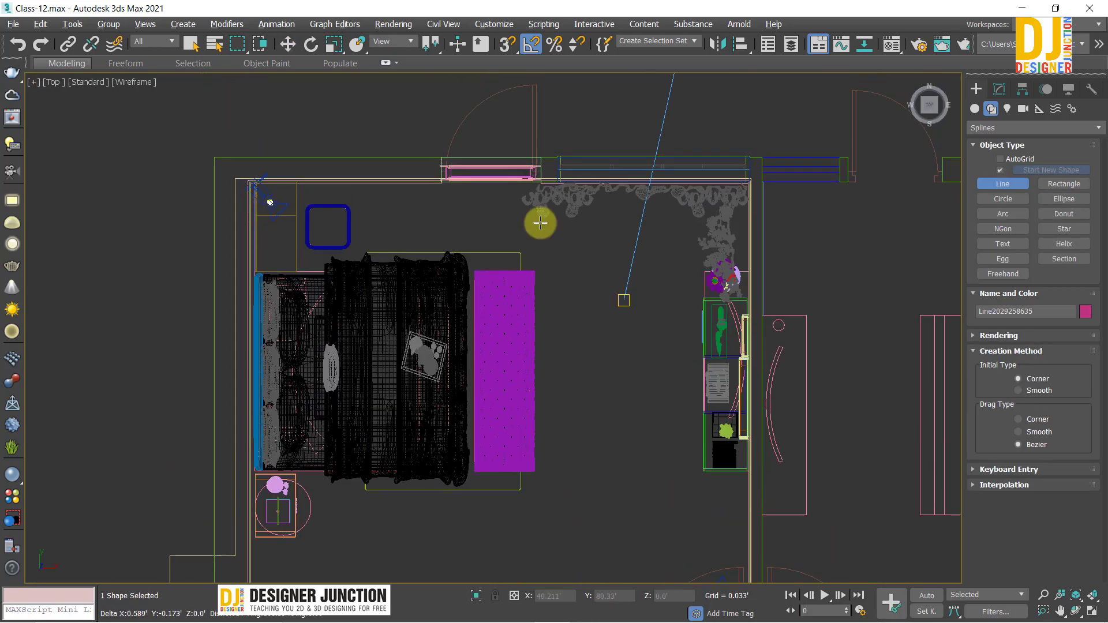
pyautogui.click(728, 217)
pyautogui.moveTo(714, 440); pyautogui.dragTo(715, 332, button='middle')
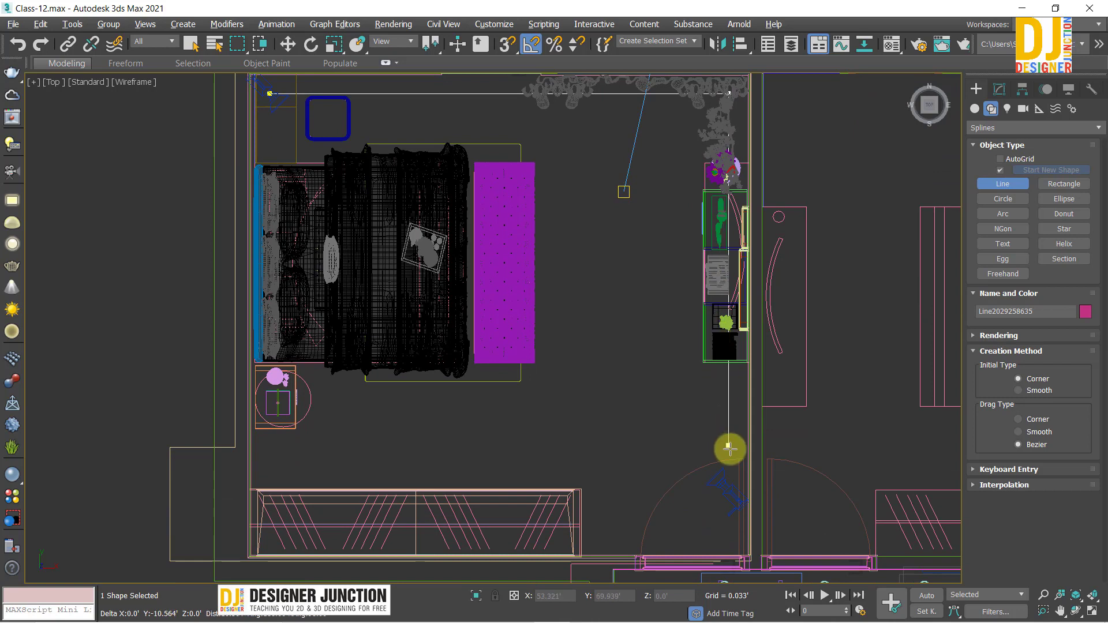
pyautogui.click(732, 523)
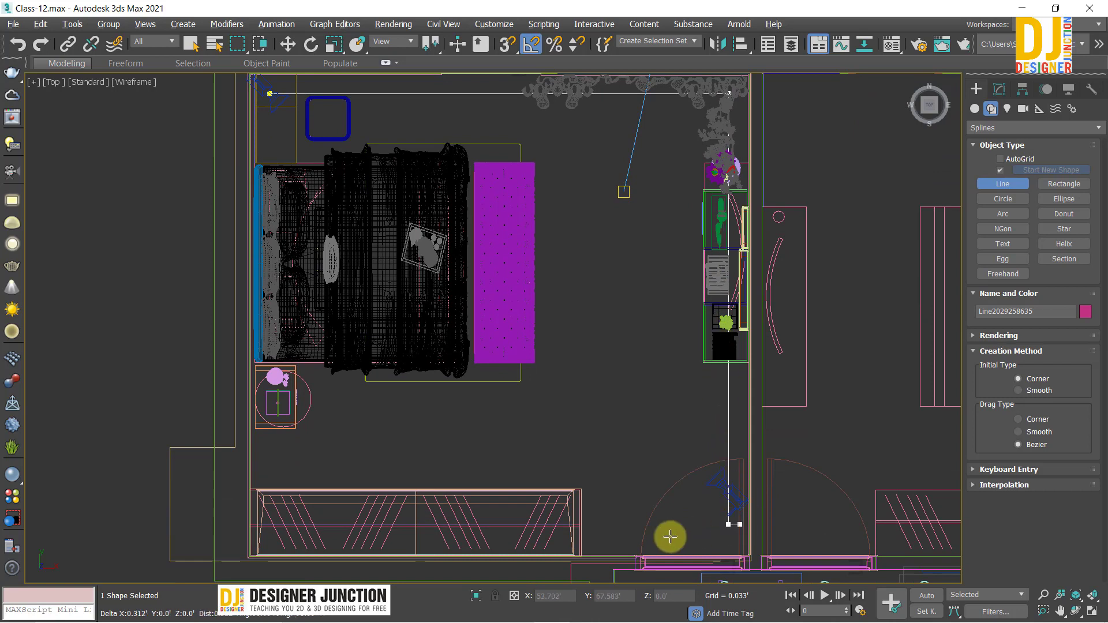
# Trace the remaining bottom and left wall points and close the spline at its start
pyautogui.click(607, 542)
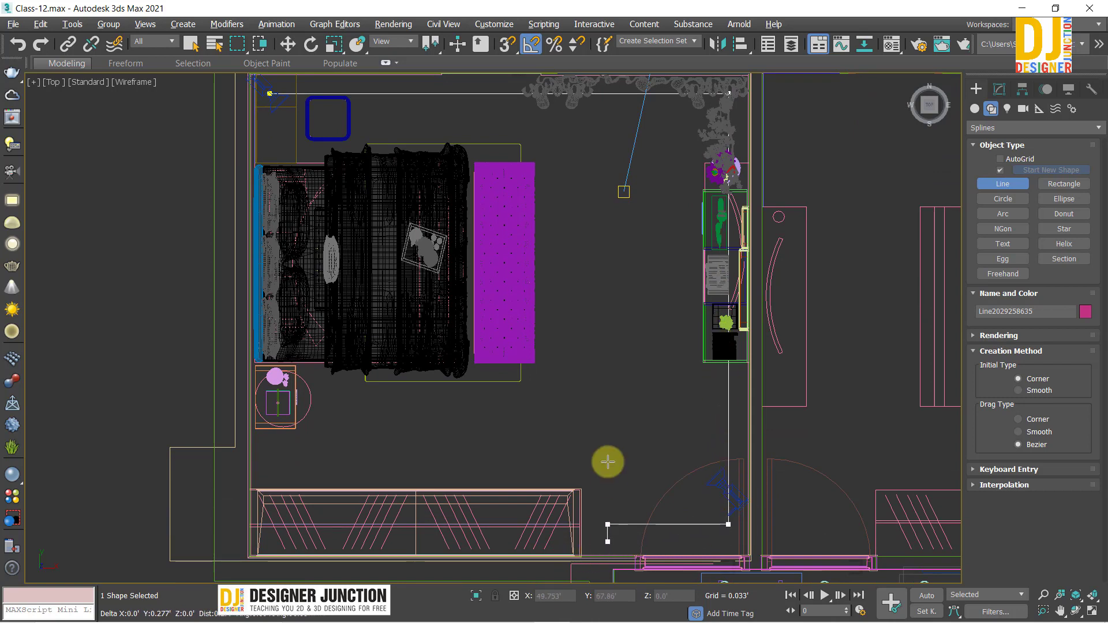
pyautogui.click(608, 465)
pyautogui.click(267, 484)
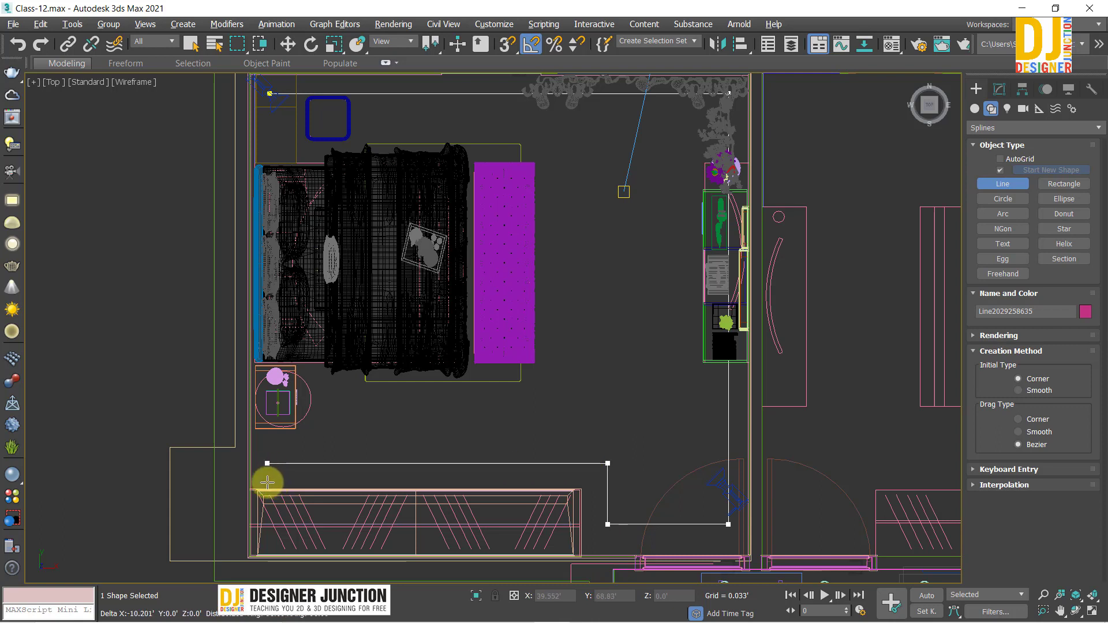
pyautogui.rightClick(268, 482)
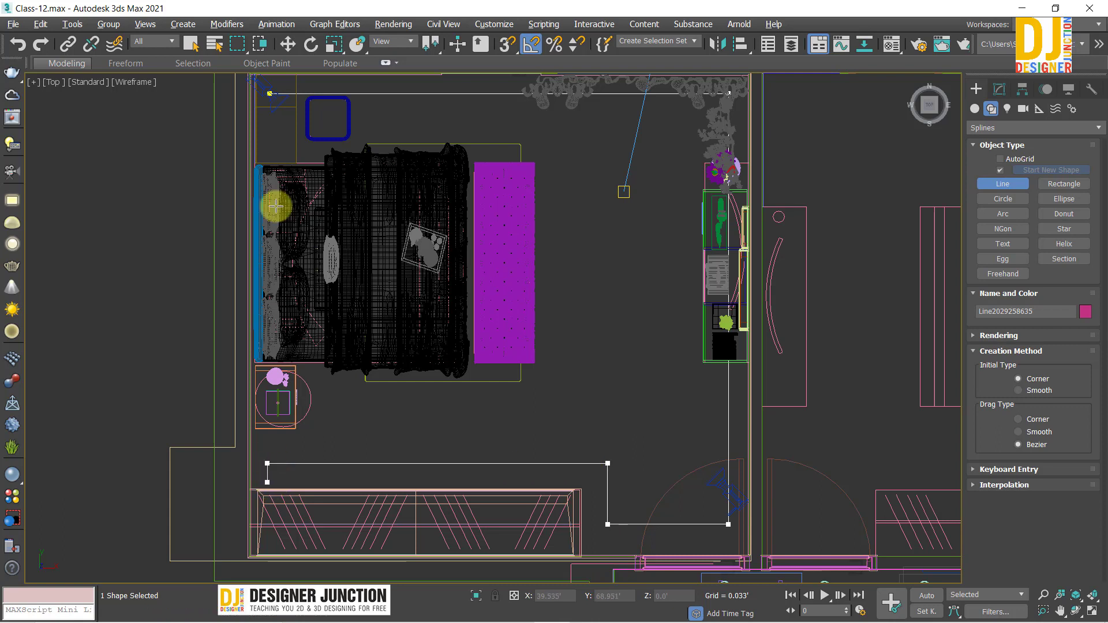
pyautogui.click(276, 96)
pyautogui.click(507, 334)
pyautogui.rightClick(667, 240)
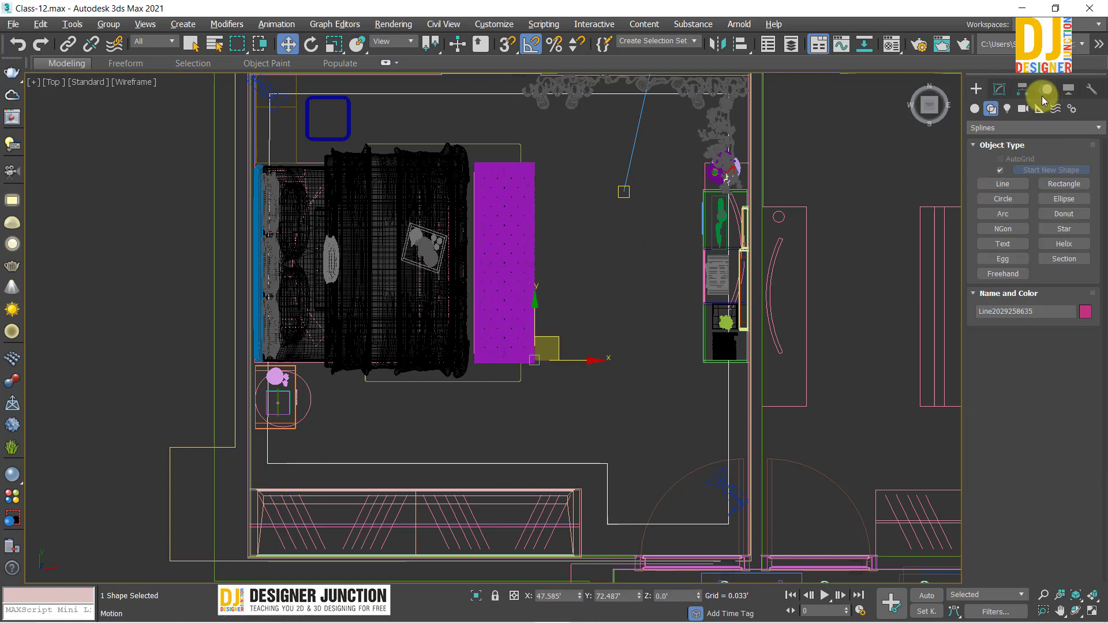
pyautogui.click(998, 89)
# In Segment mode, select the outline's left wall segment and scale it straight
pyautogui.click(1033, 316)
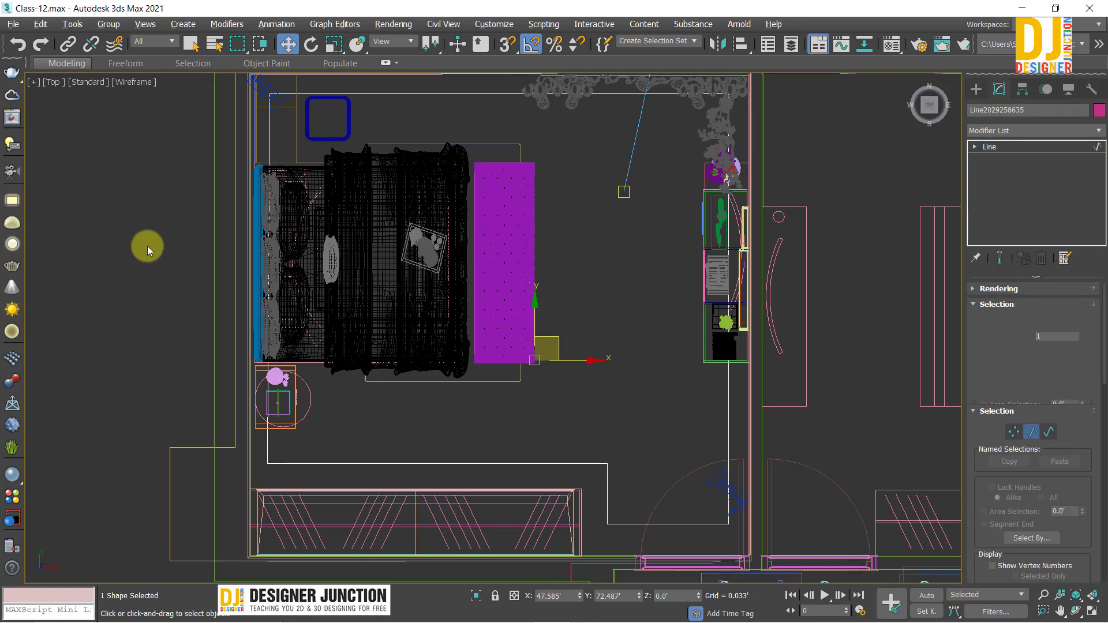
pyautogui.click(267, 294)
pyautogui.press('r')
pyautogui.moveTo(378, 327); pyautogui.dragTo(387, 372, button='middle')
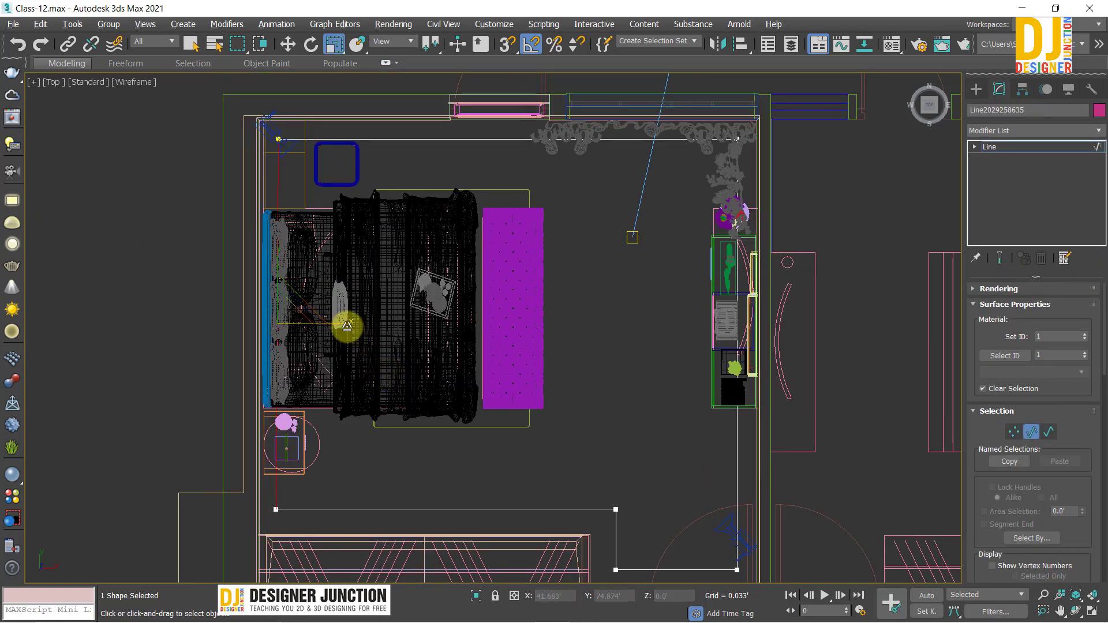
pyautogui.moveTo(347, 326); pyautogui.dragTo(297, 400)
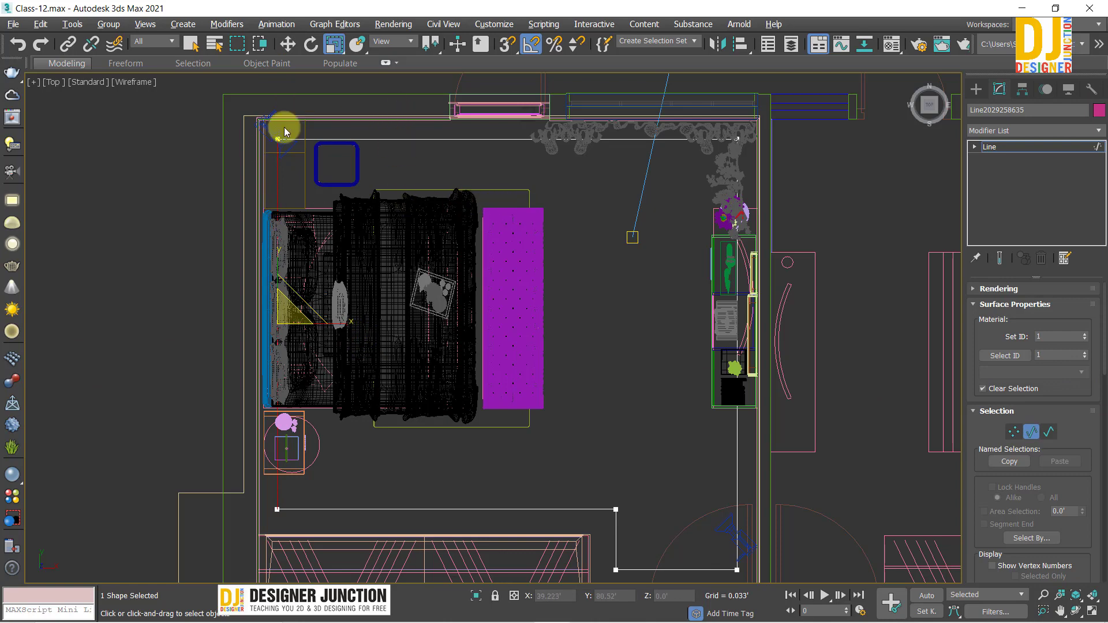
# Recentre the plan on the bed and nudge the left segment slightly to the right
pyautogui.moveTo(390, 234); pyautogui.dragTo(392, 265, button='middle')
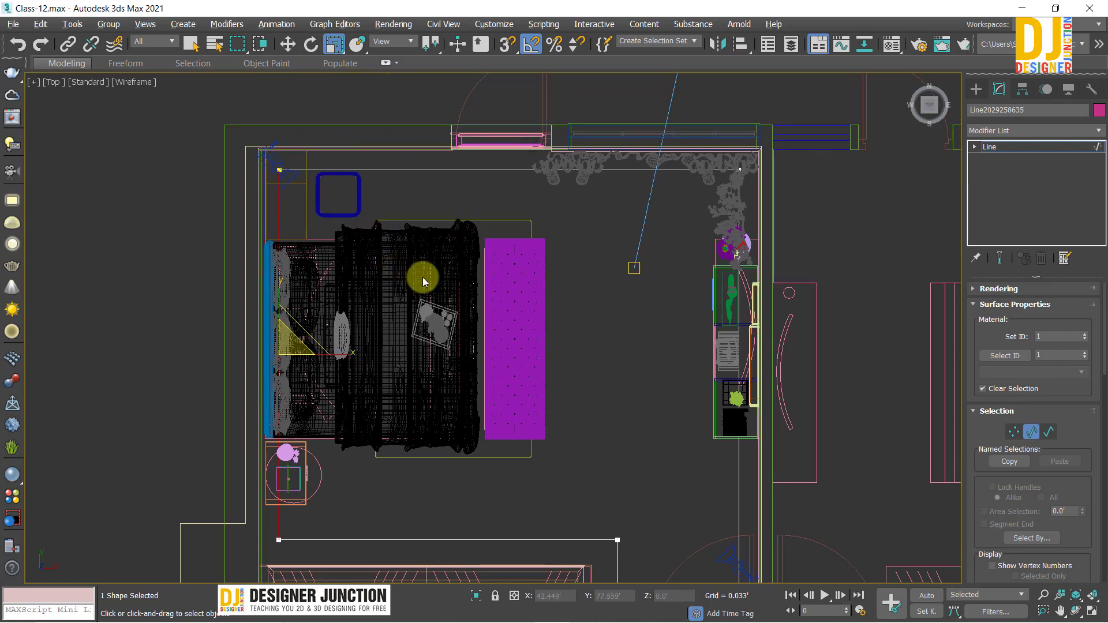
pyautogui.scroll(-5, 500, 382)
pyautogui.moveTo(520, 346); pyautogui.dragTo(337, 500, button='middle')
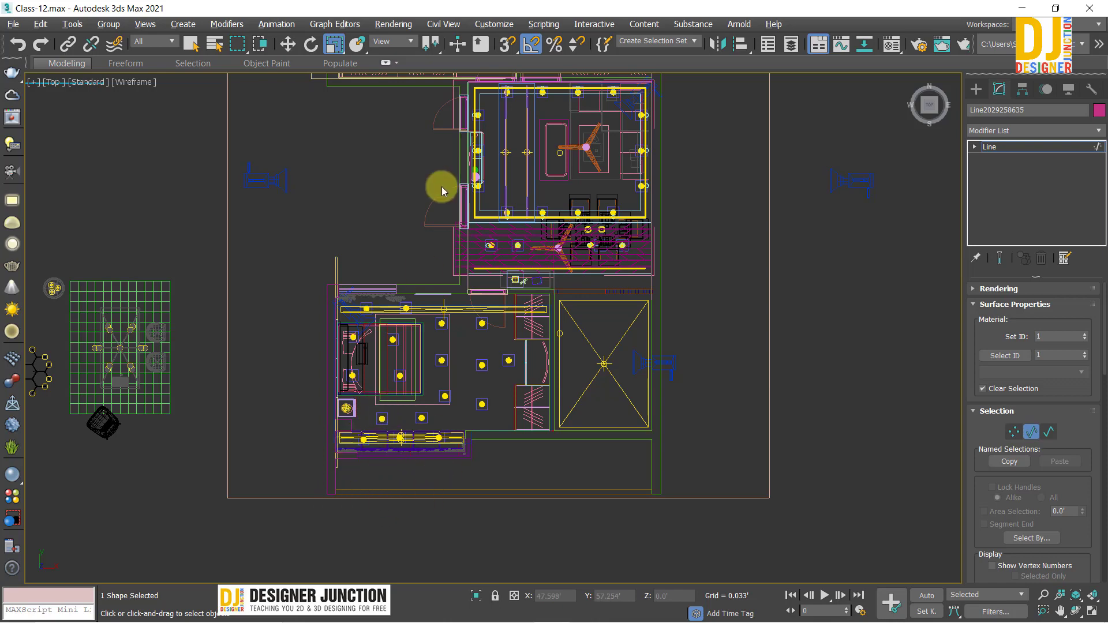
pyautogui.moveTo(442, 190); pyautogui.dragTo(420, 316, button='middle')
pyautogui.scroll(5, 375, 335)
pyautogui.moveTo(349, 354); pyautogui.dragTo(279, 347, button='middle')
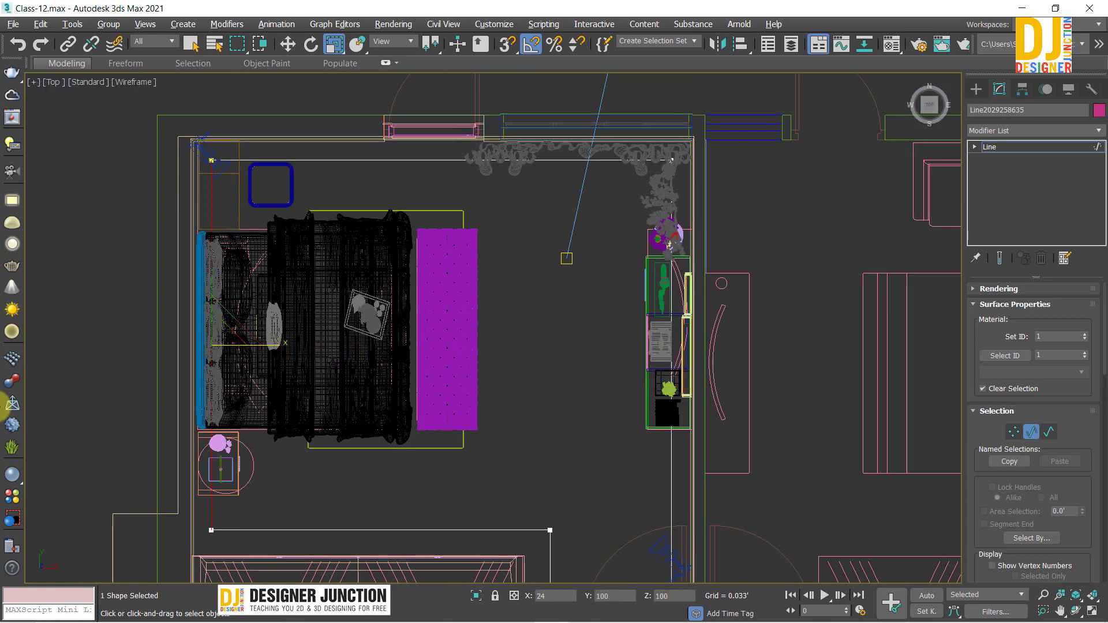
pyautogui.press('w')
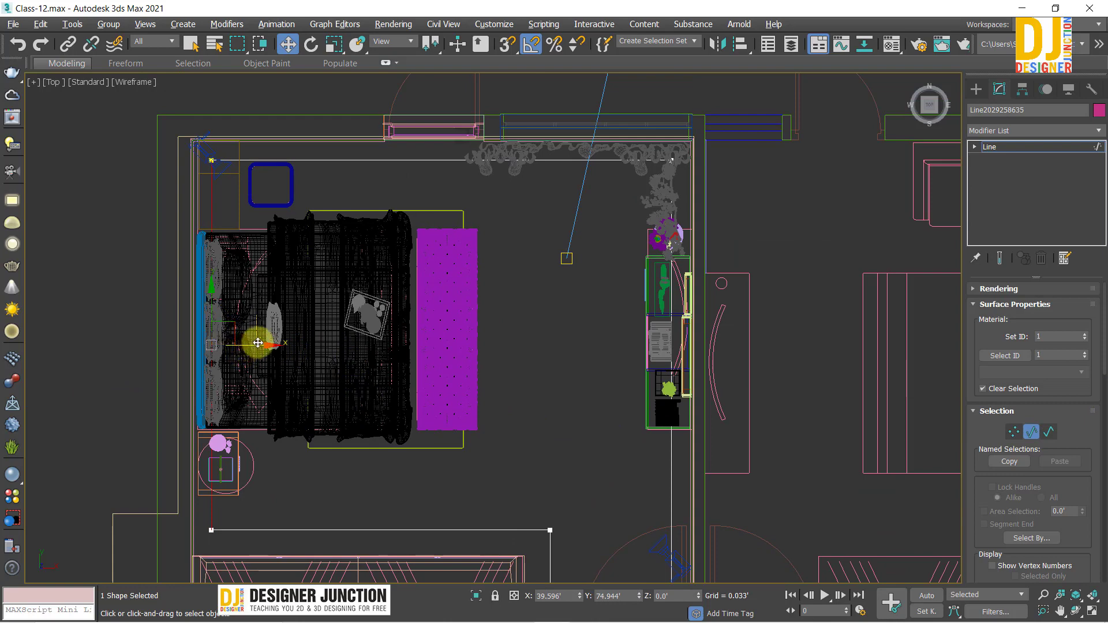
pyautogui.moveTo(257, 342); pyautogui.dragTo(266, 343)
# Select the bottom-right, right wall and top segments in turn, then deselect the outline
pyautogui.moveTo(361, 537)
pyautogui.mouseDown(button='middle')
pyautogui.moveTo(425, 447)
pyautogui.moveTo(526, 357)
pyautogui.moveTo(568, 465)
pyautogui.mouseUp(button='middle')
pyautogui.click(561, 418)
pyautogui.click(602, 470)
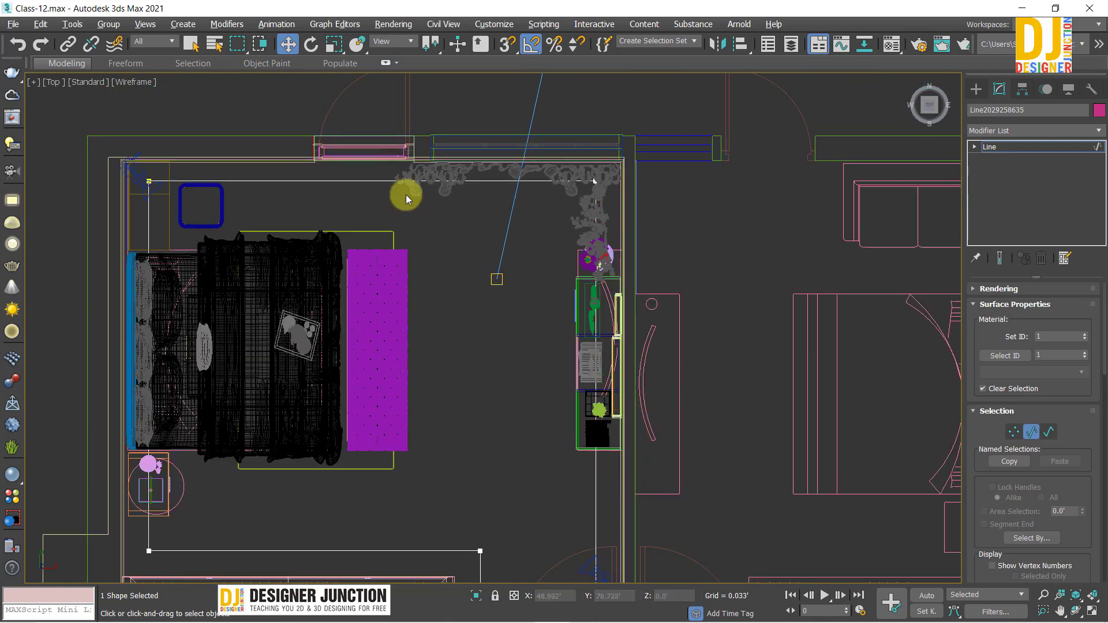
pyautogui.click(372, 180)
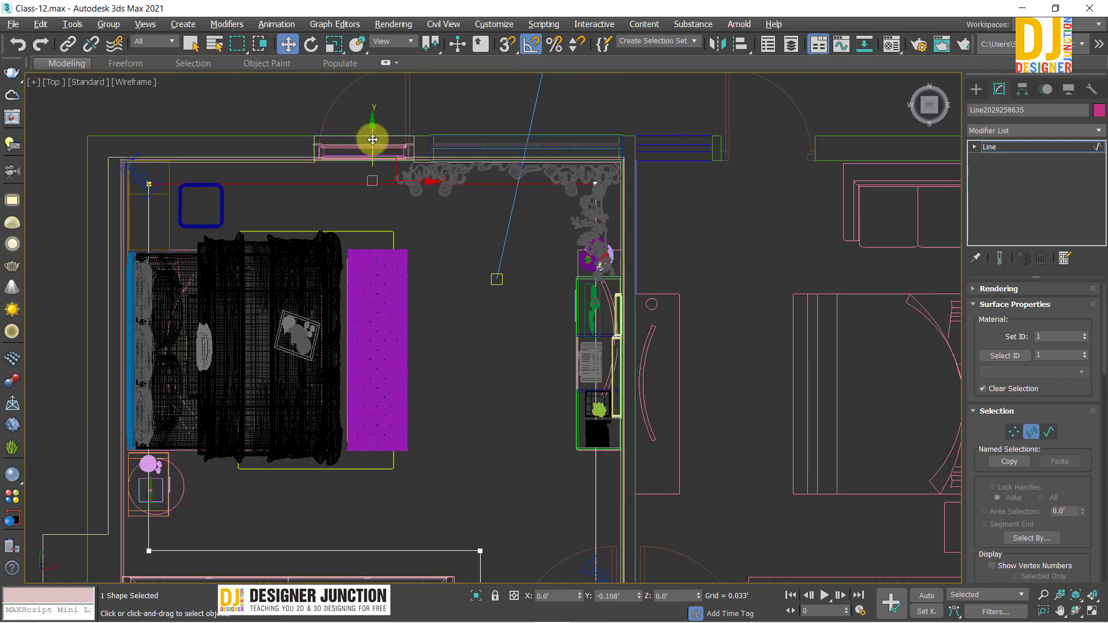
pyautogui.click(950, 96)
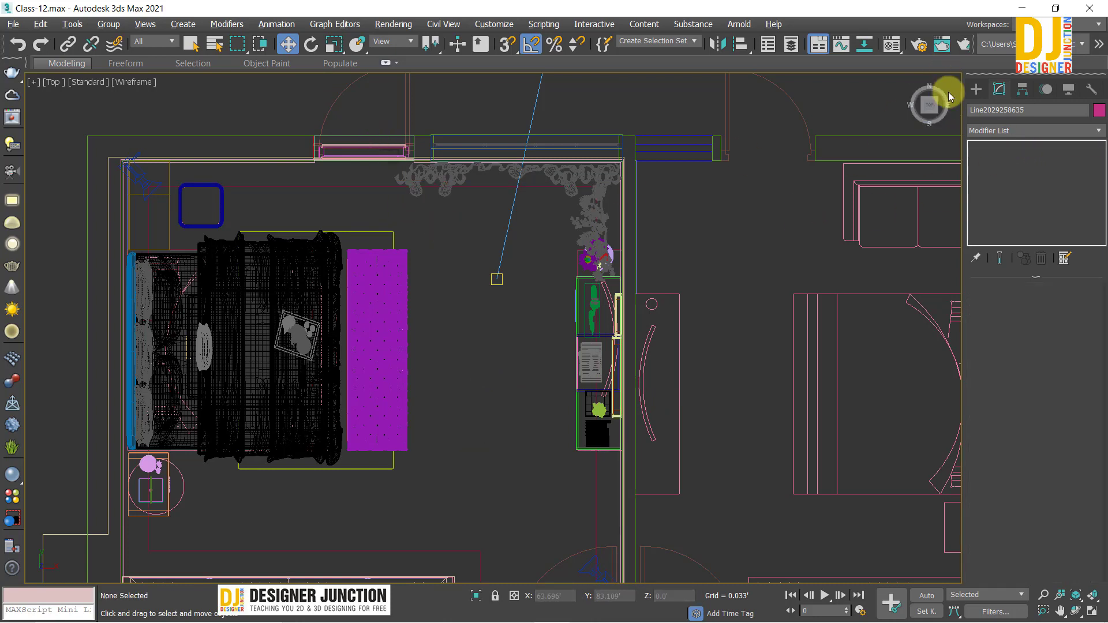
# Draw a rectangle near the top wall, set its length to 1.0', and move it upward
pyautogui.click(976, 89)
pyautogui.click(1064, 184)
pyautogui.click(249, 255)
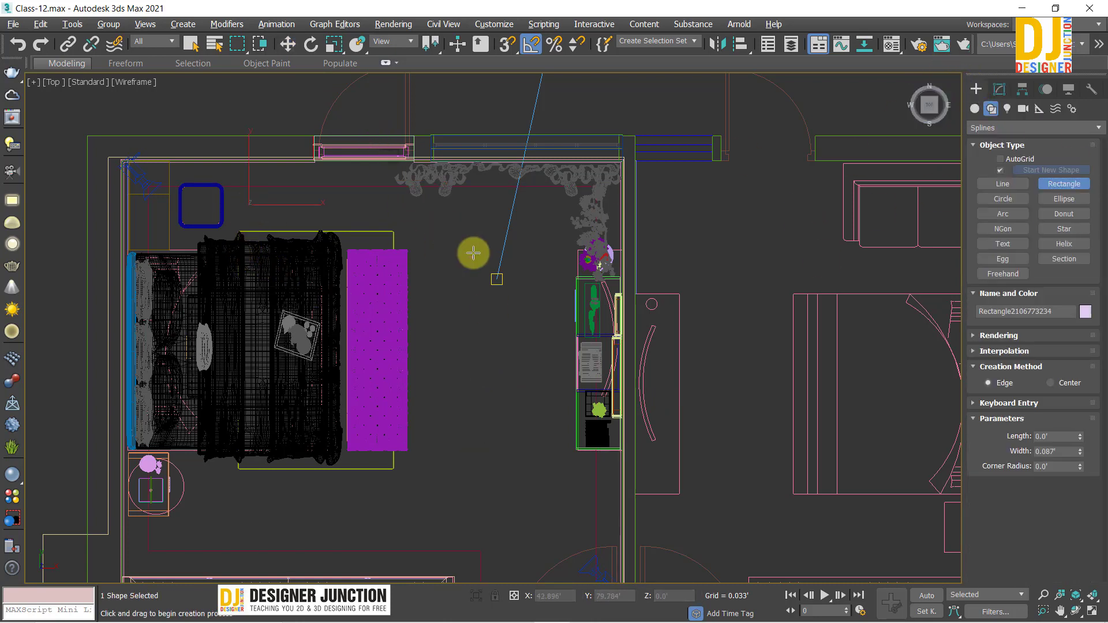
pyautogui.moveTo(473, 252); pyautogui.dragTo(477, 252)
pyautogui.rightClick(478, 242)
pyautogui.click(999, 89)
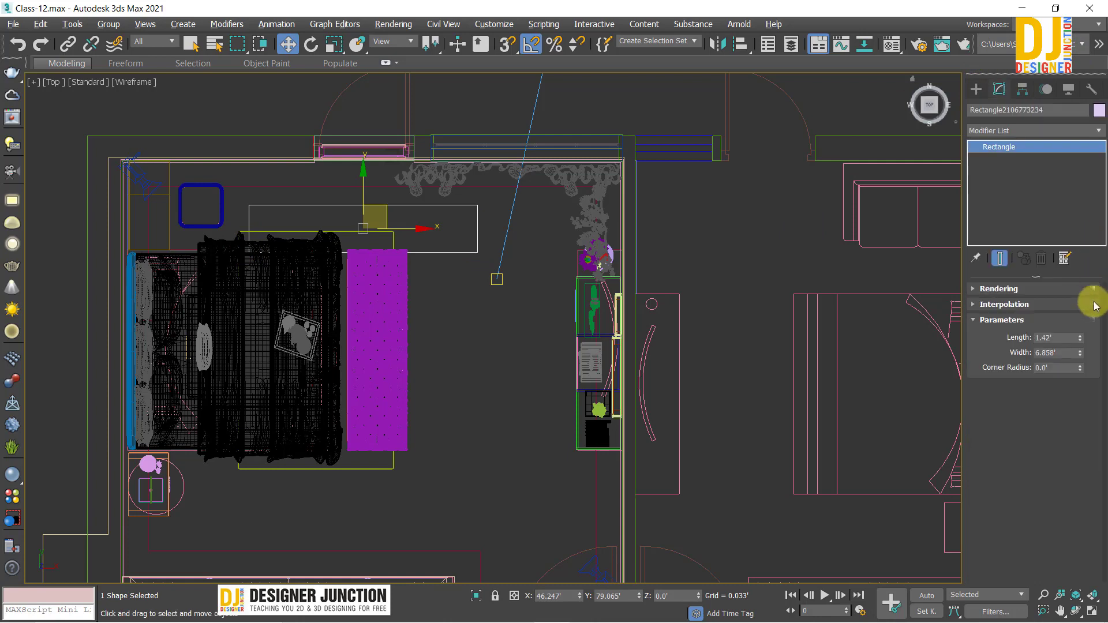
pyautogui.doubleClick(1067, 337)
pyautogui.write('1')
pyautogui.press('Return')
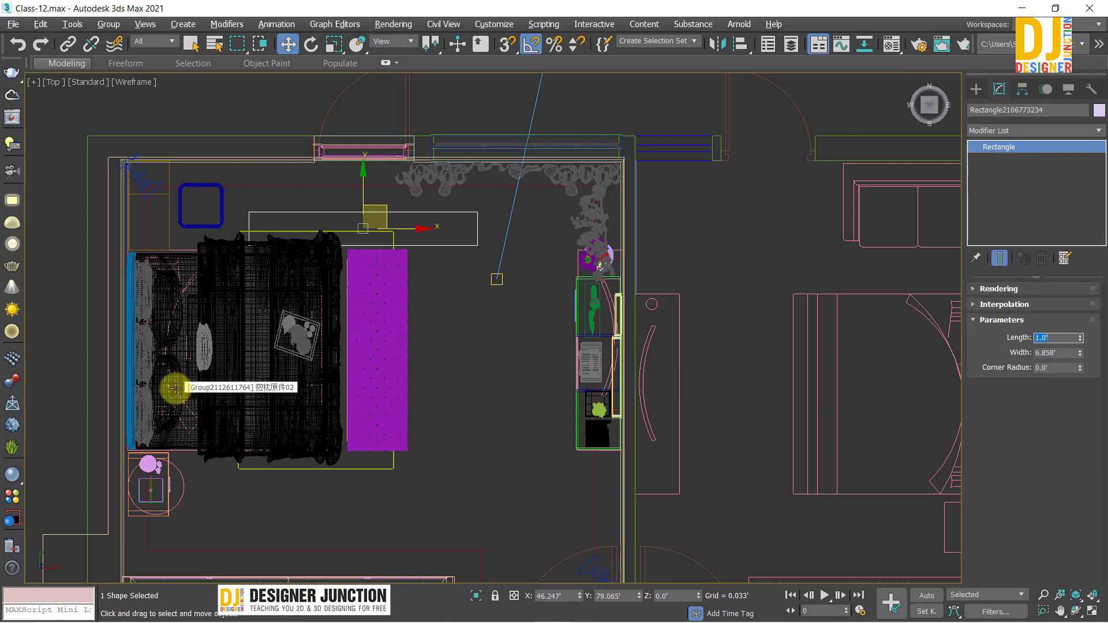
pyautogui.moveTo(386, 207); pyautogui.dragTo(396, 155)
# Change the rectangle length to 10 inches and tuck it against the top wall
pyautogui.scroll(2, 358, 166)
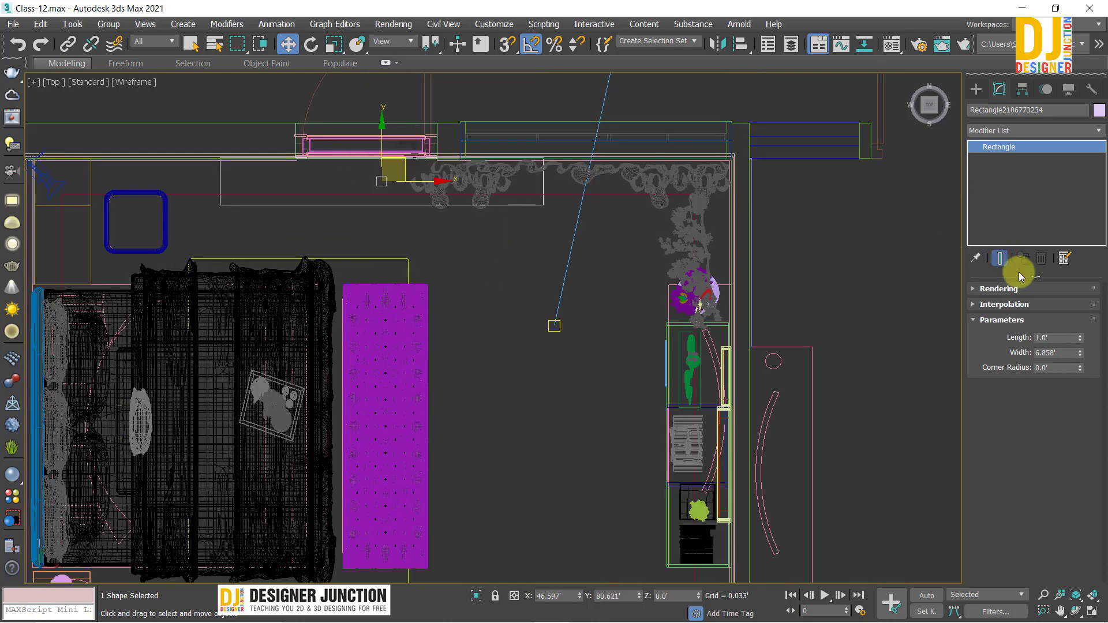
pyautogui.doubleClick(1059, 335)
pyautogui.write('10')
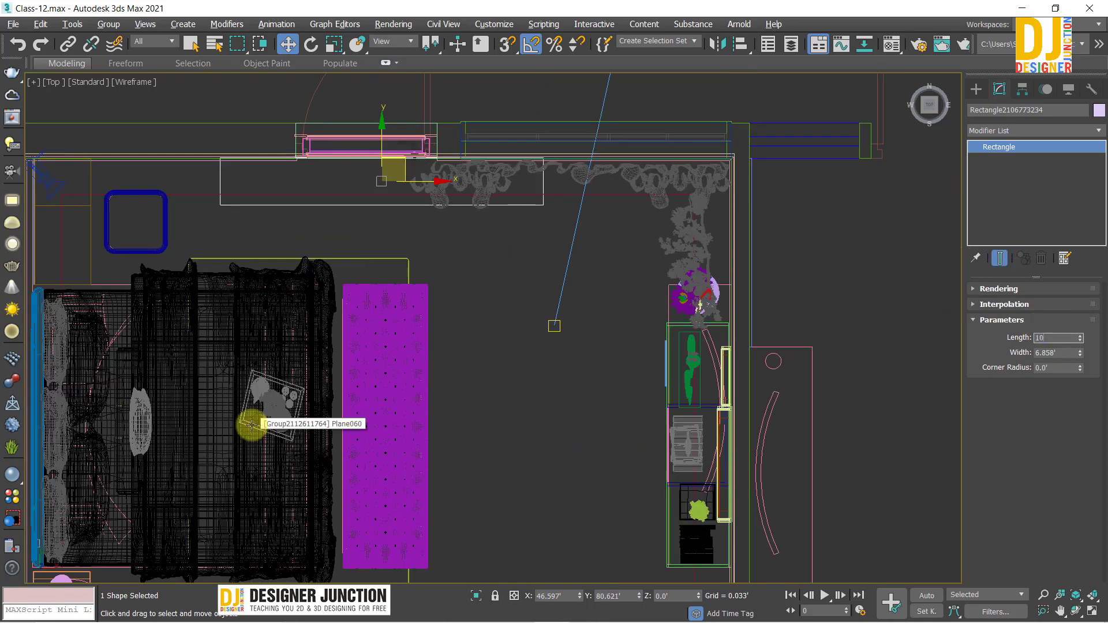
pyautogui.press('Return')
pyautogui.write('10"')
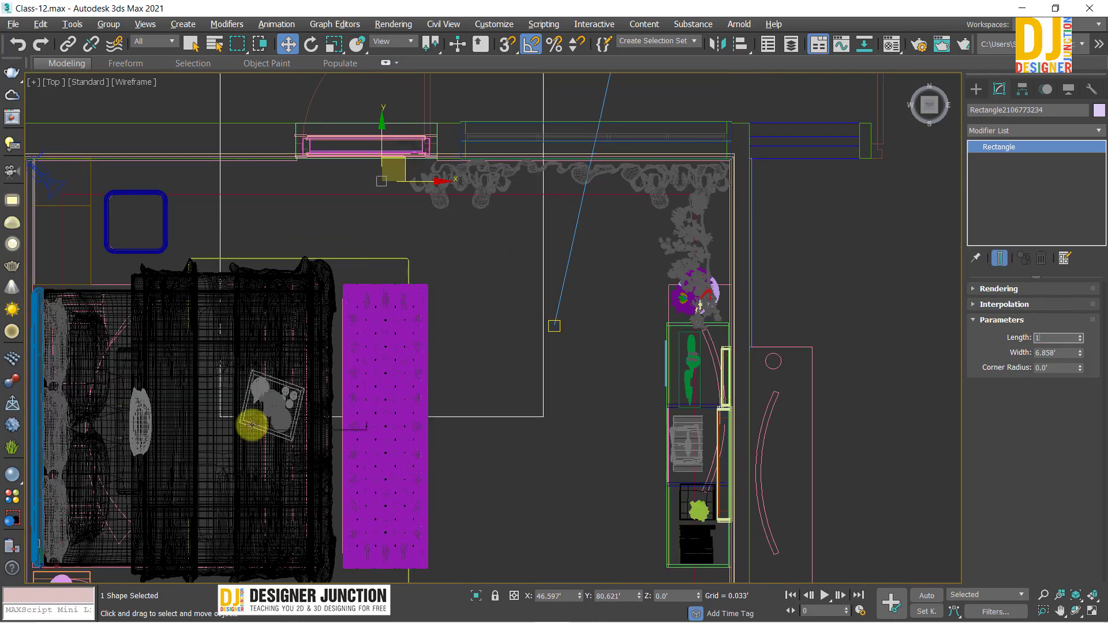
pyautogui.press('Return')
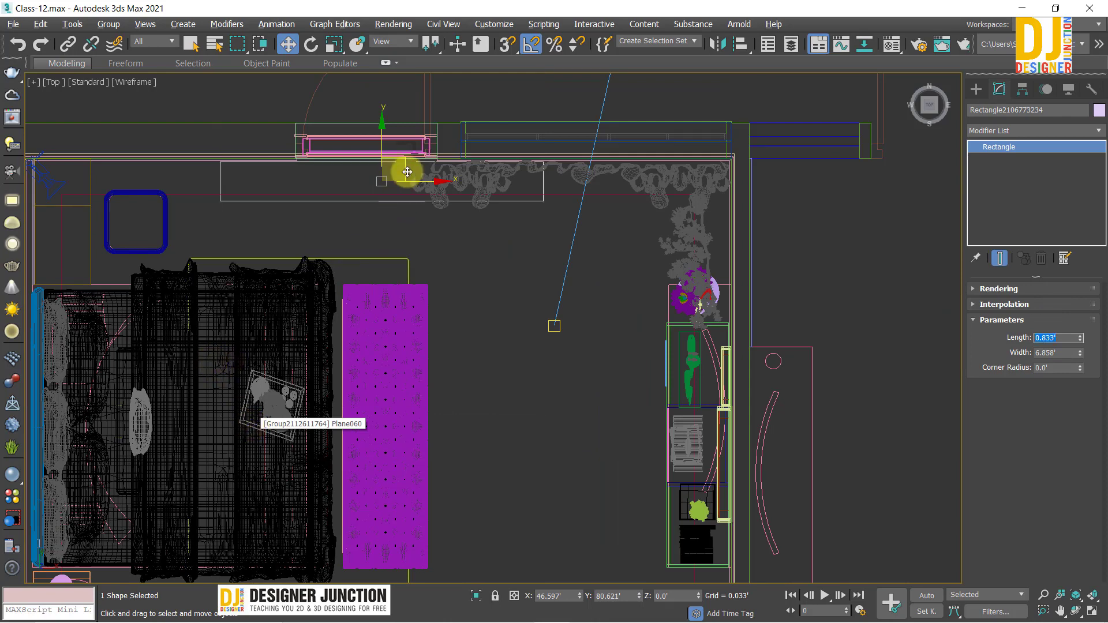
pyautogui.moveTo(395, 163); pyautogui.dragTo(393, 148)
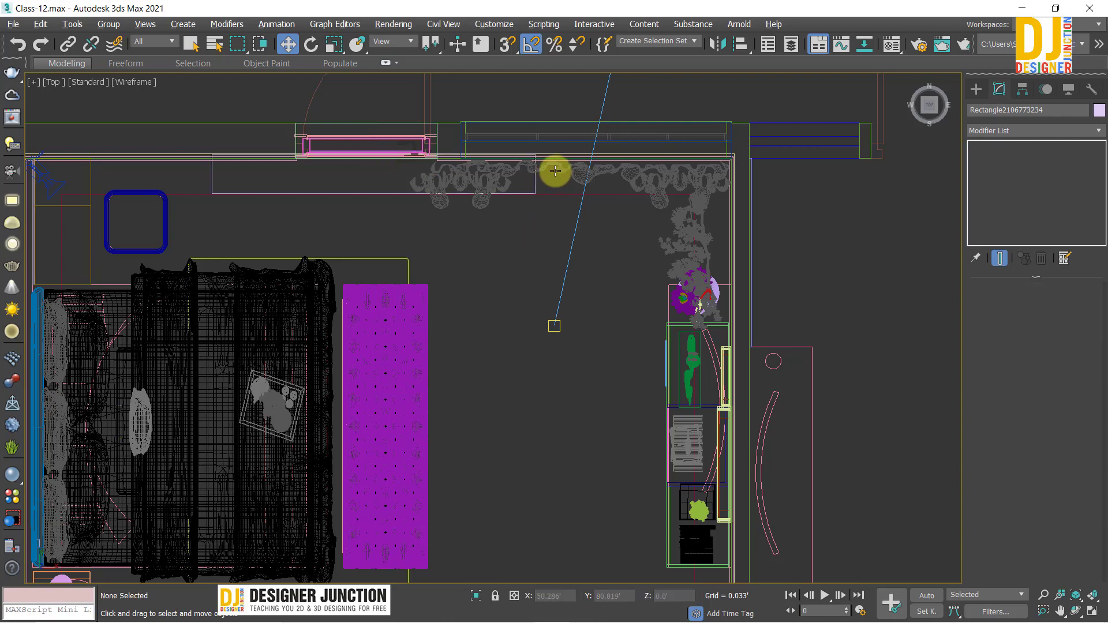
# Deselect the rectangle, reselect the ceiling outline line, and pick its left vertical segment
pyautogui.click(826, 316)
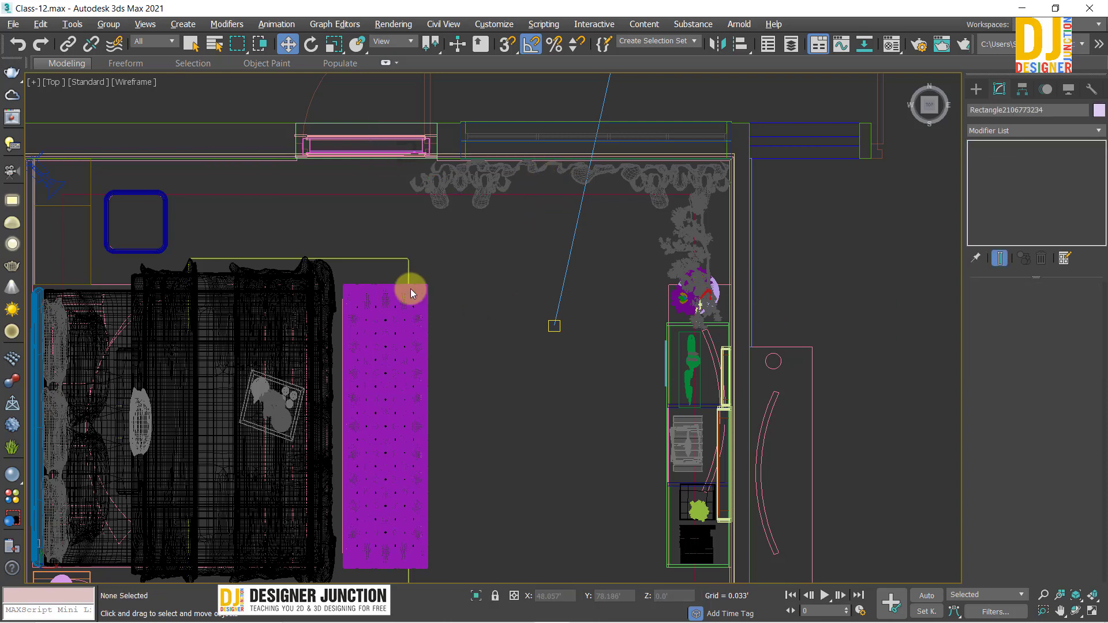
pyautogui.click(276, 195)
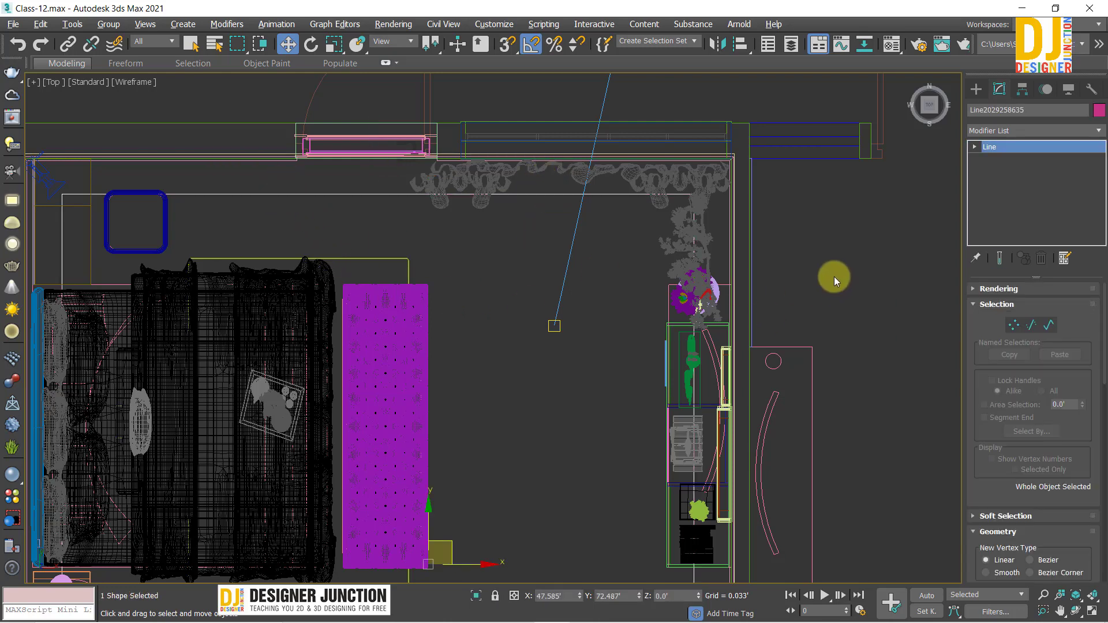
pyautogui.click(1032, 325)
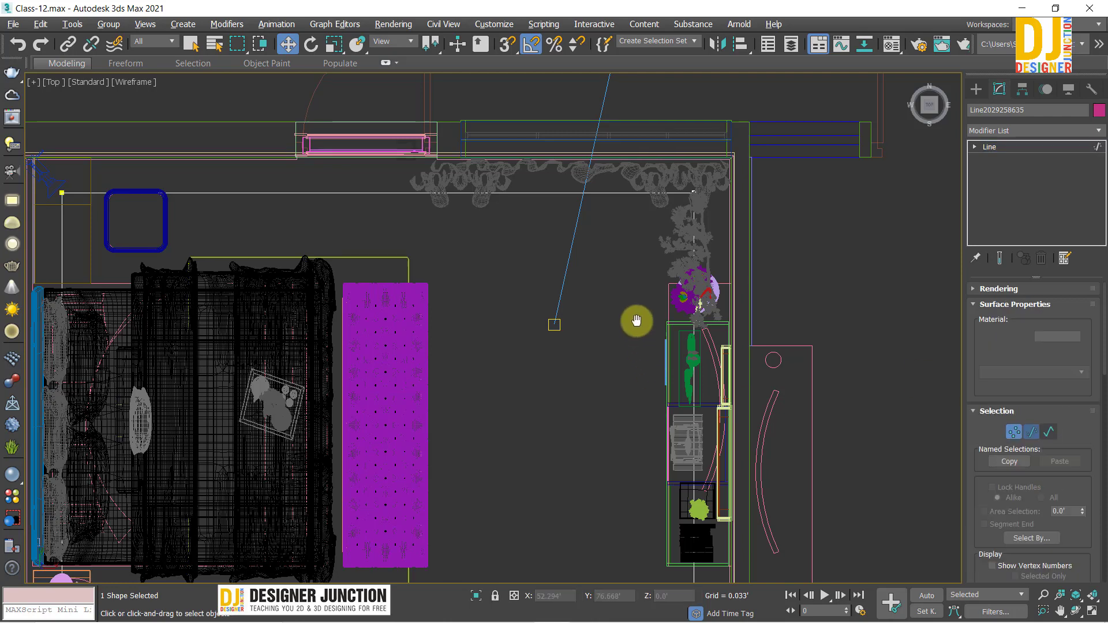
pyautogui.moveTo(635, 319); pyautogui.dragTo(619, 264, button='middle')
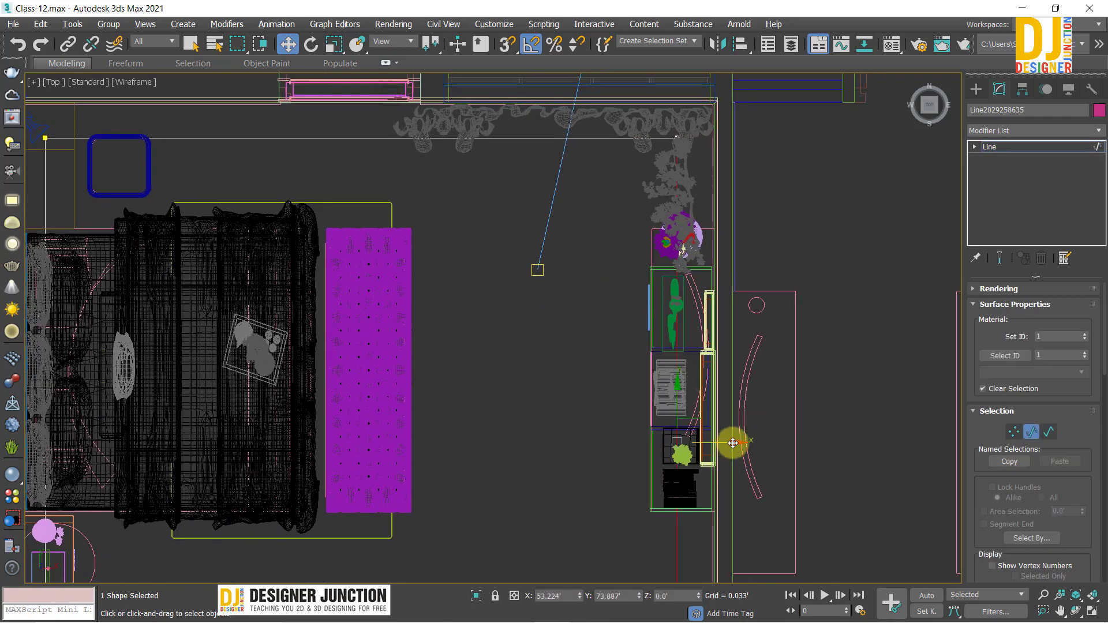
pyautogui.scroll(-3, 494, 429)
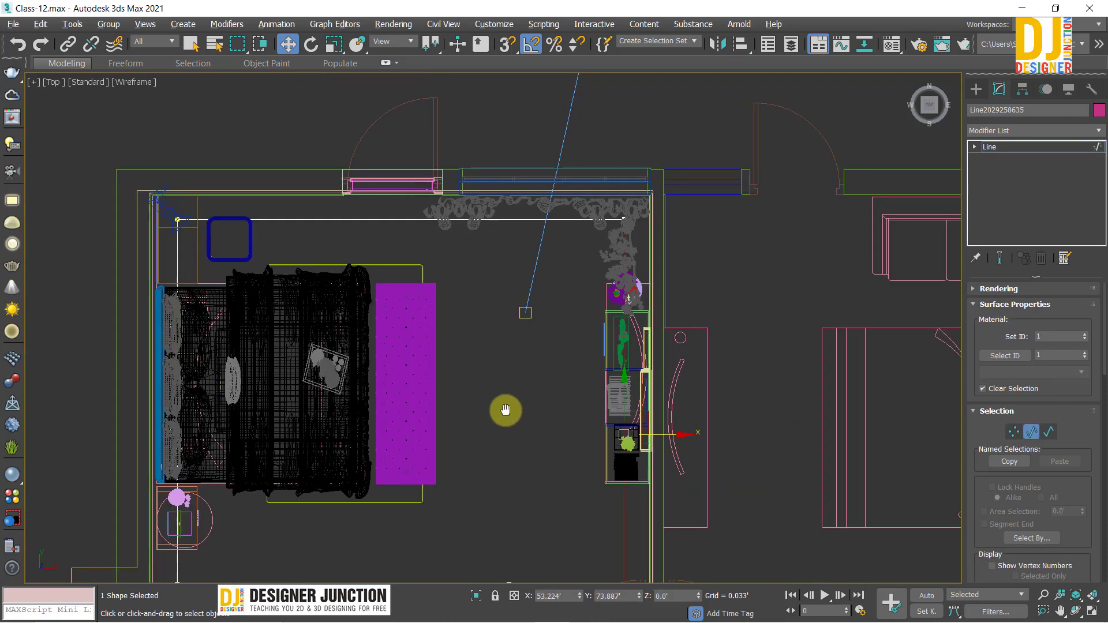
pyautogui.moveTo(506, 408); pyautogui.dragTo(519, 389, button='middle')
pyautogui.click(188, 404)
pyautogui.scroll(2, 137, 408)
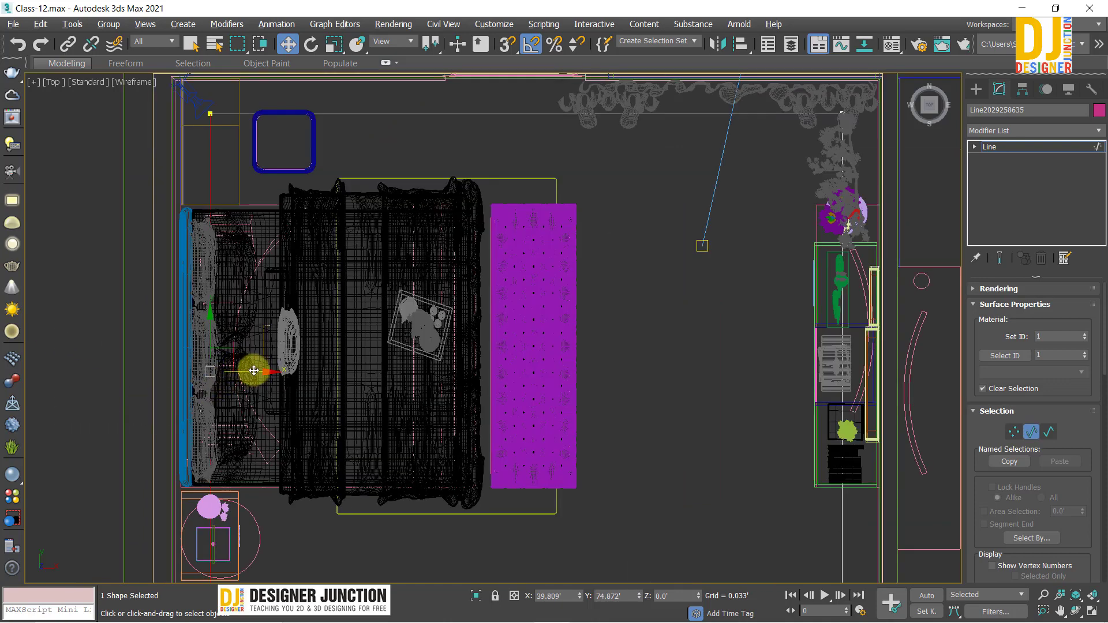
pyautogui.scroll(-2, 260, 371)
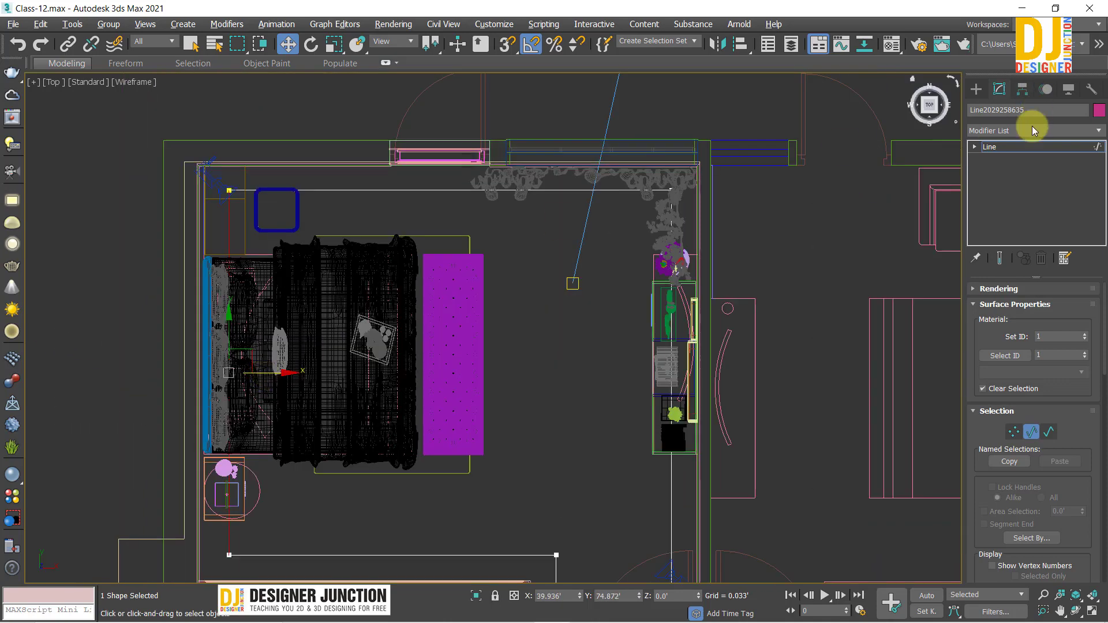
# Return to the whole line, switch to the camera view, and isolate the ceiling shapes with Alt+Q
pyautogui.click(1016, 151)
pyautogui.moveTo(386, 485); pyautogui.dragTo(406, 374, button='middle')
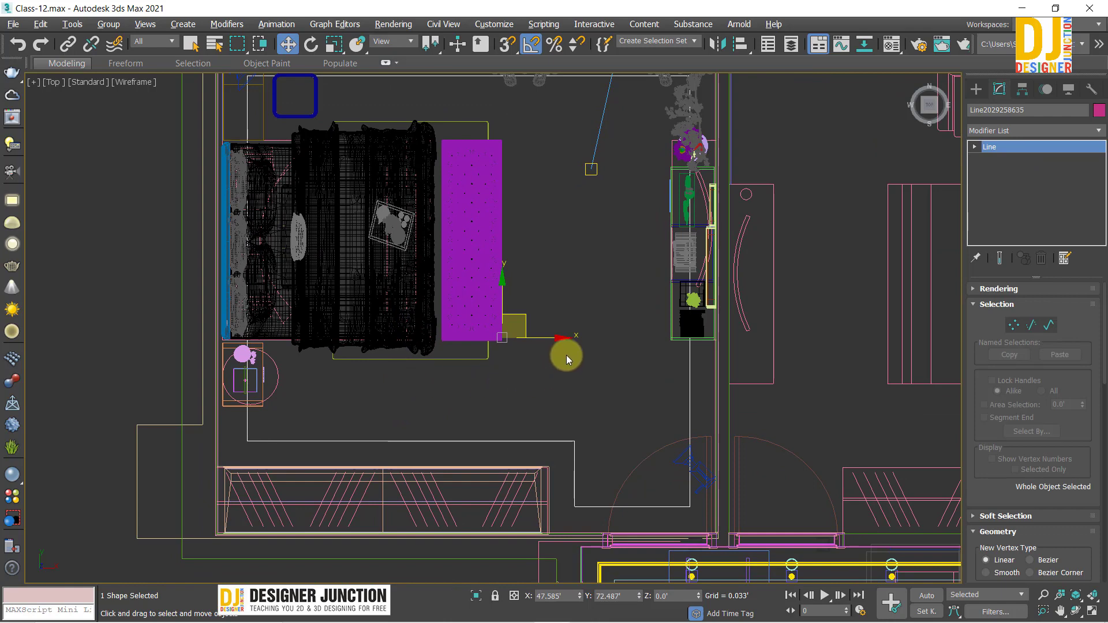
pyautogui.hotkey('alt', 'w')
pyautogui.hotkey('alt', 'w')
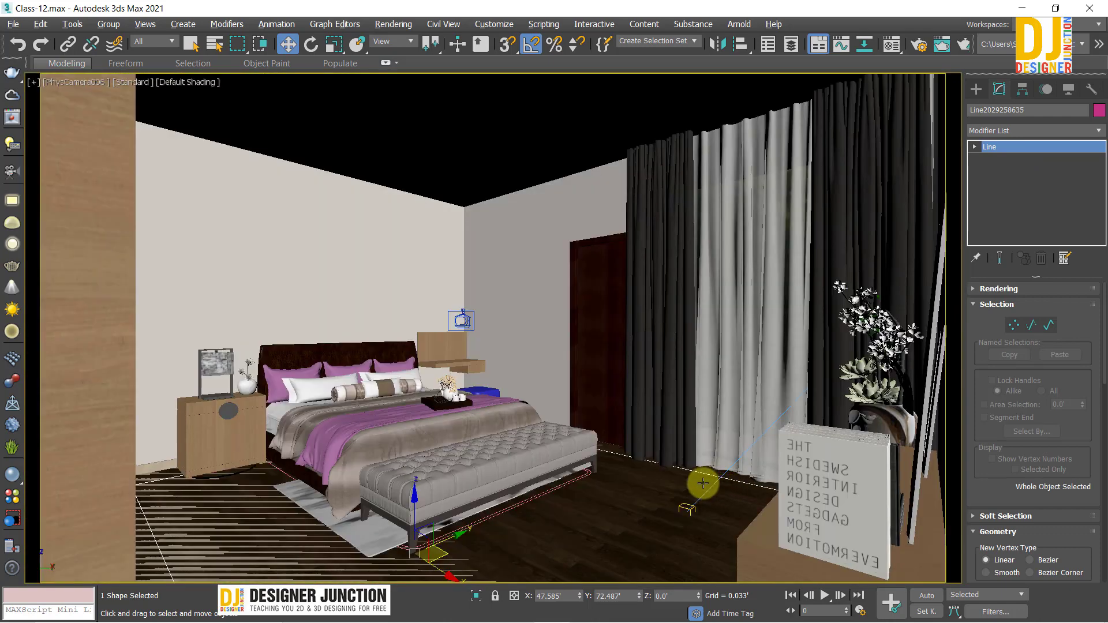
pyautogui.hotkey('alt', 'q')
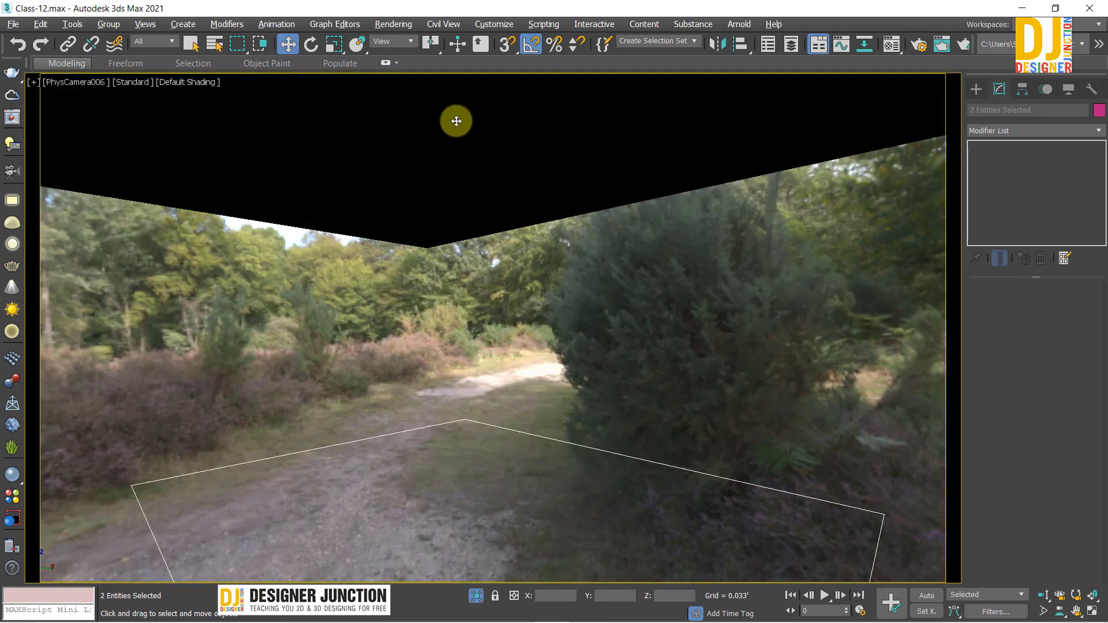
pyautogui.hotkey('alt', 'w')
pyautogui.hotkey('alt', 'w')
# Select the lower ceiling line and add an Extrude modifier with its depth set
pyautogui.click(179, 385)
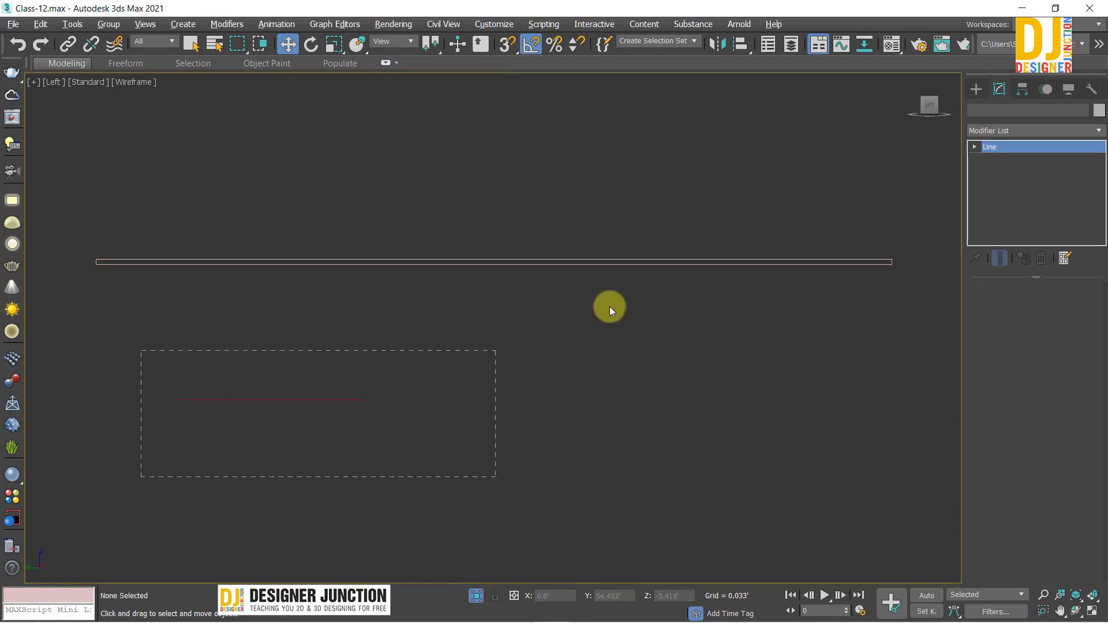
pyautogui.moveTo(142, 349); pyautogui.dragTo(495, 475)
pyautogui.click(993, 132)
pyautogui.scroll(-5, 991, 190)
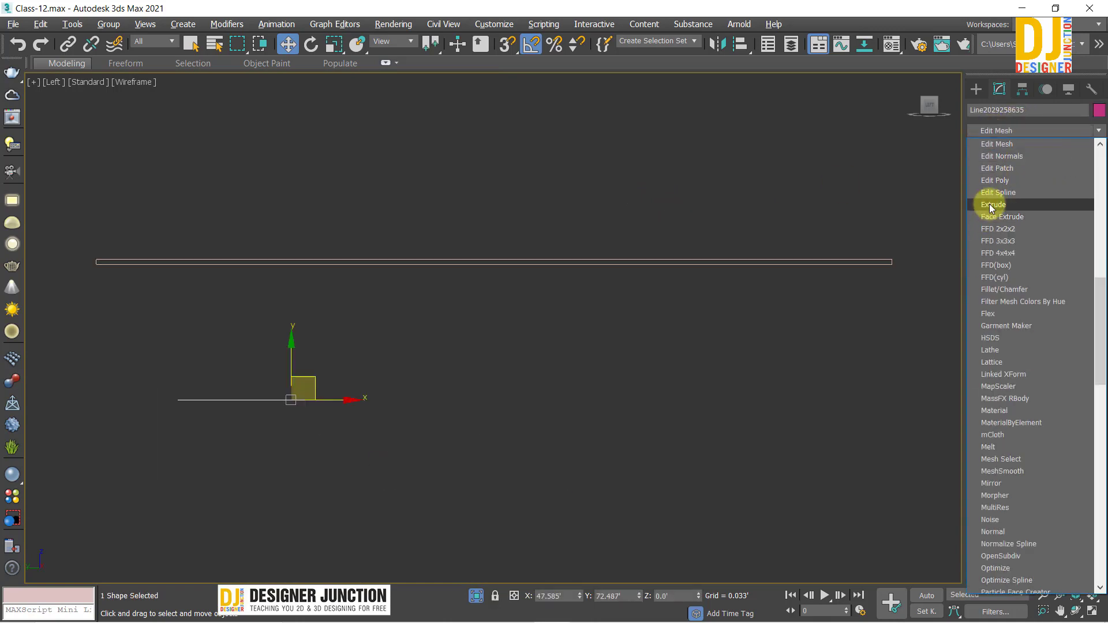
pyautogui.click(992, 217)
pyautogui.click(1050, 308)
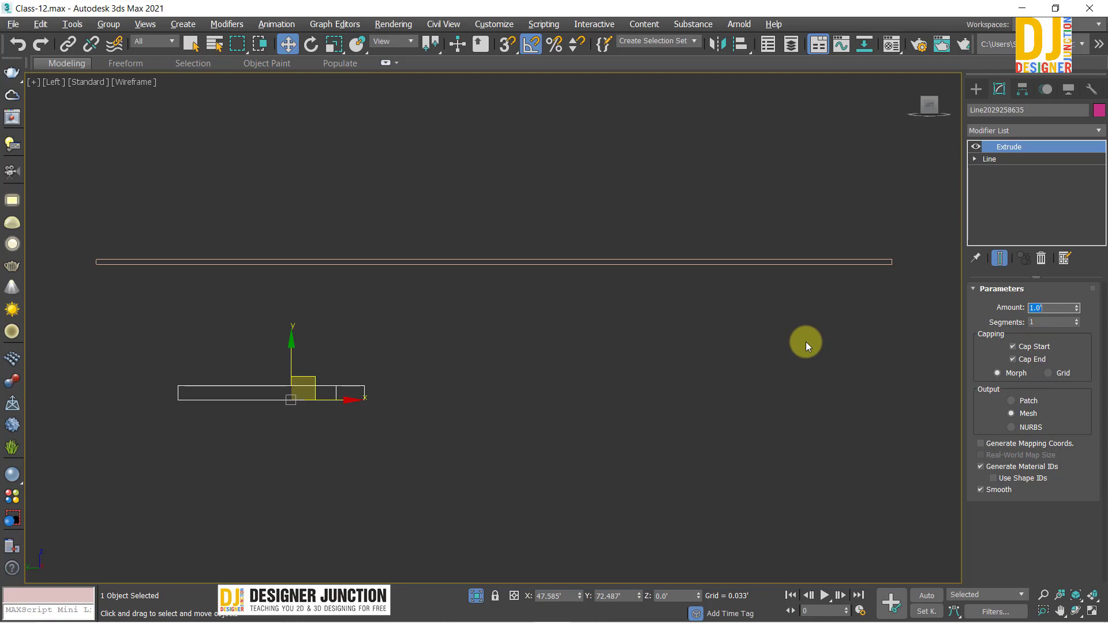
pyautogui.press('Return')
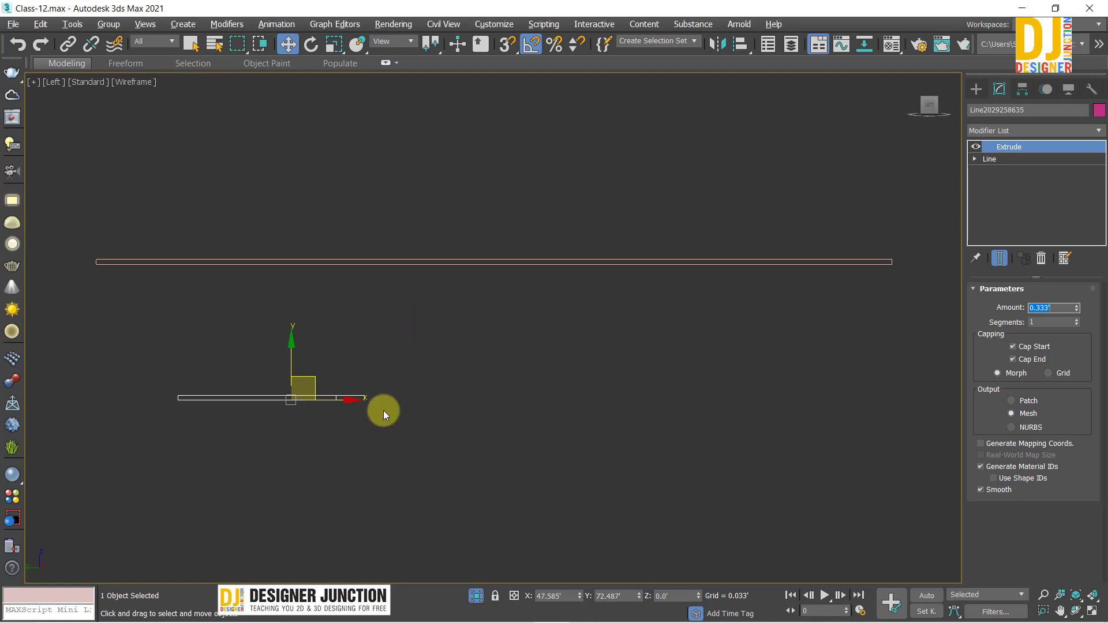
# Raise the extruded outline to ceiling height and make a copy above it
pyautogui.moveTo(294, 355)
pyautogui.mouseDown()
pyautogui.moveTo(317, 276)
pyautogui.moveTo(289, 277)
pyautogui.mouseUp()
pyautogui.scroll(3, 530, 334)
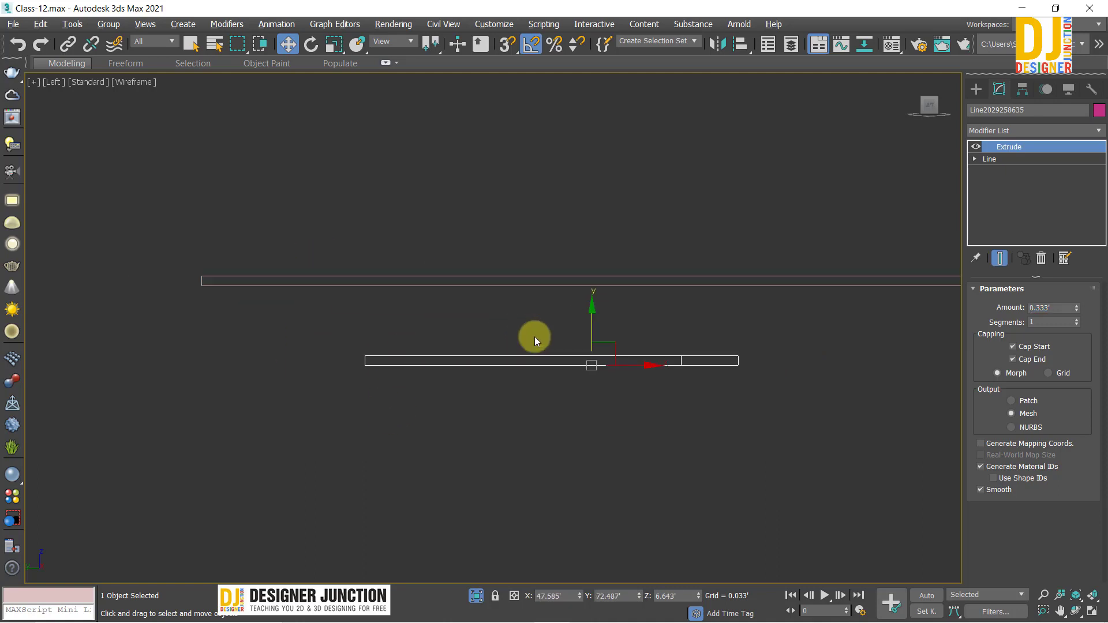
pyautogui.scroll(2, 517, 358)
pyautogui.scroll(2, 517, 355)
pyautogui.keyDown('shift'); pyautogui.moveTo(524, 355); pyautogui.dragTo(523, 327); pyautogui.keyUp('shift')
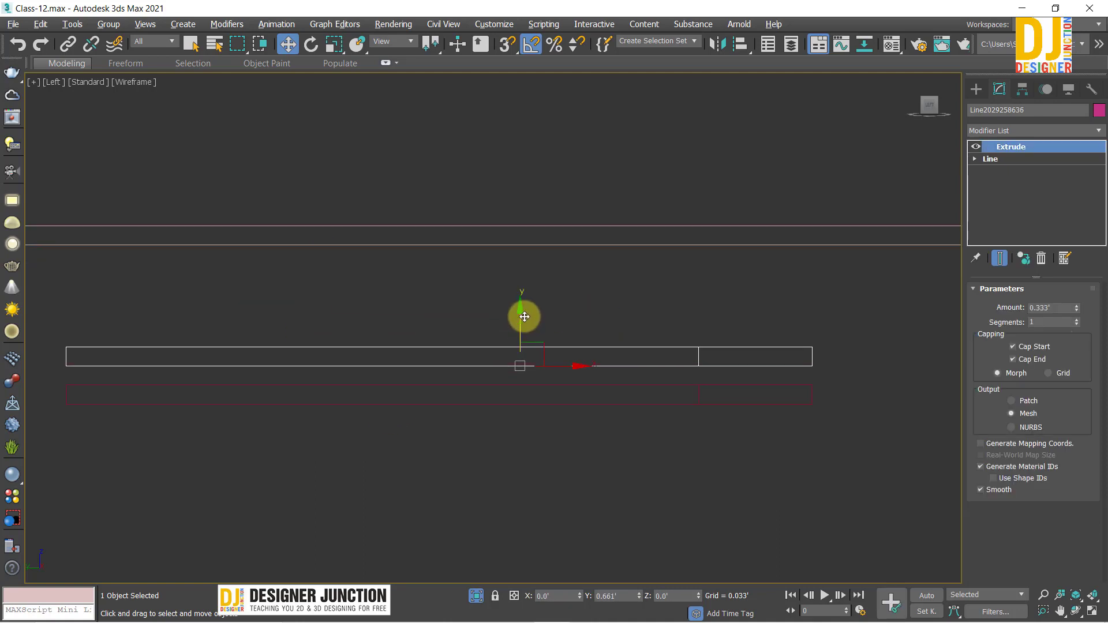
pyautogui.click(551, 379)
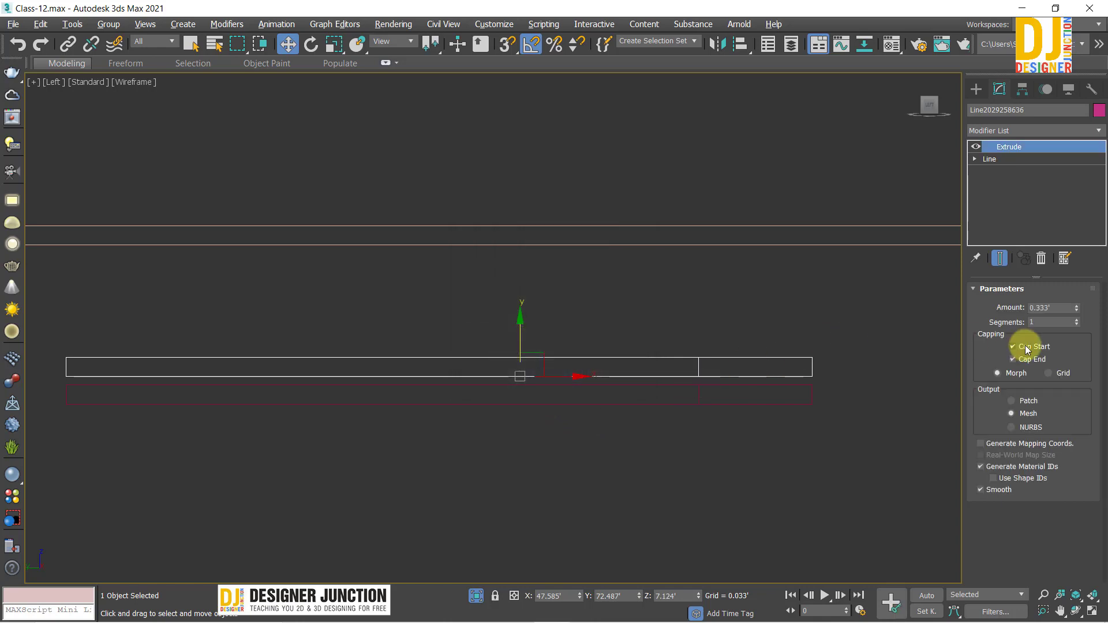
# Give the copy a 6-inch extrusion and lower it slightly
pyautogui.doubleClick(1051, 307)
pyautogui.write('6"')
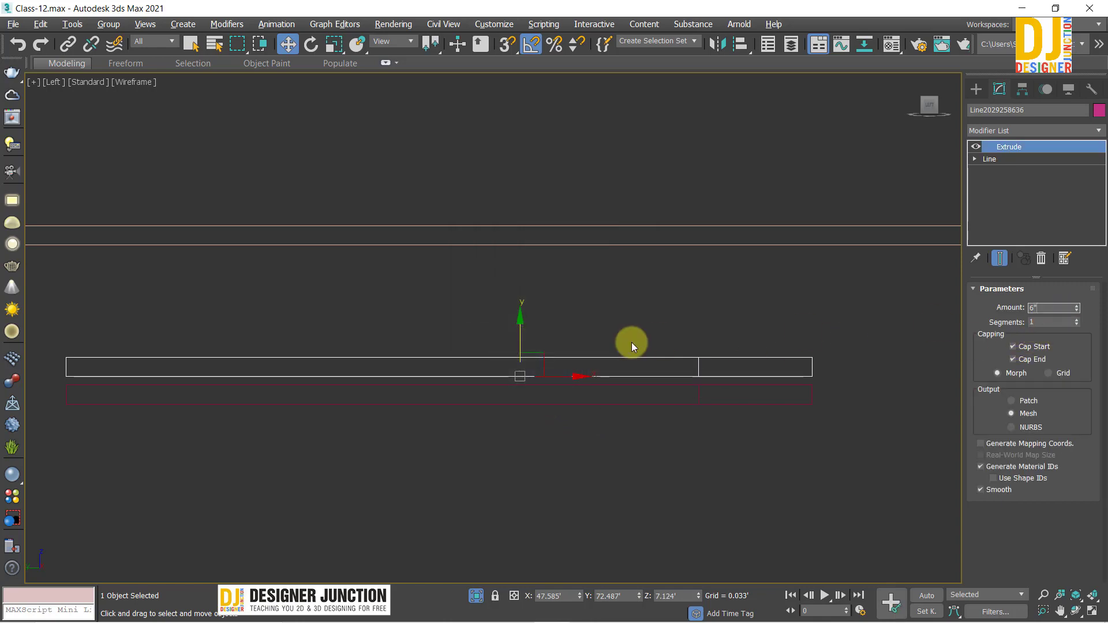
pyautogui.press('Return')
pyautogui.scroll(2, 577, 453)
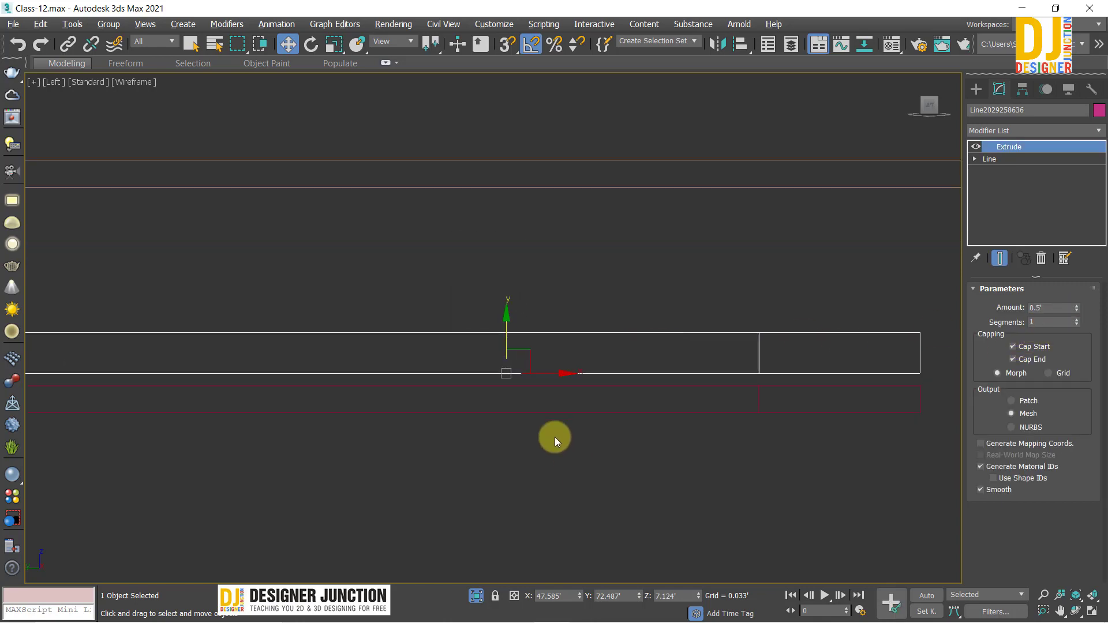
pyautogui.scroll(2, 555, 437)
pyautogui.moveTo(487, 299); pyautogui.dragTo(490, 315)
# Zoom to inspect the extruded slabs, check them from the Top view, then return to the side view
pyautogui.scroll(-3, 572, 398)
pyautogui.scroll(2, 536, 369)
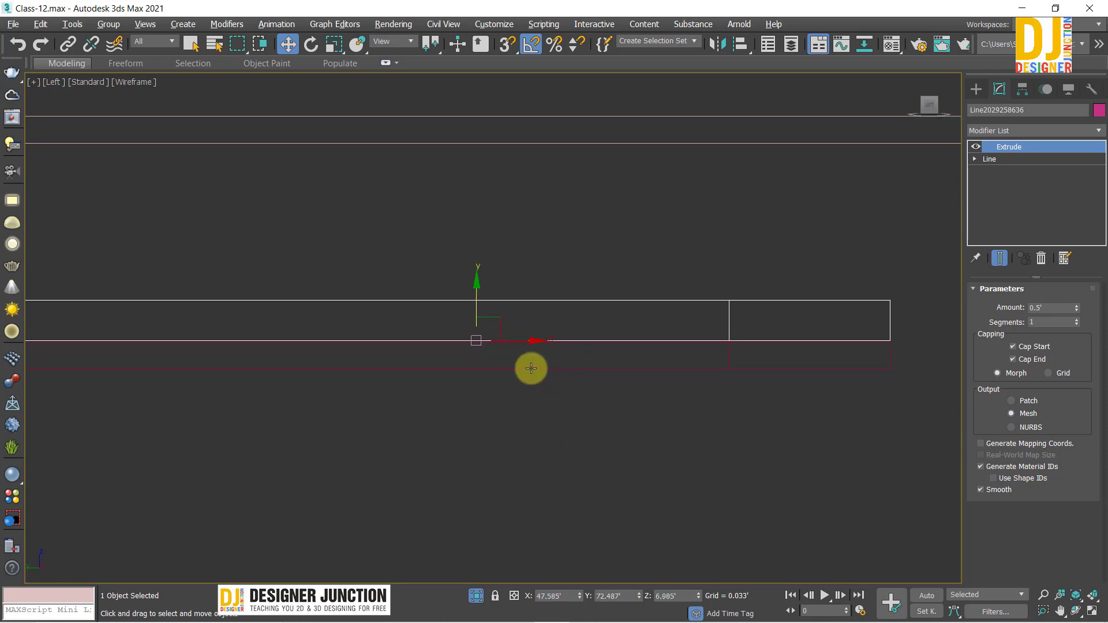
pyautogui.scroll(-1, 478, 340)
pyautogui.scroll(5, 536, 354)
pyautogui.scroll(3, 562, 300)
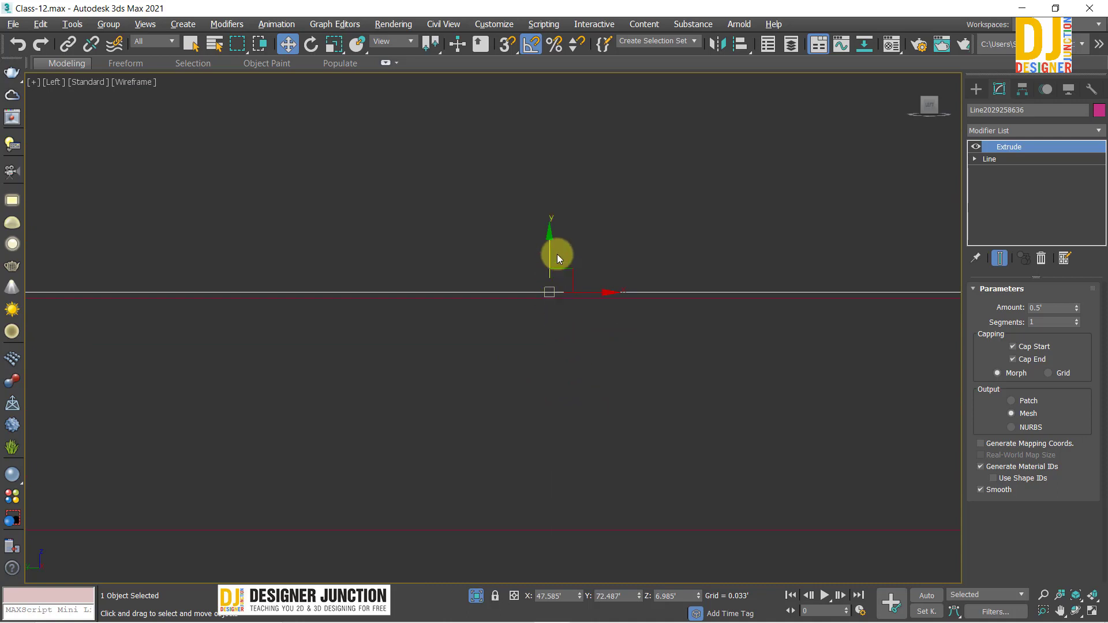
pyautogui.scroll(1, 555, 269)
pyautogui.scroll(-2, 545, 315)
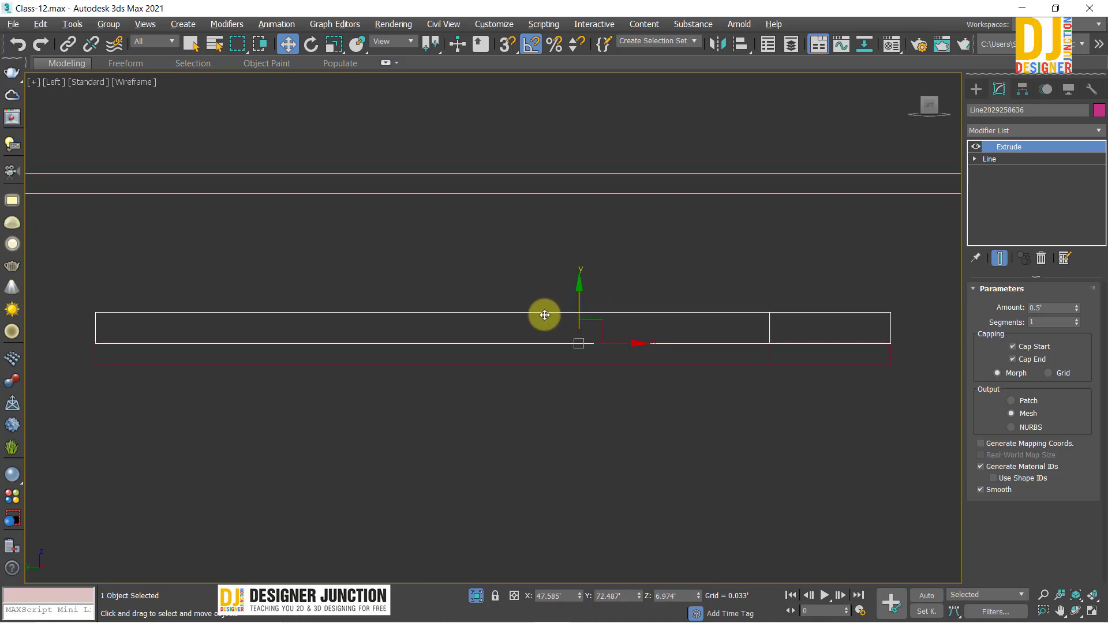
pyautogui.press('t')
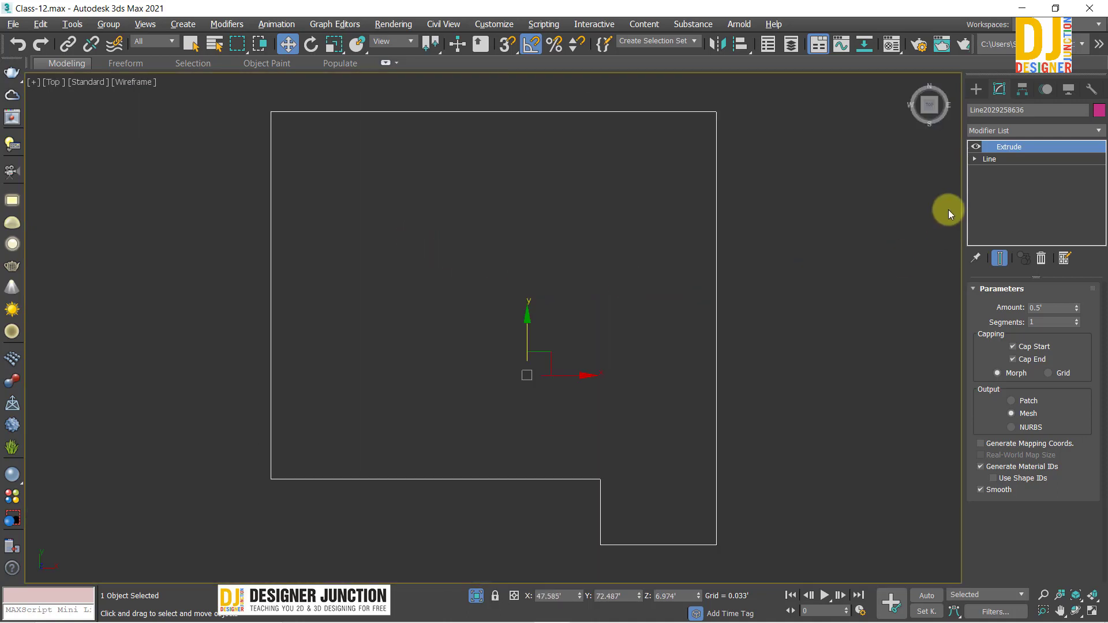
pyautogui.hotkey('alt', 'w')
pyautogui.hotkey('alt', 'w')
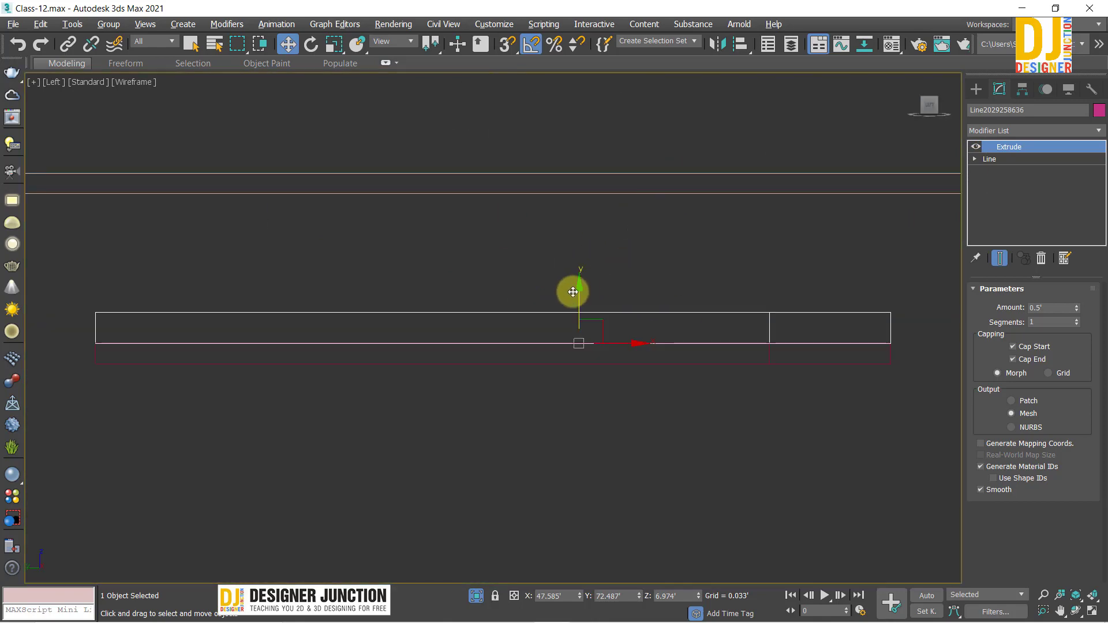
# Cancel the clone and pull the outline's top and right edge vertices inward
pyautogui.keyDown('shift'); pyautogui.moveTo(577, 292); pyautogui.dragTo(578, 264); pyautogui.keyUp('shift')
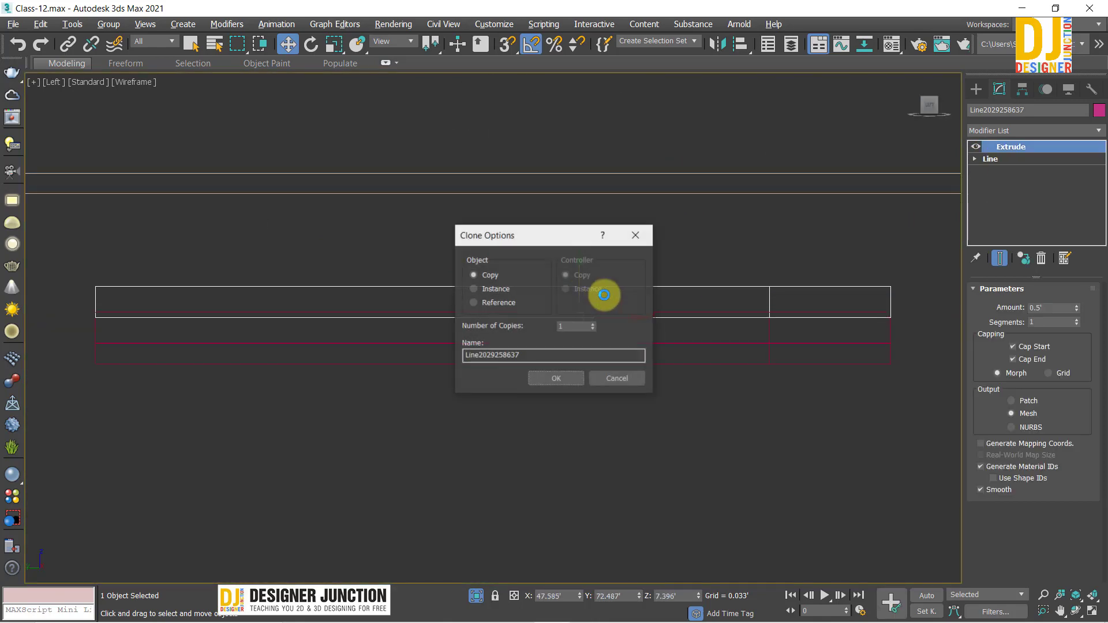
pyautogui.click(635, 235)
pyautogui.hotkey('alt', 'w')
pyautogui.hotkey('alt', 'w')
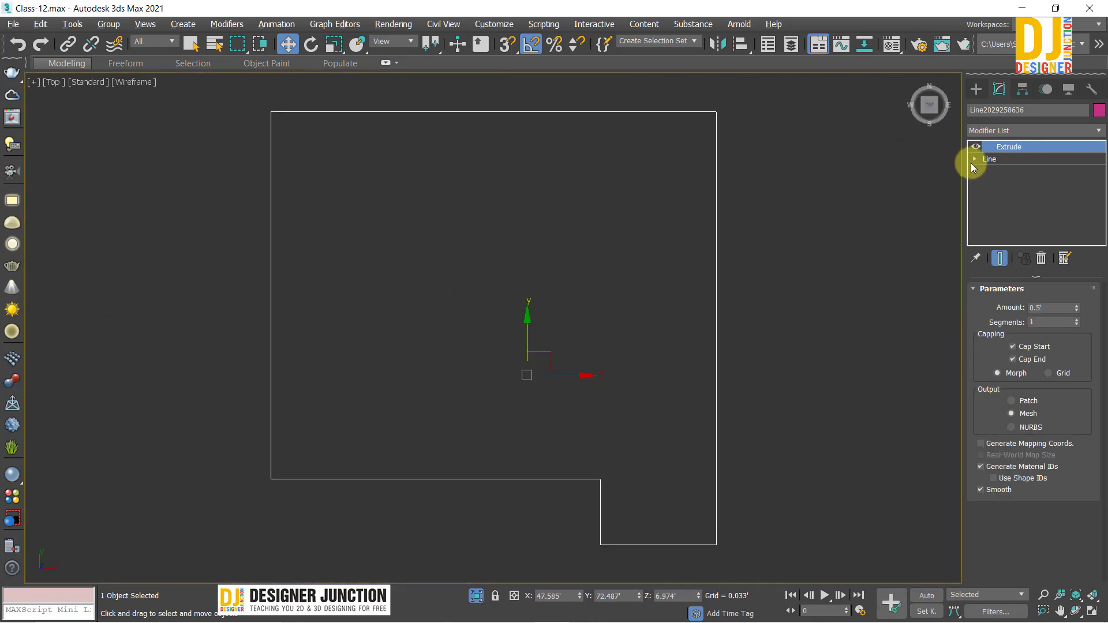
pyautogui.click(974, 159)
pyautogui.moveTo(571, 170); pyautogui.dragTo(565, 226, button='middle')
pyautogui.moveTo(267, 131); pyautogui.dragTo(270, 148)
pyautogui.moveTo(553, 274); pyautogui.dragTo(524, 196, button='middle')
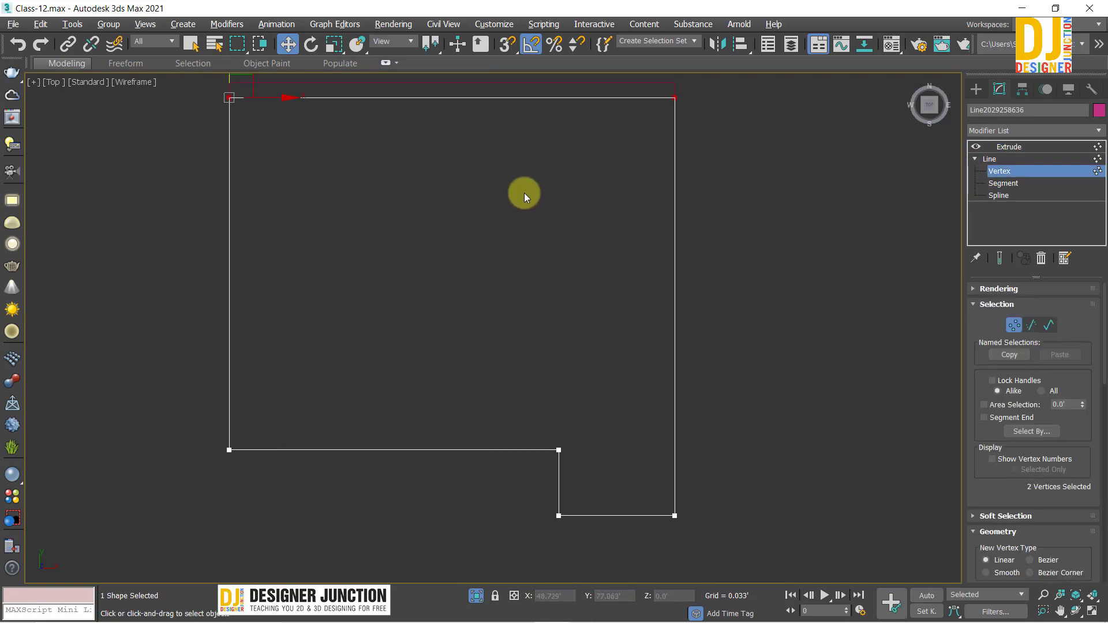
pyautogui.scroll(-2, 524, 193)
pyautogui.moveTo(685, 129); pyautogui.dragTo(675, 130)
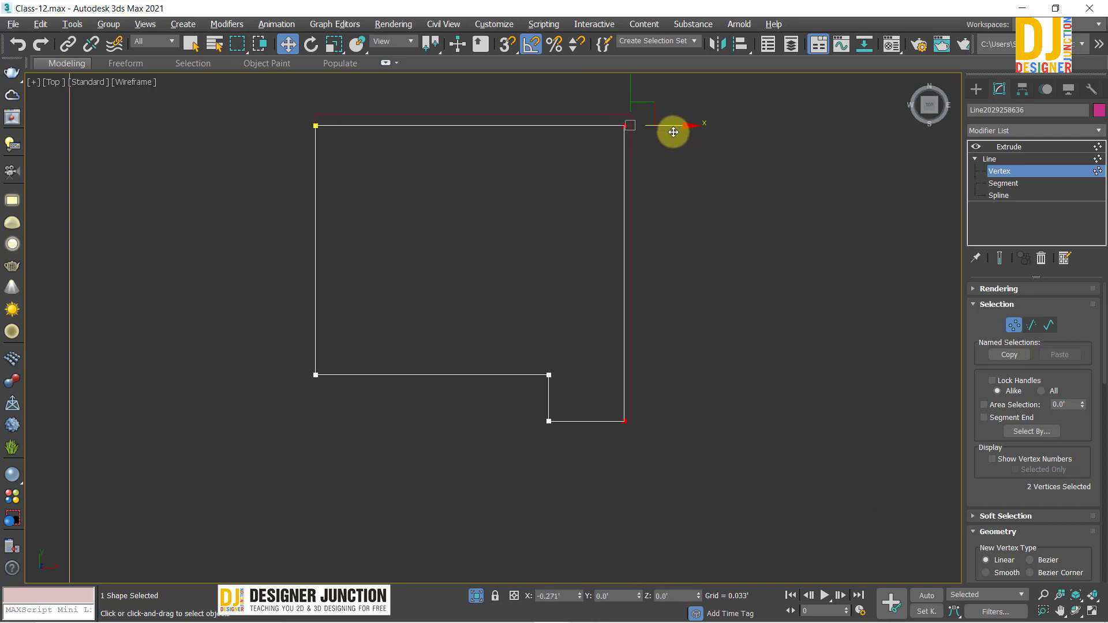
# Shift the notch edges and the lower-left and left edges of the outline inward
pyautogui.scroll(2, 579, 376)
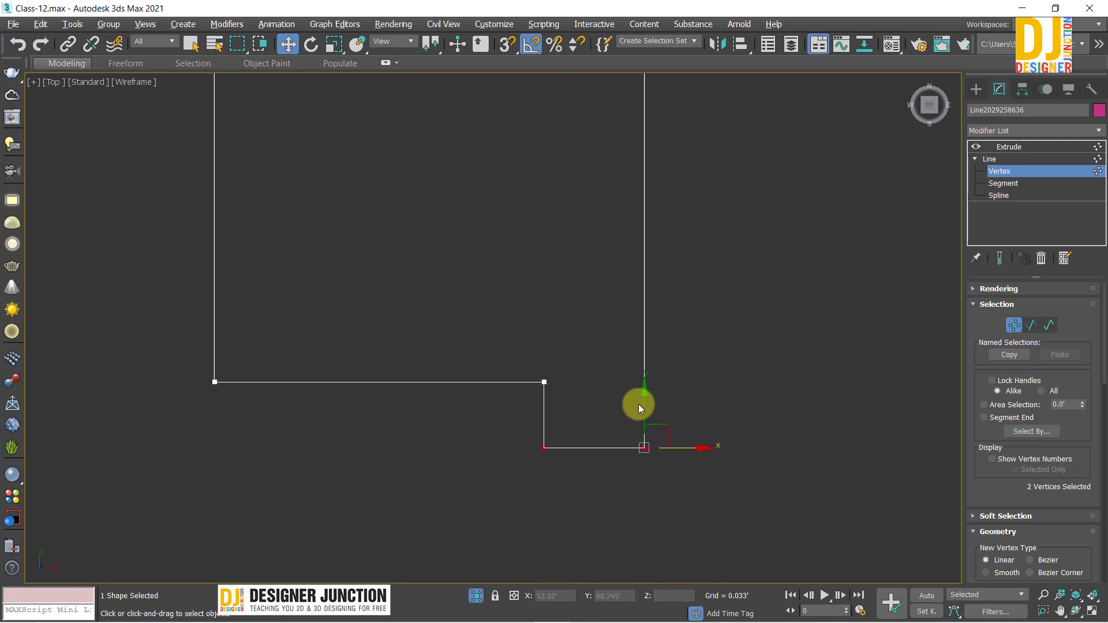
pyautogui.moveTo(644, 425); pyautogui.dragTo(656, 389)
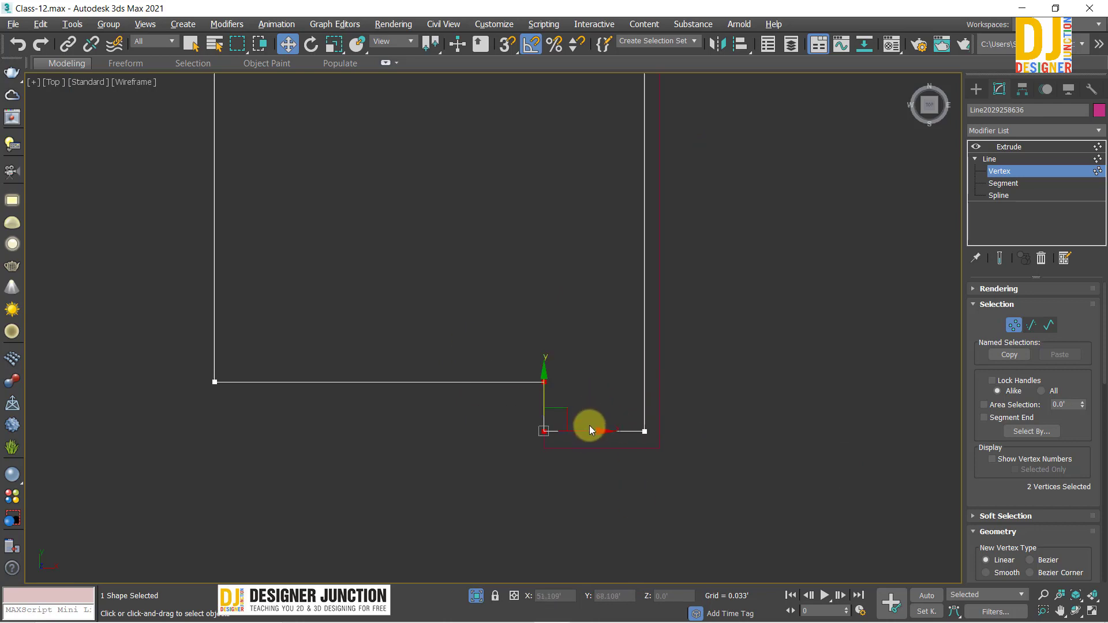
pyautogui.moveTo(599, 432); pyautogui.dragTo(609, 433)
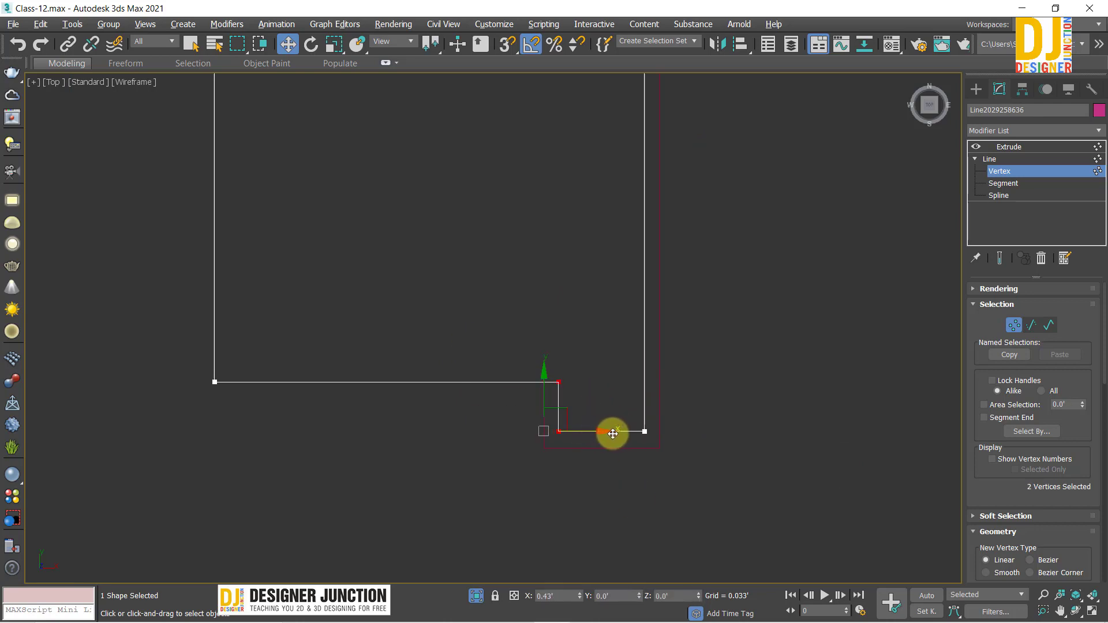
pyautogui.moveTo(230, 347); pyautogui.dragTo(277, 476, button='middle')
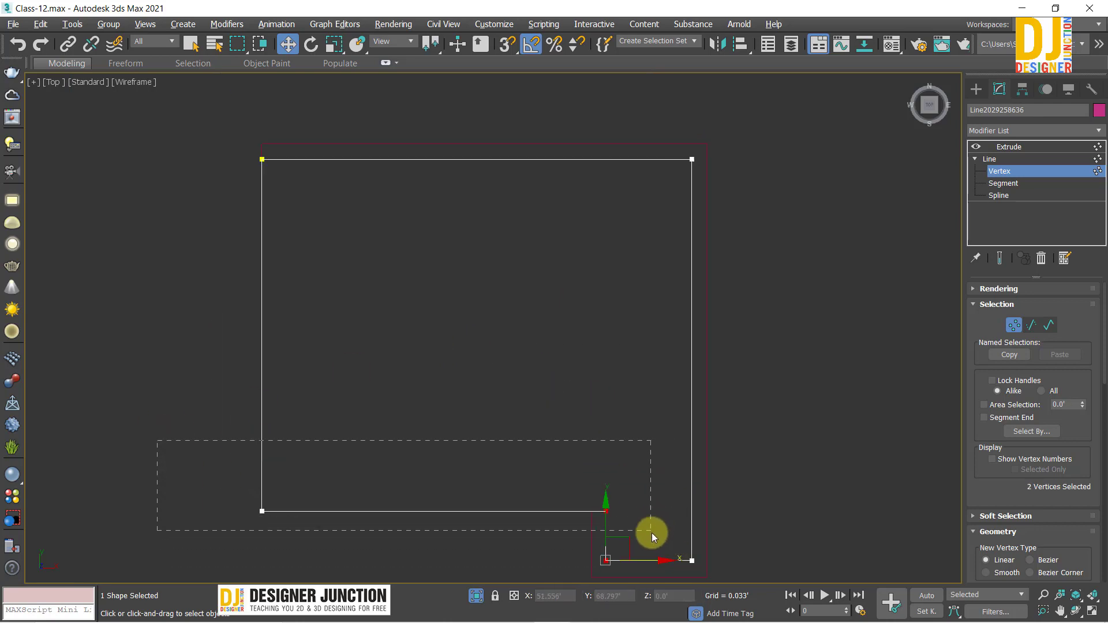
pyautogui.moveTo(607, 460); pyautogui.dragTo(608, 443)
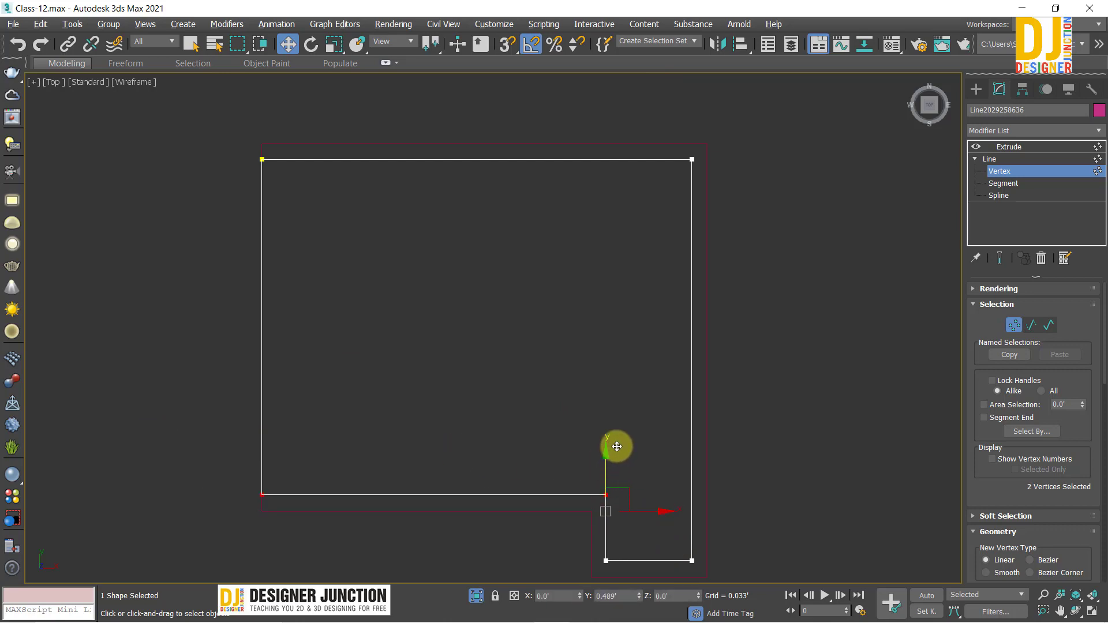
pyautogui.click(262, 158)
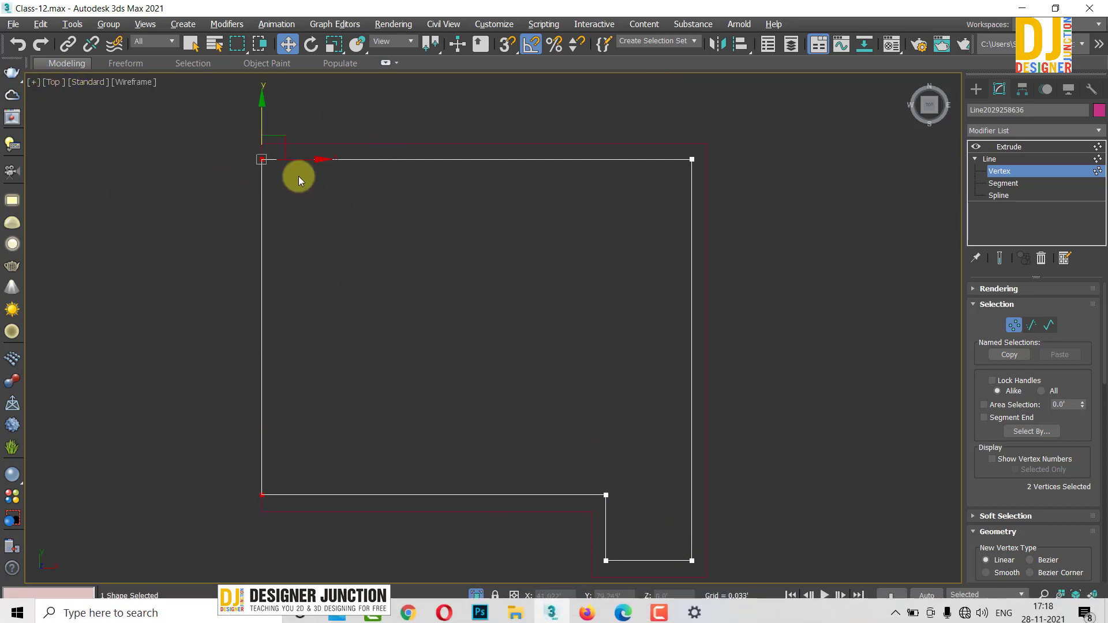
pyautogui.moveTo(311, 159); pyautogui.dragTo(327, 166)
pyautogui.click(989, 159)
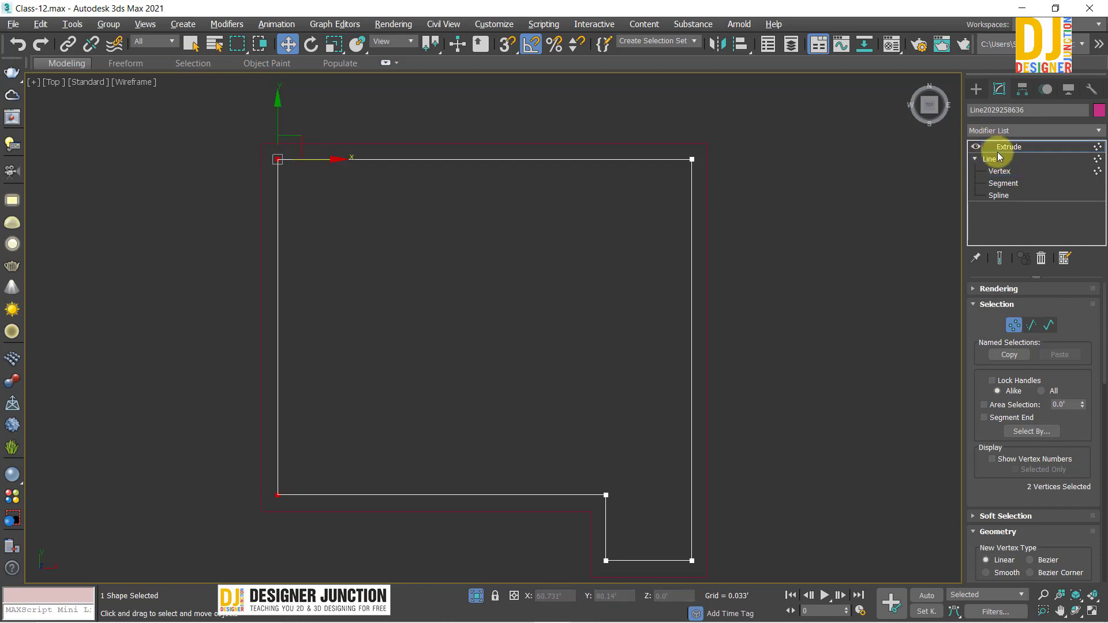
# Lower both outline slabs slightly in the Left view
pyautogui.moveTo(354, 106); pyautogui.dragTo(699, 248)
pyautogui.hotkey('alt', 'w')
pyautogui.hotkey('alt', 'w')
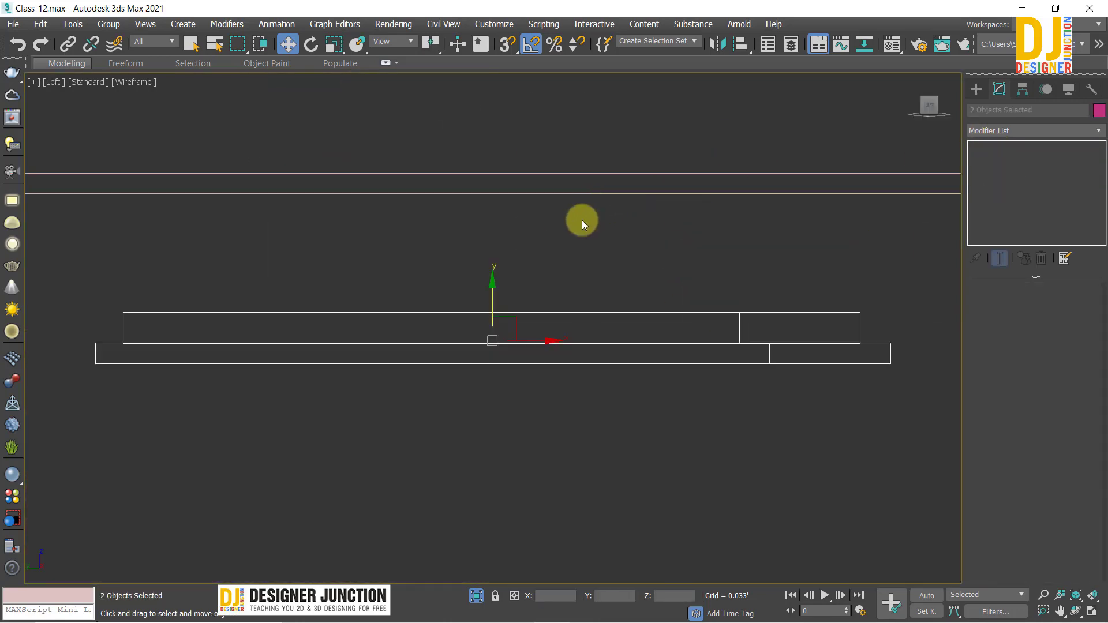
pyautogui.moveTo(481, 326); pyautogui.dragTo(524, 205, button='middle')
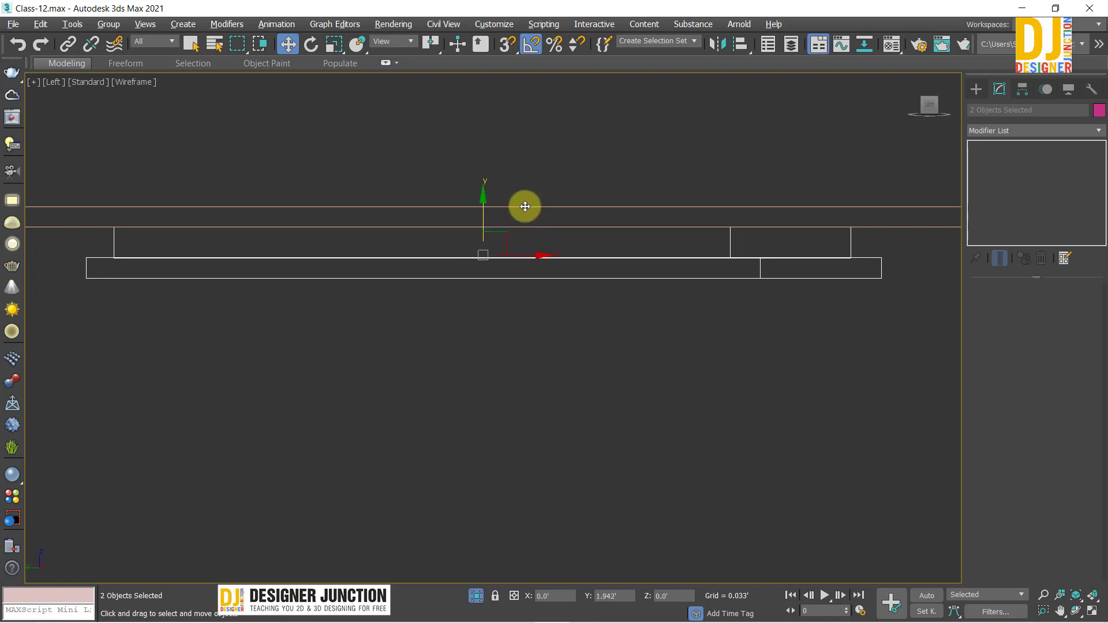
pyautogui.scroll(3, 467, 235)
pyautogui.scroll(2, 593, 287)
pyautogui.moveTo(553, 302); pyautogui.dragTo(551, 305)
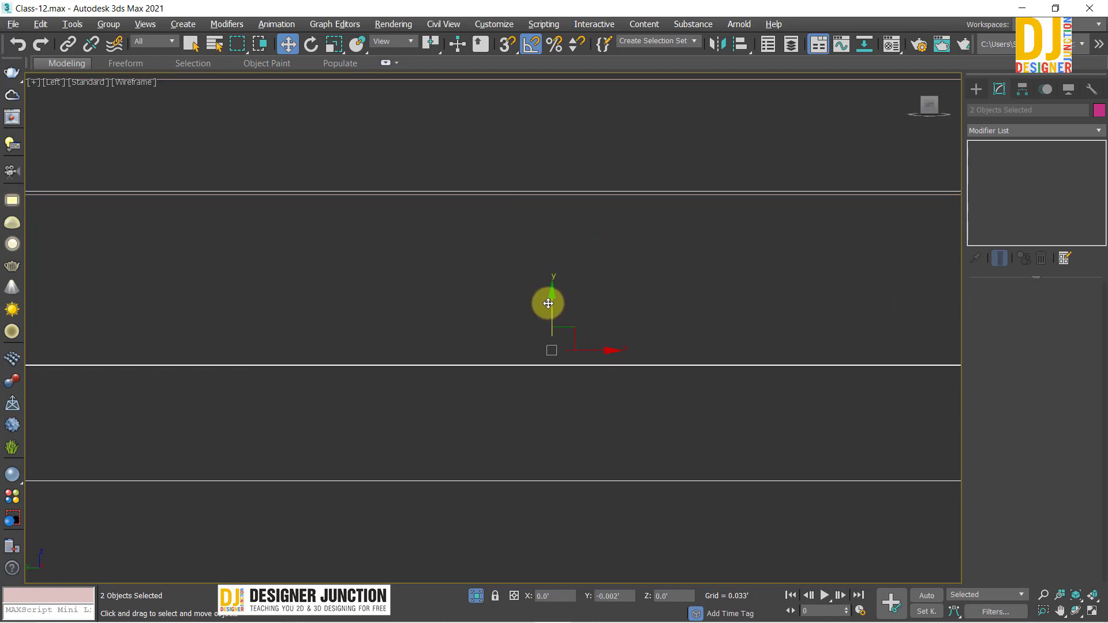
pyautogui.scroll(-2, 583, 247)
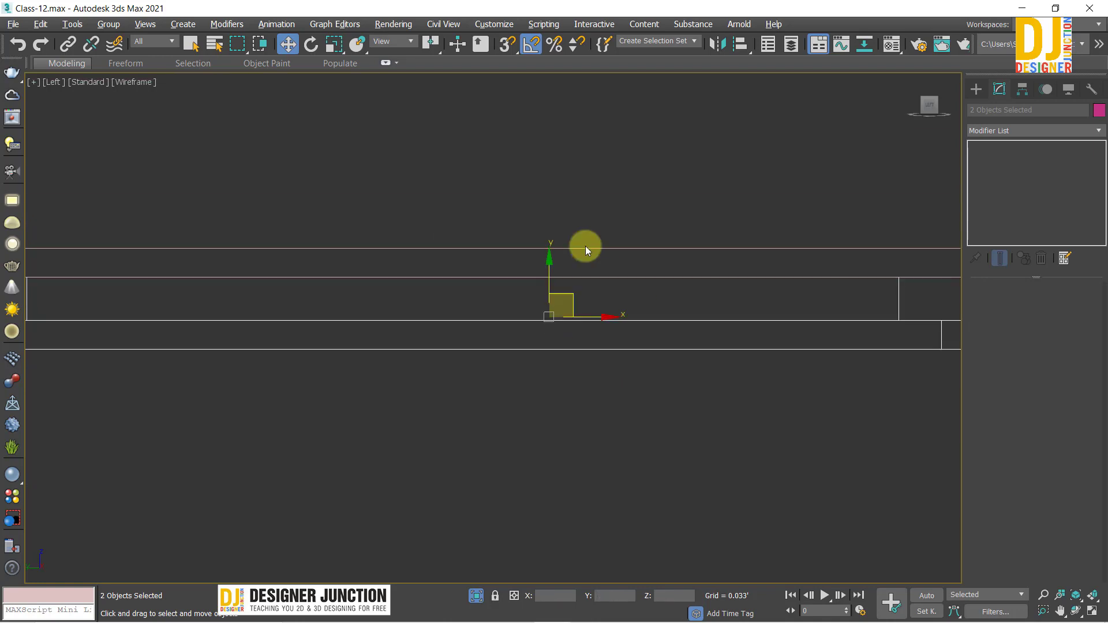
pyautogui.click(736, 452)
# Maximize the Top viewport and clear the selection
pyautogui.press('c')
pyautogui.hotkey('alt', 'w')
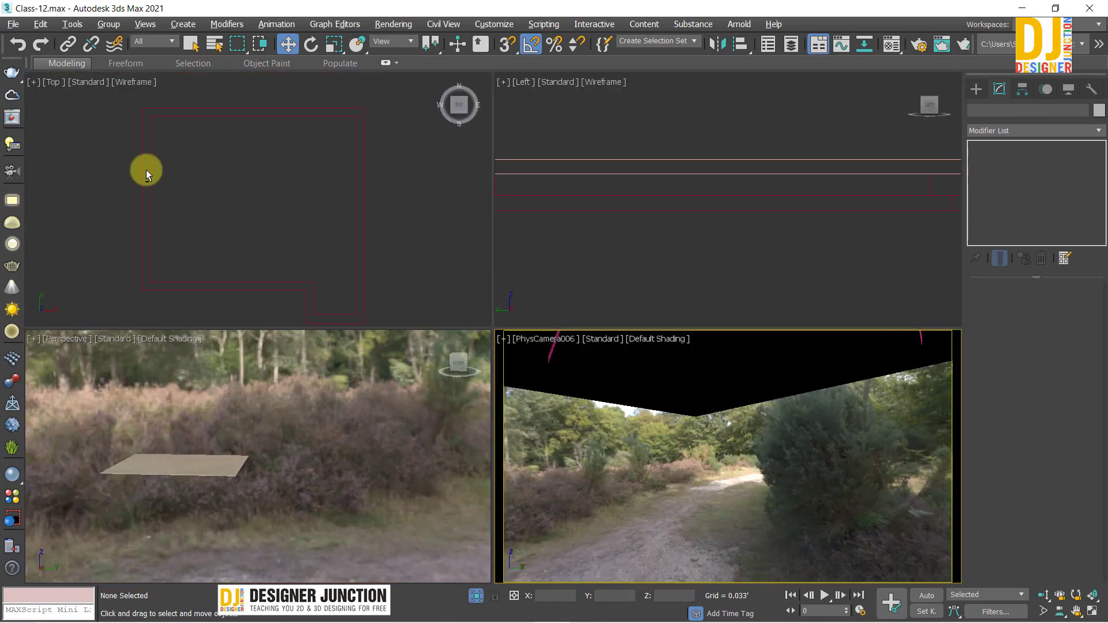
pyautogui.click(146, 170)
pyautogui.hotkey('alt', 'w')
pyautogui.hotkey('ctrl', 'a')
pyautogui.click(754, 186)
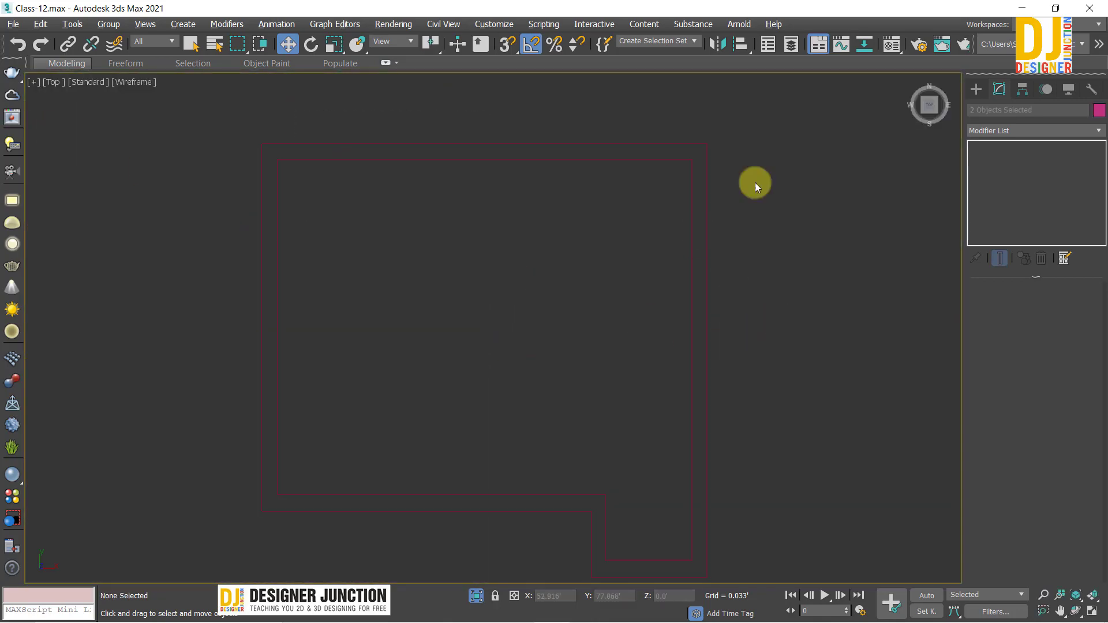
# Trace a closed Line spline through the notched outline's six corners
pyautogui.click(975, 90)
pyautogui.click(1002, 184)
pyautogui.moveTo(273, 151); pyautogui.dragTo(277, 110, button='middle')
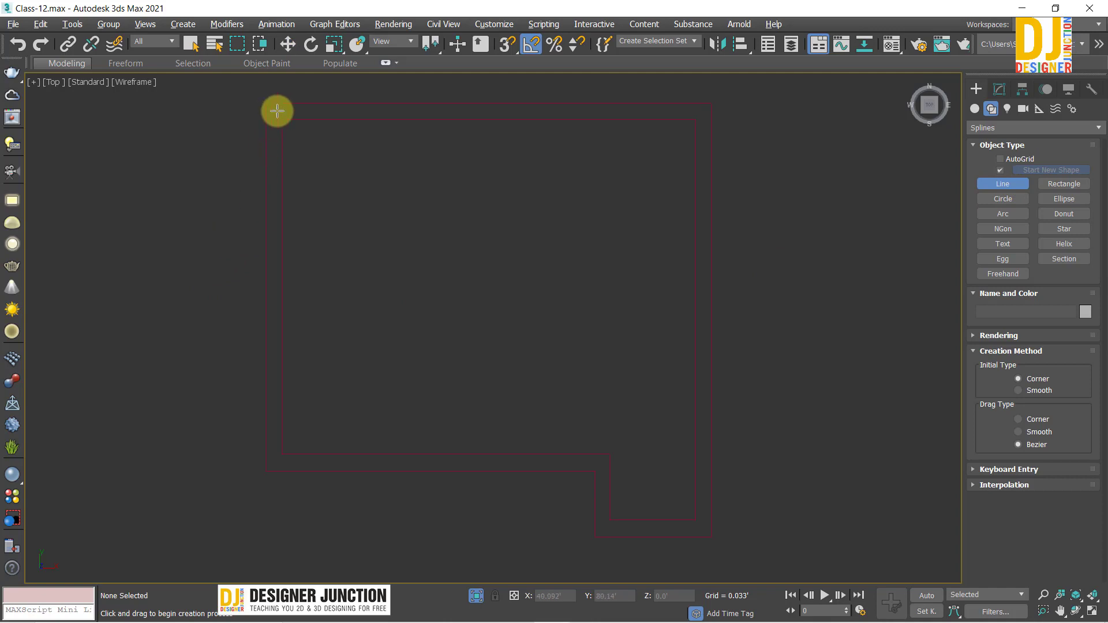
pyautogui.click(276, 111)
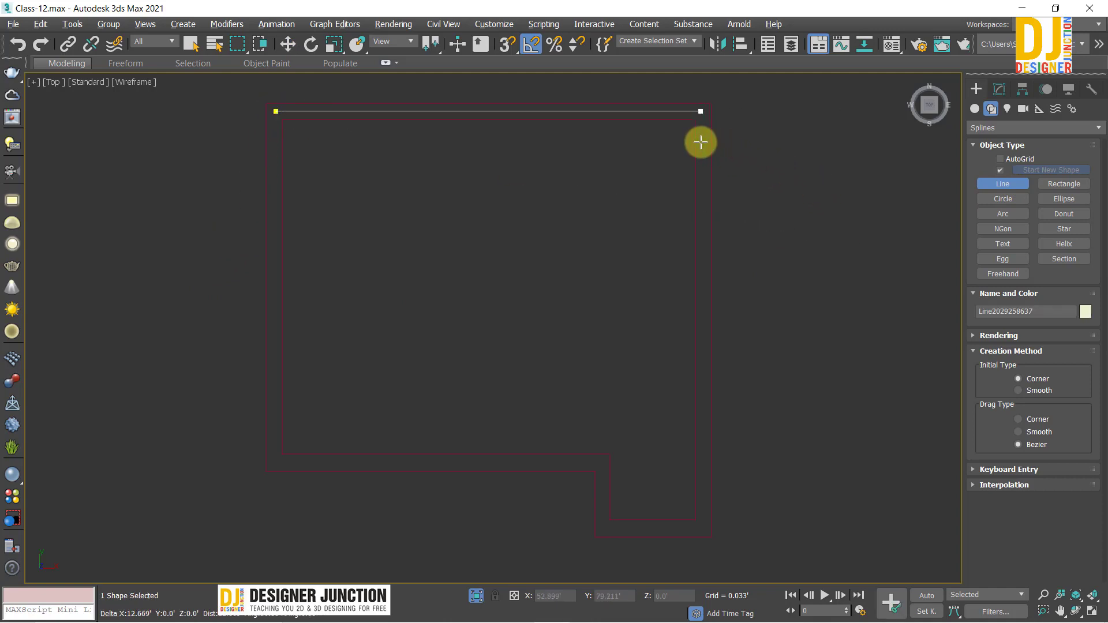
pyautogui.keyDown('shift'); pyautogui.click(701, 140); pyautogui.keyUp('shift')
pyautogui.keyDown('shift'); pyautogui.click(730, 525); pyautogui.keyUp('shift')
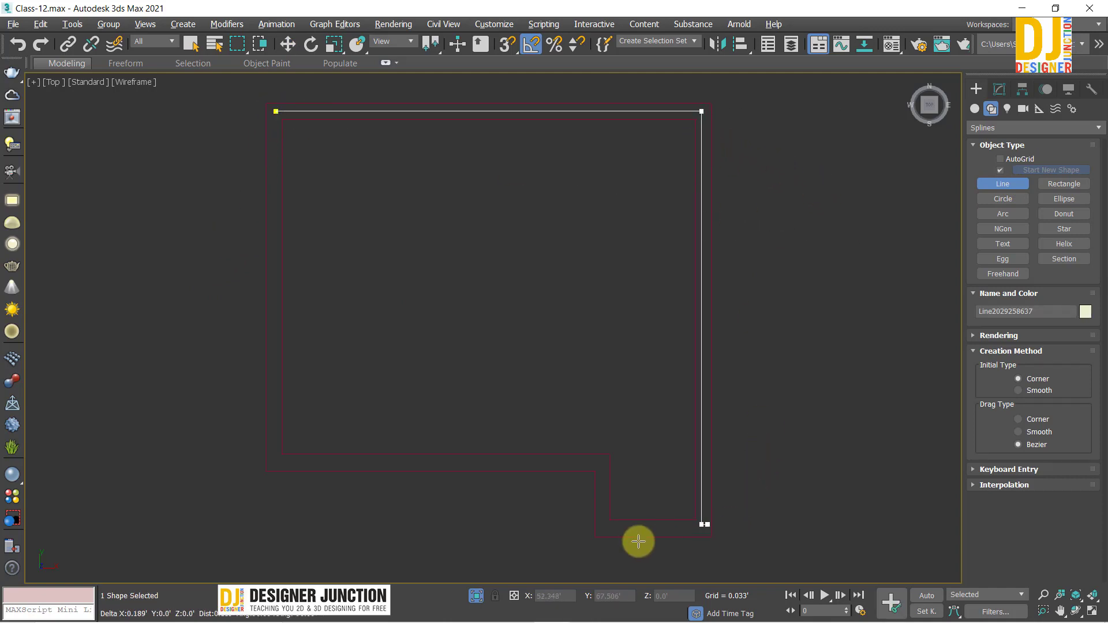
pyautogui.keyDown('shift'); pyautogui.click(602, 525); pyautogui.keyUp('shift')
pyautogui.keyDown('shift'); pyautogui.click(601, 461); pyautogui.keyUp('shift')
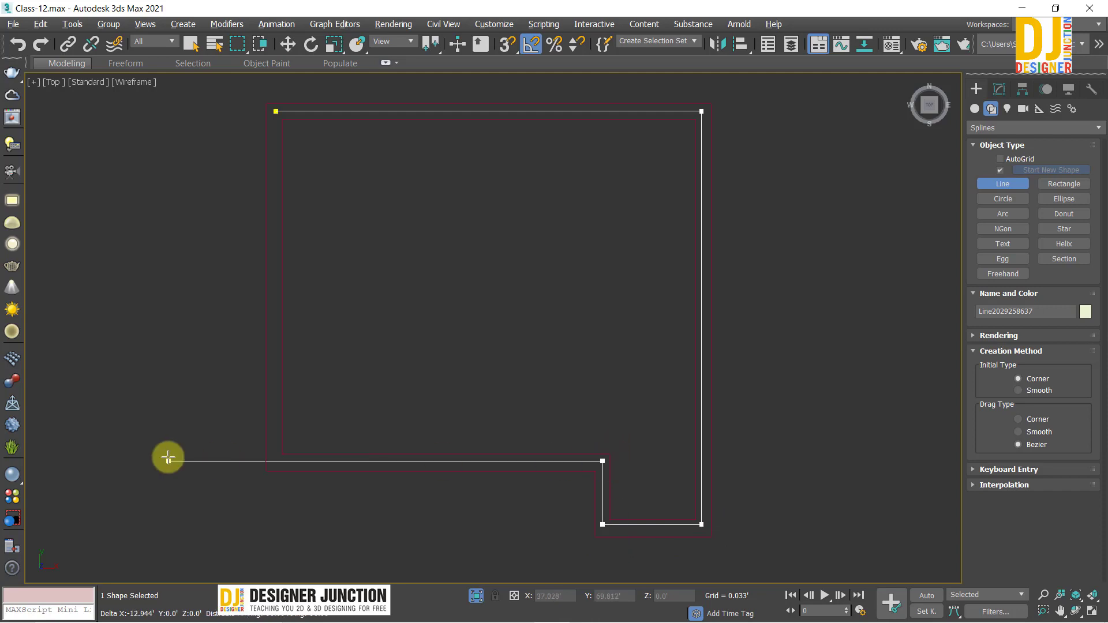
pyautogui.click(276, 460)
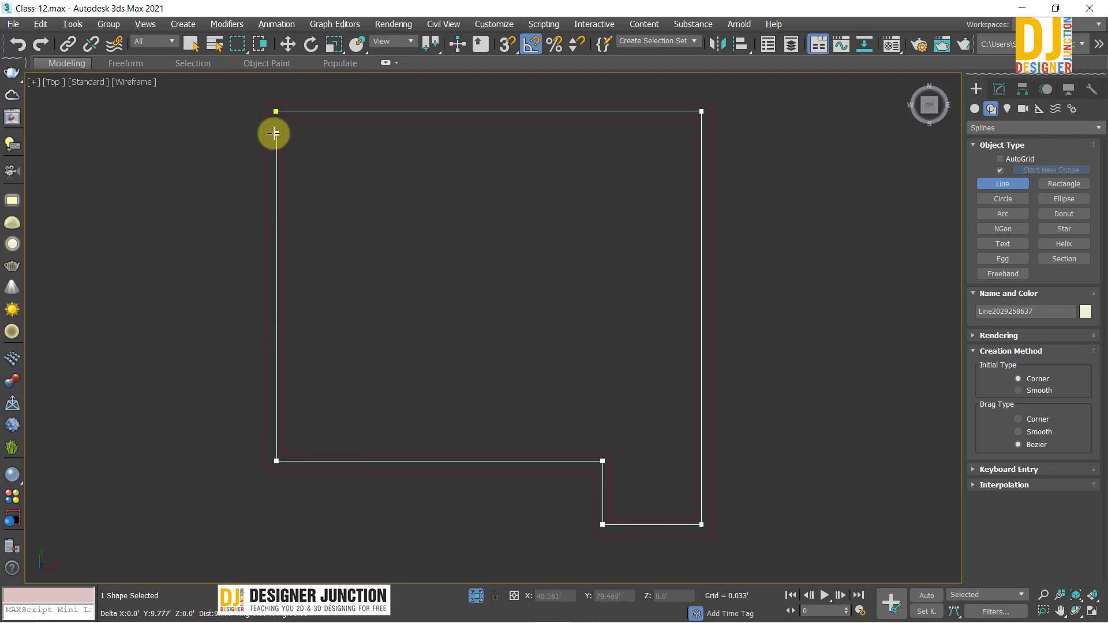
pyautogui.click(276, 111)
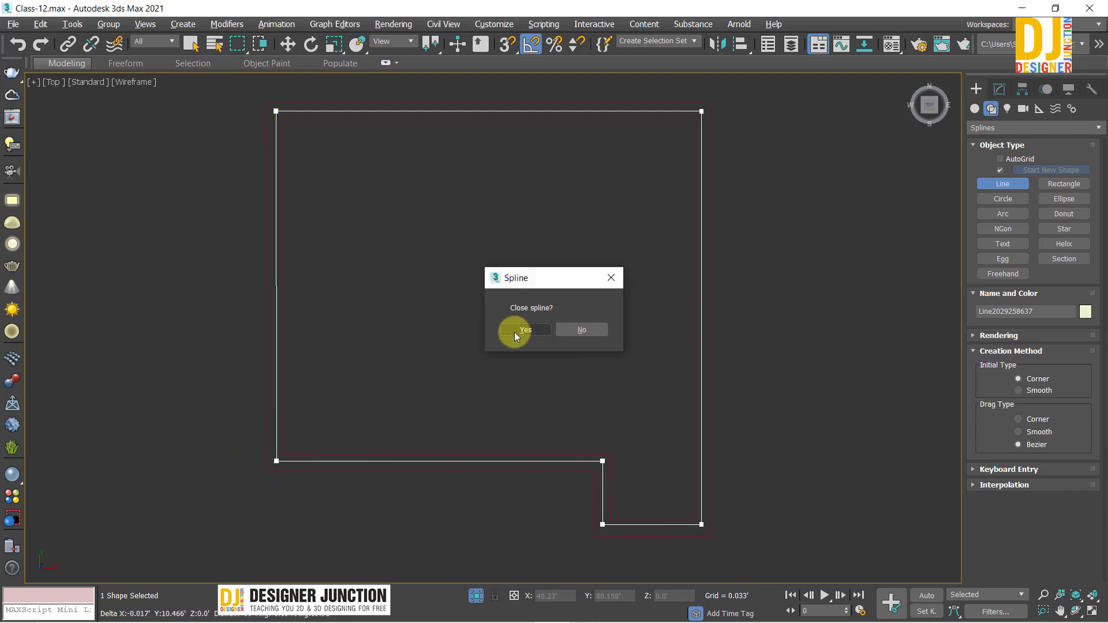
pyautogui.click(514, 331)
# Enter segment editing on the new line and select its left side
pyautogui.press('w')
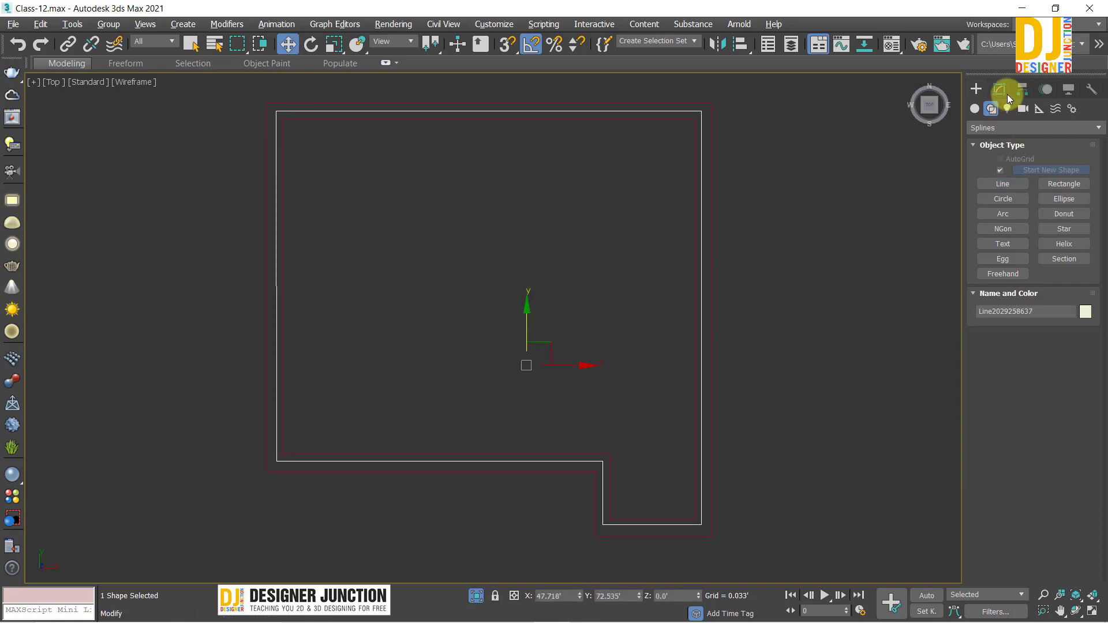
pyautogui.click(1003, 92)
pyautogui.click(1013, 323)
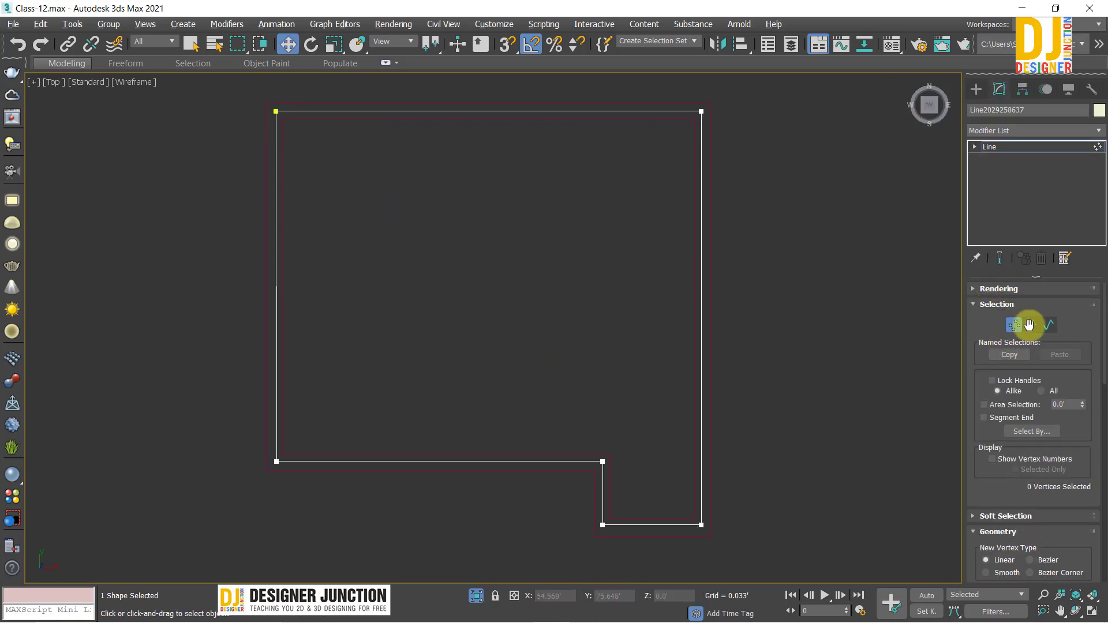
pyautogui.press('2')
pyautogui.click(276, 301)
pyautogui.press('r')
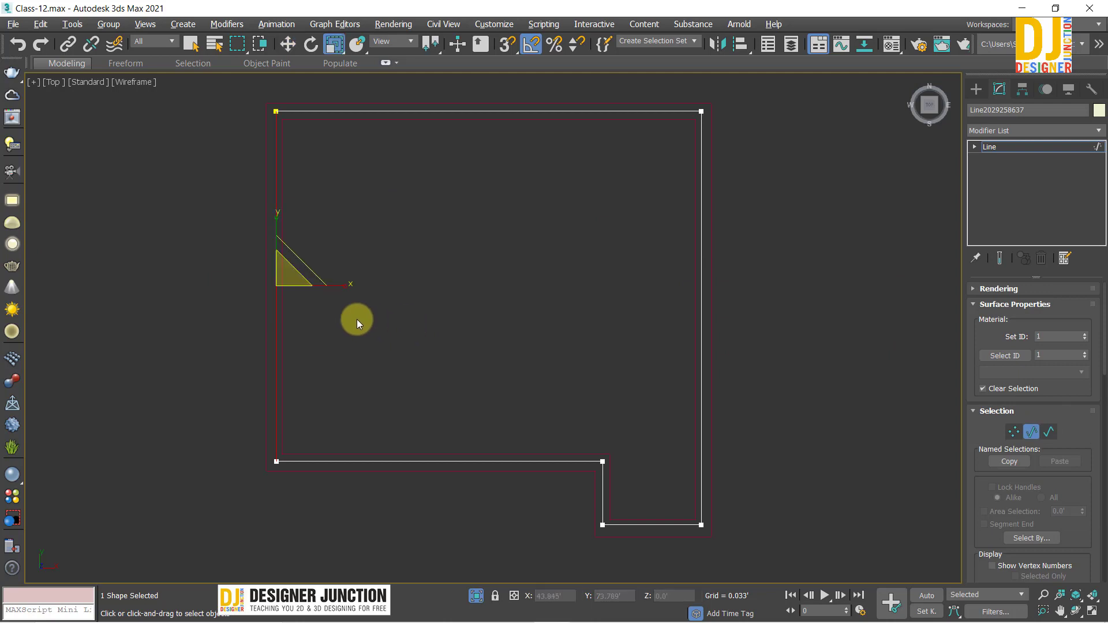
pyautogui.press('w')
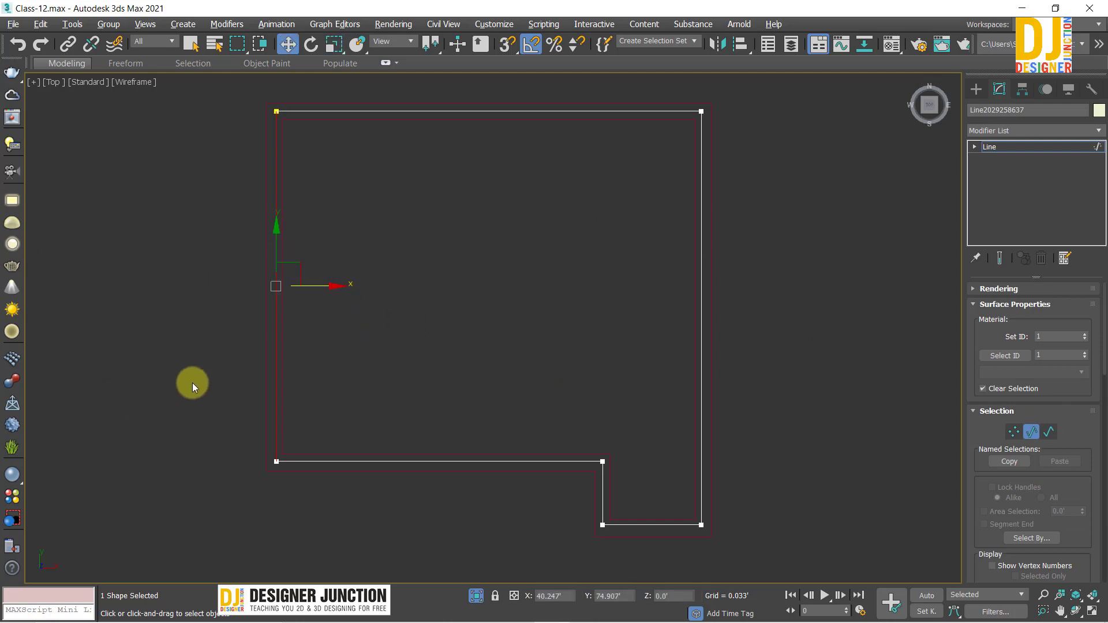
# Enable the spline in renderer and viewport with 0.155' radial thickness
pyautogui.click(991, 305)
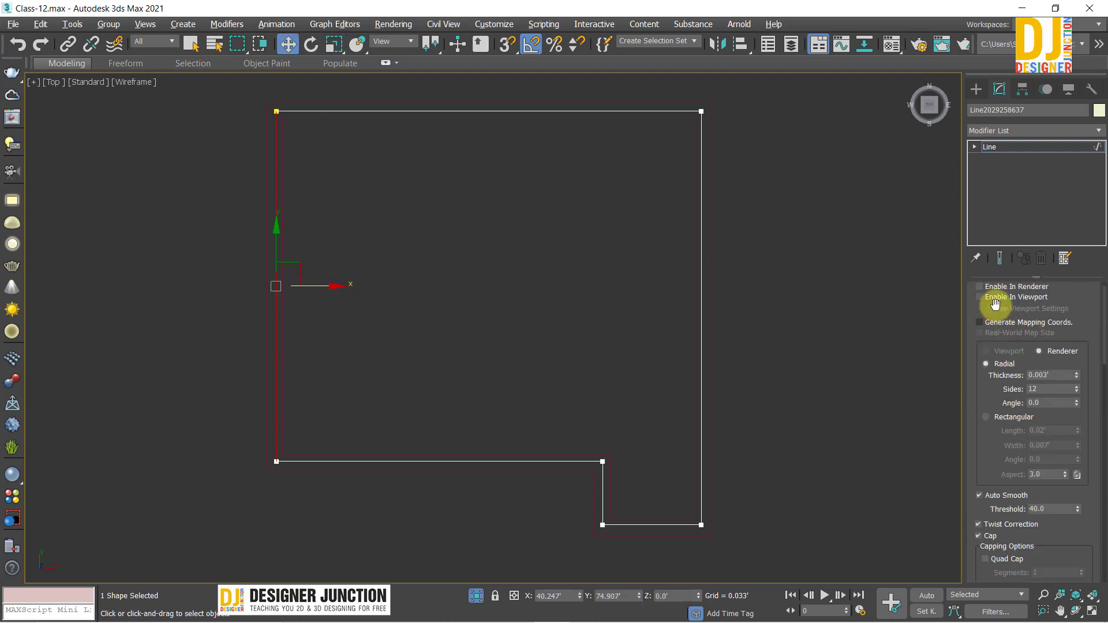
pyautogui.scroll(1, 984, 390)
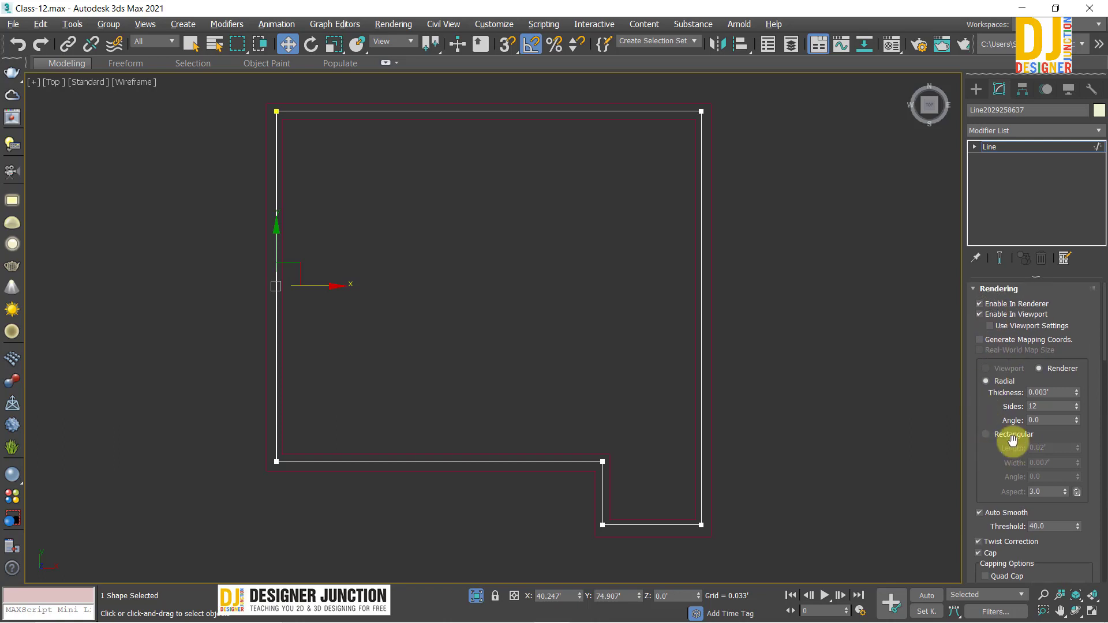
pyautogui.moveTo(1078, 395); pyautogui.dragTo(1097, 58)
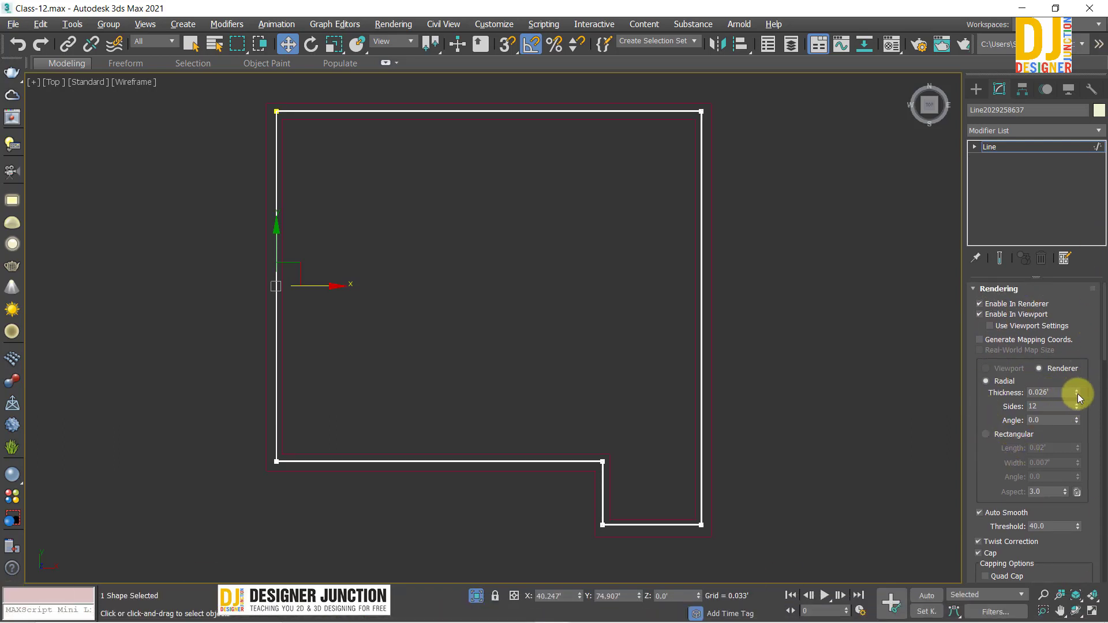
pyautogui.moveTo(1077, 394); pyautogui.dragTo(1102, 85)
pyautogui.scroll(3, 693, 181)
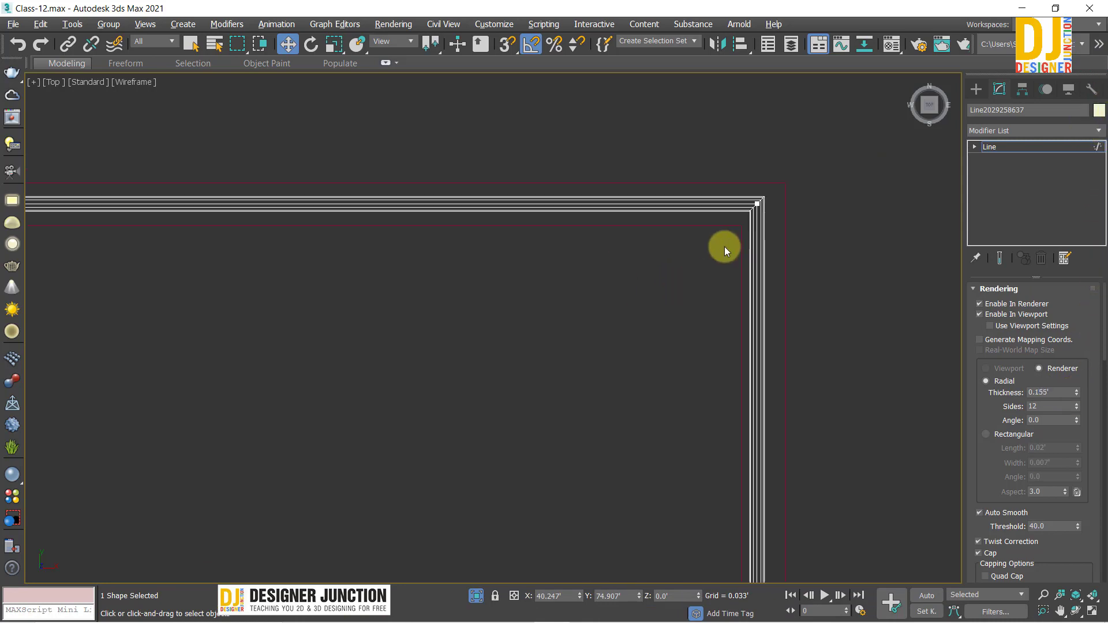
pyautogui.scroll(-1, 735, 311)
pyautogui.moveTo(692, 371); pyautogui.dragTo(577, 320, button='middle')
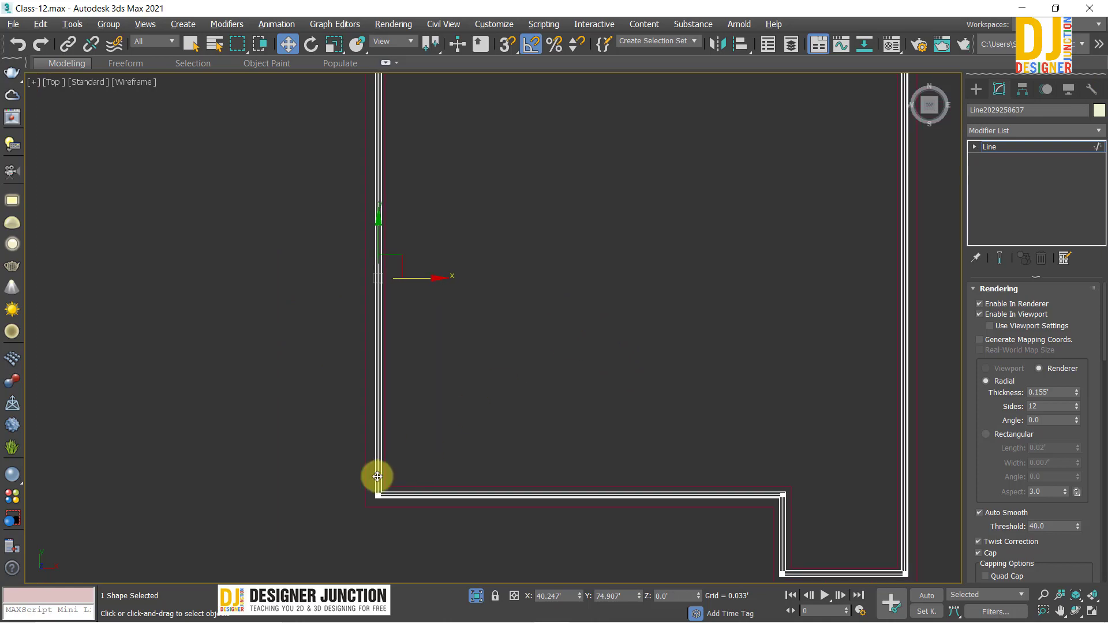
pyautogui.moveTo(673, 507); pyautogui.dragTo(566, 390, button='middle')
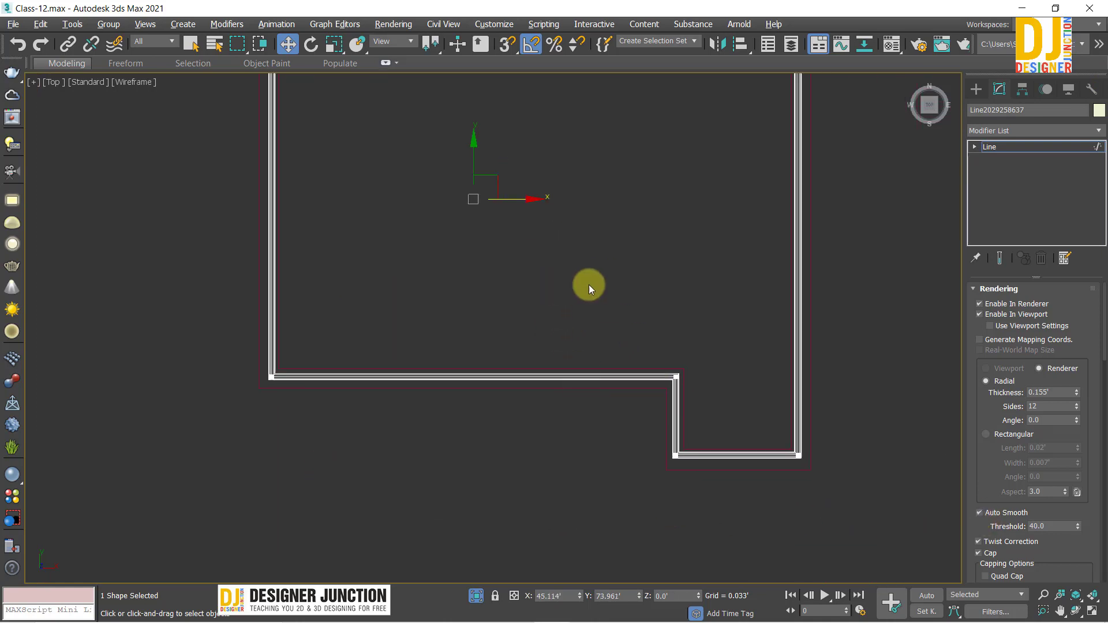
# At Segment level, nudge the outline's bottom segment slightly down
pyautogui.click(975, 147)
pyautogui.click(1004, 171)
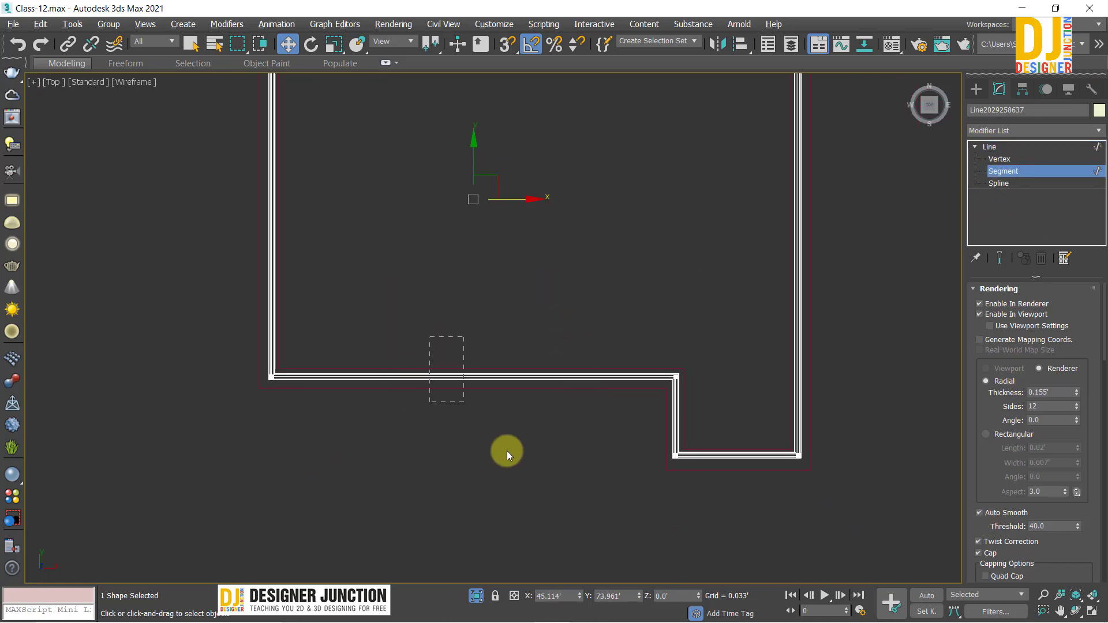
pyautogui.scroll(5, 493, 392)
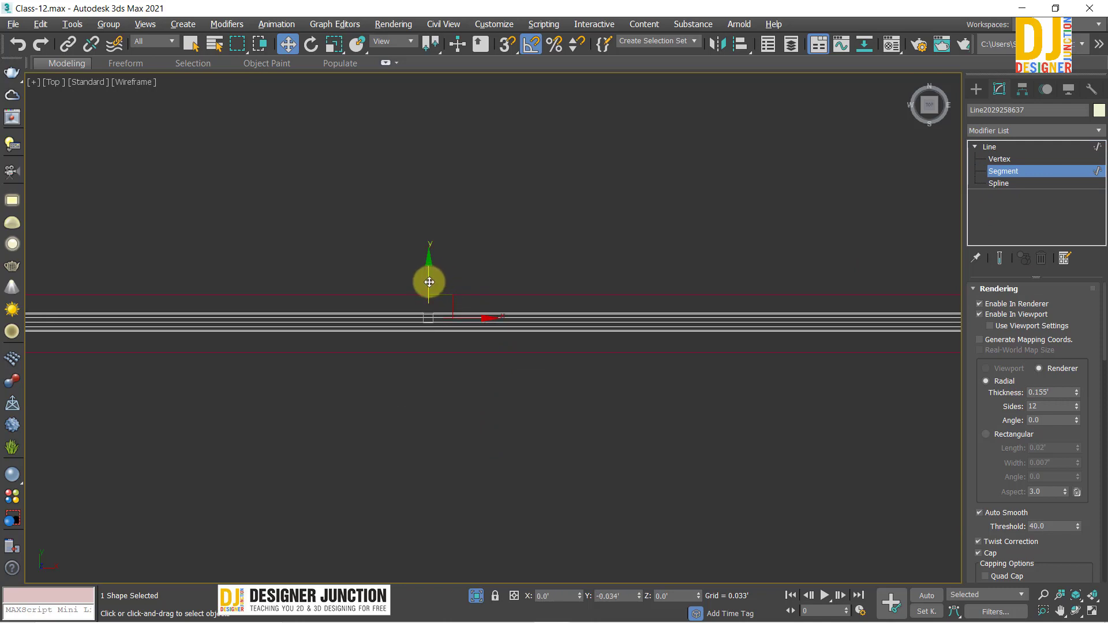
pyautogui.scroll(-2, 686, 356)
pyautogui.moveTo(523, 328); pyautogui.dragTo(456, 321, button='middle')
pyautogui.moveTo(933, 540); pyautogui.dragTo(480, 476, button='middle')
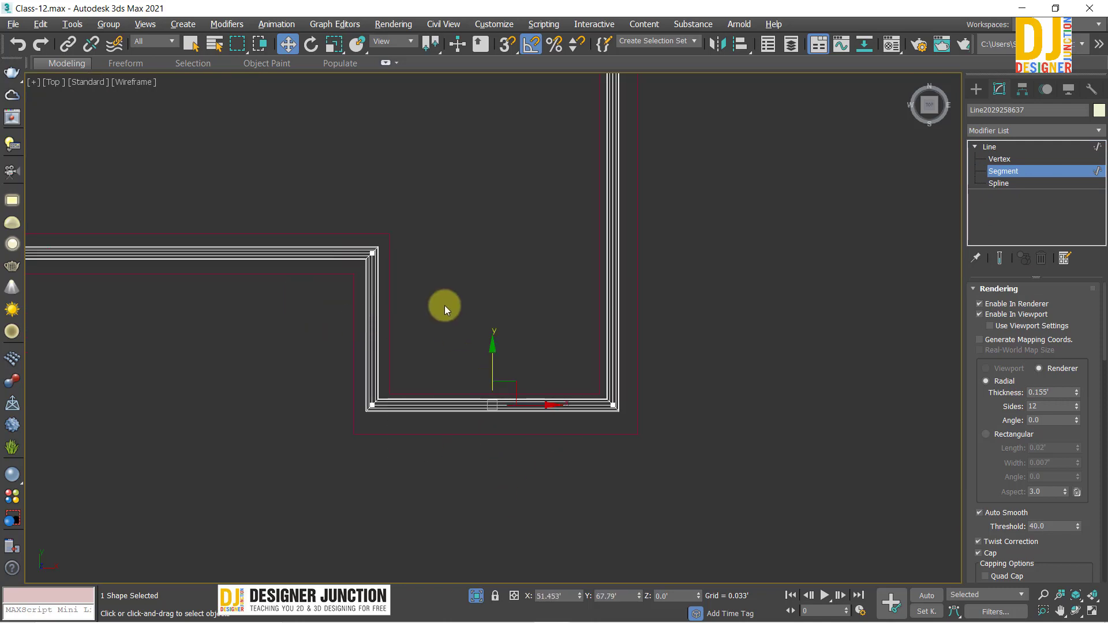
pyautogui.moveTo(493, 368); pyautogui.dragTo(493, 378)
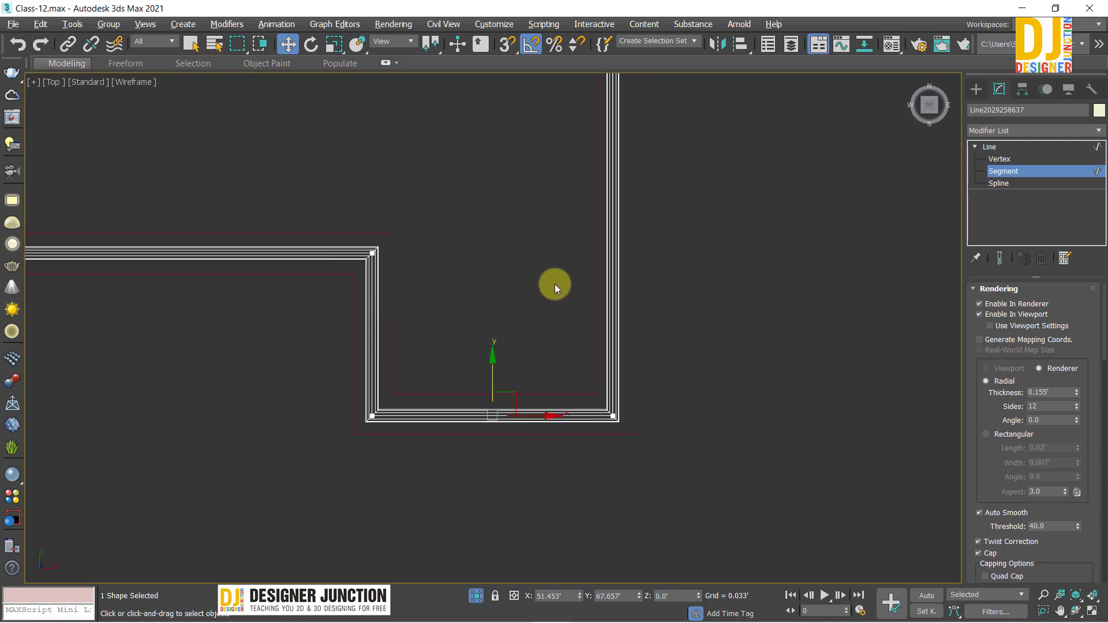
pyautogui.click(635, 267)
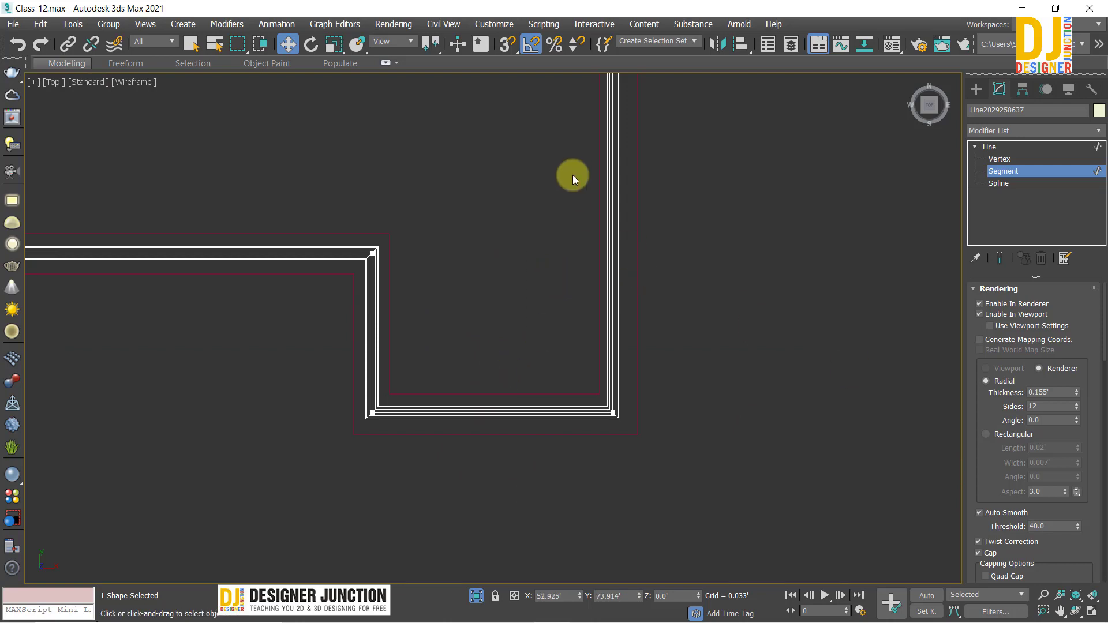
# Check the right and top segments, then nudge the left segment slightly left
pyautogui.click(614, 255)
pyautogui.press('z')
pyautogui.scroll(5, 554, 361)
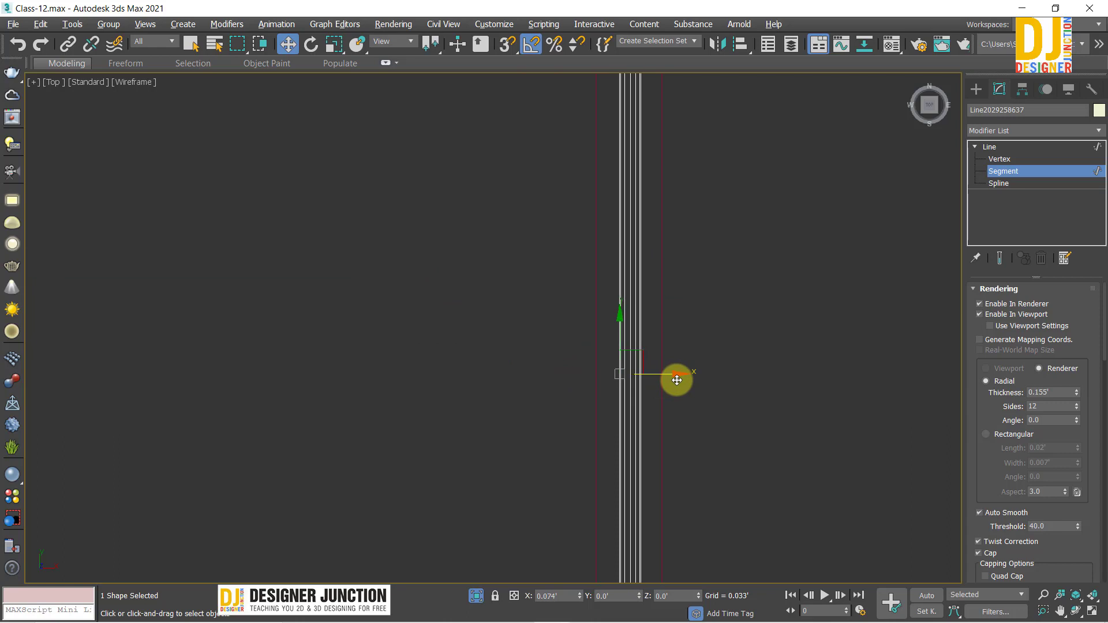
pyautogui.scroll(-6, 669, 377)
pyautogui.click(438, 261)
pyautogui.press('z')
pyautogui.scroll(5, 527, 366)
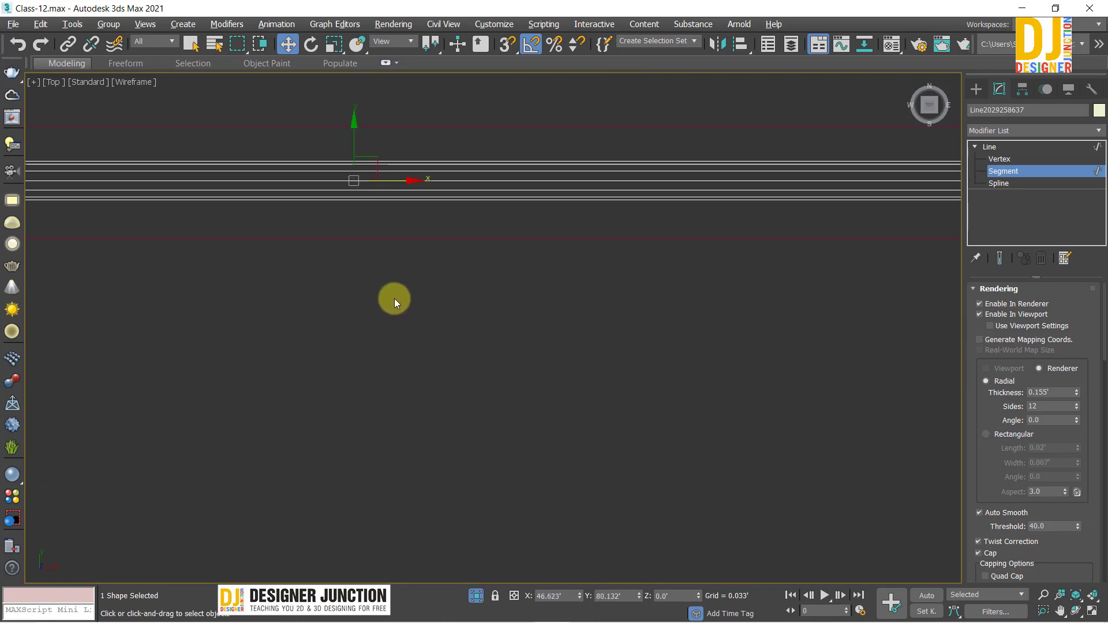
pyautogui.scroll(-5, 586, 173)
pyautogui.scroll(-5, 478, 510)
pyautogui.click(494, 334)
pyautogui.scroll(4, 467, 335)
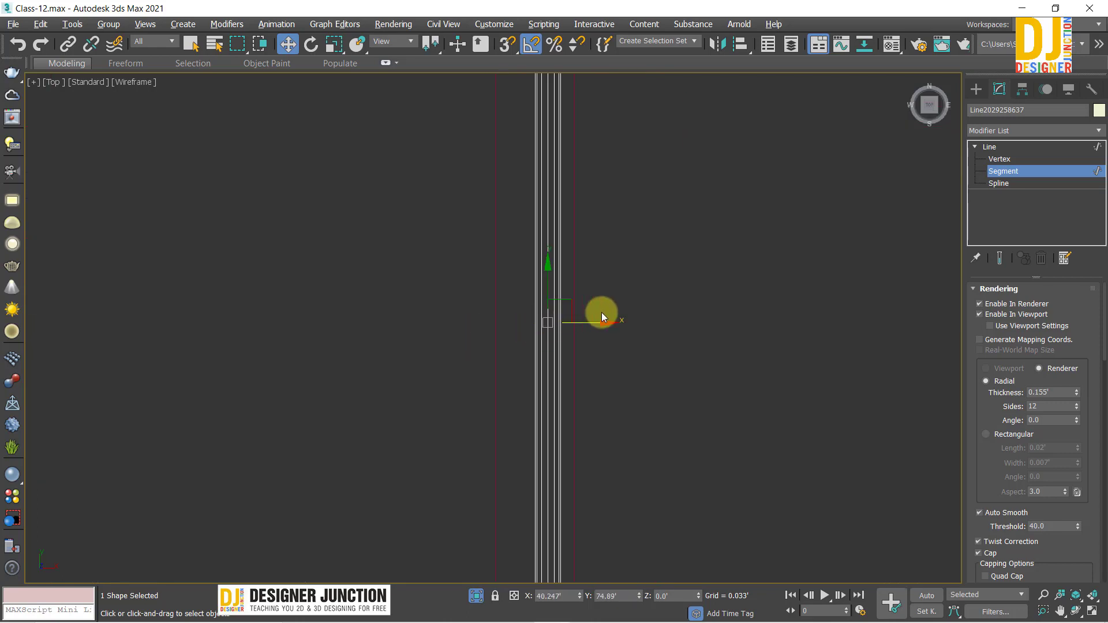
pyautogui.moveTo(601, 325)
pyautogui.mouseDown()
pyautogui.moveTo(588, 324)
pyautogui.moveTo(621, 322)
pyautogui.mouseUp()
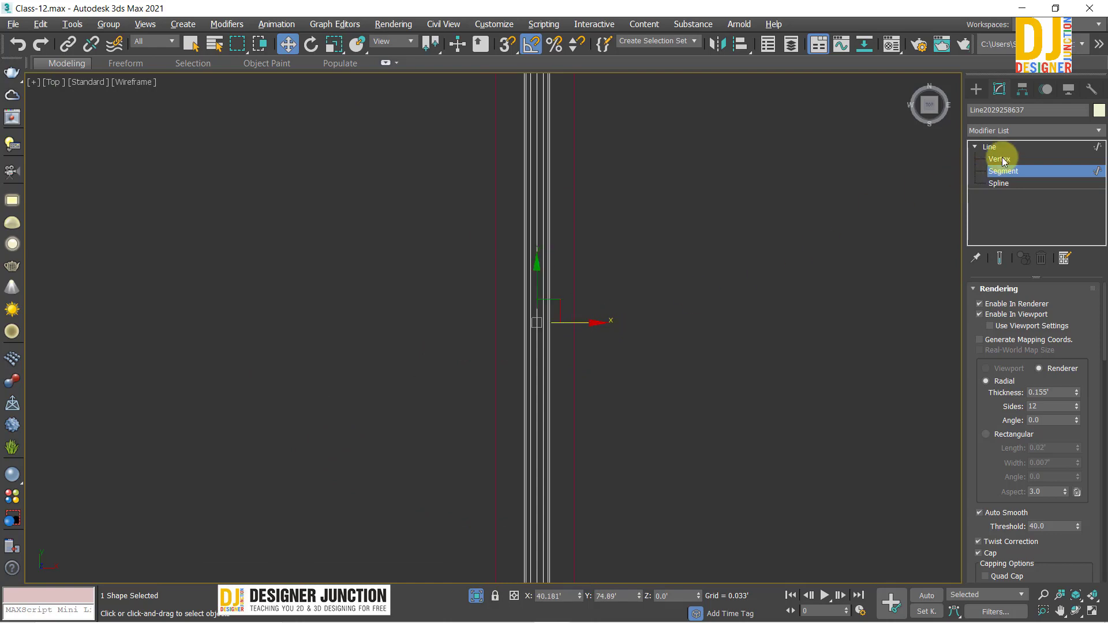
# Move the whole outline line up in the Left view to Z 8.995'
pyautogui.click(989, 147)
pyautogui.press('z')
pyautogui.hotkey('alt', 'w')
pyautogui.hotkey('alt', 'w')
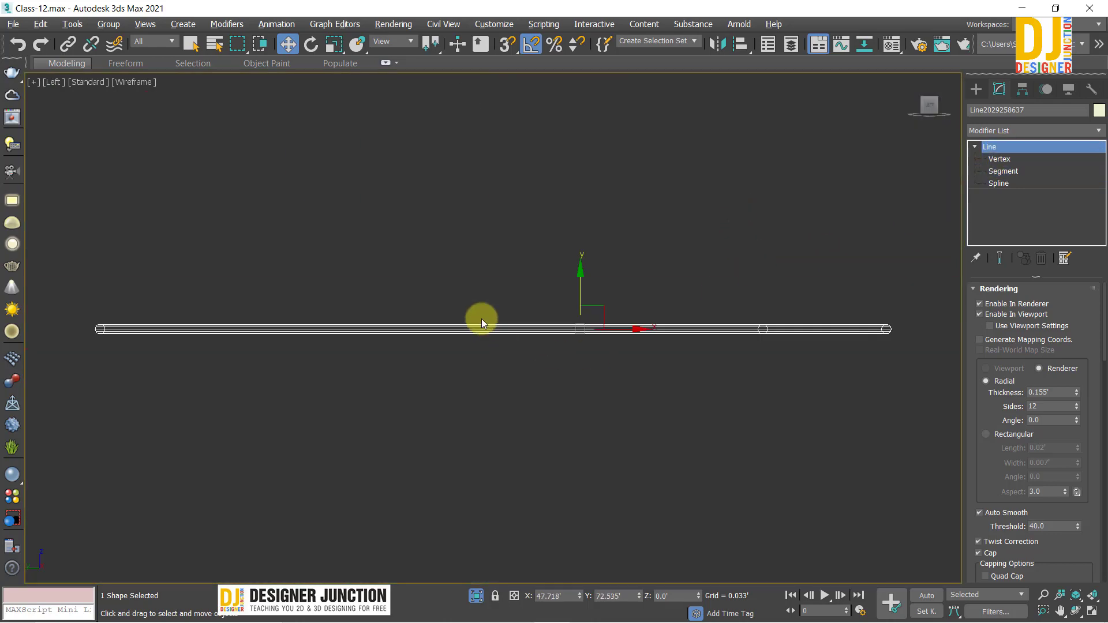
pyautogui.scroll(-5, 556, 326)
pyautogui.moveTo(550, 288)
pyautogui.mouseDown(button='middle')
pyautogui.moveTo(539, 323)
pyautogui.moveTo(544, 210)
pyautogui.mouseUp(button='middle')
pyautogui.scroll(4, 531, 353)
pyautogui.scroll(3, 621, 299)
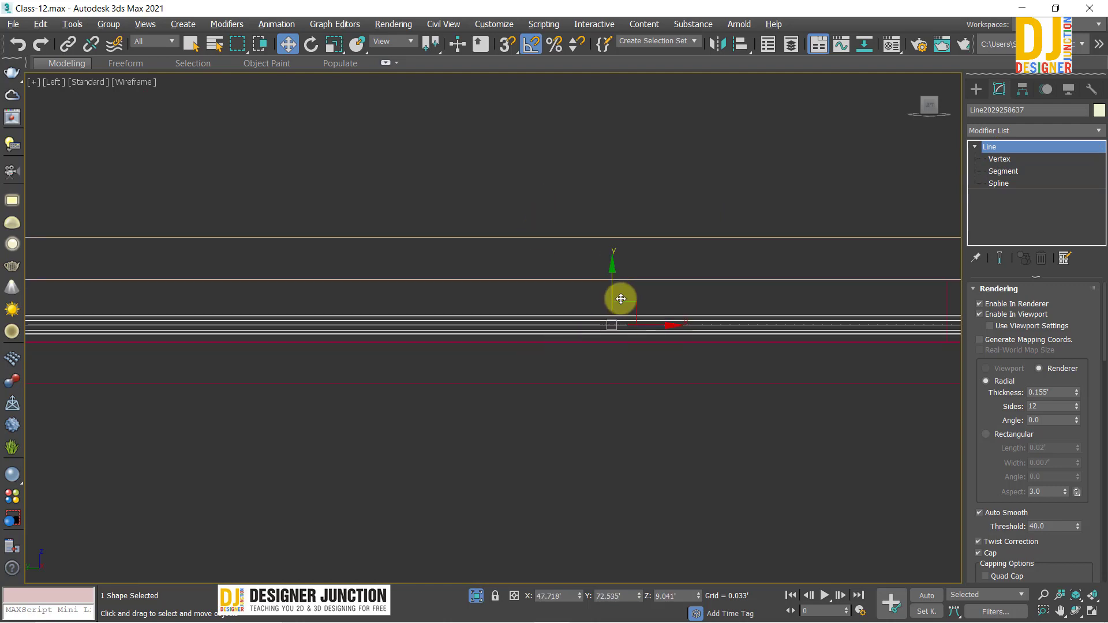
pyautogui.moveTo(612, 287); pyautogui.dragTo(613, 272)
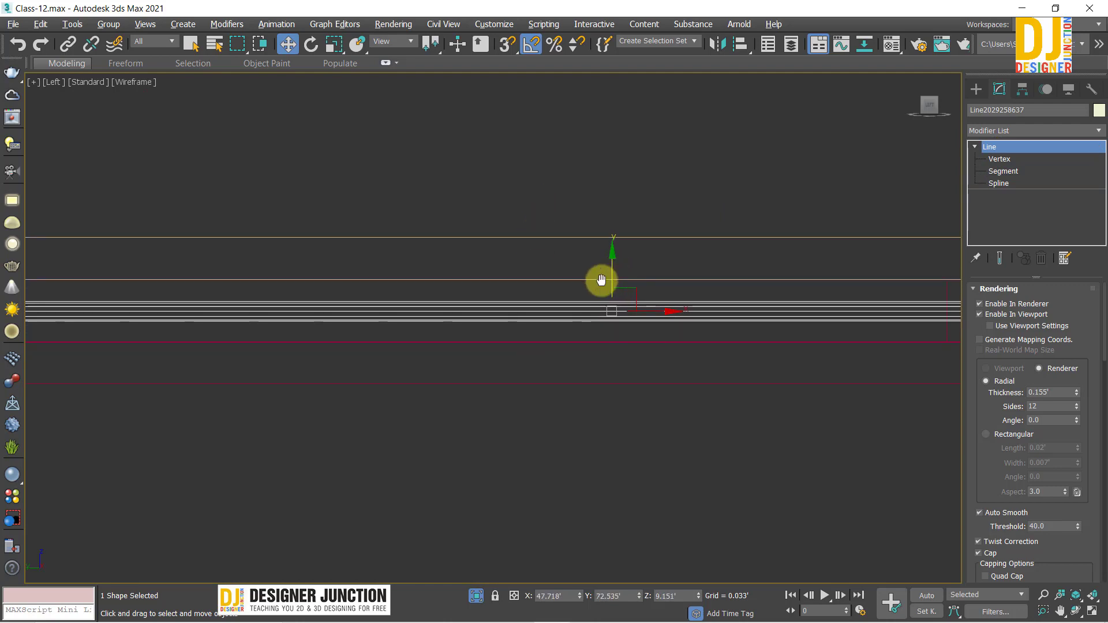
pyautogui.scroll(4, 601, 283)
pyautogui.moveTo(517, 280); pyautogui.dragTo(517, 317)
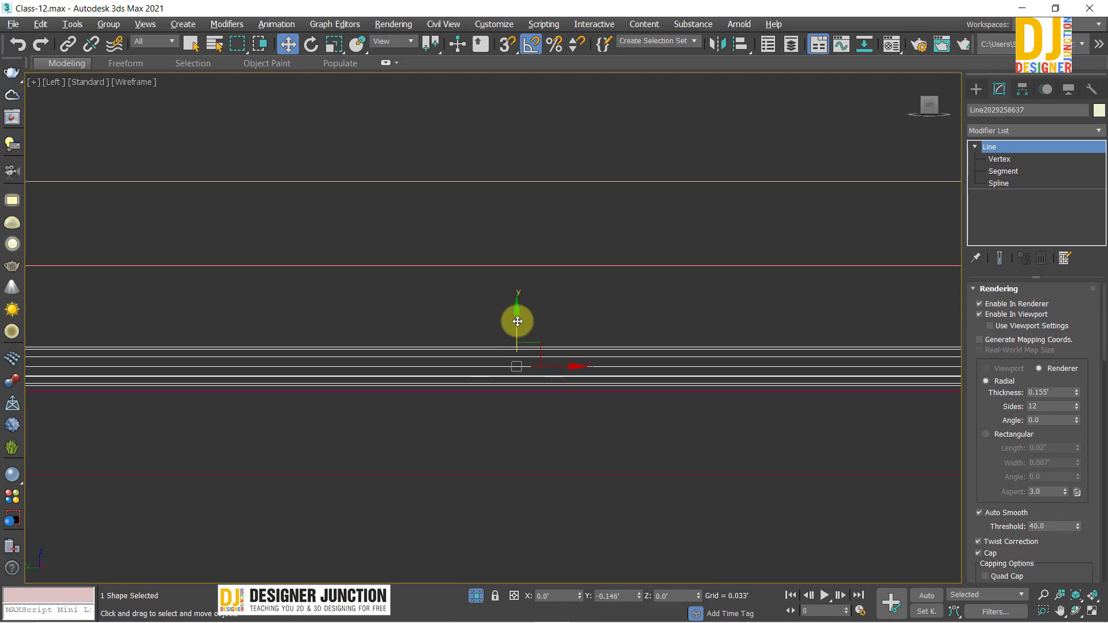
pyautogui.scroll(-5, 526, 369)
pyautogui.hotkey('alt', 'w')
pyautogui.hotkey('alt', 'w')
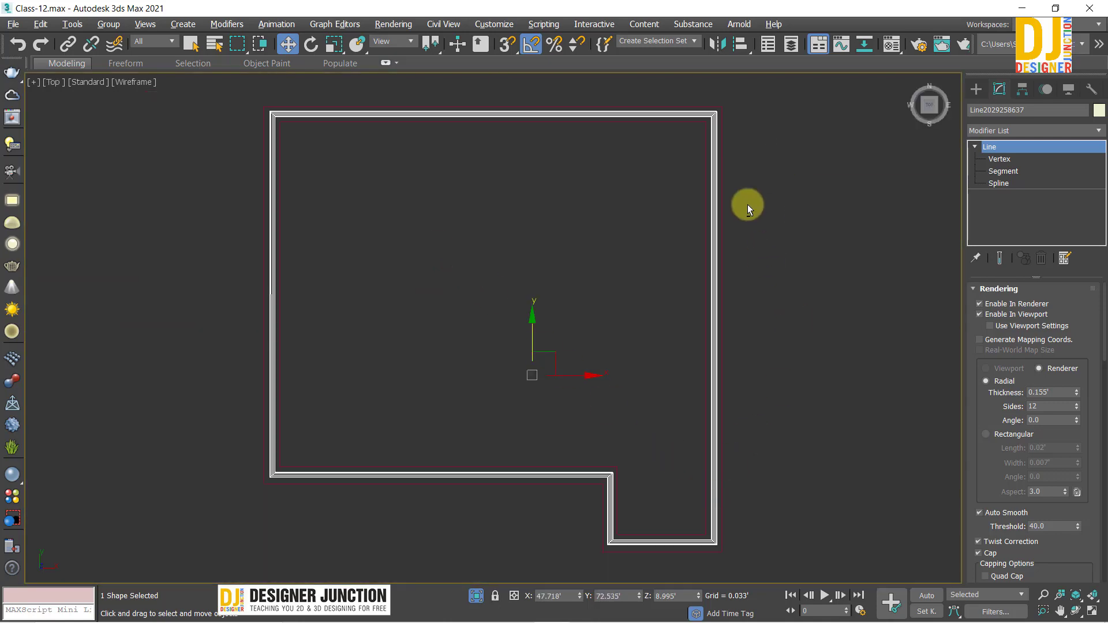
pyautogui.hotkey('alt', 'w')
pyautogui.hotkey('alt', 'w')
# Convert the outline spline to an Editable Mesh
pyautogui.rightClick(595, 299)
pyautogui.moveTo(625, 459)
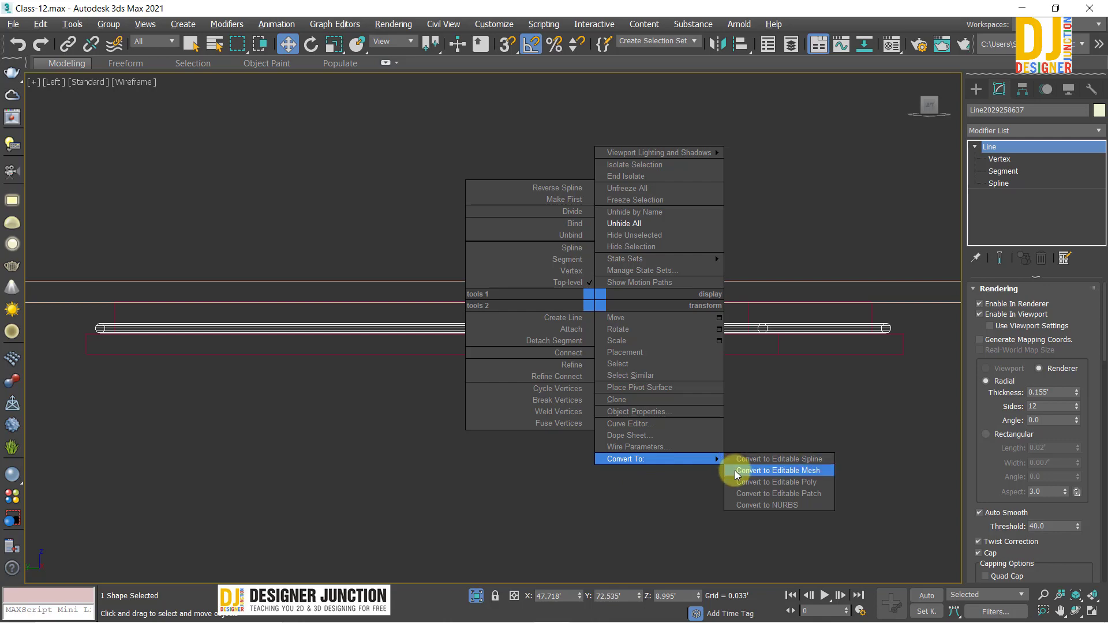
pyautogui.click(735, 482)
pyautogui.click(815, 456)
# Select the outline mesh together with the wall outline object in the Top view
pyautogui.hotkey('alt', 'w')
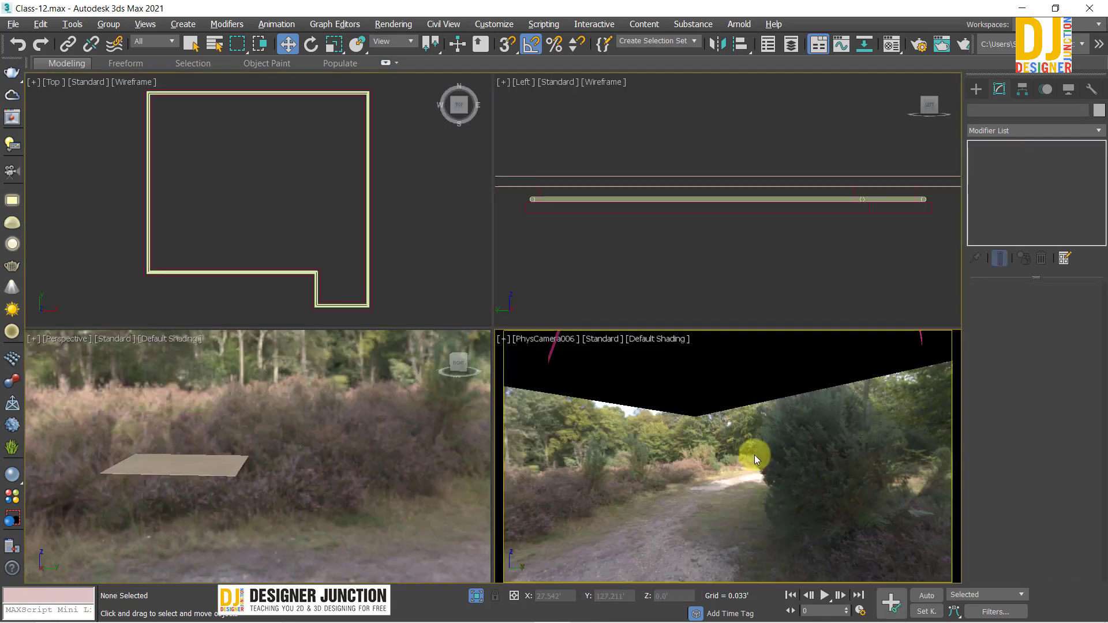
pyautogui.hotkey('alt', 'w')
pyautogui.press('t')
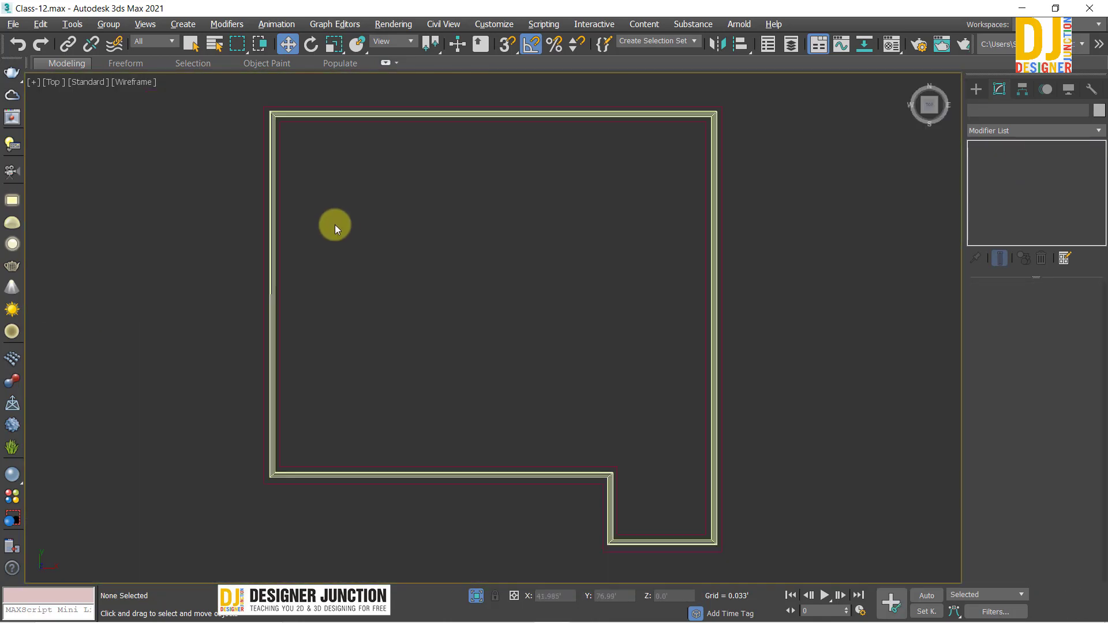
pyautogui.click(285, 254)
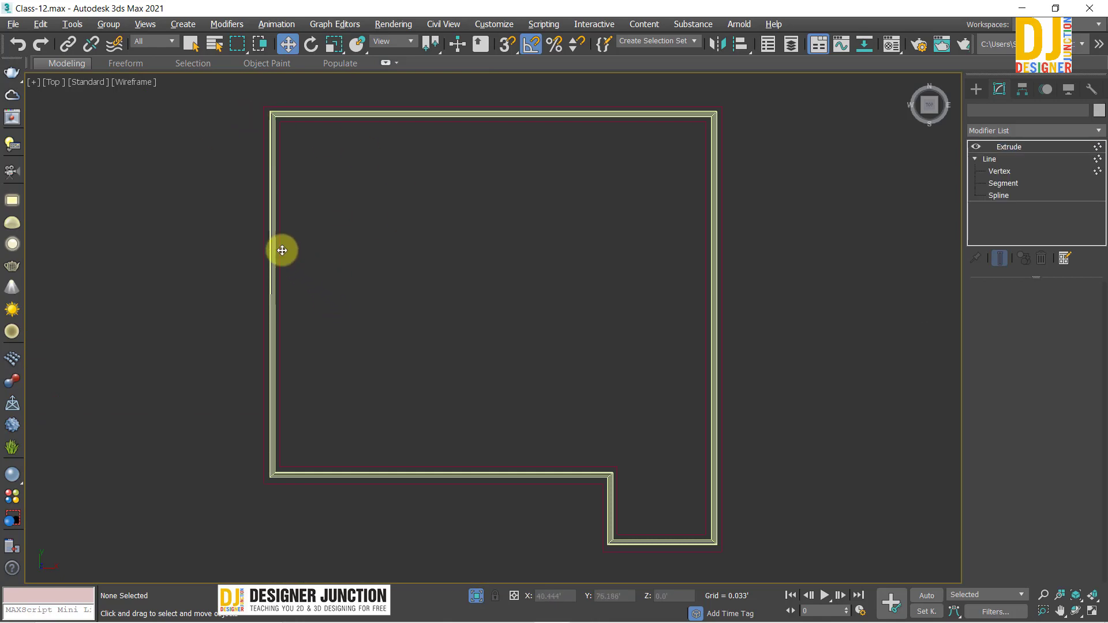
pyautogui.keyDown('ctrl'); pyautogui.click(266, 259); pyautogui.keyUp('ctrl')
pyautogui.press('c')
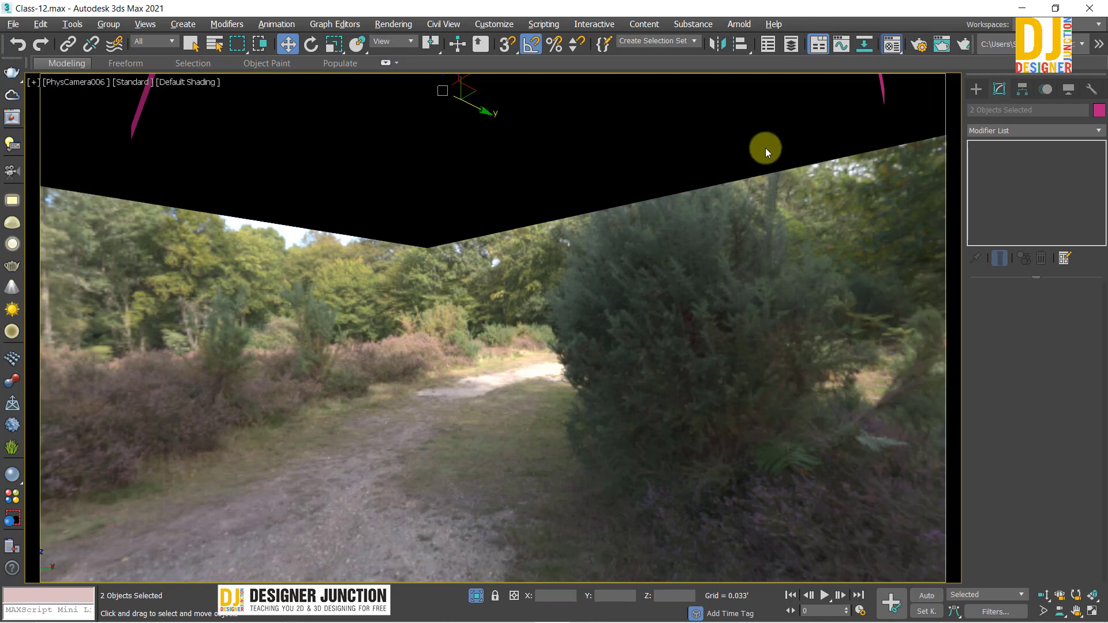
# Assign the Wall material to both selected objects and turn off Isolate Selection
pyautogui.press('m')
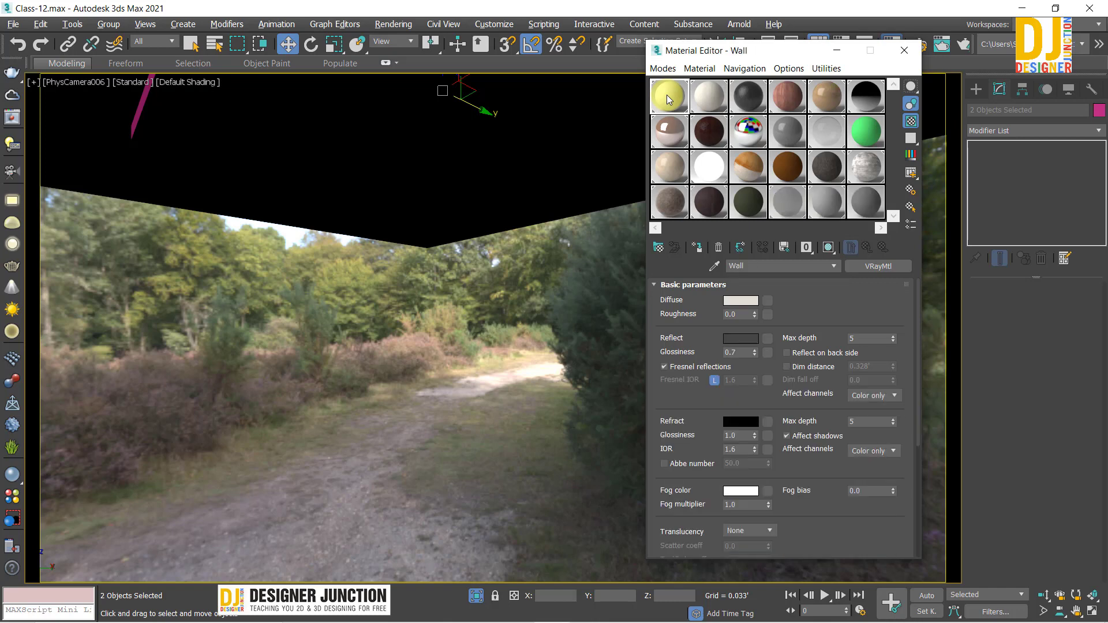
pyautogui.click(708, 246)
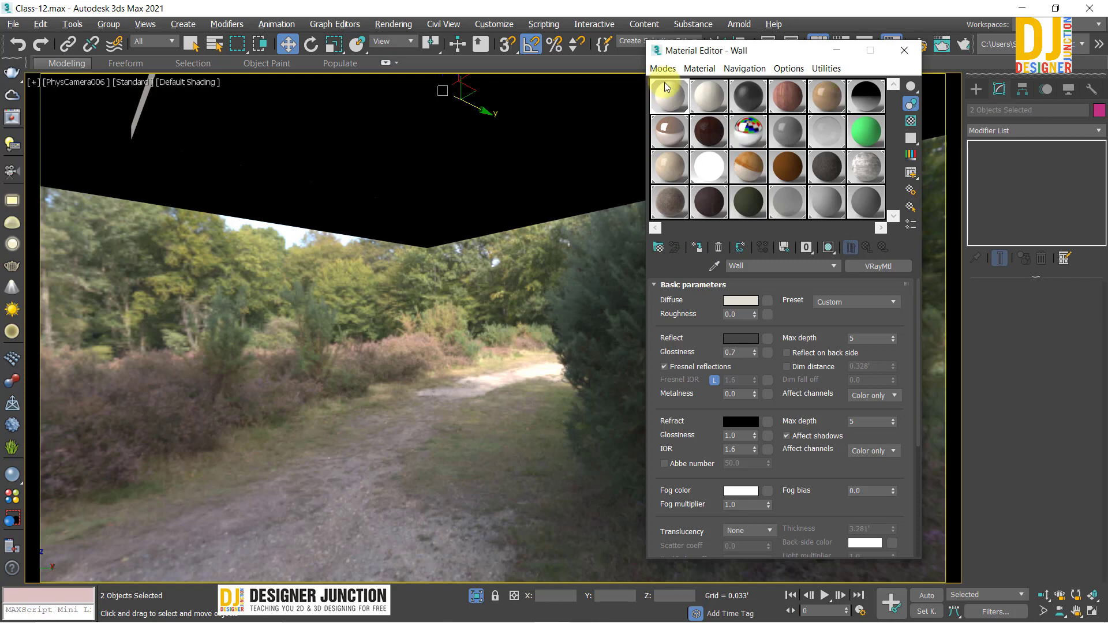
pyautogui.click(905, 50)
pyautogui.click(618, 381)
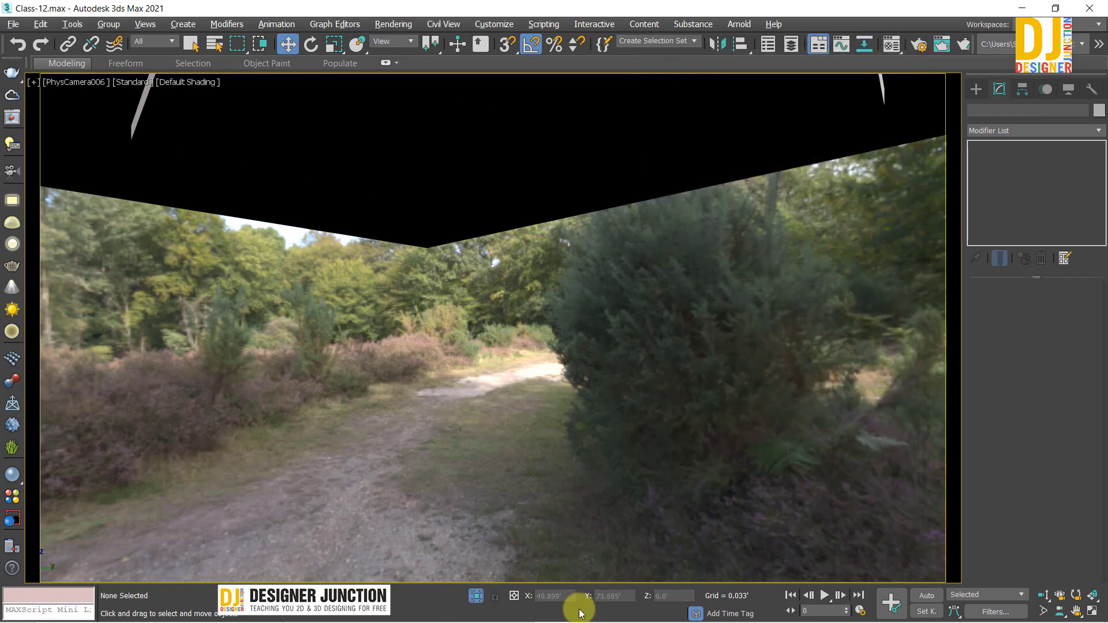
pyautogui.click(477, 596)
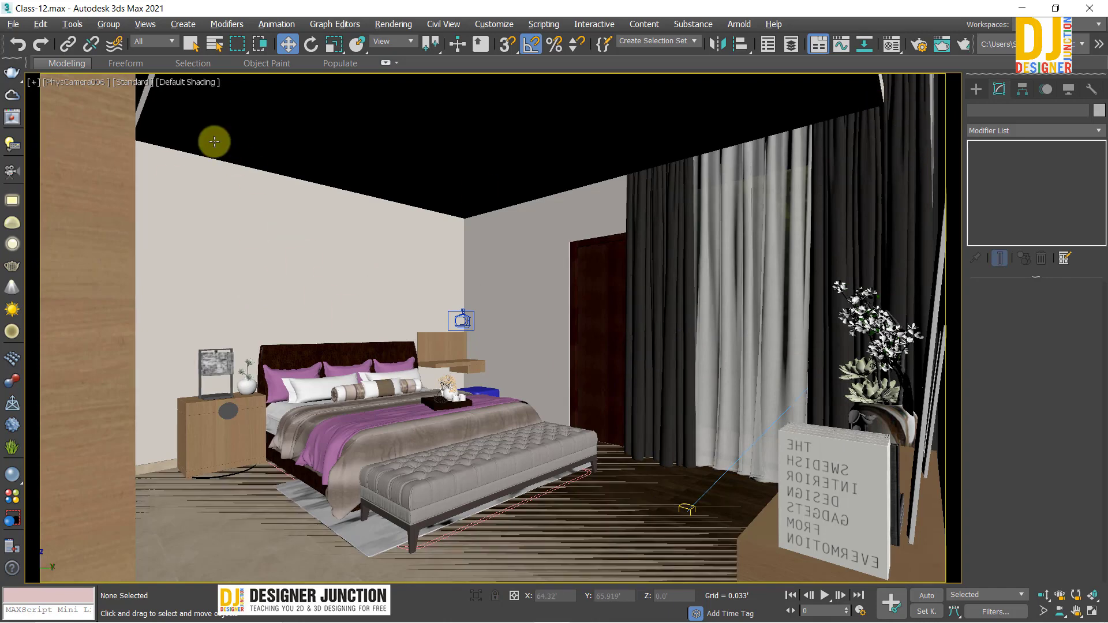
# Make the cove object a V-Ray mesh light with multiplier 2.0 and temperature 4600
pyautogui.hotkey('alt', 'w')
pyautogui.hotkey('alt', 'w')
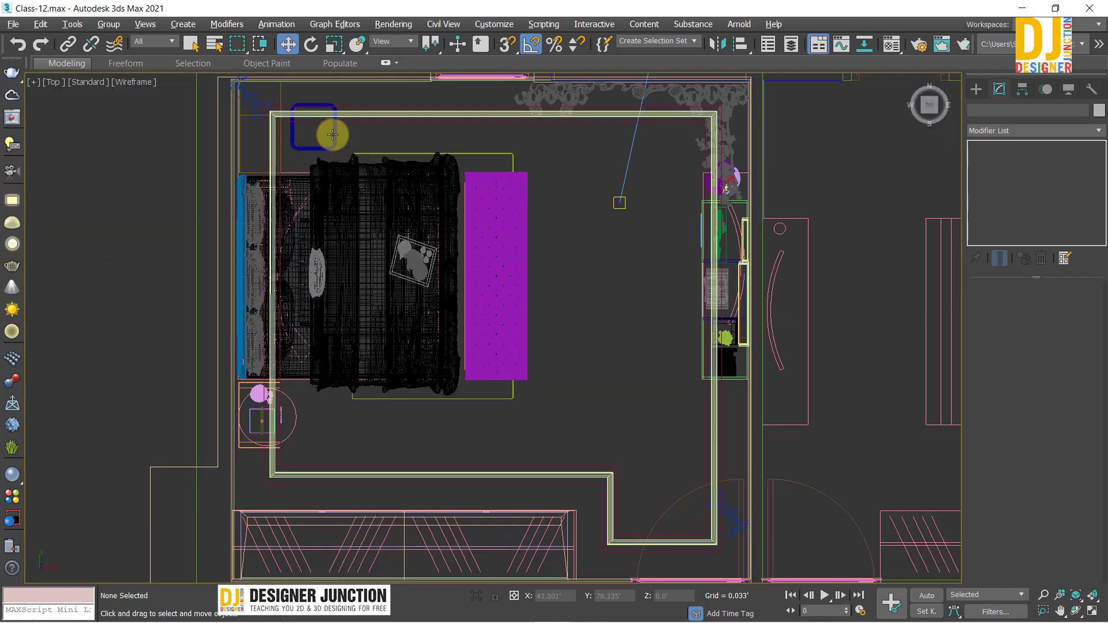
pyautogui.click(310, 115)
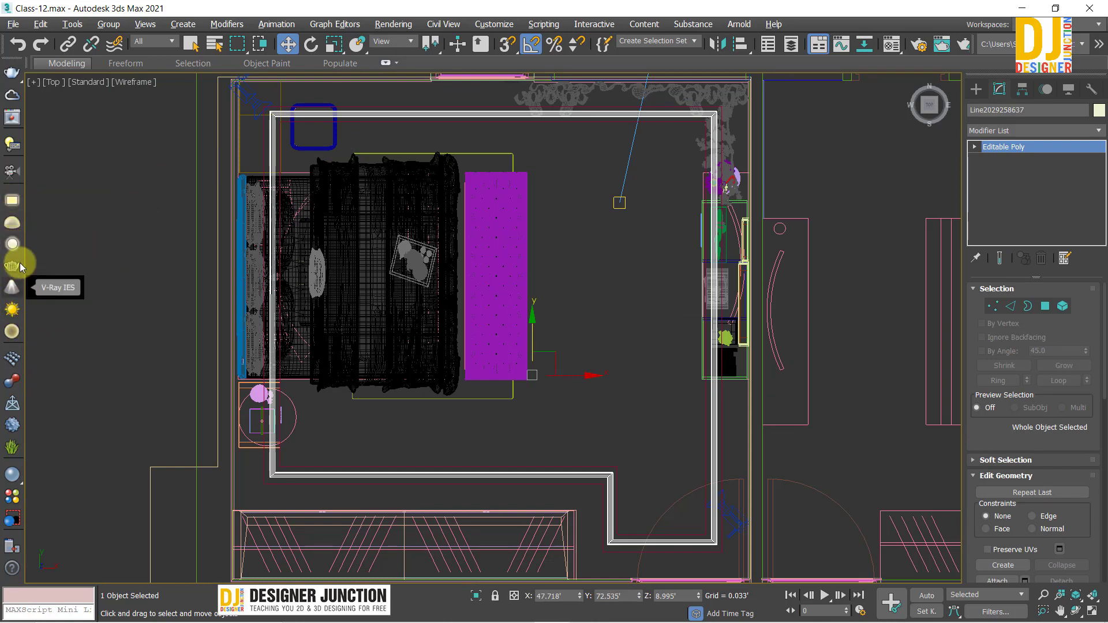
pyautogui.click(12, 265)
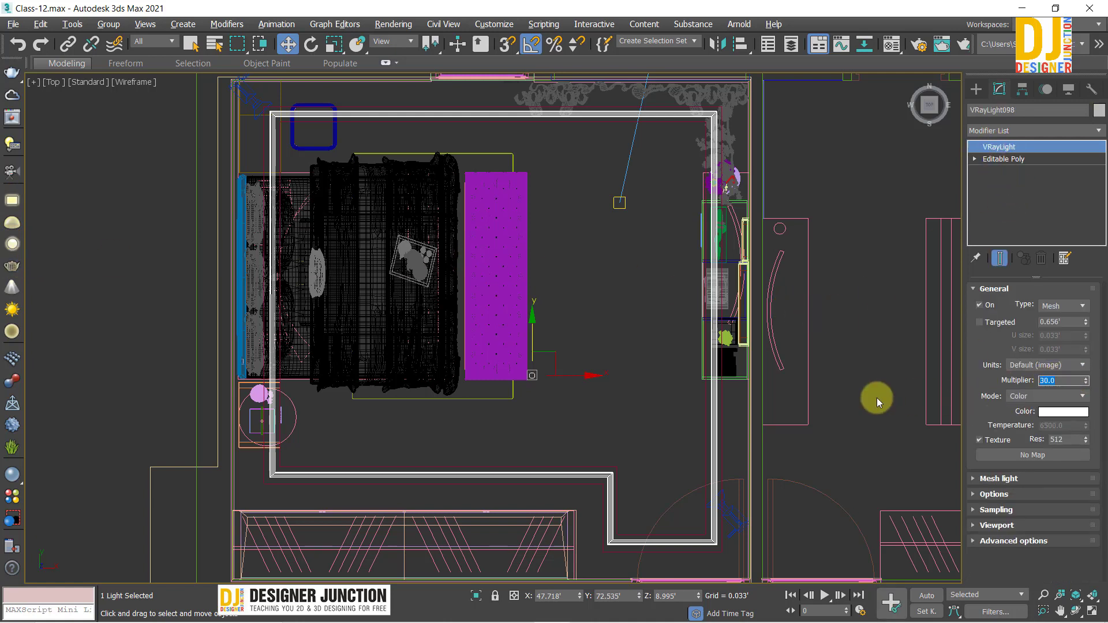
pyautogui.write('2')
pyautogui.press('Return')
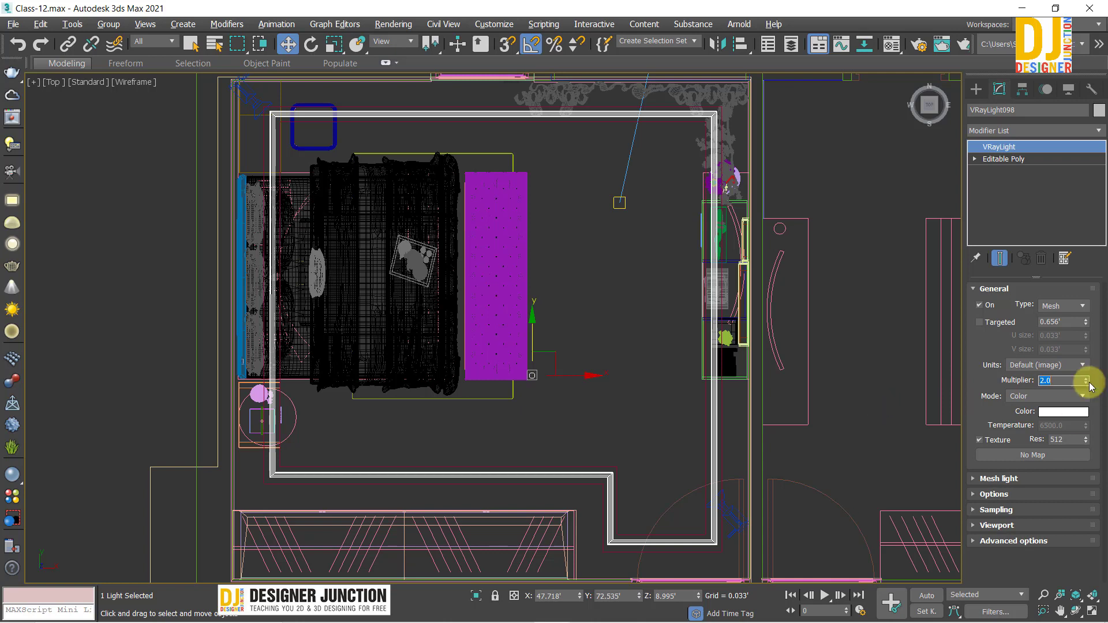
pyautogui.click(1034, 395)
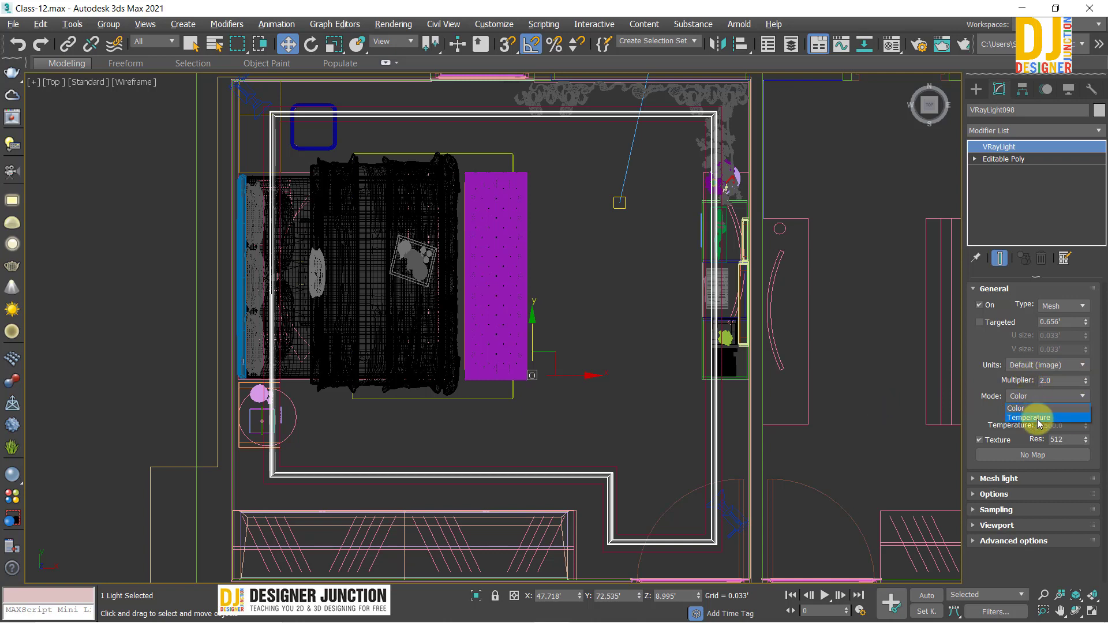
pyautogui.click(1038, 419)
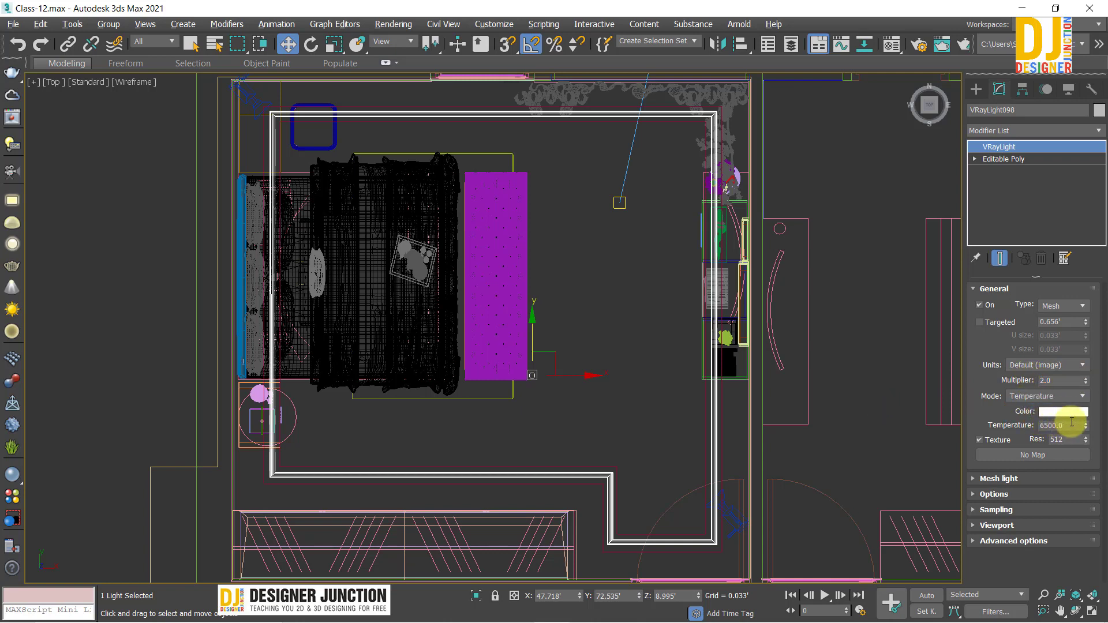
pyautogui.doubleClick(1071, 423)
pyautogui.write('4600')
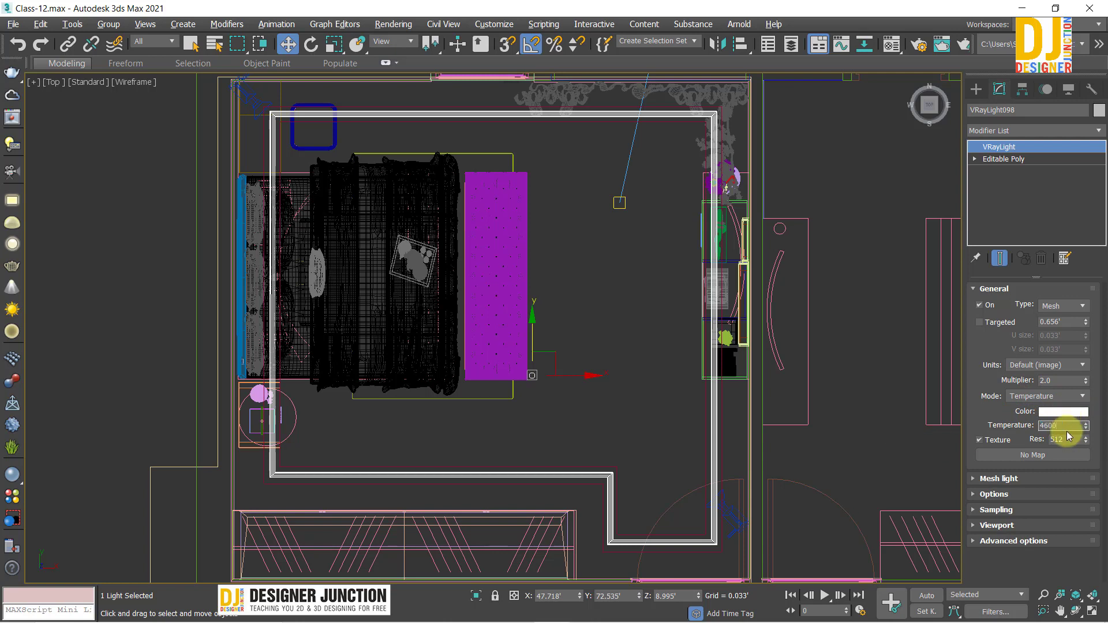
pyautogui.moveTo(764, 280); pyautogui.dragTo(743, 278, button='middle')
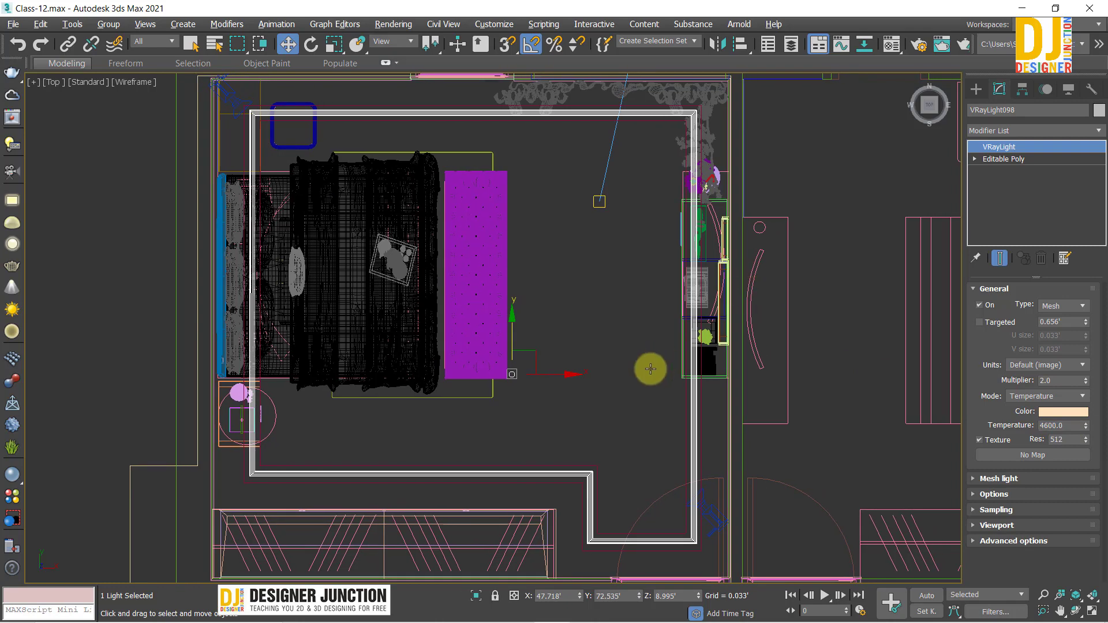
pyautogui.click(859, 470)
pyautogui.press('c')
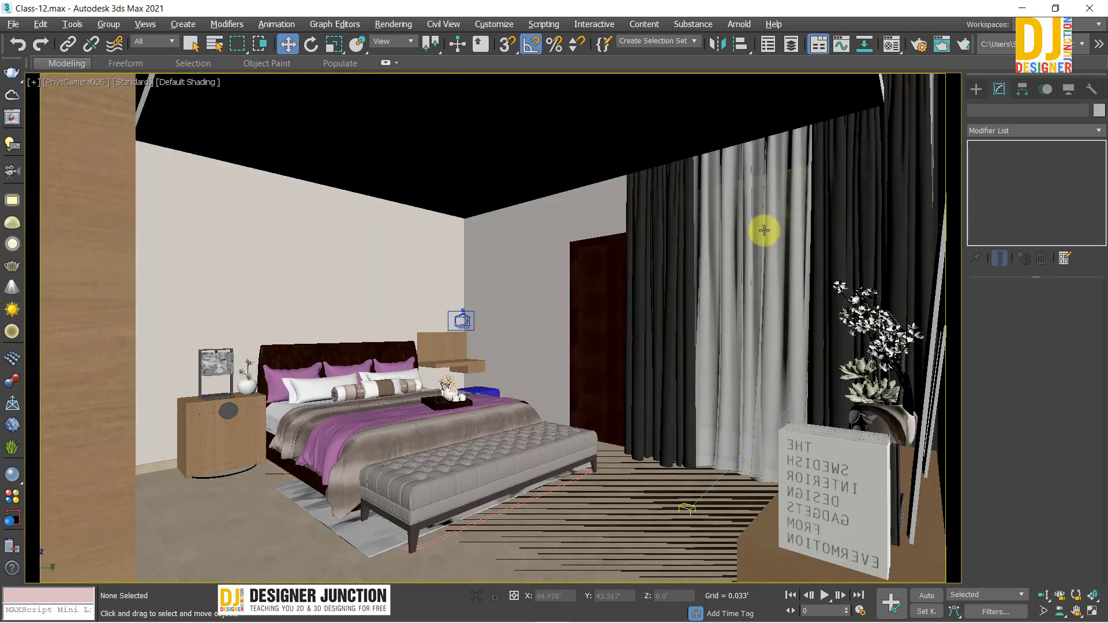
# Set the V-Ray image sampler to Progressive (1.0 min time, 0.01 noise threshold) and render
pyautogui.click(919, 44)
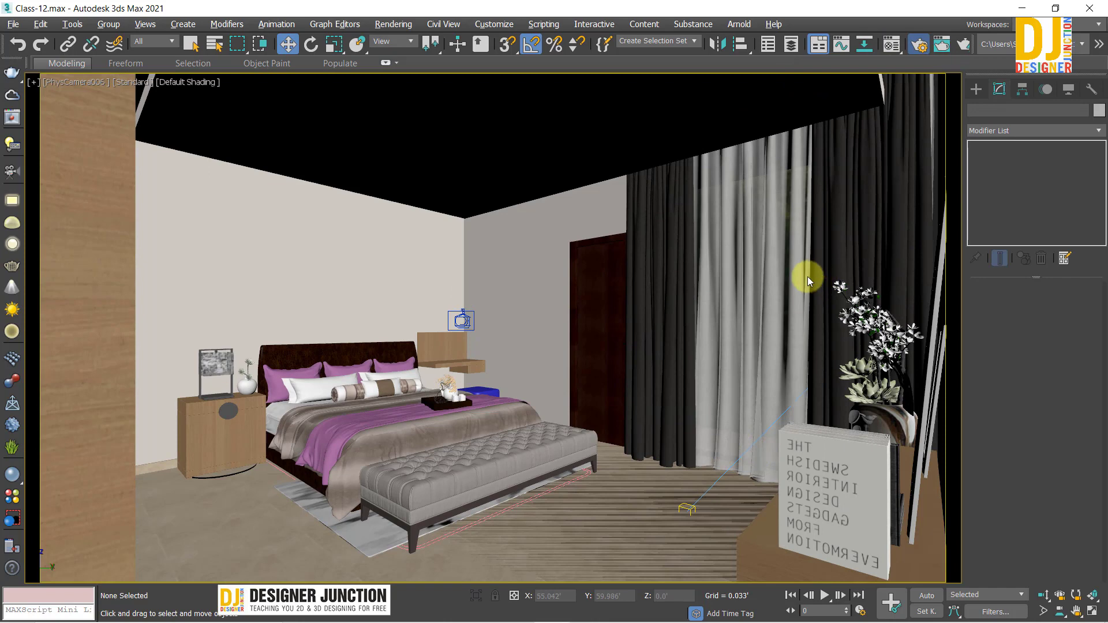
pyautogui.click(919, 44)
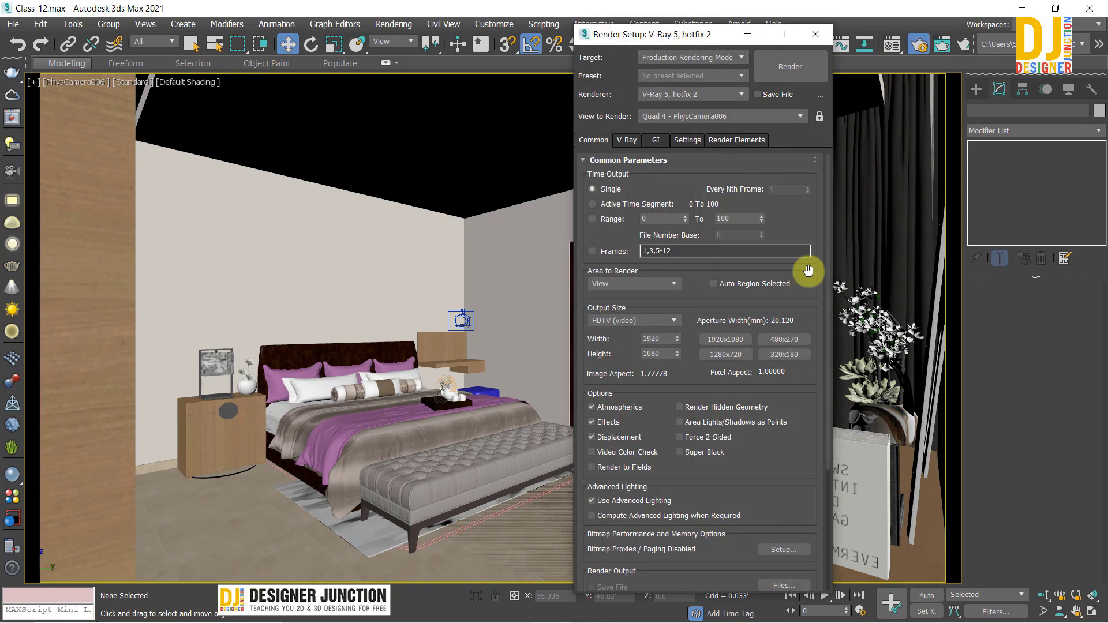
pyautogui.click(627, 140)
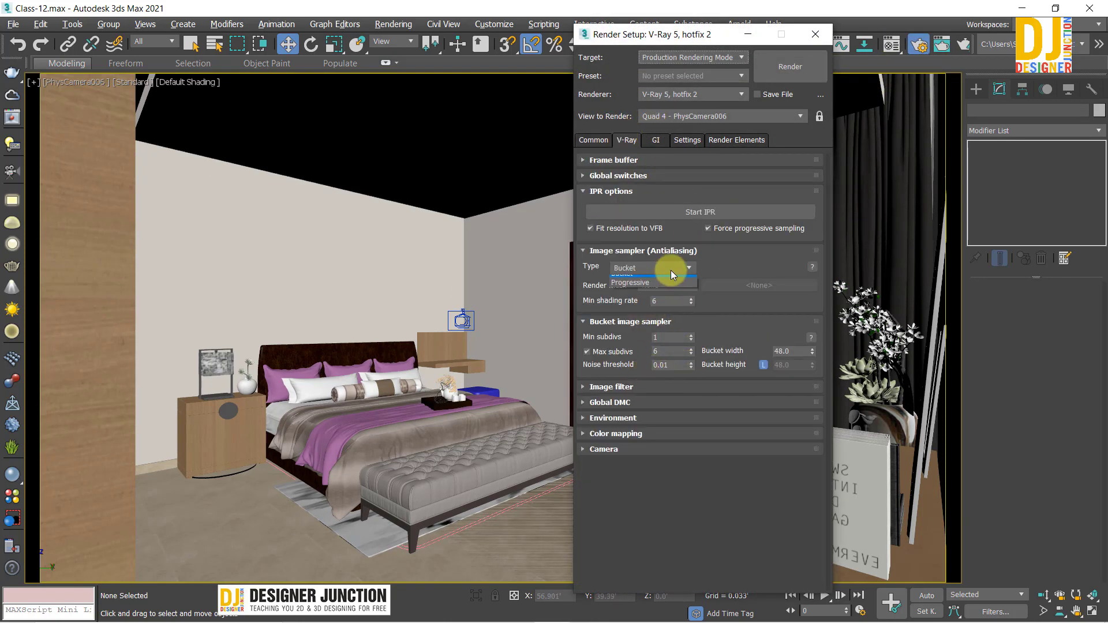
pyautogui.click(643, 274)
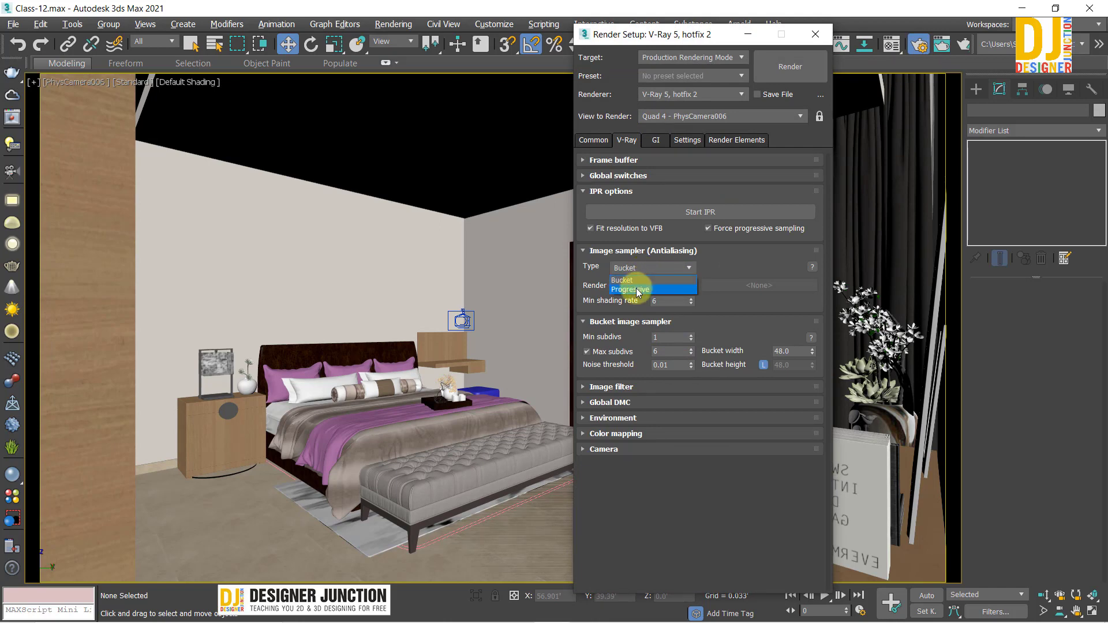
pyautogui.click(637, 290)
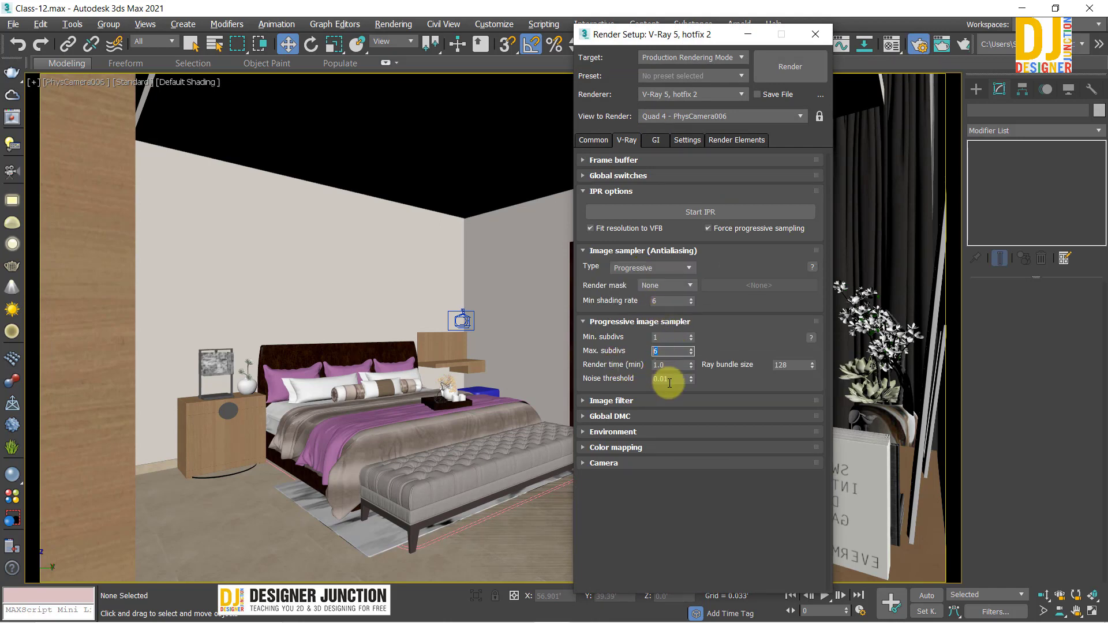
pyautogui.press('Tab')
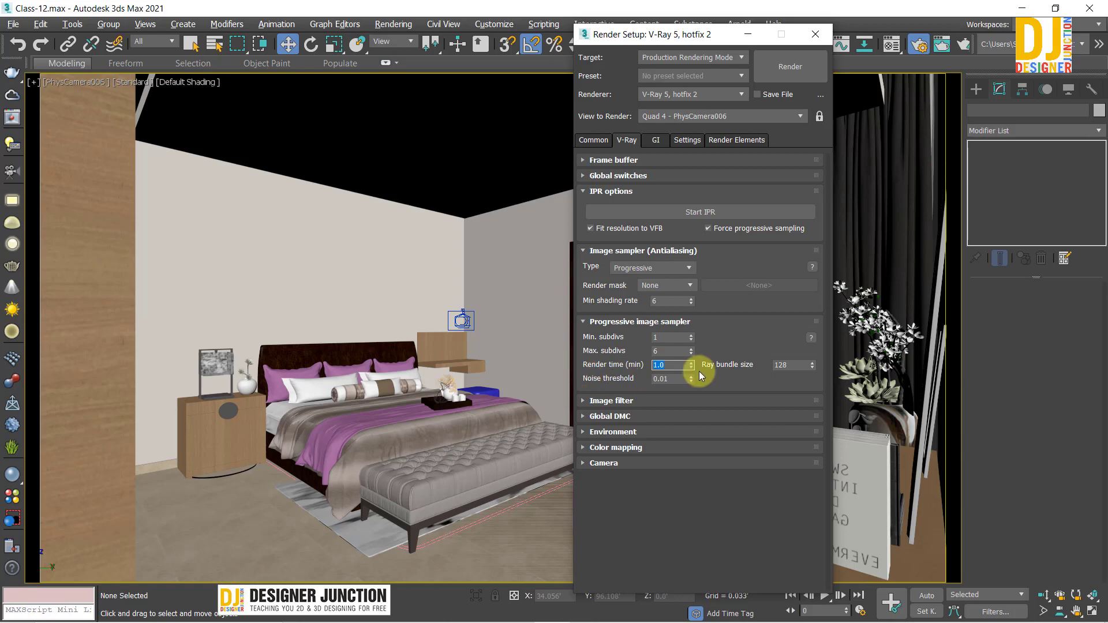
pyautogui.press('Tab')
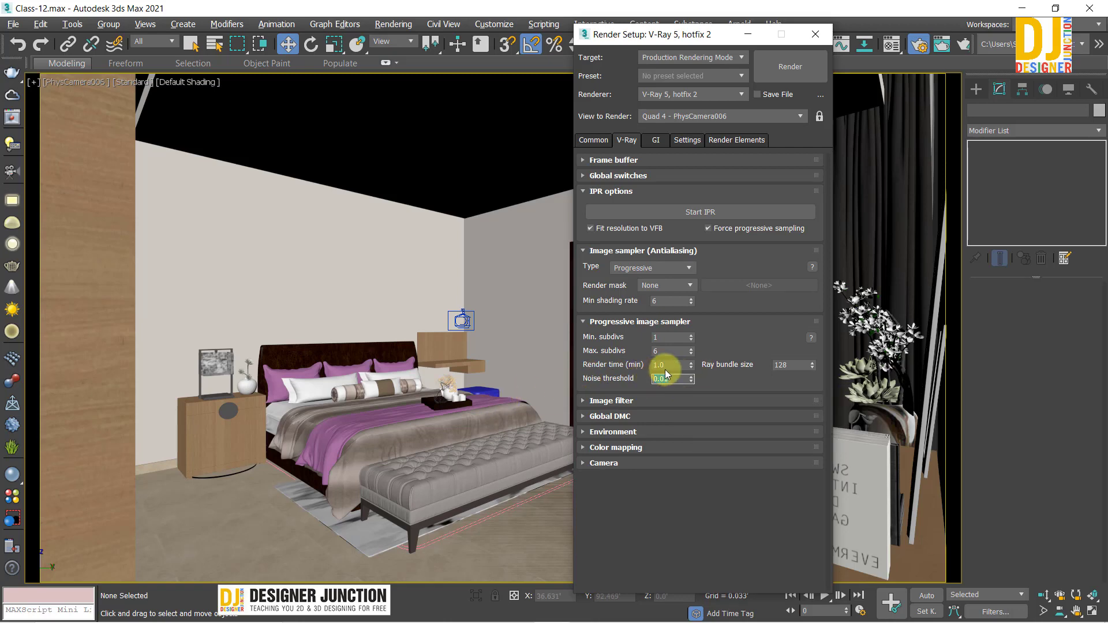
pyautogui.click(814, 32)
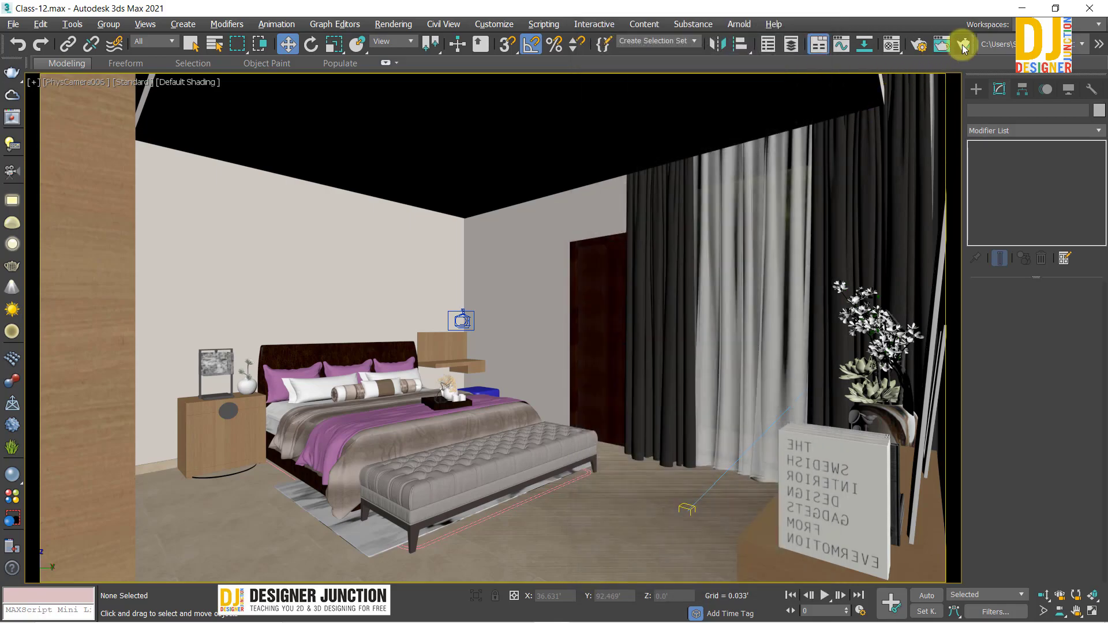
# Zoom in and out on the frame buffer render to inspect the warm cove glow
pyautogui.click(961, 44)
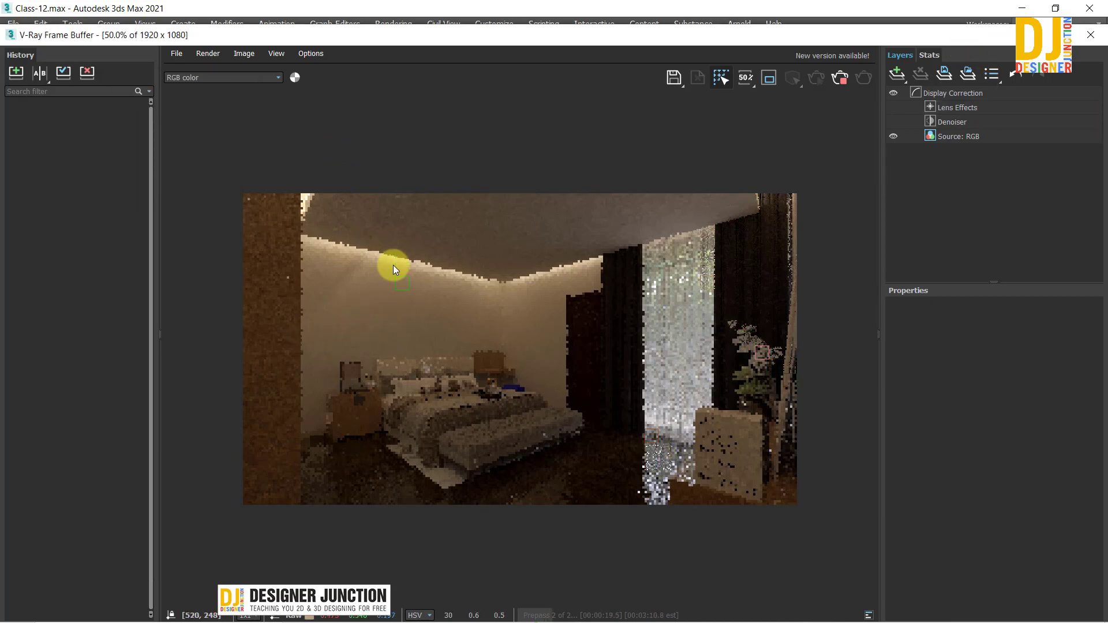
pyautogui.scroll(1, 380, 256)
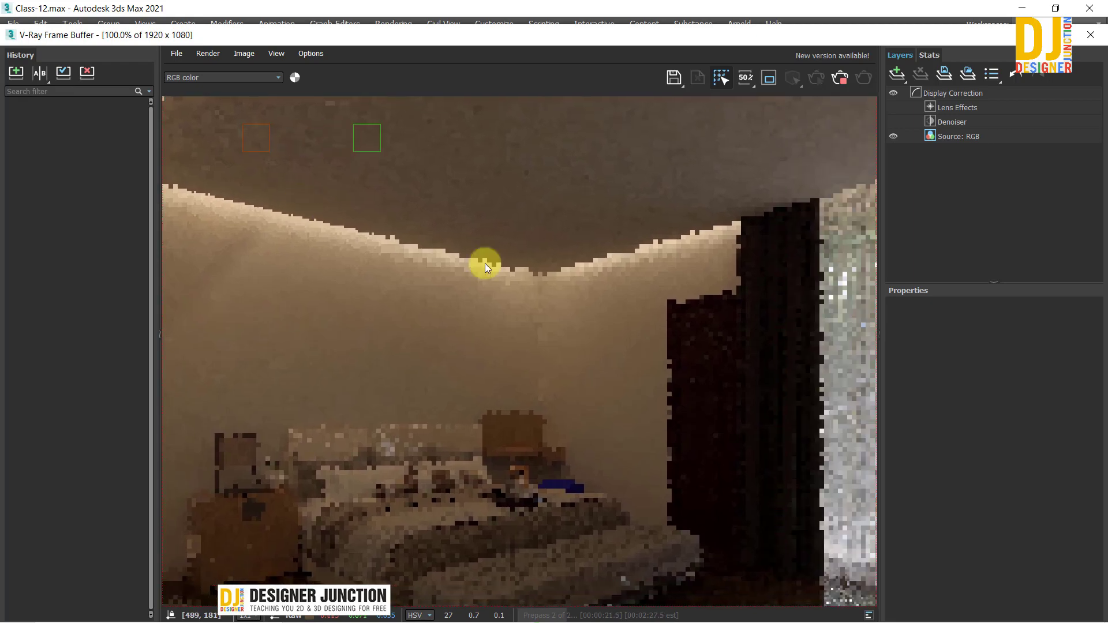
pyautogui.scroll(-1, 600, 296)
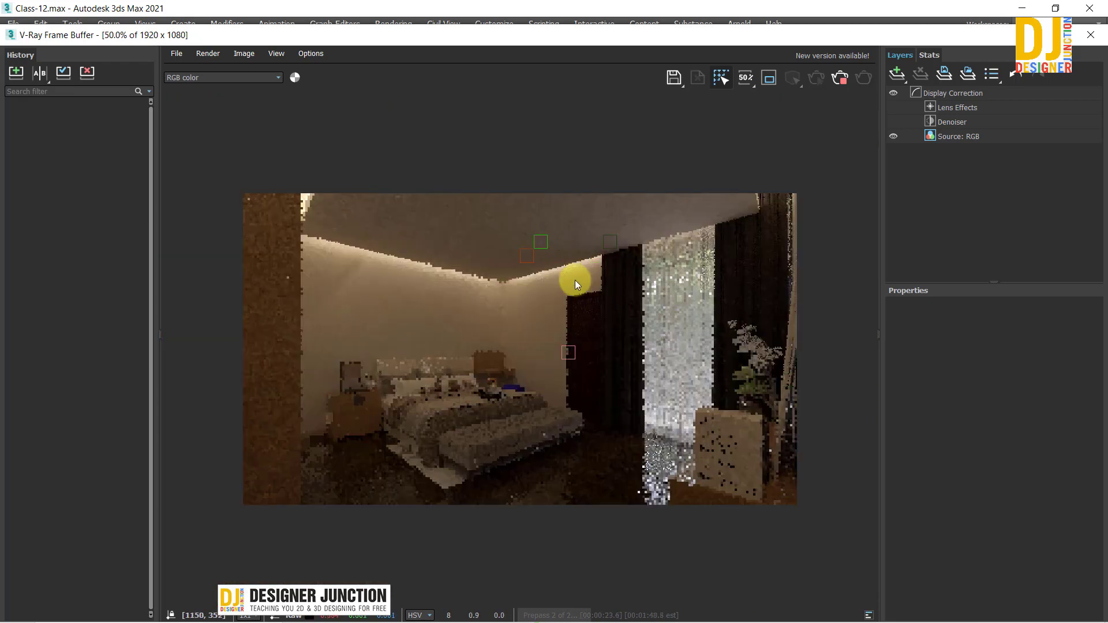
pyautogui.scroll(1, 623, 334)
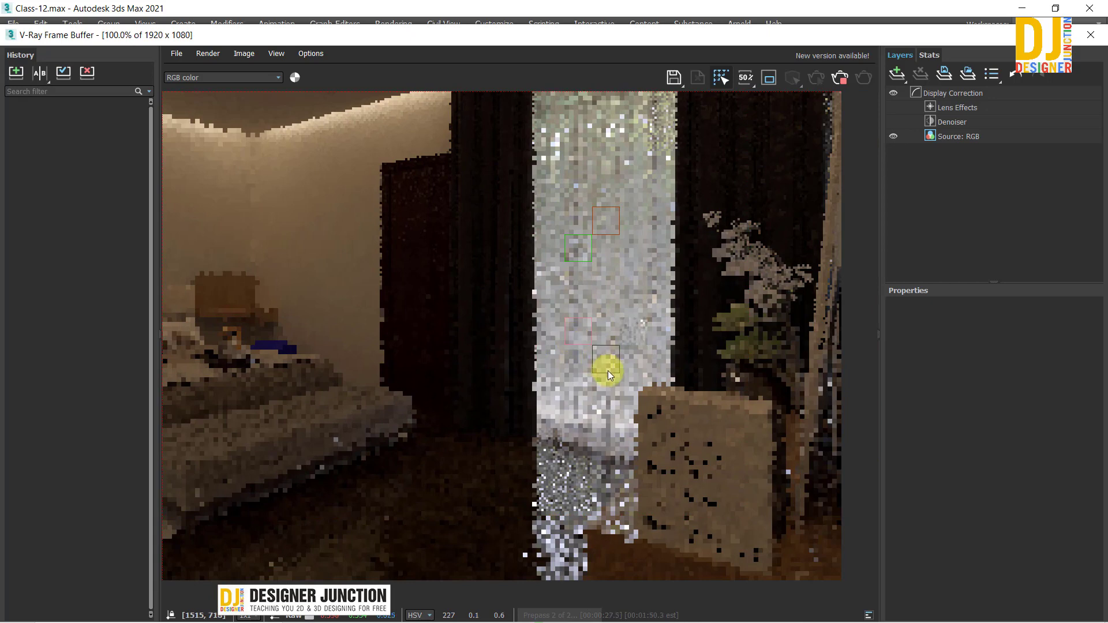
pyautogui.scroll(-1, 608, 371)
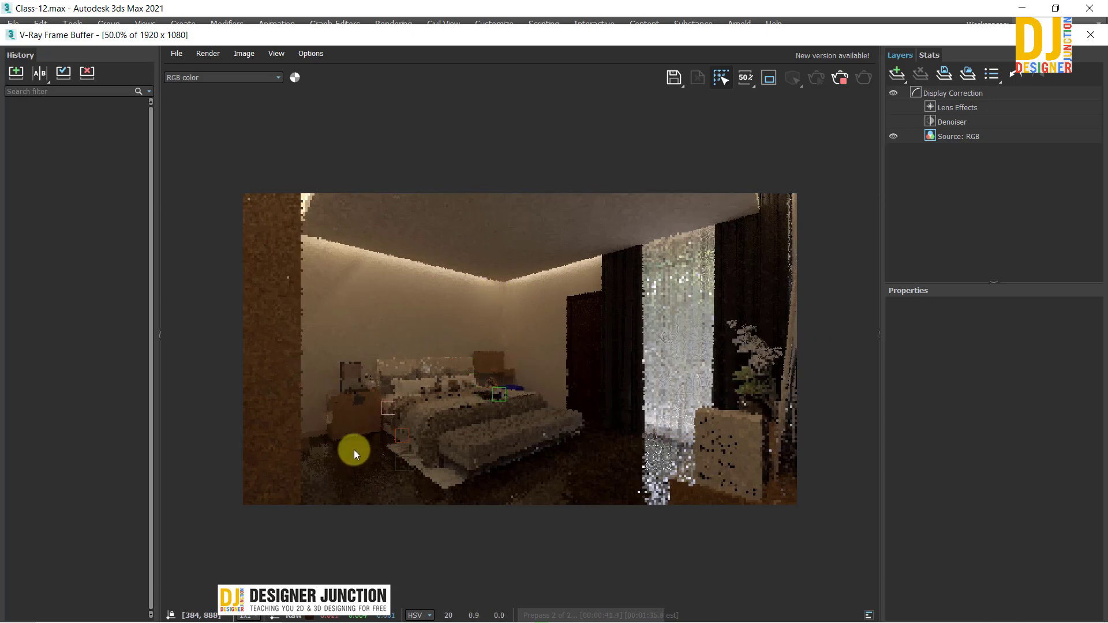
pyautogui.scroll(2, 560, 427)
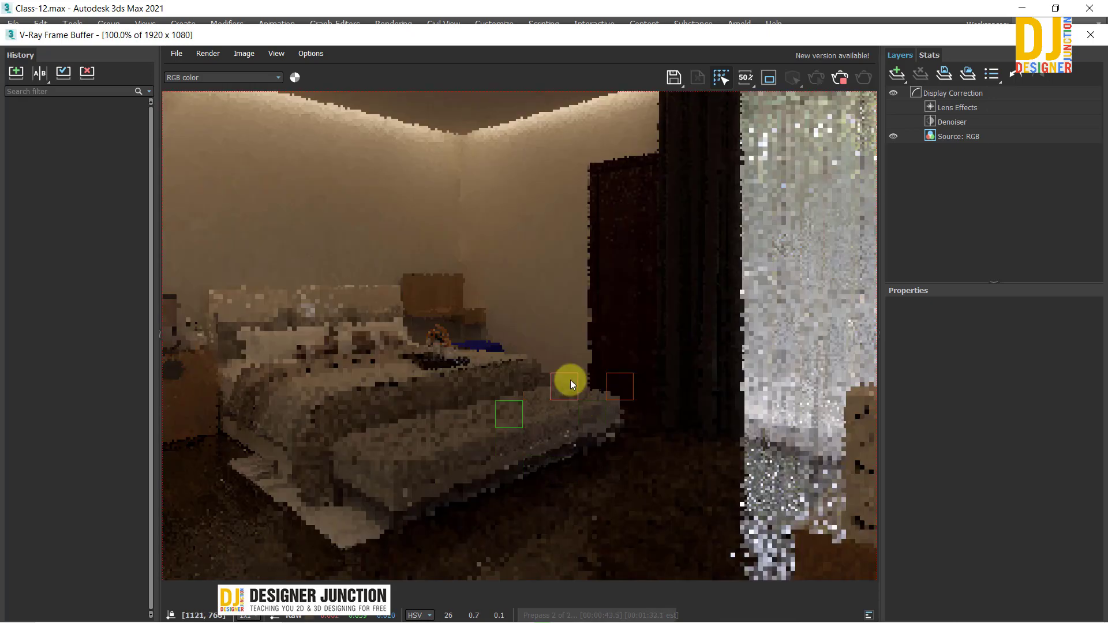
pyautogui.scroll(-1, 455, 307)
pyautogui.scroll(-1, 462, 296)
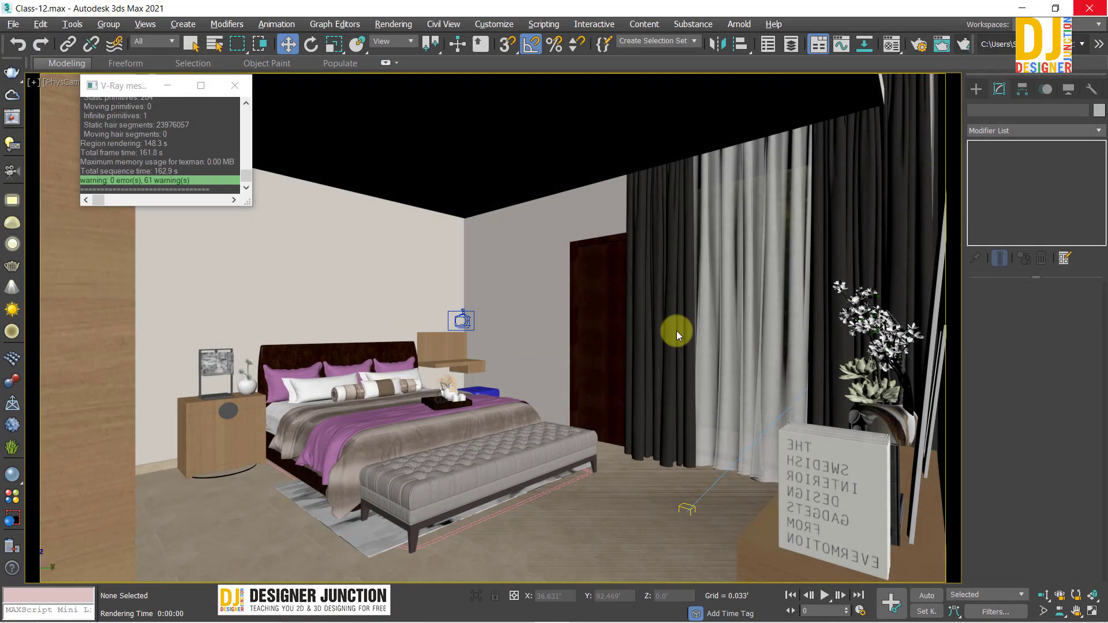
# Close the render and V-Ray message windows, open the Material Editor and maximize the camera view
pyautogui.click(1089, 34)
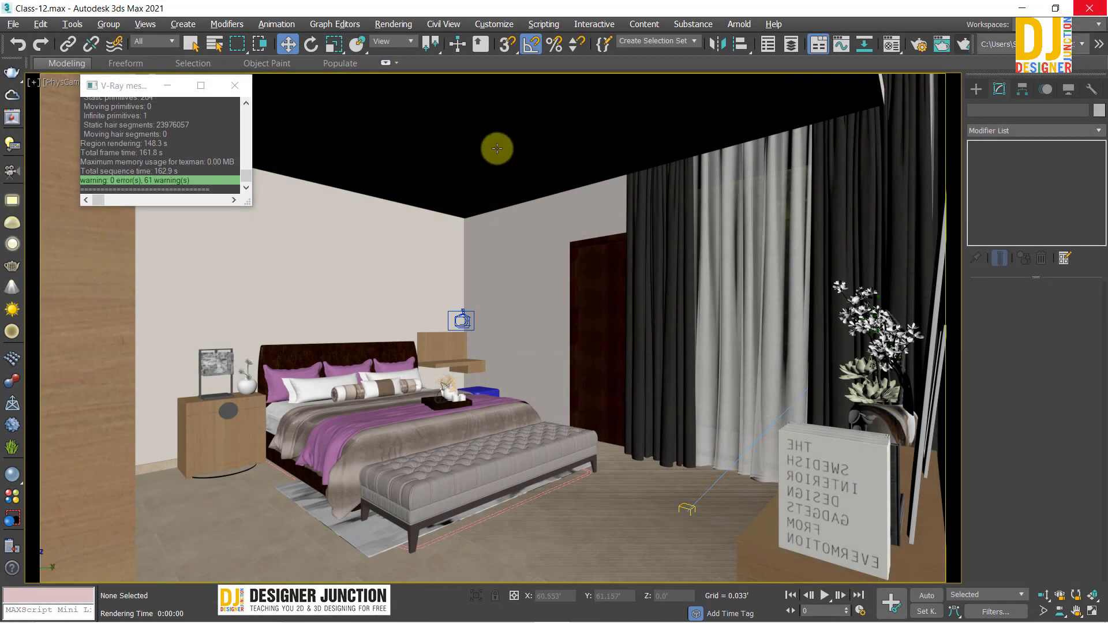
pyautogui.click(234, 86)
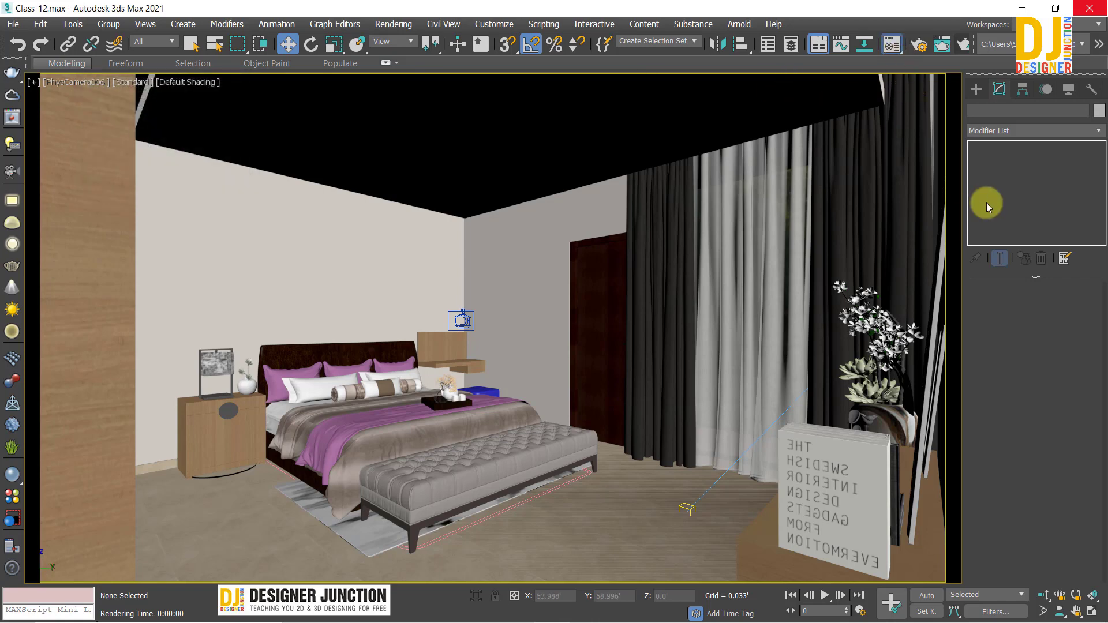
pyautogui.press('m')
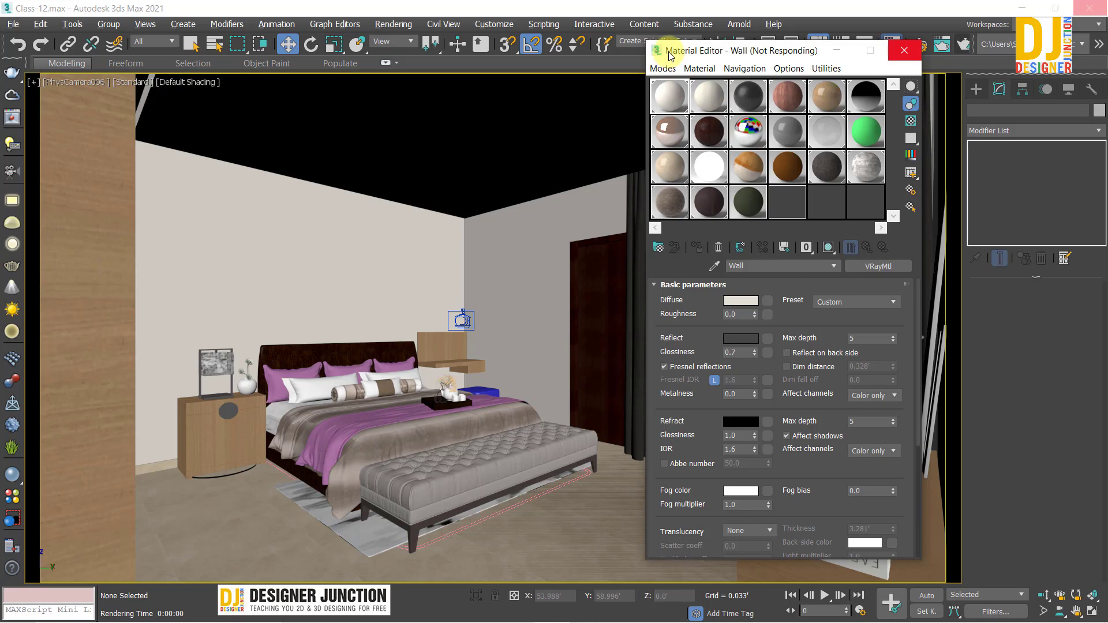
pyautogui.moveTo(669, 53); pyautogui.dragTo(886, 118)
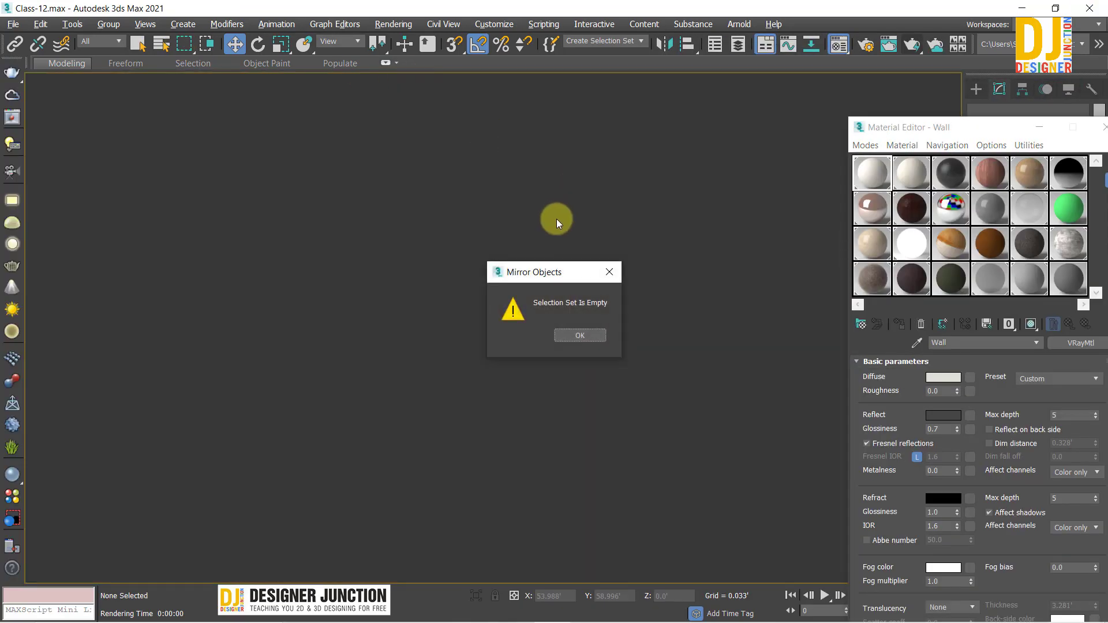
pyautogui.click(610, 276)
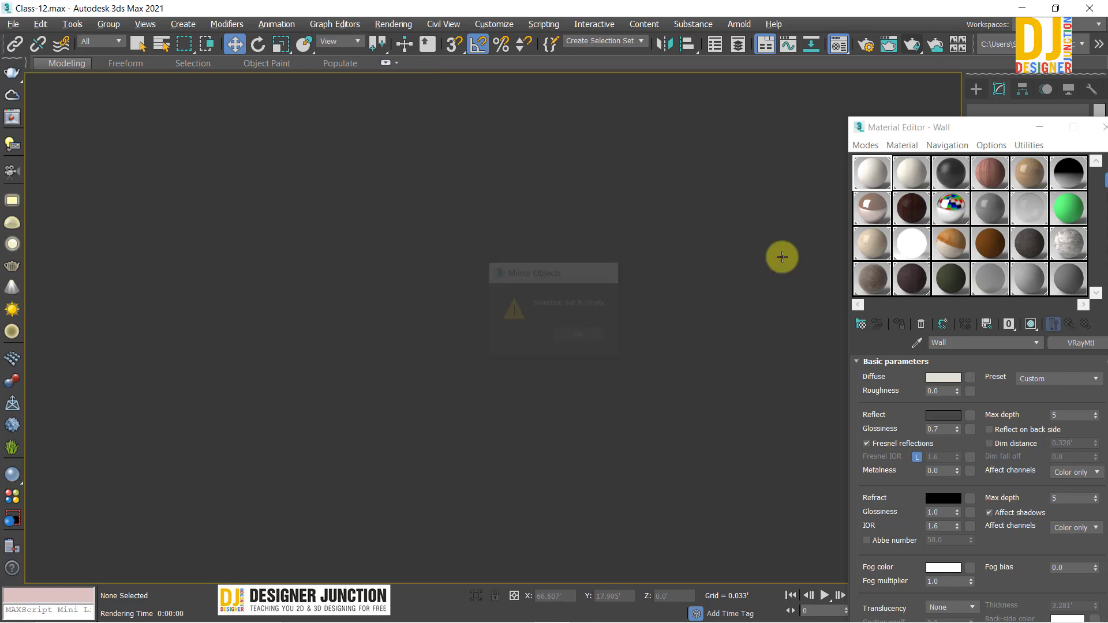
pyautogui.moveTo(861, 125); pyautogui.dragTo(788, 313)
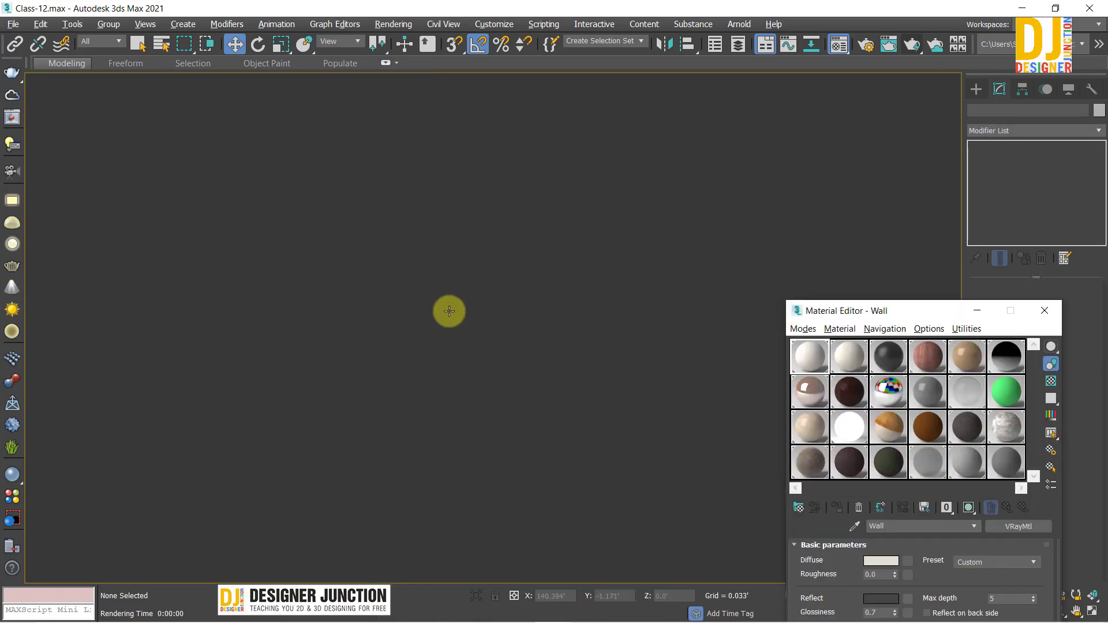
pyautogui.hotkey('alt', 'w')
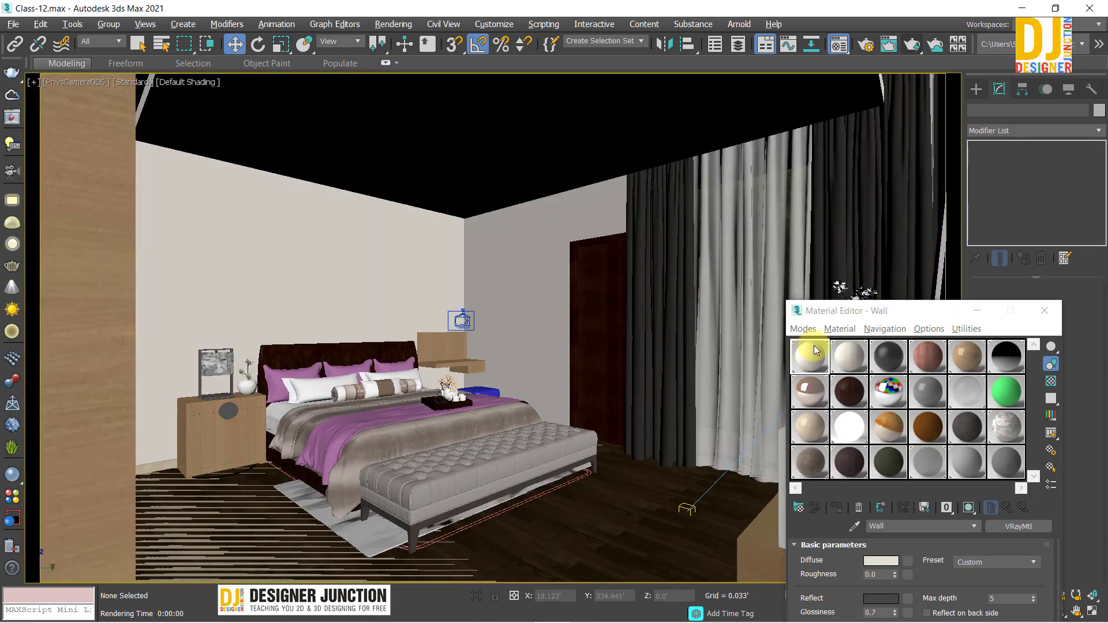
pyautogui.moveTo(799, 310); pyautogui.dragTo(115, 83)
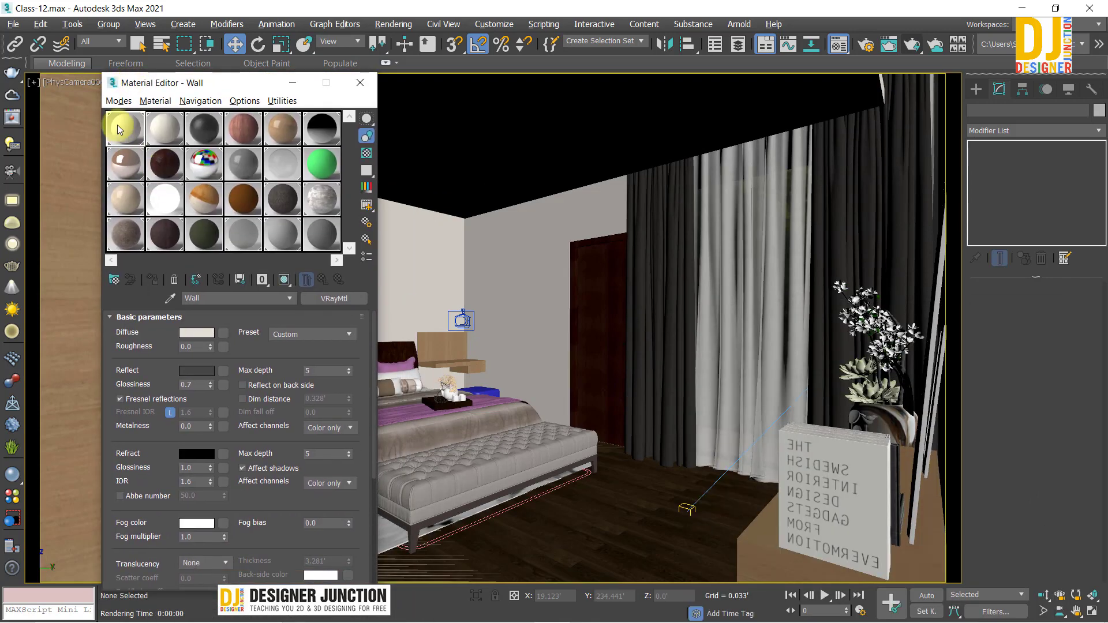
# Pick the sheer curtain's material from the scene and open its diffuse bitmap map
pyautogui.click(161, 238)
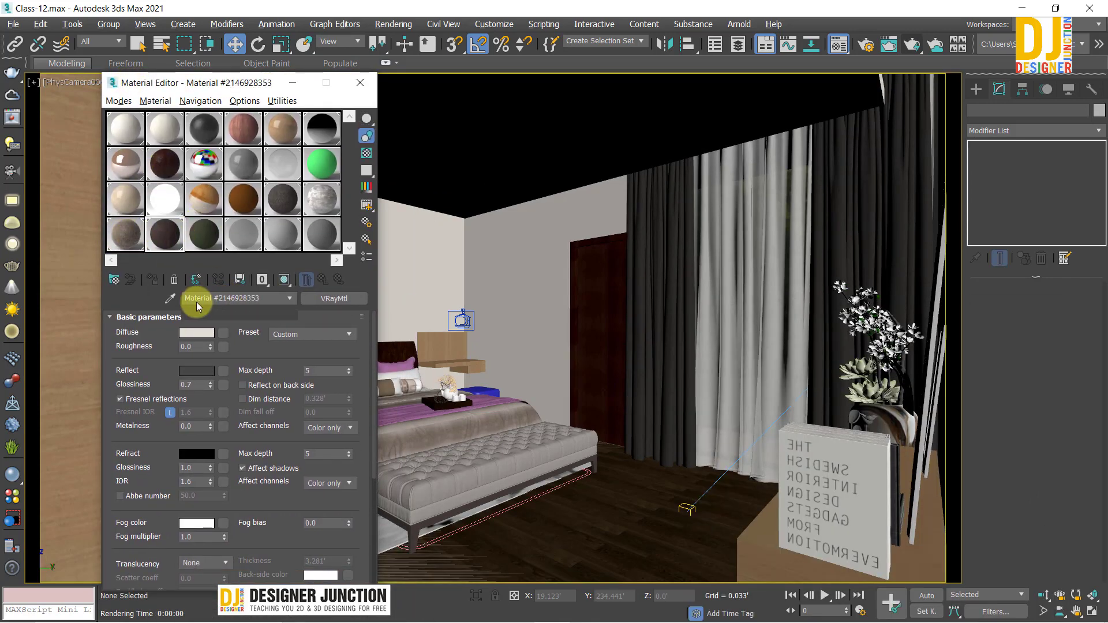
pyautogui.click(277, 249)
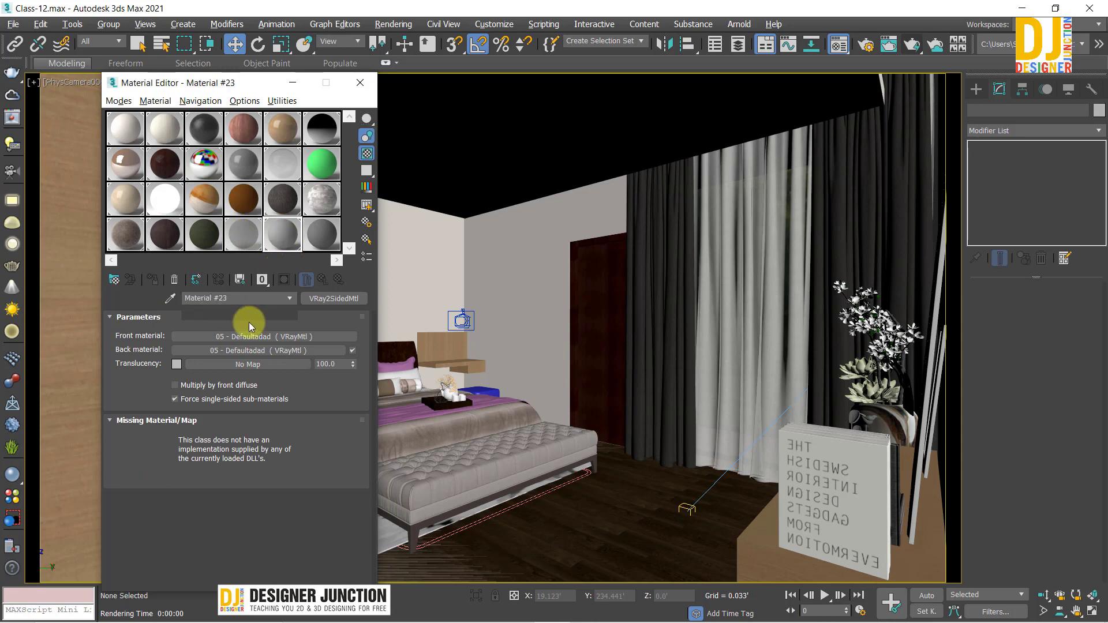
pyautogui.click(171, 298)
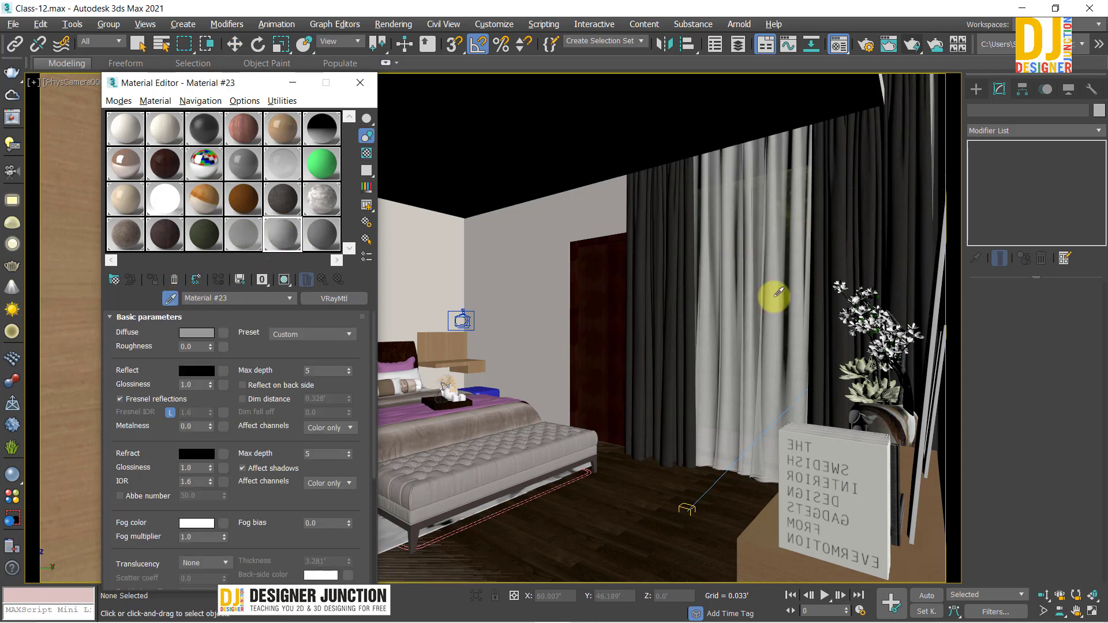
pyautogui.click(757, 272)
pyautogui.scroll(-5, 281, 388)
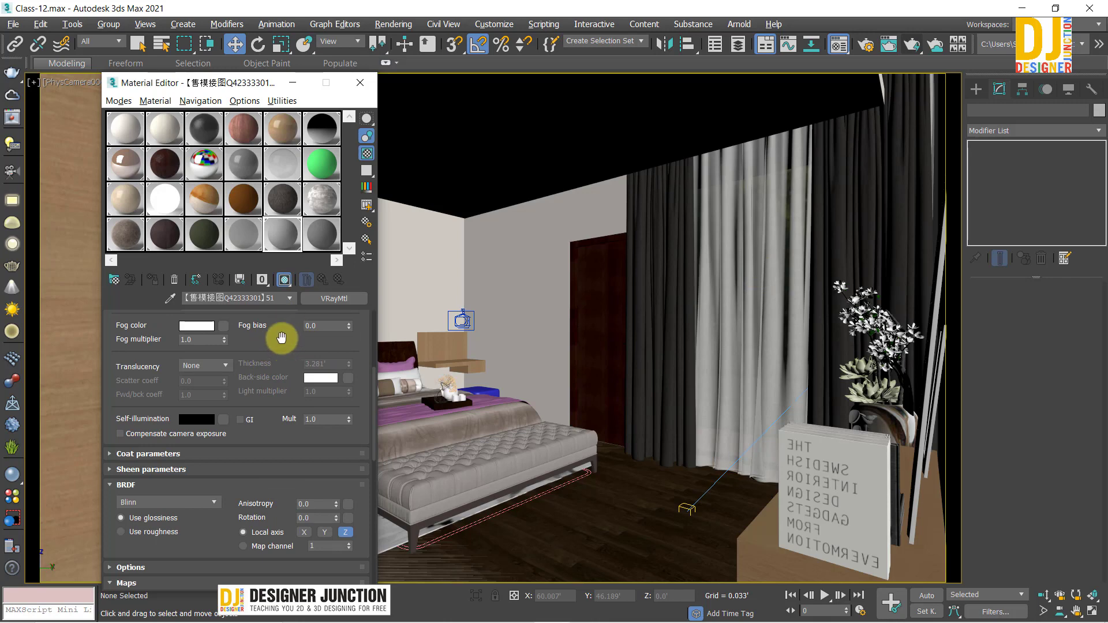
pyautogui.moveTo(280, 335); pyautogui.dragTo(284, 556)
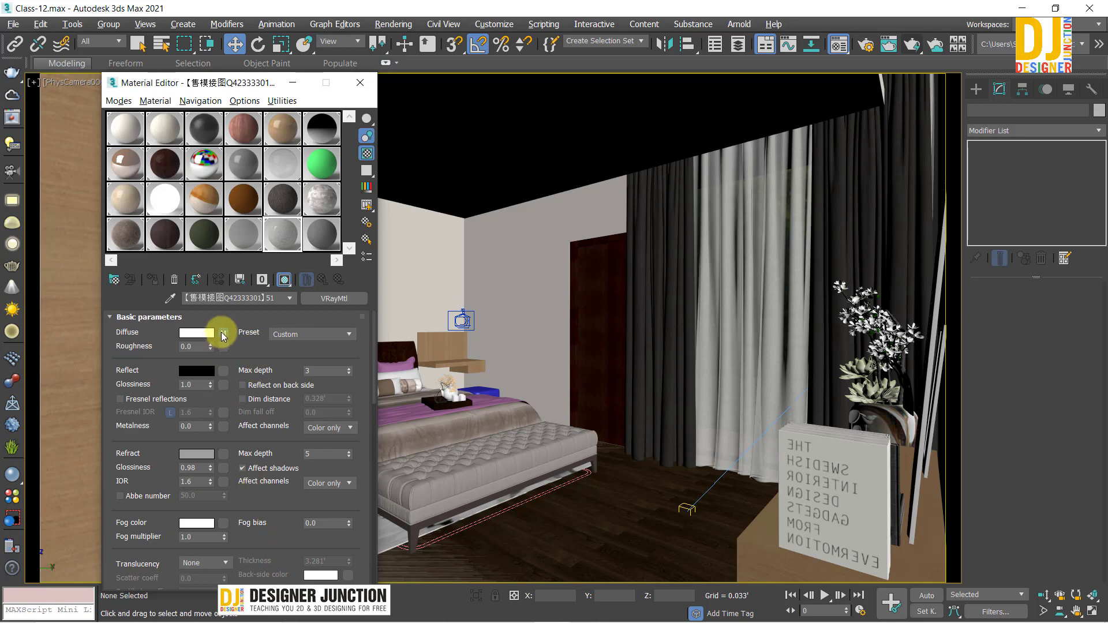
pyautogui.click(224, 333)
# Preview the curtain's diffuse bitmap, then make a first pass at lightening its refraction colour
pyautogui.click(312, 531)
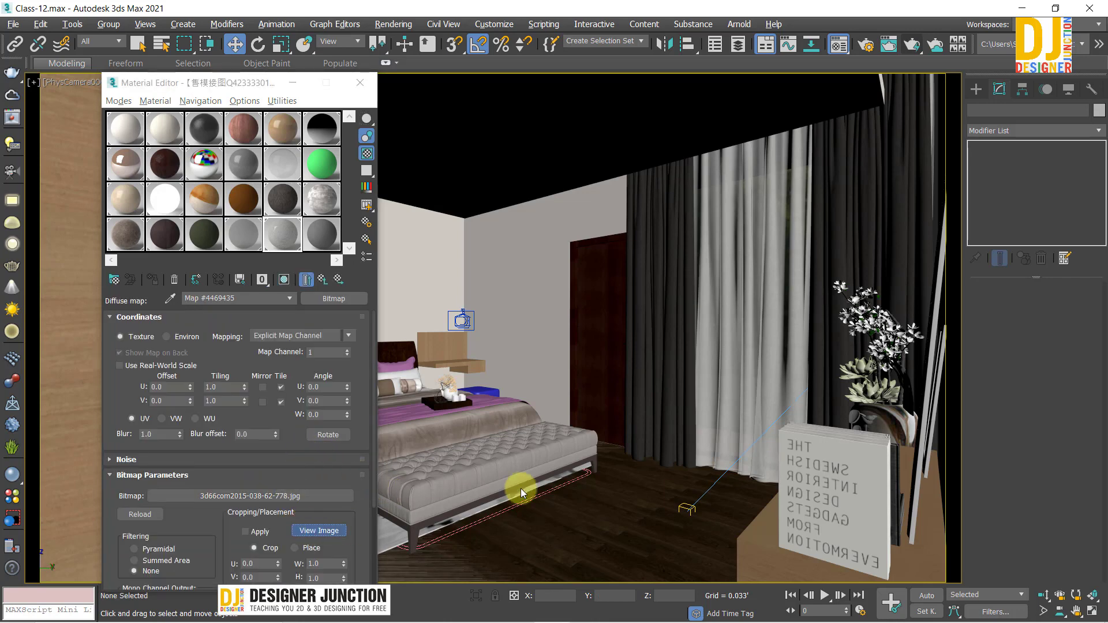
pyautogui.click(979, 37)
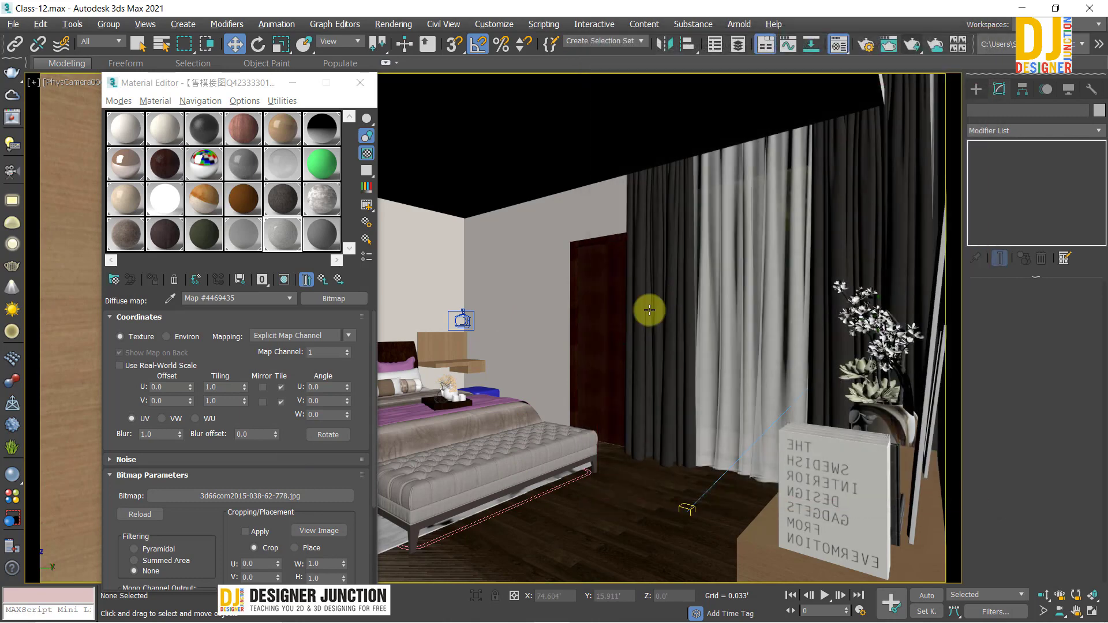
pyautogui.click(338, 282)
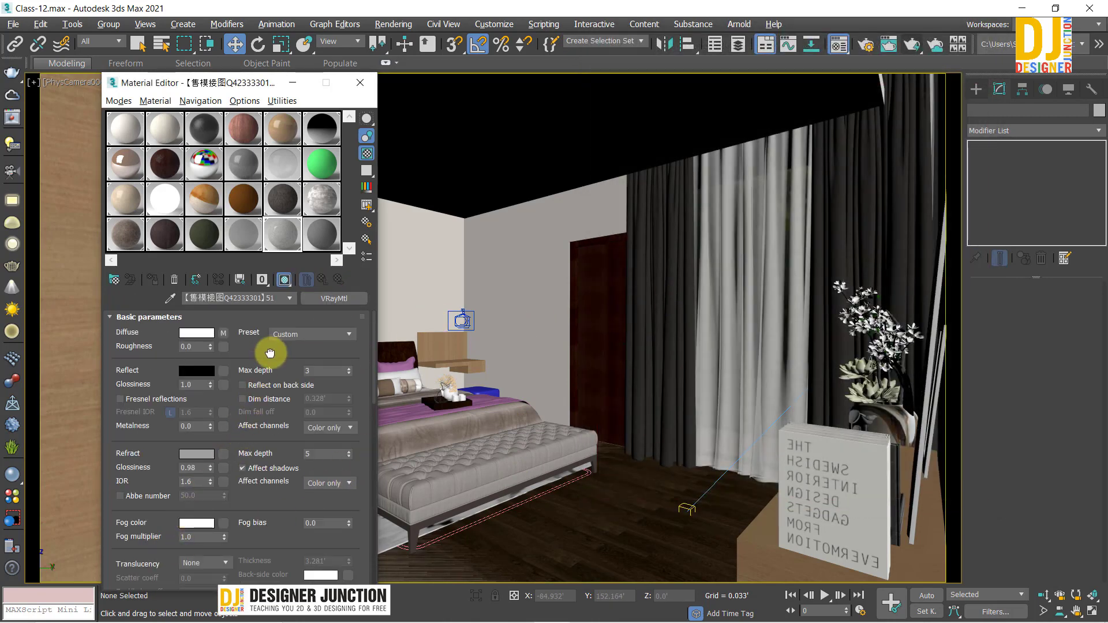
pyautogui.click(196, 455)
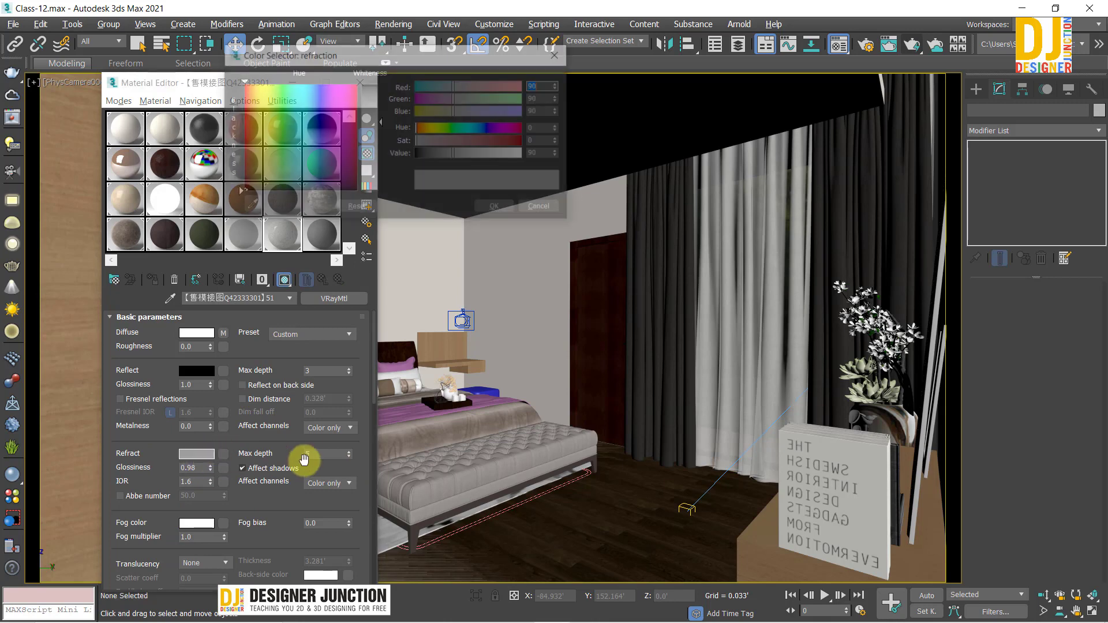
pyautogui.moveTo(381, 122); pyautogui.dragTo(376, 171)
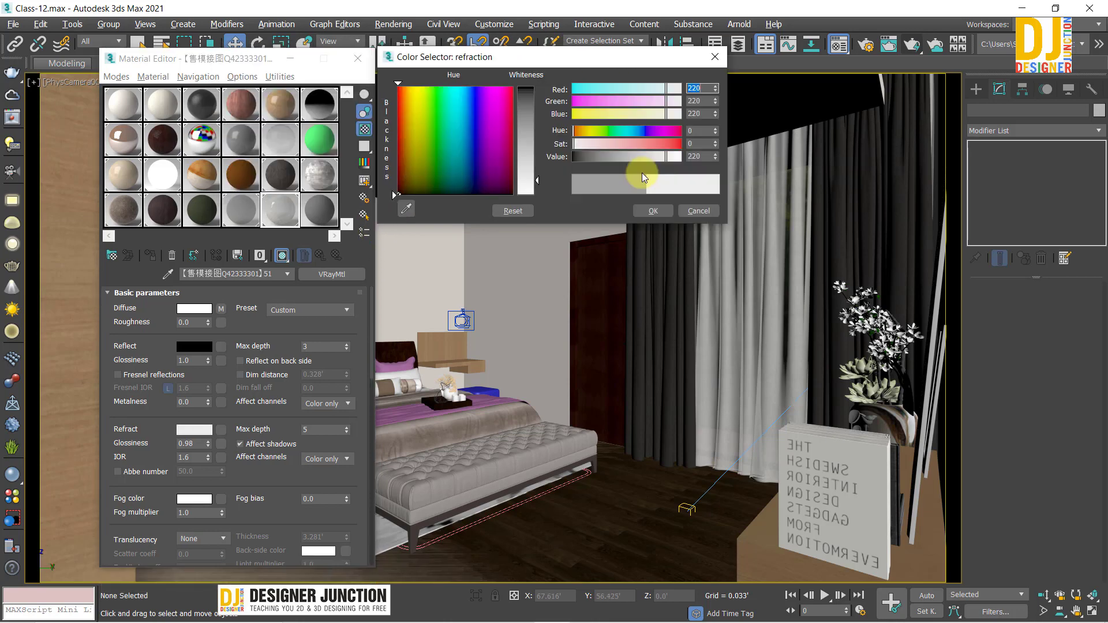
pyautogui.press('Return')
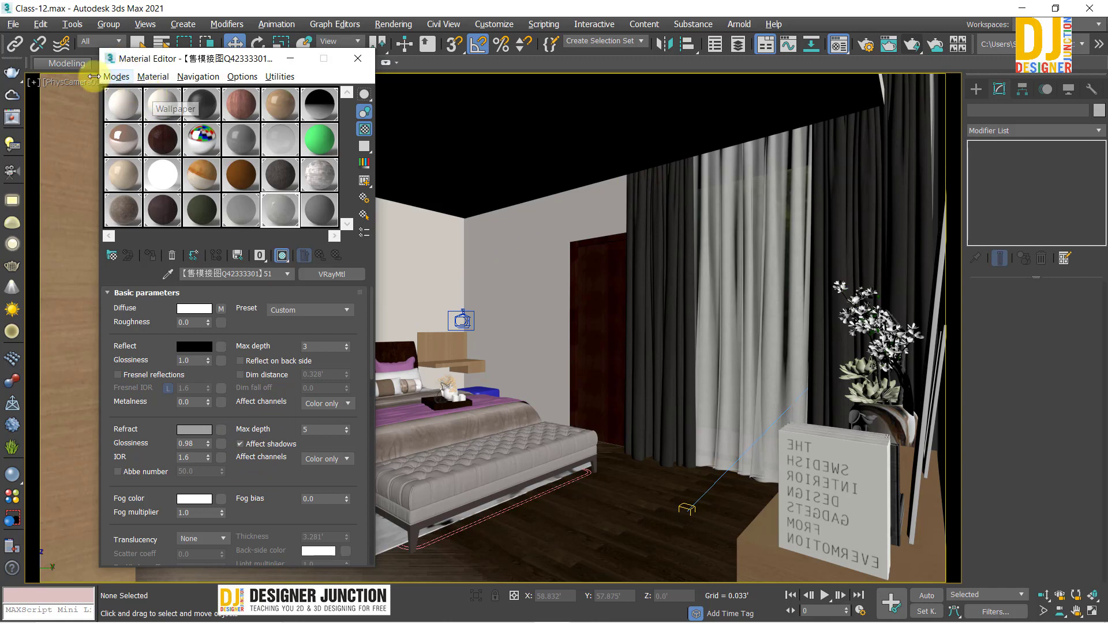
# Re-pick the curtain material, set its refraction grey Value to 124, then load the Wall material
pyautogui.moveTo(115, 59); pyautogui.dragTo(181, 67)
pyautogui.moveTo(259, 66); pyautogui.dragTo(250, 46)
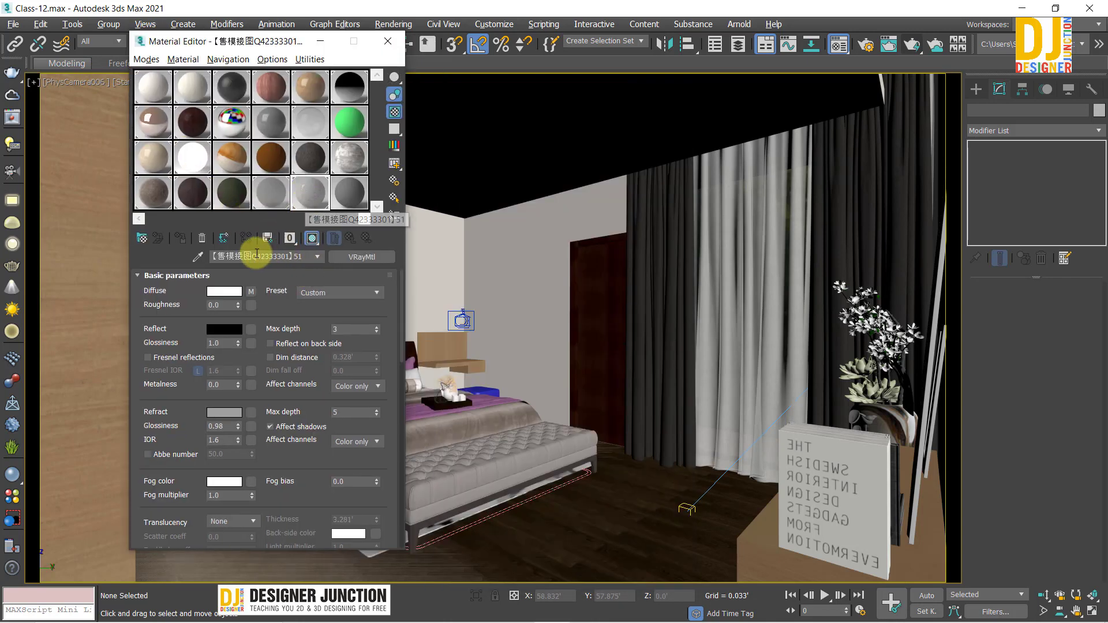
pyautogui.click(198, 257)
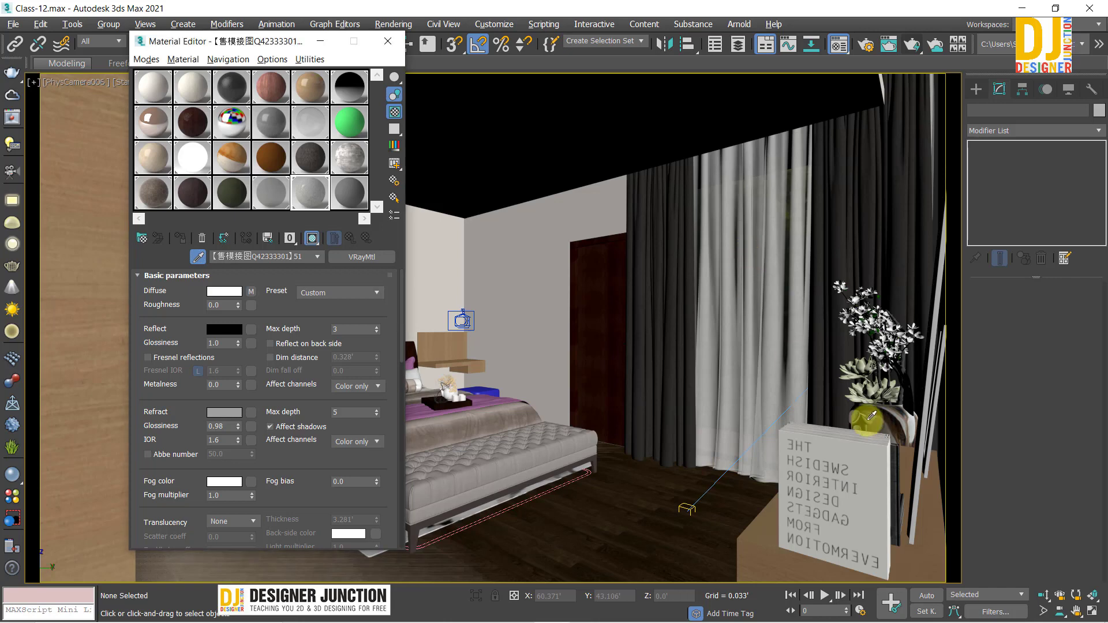
pyautogui.click(793, 390)
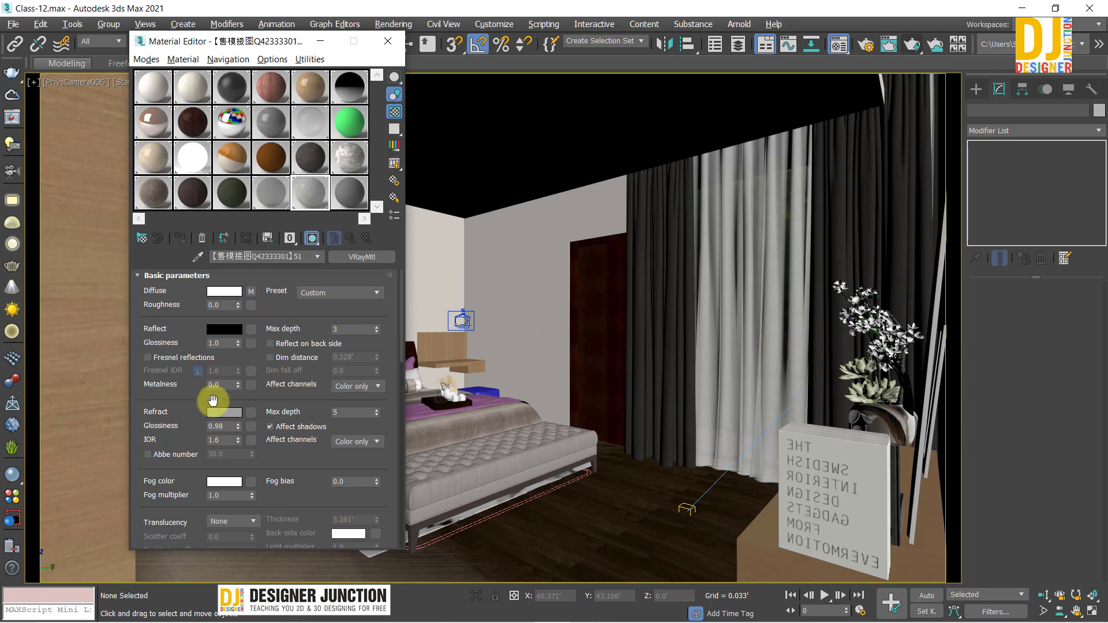
pyautogui.click(224, 412)
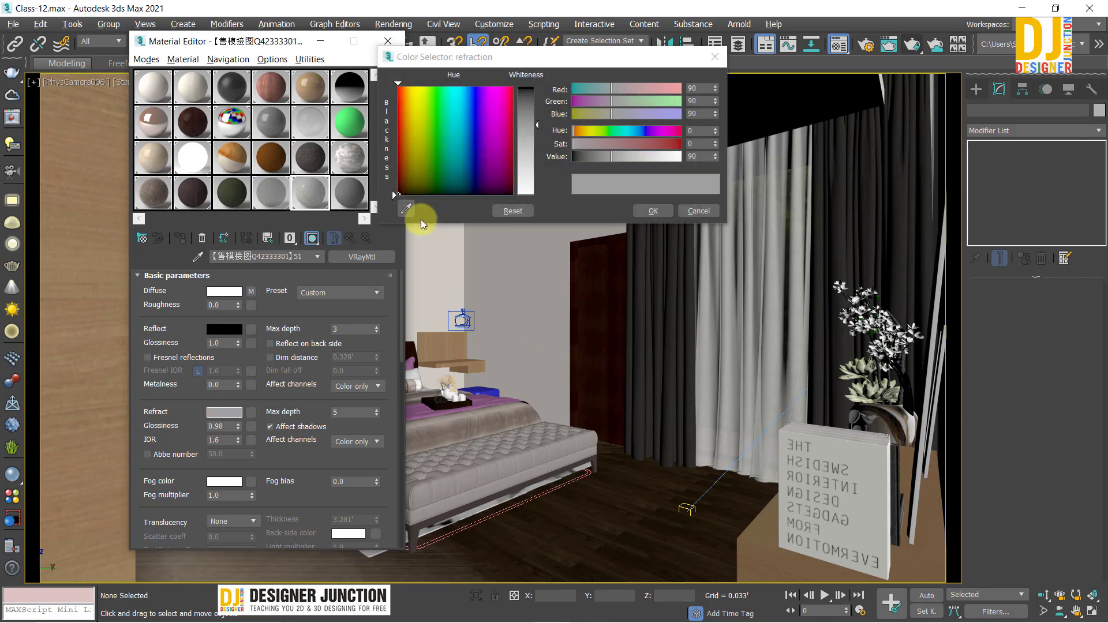
pyautogui.click(705, 156)
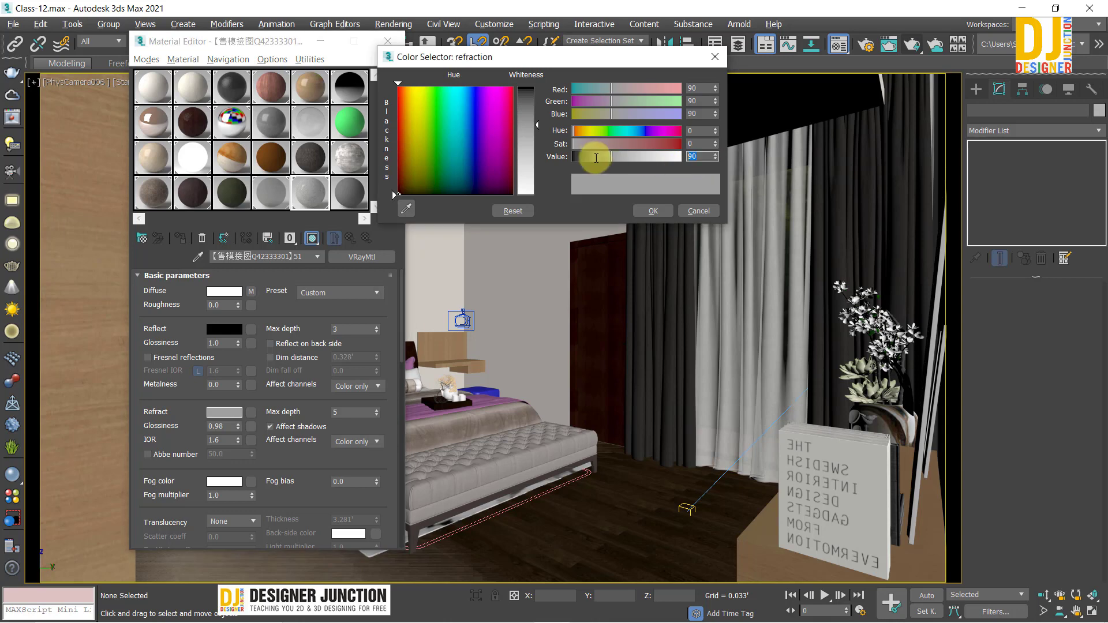
pyautogui.click(529, 139)
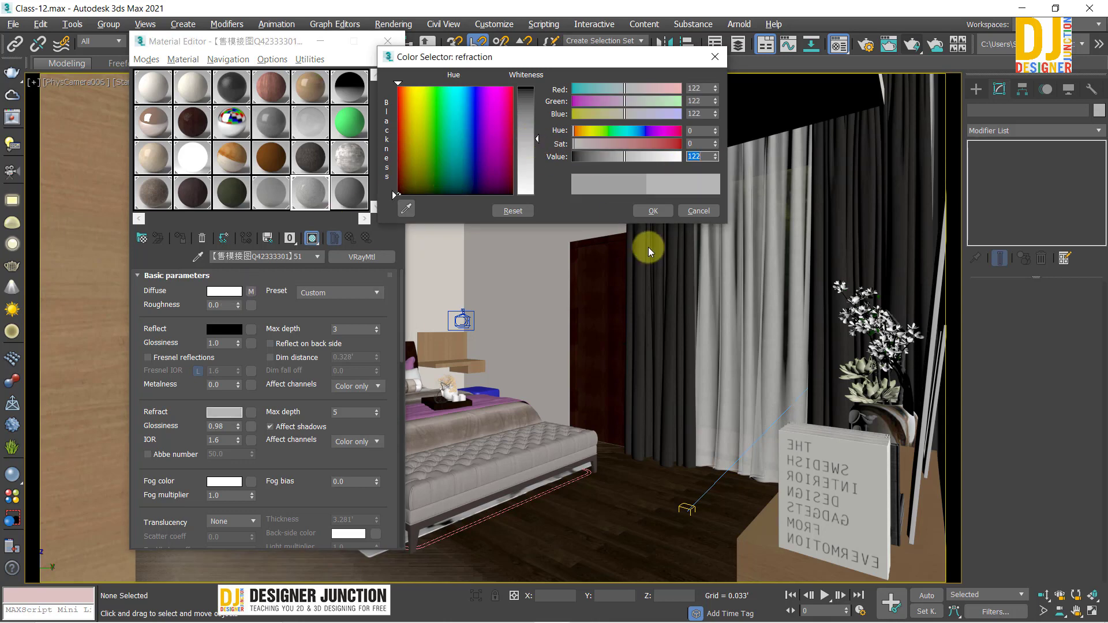
pyautogui.click(641, 208)
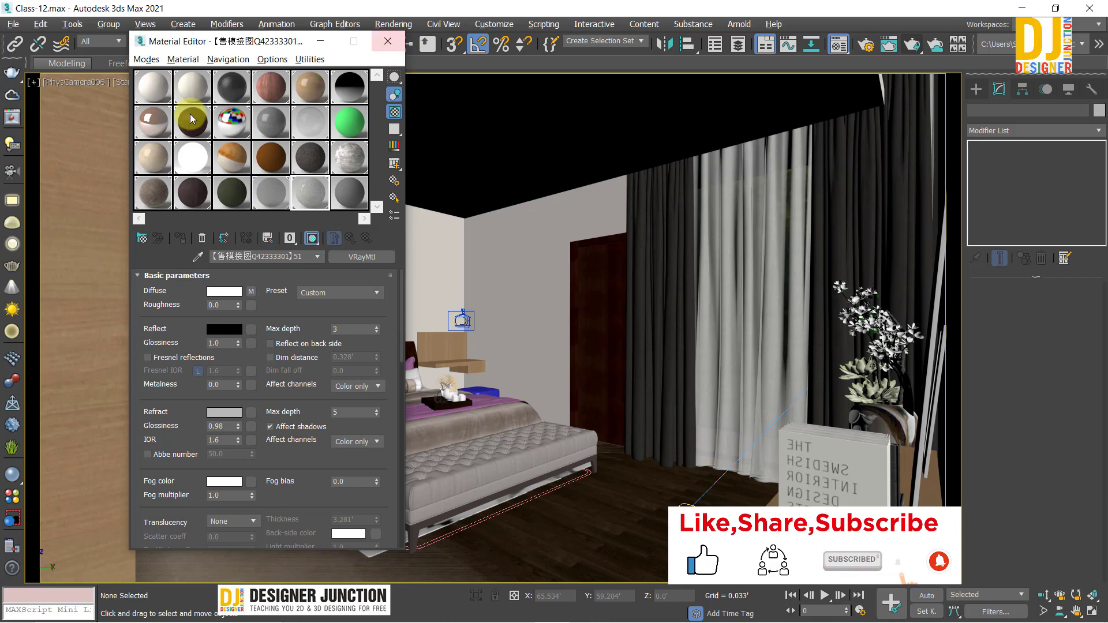
pyautogui.click(153, 86)
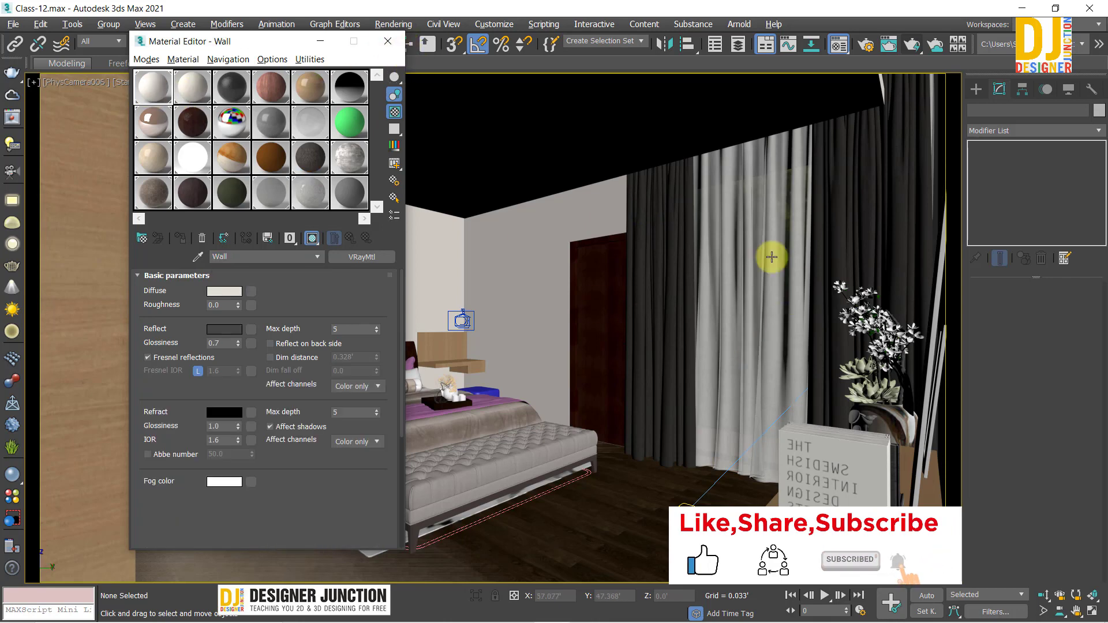
# Close the Material Editor and frame the bedroom floor plan in the maximized Top view
pyautogui.click(395, 44)
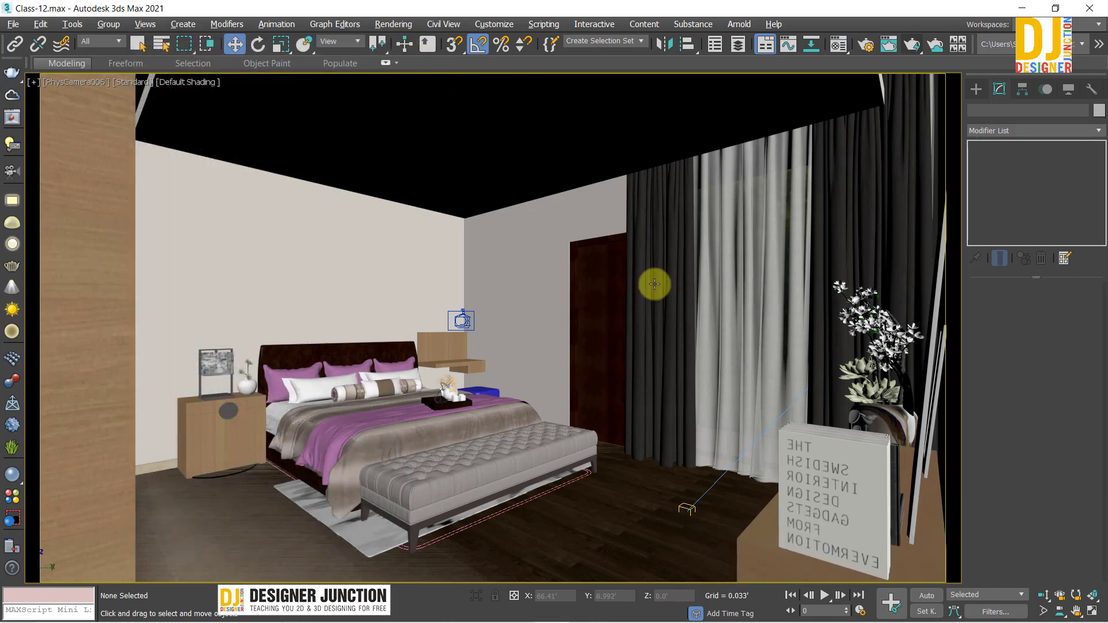
pyautogui.hotkey('alt', 'w')
pyautogui.click(319, 171)
pyautogui.hotkey('alt', 'w')
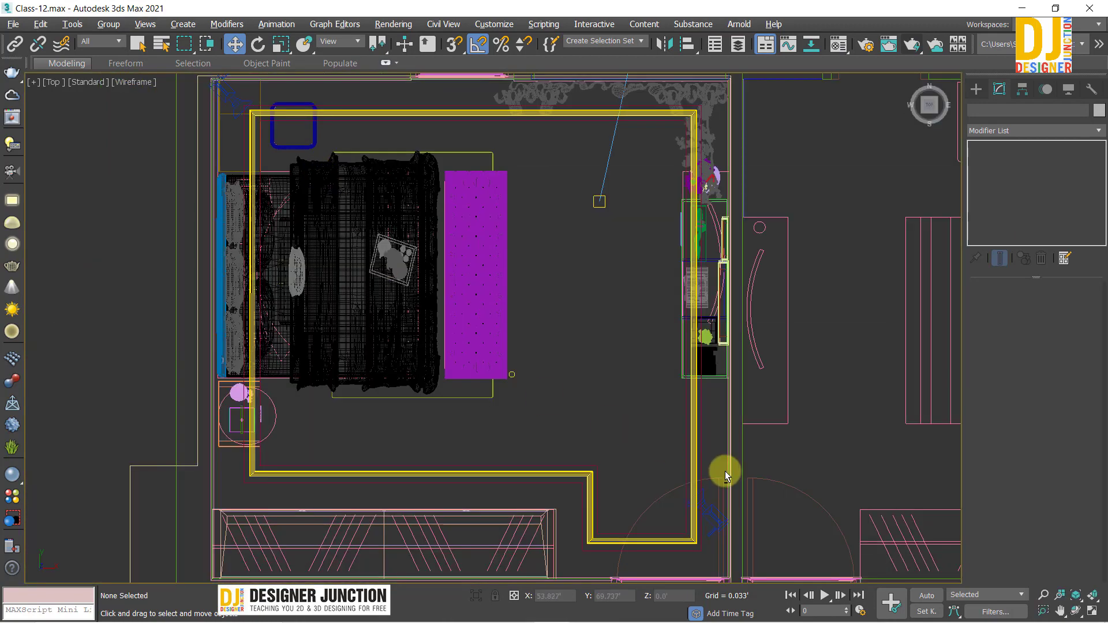
pyautogui.hotkey('alt', 'w')
pyautogui.hotkey('alt', 'w')
pyautogui.scroll(-5, 456, 251)
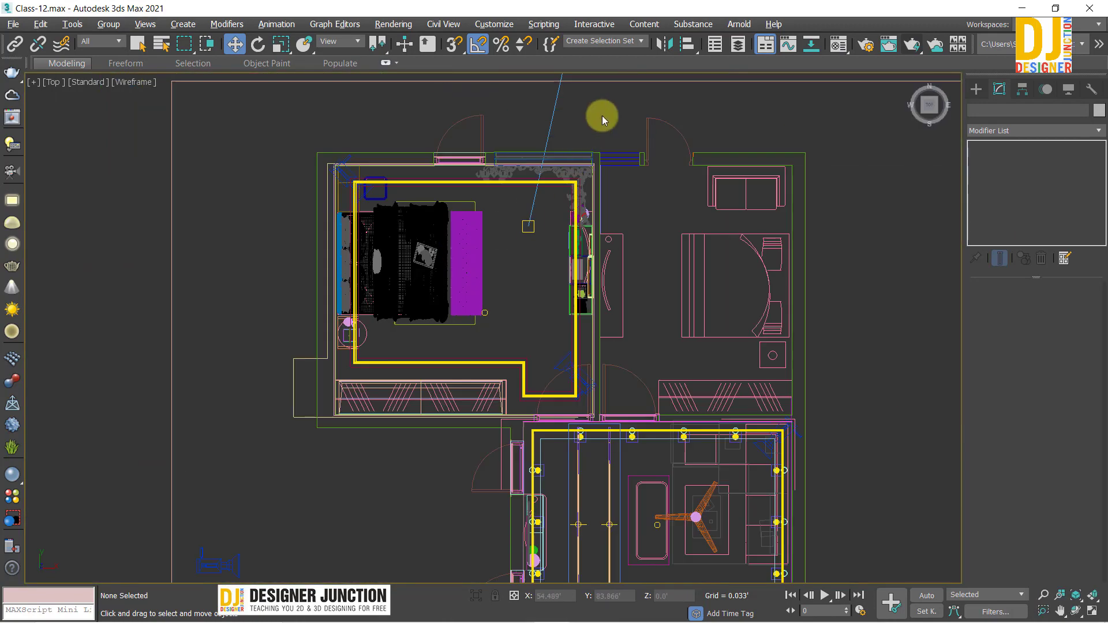
pyautogui.moveTo(600, 111)
pyautogui.mouseDown(button='middle')
pyautogui.moveTo(573, 376)
pyautogui.moveTo(588, 311)
pyautogui.mouseUp(button='middle')
pyautogui.hotkey('alt', 'w')
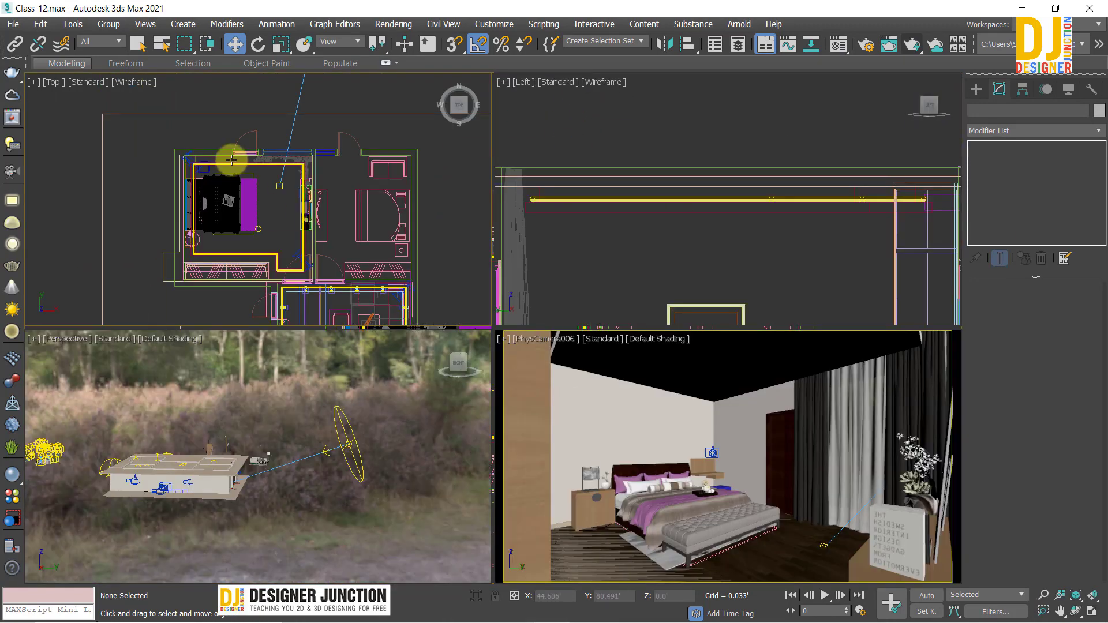
pyautogui.hotkey('alt', 'w')
pyautogui.scroll(4, 253, 193)
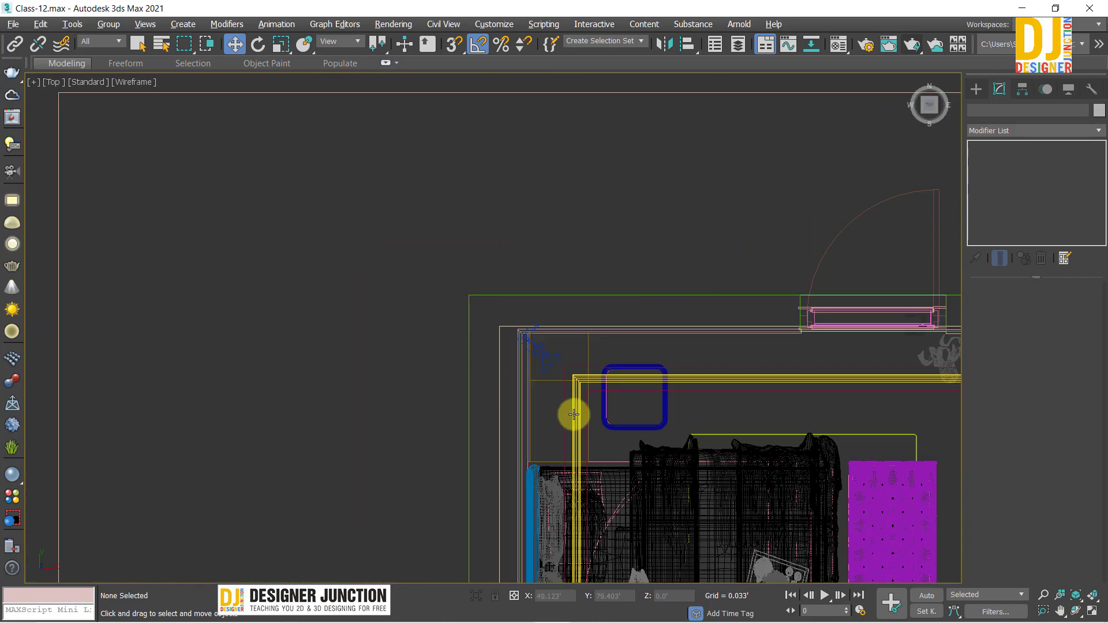
# Lower cove light VRayLight098's multiplier from 2.0 to 1.0, then V-Ray render the camera view
pyautogui.click(588, 377)
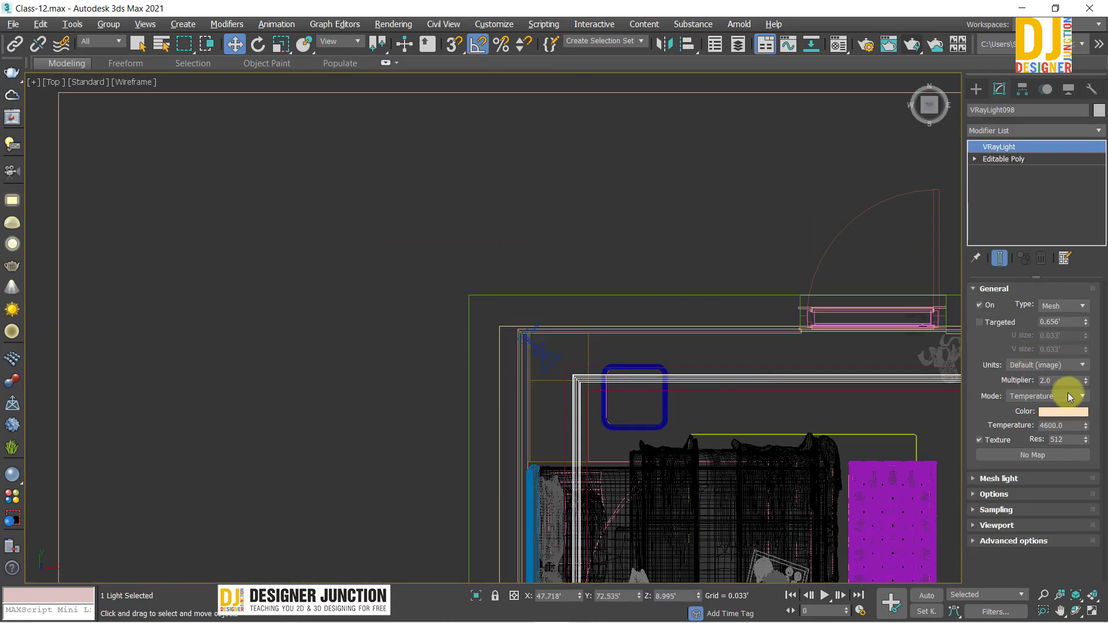
pyautogui.doubleClick(1060, 380)
pyautogui.click(501, 136)
pyautogui.press('c')
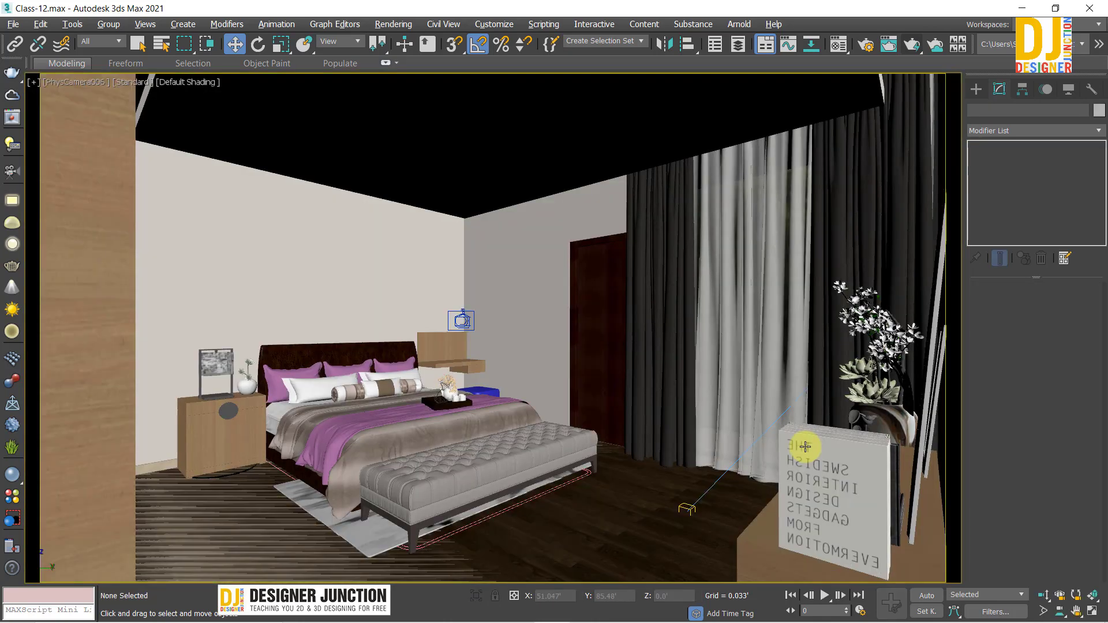
pyautogui.hotkey('shift', 'q')
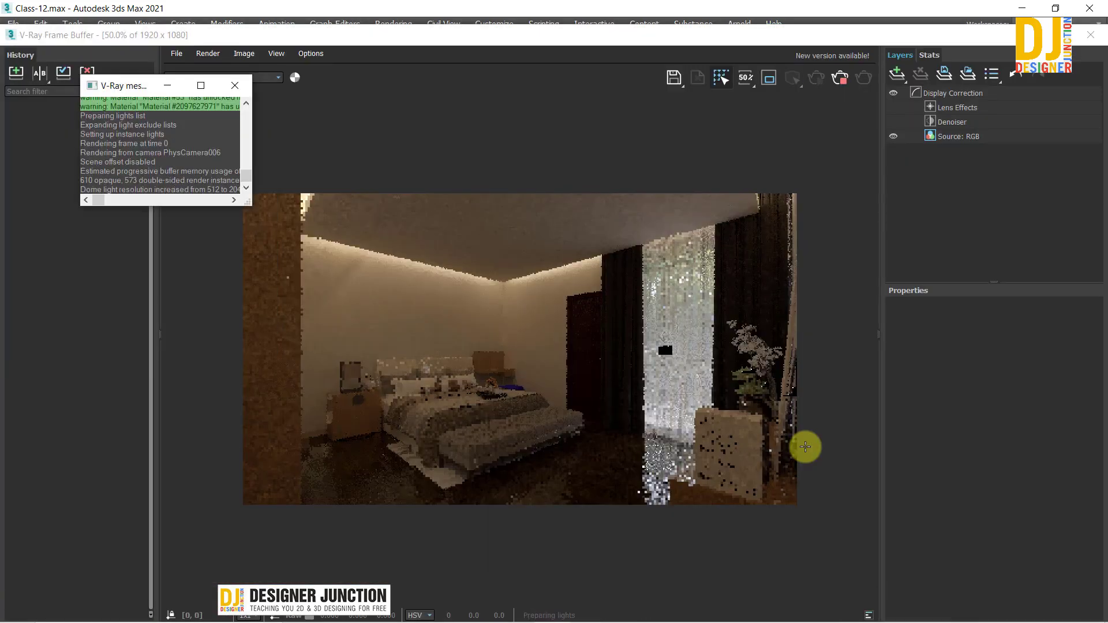
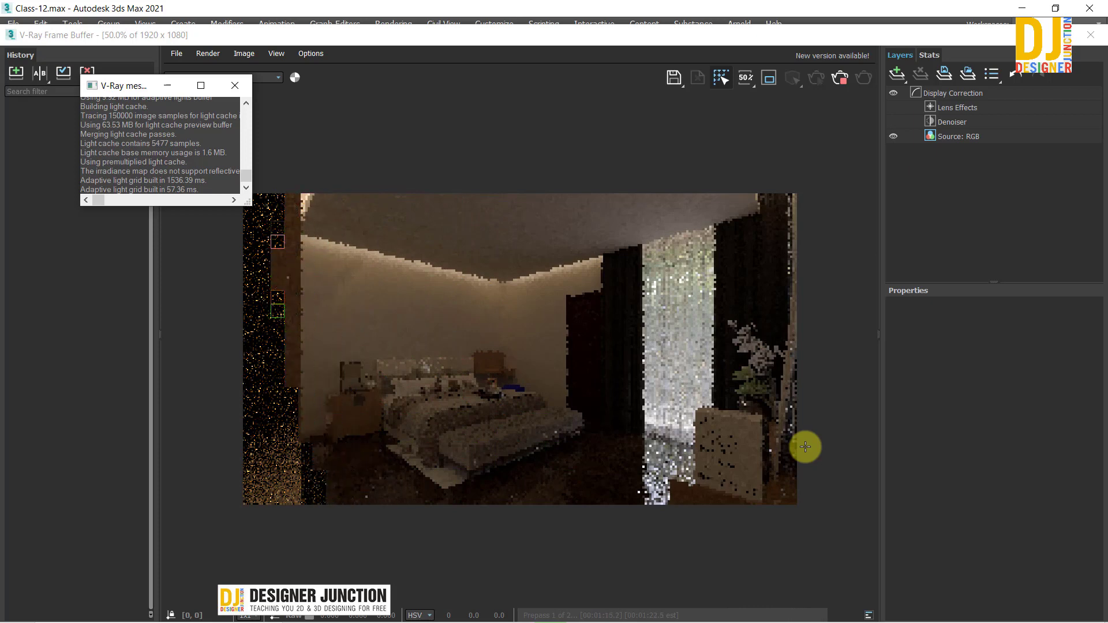
# Dismiss the V-Ray log, then zoom and pan across the bedroom test render
pyautogui.click(709, 404)
pyautogui.scroll(2, 710, 403)
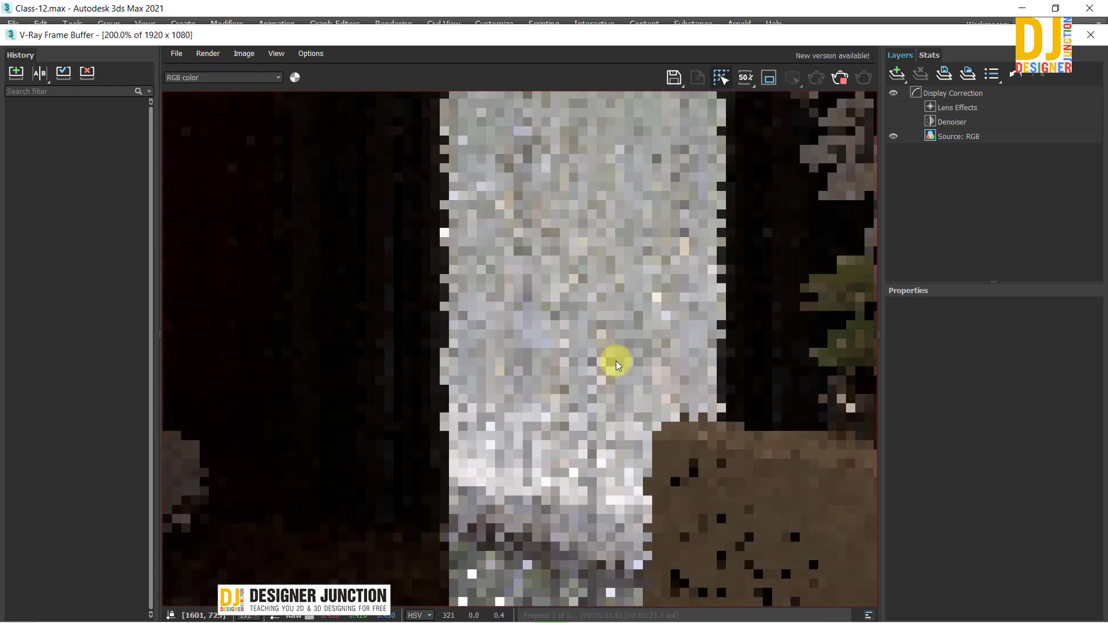
pyautogui.scroll(-1, 615, 361)
pyautogui.scroll(-1, 544, 349)
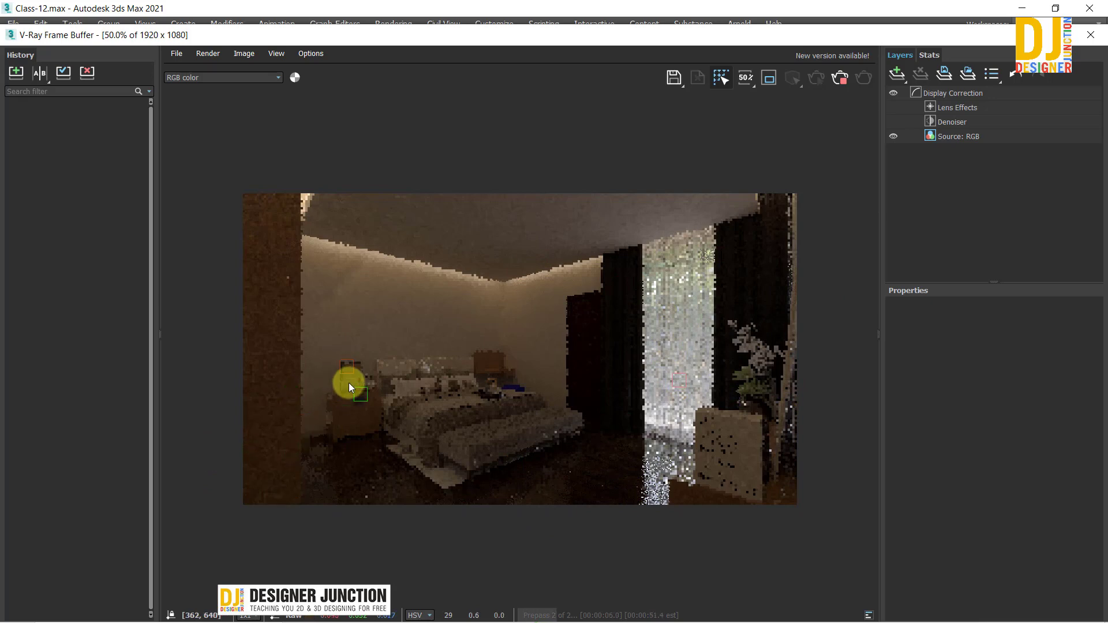
pyautogui.scroll(1, 388, 409)
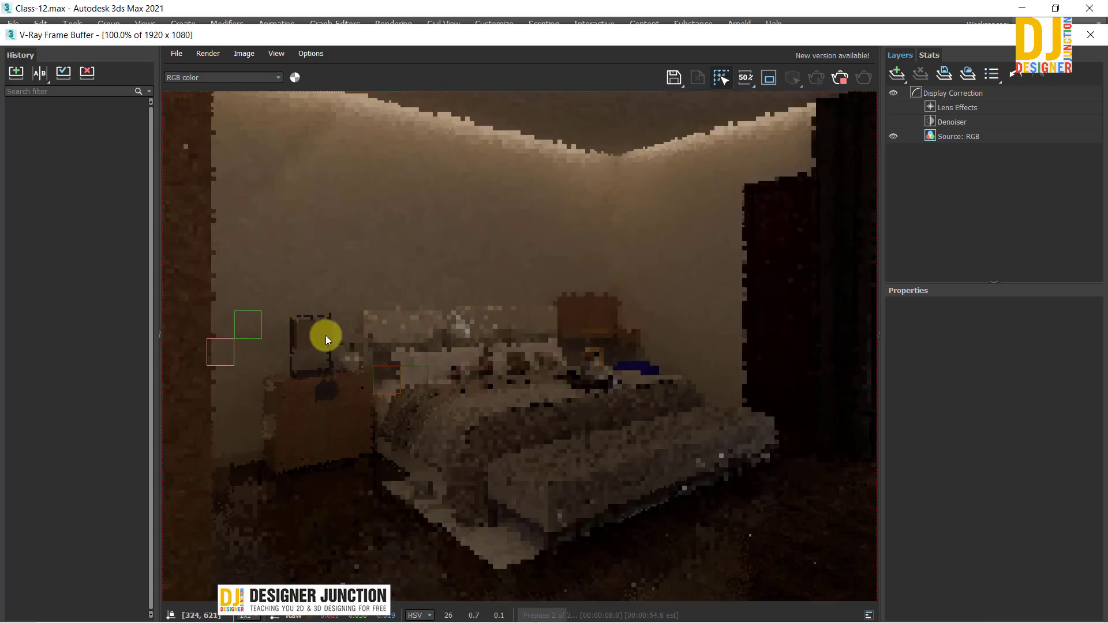
pyautogui.moveTo(230, 451)
pyautogui.mouseDown(button='middle')
pyautogui.moveTo(449, 319)
pyautogui.moveTo(345, 313)
pyautogui.mouseUp(button='middle')
# Zoom in and out to inspect render details, then close the V-Ray Frame Buffer
pyautogui.scroll(-1, 344, 313)
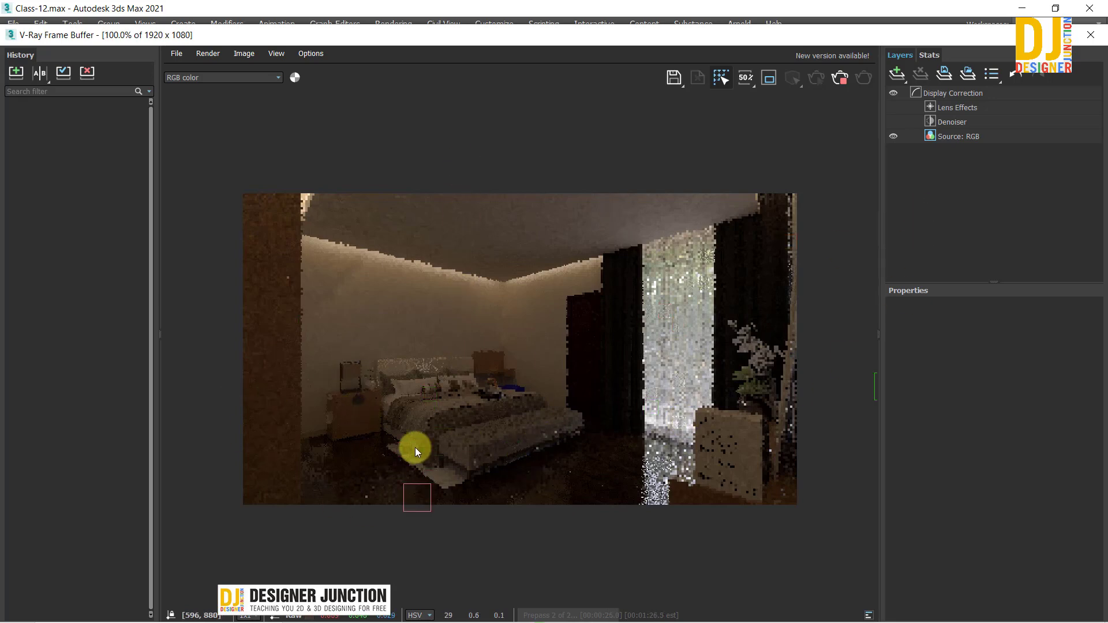
pyautogui.scroll(1, 414, 448)
pyautogui.scroll(-1, 311, 334)
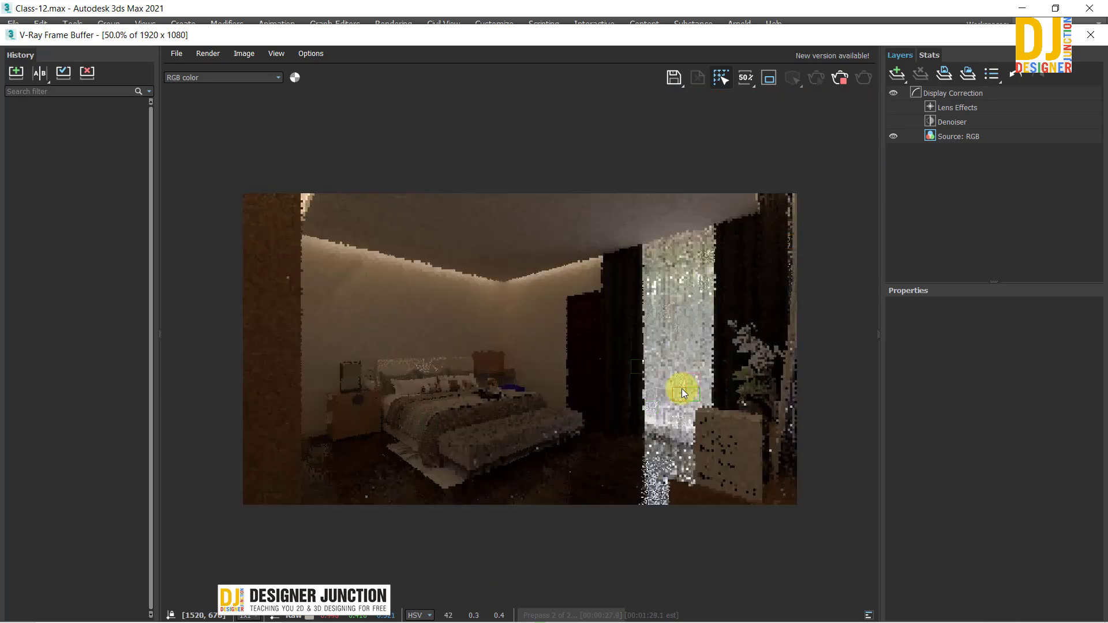
pyautogui.scroll(1, 681, 389)
pyautogui.scroll(1, 474, 344)
pyautogui.scroll(-1, 549, 480)
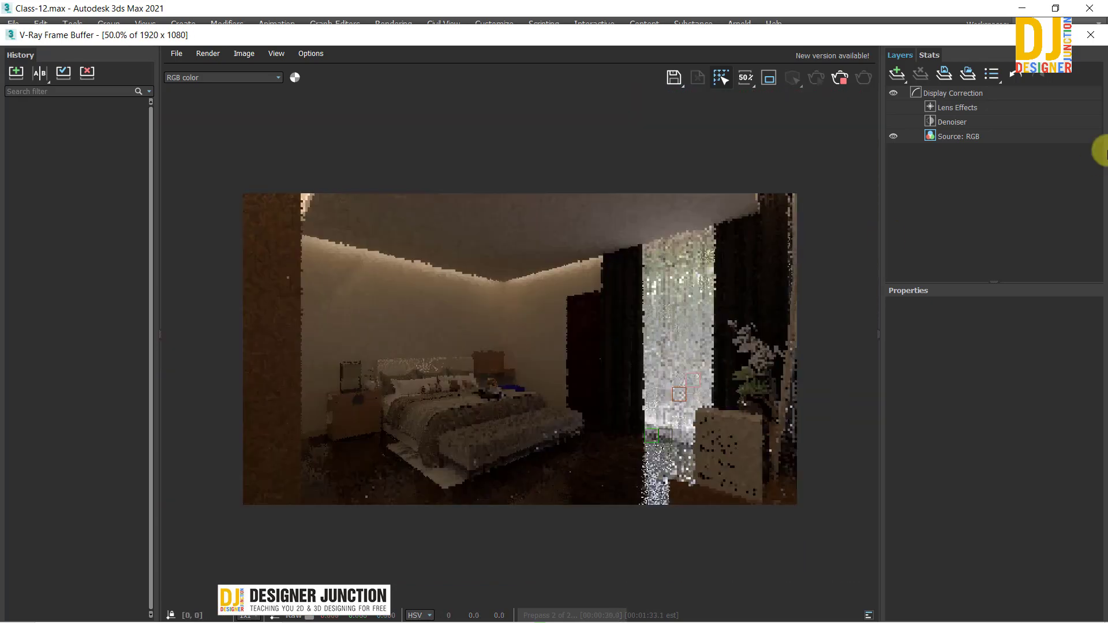
pyautogui.click(1091, 35)
# Close the render log and select VRaySun001 with the camera view maximized
pyautogui.click(234, 86)
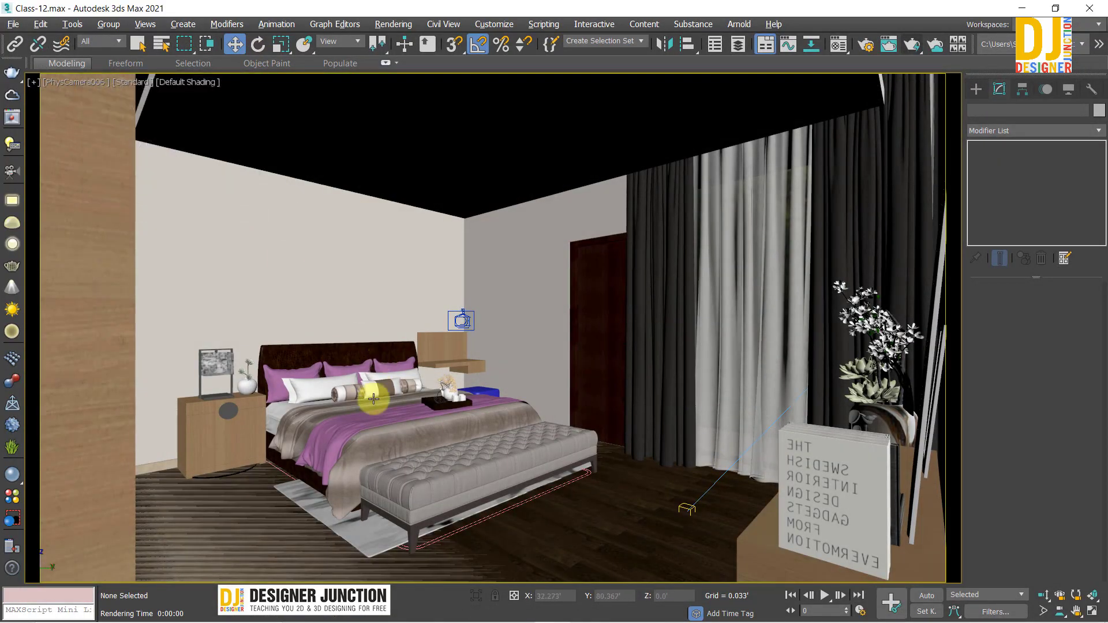
pyautogui.hotkey('alt', 'w')
pyautogui.click(386, 438)
pyautogui.hotkey('alt', 'w')
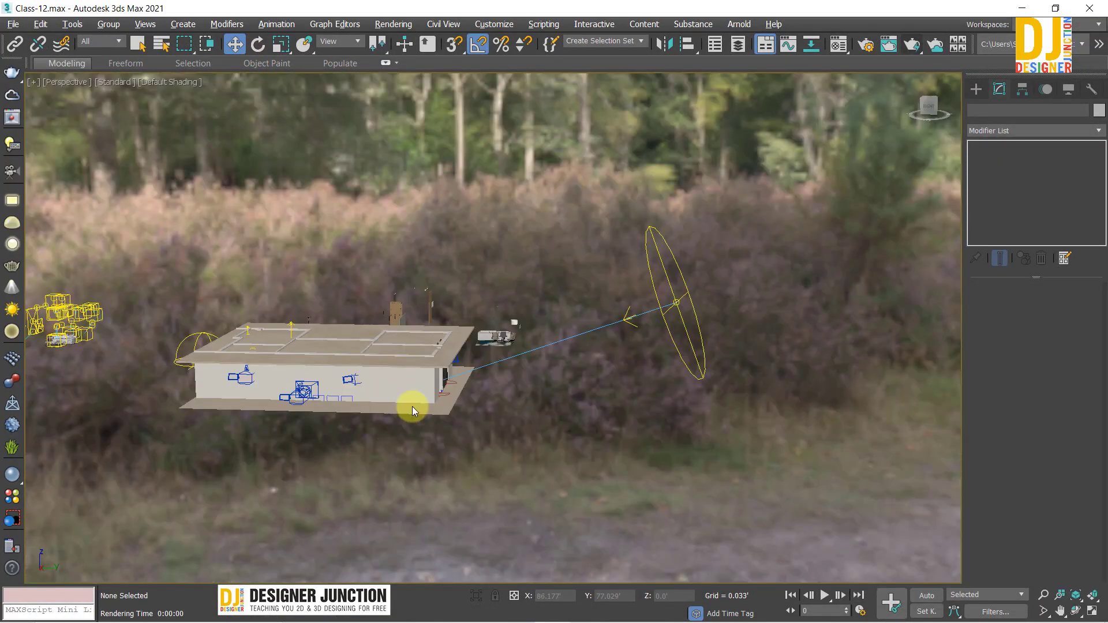
pyautogui.click(368, 356)
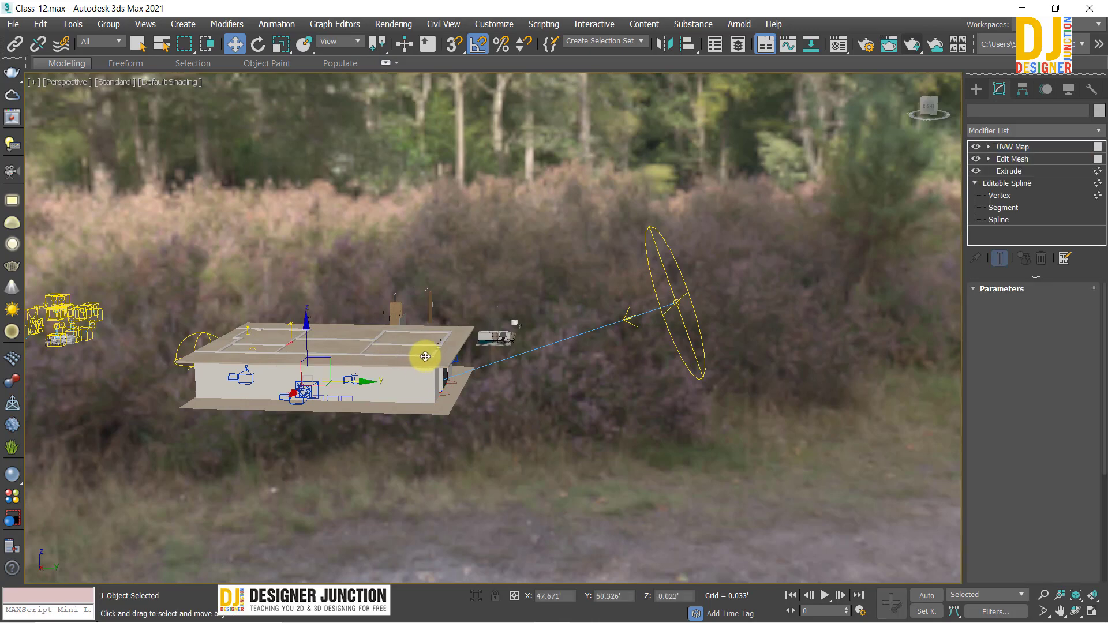
pyautogui.rightClick(416, 351)
pyautogui.click(758, 408)
pyautogui.click(680, 334)
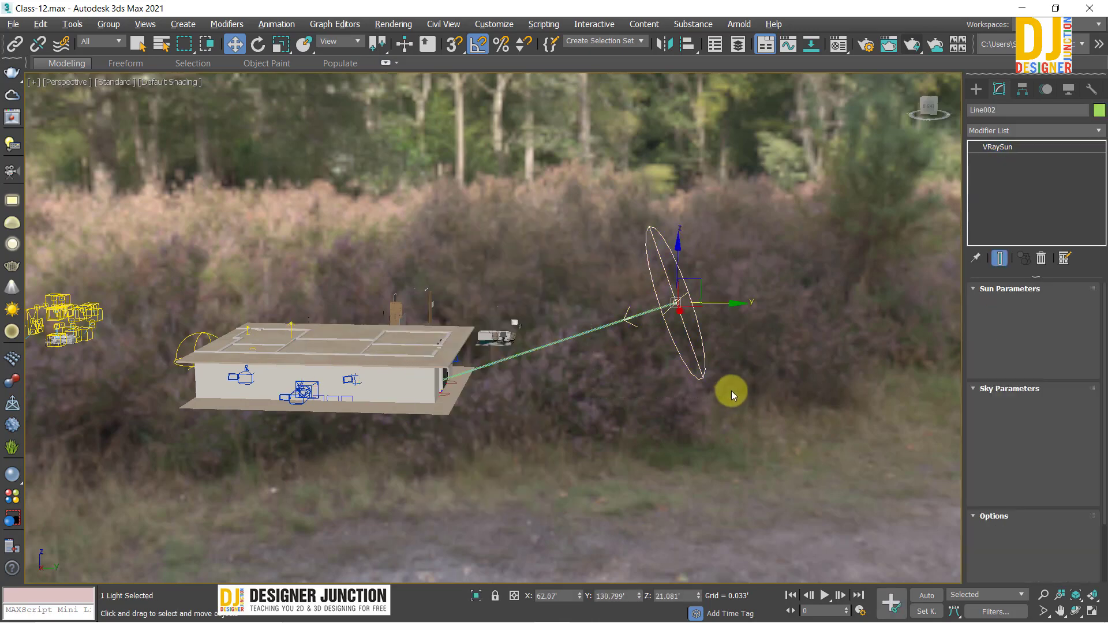
pyautogui.hotkey('alt', 'w')
pyautogui.rightClick(819, 460)
pyautogui.hotkey('alt', 'w')
# Set the sun's intensity multiplier to 0.1, render the camera view, and close the result
pyautogui.click(1064, 330)
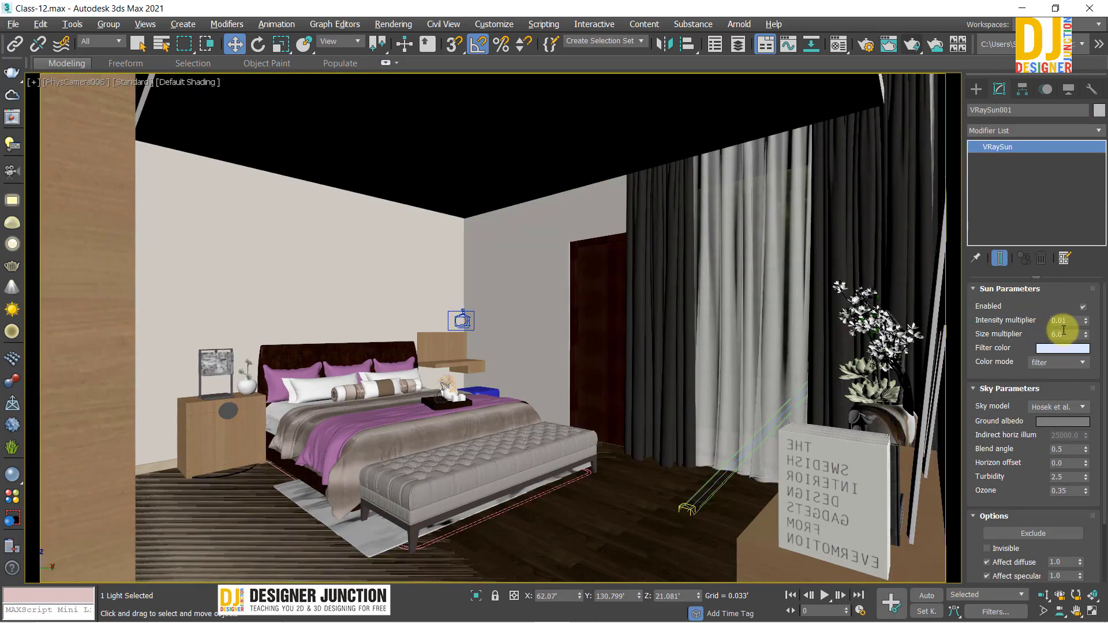
pyautogui.write('.')
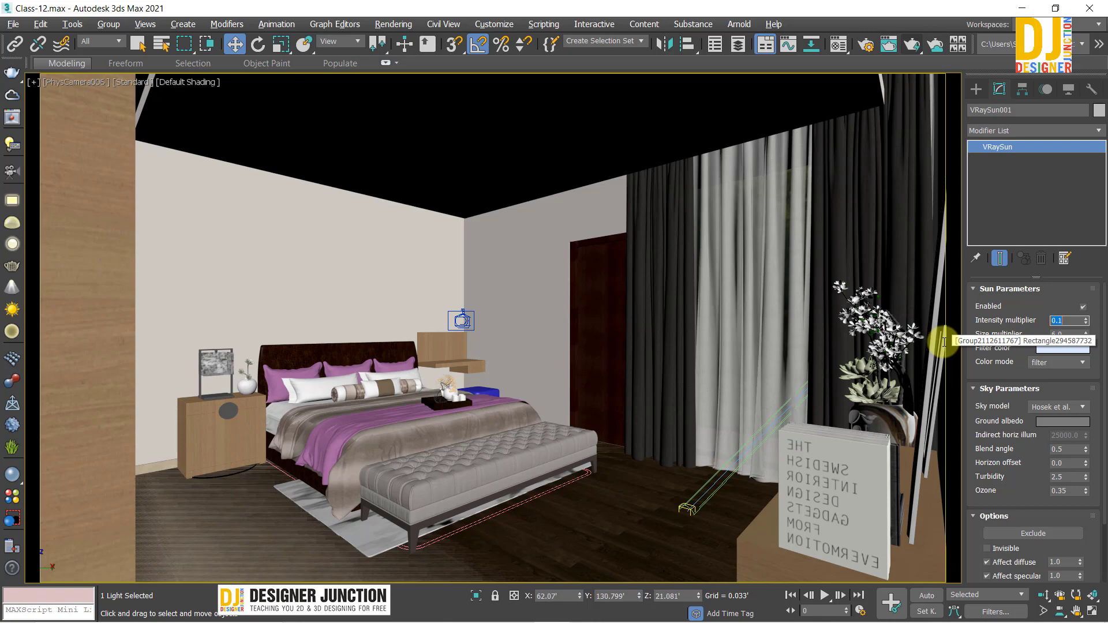
pyautogui.click(910, 44)
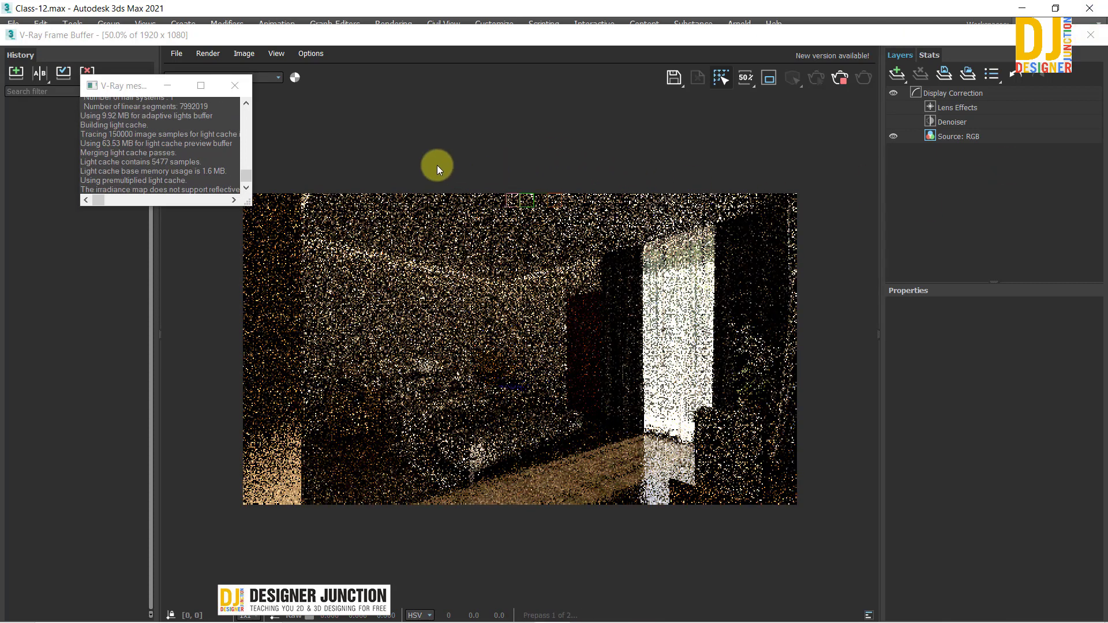
pyautogui.click(235, 86)
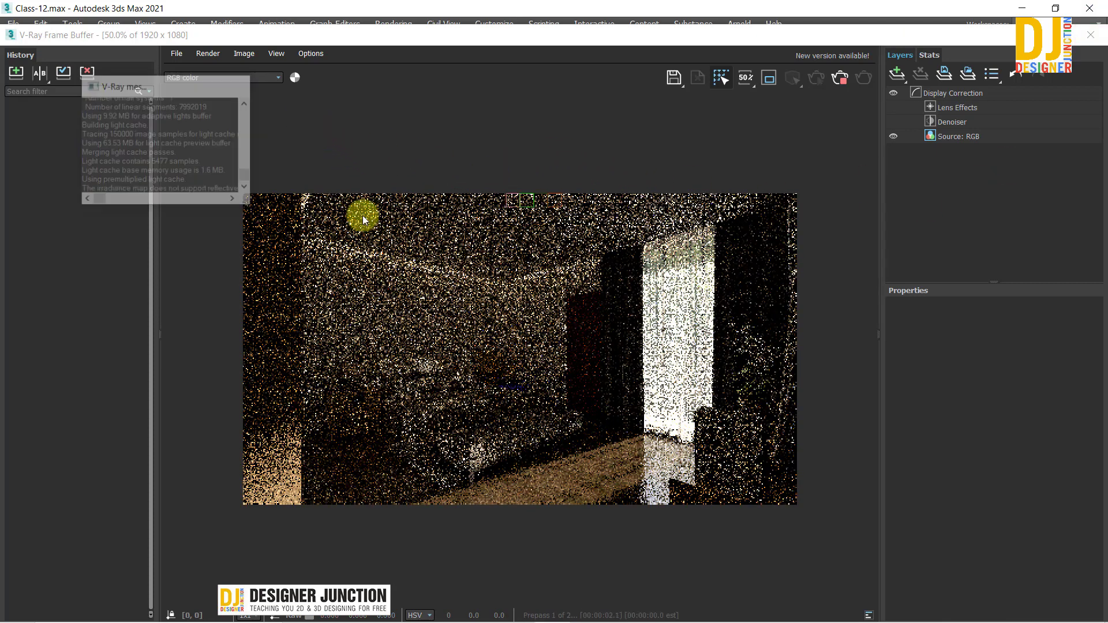
pyautogui.click(1090, 35)
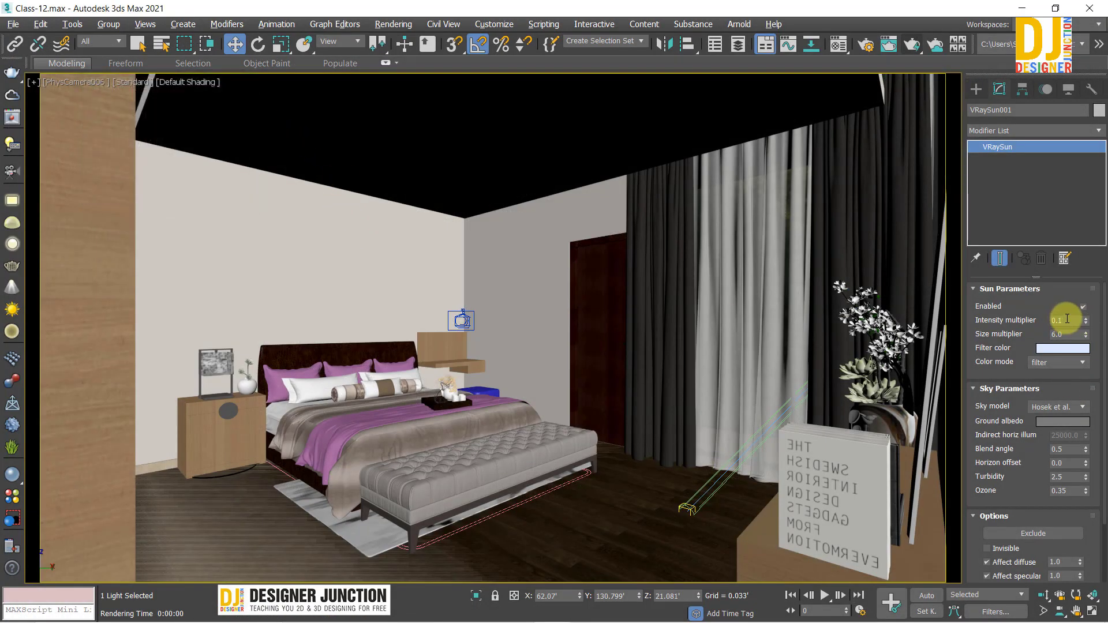
# Change the VRaySun intensity multiplier to 0.03, render the camera view, and close the render windows
pyautogui.doubleClick(1066, 318)
pyautogui.write('0.03')
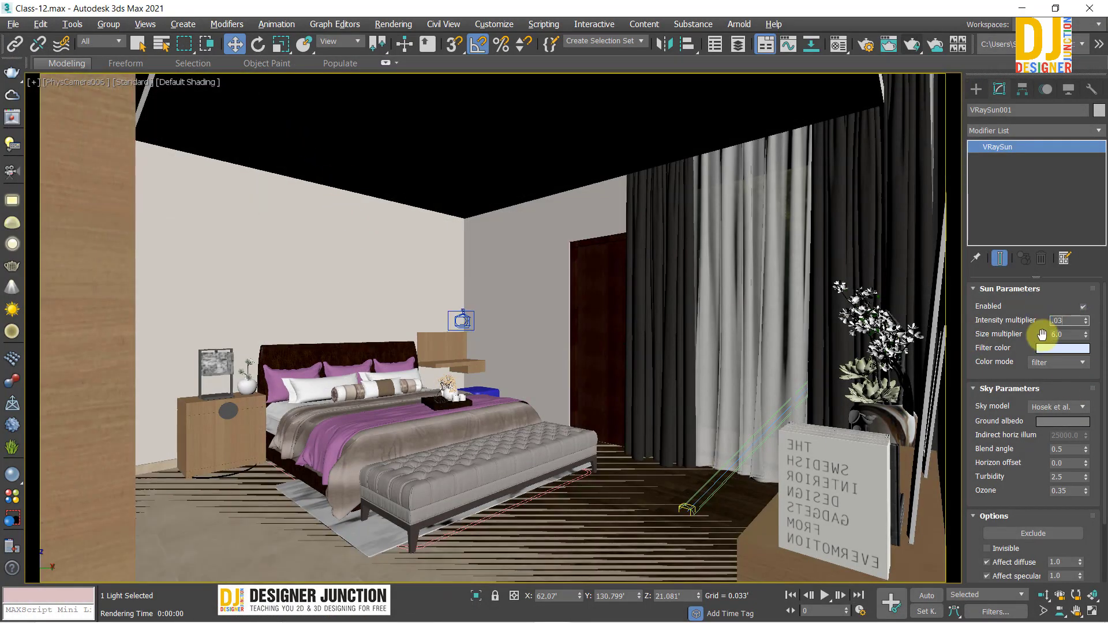
pyautogui.press('Return')
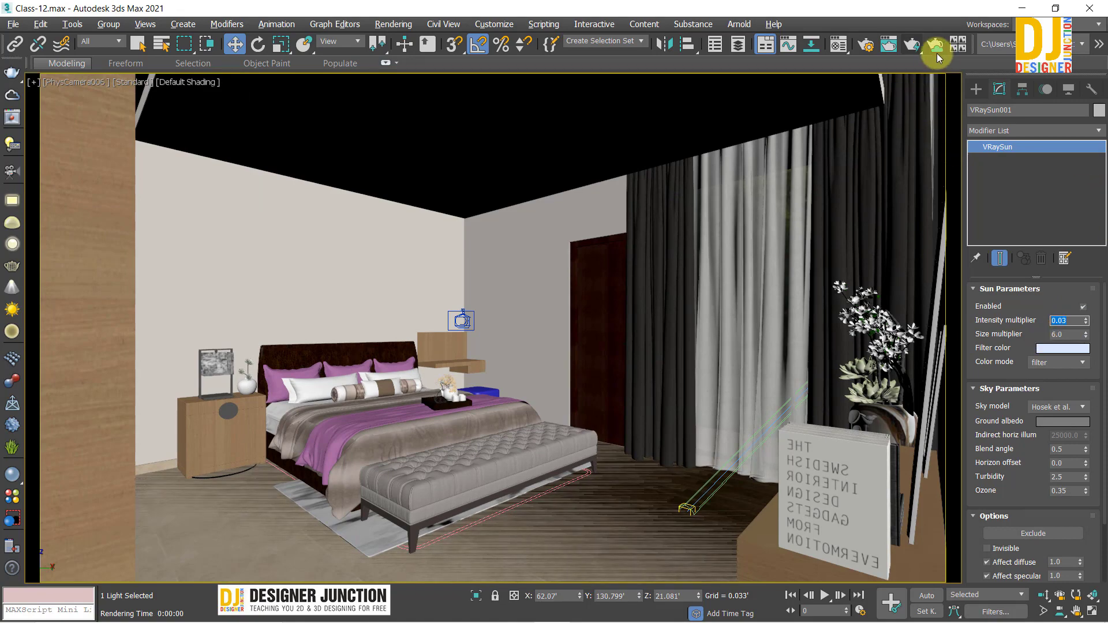
pyautogui.click(912, 45)
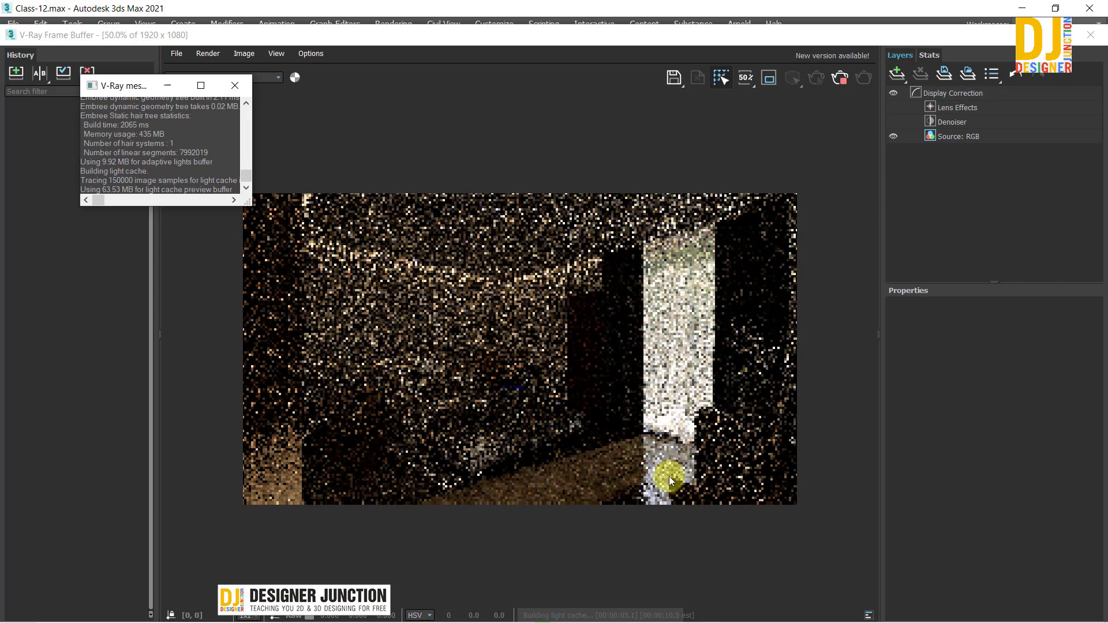
pyautogui.click(1090, 34)
pyautogui.click(234, 87)
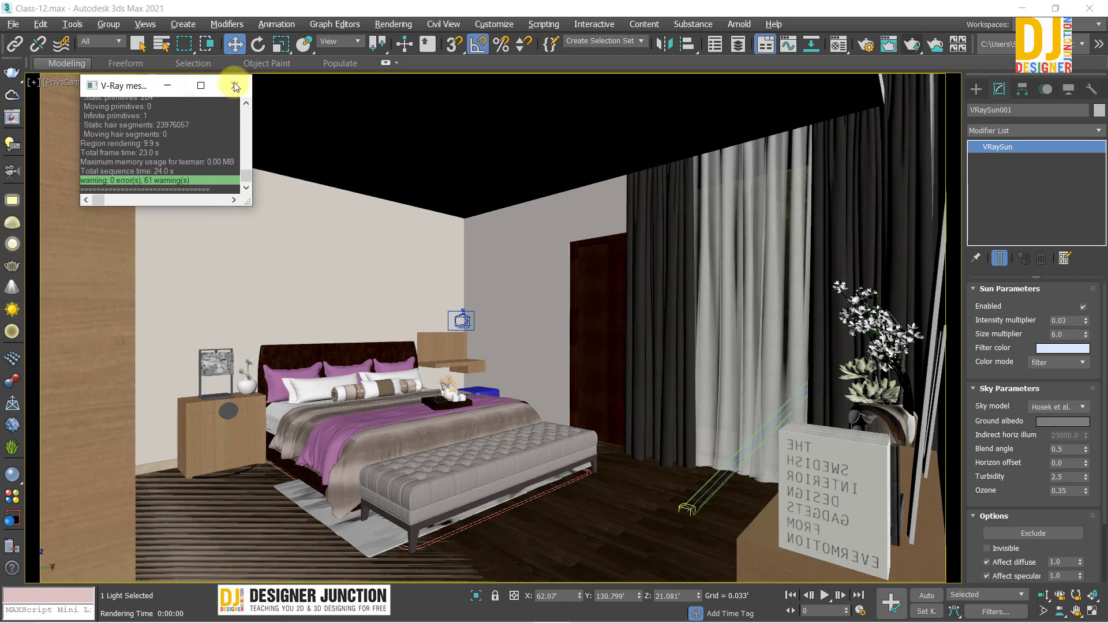
pyautogui.click(235, 87)
# Maximize the Top view, drag the V-Ray sun, and pan and zoom across the plan
pyautogui.hotkey('alt', 'w')
pyautogui.hotkey('alt', 'w')
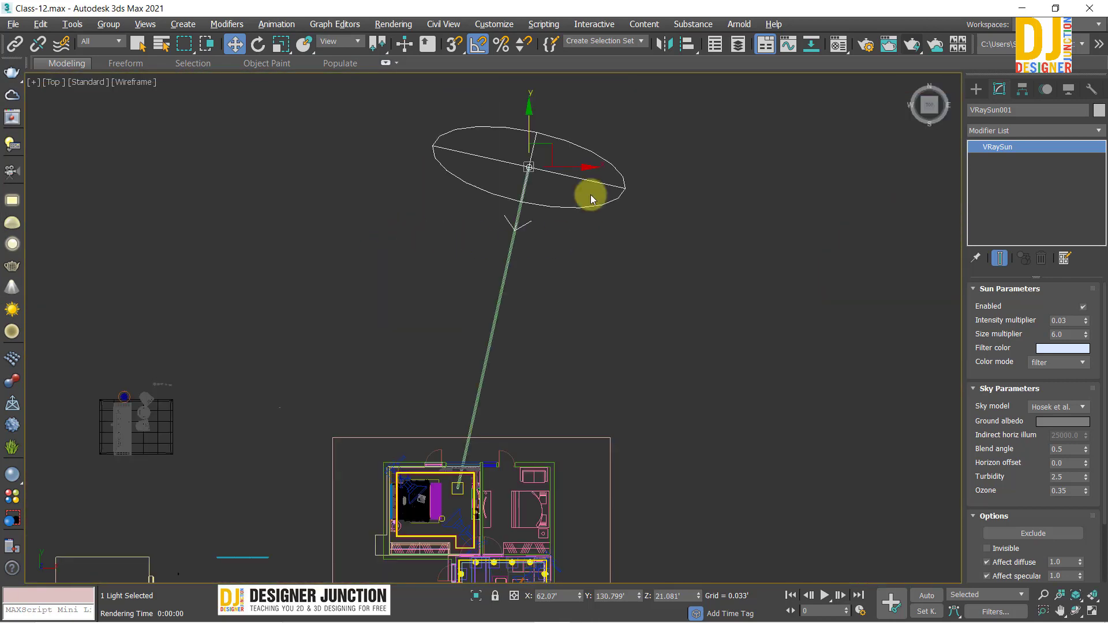
pyautogui.moveTo(546, 146)
pyautogui.mouseDown()
pyautogui.moveTo(715, 195)
pyautogui.moveTo(662, 181)
pyautogui.mouseUp()
pyautogui.click(754, 378)
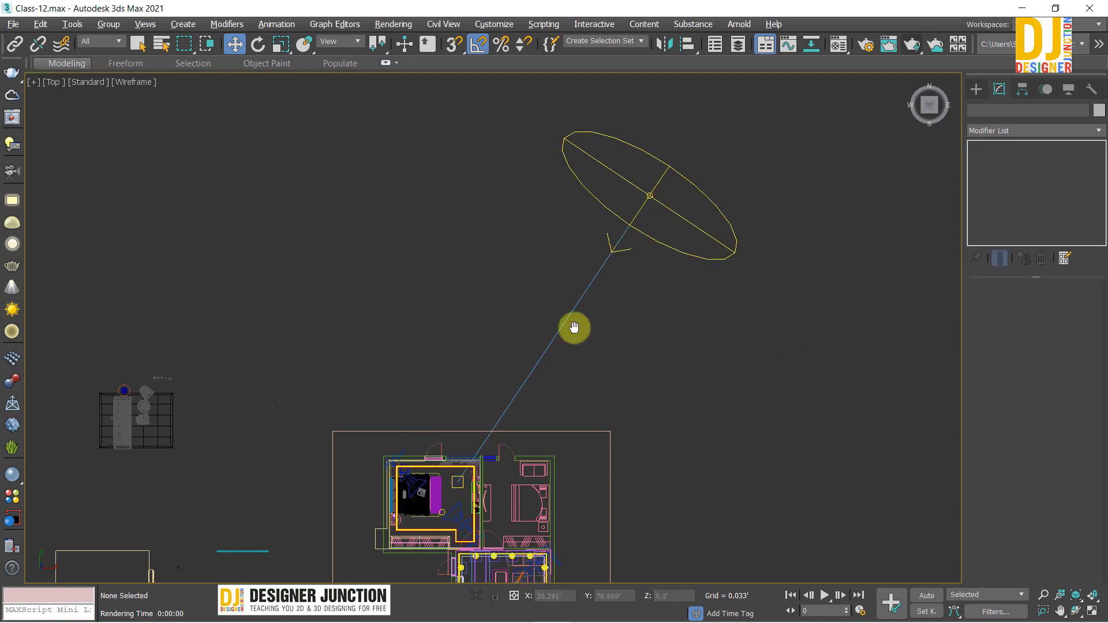
pyautogui.moveTo(573, 323); pyautogui.dragTo(951, 99, button='middle')
pyautogui.scroll(5, 378, 440)
pyautogui.moveTo(631, 285); pyautogui.dragTo(199, 411, button='middle')
pyautogui.scroll(-4, 761, 216)
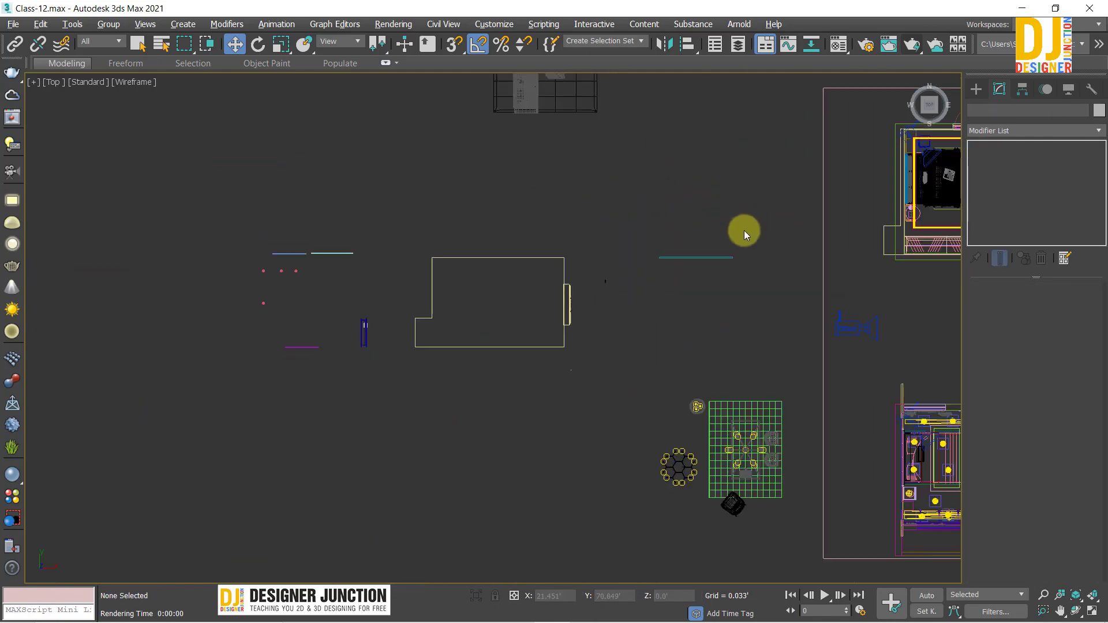
pyautogui.scroll(-8, 742, 230)
pyautogui.moveTo(698, 257); pyautogui.dragTo(412, 300, button='middle')
pyautogui.scroll(3, 457, 445)
pyautogui.scroll(5, 457, 444)
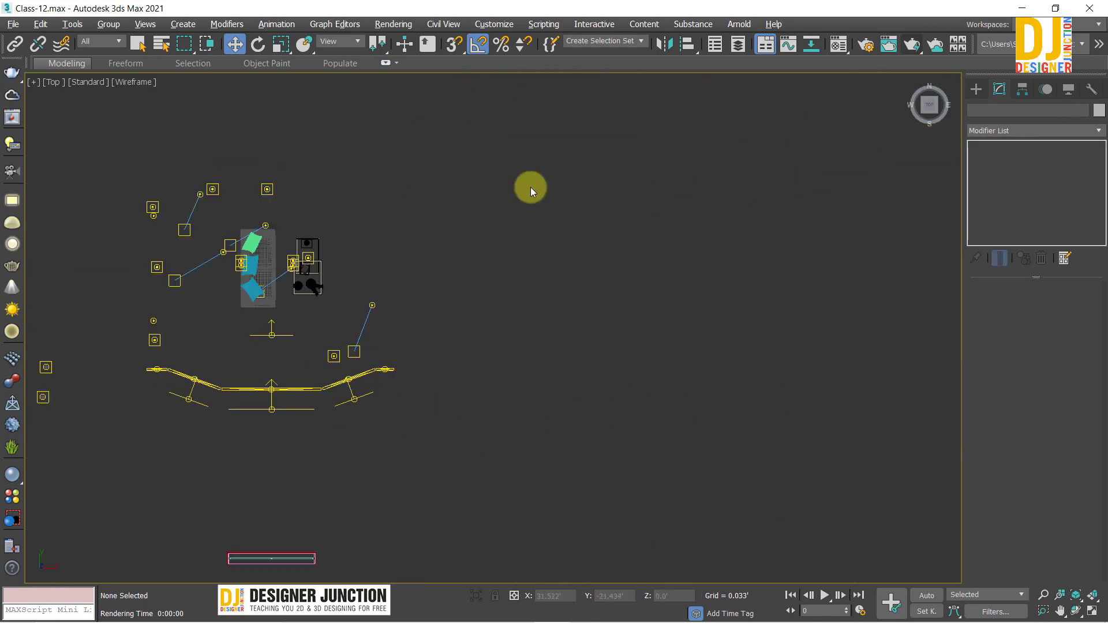
pyautogui.moveTo(530, 187); pyautogui.dragTo(680, 221, button='middle')
pyautogui.scroll(2, 313, 354)
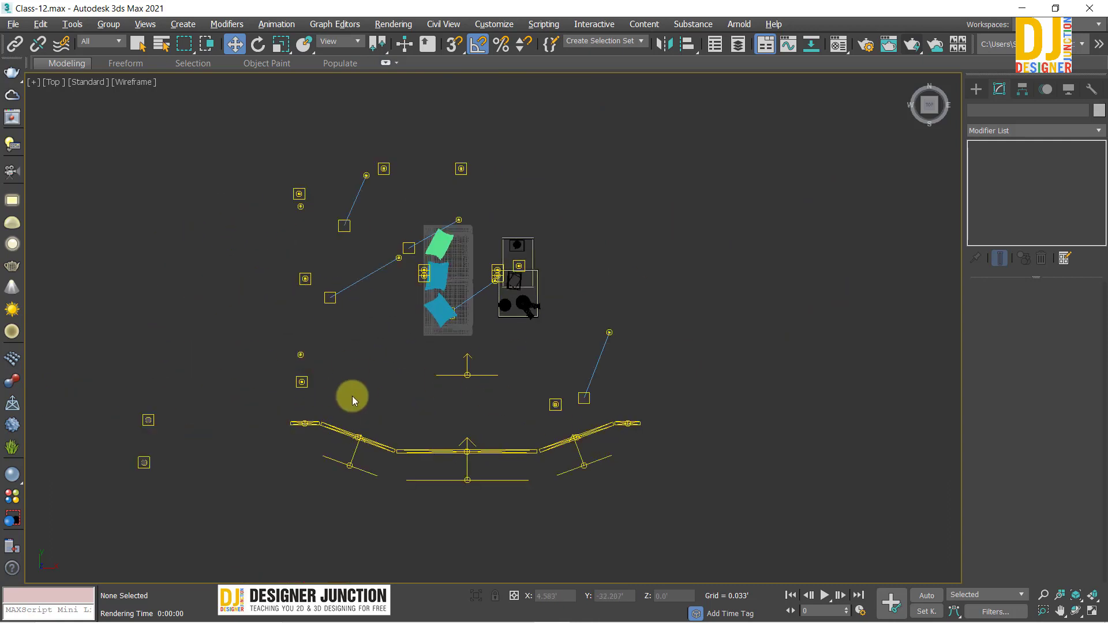
pyautogui.scroll(-3, 351, 396)
# Select and delete everything, undo the deletion, and zoom onto the bedroom floor plan
pyautogui.hotkey('ctrl', 'a')
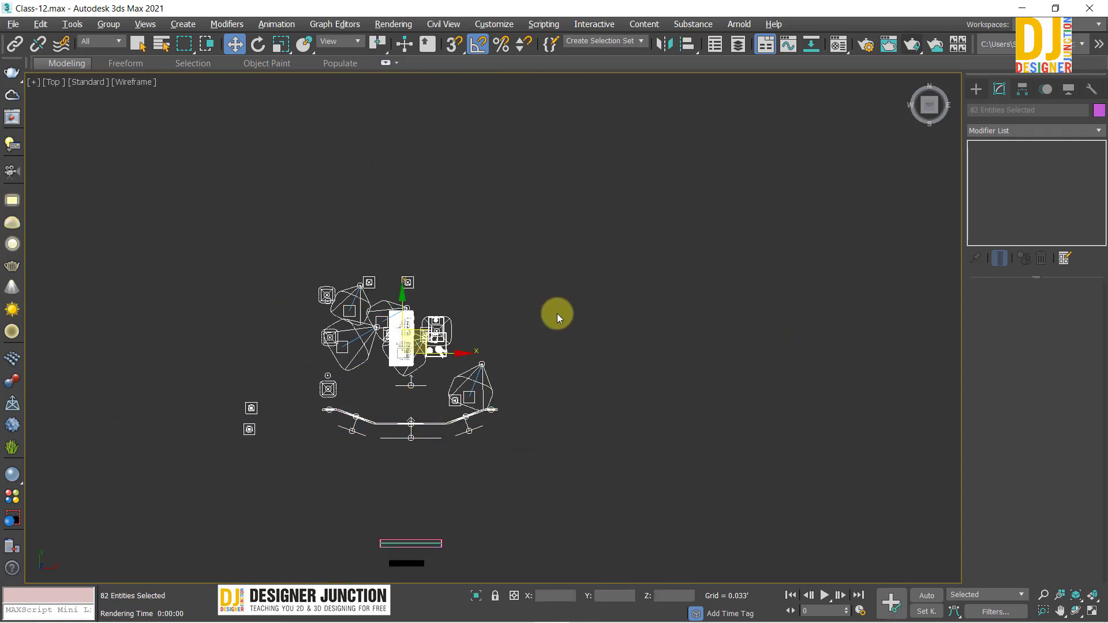
pyautogui.press('Delete')
pyautogui.hotkey('ctrl', 'z')
pyautogui.scroll(2, 462, 317)
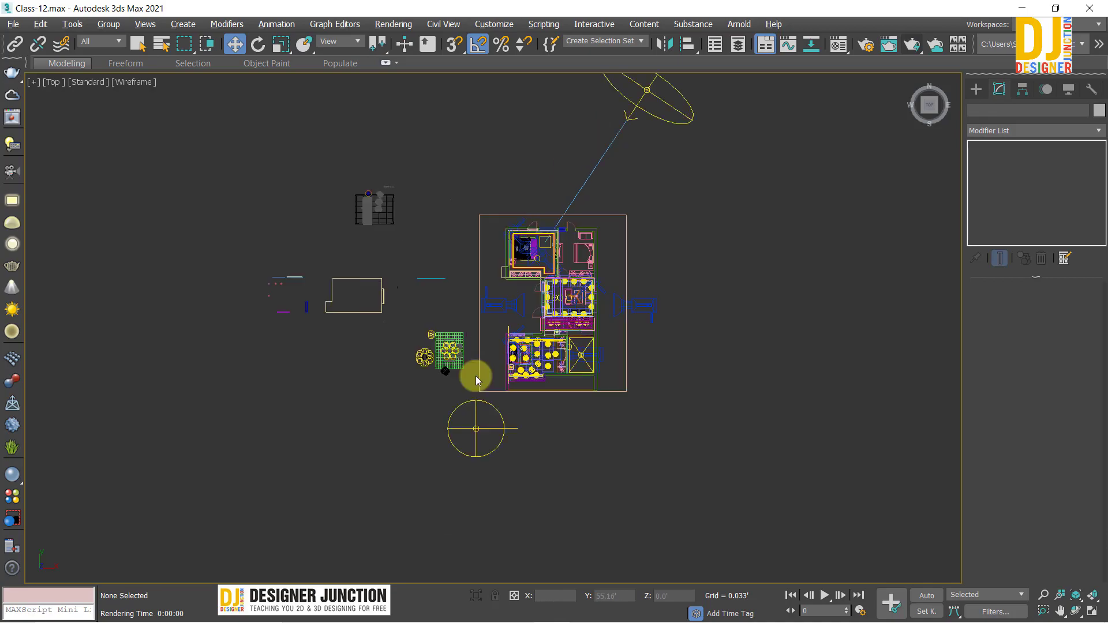
pyautogui.scroll(2, 444, 329)
pyautogui.scroll(3, 427, 341)
pyautogui.scroll(2, 427, 340)
pyautogui.scroll(2, 513, 389)
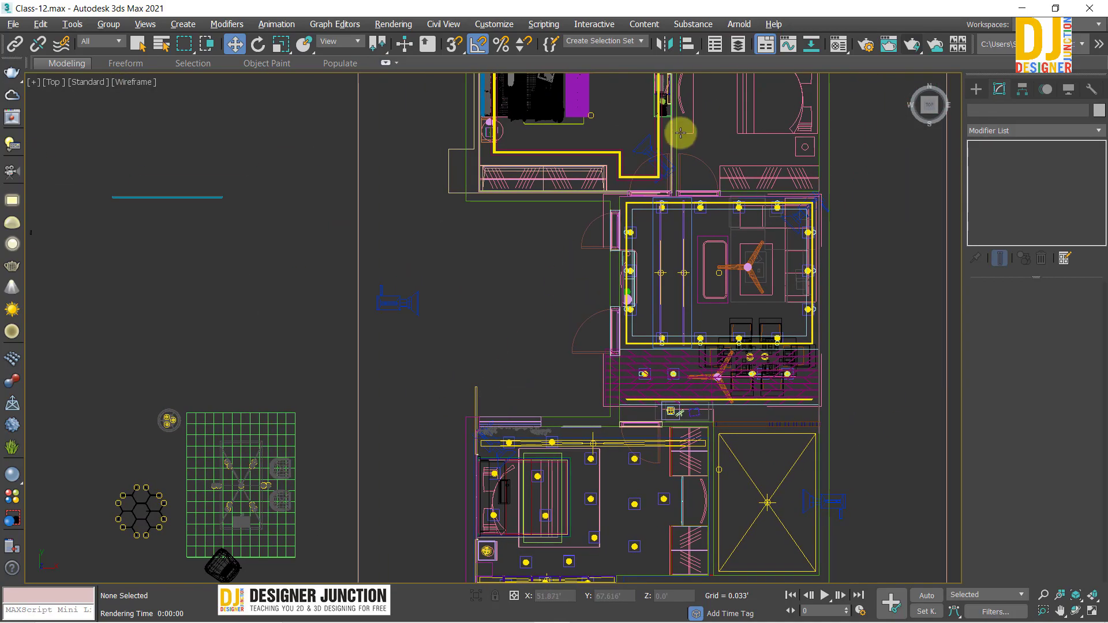
pyautogui.moveTo(524, 152); pyautogui.dragTo(504, 293, button='middle')
# Pan and zoom the Top view to frame the bedside cabinet and table lamp
pyautogui.scroll(2, 512, 228)
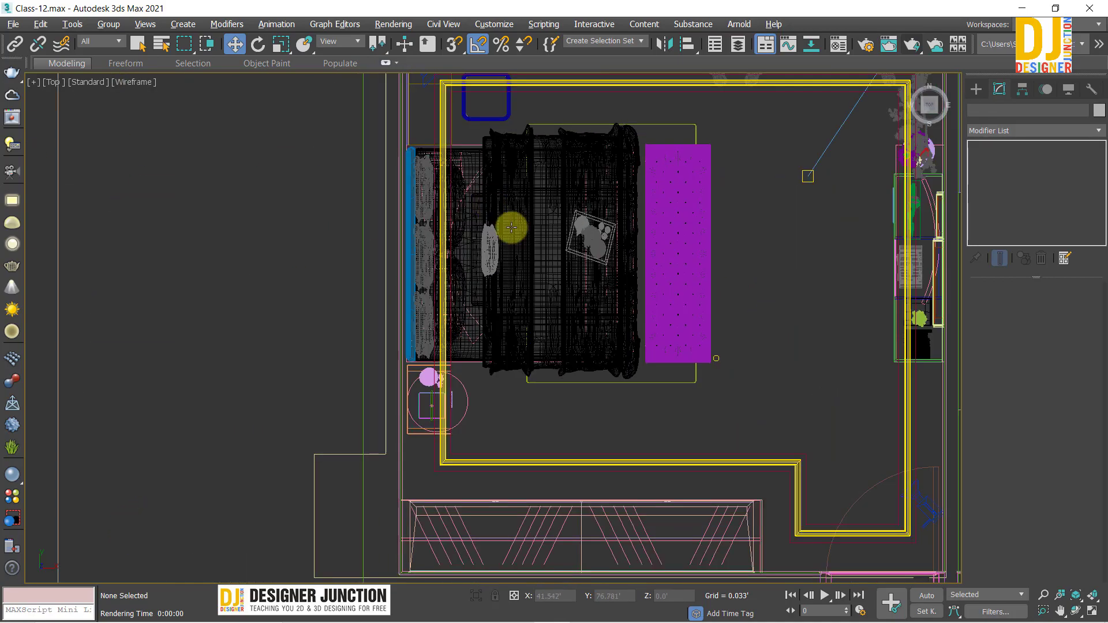
pyautogui.scroll(-1, 559, 311)
pyautogui.scroll(-1, 558, 370)
pyautogui.scroll(1, 559, 400)
pyautogui.moveTo(576, 454); pyautogui.dragTo(555, 324, button='middle')
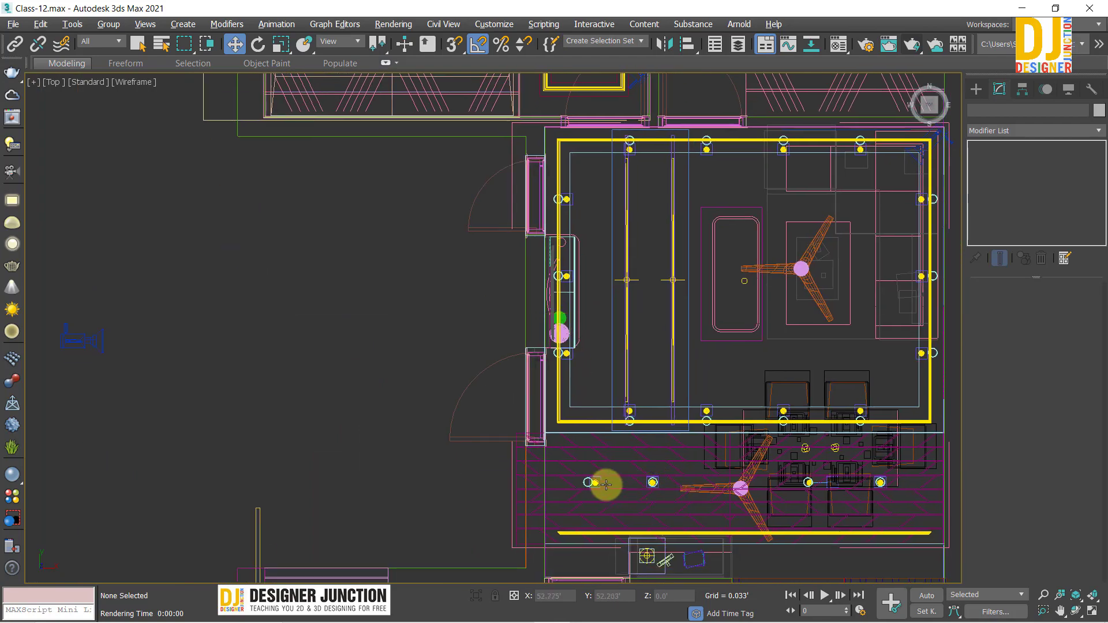
pyautogui.scroll(2, 651, 573)
pyautogui.scroll(2, 651, 573)
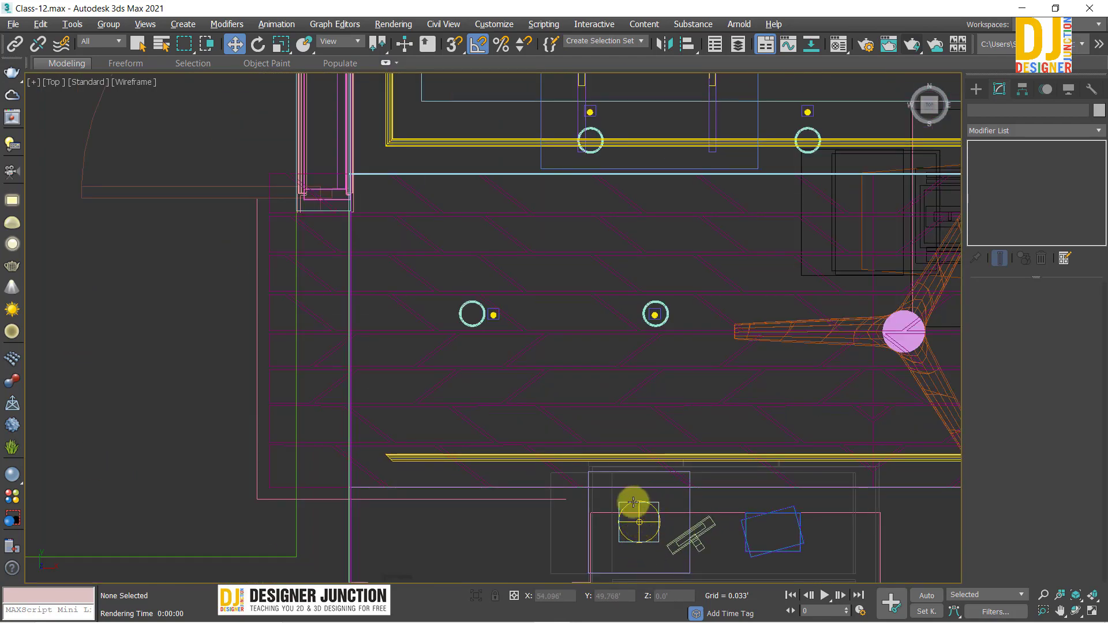
pyautogui.scroll(-2, 438, 383)
pyautogui.moveTo(437, 383); pyautogui.dragTo(599, 515, button='middle')
pyautogui.moveTo(433, 216); pyautogui.dragTo(552, 517, button='middle')
pyautogui.scroll(1, 339, 289)
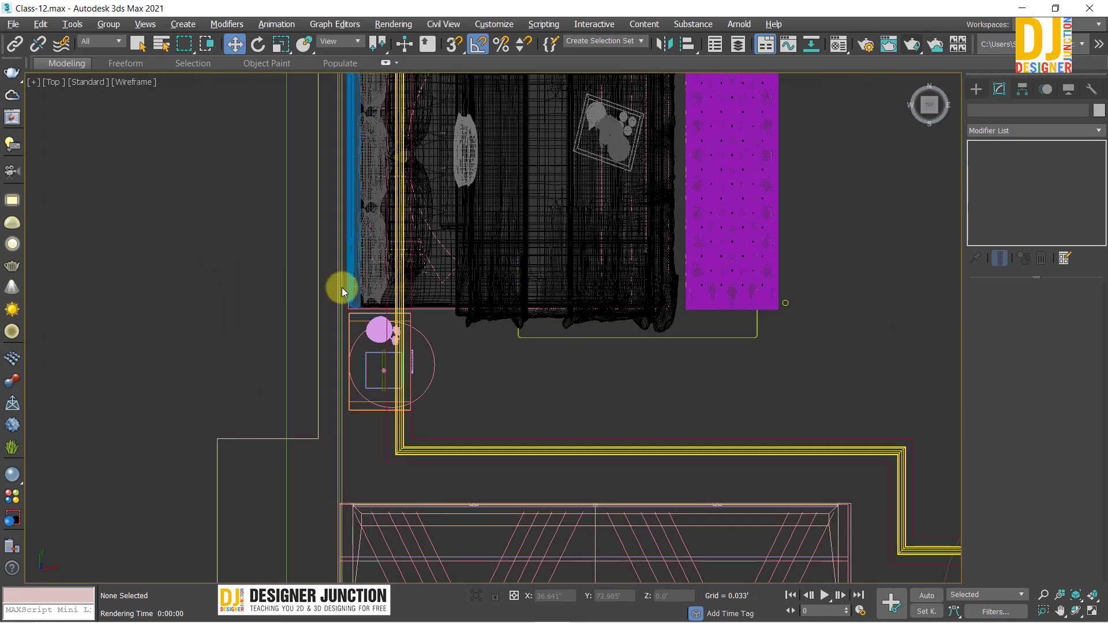
# Create a VRayLight sphere light beside the bedside cabinet in the Top view
pyautogui.click(976, 89)
pyautogui.click(991, 109)
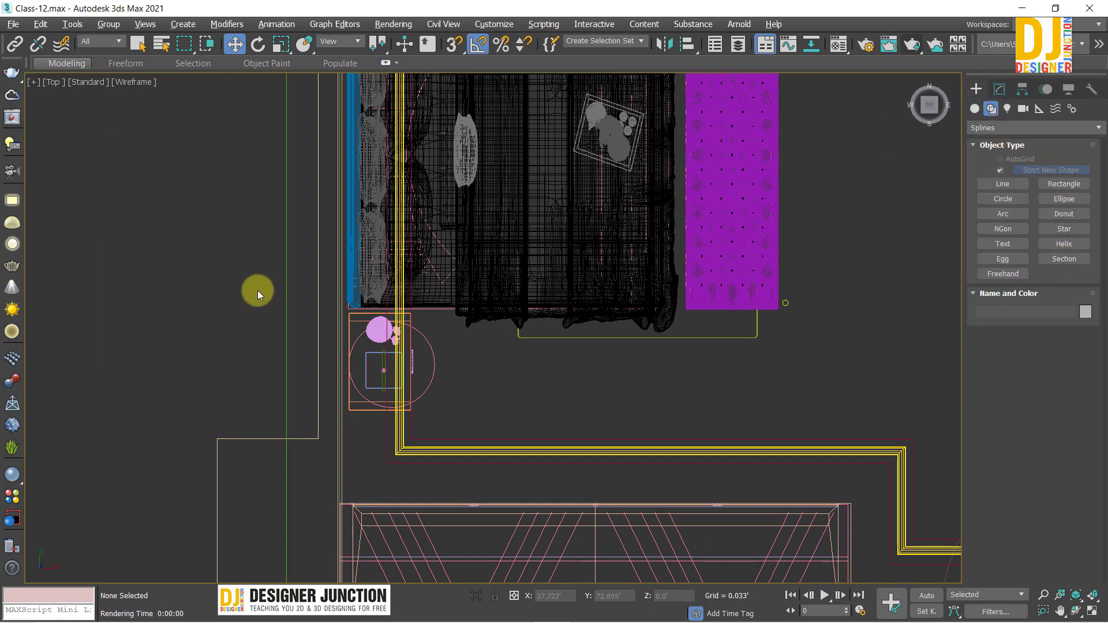
pyautogui.click(11, 243)
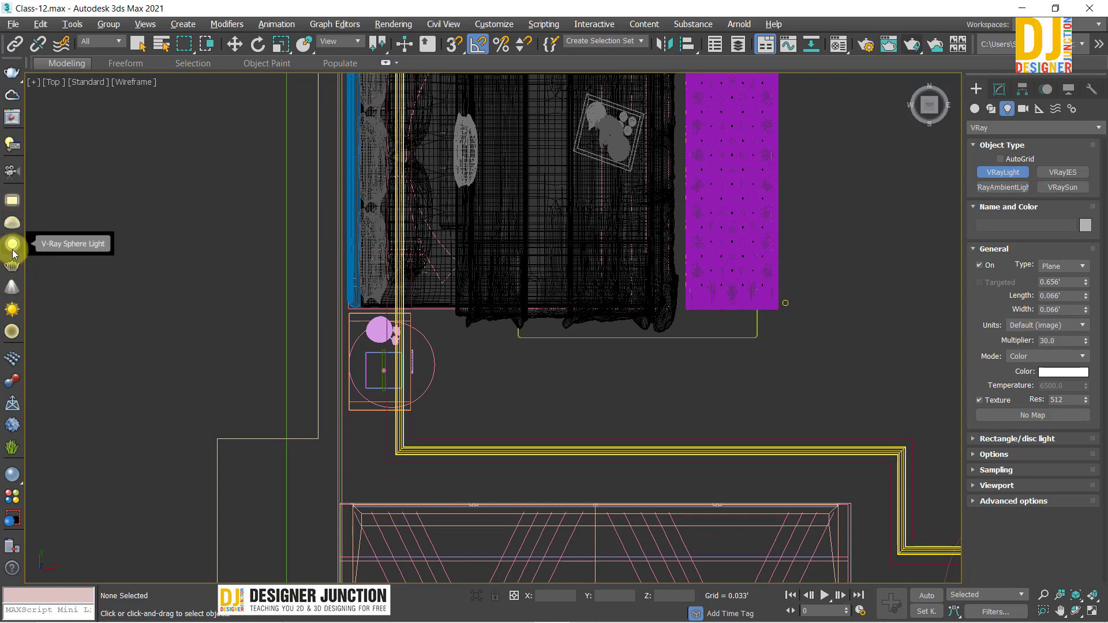
pyautogui.click(12, 243)
pyautogui.moveTo(507, 392)
pyautogui.mouseDown()
pyautogui.moveTo(519, 408)
pyautogui.moveTo(243, 323)
pyautogui.mouseUp()
pyautogui.rightClick(518, 394)
# Move the new light over the table lamp and frame it in the maximized Perspective view
pyautogui.scroll(2, 519, 395)
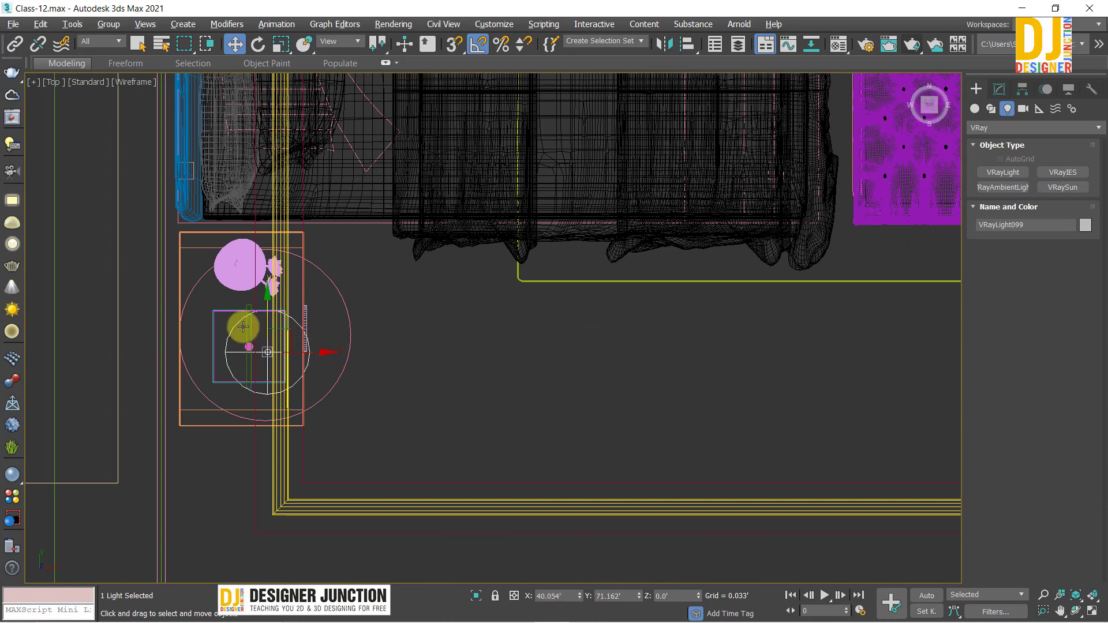
pyautogui.scroll(3, 242, 324)
pyautogui.moveTo(496, 311)
pyautogui.mouseDown(button='middle')
pyautogui.moveTo(526, 309)
pyautogui.moveTo(576, 335)
pyautogui.mouseUp(button='middle')
pyautogui.scroll(3, 576, 335)
pyautogui.scroll(3, 574, 335)
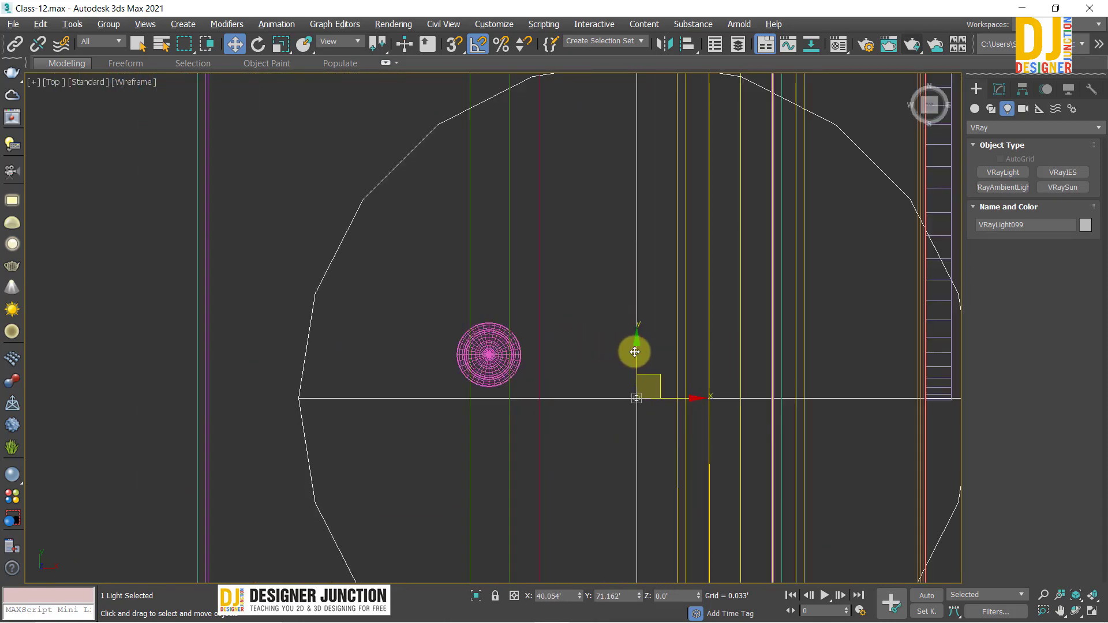
pyautogui.keyDown('ctrl'); pyautogui.click(487, 352); pyautogui.keyUp('ctrl')
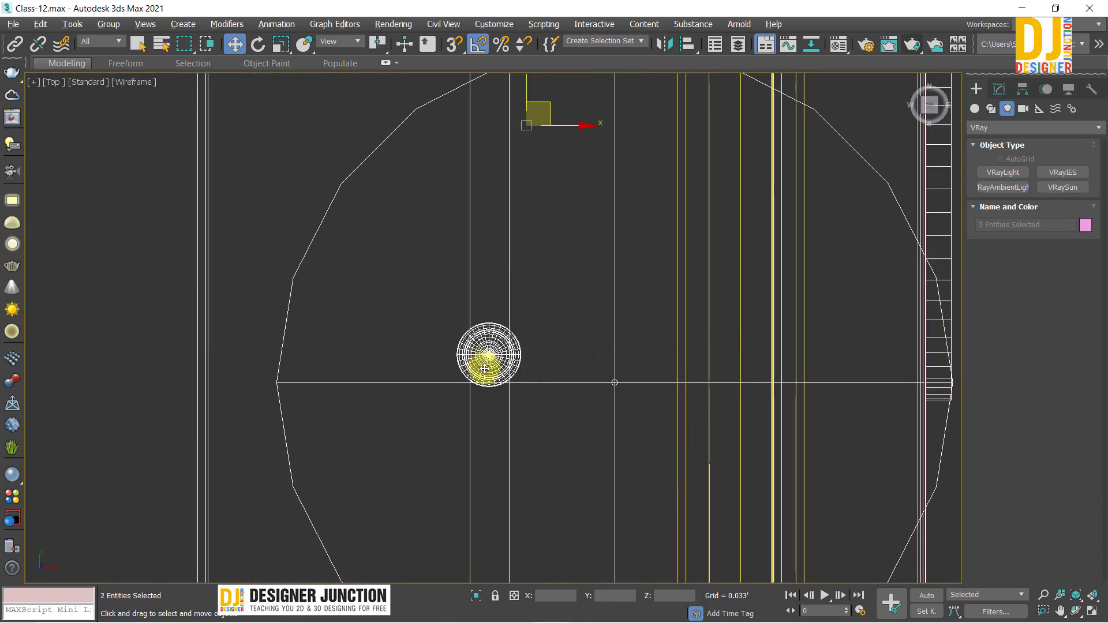
pyautogui.scroll(-5, 487, 354)
pyautogui.scroll(-2, 687, 395)
pyautogui.hotkey('alt', 'w')
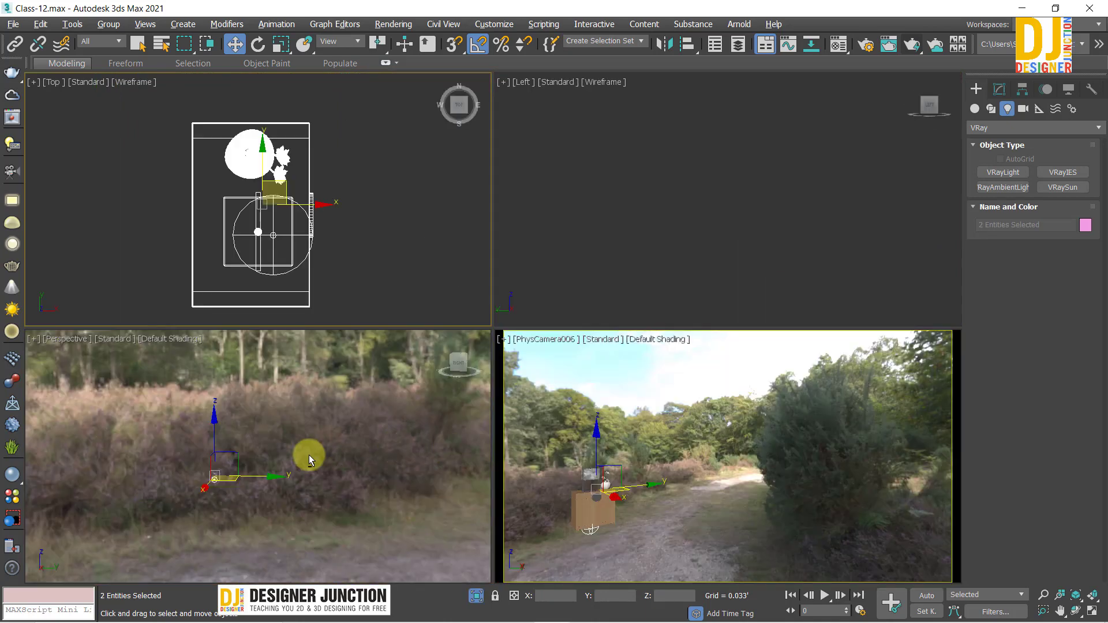
pyautogui.rightClick(309, 455)
pyautogui.hotkey('alt', 'w')
pyautogui.press('z')
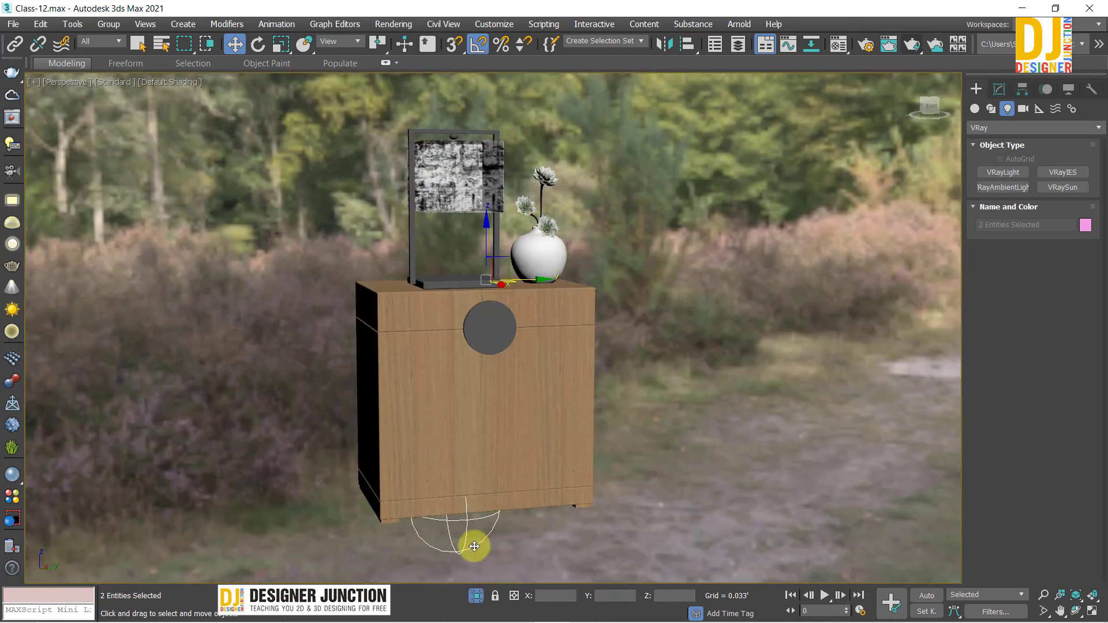
# Raise the sphere light up into the lamp shade, orbiting to check its position
pyautogui.click(471, 541)
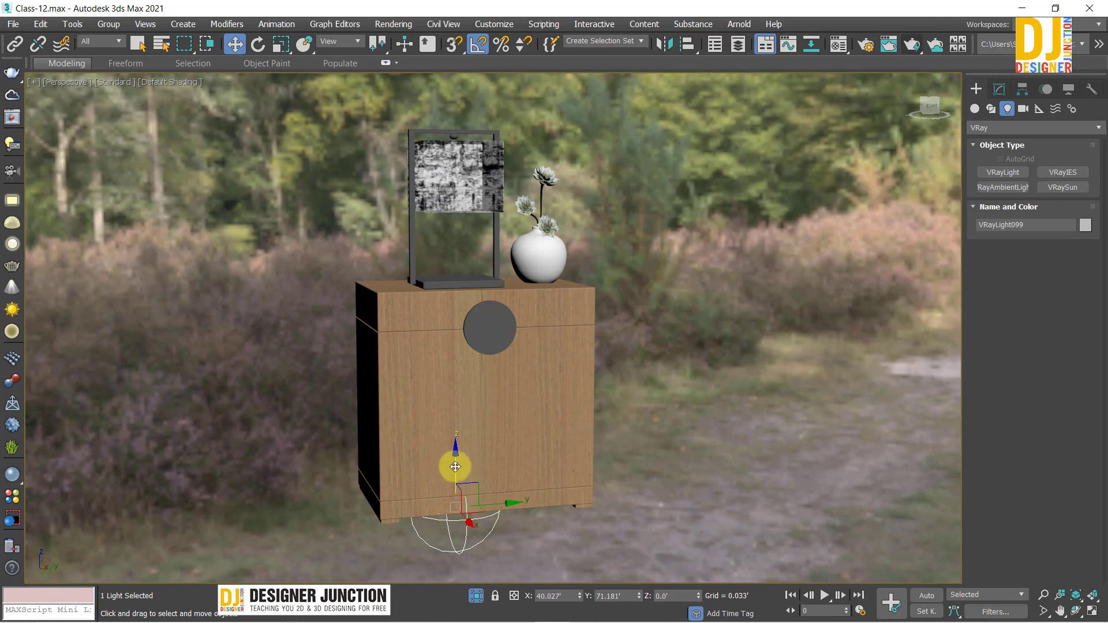
pyautogui.moveTo(445, 461); pyautogui.dragTo(488, 262)
pyautogui.scroll(5, 488, 262)
pyautogui.keyDown('alt'); pyautogui.moveTo(487, 309); pyautogui.dragTo(508, 335, button='middle'); pyautogui.keyUp('alt')
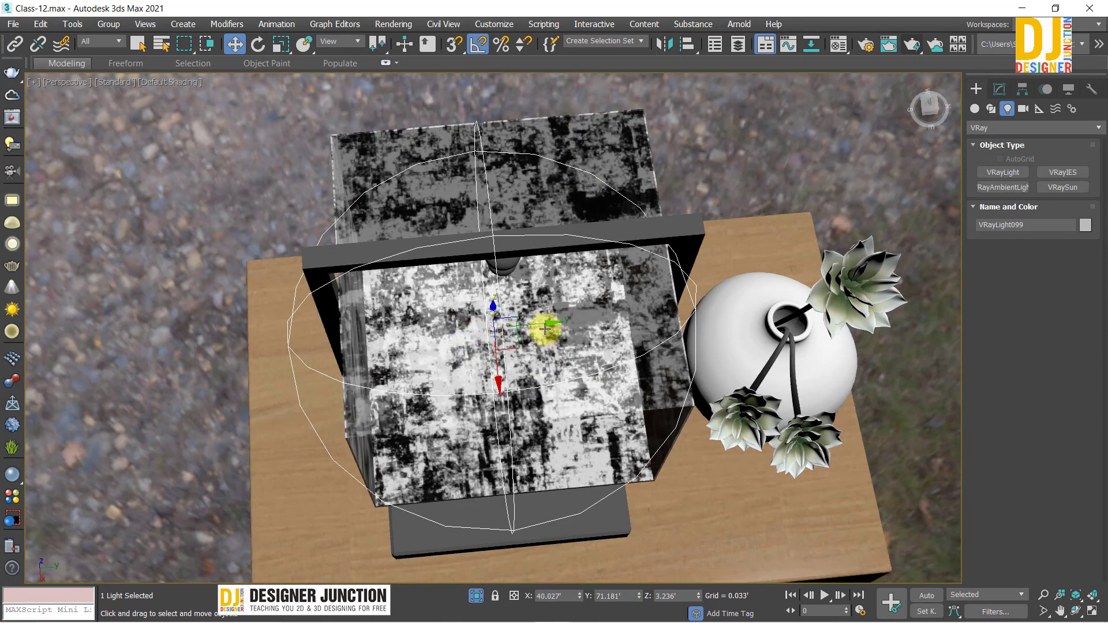
pyautogui.moveTo(911, 311); pyautogui.dragTo(1057, 294)
pyautogui.moveTo(1056, 295)
pyautogui.keyDown('alt'); pyautogui.mouseDown(button='middle')
pyautogui.moveTo(651, 297)
pyautogui.moveTo(693, 378)
pyautogui.moveTo(524, 354)
pyautogui.moveTo(506, 371)
pyautogui.moveTo(390, 329)
pyautogui.mouseUp(button='middle'); pyautogui.keyUp('alt')
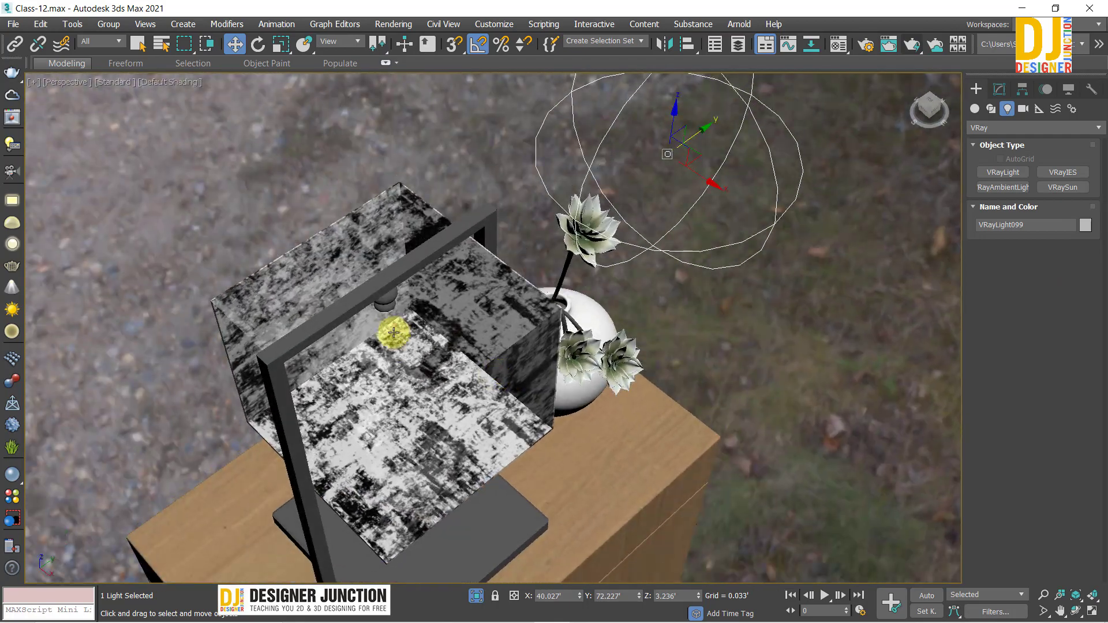
pyautogui.scroll(-3, 498, 367)
pyautogui.click(498, 367)
pyautogui.moveTo(498, 367)
pyautogui.keyDown('alt'); pyautogui.mouseDown(button='middle')
pyautogui.moveTo(487, 304)
pyautogui.moveTo(502, 366)
pyautogui.mouseUp(button='middle'); pyautogui.keyUp('alt')
pyautogui.scroll(5, 482, 296)
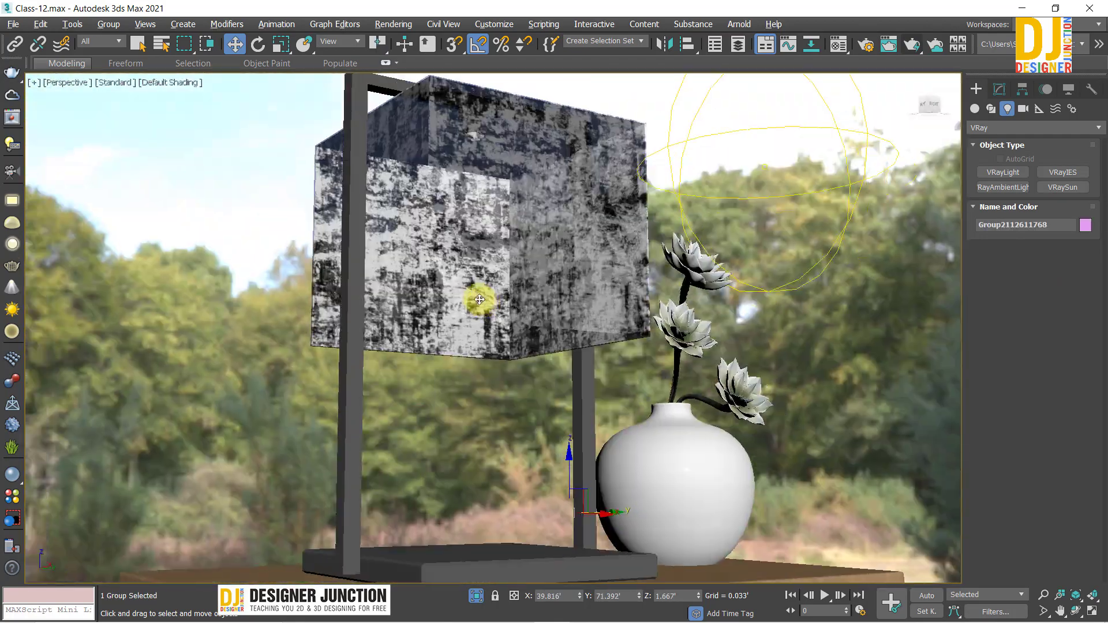
pyautogui.scroll(1, 460, 275)
pyautogui.moveTo(459, 275)
pyautogui.keyDown('alt'); pyautogui.mouseDown(button='middle')
pyautogui.moveTo(477, 250)
pyautogui.moveTo(525, 300)
pyautogui.moveTo(495, 371)
pyautogui.mouseUp(button='middle'); pyautogui.keyUp('alt')
# Toggle edged-face and wireframe display, then place the light over the lamp's bulb in Top view
pyautogui.press('F4')
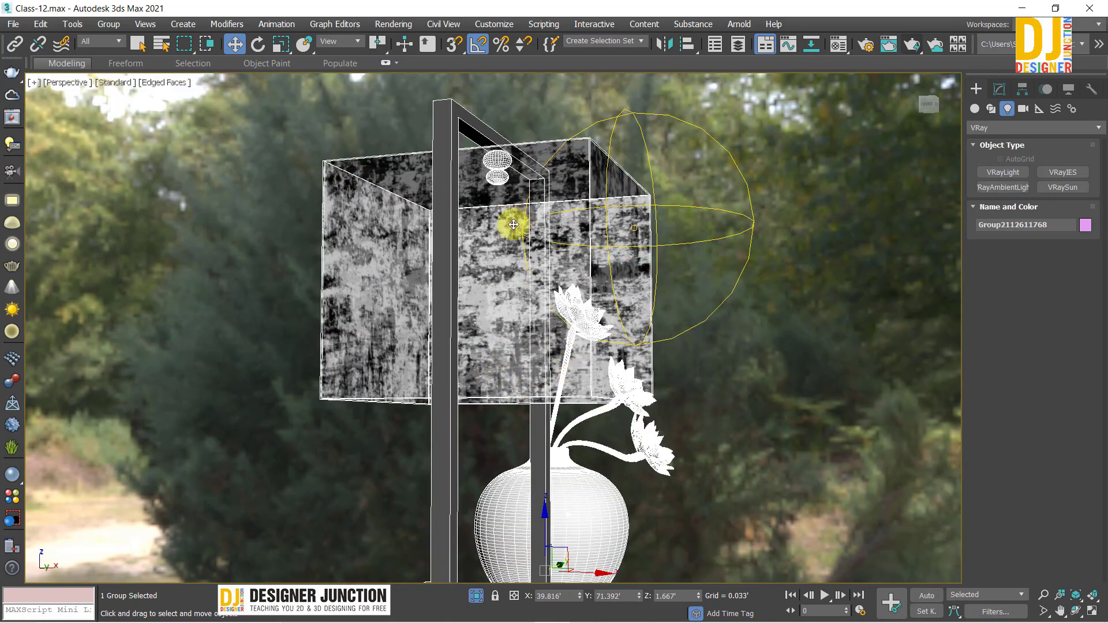
pyautogui.moveTo(512, 222)
pyautogui.keyDown('alt'); pyautogui.mouseDown(button='middle')
pyautogui.moveTo(467, 252)
pyautogui.moveTo(458, 240)
pyautogui.mouseUp(button='middle'); pyautogui.keyUp('alt')
pyautogui.hotkey('ctrl', 'd')
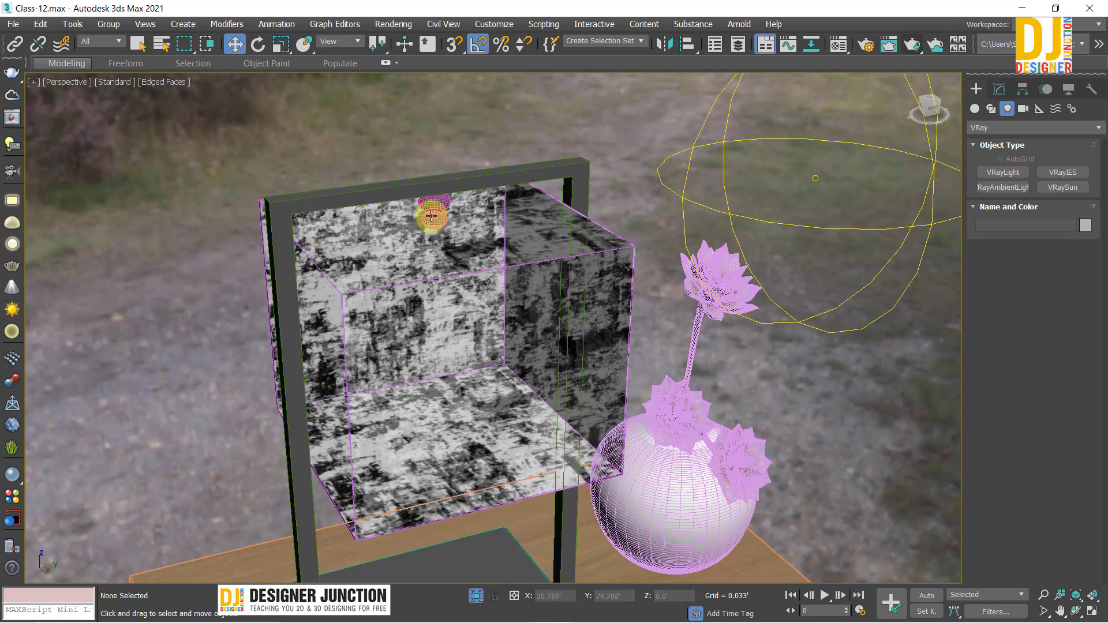
pyautogui.press('F3')
pyautogui.press('F3')
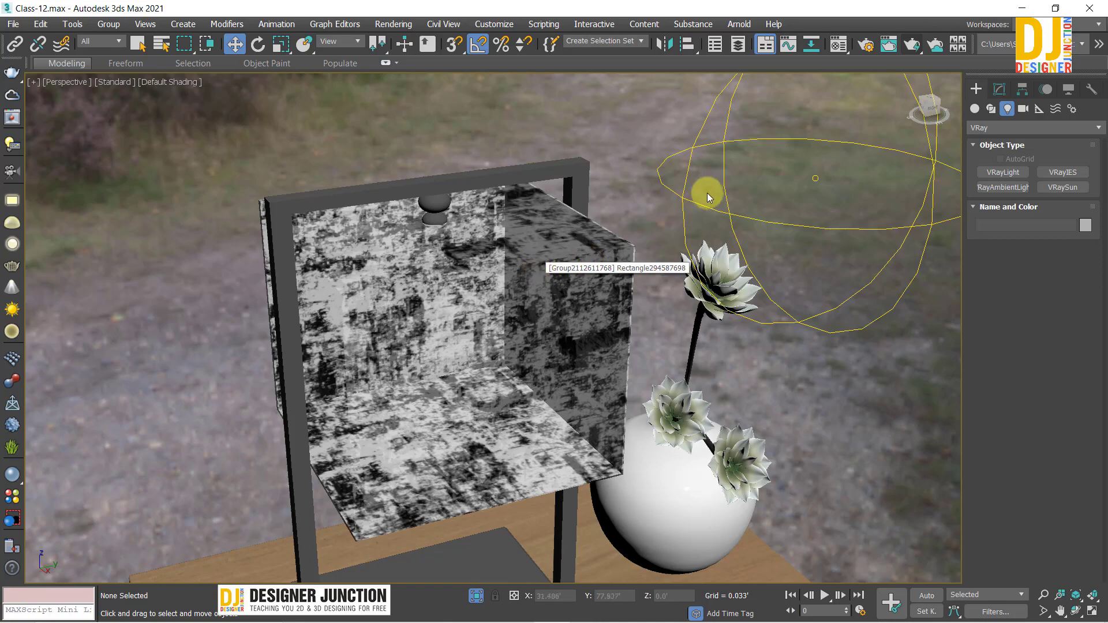
pyautogui.press('F3')
pyautogui.press('F3')
pyautogui.scroll(-4, 721, 132)
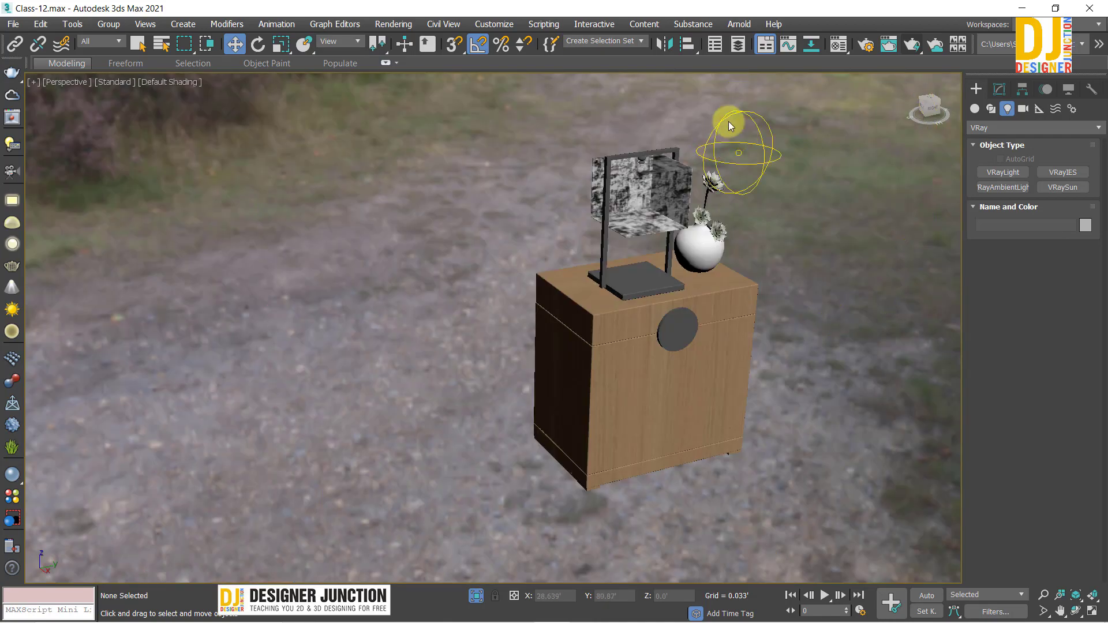
pyautogui.click(735, 145)
pyautogui.hotkey('alt', 'w')
pyautogui.hotkey('alt', 'w')
pyautogui.moveTo(484, 280); pyautogui.dragTo(535, 161, button='middle')
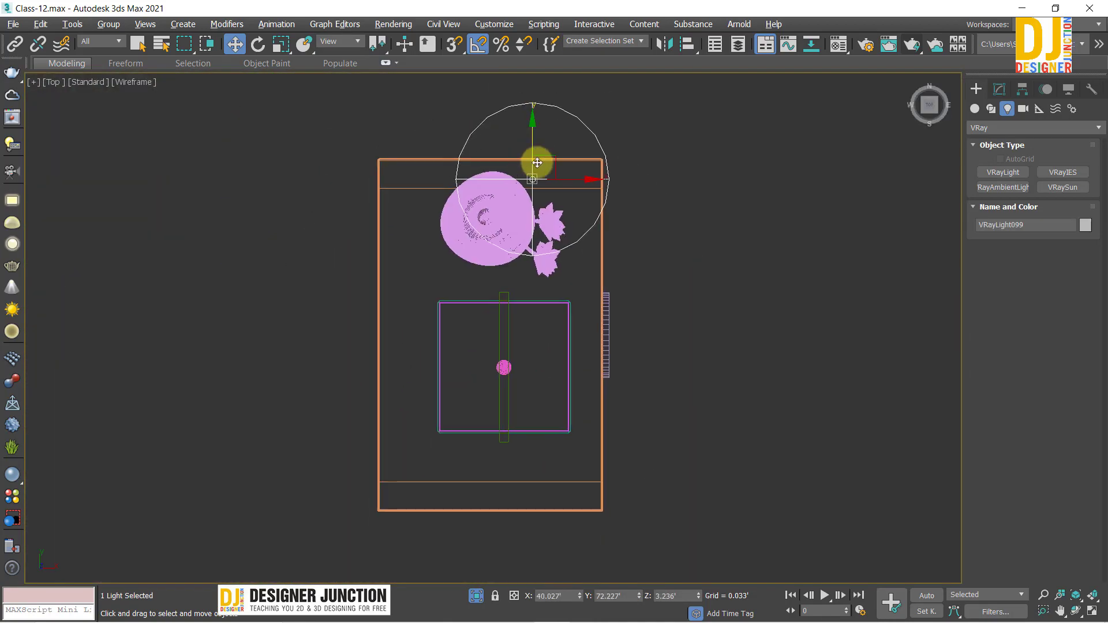
pyautogui.moveTo(545, 241); pyautogui.dragTo(524, 341)
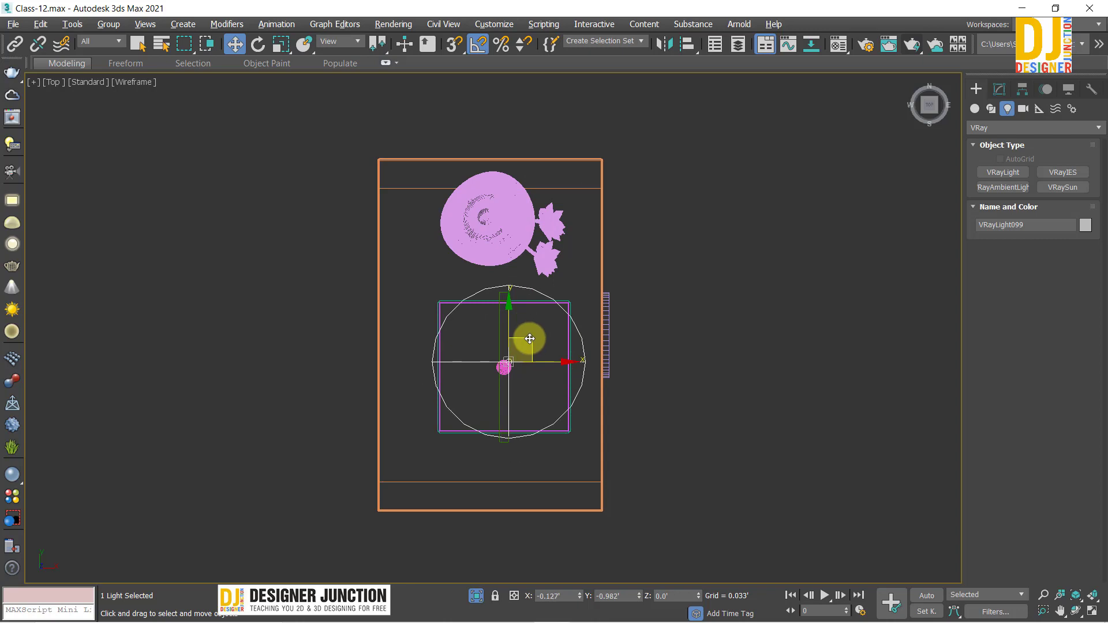
# Shrink the light's radius to about 0.231' and adjust its height inside the shade in Left view
pyautogui.click(998, 89)
pyautogui.moveTo(1087, 334); pyautogui.dragTo(1088, 347)
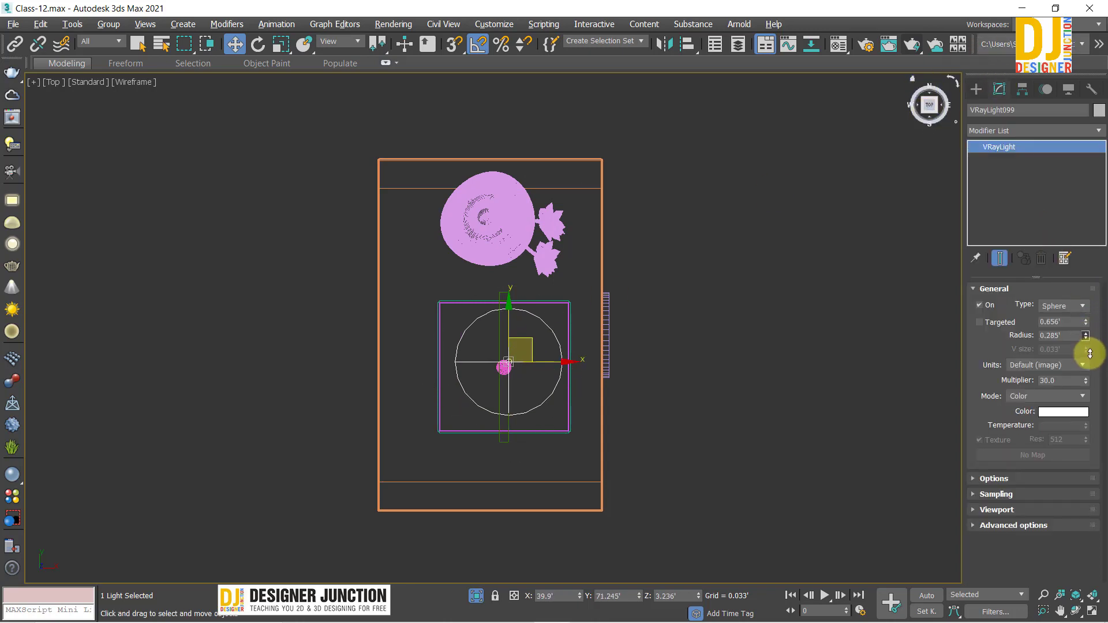
pyautogui.scroll(2, 535, 382)
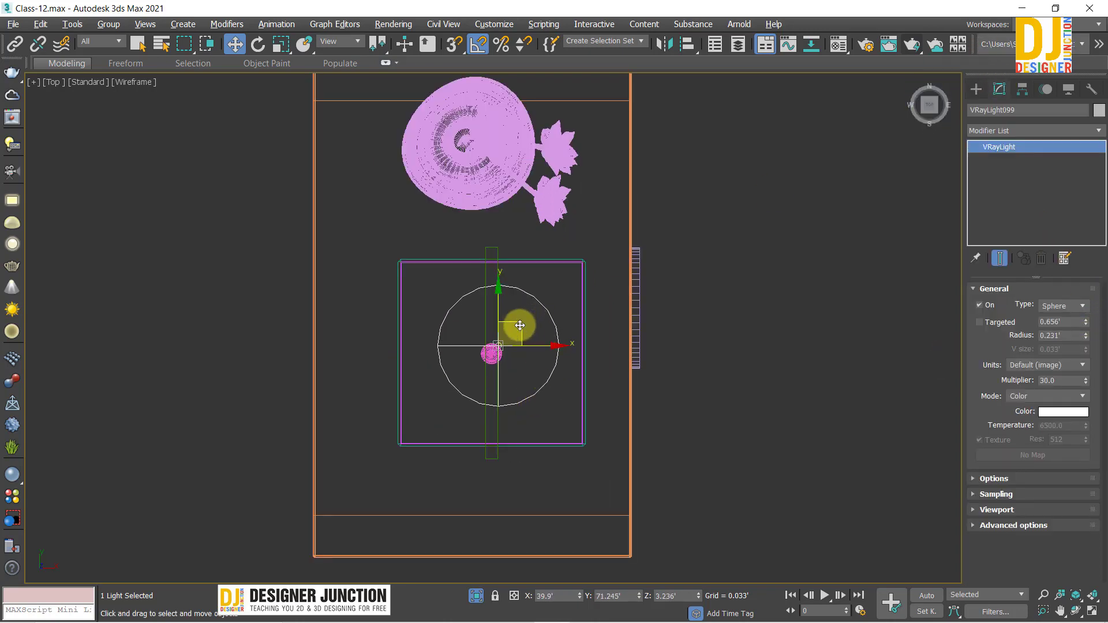
pyautogui.moveTo(520, 325)
pyautogui.mouseDown()
pyautogui.moveTo(513, 302)
pyautogui.moveTo(576, 391)
pyautogui.moveTo(577, 367)
pyautogui.mouseUp()
pyautogui.scroll(5, 499, 351)
pyautogui.press('l')
pyautogui.scroll(-3, 595, 328)
pyautogui.scroll(-2, 596, 327)
pyautogui.moveTo(586, 363); pyautogui.dragTo(557, 240, button='middle')
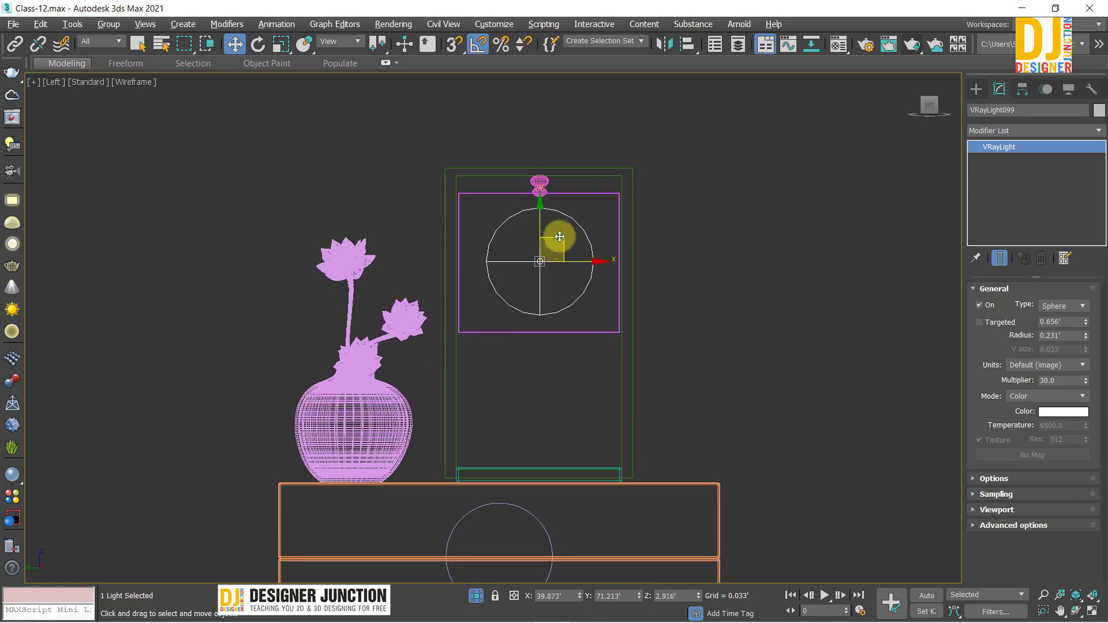
pyautogui.scroll(2, 542, 229)
pyautogui.moveTo(537, 224); pyautogui.dragTo(537, 231)
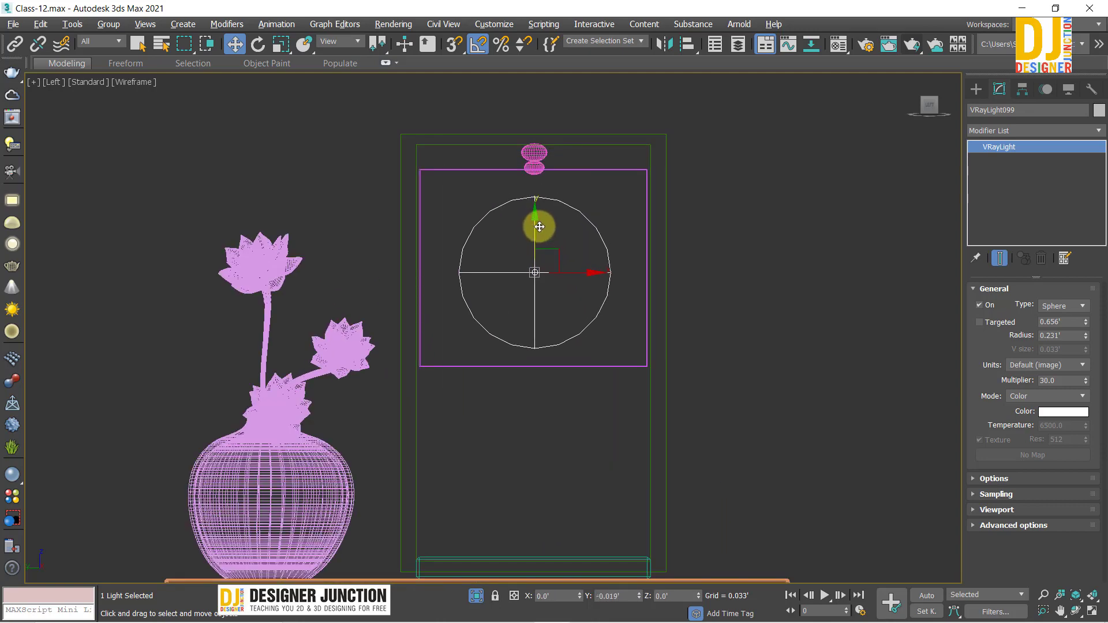
# Set the light radius to 0.15' and return to the maximized camera view
pyautogui.doubleClick(1061, 335)
pyautogui.write('0.015')
pyautogui.press('Return')
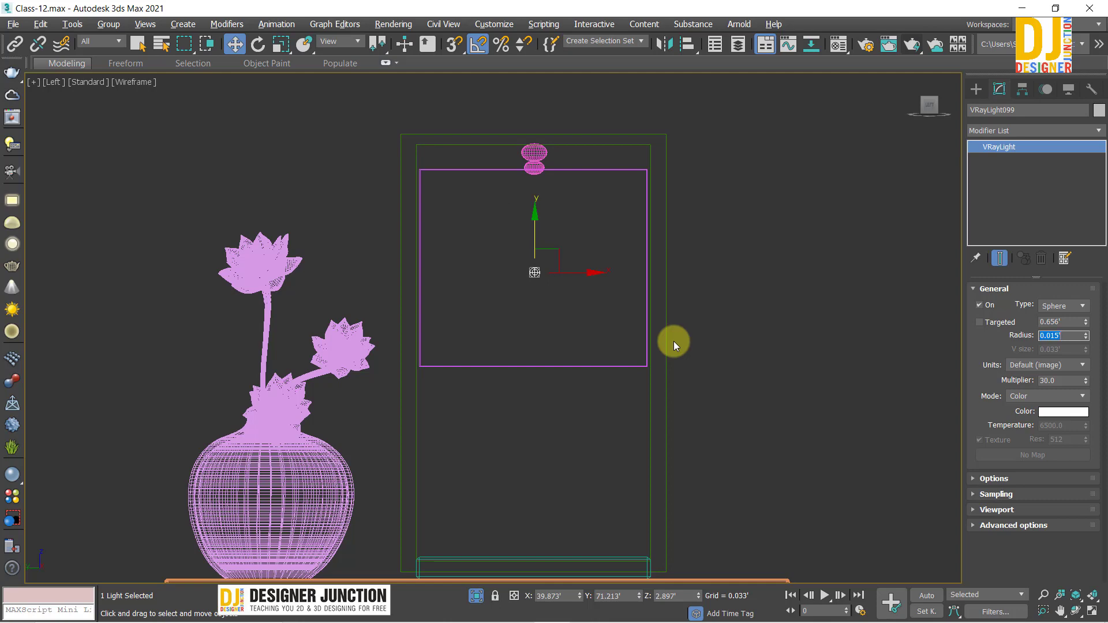
pyautogui.write('0.15')
pyautogui.press('Return')
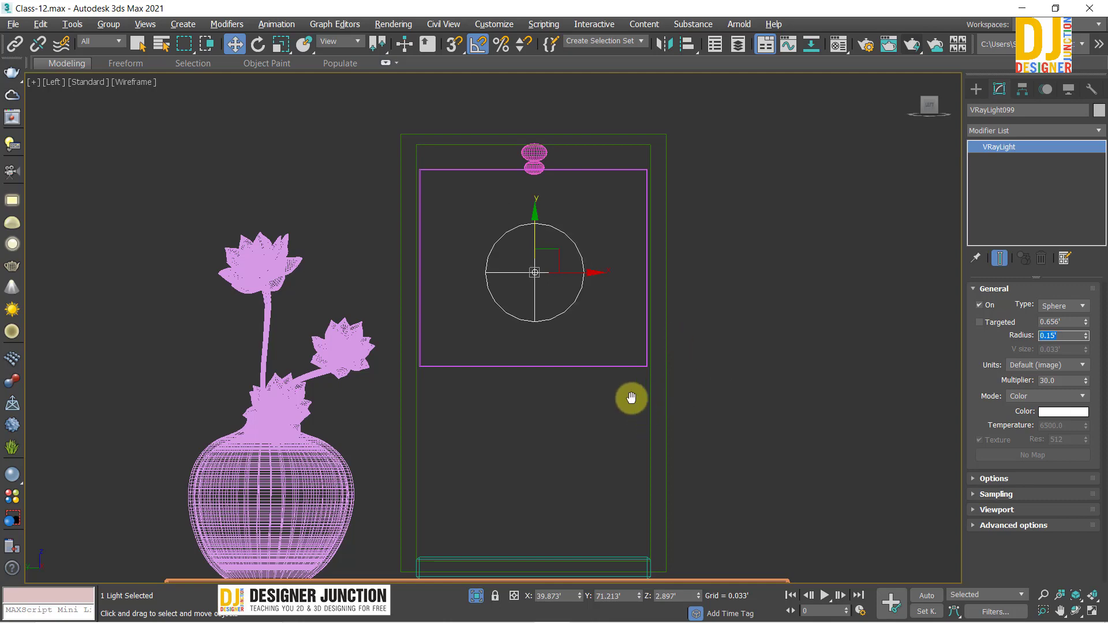
pyautogui.moveTo(631, 396); pyautogui.dragTo(615, 372, button='middle')
pyautogui.hotkey('alt', 'w')
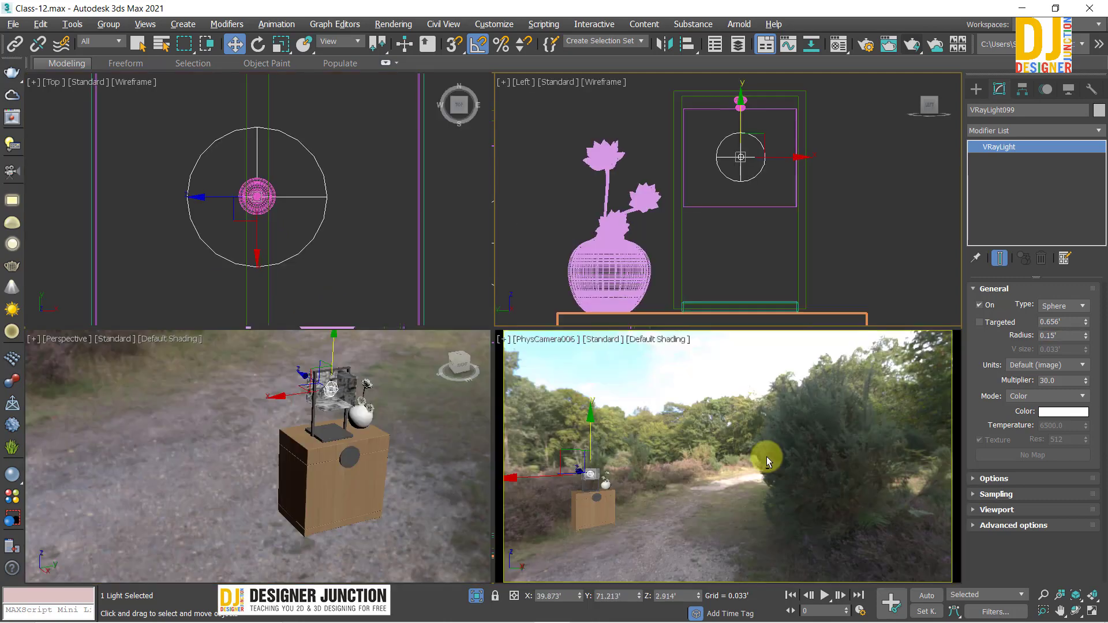
pyautogui.rightClick(766, 456)
pyautogui.hotkey('alt', 'w')
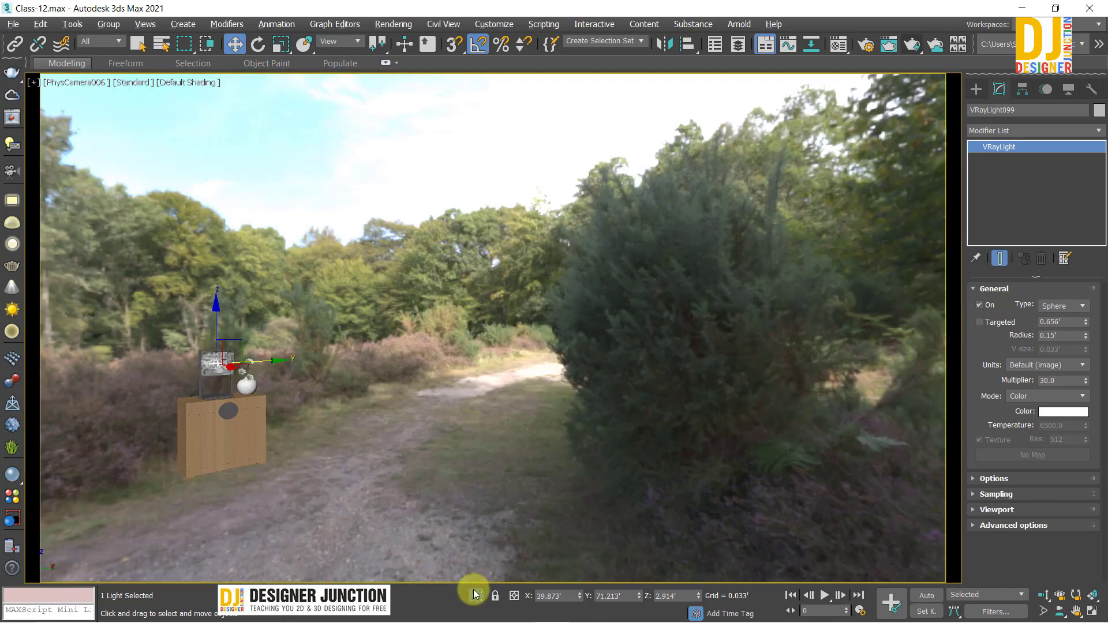
# End isolation, give the sphere light multiplier 1.0 and Temperature mode at 3600, and start a render
pyautogui.click(474, 593)
pyautogui.doubleClick(1057, 381)
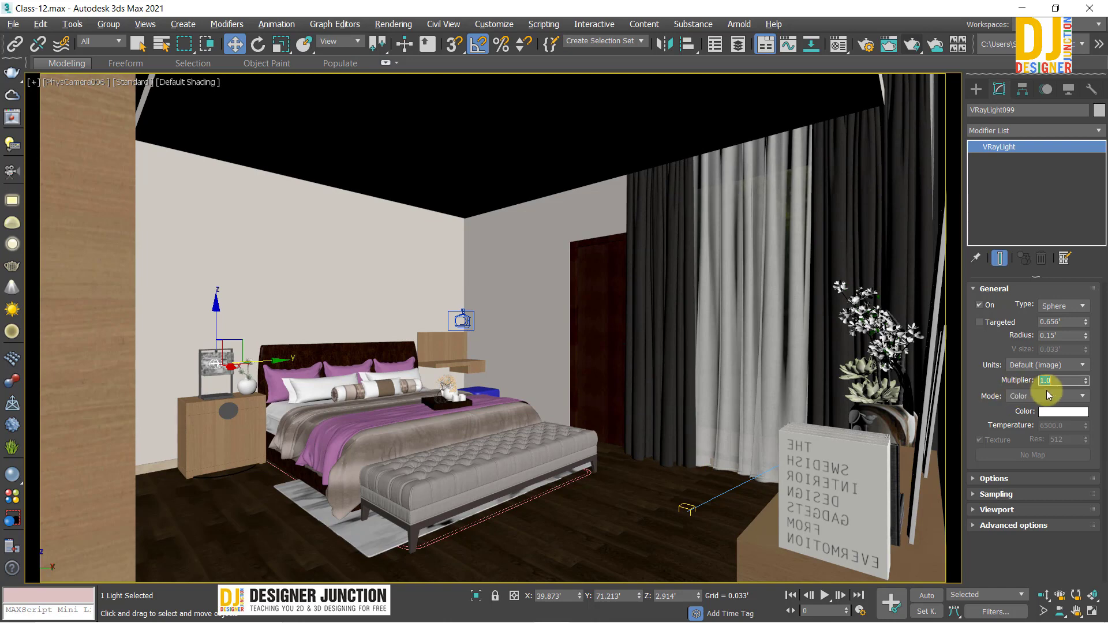
pyautogui.click(1058, 396)
pyautogui.click(1036, 417)
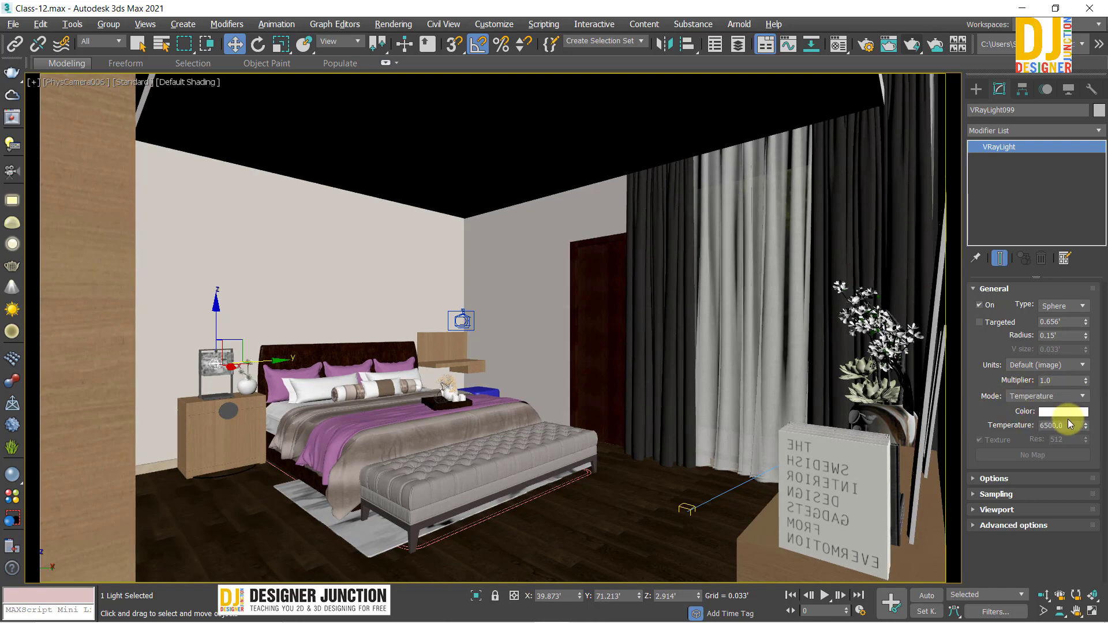
pyautogui.doubleClick(1069, 429)
pyautogui.write('3600')
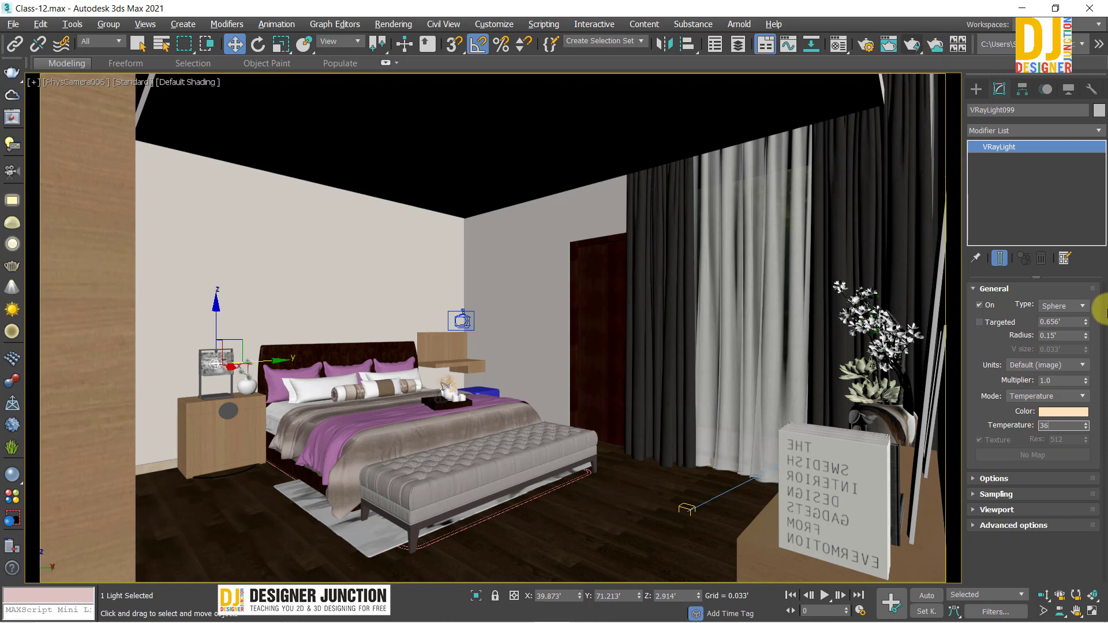
pyautogui.click(917, 47)
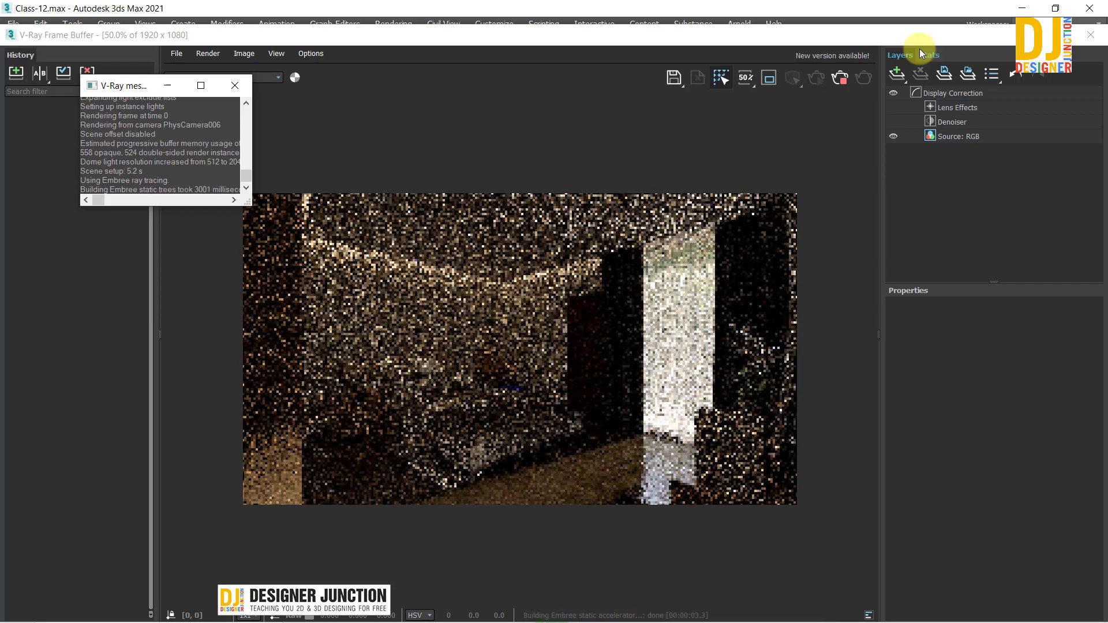
# Bring the V-Ray Frame Buffer in front of the messages window to watch the render refine
pyautogui.click(359, 393)
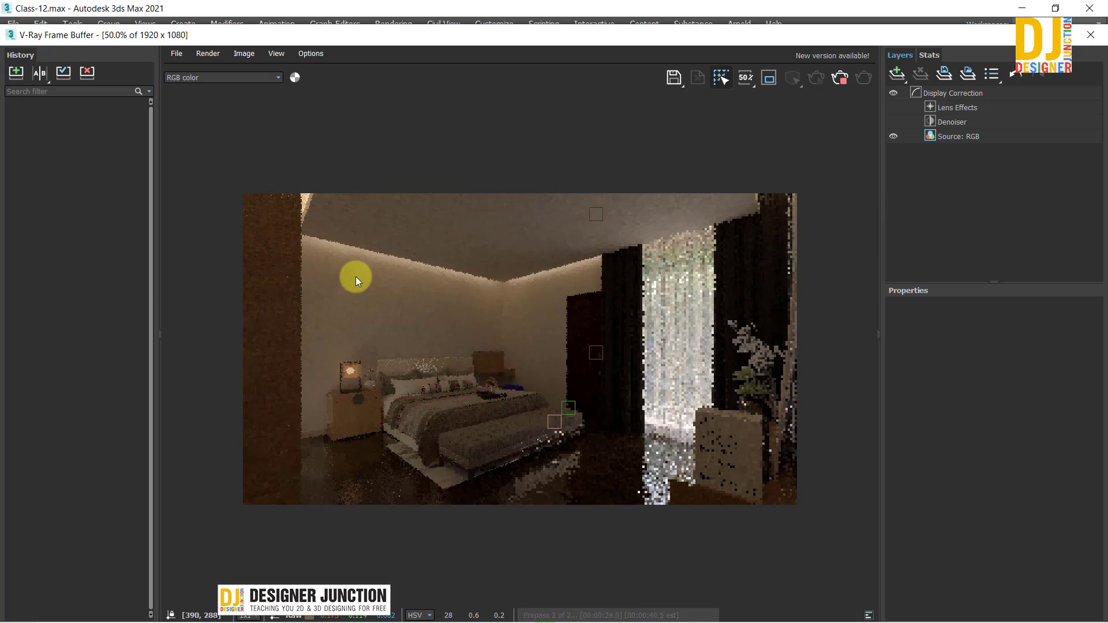
# Zoom into the V-Ray frame buffer render and pan between the window curtain and the bed
pyautogui.scroll(2, 355, 276)
pyautogui.scroll(-1, 416, 212)
pyautogui.scroll(-1, 494, 397)
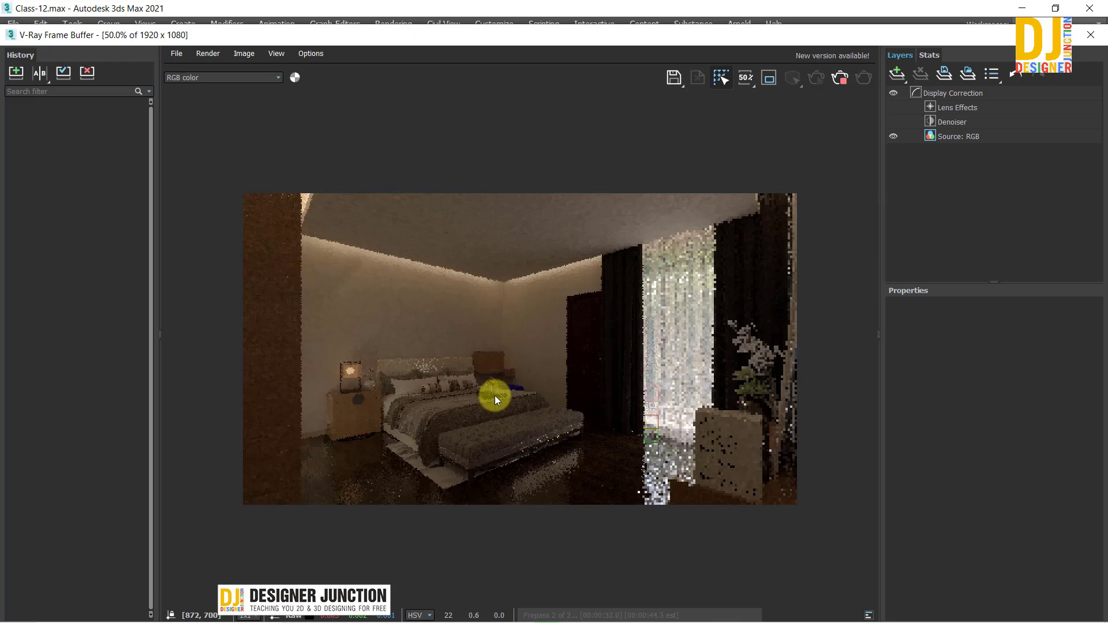
pyautogui.scroll(1, 545, 492)
pyautogui.moveTo(818, 372); pyautogui.dragTo(636, 371, button='middle')
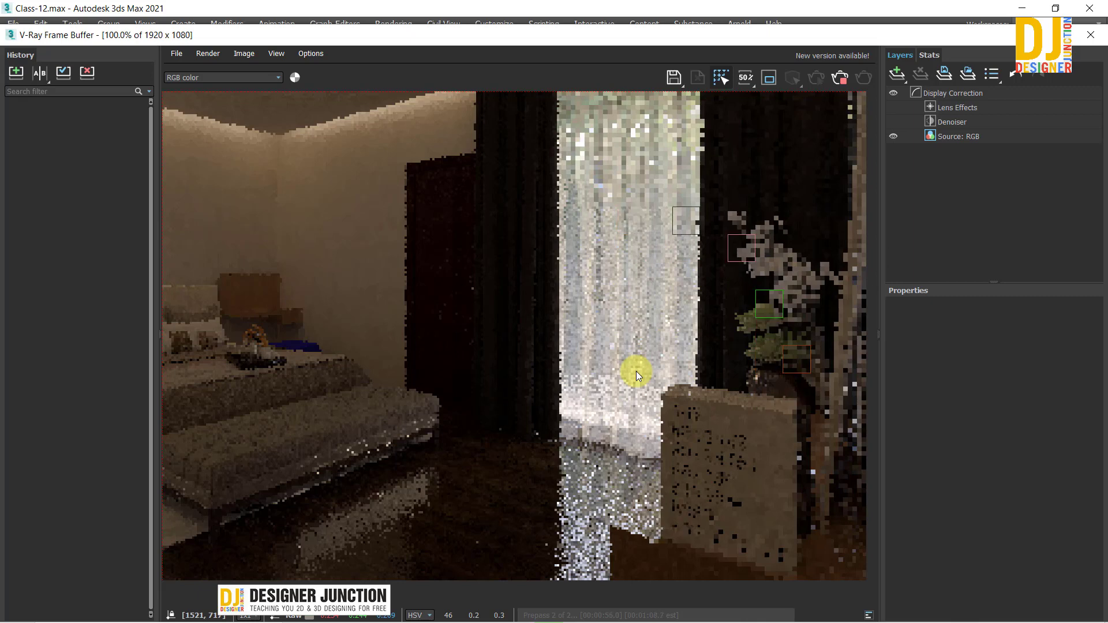
pyautogui.scroll(-1, 586, 397)
pyautogui.scroll(1, 400, 335)
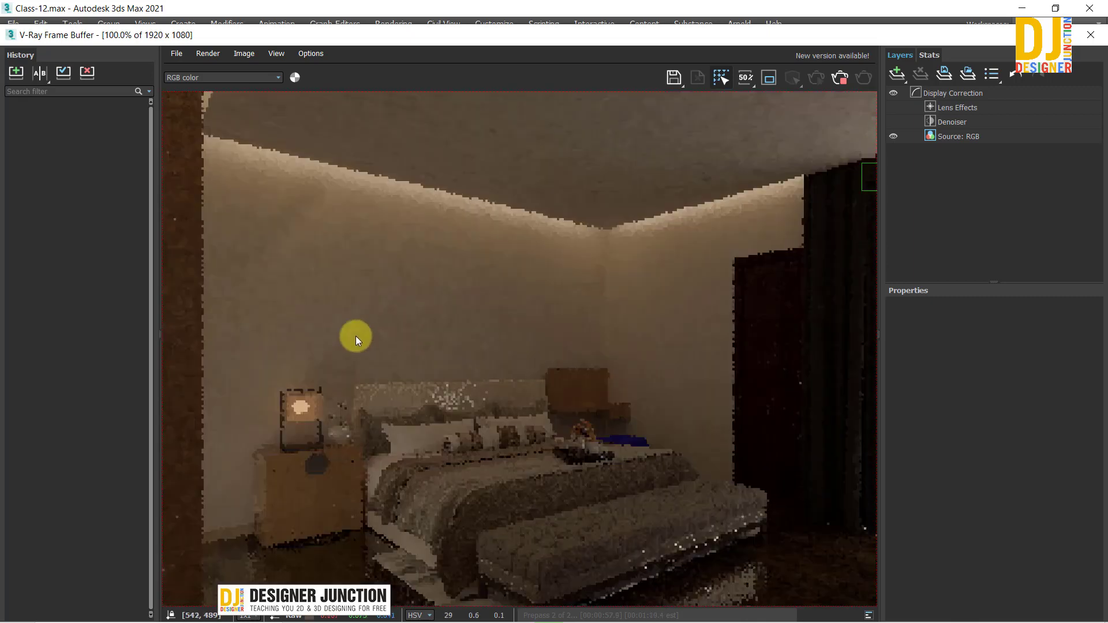
pyautogui.moveTo(340, 310); pyautogui.dragTo(412, 320, button='middle')
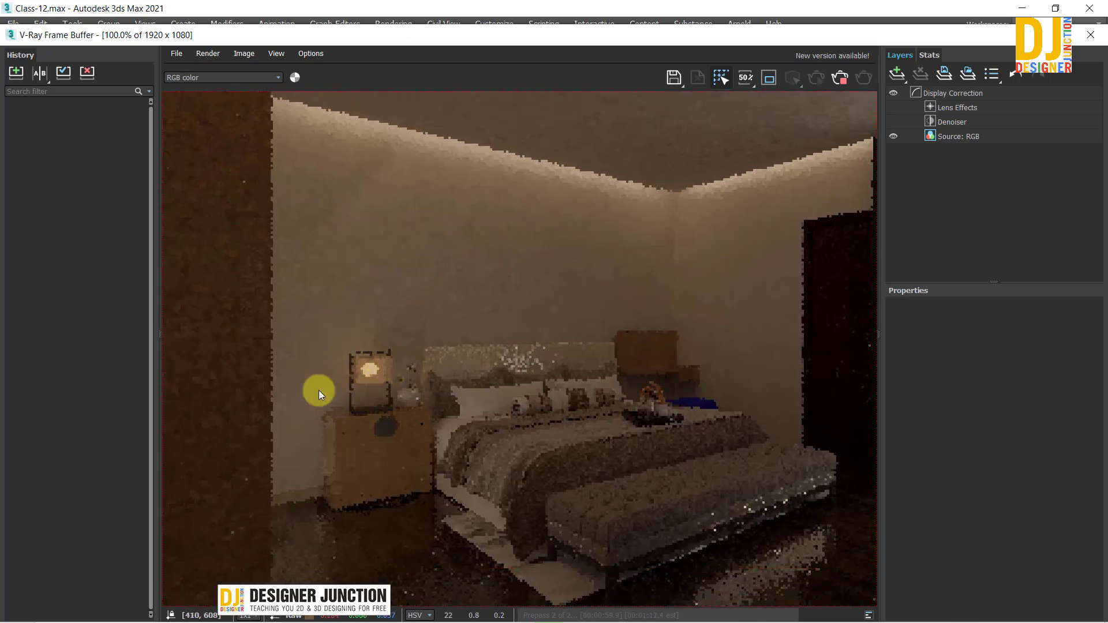
pyautogui.scroll(-1, 376, 365)
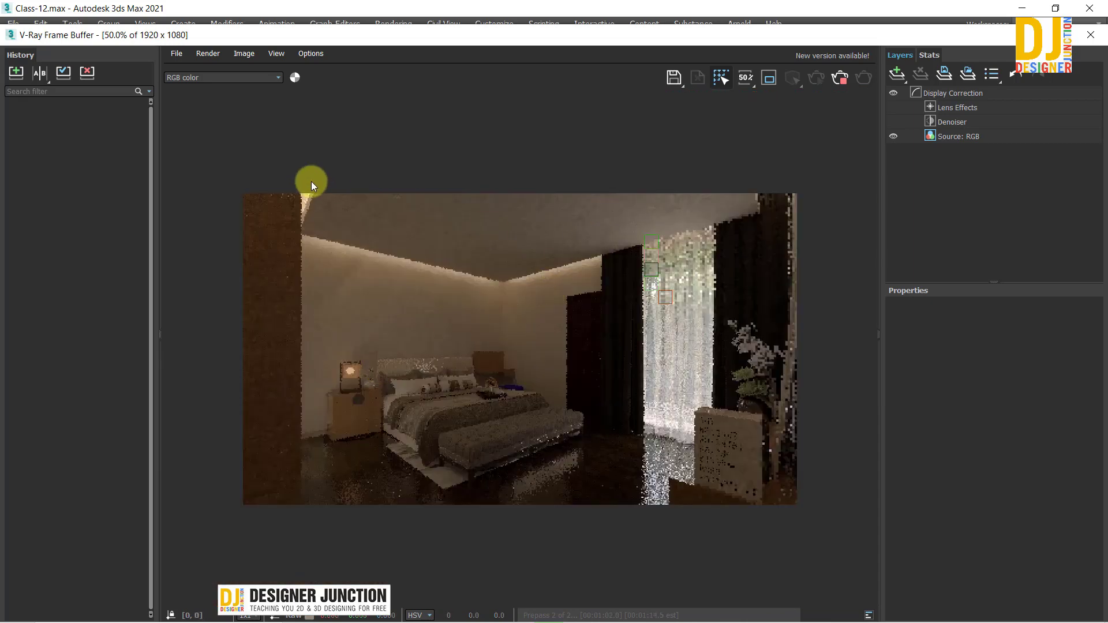
pyautogui.scroll(1, 702, 409)
pyautogui.moveTo(701, 409); pyautogui.dragTo(633, 395, button='middle')
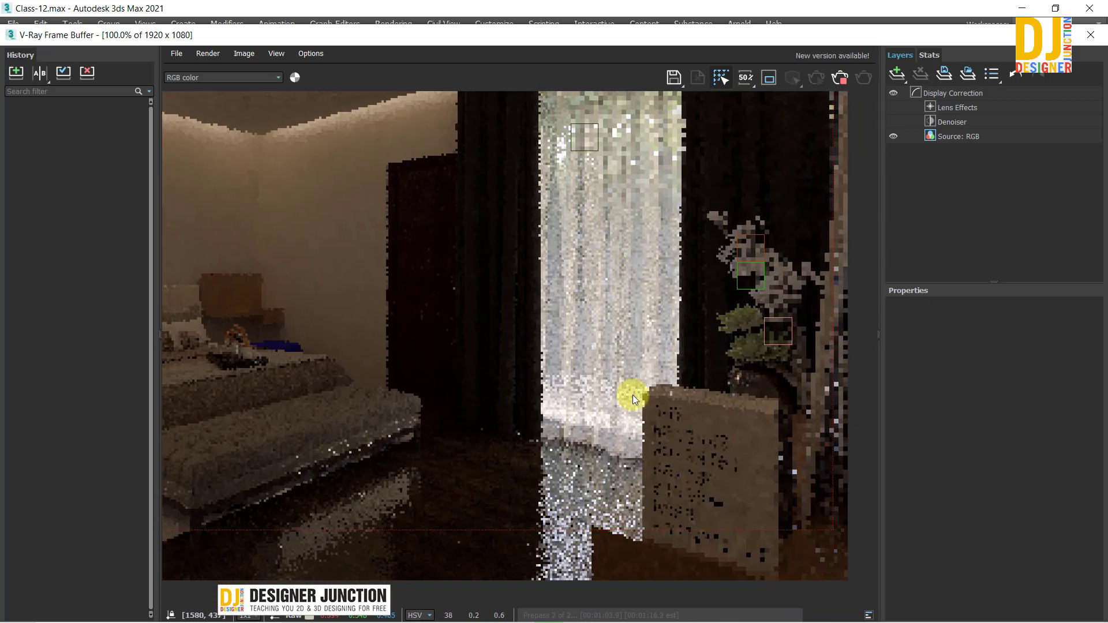
pyautogui.scroll(-1, 557, 412)
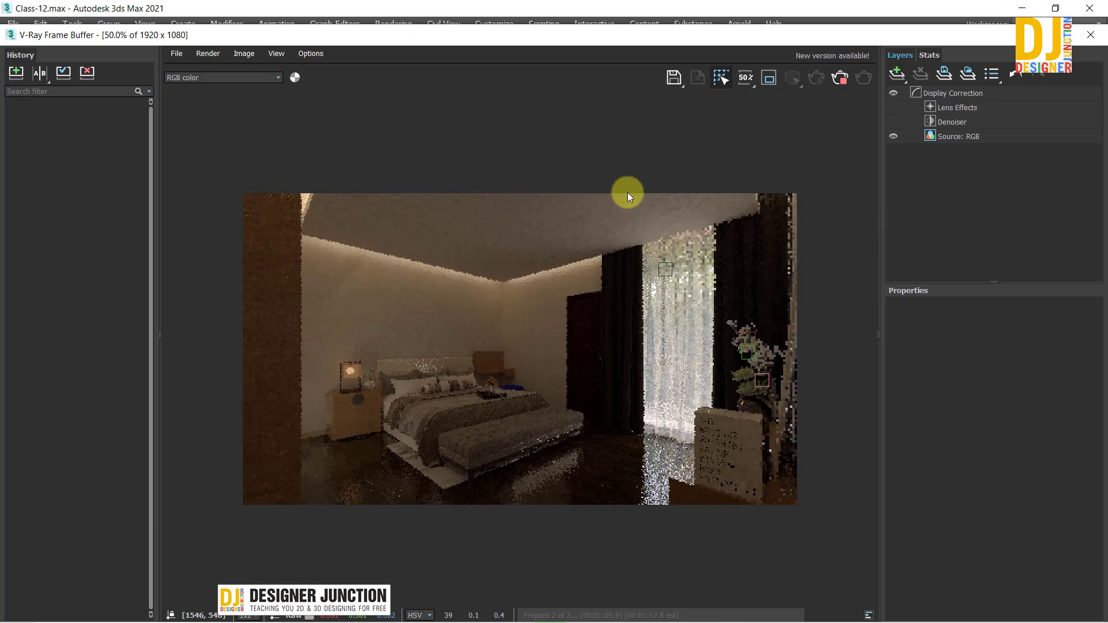
pyautogui.scroll(1, 494, 393)
pyautogui.moveTo(494, 390); pyautogui.dragTo(521, 333, button='middle')
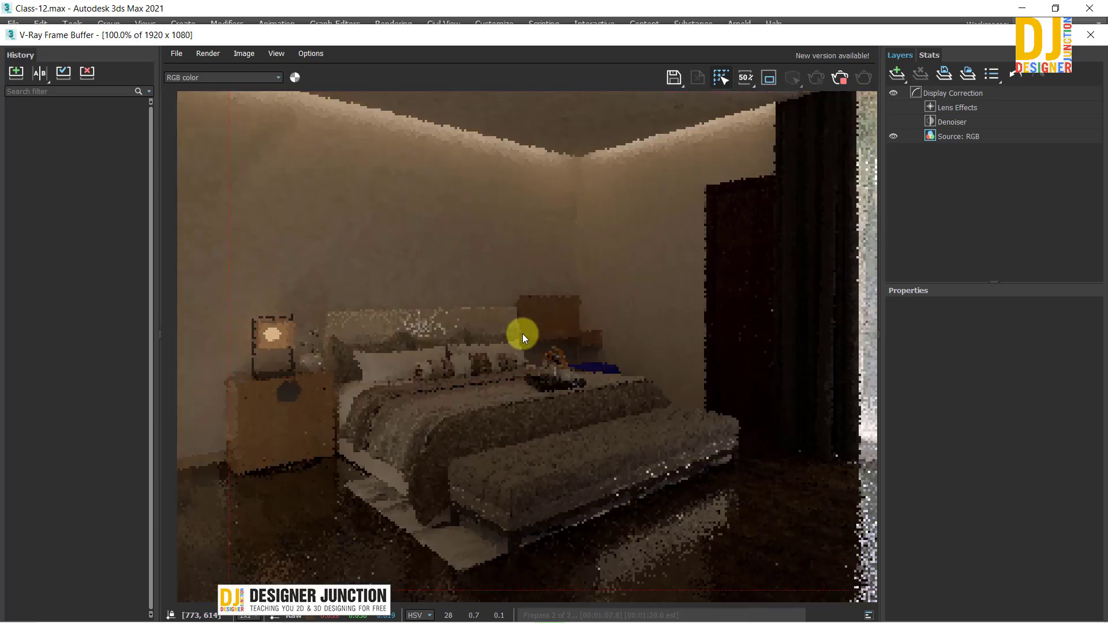
# Pan the render across the ceiling glow, bed, curtain and plant, zooming in and out
pyautogui.moveTo(465, 231); pyautogui.dragTo(388, 259, button='middle')
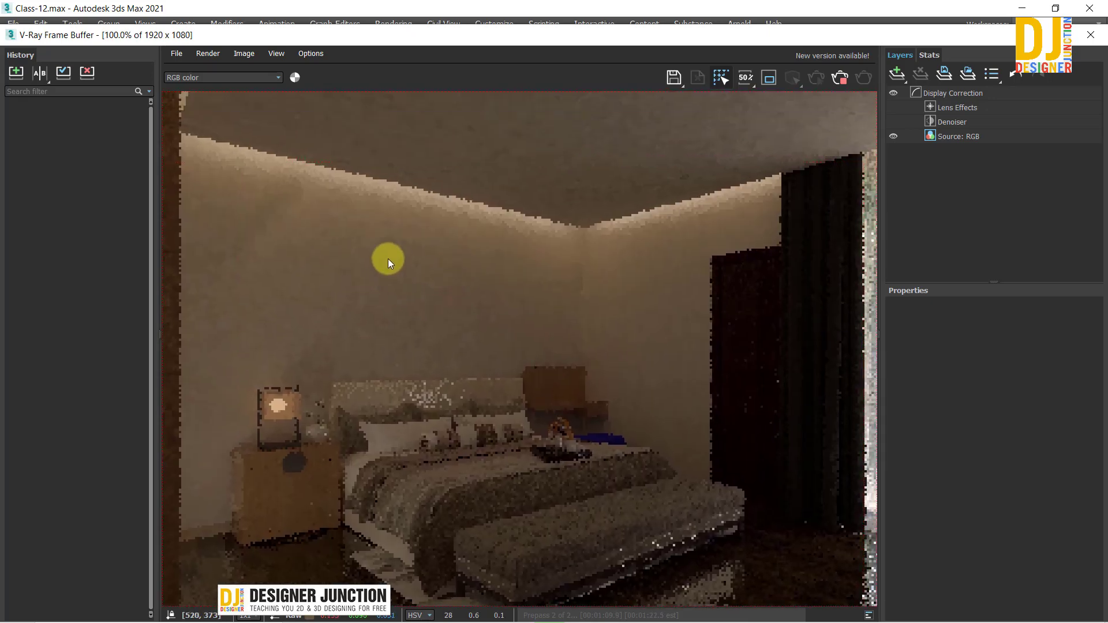
pyautogui.scroll(-1, 433, 288)
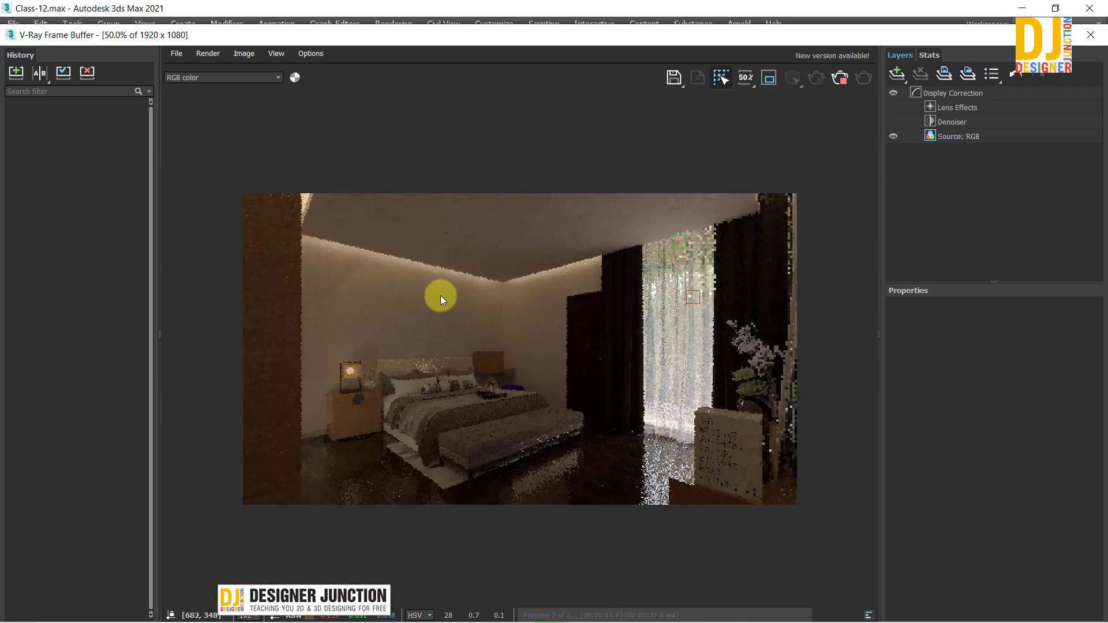
pyautogui.scroll(1, 494, 472)
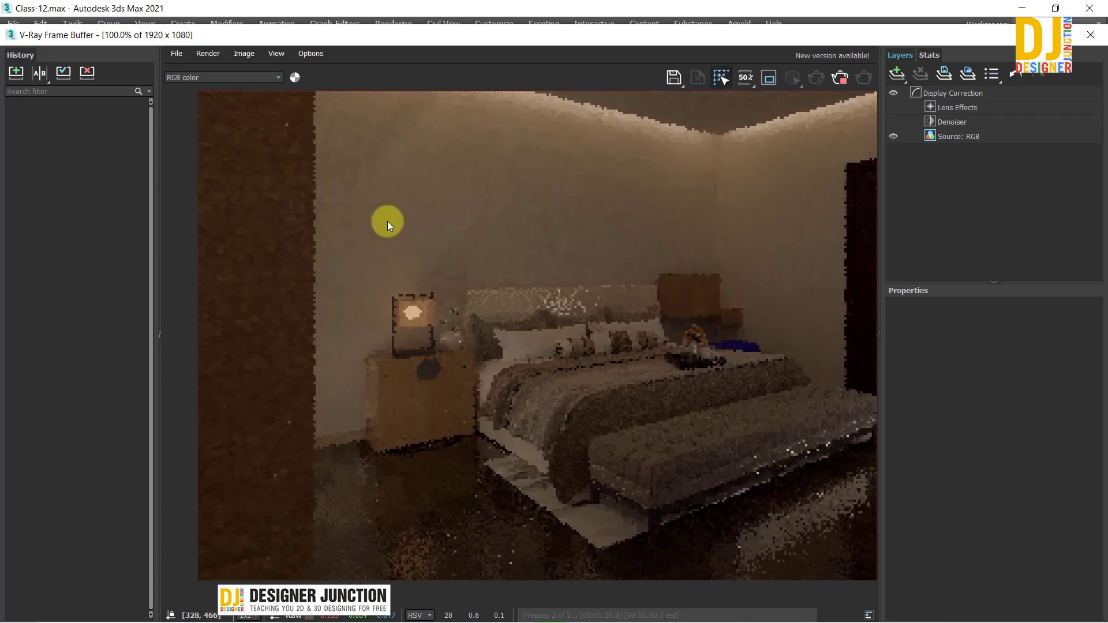
pyautogui.moveTo(378, 240); pyautogui.dragTo(590, 322, button='middle')
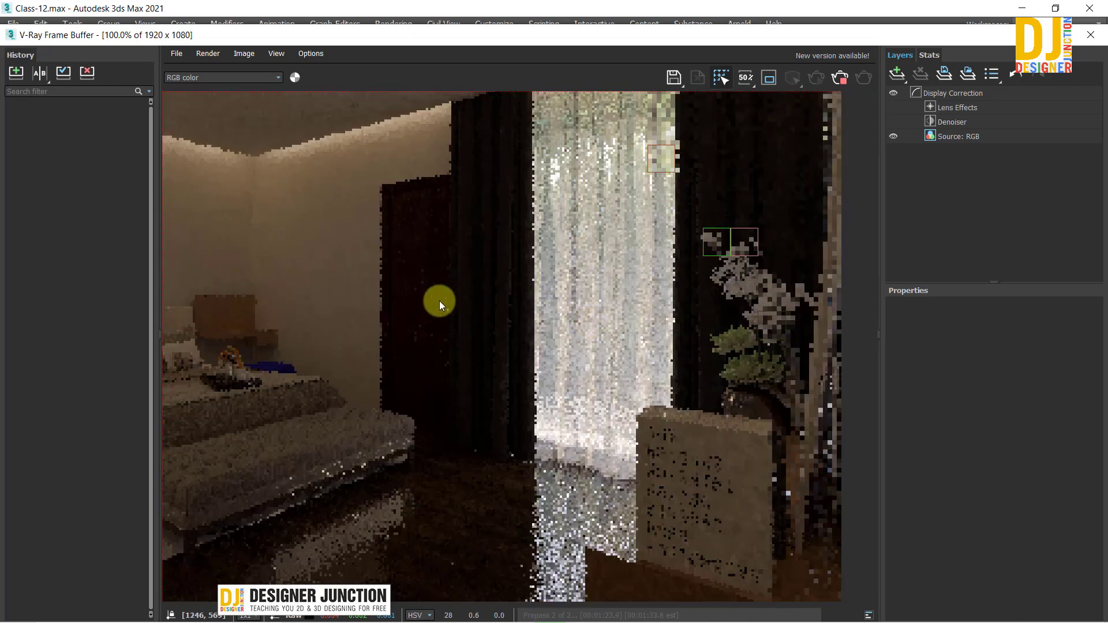
pyautogui.scroll(-1, 456, 288)
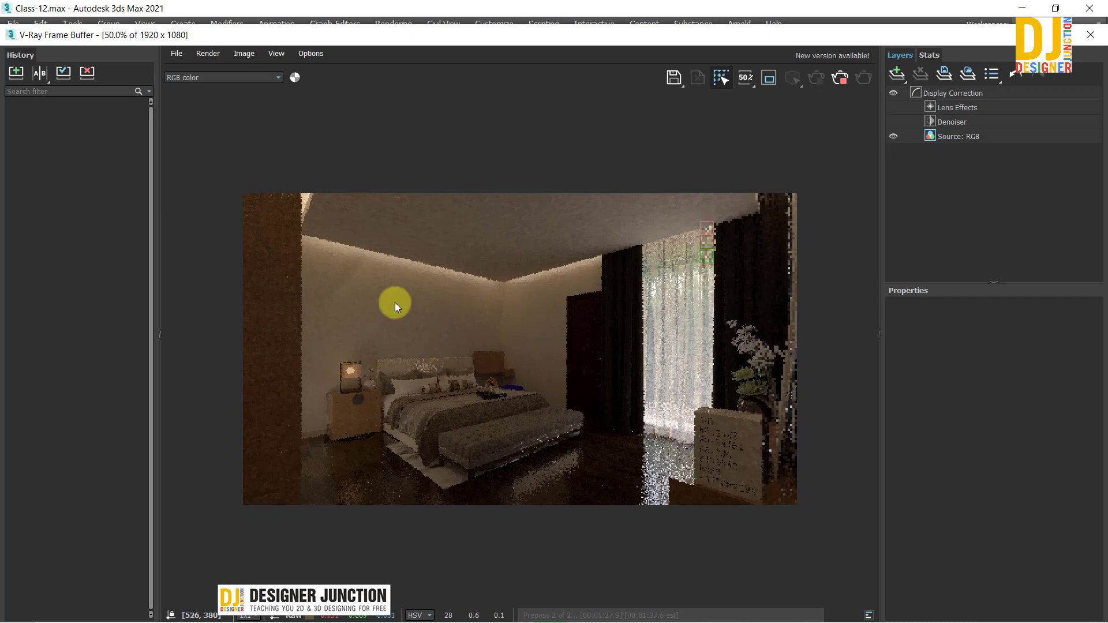
pyautogui.scroll(1, 395, 303)
pyautogui.scroll(-1, 395, 303)
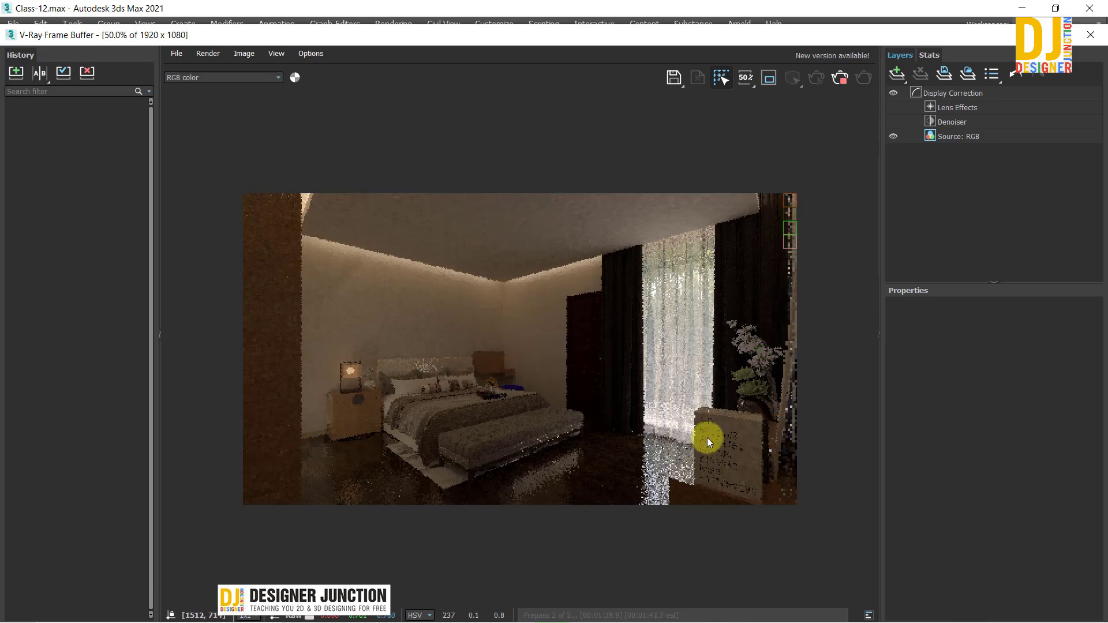
pyautogui.scroll(1, 556, 449)
pyautogui.scroll(-1, 538, 382)
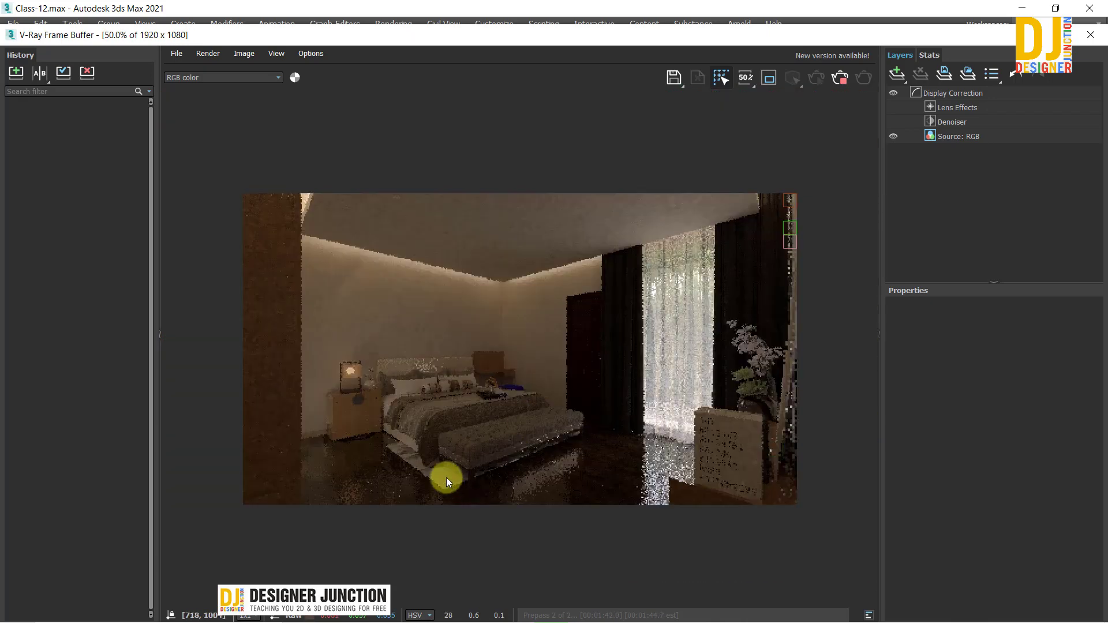
pyautogui.scroll(1, 638, 452)
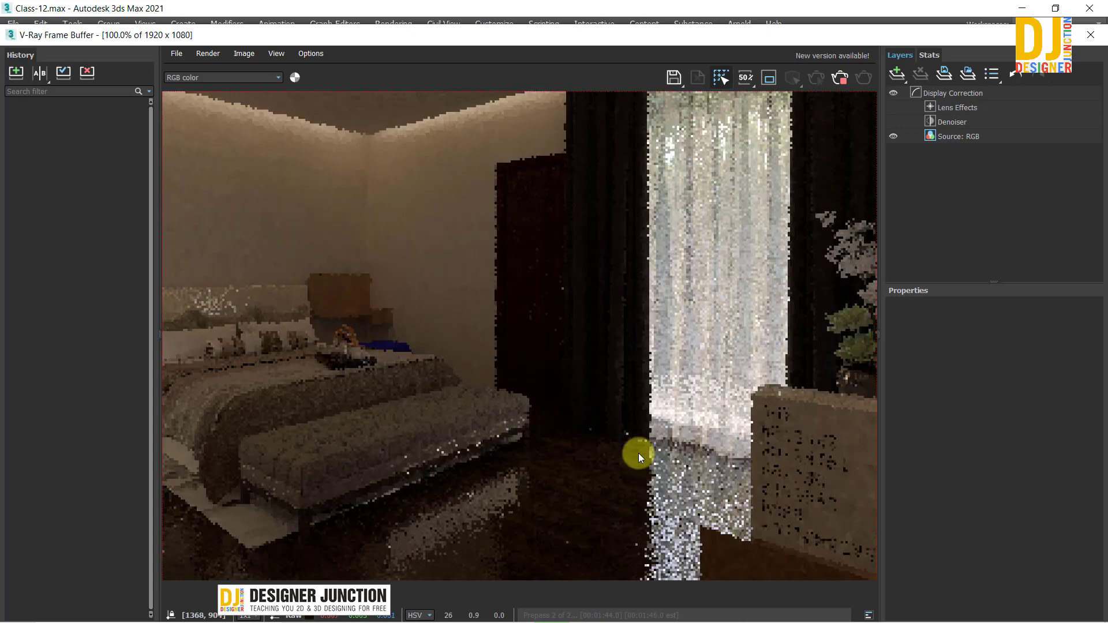
pyautogui.scroll(1, 455, 400)
pyautogui.scroll(-1, 455, 400)
pyautogui.scroll(-1, 455, 400)
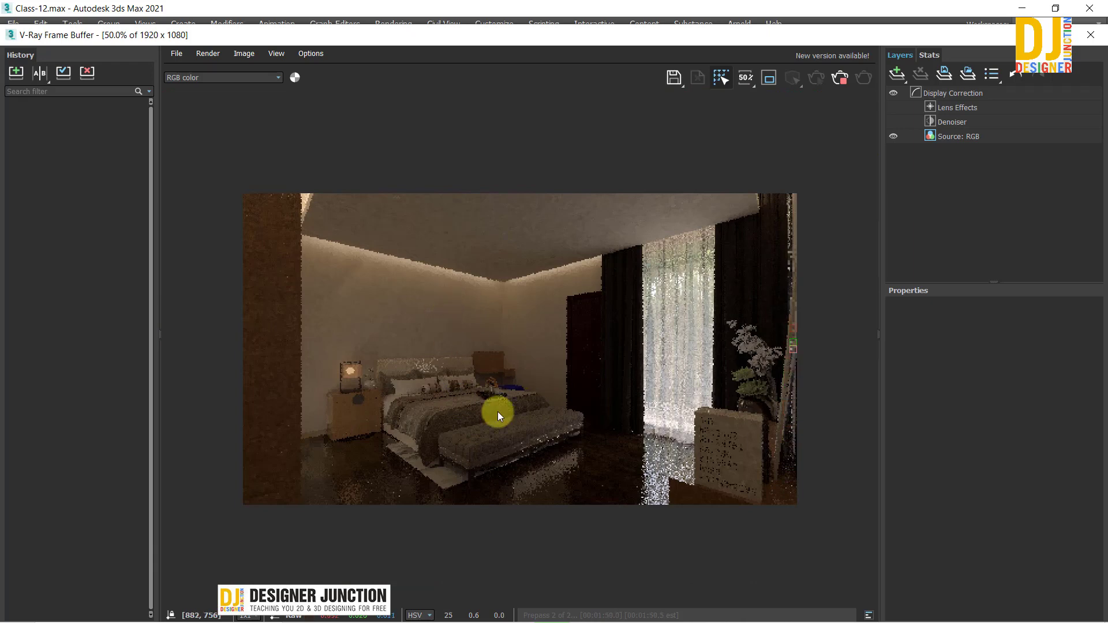
pyautogui.scroll(1, 582, 343)
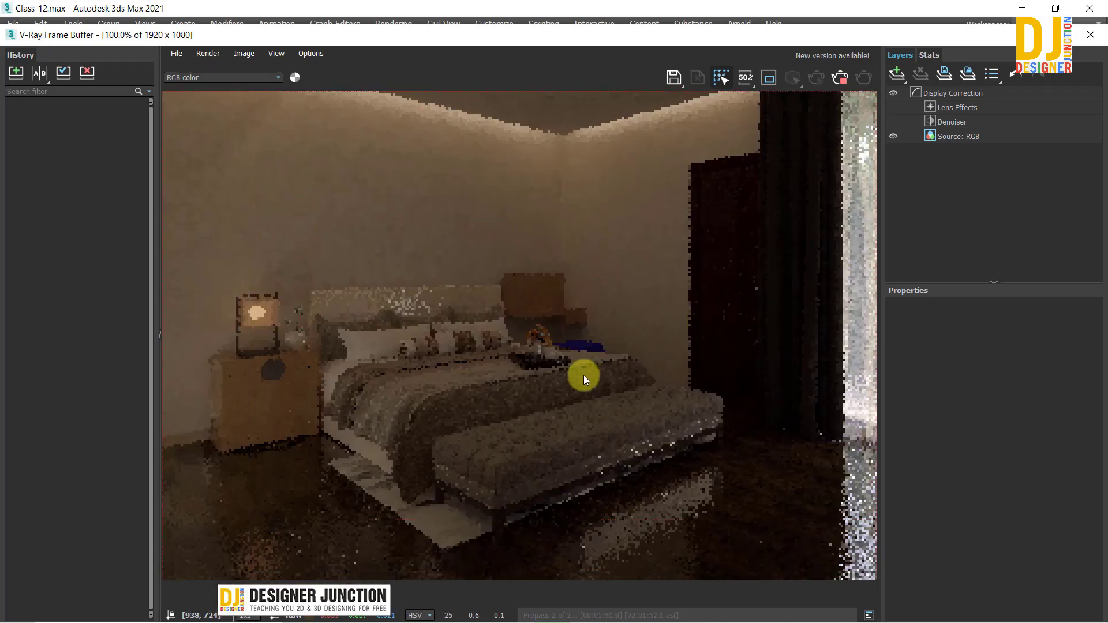
pyautogui.scroll(-1, 580, 378)
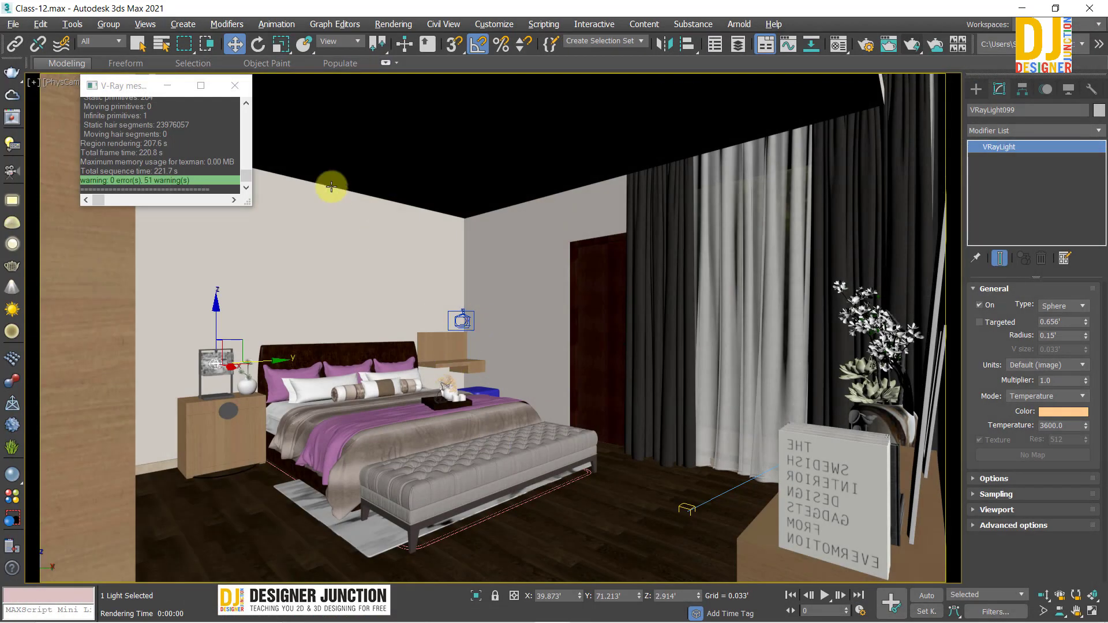
# Close the V-Ray messages window and maximize the Top view over the room's lights
pyautogui.click(235, 85)
pyautogui.hotkey('alt', 'w')
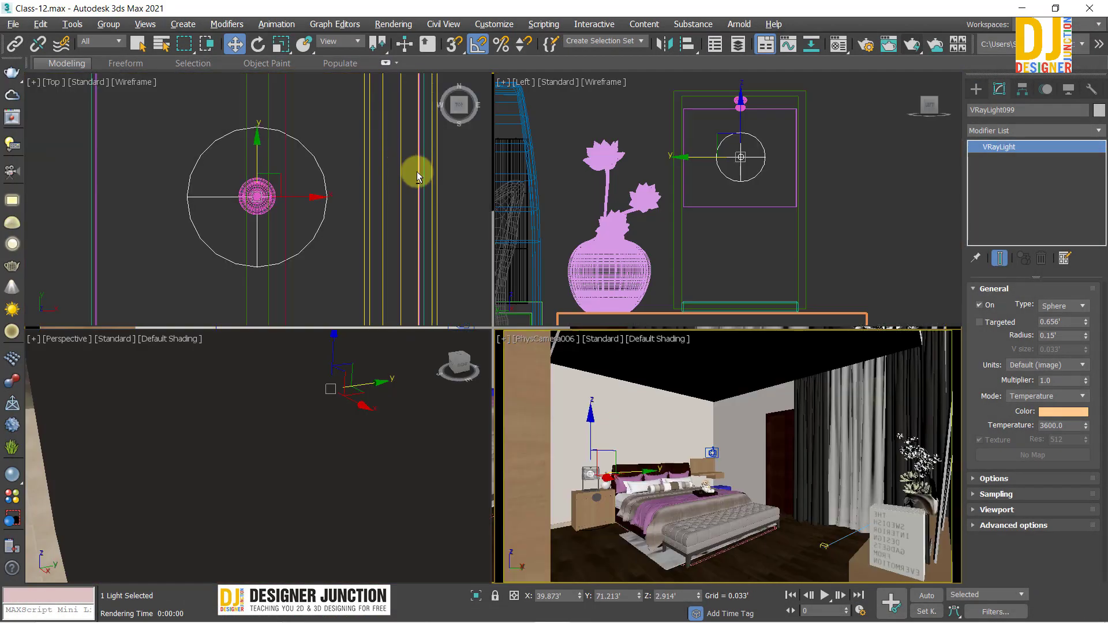
pyautogui.hotkey('alt', 'w')
pyautogui.scroll(-5, 554, 300)
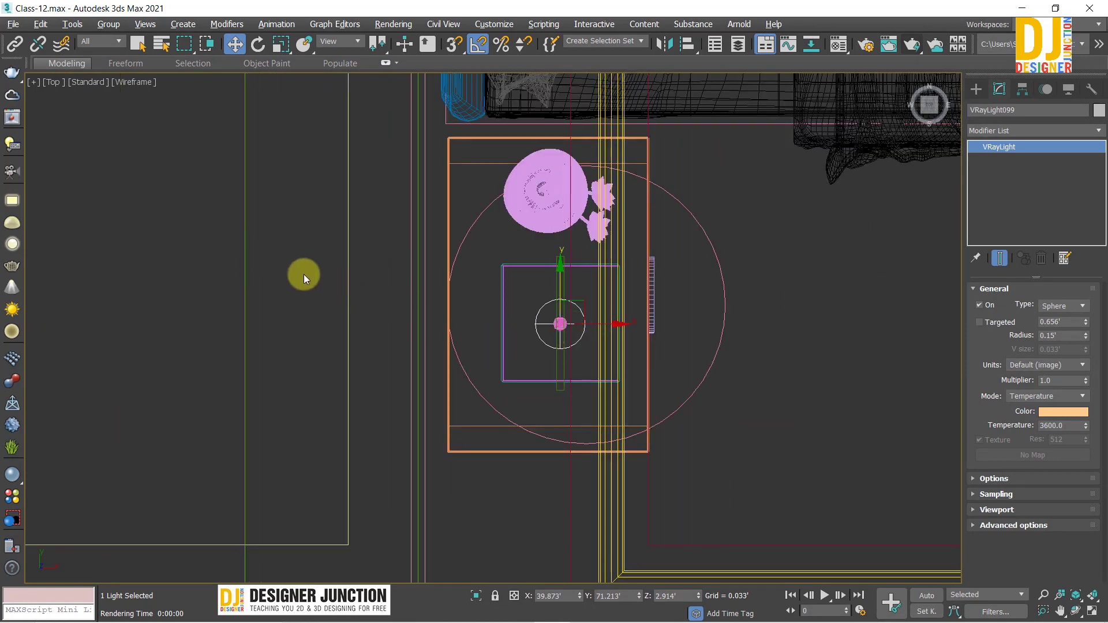
pyautogui.click(433, 285)
pyautogui.moveTo(433, 286)
pyautogui.mouseDown(button='middle')
pyautogui.moveTo(710, 433)
pyautogui.moveTo(537, 349)
pyautogui.mouseUp(button='middle')
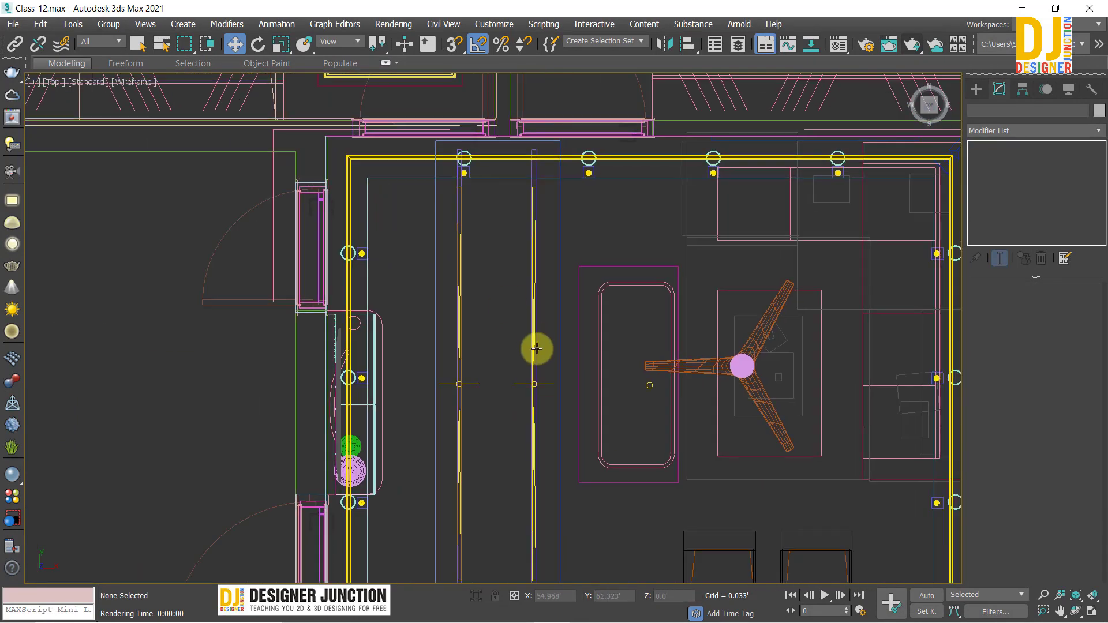
# Select a ceiling downlight group and start copying it, then cancel and clear the selection
pyautogui.click(344, 253)
pyautogui.scroll(3, 354, 258)
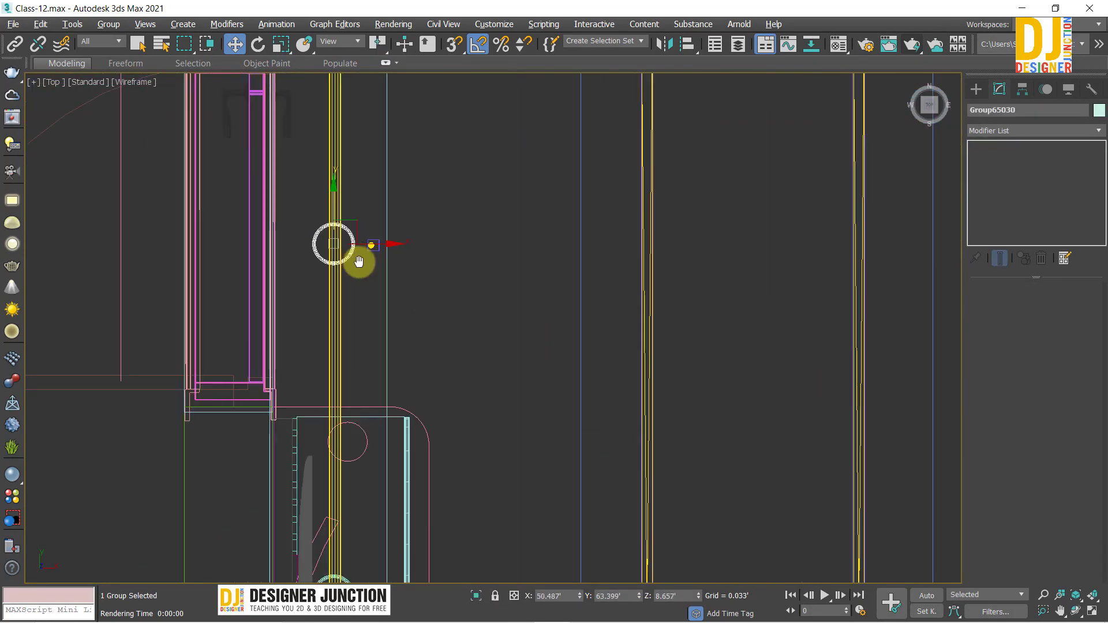
pyautogui.moveTo(358, 257); pyautogui.dragTo(634, 430, button='middle')
pyautogui.scroll(-3, 652, 416)
pyautogui.keyDown('shift'); pyautogui.moveTo(651, 415); pyautogui.dragTo(441, 95); pyautogui.keyUp('shift')
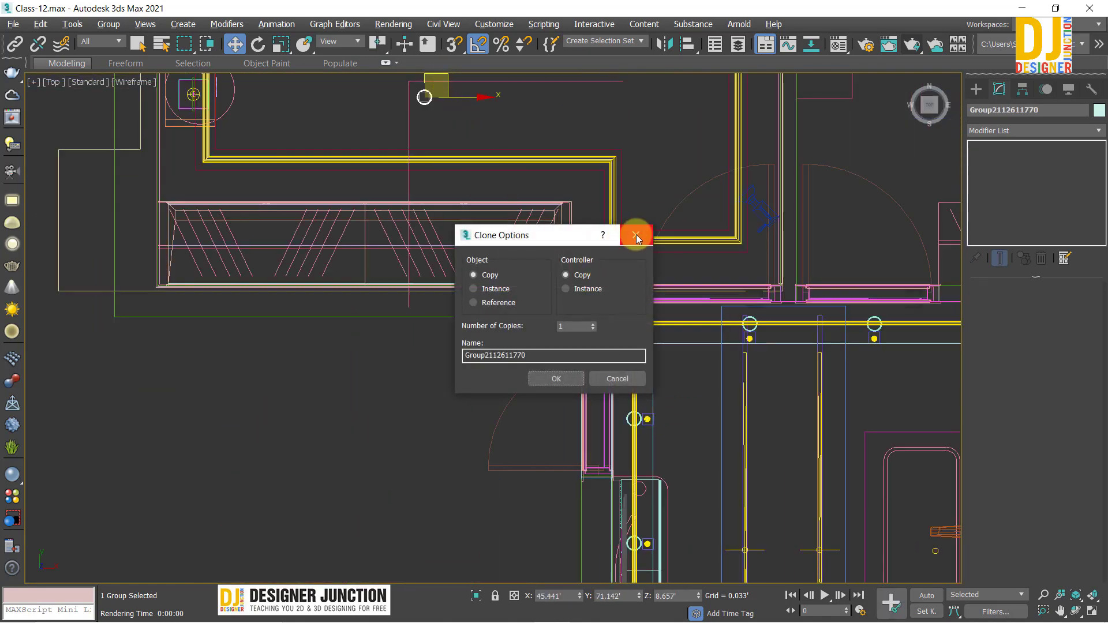
pyautogui.click(636, 234)
pyautogui.scroll(-4, 514, 471)
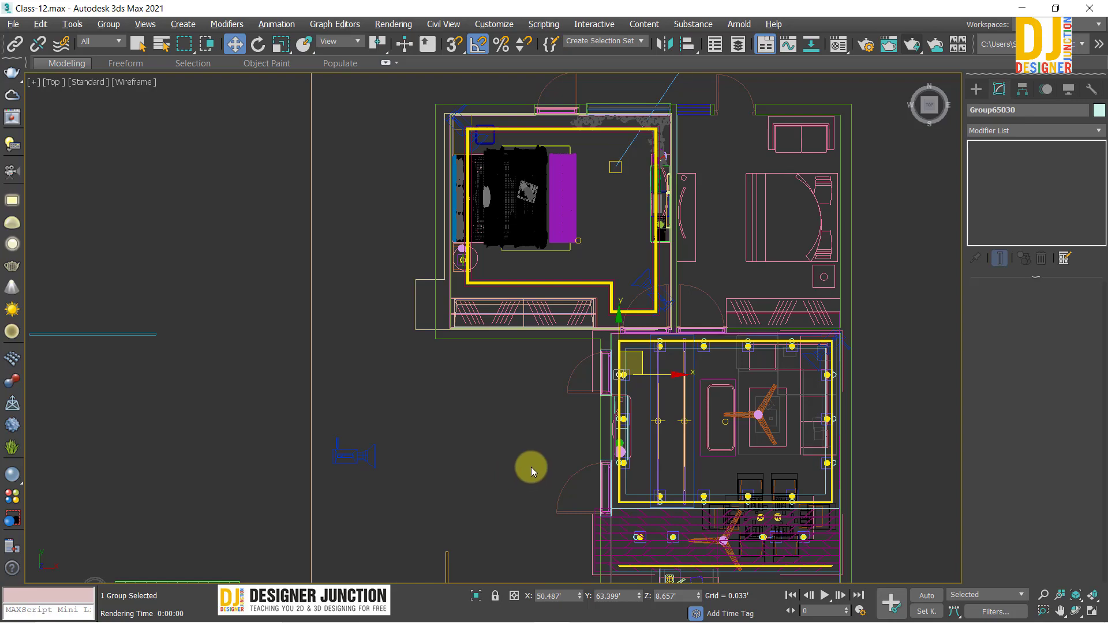
pyautogui.click(531, 472)
pyautogui.scroll(2, 524, 235)
pyautogui.scroll(2, 490, 292)
pyautogui.scroll(2, 405, 321)
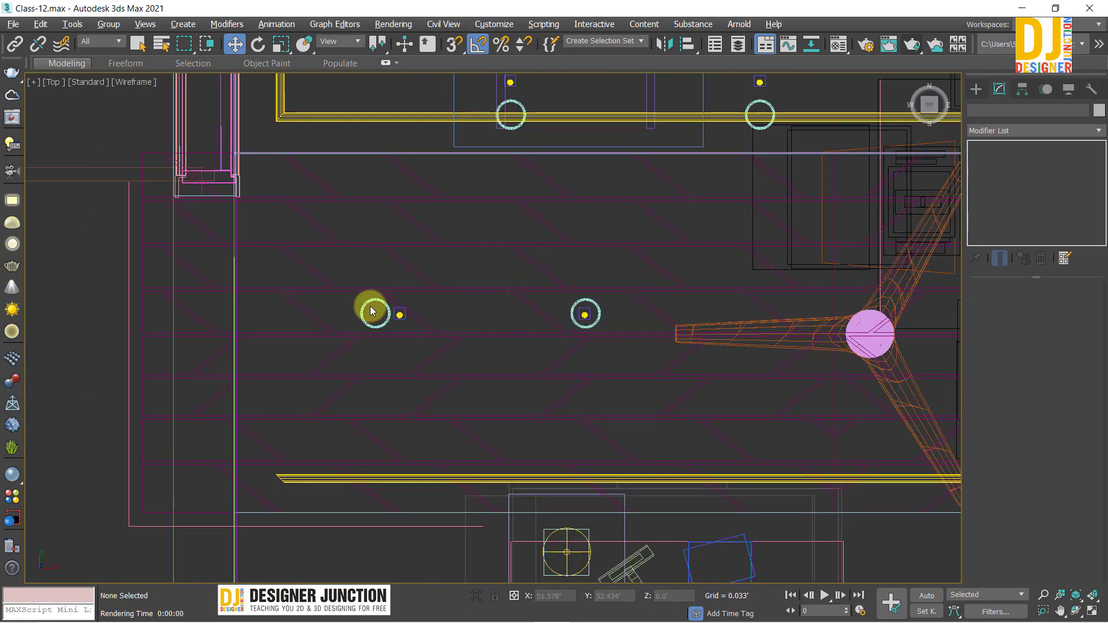
pyautogui.scroll(-1, 371, 310)
pyautogui.scroll(-3, 372, 312)
pyautogui.scroll(3, 375, 312)
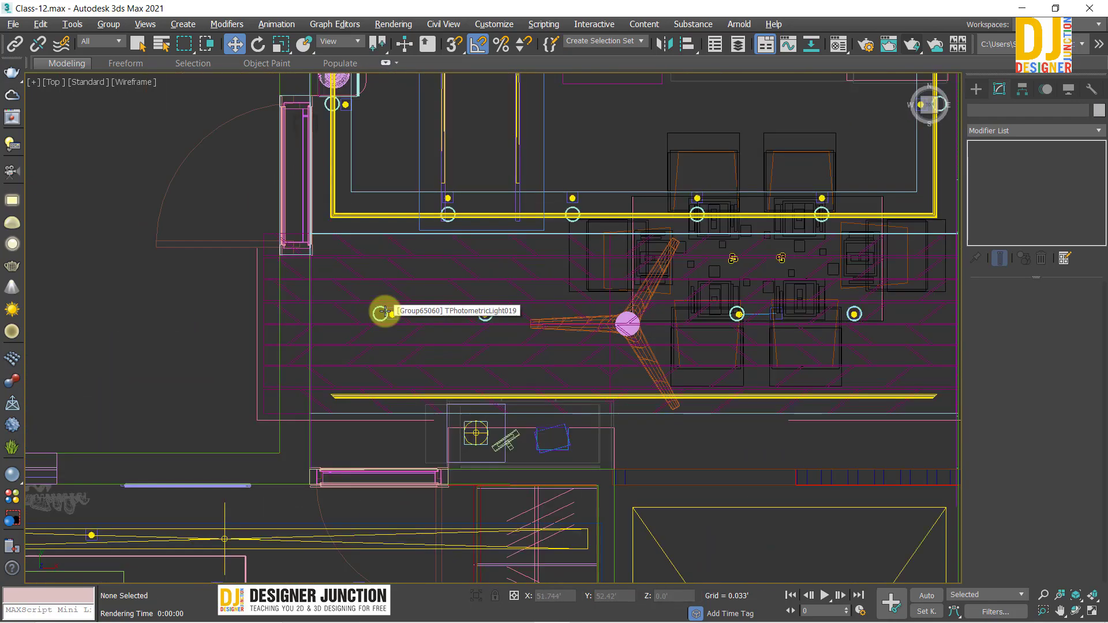
pyautogui.scroll(1, 376, 314)
# Shift-drag a copy of the left-end downlight group into the bedroom
pyautogui.click(377, 314)
pyautogui.scroll(-1, 404, 306)
pyautogui.scroll(-1, 415, 299)
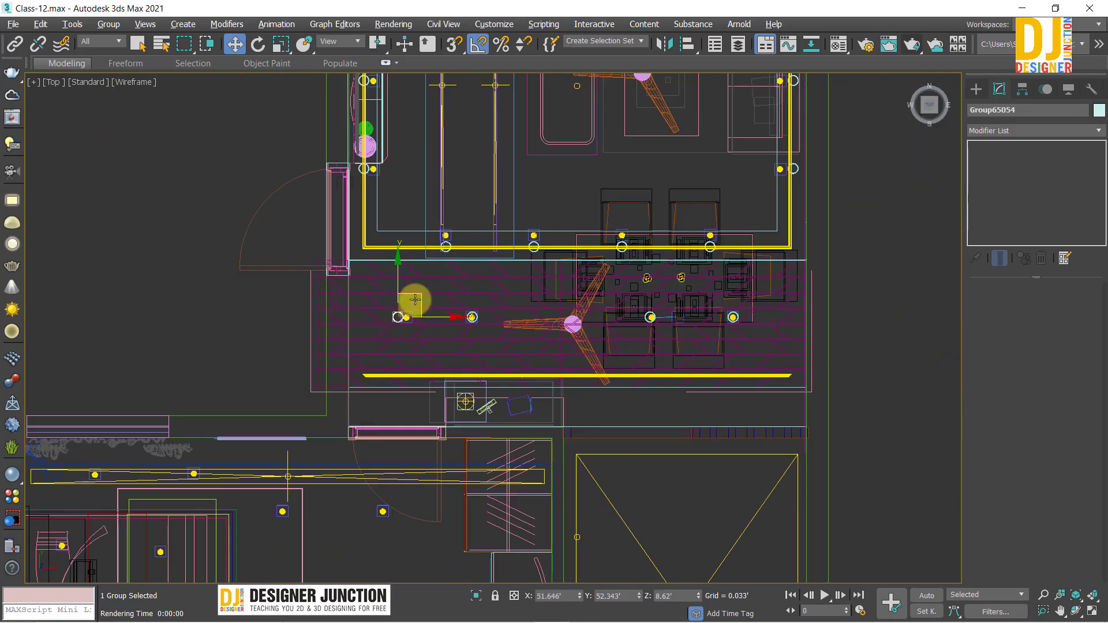
pyautogui.moveTo(415, 297); pyautogui.dragTo(170, 166)
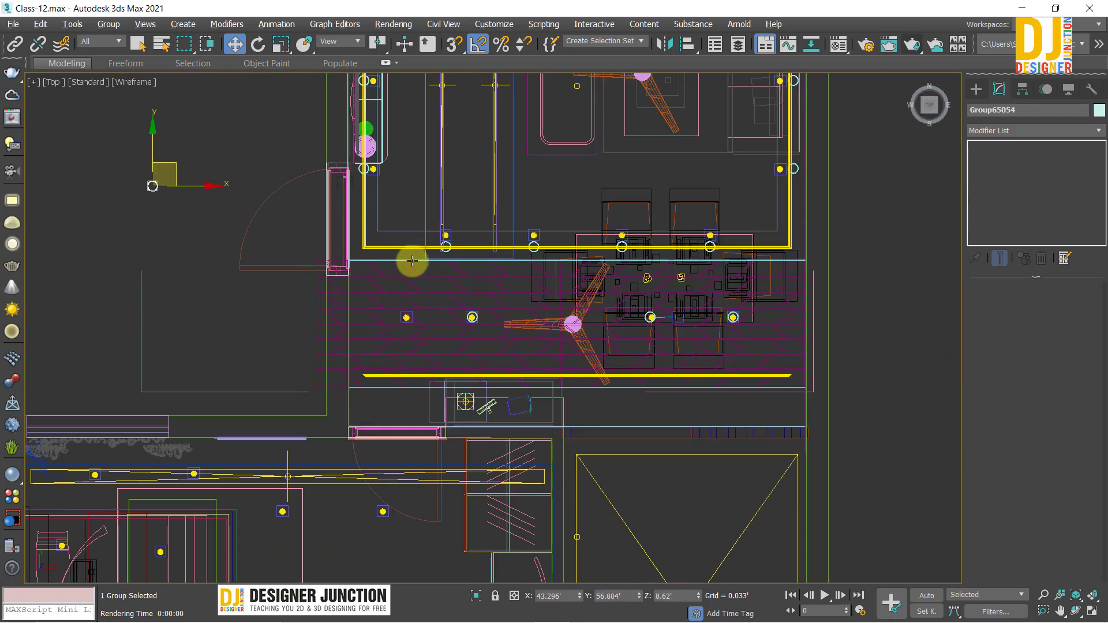
pyautogui.scroll(-2, 413, 261)
pyautogui.scroll(-2, 398, 324)
pyautogui.moveTo(383, 324); pyautogui.dragTo(395, 339, button='middle')
pyautogui.scroll(4, 412, 362)
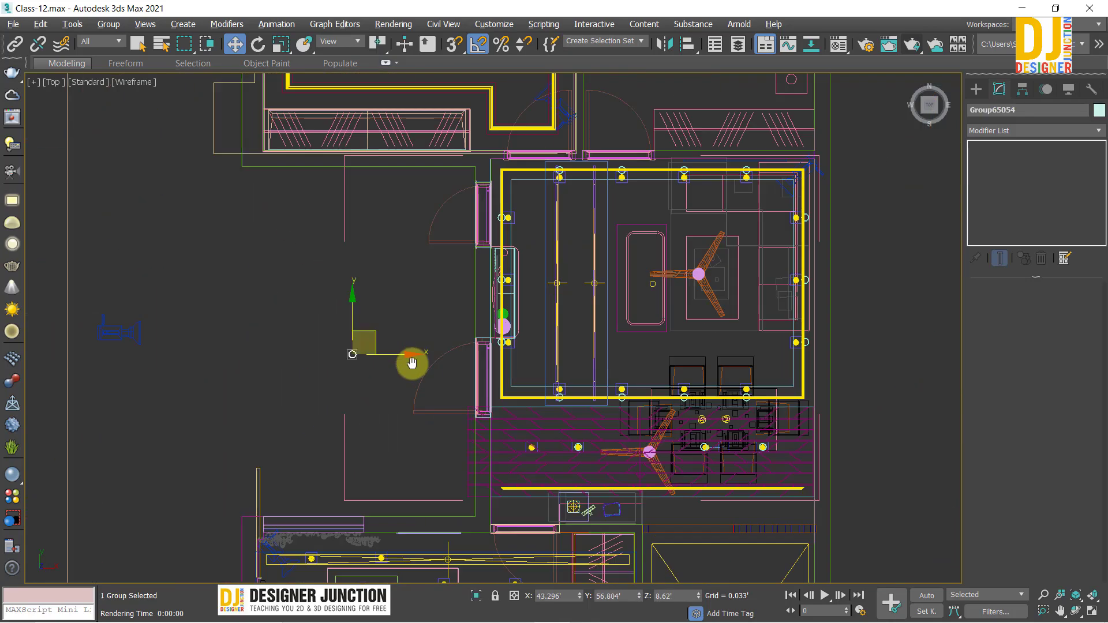
pyautogui.scroll(3, 411, 363)
pyautogui.moveTo(296, 340)
pyautogui.mouseDown()
pyautogui.moveTo(639, 530)
pyautogui.moveTo(268, 98)
pyautogui.mouseUp()
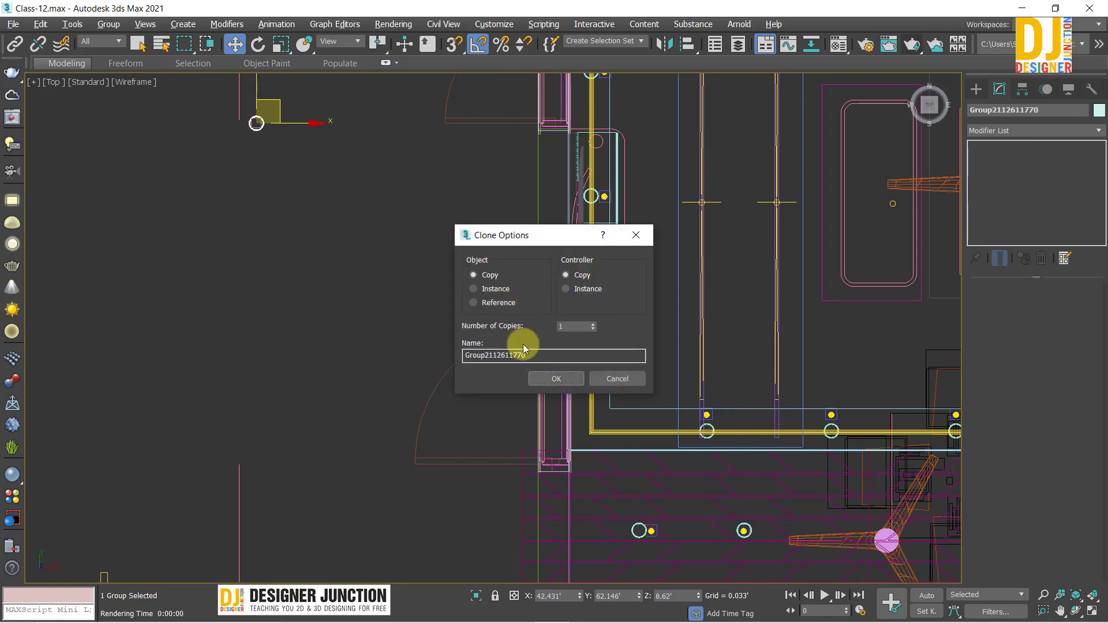
pyautogui.click(542, 379)
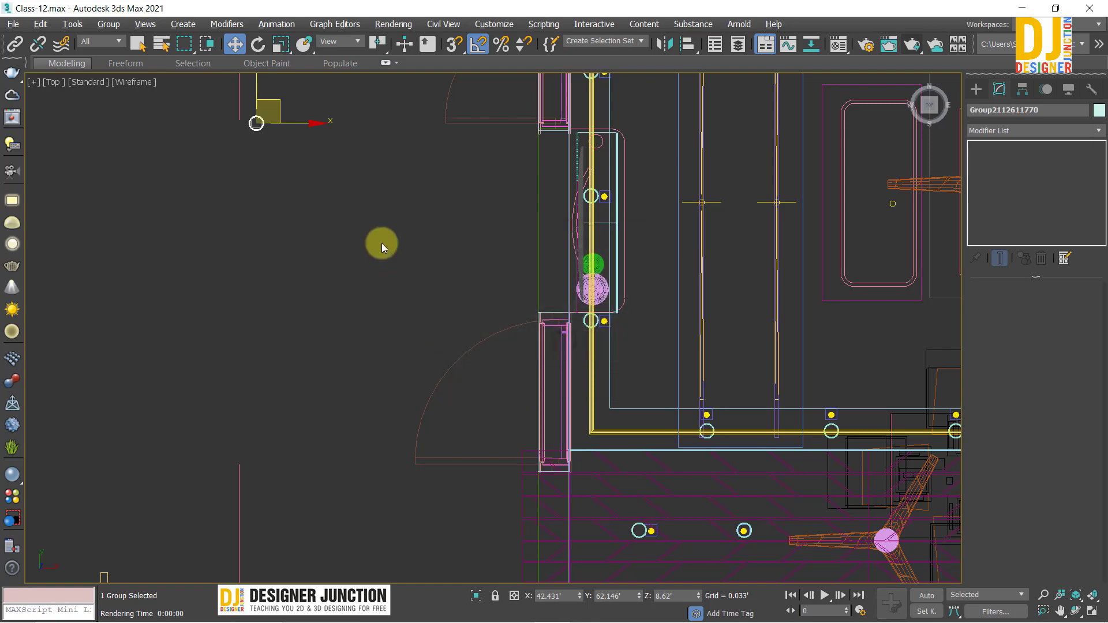
# Show only the copied downlight and bedroom walls, with the side elevation view maximized
pyautogui.scroll(-5, 469, 514)
pyautogui.scroll(2, 542, 323)
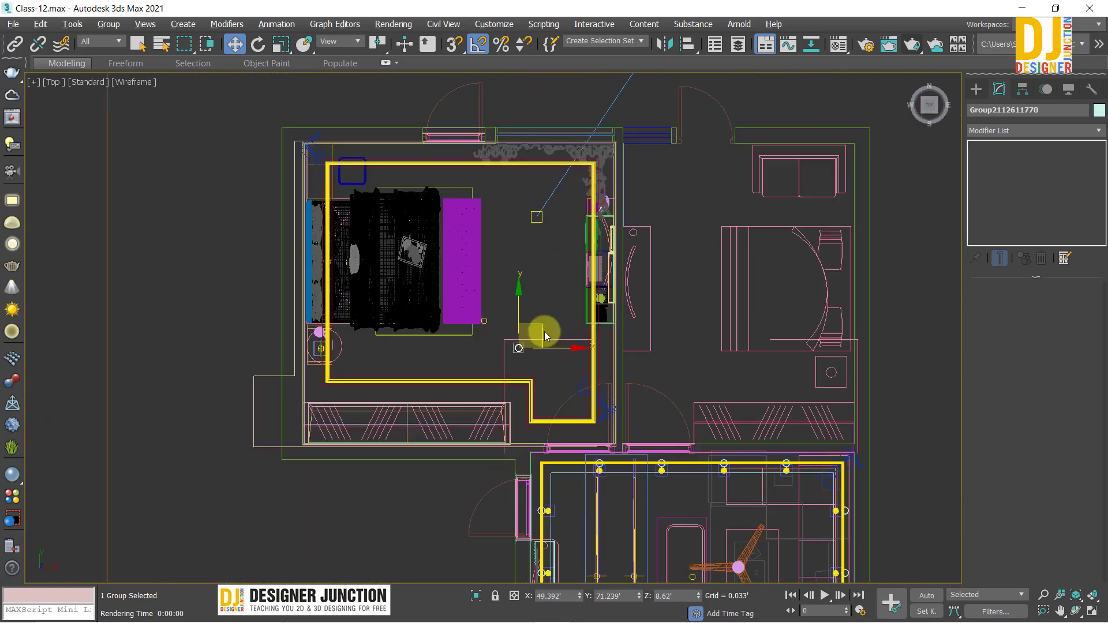
pyautogui.scroll(5, 520, 358)
pyautogui.moveTo(495, 388); pyautogui.dragTo(524, 296, button='middle')
pyautogui.keyDown('ctrl'); pyautogui.click(540, 358); pyautogui.keyUp('ctrl')
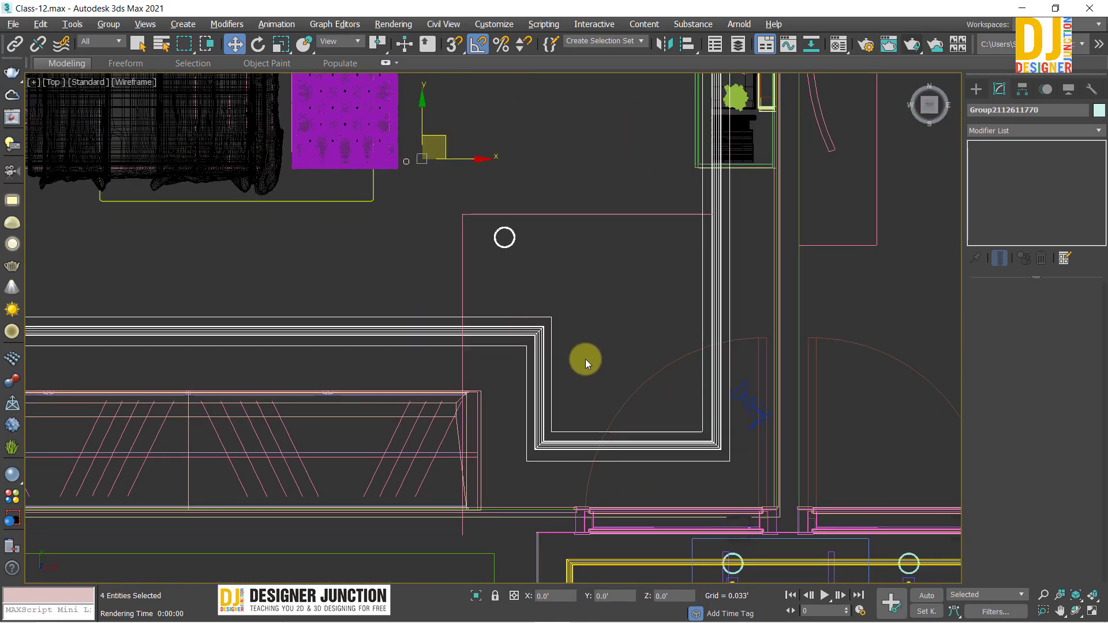
pyautogui.press('z')
pyautogui.hotkey('alt', 'w')
pyautogui.hotkey('alt', 'w')
pyautogui.click(650, 378)
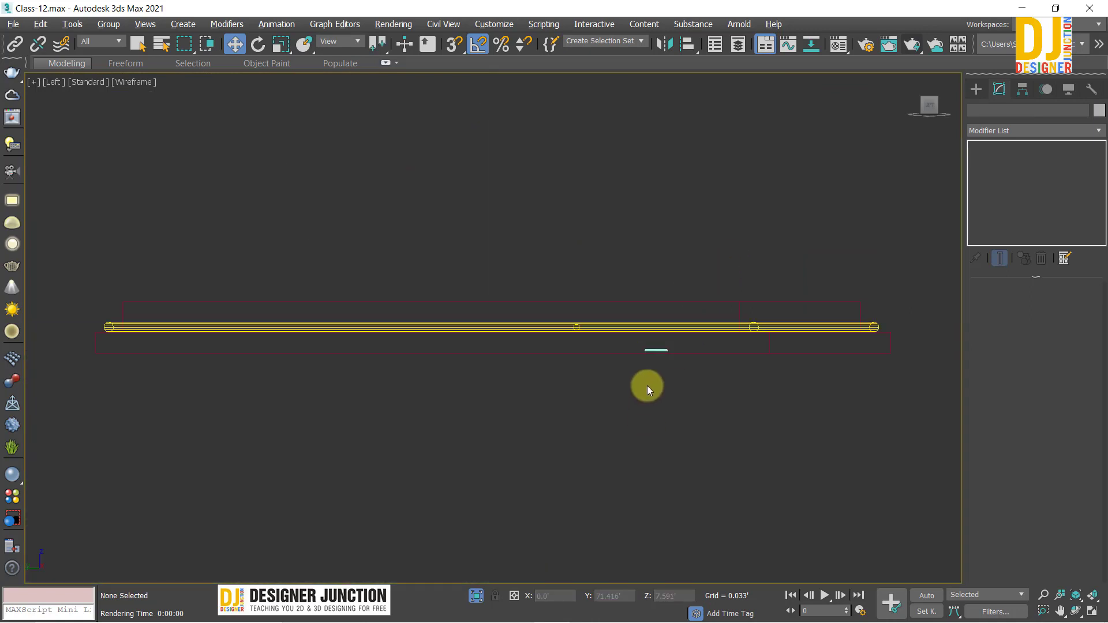
# Set the copied downlight at ceiling height and slide it left inside the bedroom
pyautogui.scroll(3, 638, 347)
pyautogui.click(566, 357)
pyautogui.scroll(3, 567, 363)
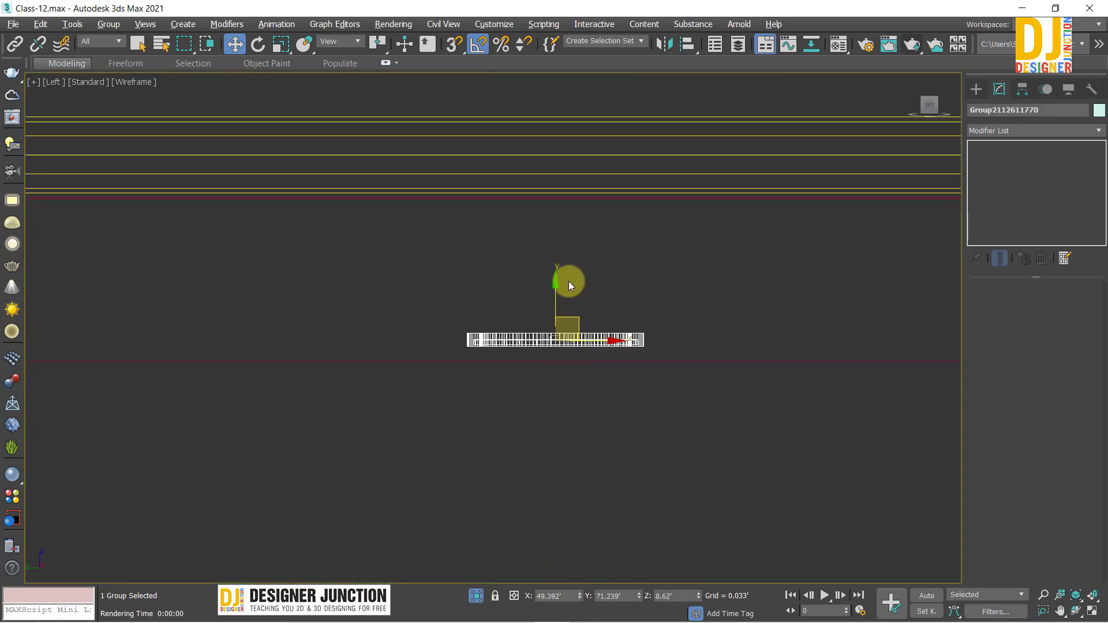
pyautogui.moveTo(556, 290); pyautogui.dragTo(556, 315)
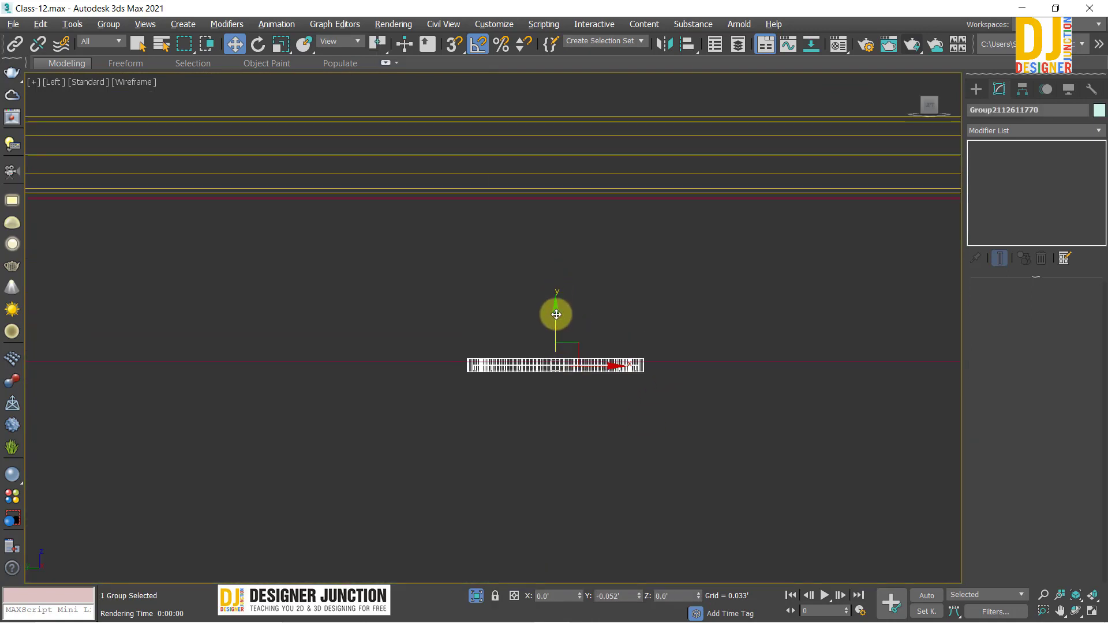
pyautogui.hotkey('alt', 'w')
pyautogui.hotkey('alt', 'w')
pyautogui.press('z')
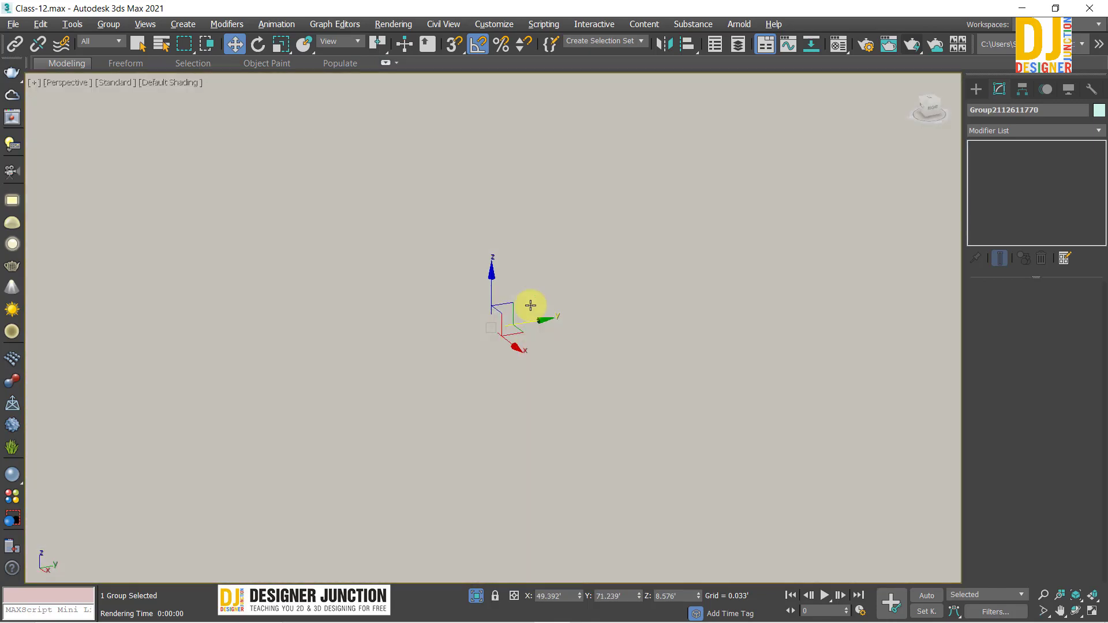
pyautogui.moveTo(531, 305)
pyautogui.keyDown('alt'); pyautogui.mouseDown(button='middle')
pyautogui.moveTo(540, 230)
pyautogui.moveTo(528, 317)
pyautogui.moveTo(510, 284)
pyautogui.mouseUp(button='middle'); pyautogui.keyUp('alt')
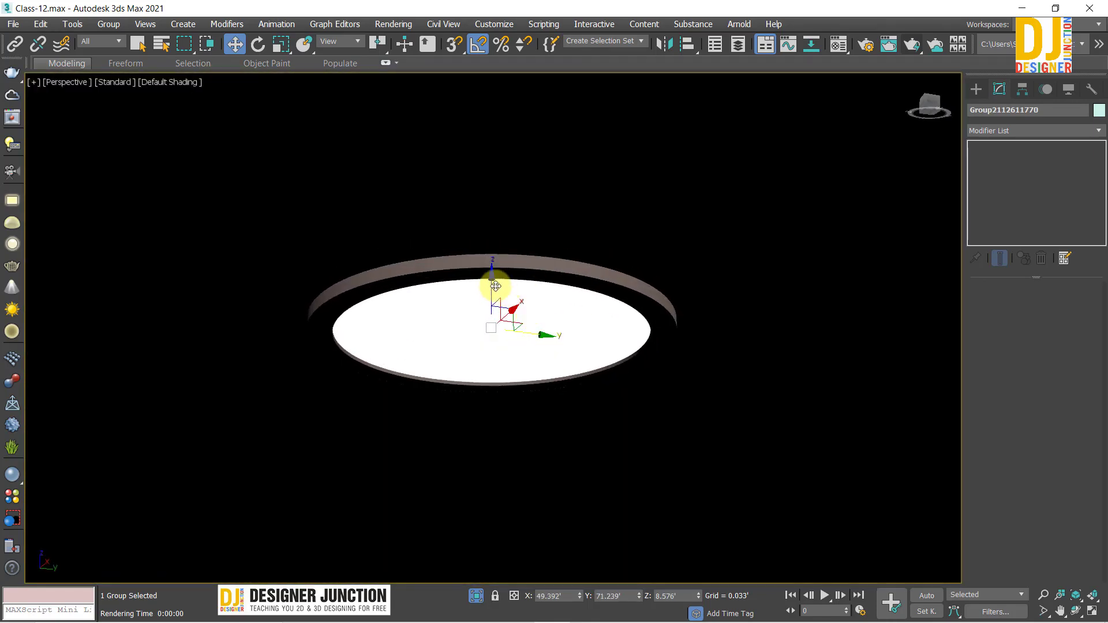
pyautogui.moveTo(496, 286); pyautogui.dragTo(493, 278)
pyautogui.press('t')
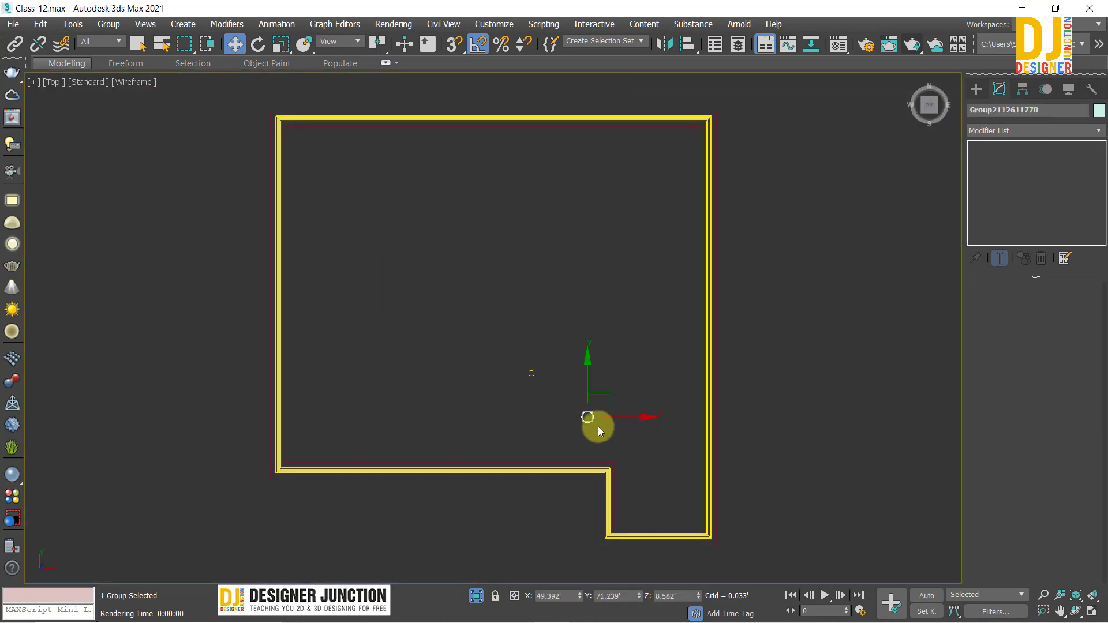
pyautogui.moveTo(607, 398); pyautogui.dragTo(366, 390)
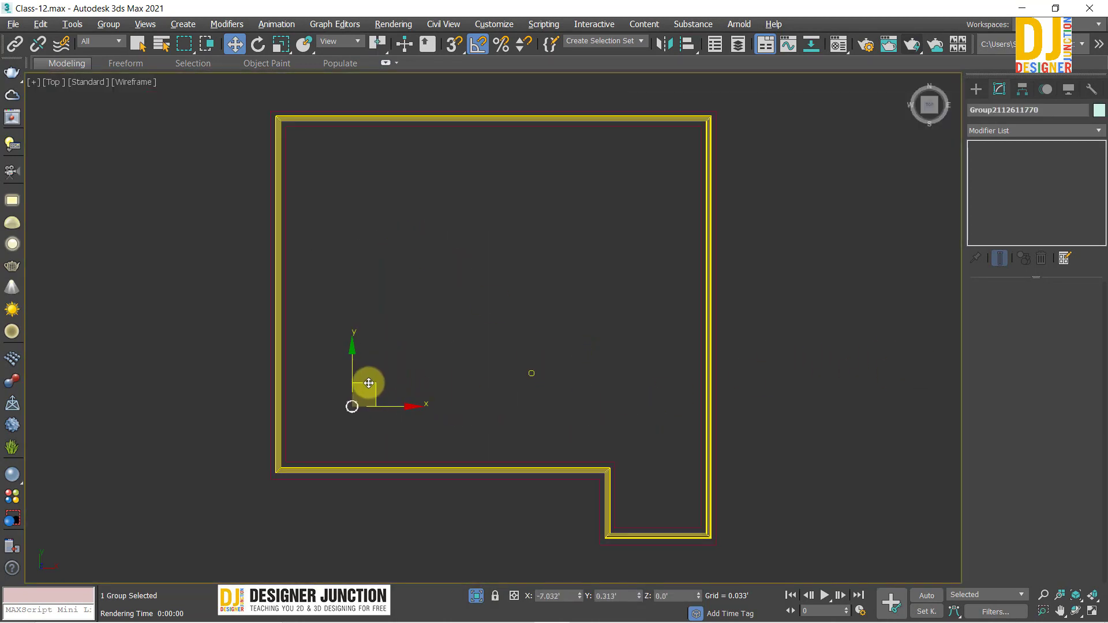
# Restore the full plan and Shift-drag a downlight copy toward the headboard corner
pyautogui.click(476, 595)
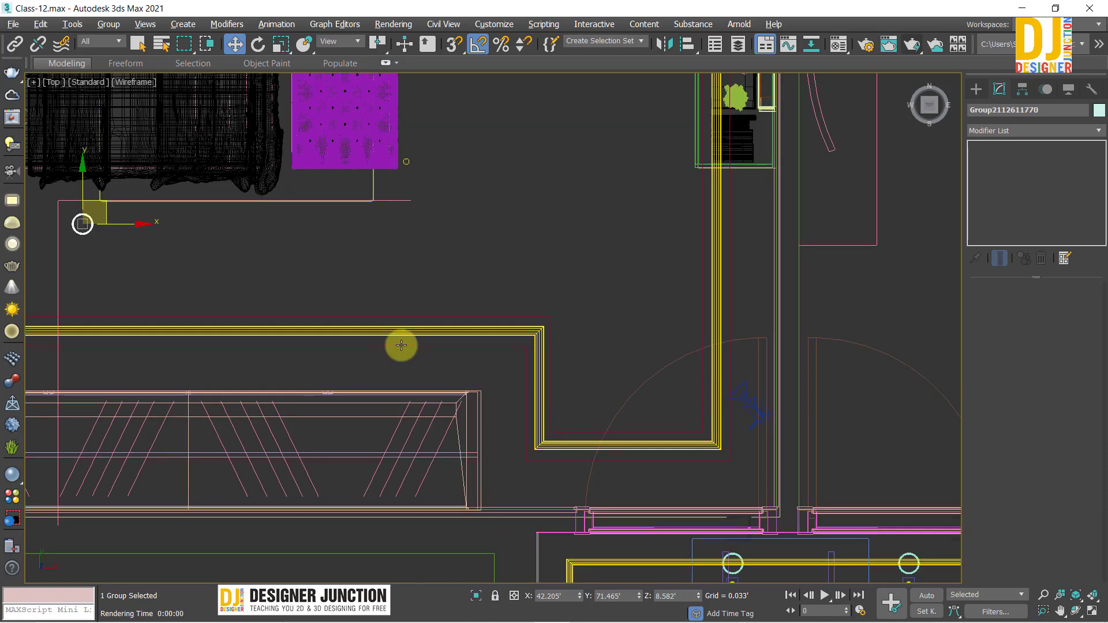
pyautogui.moveTo(398, 344)
pyautogui.mouseDown(button='middle')
pyautogui.moveTo(462, 371)
pyautogui.moveTo(423, 359)
pyautogui.mouseUp(button='middle')
pyautogui.scroll(-3, 462, 370)
pyautogui.scroll(3, 423, 359)
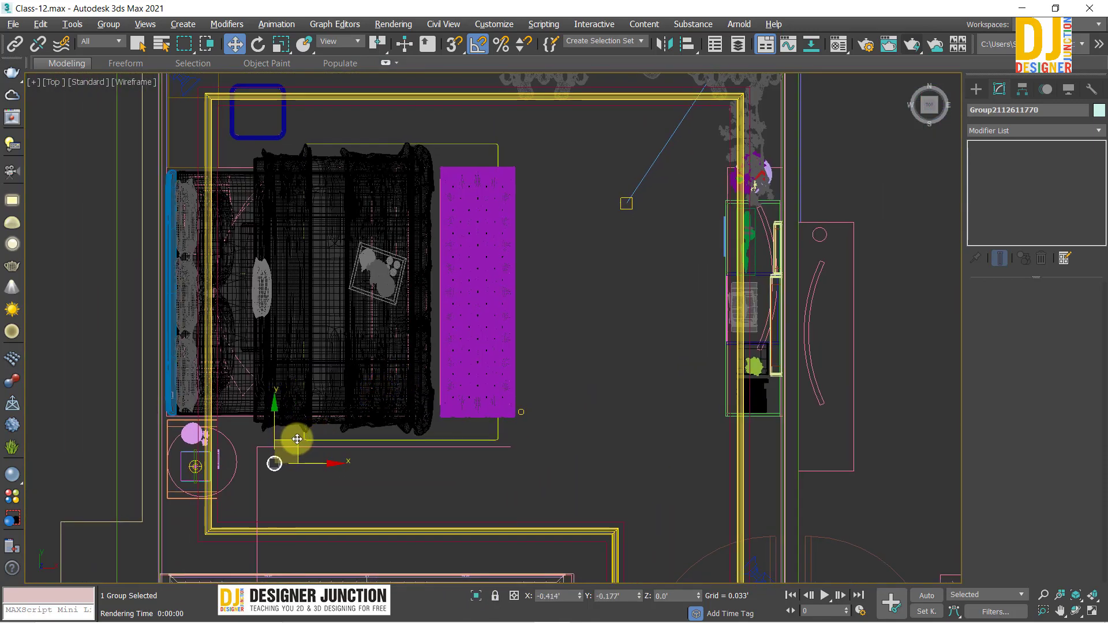
pyautogui.moveTo(304, 437); pyautogui.dragTo(302, 473, button='middle')
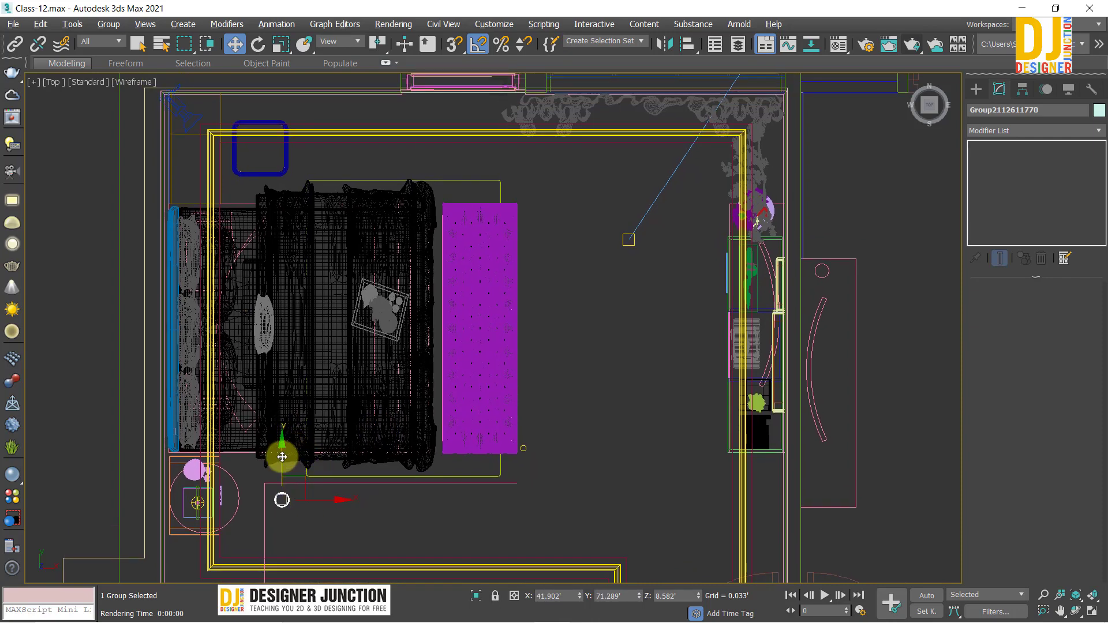
pyautogui.moveTo(282, 456); pyautogui.dragTo(332, 149)
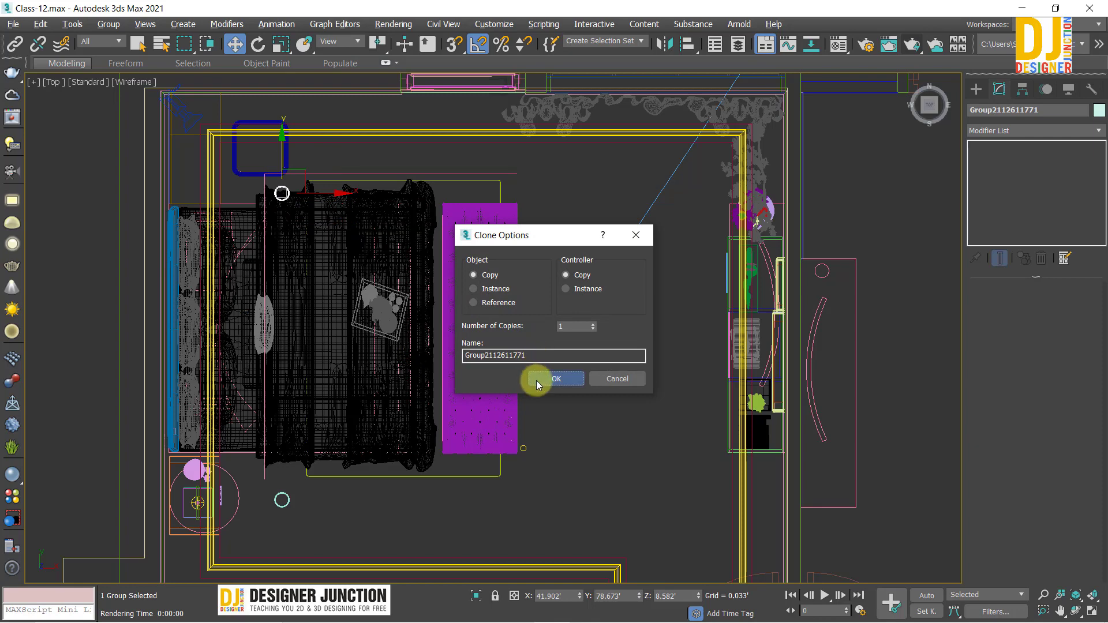
# Confirm the new downlight copy, then clone the pair of downlights to the opposite wall
pyautogui.click(554, 379)
pyautogui.keyDown('ctrl'); pyautogui.click(292, 501); pyautogui.keyUp('ctrl')
pyautogui.scroll(-2, 321, 500)
pyautogui.moveTo(321, 501)
pyautogui.mouseDown(button='middle')
pyautogui.moveTo(363, 443)
pyautogui.moveTo(366, 381)
pyautogui.mouseUp(button='middle')
pyautogui.moveTo(343, 317); pyautogui.dragTo(638, 358)
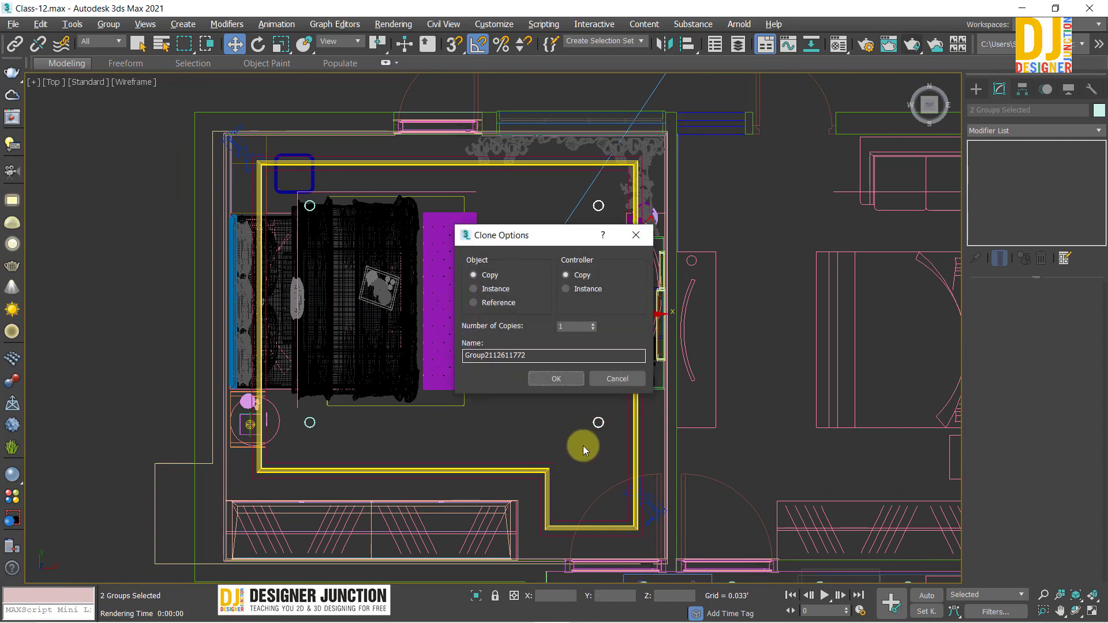
pyautogui.click(551, 376)
# Clone the lower-right downlight into the alcove and move the right-hand downlight to mid-wall
pyautogui.click(588, 393)
pyautogui.click(604, 405)
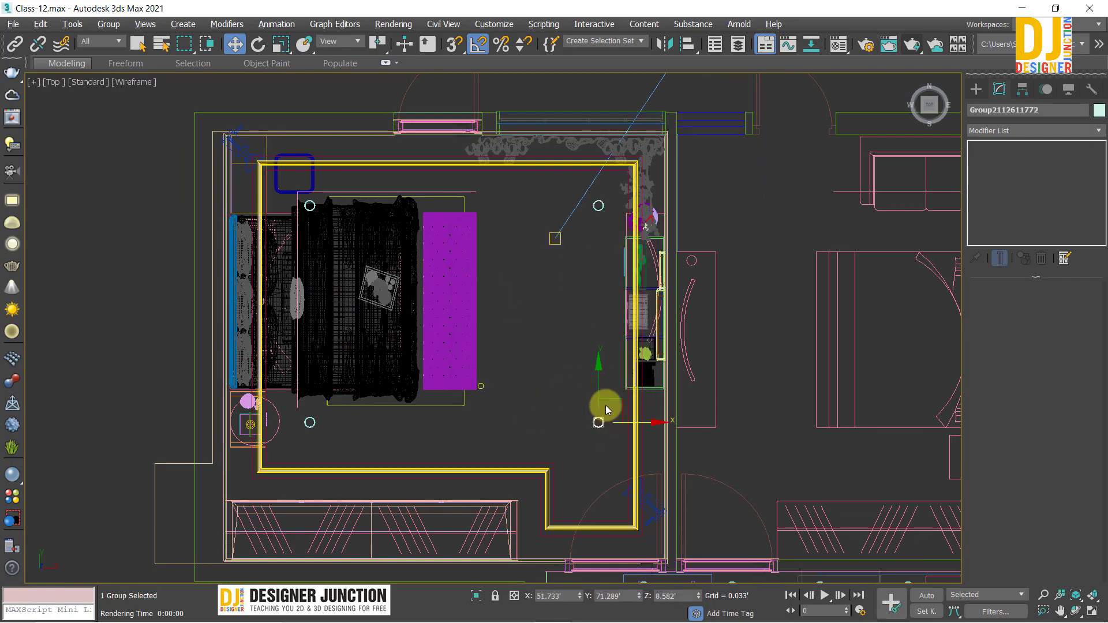
pyautogui.click(600, 348)
pyautogui.click(600, 421)
pyautogui.keyDown('shift'); pyautogui.moveTo(604, 415); pyautogui.dragTo(606, 482); pyautogui.keyUp('shift')
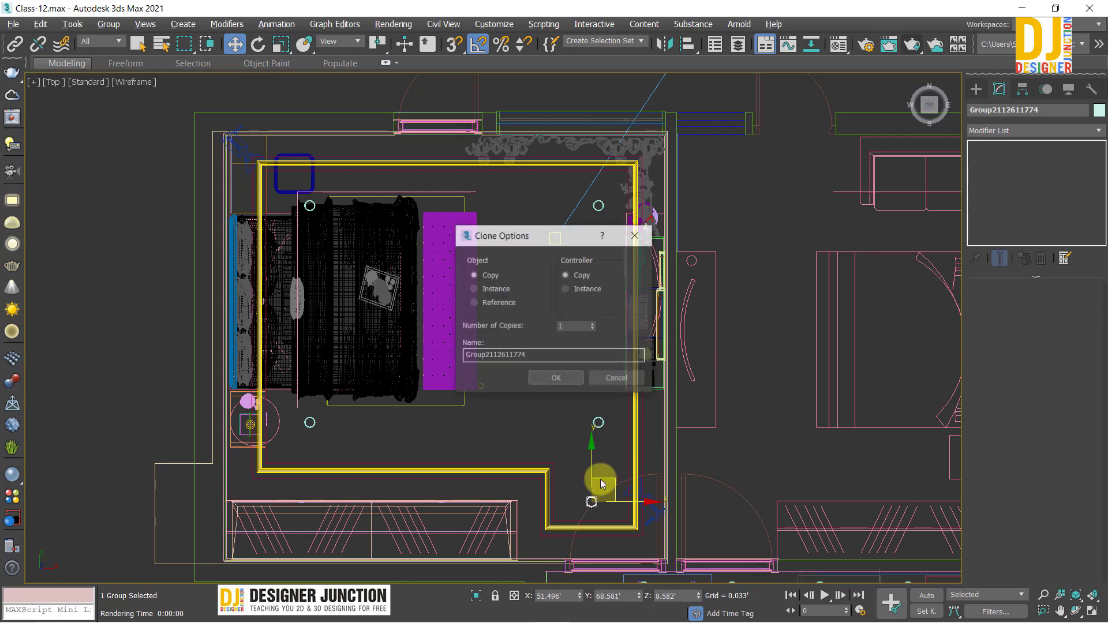
pyautogui.click(556, 379)
pyautogui.scroll(3, 594, 389)
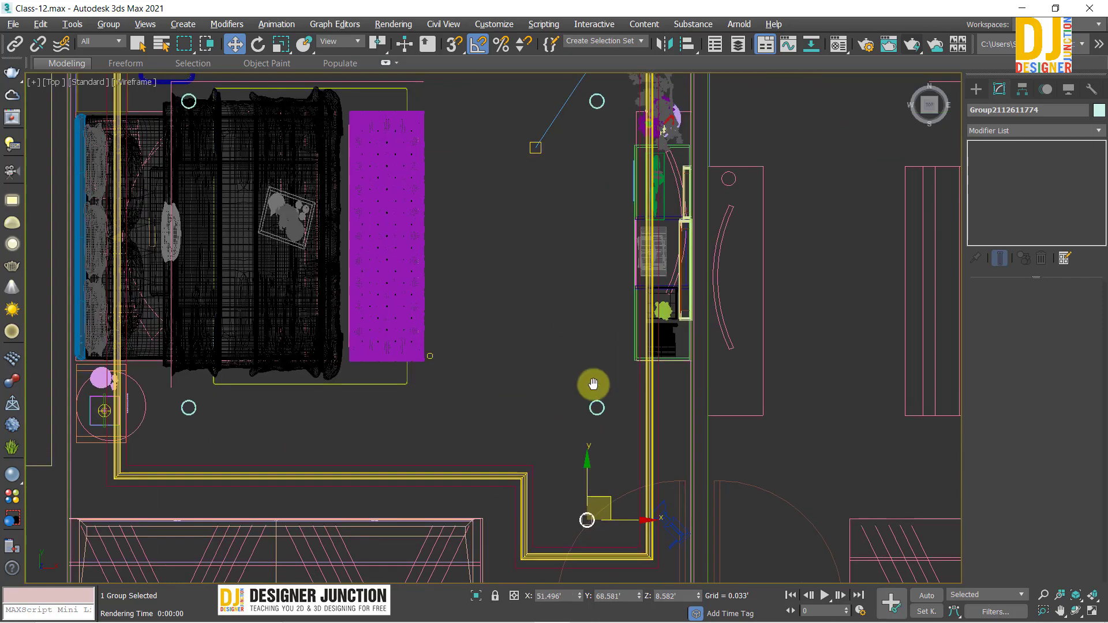
pyautogui.moveTo(593, 388)
pyautogui.mouseDown(button='middle')
pyautogui.moveTo(598, 371)
pyautogui.moveTo(588, 415)
pyautogui.mouseUp(button='middle')
pyautogui.click(604, 453)
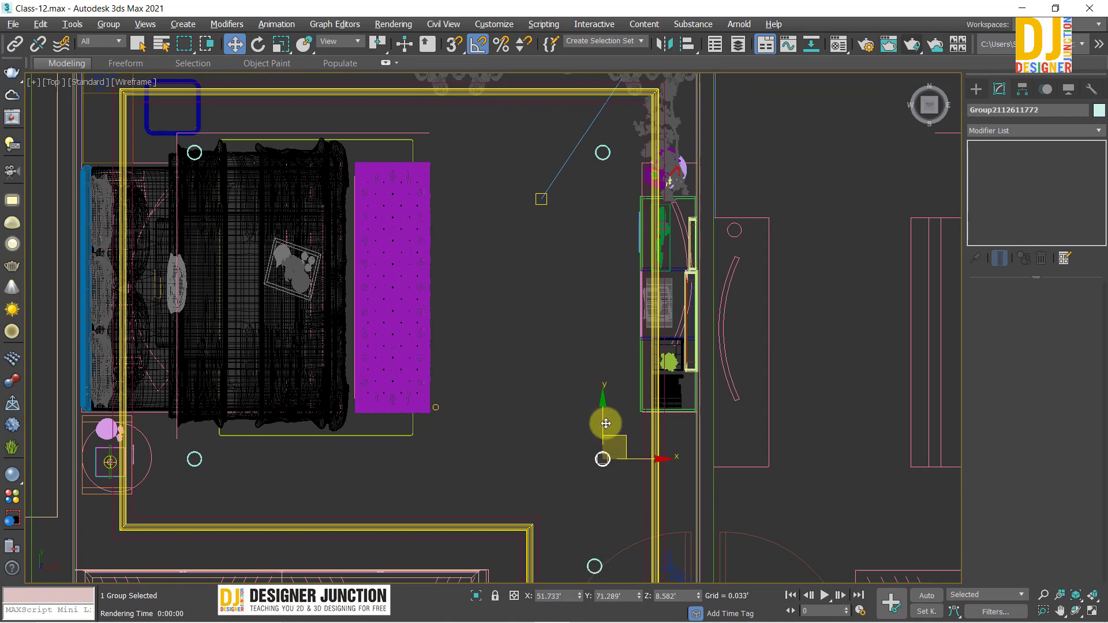
pyautogui.moveTo(618, 324); pyautogui.dragTo(625, 308)
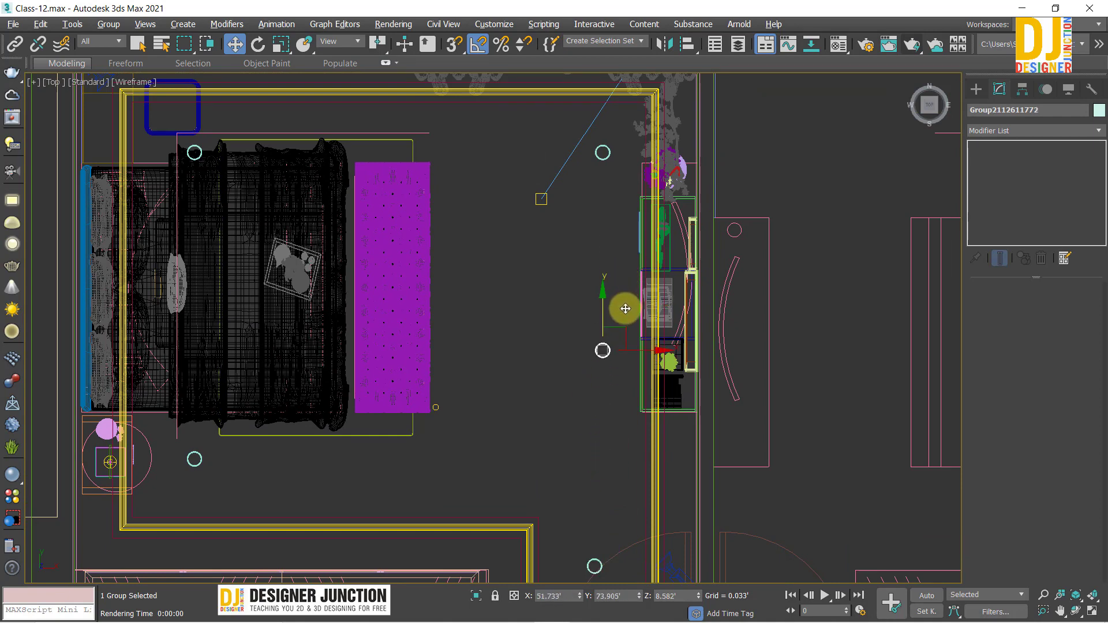
# Copy the bedside downlight to the bed's middle and select the three left-column downlights
pyautogui.click(192, 459)
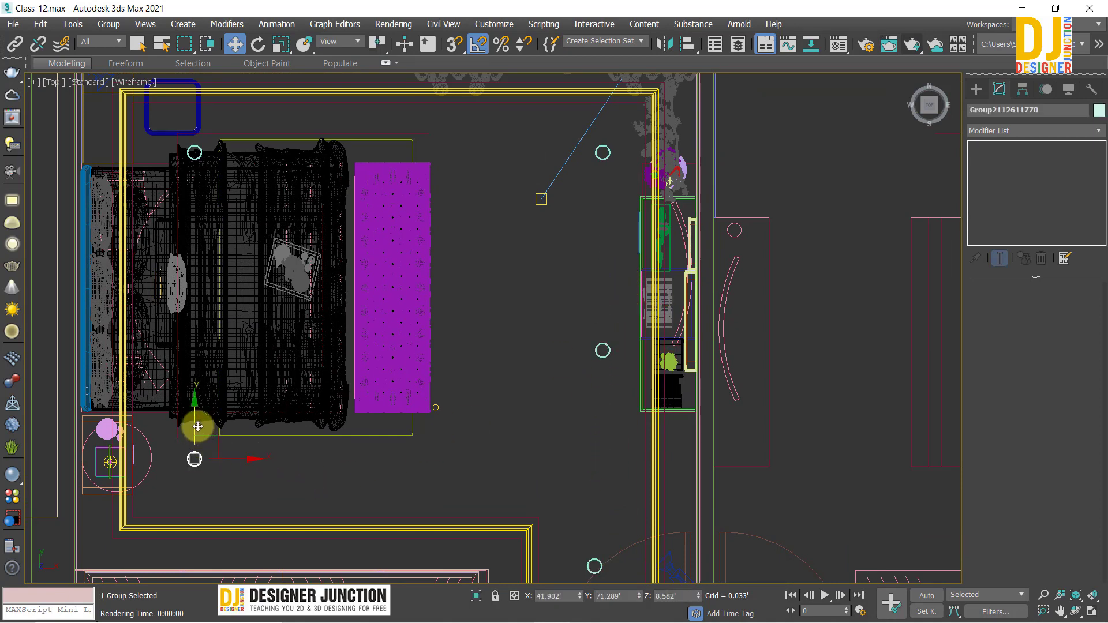
pyautogui.keyDown('shift'); pyautogui.moveTo(198, 426); pyautogui.dragTo(220, 263); pyautogui.keyUp('shift')
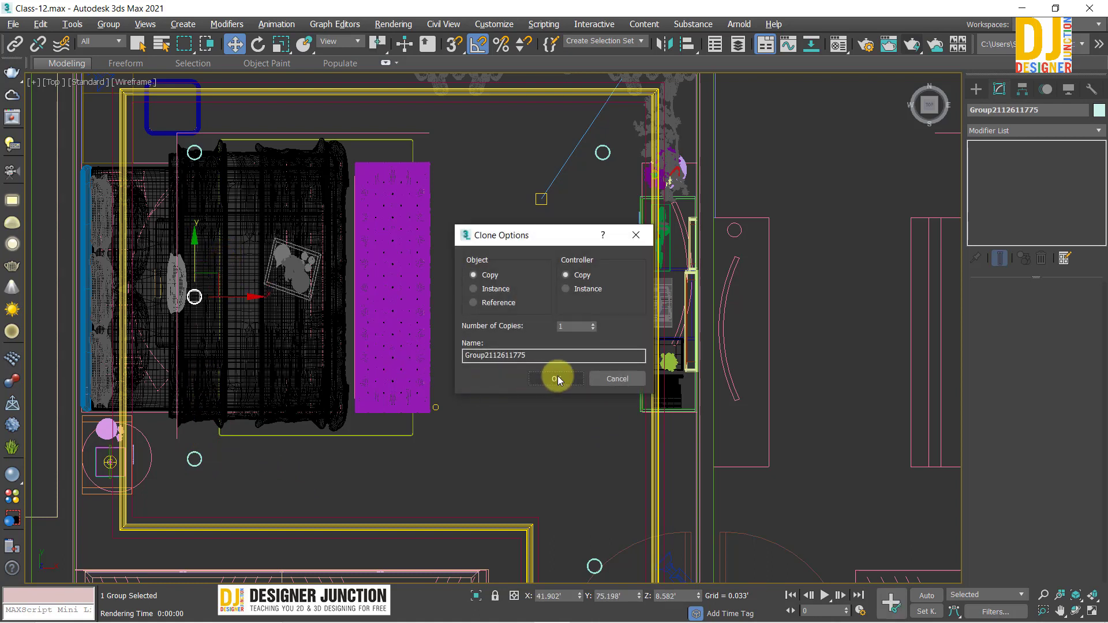
pyautogui.click(558, 379)
pyautogui.keyDown('ctrl'); pyautogui.click(198, 153); pyautogui.keyUp('ctrl')
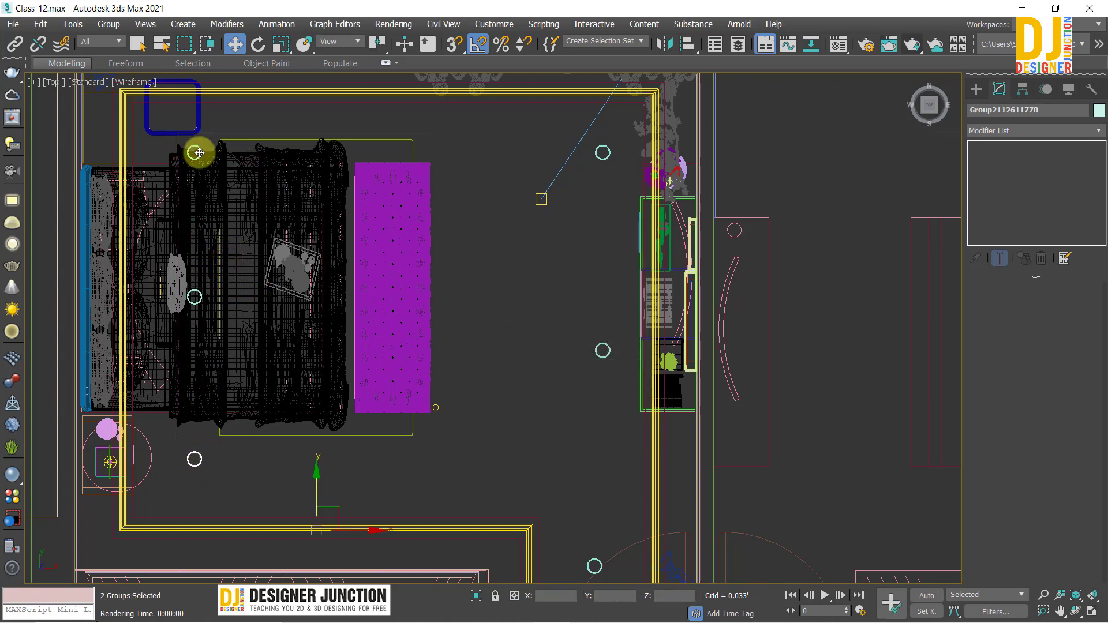
pyautogui.click(214, 450)
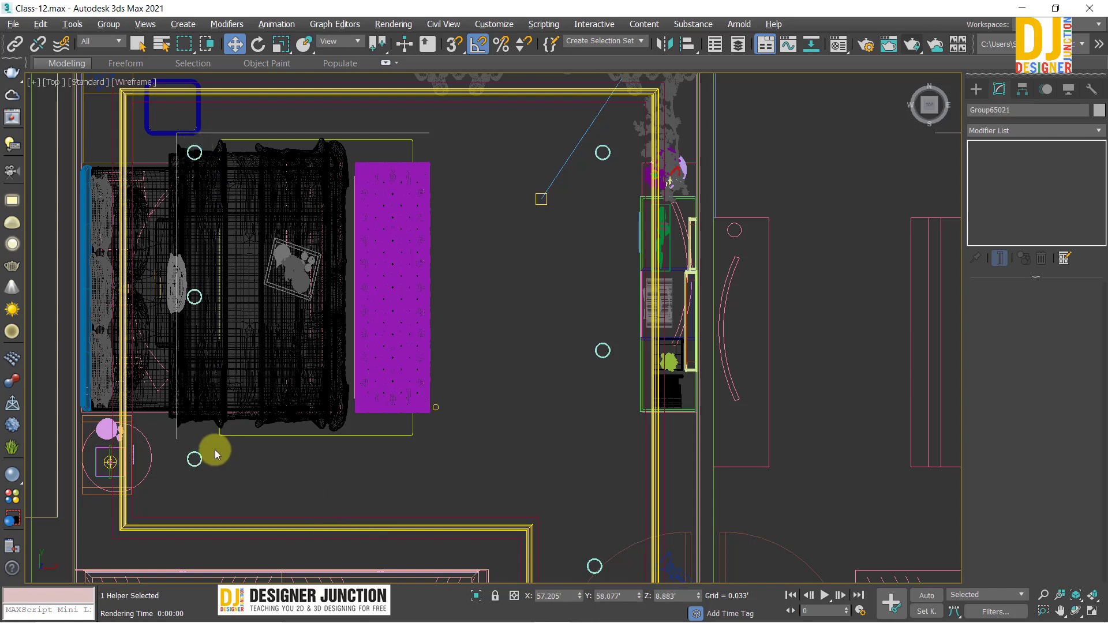
pyautogui.click(248, 417)
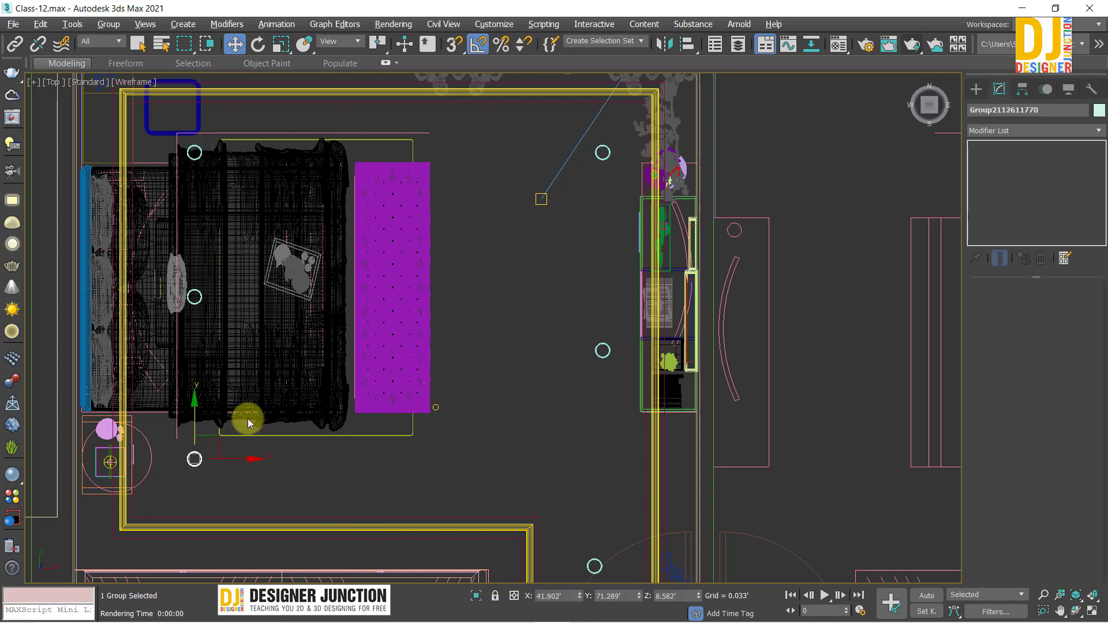
pyautogui.keyDown('ctrl'); pyautogui.click(197, 149); pyautogui.keyUp('ctrl')
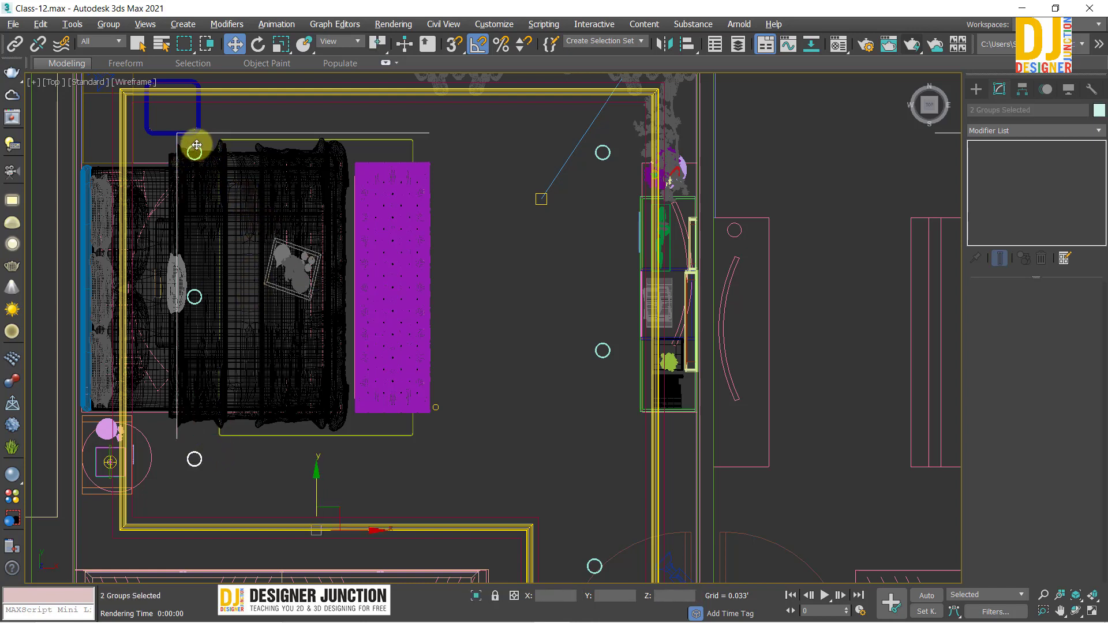
pyautogui.keyDown('ctrl'); pyautogui.click(276, 287); pyautogui.keyUp('ctrl')
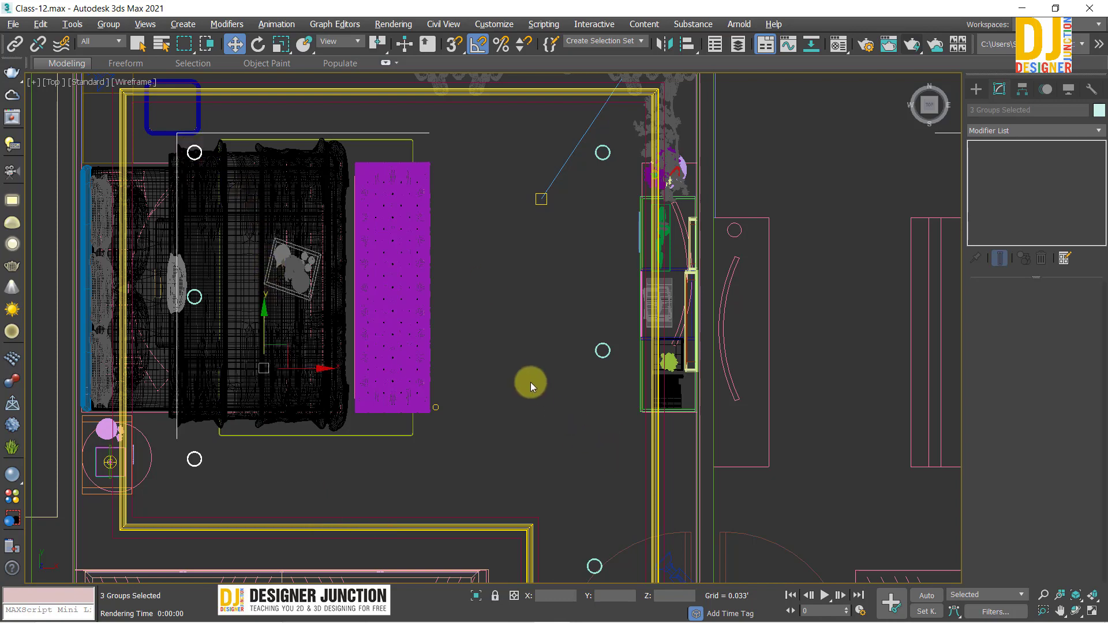
# Shift-copy the two downlights to the right as two copies and nudge them into line
pyautogui.scroll(-3, 530, 382)
pyautogui.moveTo(531, 382); pyautogui.dragTo(371, 201, button='middle')
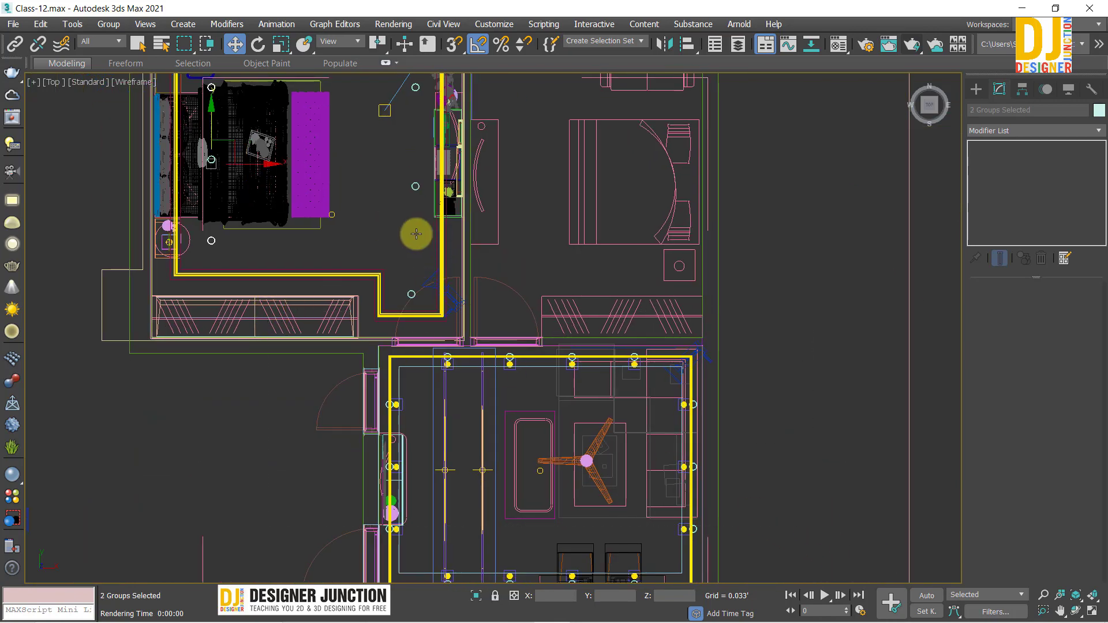
pyautogui.scroll(3, 416, 234)
pyautogui.moveTo(470, 279); pyautogui.dragTo(302, 309, button='middle')
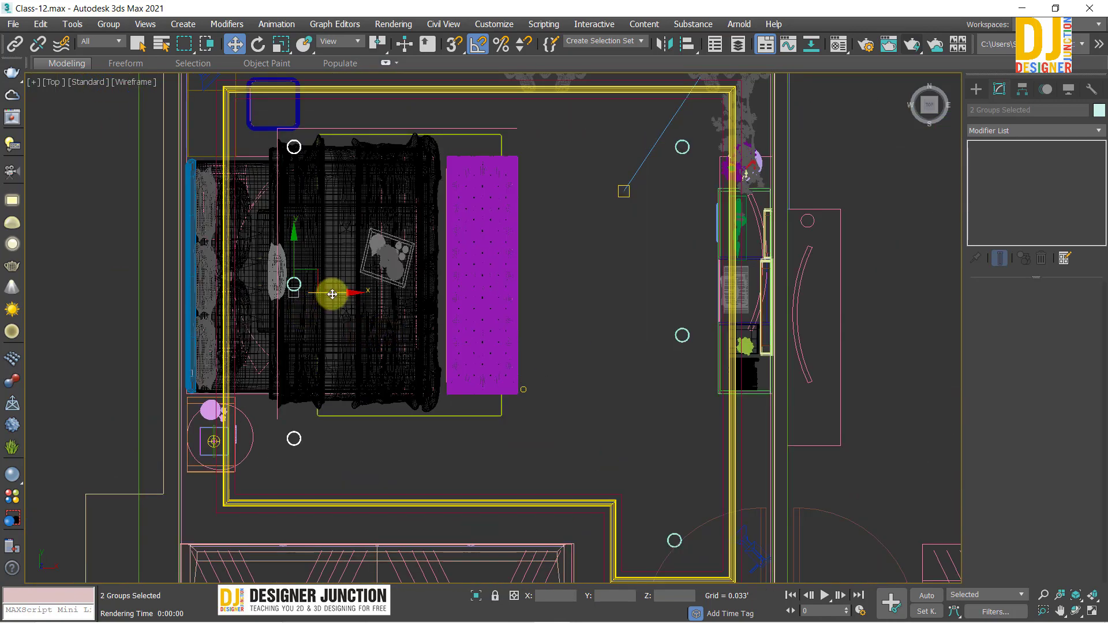
pyautogui.keyDown('shift'); pyautogui.moveTo(332, 294); pyautogui.dragTo(452, 309); pyautogui.keyUp('shift')
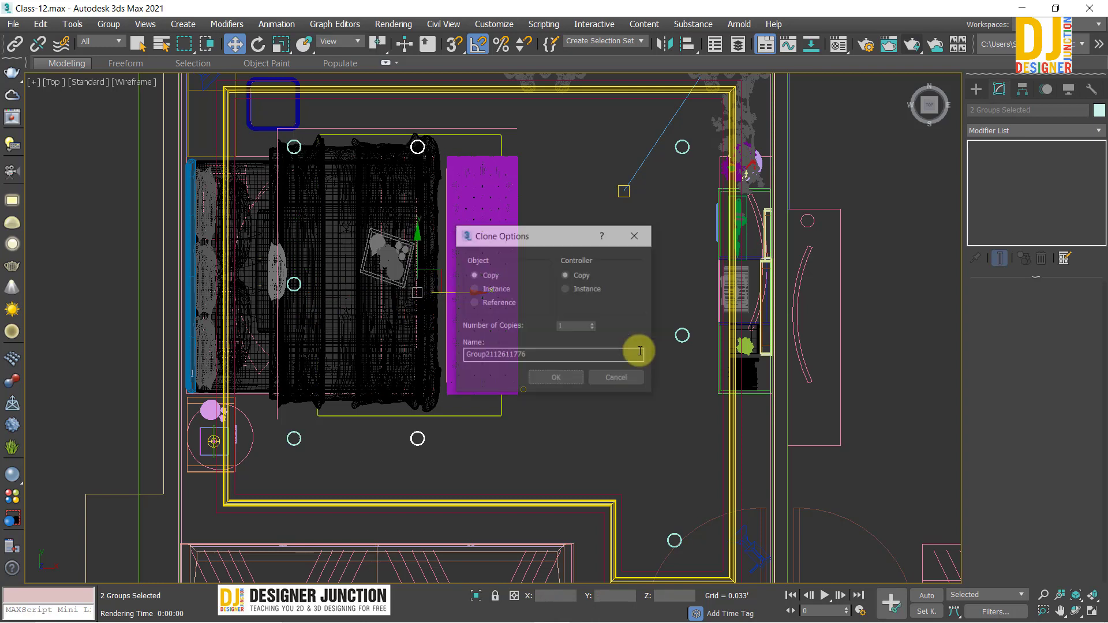
pyautogui.click(592, 324)
pyautogui.click(551, 379)
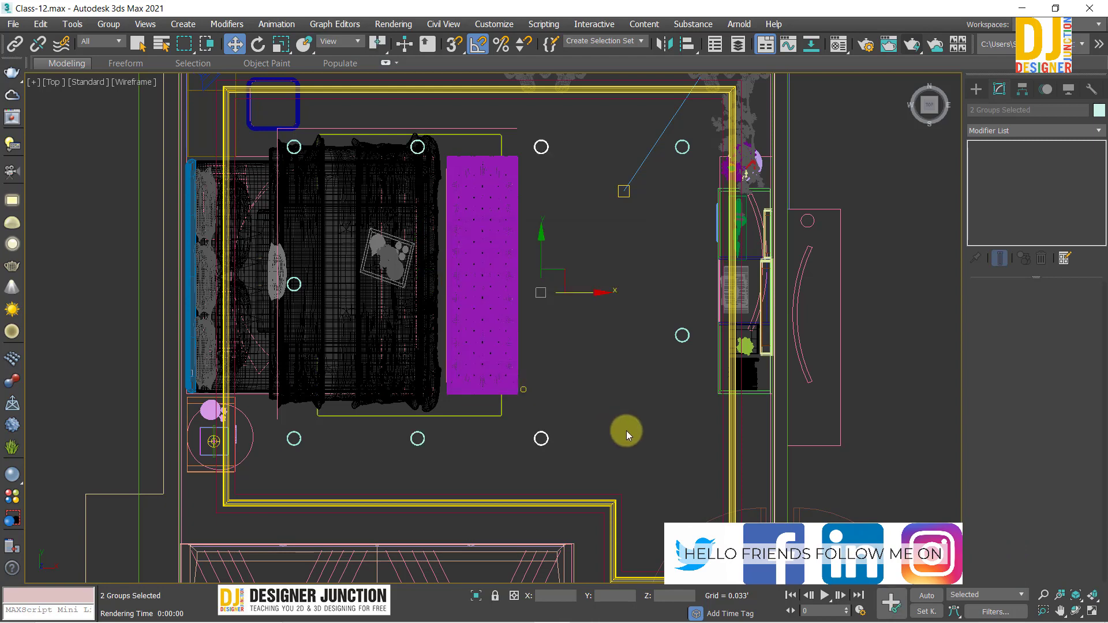
pyautogui.moveTo(592, 292); pyautogui.dragTo(608, 295)
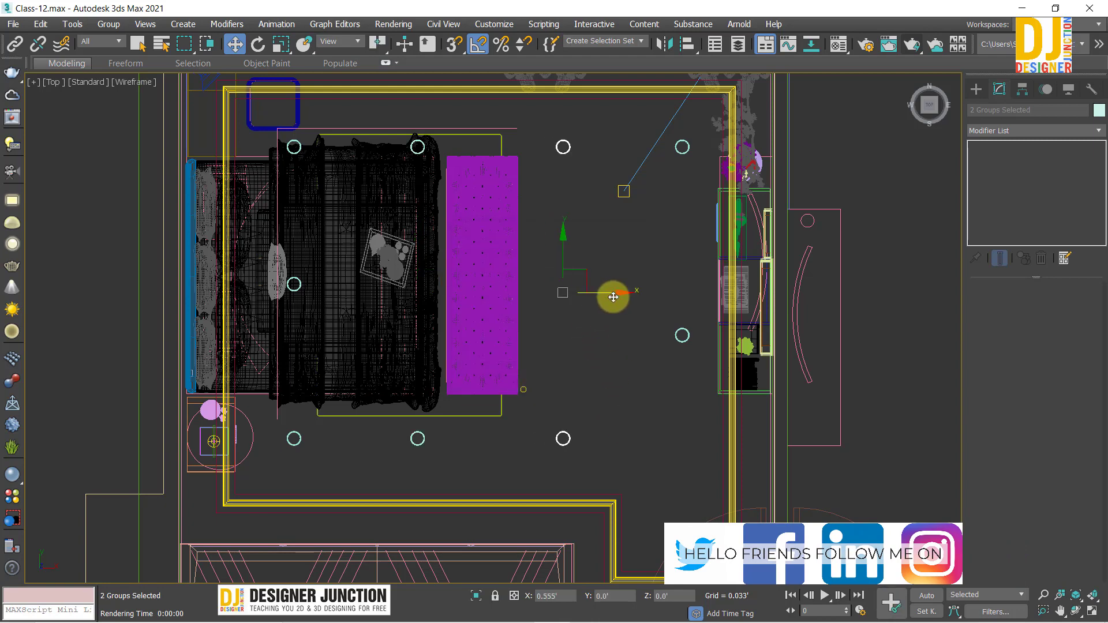
pyautogui.click(648, 431)
# Copy two bottom-row downlights up to form the middle row
pyautogui.scroll(-2, 545, 358)
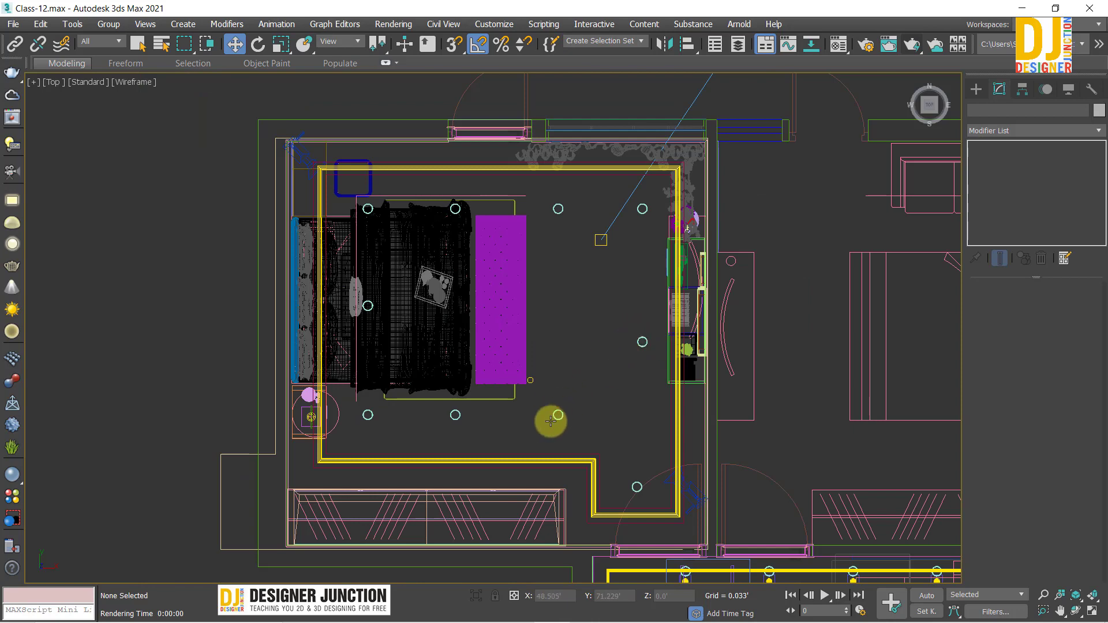
pyautogui.click(455, 411)
pyautogui.keyDown('ctrl'); pyautogui.click(562, 416); pyautogui.keyUp('ctrl')
pyautogui.scroll(3, 520, 371)
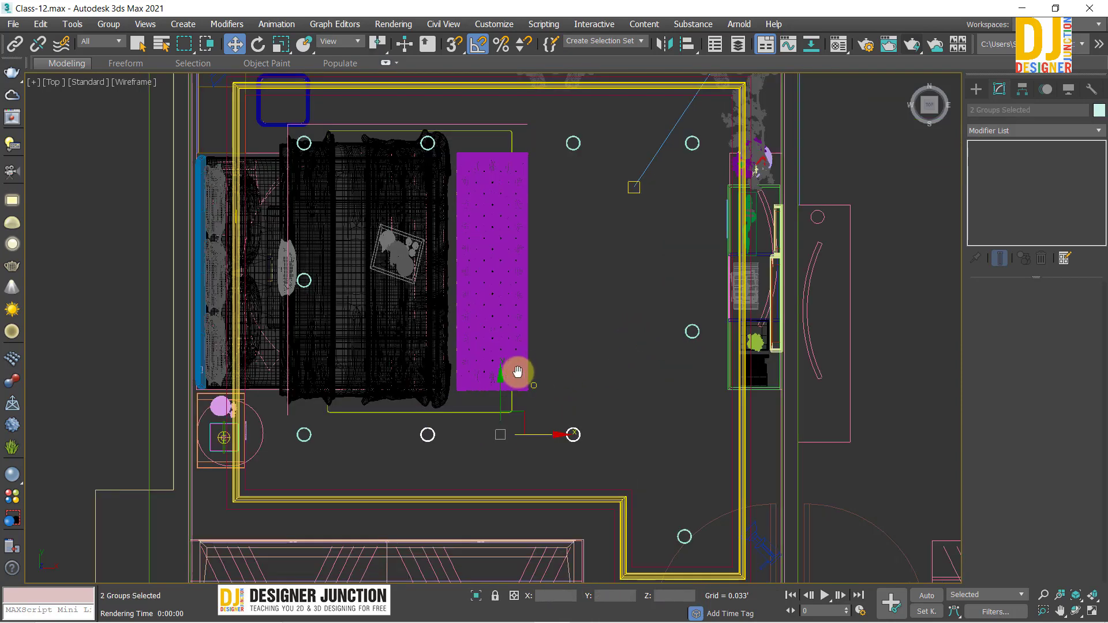
pyautogui.moveTo(518, 372); pyautogui.dragTo(504, 442, button='middle')
pyautogui.moveTo(494, 447); pyautogui.dragTo(503, 292)
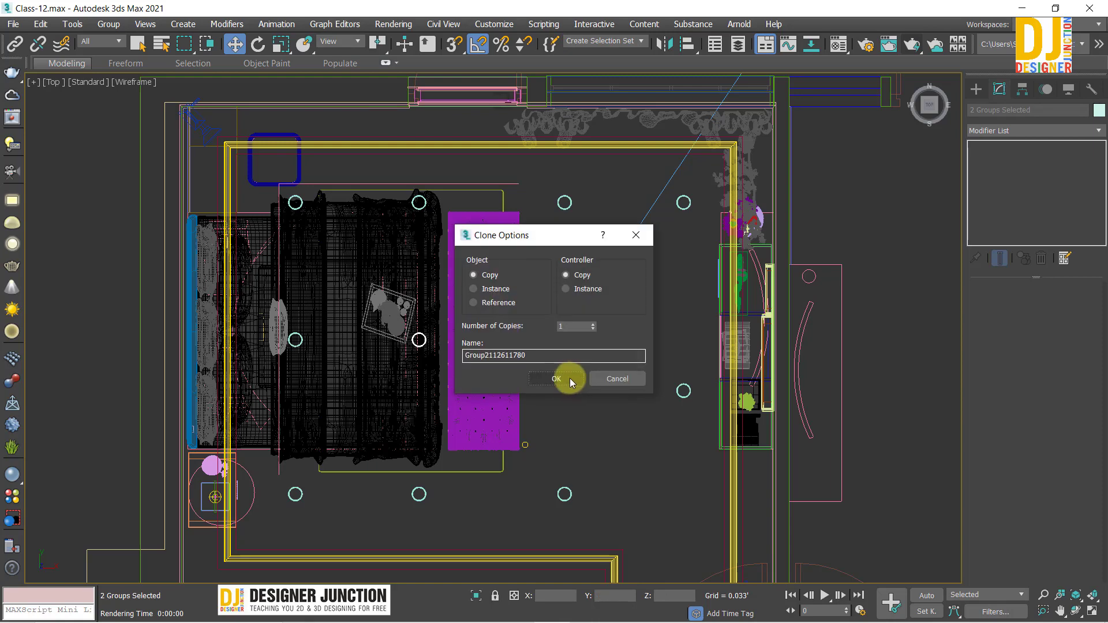
pyautogui.click(569, 377)
# Move one downlight up into the top row and delete the extra top-right downlight
pyautogui.click(691, 384)
pyautogui.moveTo(691, 384); pyautogui.dragTo(629, 249, button='middle')
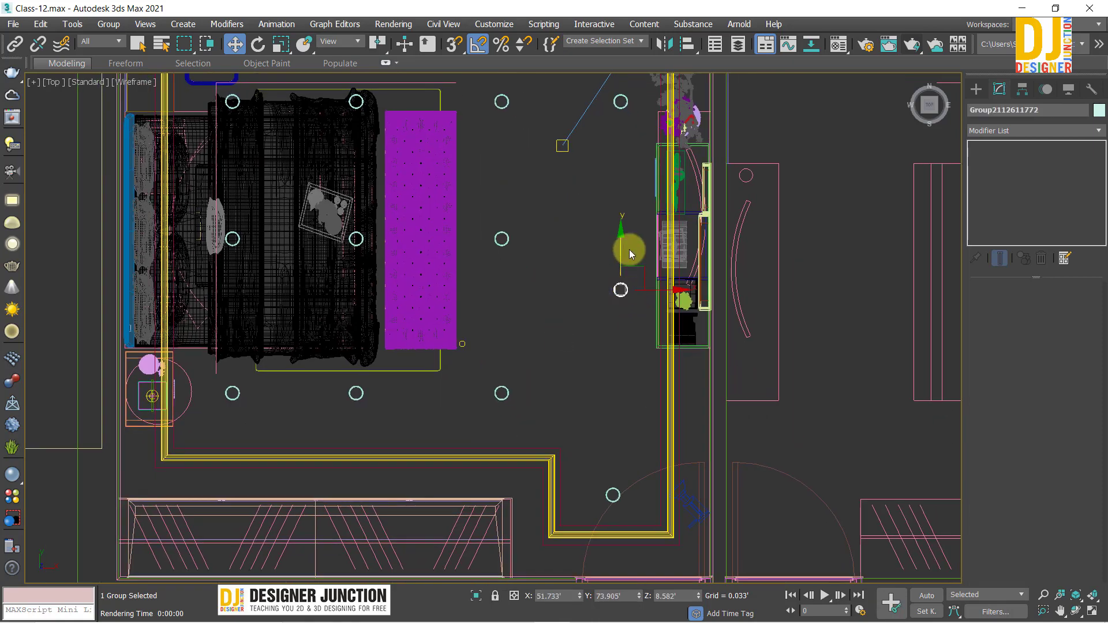
pyautogui.moveTo(621, 244); pyautogui.dragTo(627, 205)
pyautogui.click(640, 243)
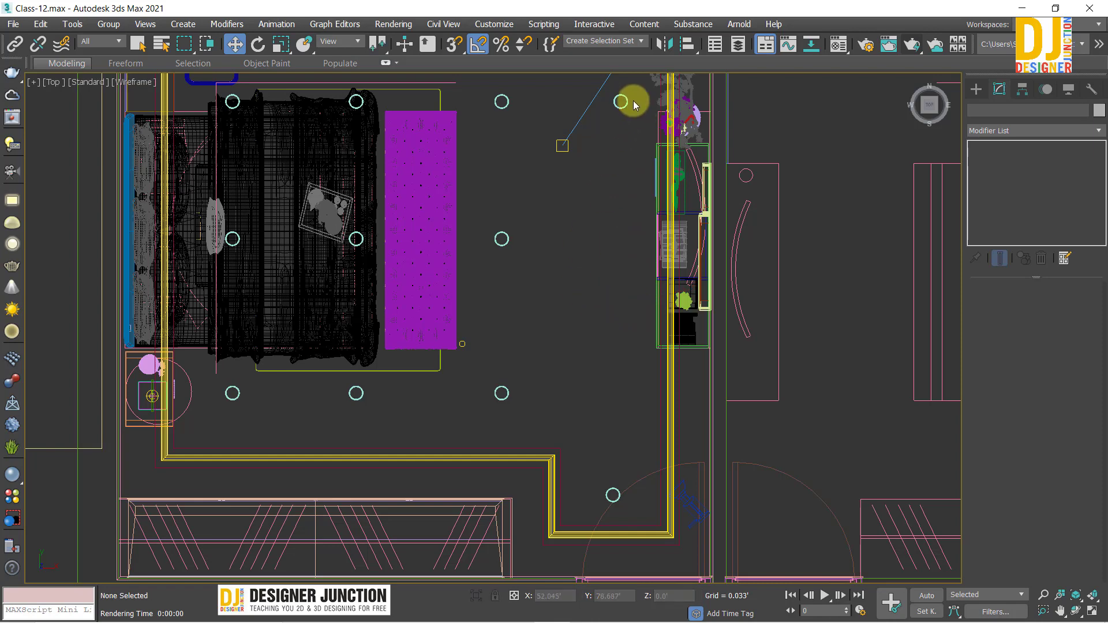
pyautogui.click(627, 101)
pyautogui.moveTo(626, 173); pyautogui.dragTo(654, 238, button='middle')
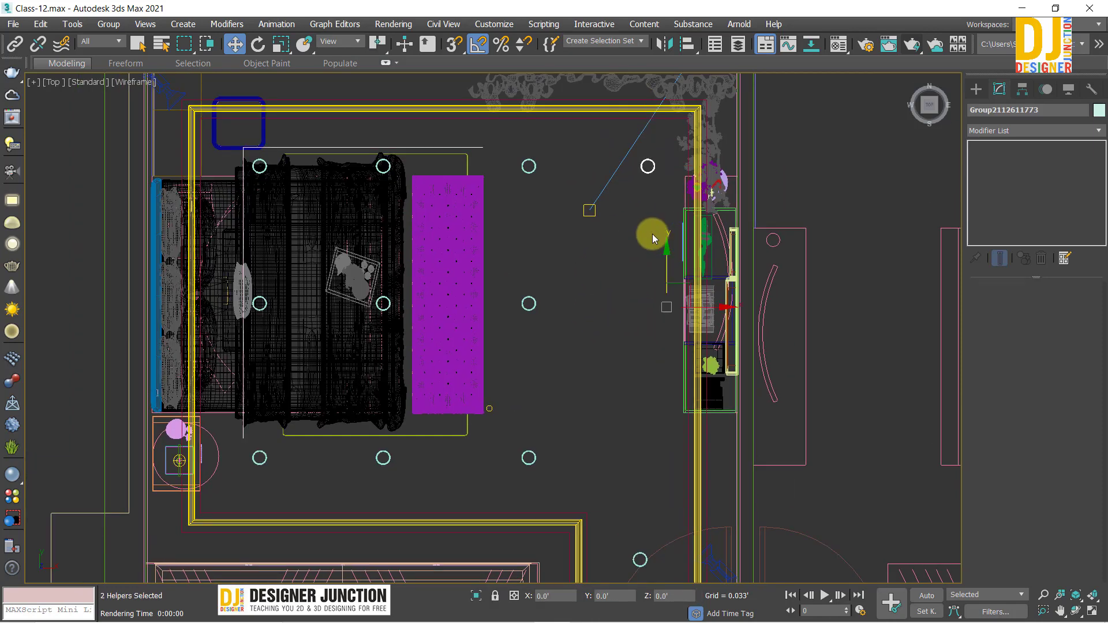
pyautogui.click(518, 139)
pyautogui.click(645, 167)
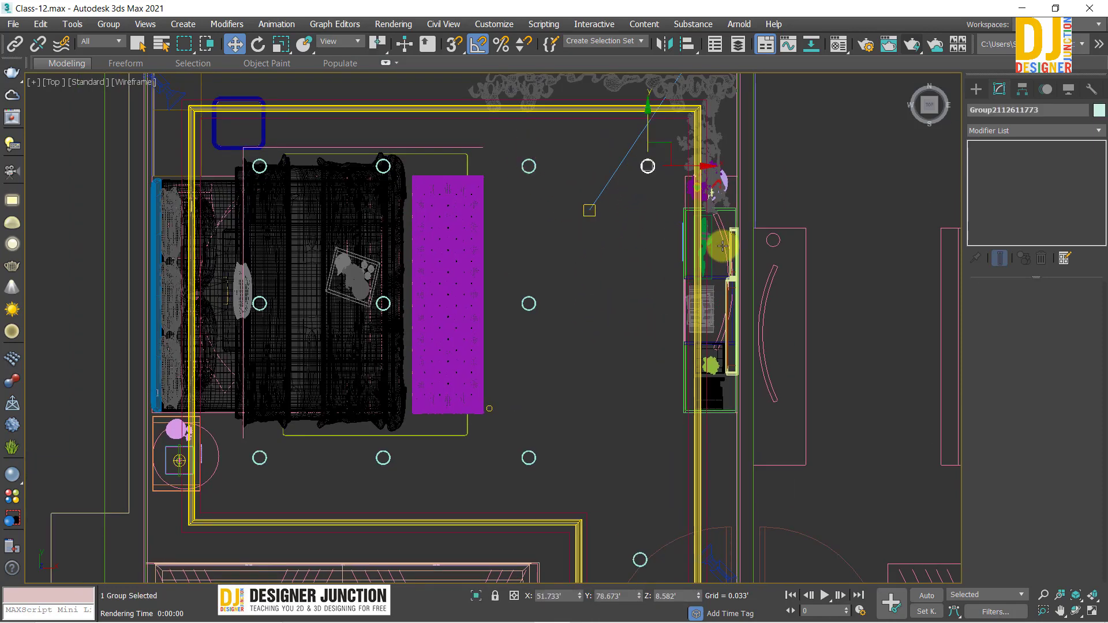
pyautogui.press('Delete')
# Copy the three-light middle column to the right as a new column, completing the twelve-light grid
pyautogui.moveTo(553, 445); pyautogui.dragTo(569, 460)
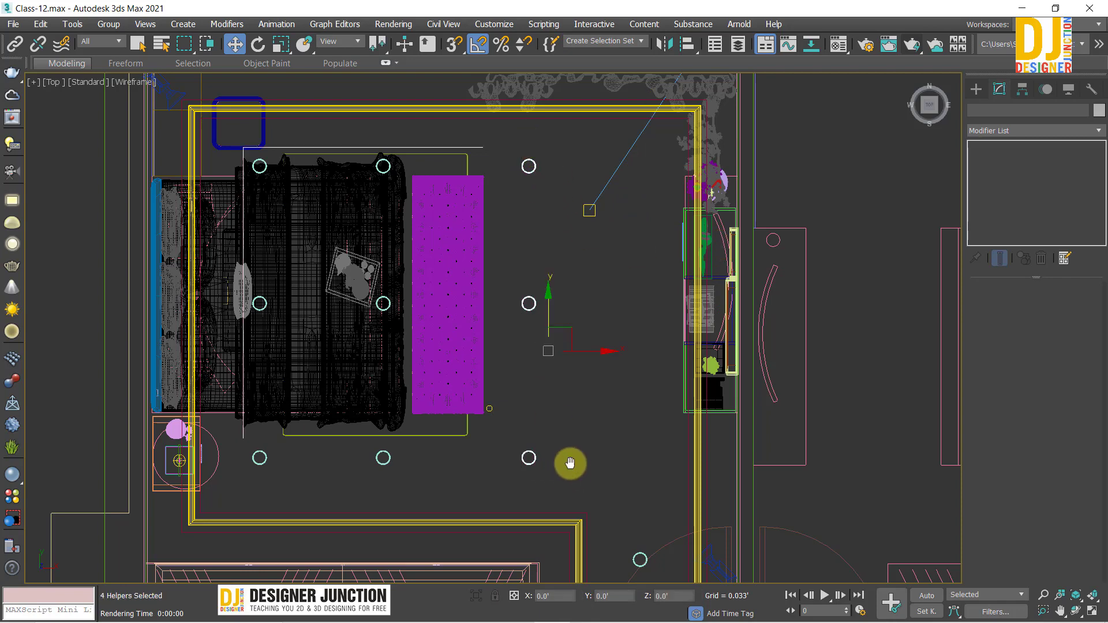
pyautogui.moveTo(569, 460); pyautogui.dragTo(505, 322, button='middle')
pyautogui.moveTo(527, 214); pyautogui.dragTo(527, 333, button='middle')
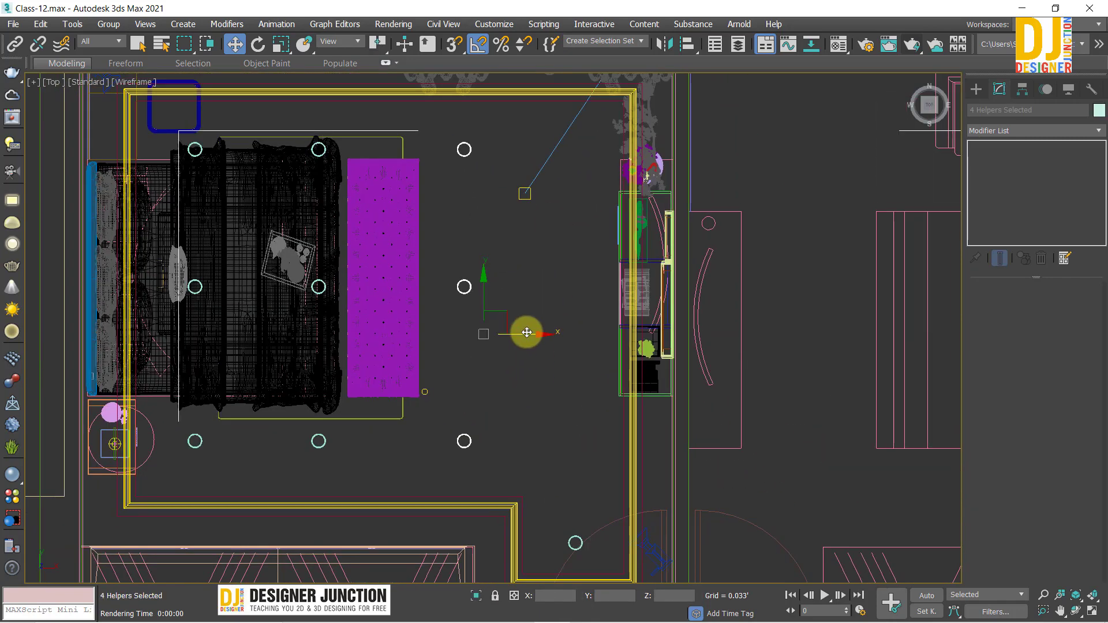
pyautogui.keyDown('shift'); pyautogui.moveTo(527, 333); pyautogui.dragTo(661, 341); pyautogui.keyUp('shift')
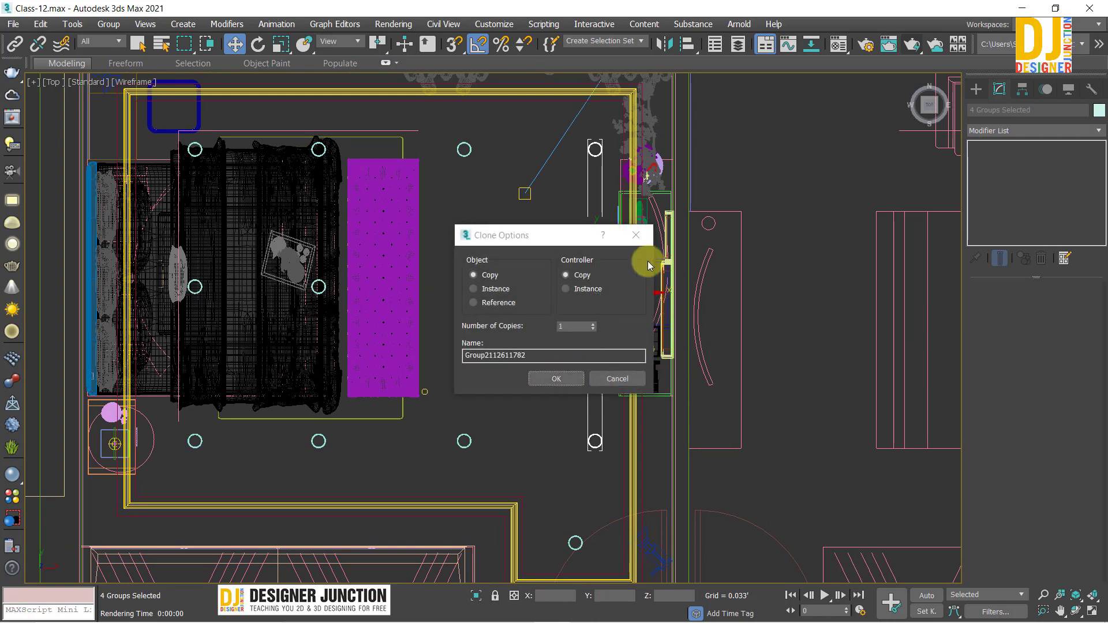
pyautogui.press('Escape')
pyautogui.click(780, 342)
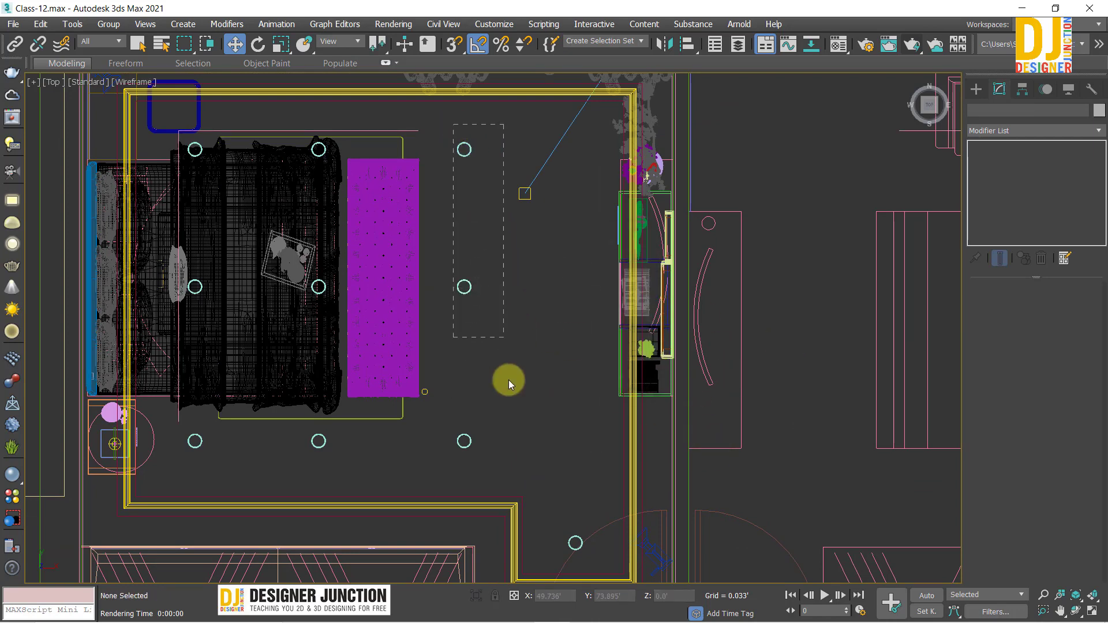
pyautogui.hotkey('ctrl', 'z')
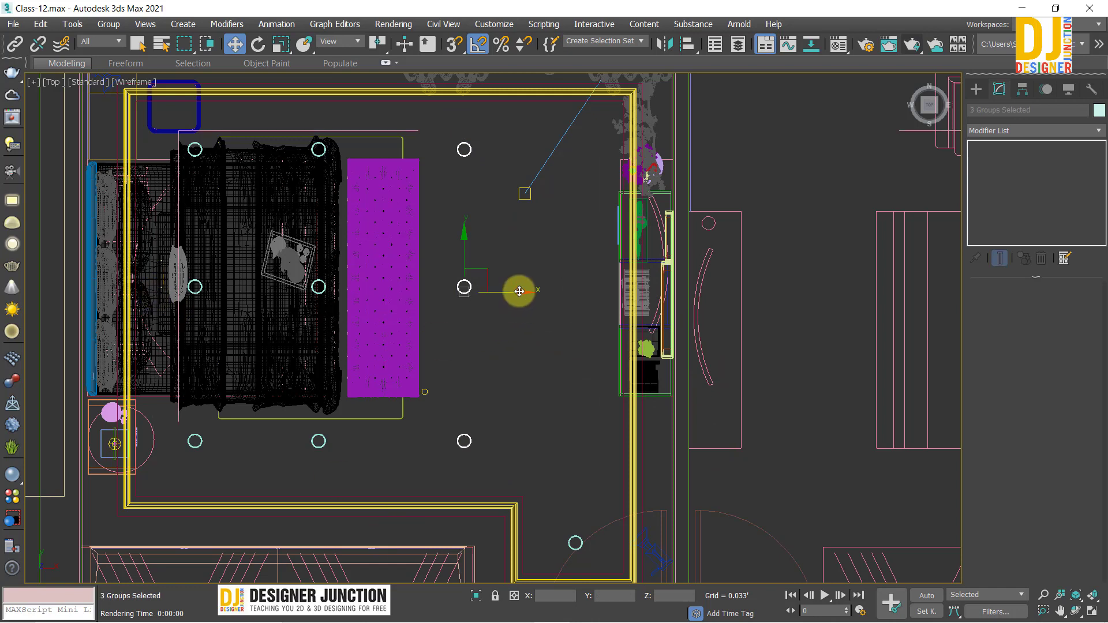
pyautogui.keyDown('shift'); pyautogui.moveTo(519, 291); pyautogui.dragTo(629, 312); pyautogui.keyUp('shift')
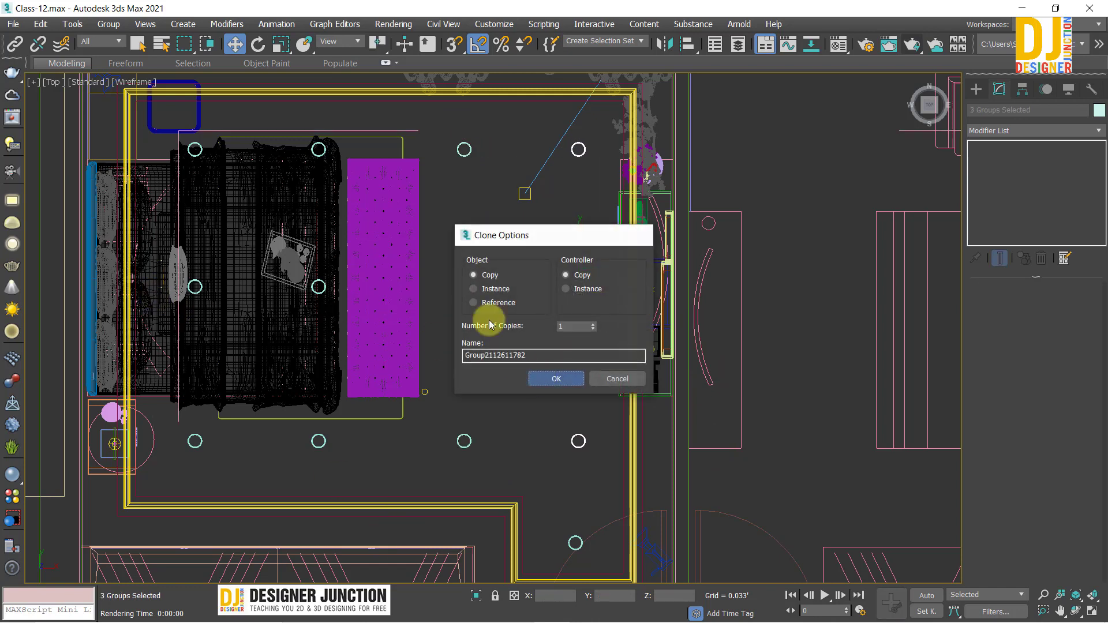
pyautogui.press('Return')
pyautogui.moveTo(450, 127); pyautogui.dragTo(500, 465)
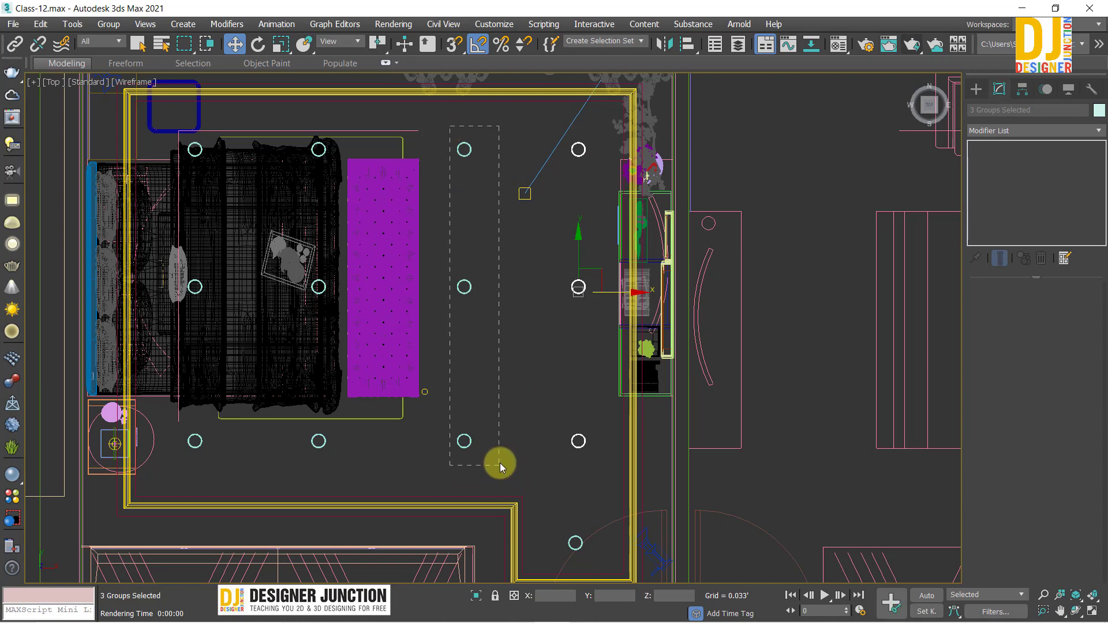
pyautogui.keyDown('alt'); pyautogui.click(154, 368); pyautogui.keyUp('alt')
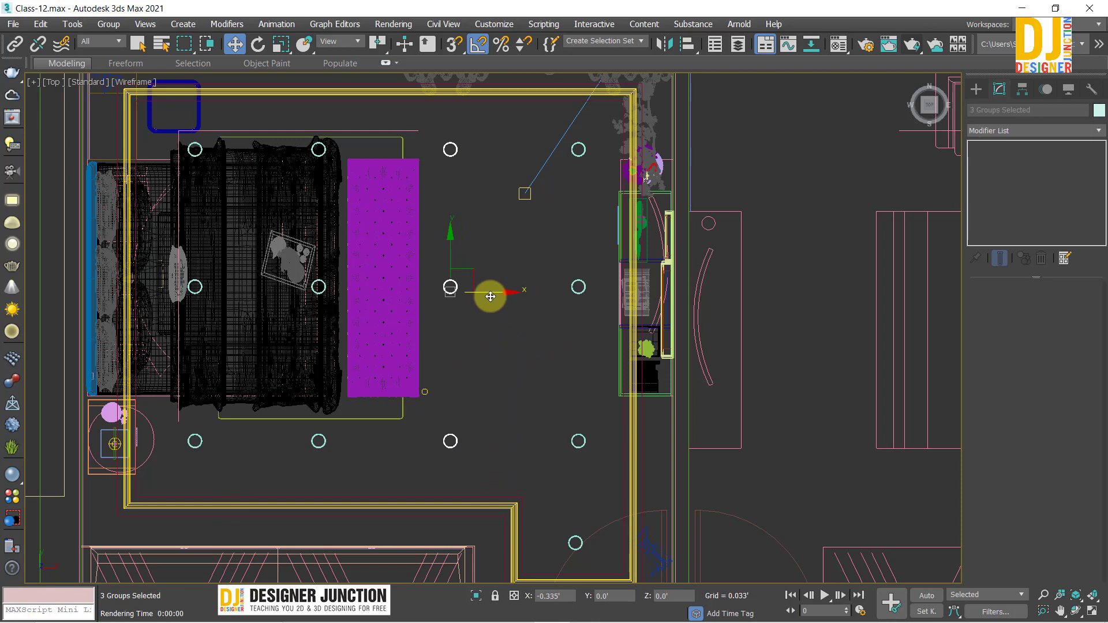
pyautogui.click(811, 350)
pyautogui.moveTo(581, 539)
pyautogui.mouseDown(button='middle')
pyautogui.moveTo(562, 329)
pyautogui.moveTo(564, 488)
pyautogui.mouseUp(button='middle')
pyautogui.scroll(-2, 552, 341)
pyautogui.hotkey('alt', 'w')
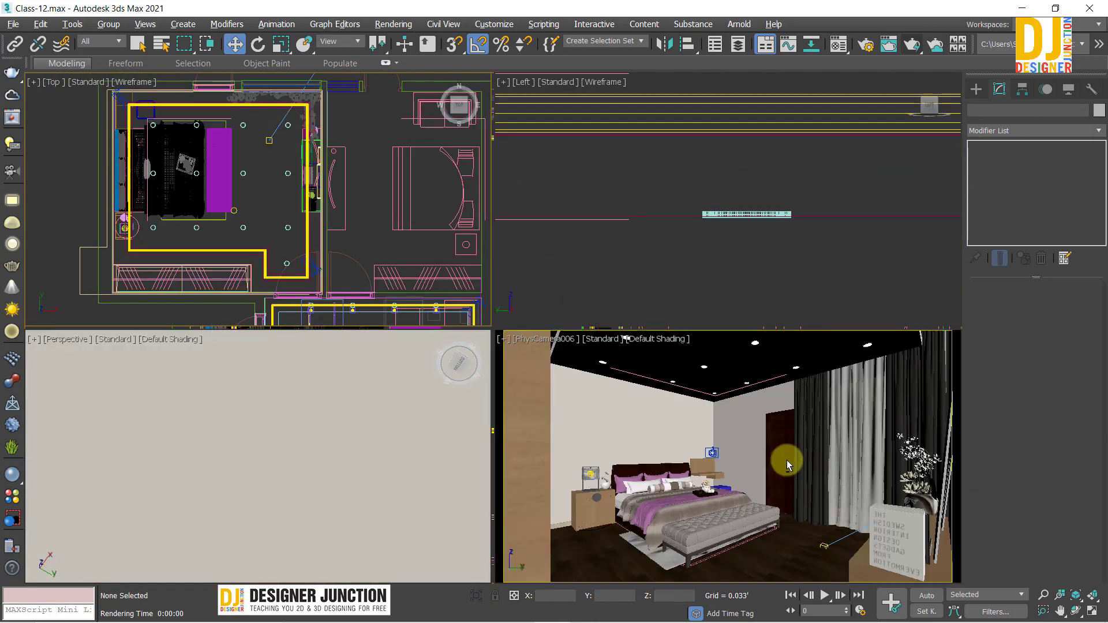
pyautogui.click(787, 459)
pyautogui.hotkey('alt', 'w')
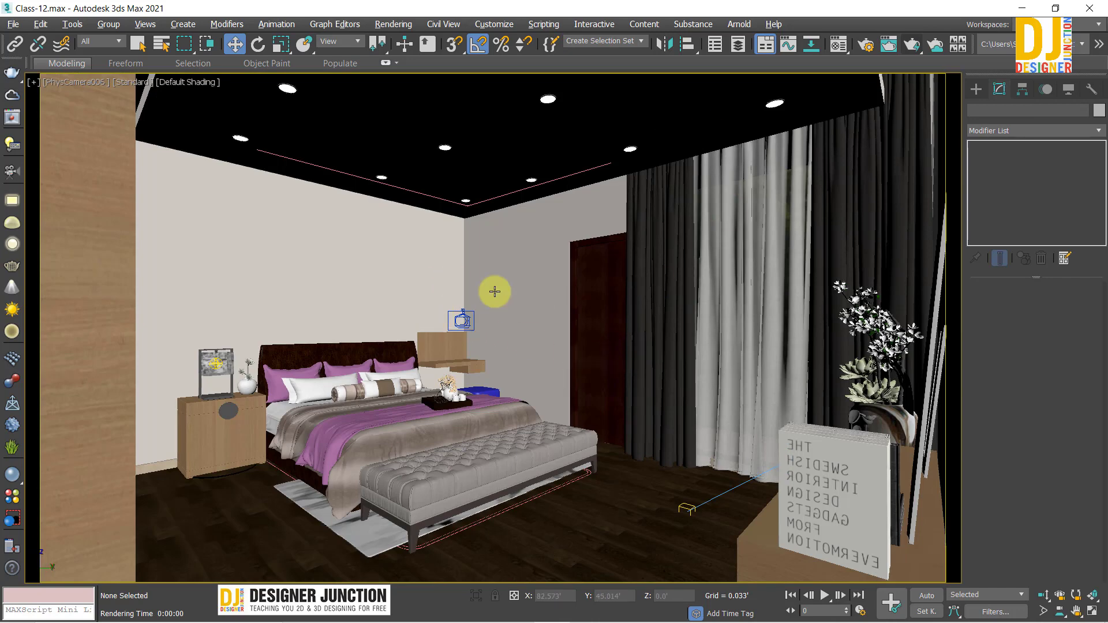
pyautogui.hotkey('alt', 'w')
pyautogui.click(254, 202)
pyautogui.hotkey('alt', 'w')
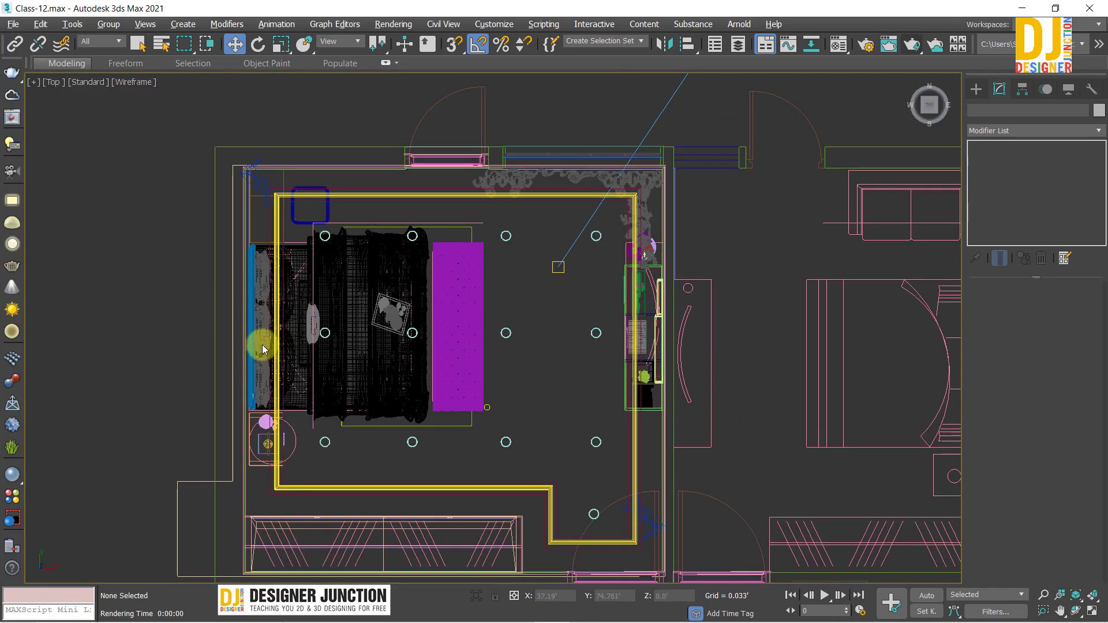
pyautogui.hotkey('alt', 'w')
pyautogui.hotkey('alt', 'w')
pyautogui.click(324, 266)
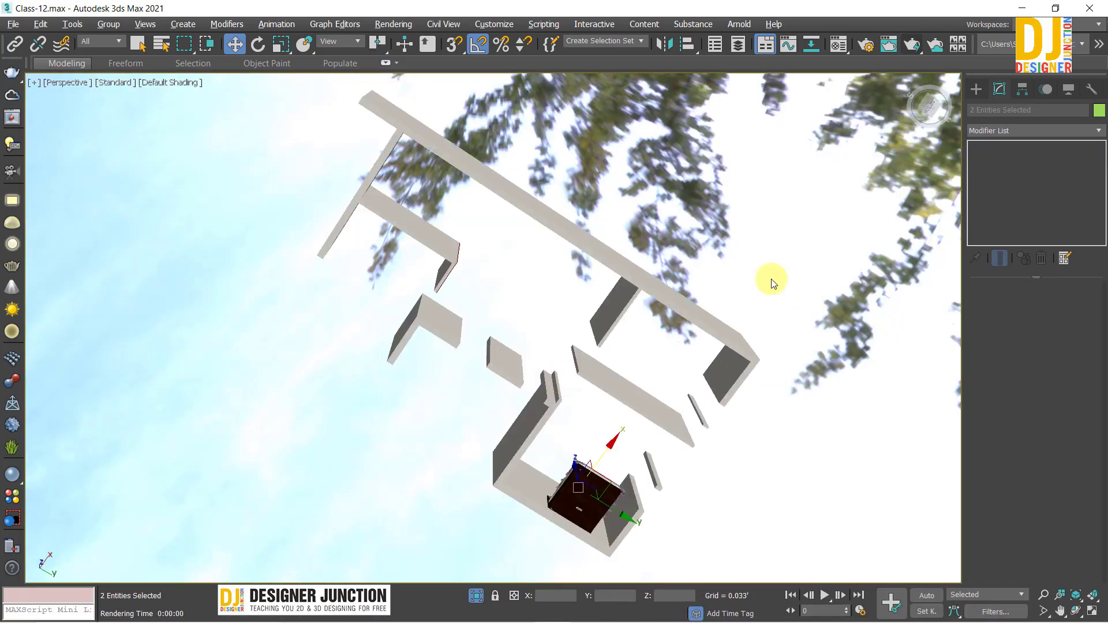
# Orbit and zoom the maximized Perspective view to look down on the bedroom walls and bed
pyautogui.moveTo(771, 279)
pyautogui.keyDown('alt'); pyautogui.mouseDown(button='middle')
pyautogui.moveTo(643, 380)
pyautogui.moveTo(541, 413)
pyautogui.moveTo(410, 361)
pyautogui.moveTo(574, 227)
pyautogui.moveTo(643, 495)
pyautogui.mouseUp(button='middle'); pyautogui.keyUp('alt')
pyautogui.scroll(3, 643, 497)
pyautogui.scroll(3, 656, 445)
# Start a Box with 3D Snaps on, facing the wall behind the bed; cancel the first attempt
pyautogui.moveTo(655, 445)
pyautogui.keyDown('alt'); pyautogui.mouseDown(button='middle')
pyautogui.moveTo(563, 373)
pyautogui.moveTo(589, 466)
pyautogui.moveTo(527, 416)
pyautogui.moveTo(864, 164)
pyautogui.mouseUp(button='middle'); pyautogui.keyUp('alt')
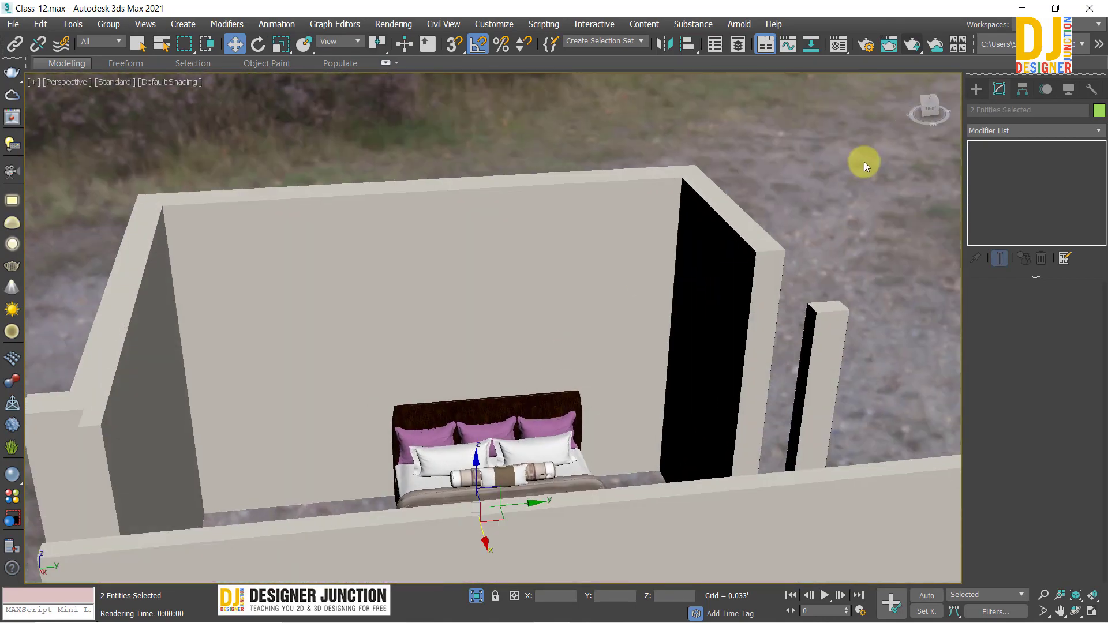
pyautogui.click(864, 165)
pyautogui.click(976, 89)
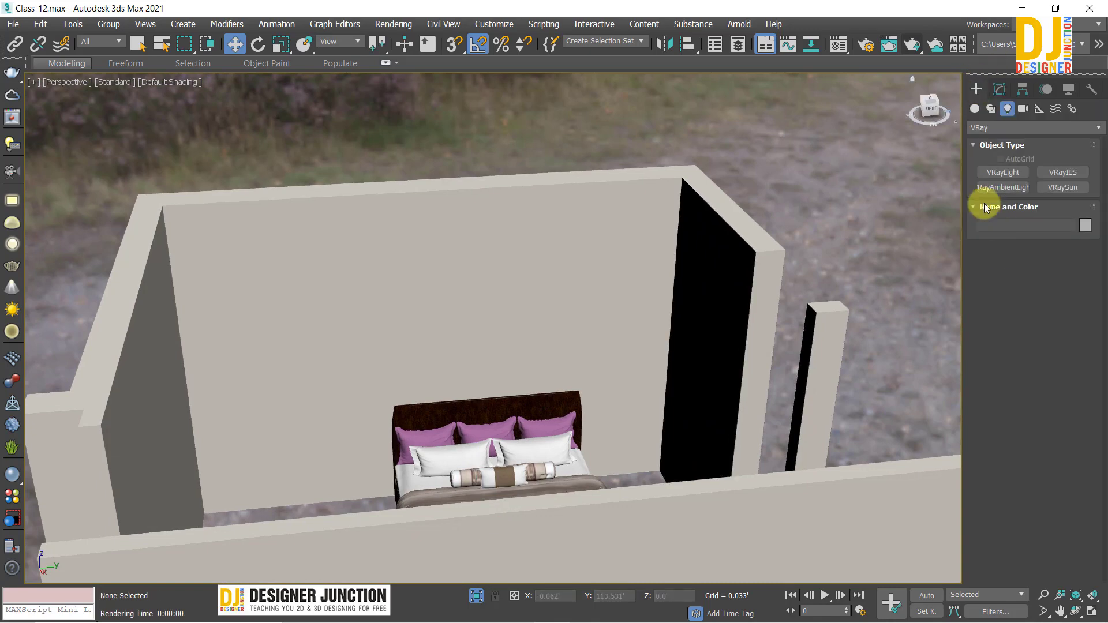
pyautogui.click(975, 110)
pyautogui.click(1006, 174)
pyautogui.moveTo(583, 321)
pyautogui.keyDown('alt'); pyautogui.mouseDown(button='middle')
pyautogui.moveTo(572, 324)
pyautogui.moveTo(497, 225)
pyautogui.mouseUp(button='middle'); pyautogui.keyUp('alt')
pyautogui.click(454, 44)
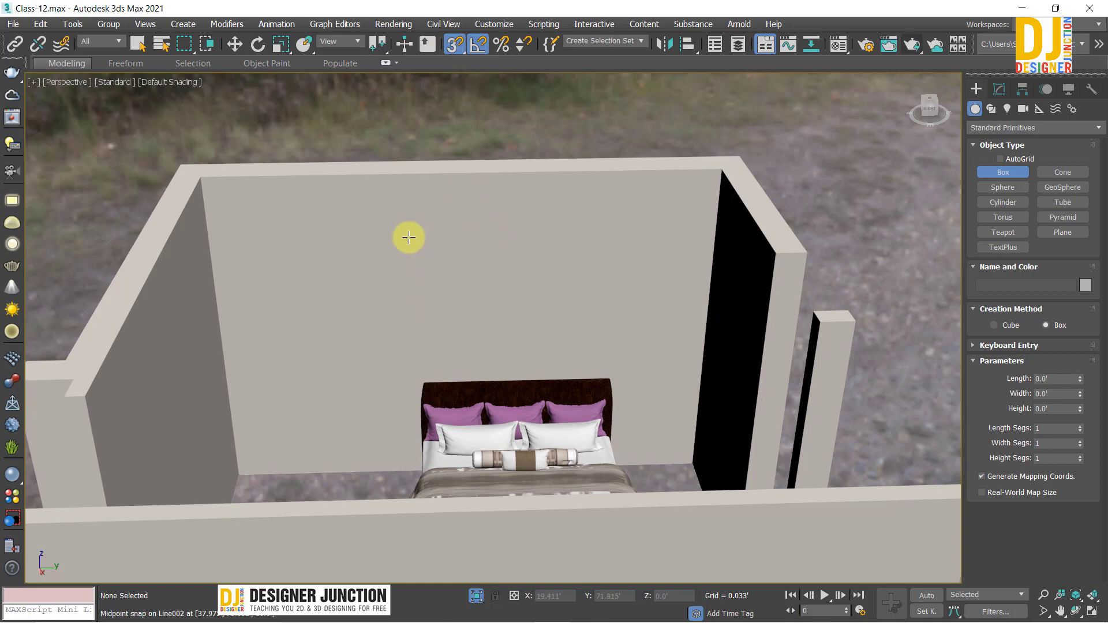
pyautogui.moveTo(403, 235)
pyautogui.mouseDown()
pyautogui.moveTo(586, 314)
pyautogui.moveTo(606, 353)
pyautogui.mouseUp()
pyautogui.rightClick(606, 353)
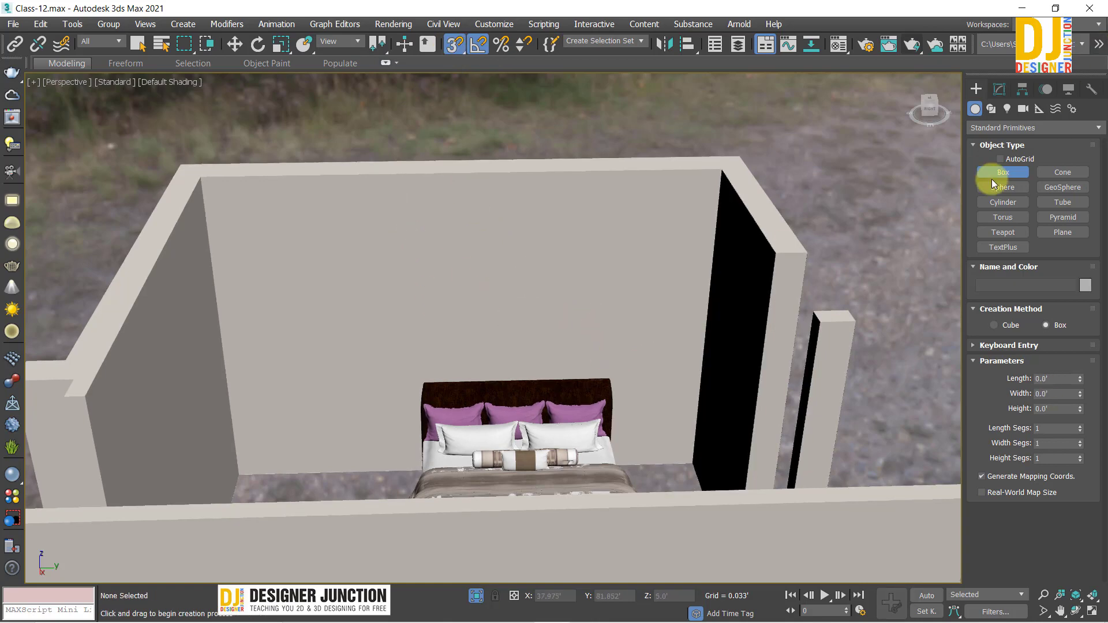
# Draw a thin AutoGrid box panel on the wall above the headboard and frame it
pyautogui.click(1000, 160)
pyautogui.moveTo(445, 245)
pyautogui.mouseDown()
pyautogui.moveTo(594, 345)
pyautogui.moveTo(601, 334)
pyautogui.mouseUp()
pyautogui.click(599, 337)
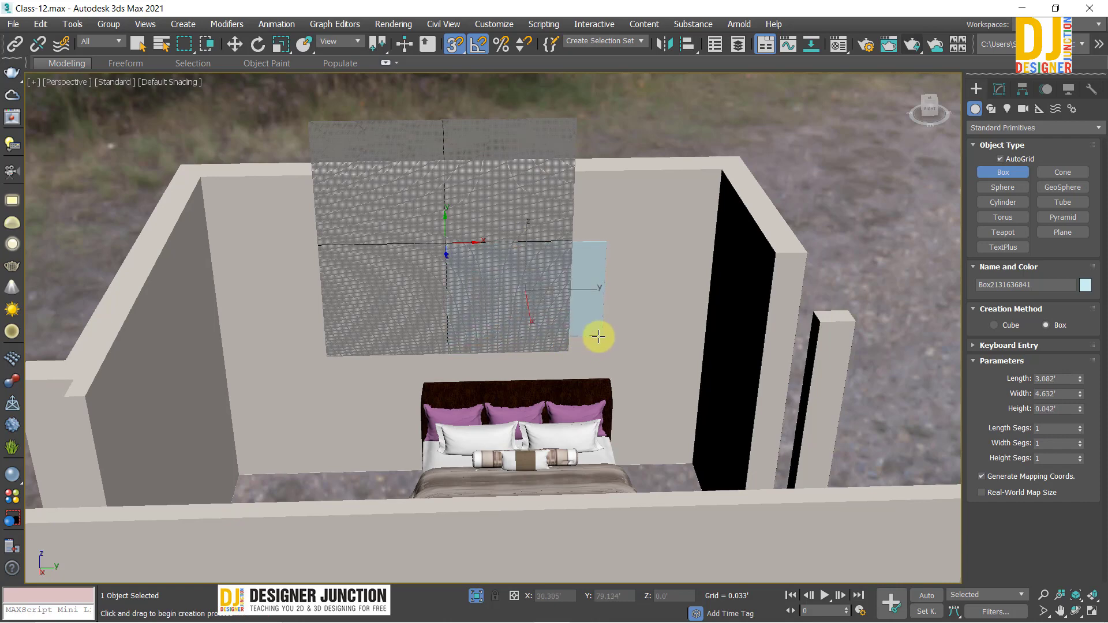
pyautogui.press('w')
pyautogui.press('z')
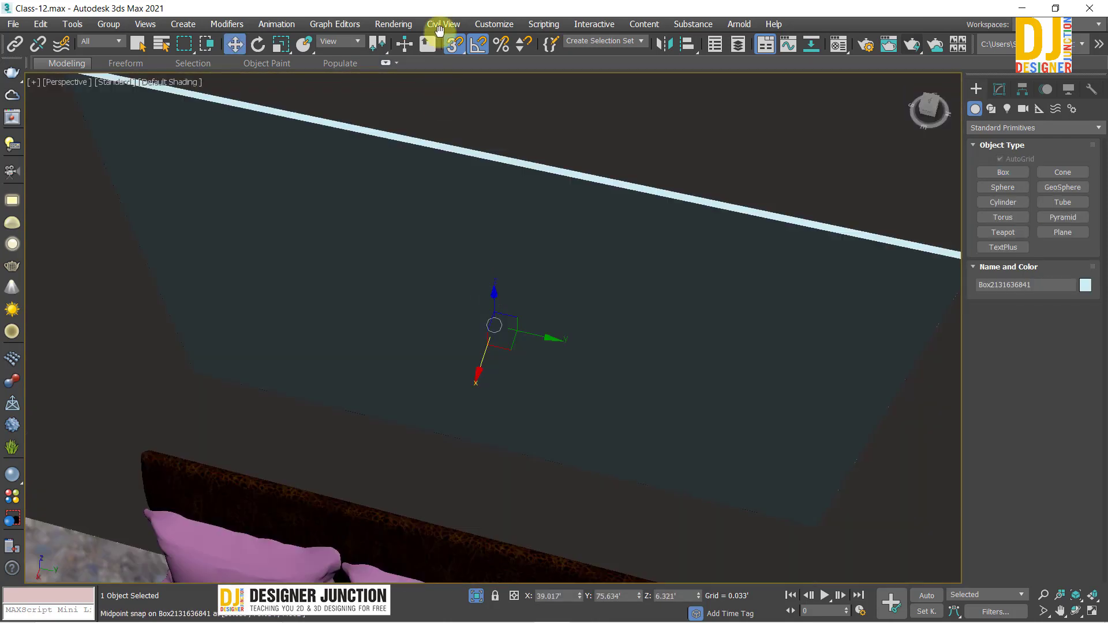
pyautogui.scroll(-1, 569, 321)
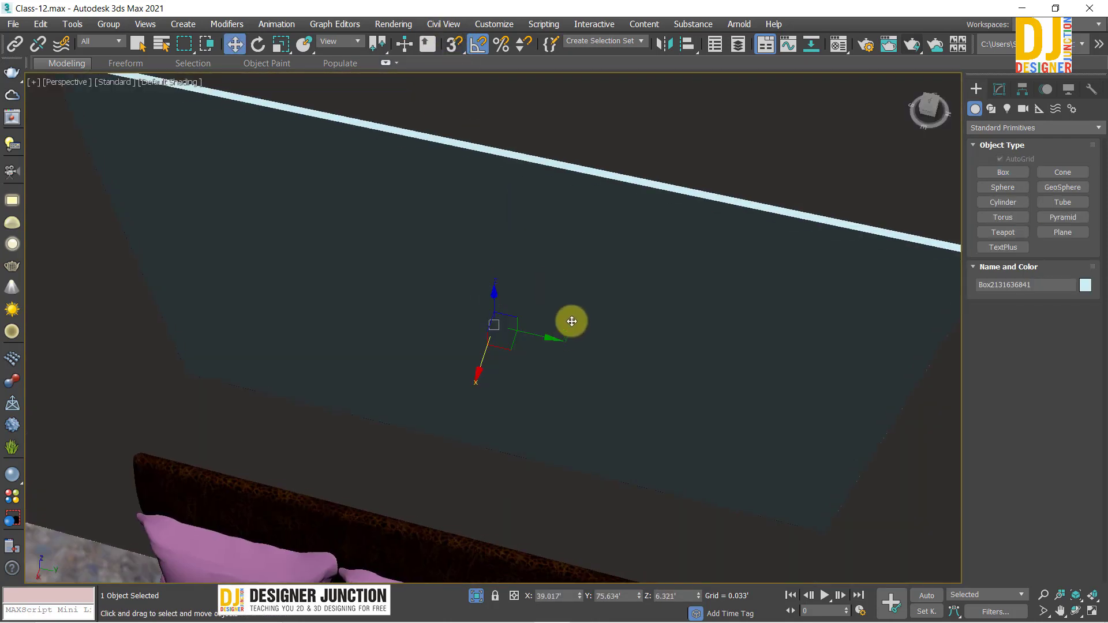
pyautogui.scroll(-5, 577, 267)
pyautogui.scroll(-3, 561, 282)
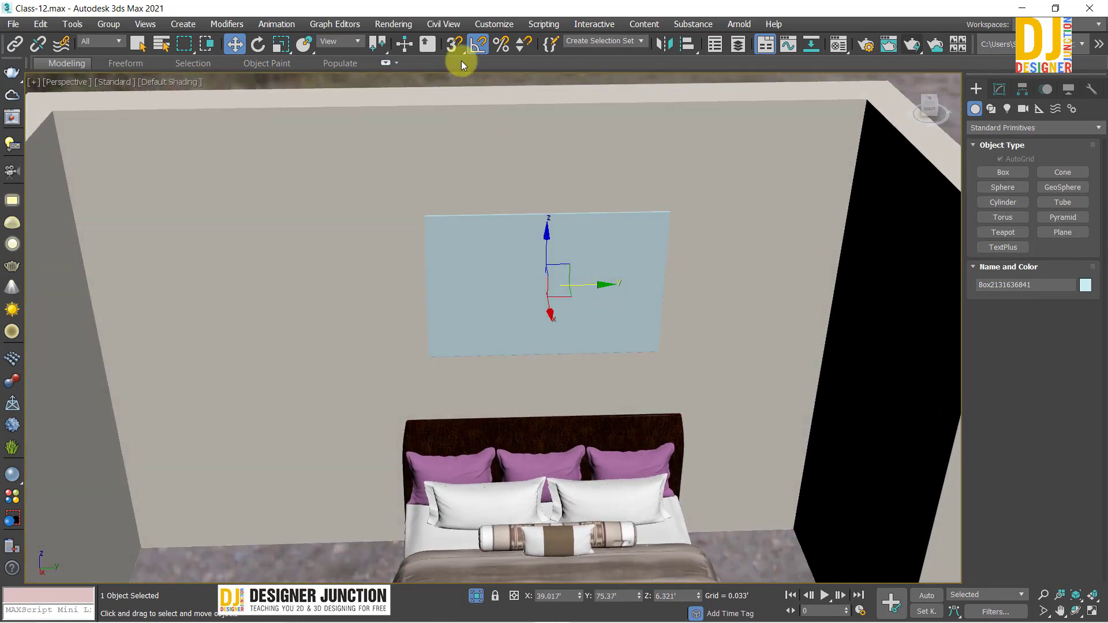
pyautogui.click(454, 45)
# Set the panel's Length to 3.0' and Width to 4.5' in the Modify parameters
pyautogui.press('s')
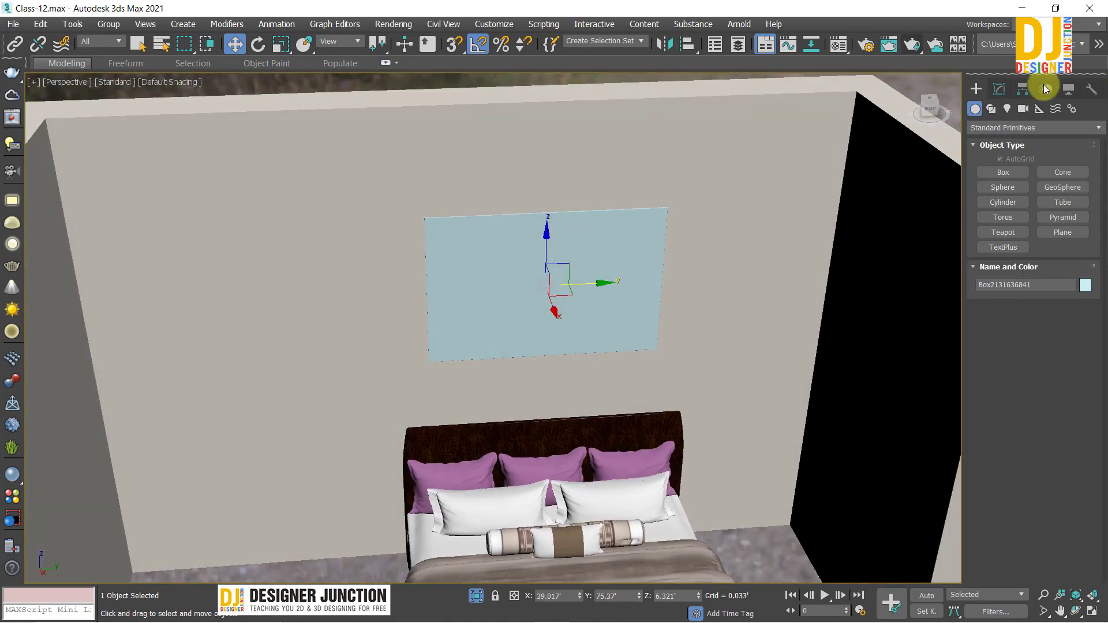
pyautogui.click(998, 89)
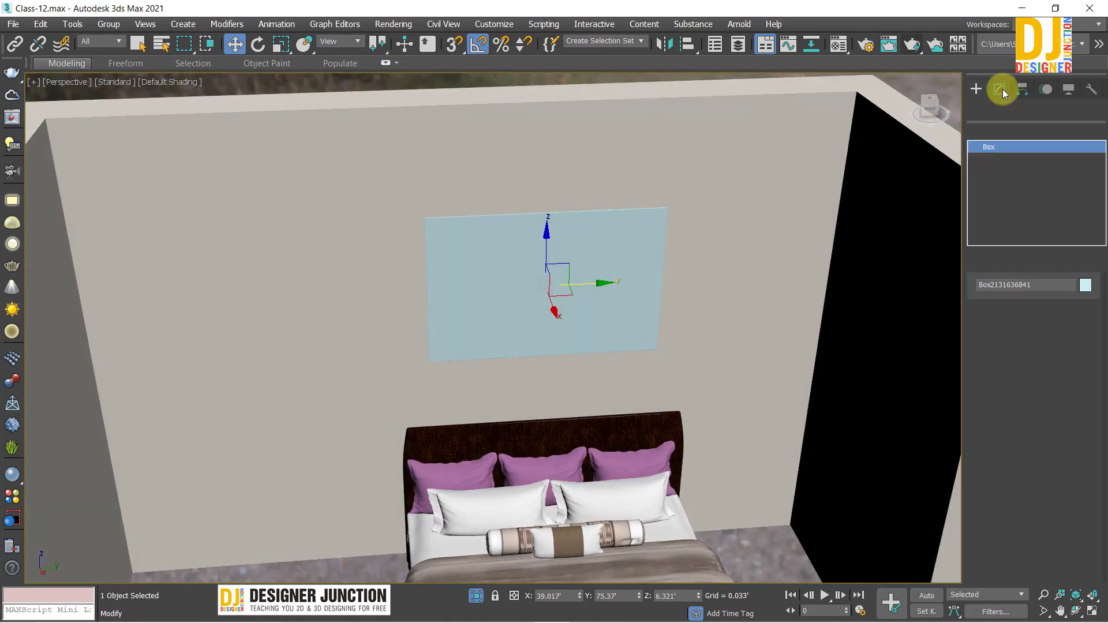
pyautogui.doubleClick(1061, 309)
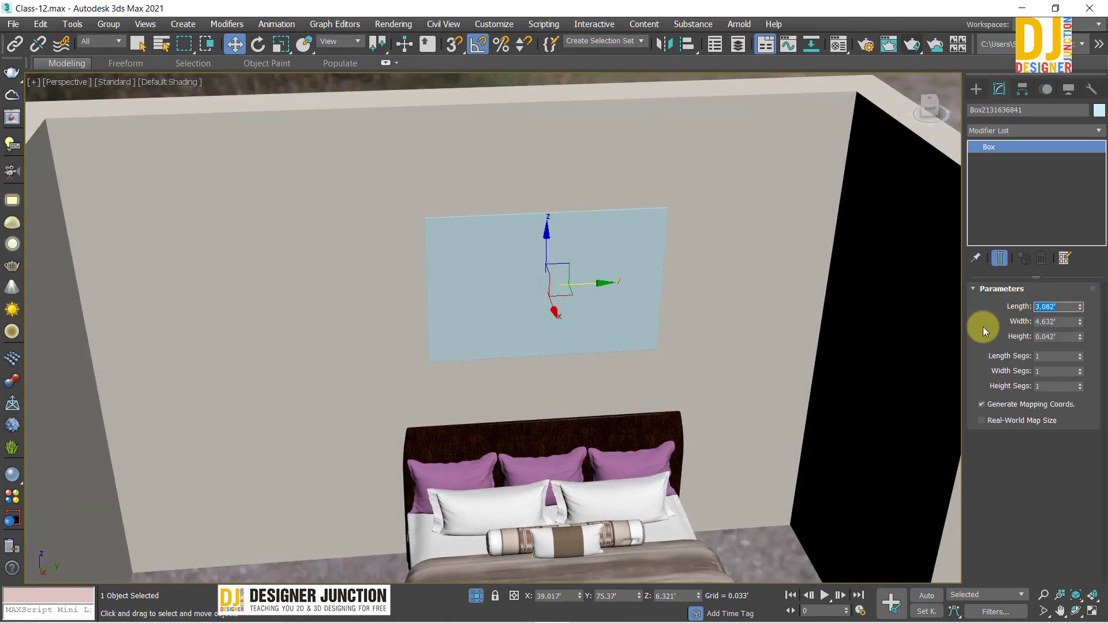
pyautogui.press('Tab')
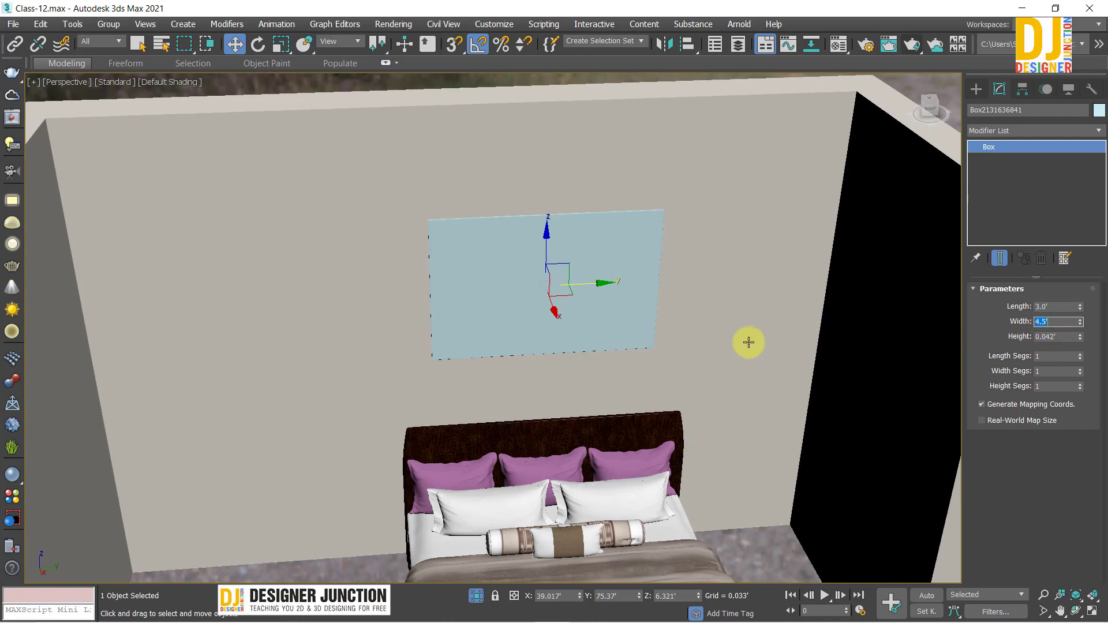
pyautogui.press('Return')
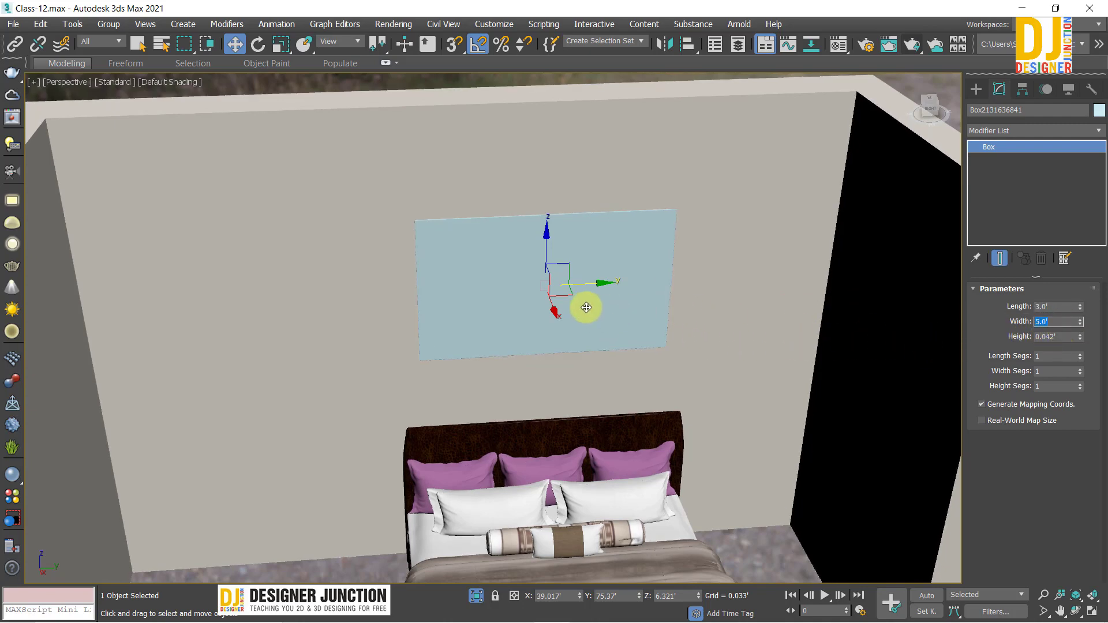
# Check the panel in the top view and re-enter its width value
pyautogui.keyDown('alt'); pyautogui.moveTo(650, 297); pyautogui.dragTo(647, 289, button='middle'); pyautogui.keyUp('alt')
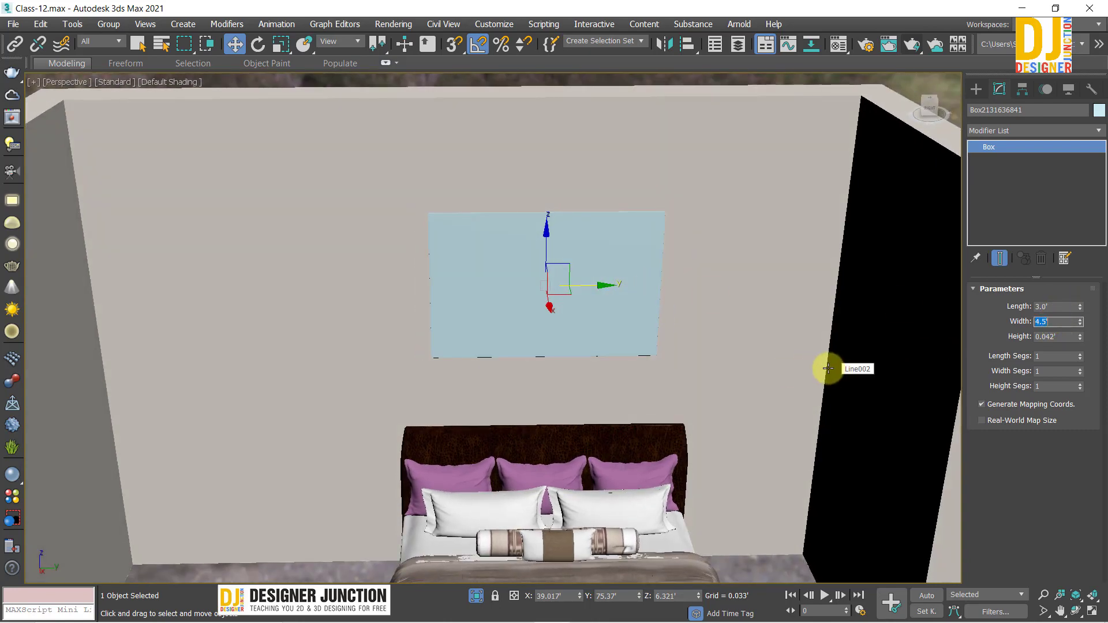
pyautogui.keyDown('alt'); pyautogui.moveTo(363, 247); pyautogui.dragTo(433, 268, button='middle'); pyautogui.keyUp('alt')
pyautogui.press('t')
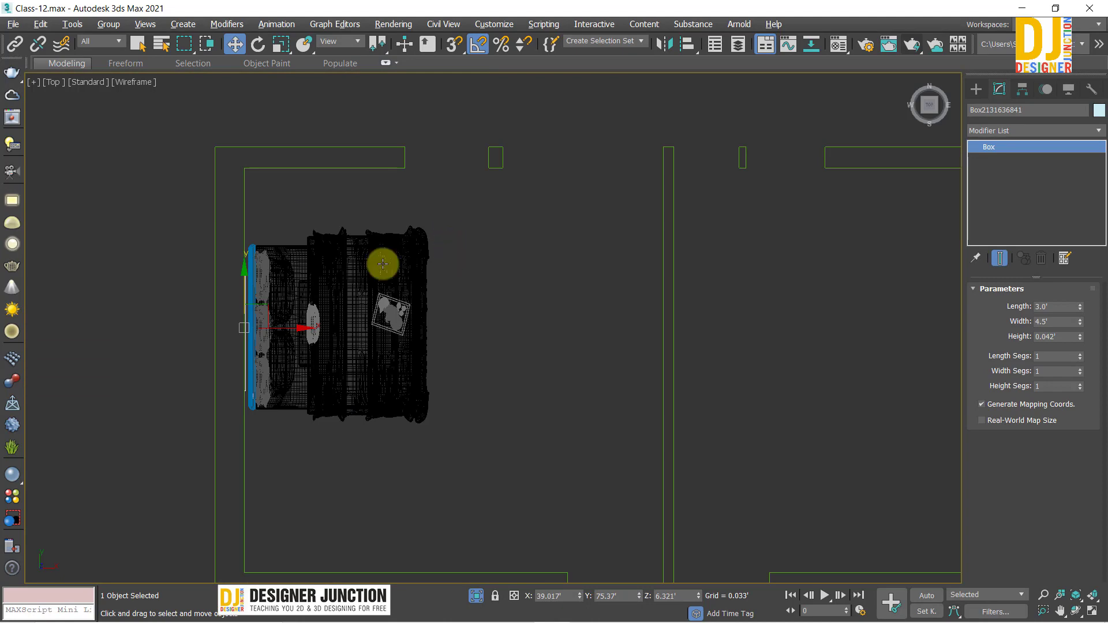
pyautogui.scroll(5, 369, 288)
pyautogui.scroll(-3, 427, 297)
pyautogui.scroll(2, 436, 298)
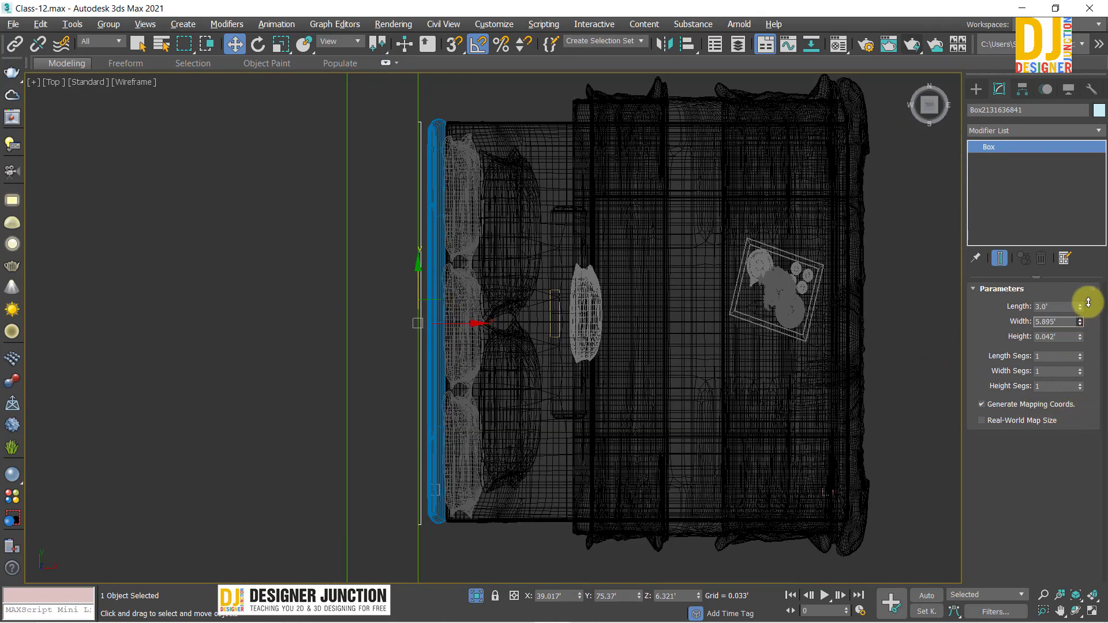
pyautogui.moveTo(1088, 302); pyautogui.dragTo(1088, 298)
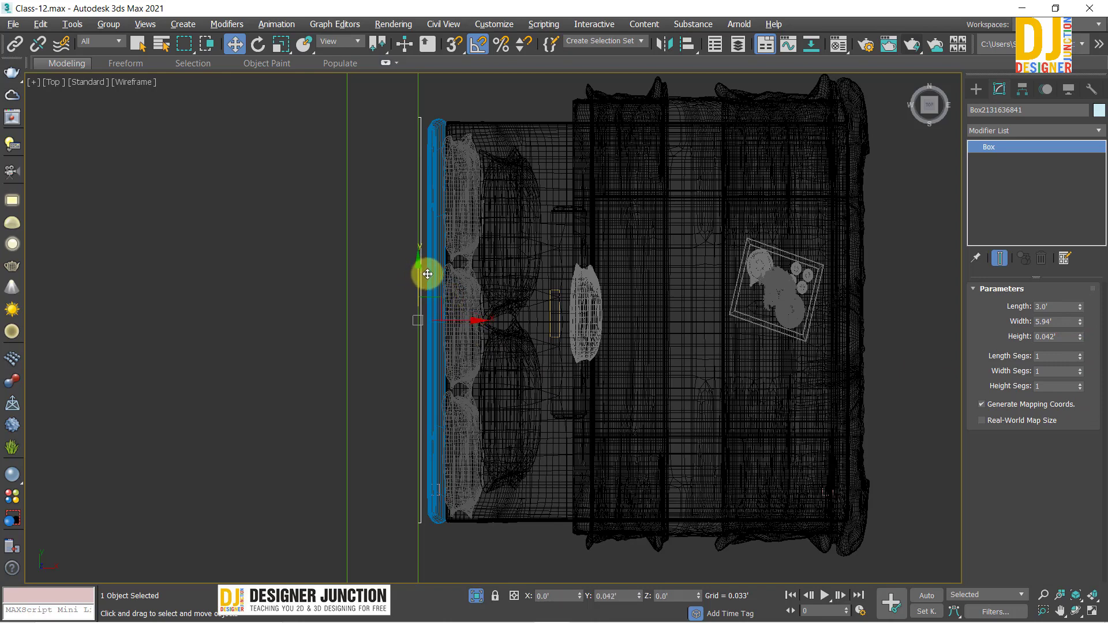
pyautogui.doubleClick(1048, 322)
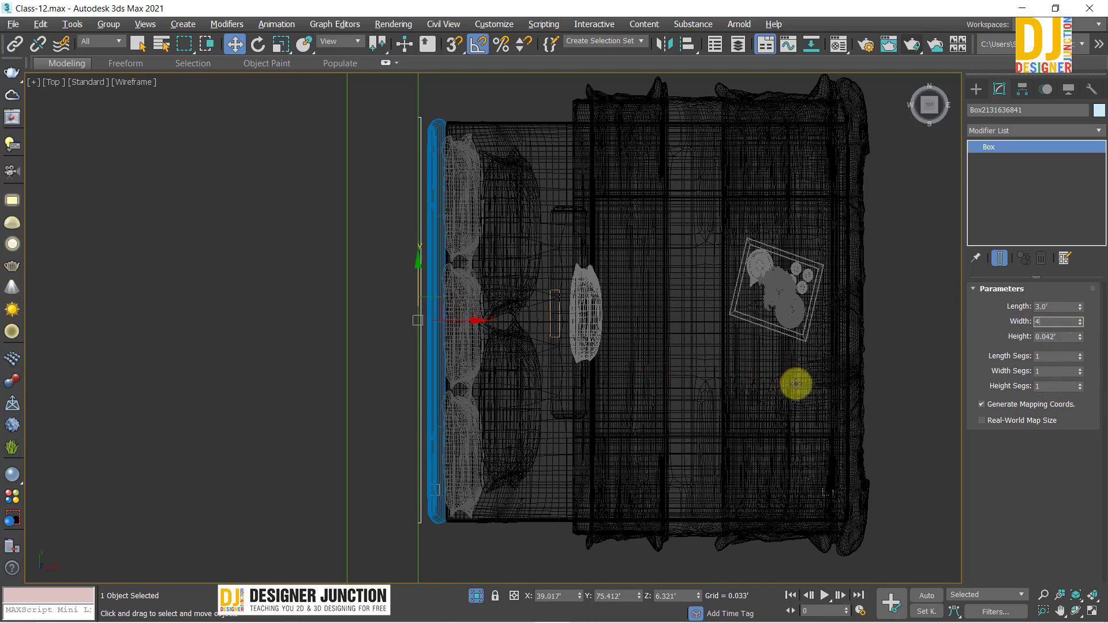
pyautogui.write('.5')
pyautogui.press('Return')
# Lower the picture panel slightly on the wall above the bed
pyautogui.hotkey('alt', 'w')
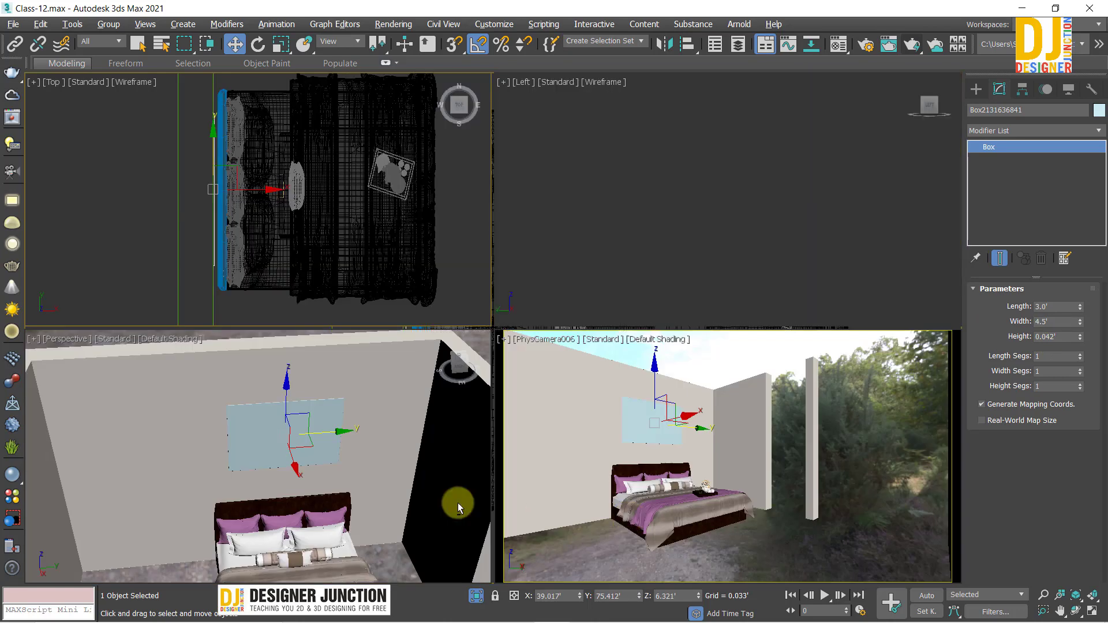
pyautogui.hotkey('alt', 'w')
pyautogui.click(675, 560)
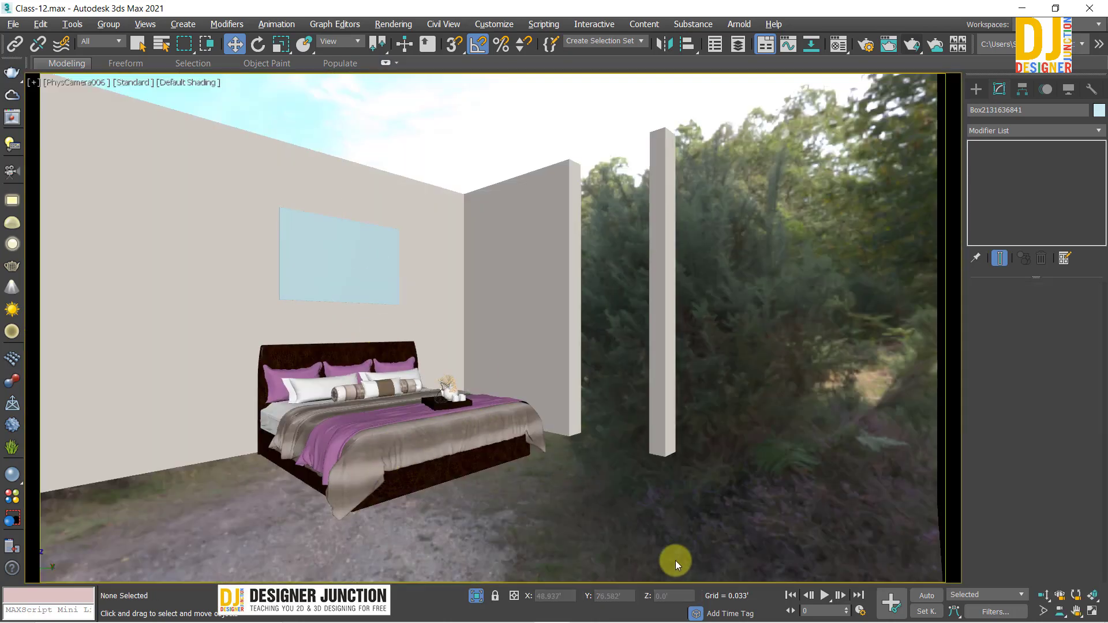
pyautogui.click(366, 254)
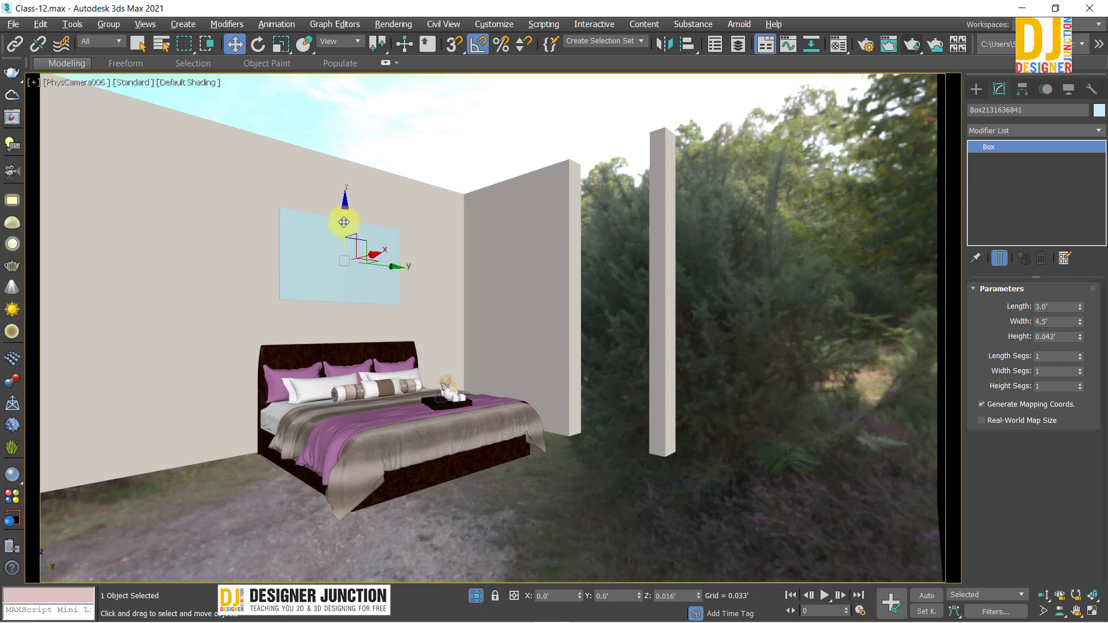
pyautogui.moveTo(344, 222); pyautogui.dragTo(343, 226)
pyautogui.hotkey('alt', 'w')
pyautogui.hotkey('alt', 'w')
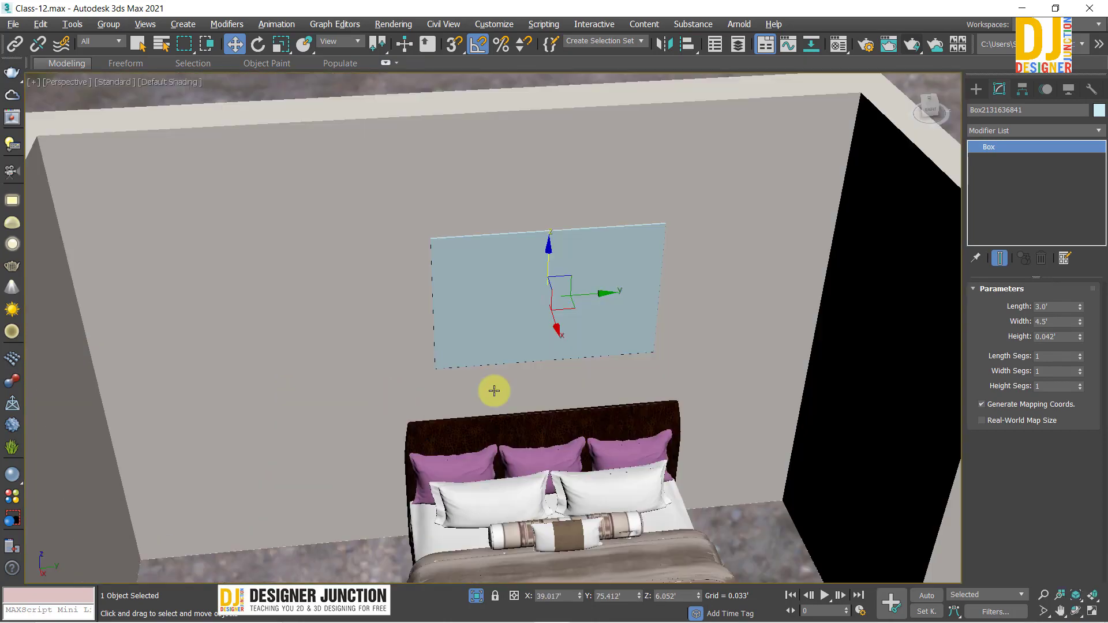
pyautogui.moveTo(494, 388)
pyautogui.keyDown('alt'); pyautogui.mouseDown(button='middle')
pyautogui.moveTo(600, 365)
pyautogui.moveTo(557, 367)
pyautogui.mouseUp(button='middle'); pyautogui.keyUp('alt')
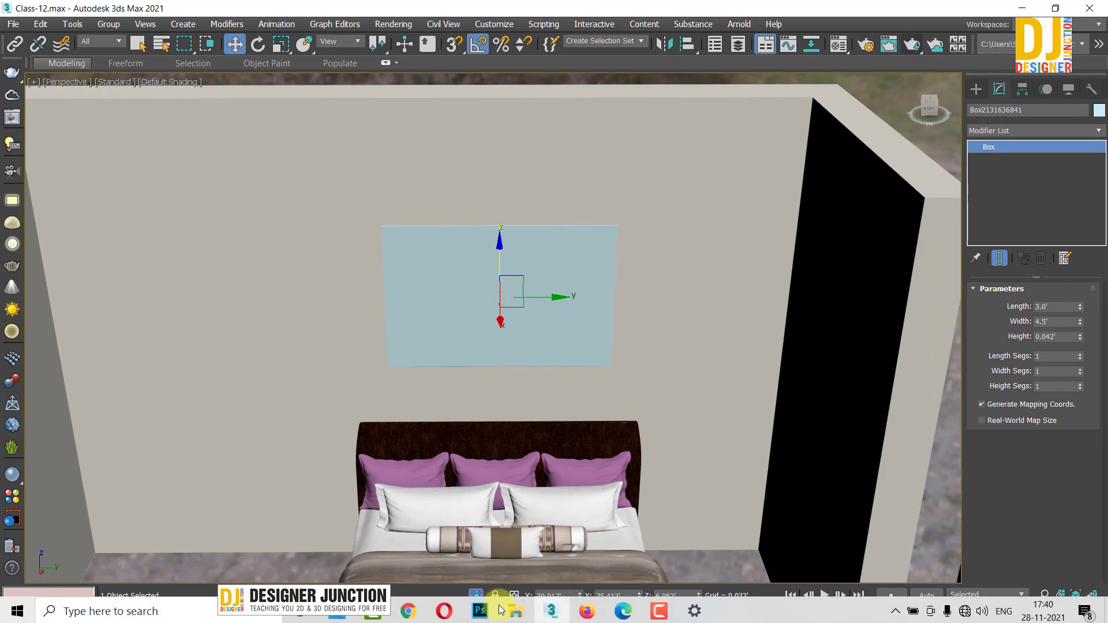
# Choose the Painting image from the Texture folder and drag it onto the wall panel in 3ds Max
pyautogui.click(507, 610)
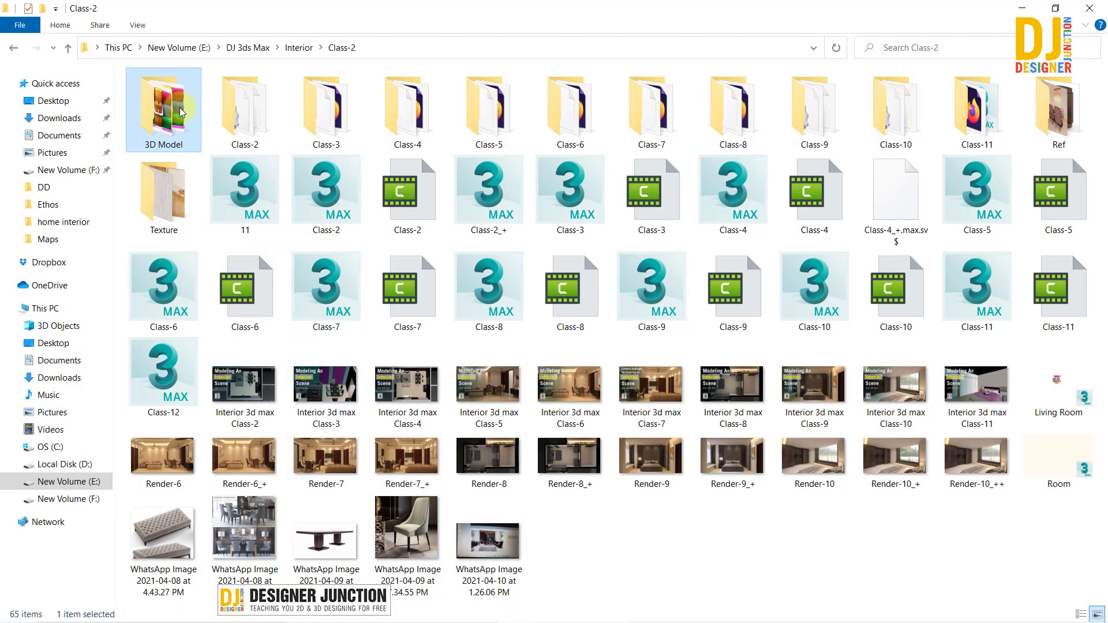
pyautogui.doubleClick(163, 190)
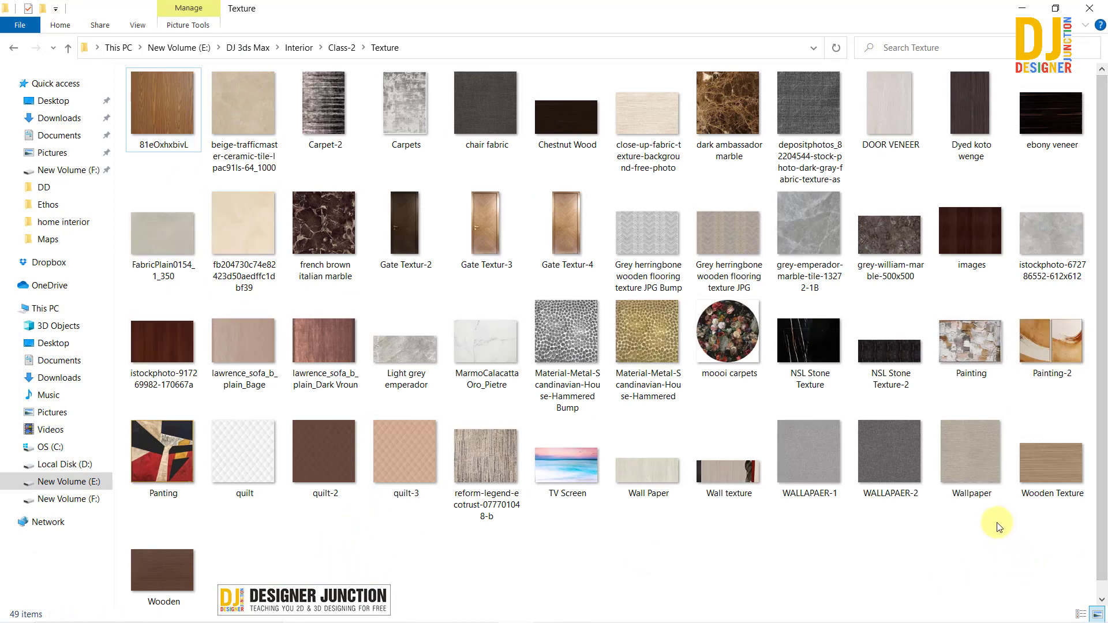
pyautogui.click(961, 334)
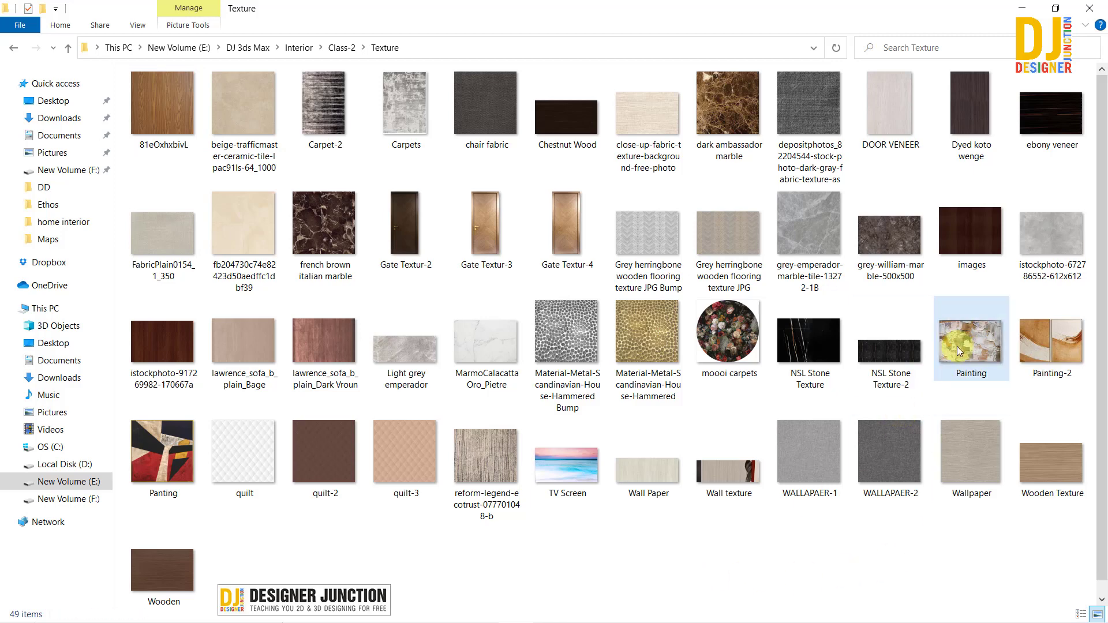
pyautogui.click(1050, 341)
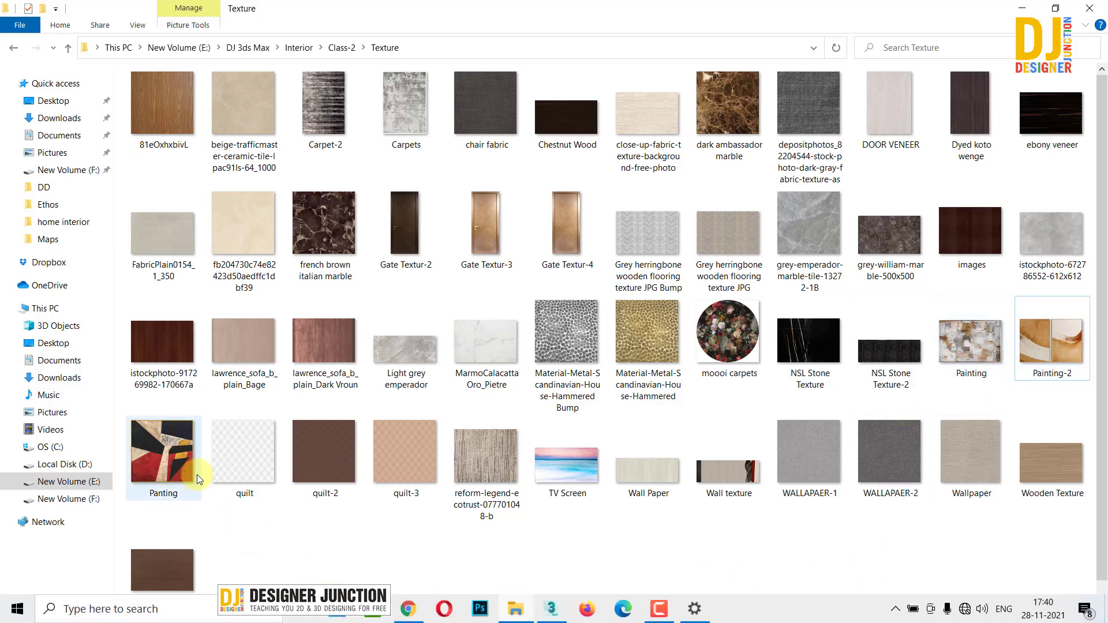
pyautogui.click(159, 100)
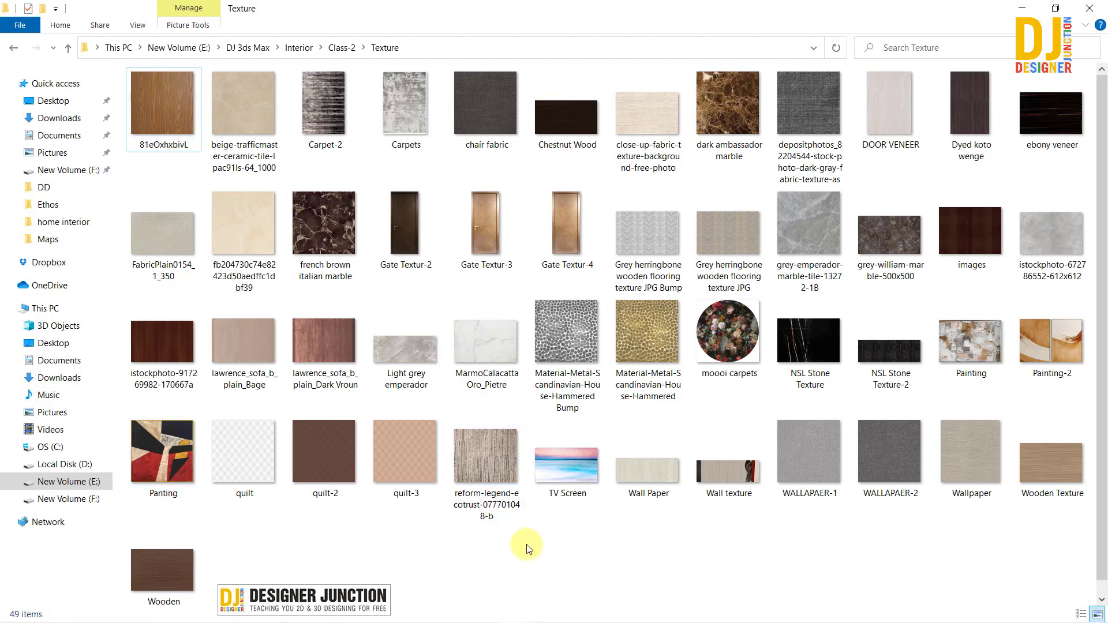
pyautogui.click(964, 342)
pyautogui.moveTo(965, 342)
pyautogui.mouseDown()
pyautogui.moveTo(589, 606)
pyautogui.moveTo(552, 614)
pyautogui.mouseUp()
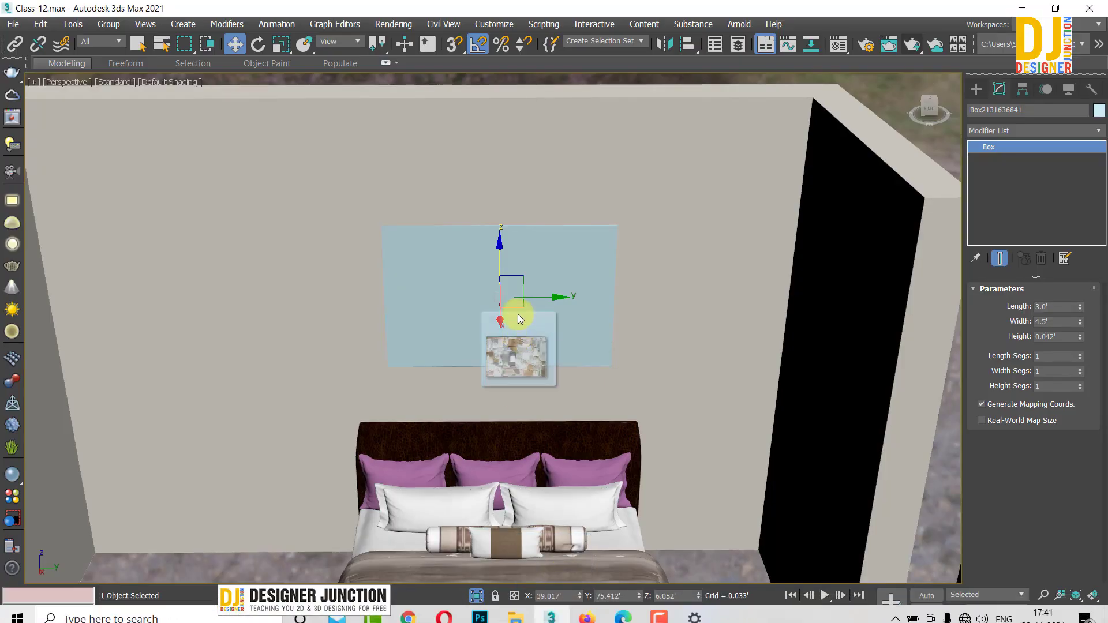
pyautogui.moveTo(553, 613); pyautogui.dragTo(519, 314)
# Add a Planar UVW Map modifier to the picture panel
pyautogui.press('z')
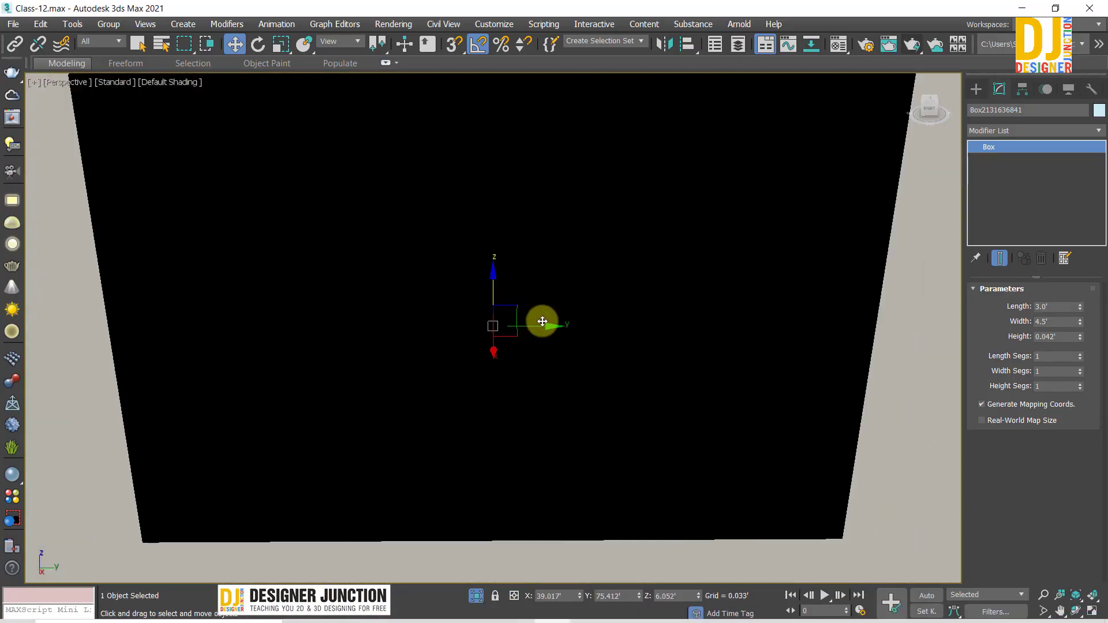
pyautogui.click(1016, 128)
pyautogui.press('u')
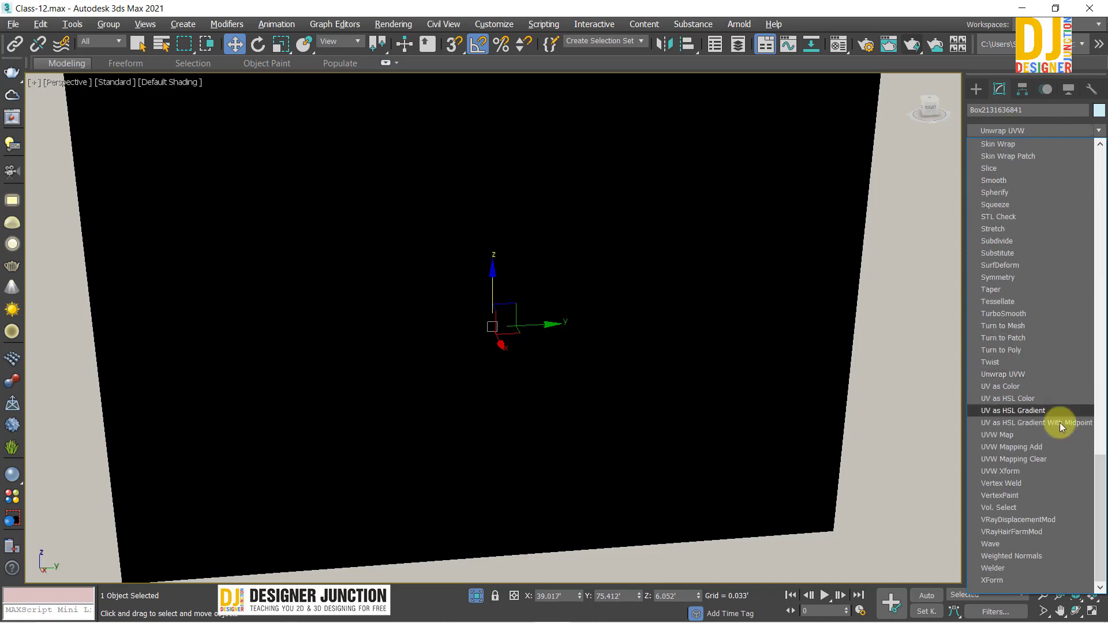
pyautogui.click(997, 434)
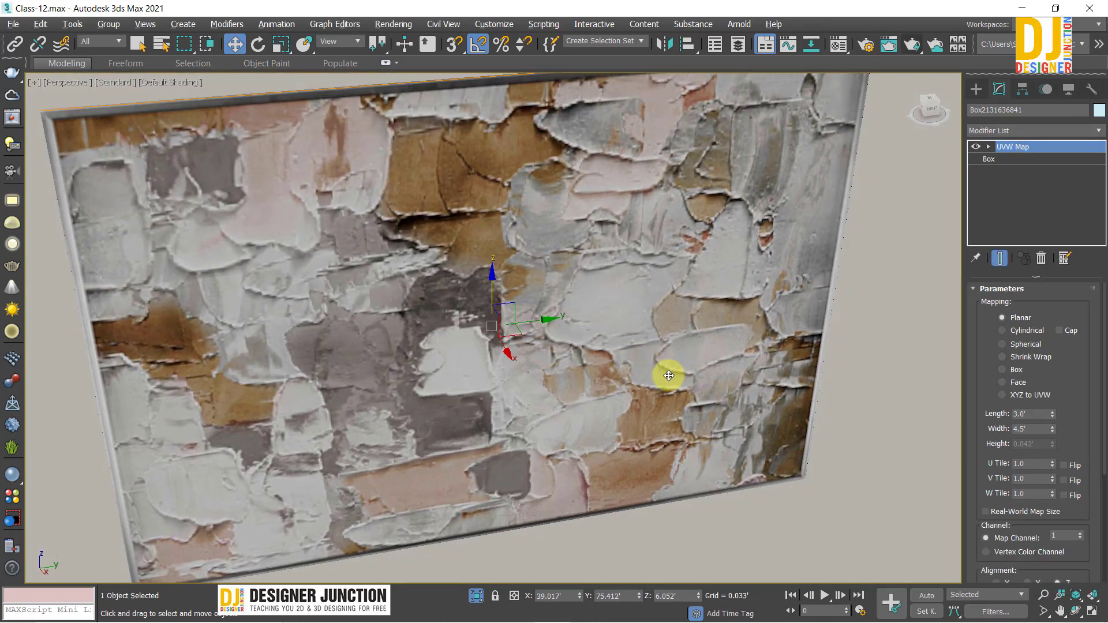
# Orbit and zoom to inspect the painting texture, then reselect the panel
pyautogui.moveTo(667, 374)
pyautogui.keyDown('alt'); pyautogui.mouseDown(button='middle')
pyautogui.moveTo(514, 335)
pyautogui.moveTo(525, 273)
pyautogui.moveTo(508, 309)
pyautogui.moveTo(571, 214)
pyautogui.mouseUp(button='middle'); pyautogui.keyUp('alt')
pyautogui.scroll(-5, 514, 335)
pyautogui.scroll(-5, 469, 324)
pyautogui.hotkey('ctrl', 'd')
pyautogui.scroll(5, 445, 338)
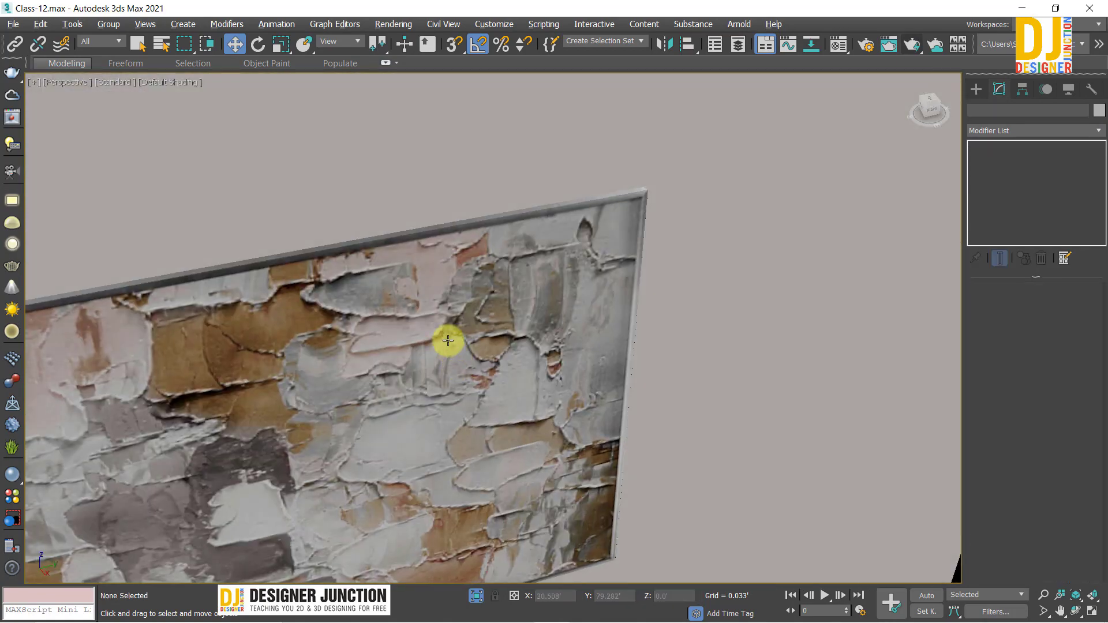
pyautogui.scroll(5, 375, 322)
pyautogui.scroll(-5, 375, 323)
pyautogui.moveTo(383, 379)
pyautogui.keyDown('alt'); pyautogui.mouseDown(button='middle')
pyautogui.moveTo(477, 351)
pyautogui.moveTo(521, 304)
pyautogui.moveTo(469, 289)
pyautogui.mouseUp(button='middle'); pyautogui.keyUp('alt')
pyautogui.scroll(3, 522, 305)
pyautogui.scroll(-5, 480, 303)
pyautogui.scroll(2, 461, 277)
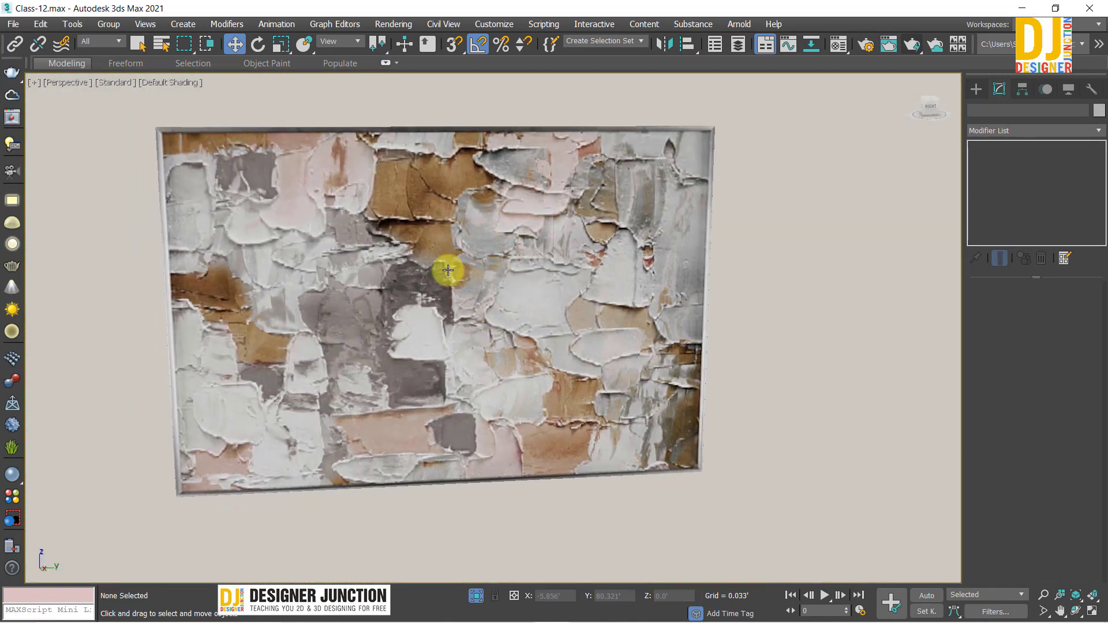
pyautogui.click(496, 258)
# In the Left view, draw a rectangle spline snapped to the painting's corners
pyautogui.press('l')
pyautogui.press('z')
pyautogui.click(945, 147)
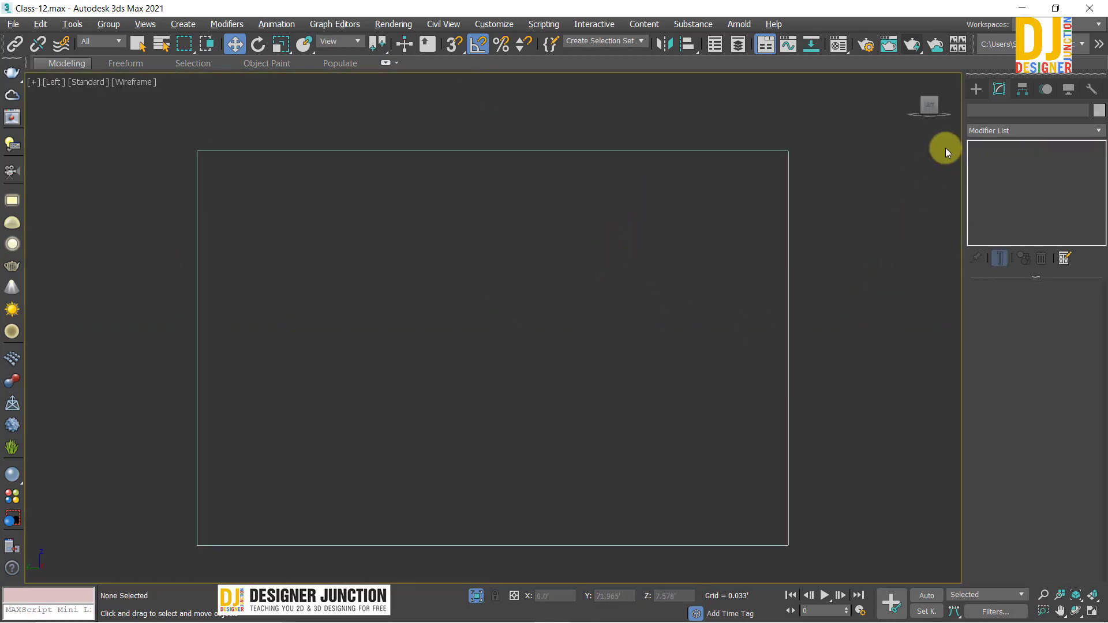
pyautogui.click(974, 90)
pyautogui.click(990, 109)
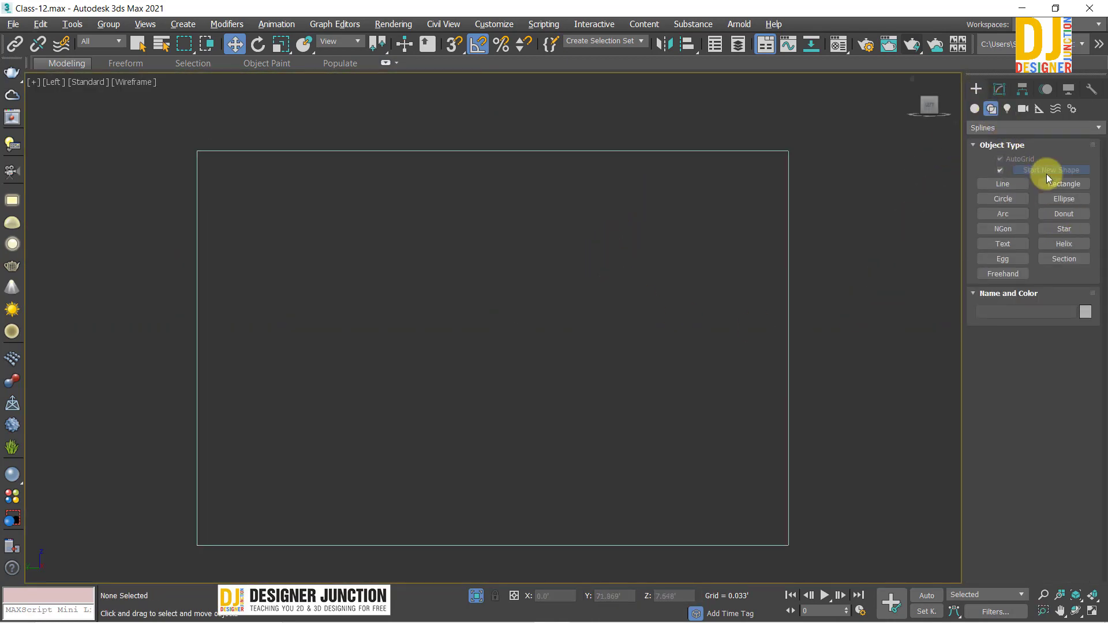
pyautogui.click(1052, 183)
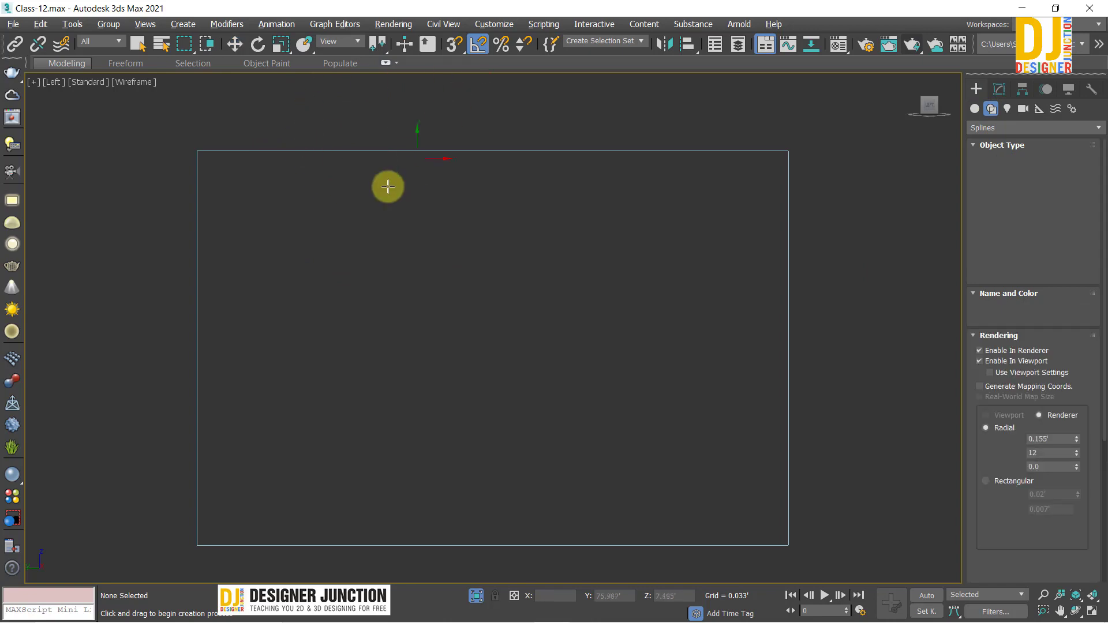
pyautogui.press('s')
pyautogui.moveTo(199, 151); pyautogui.dragTo(799, 555)
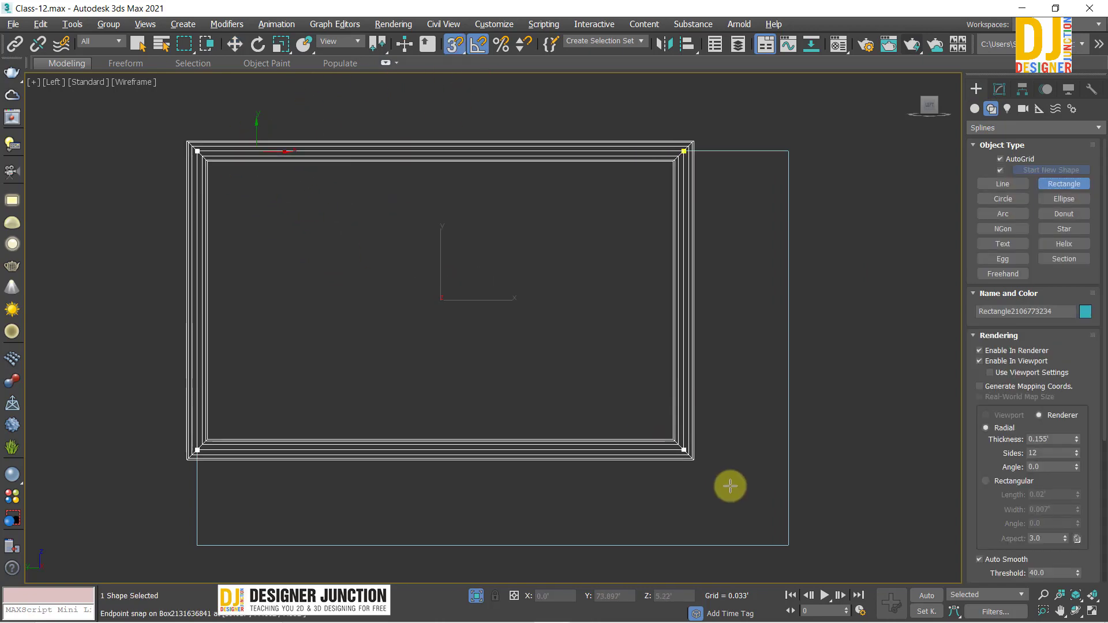
pyautogui.rightClick(885, 359)
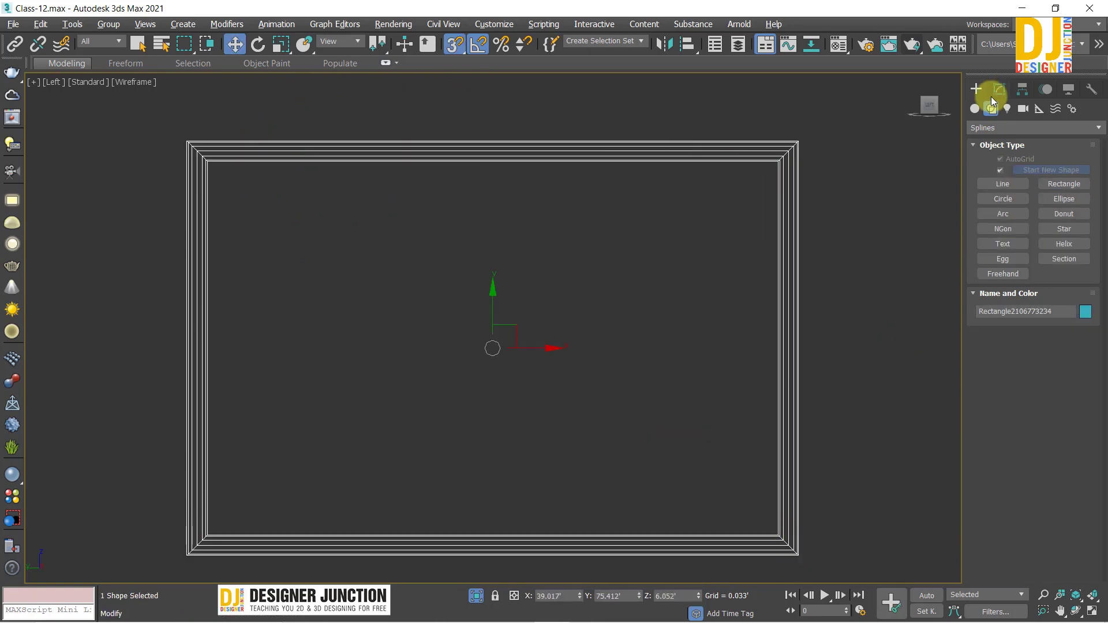
# Enable the rectangle's radial rendering thickness and make the frame thinner
pyautogui.click(999, 89)
pyautogui.hotkey('alt', 'w')
pyautogui.hotkey('alt', 'w')
pyautogui.hotkey('alt', 'w')
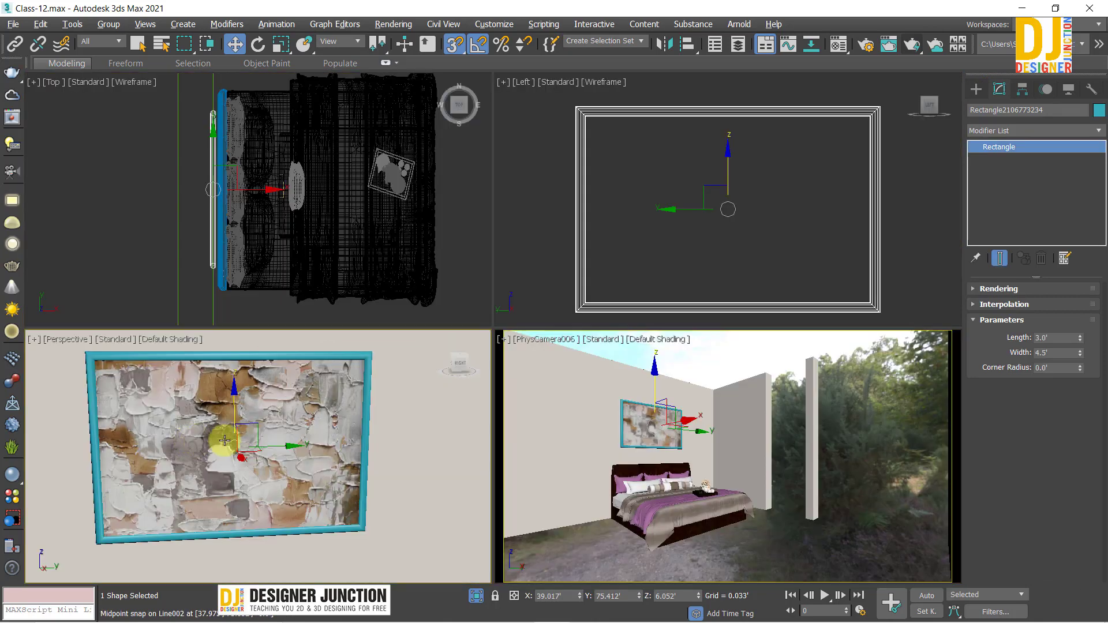
pyautogui.rightClick(405, 413)
pyautogui.hotkey('alt', 'w')
pyautogui.keyDown('alt'); pyautogui.moveTo(405, 414); pyautogui.dragTo(494, 420, button='middle'); pyautogui.keyUp('alt')
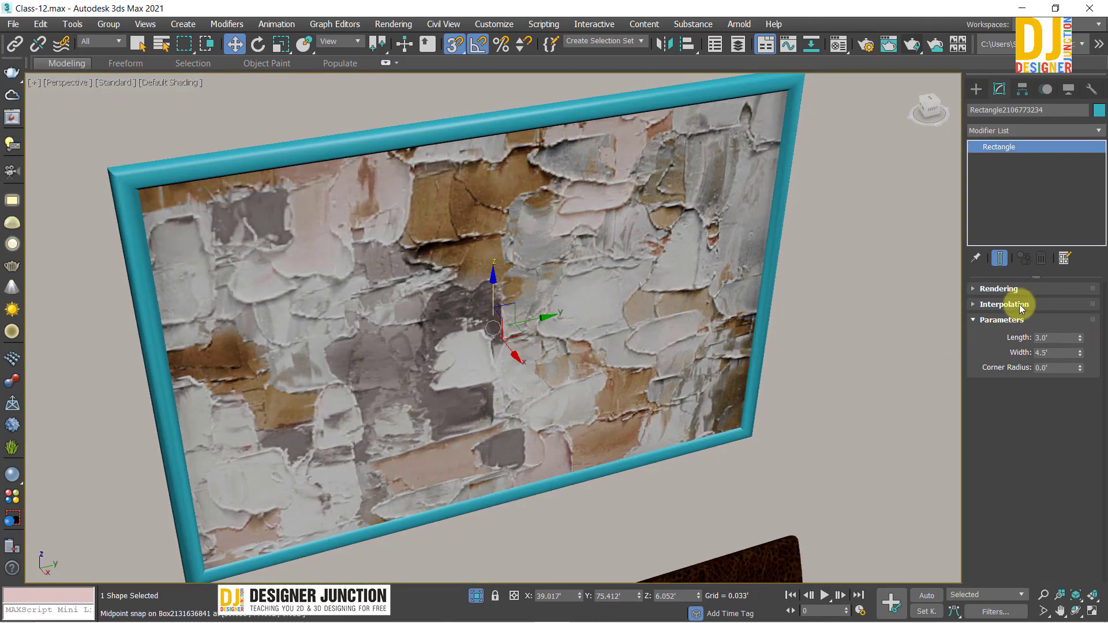
pyautogui.click(1010, 293)
pyautogui.moveTo(1079, 377); pyautogui.dragTo(1087, 388)
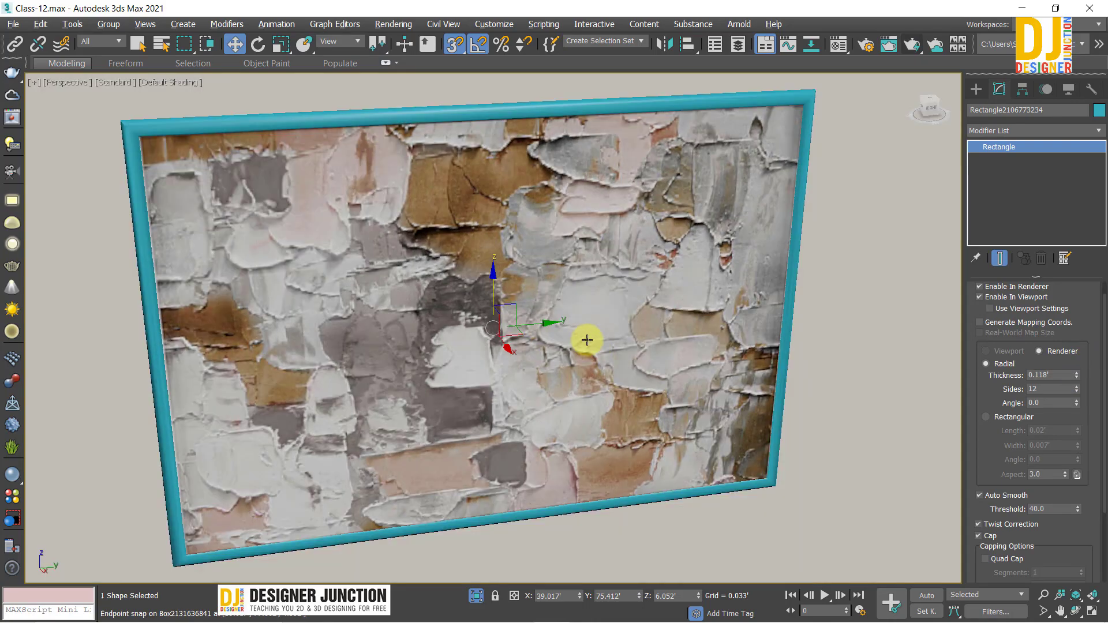
# Scale the frame flat against the painting in the Top view
pyautogui.hotkey('alt', 'w')
pyautogui.hotkey('alt', 'w')
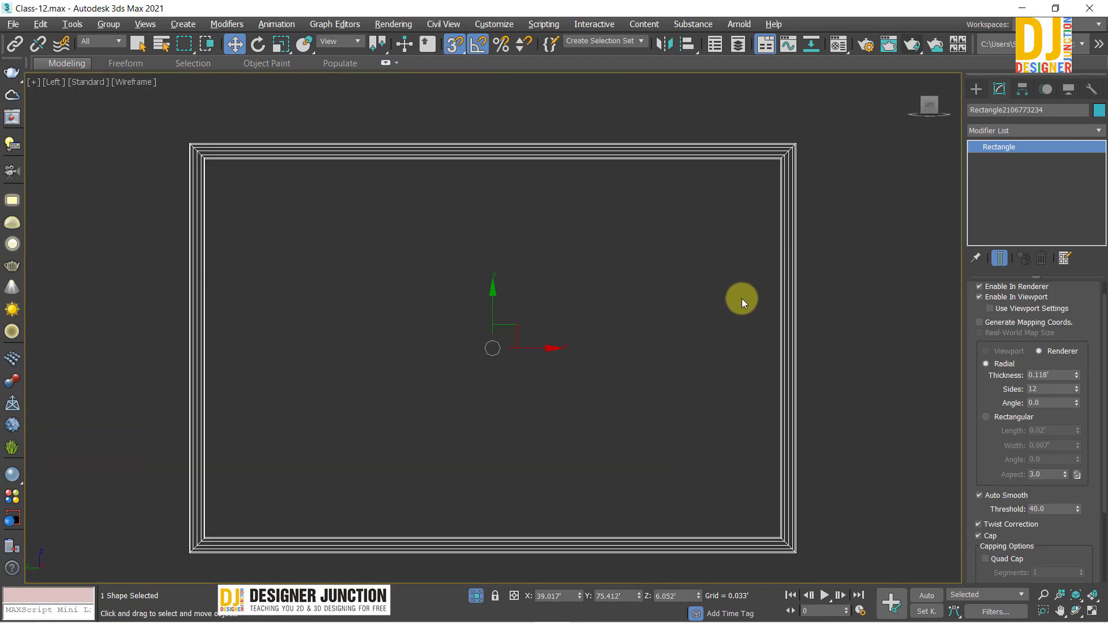
pyautogui.hotkey('alt', 'w')
pyautogui.rightClick(264, 208)
pyautogui.hotkey('alt', 'w')
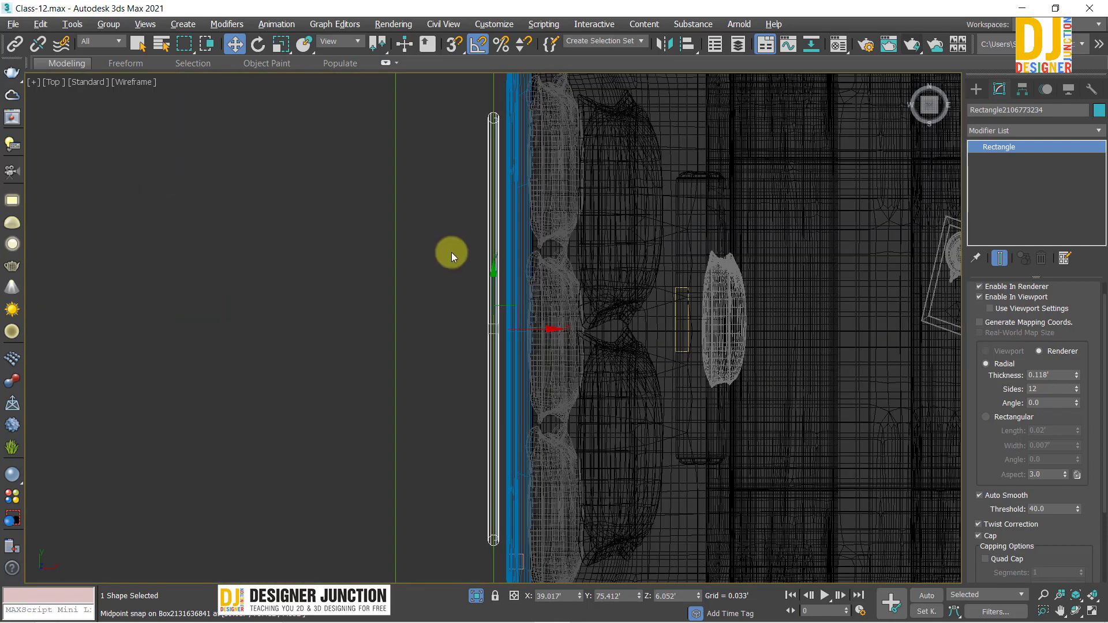
pyautogui.scroll(2, 537, 342)
pyautogui.scroll(2, 426, 292)
pyautogui.scroll(2, 514, 341)
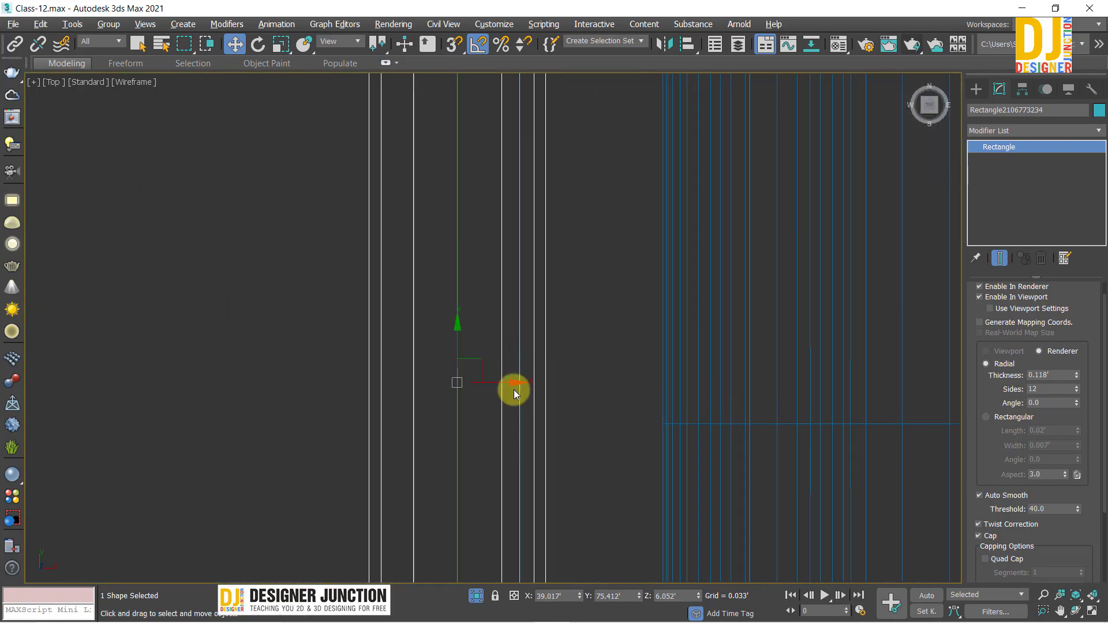
pyautogui.moveTo(507, 382); pyautogui.dragTo(732, 415)
pyautogui.hotkey('ctrl', 'z')
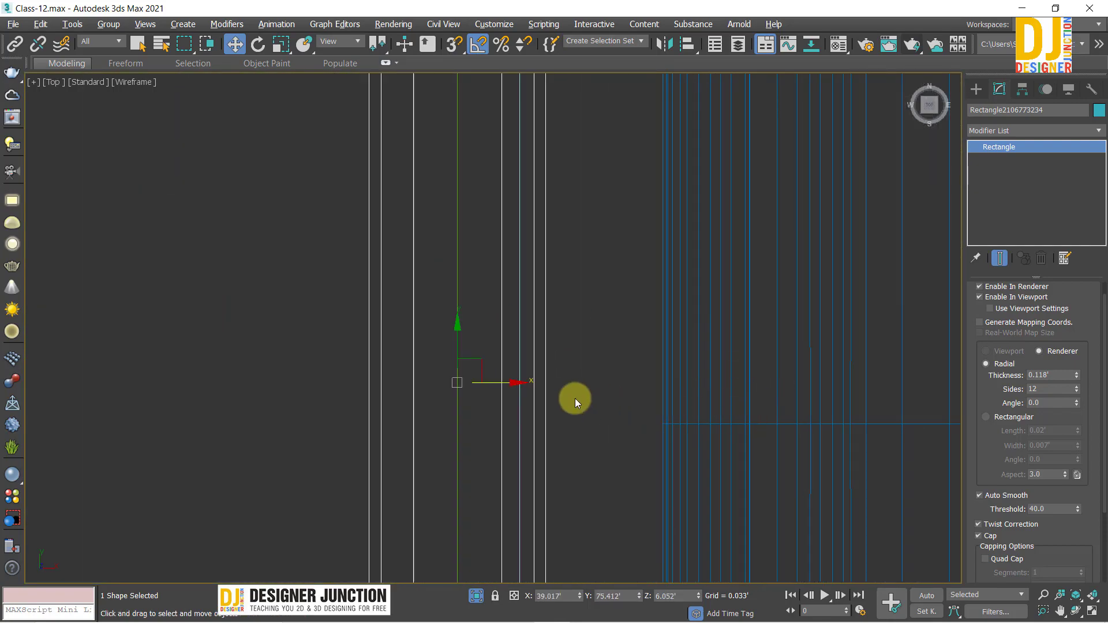
pyautogui.press('r')
pyautogui.moveTo(518, 388)
pyautogui.mouseDown()
pyautogui.moveTo(492, 391)
pyautogui.moveTo(531, 390)
pyautogui.mouseUp()
pyautogui.press('w')
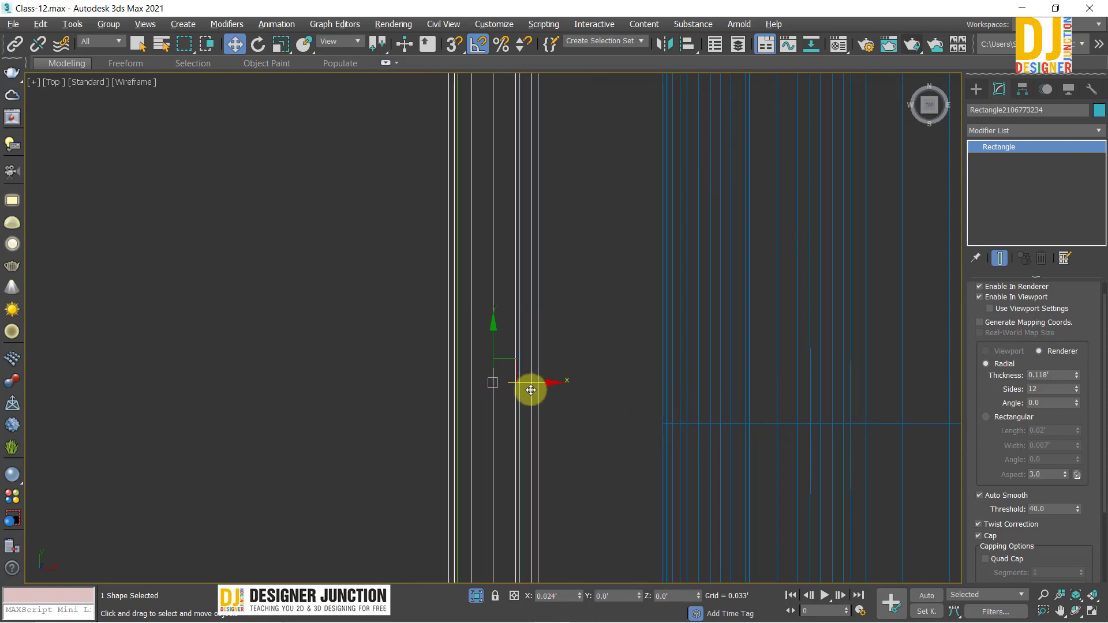
# Rescale the painting's box slightly in the Top view
pyautogui.hotkey('alt', 'w')
pyautogui.hotkey('alt', 'w')
pyautogui.click(470, 351)
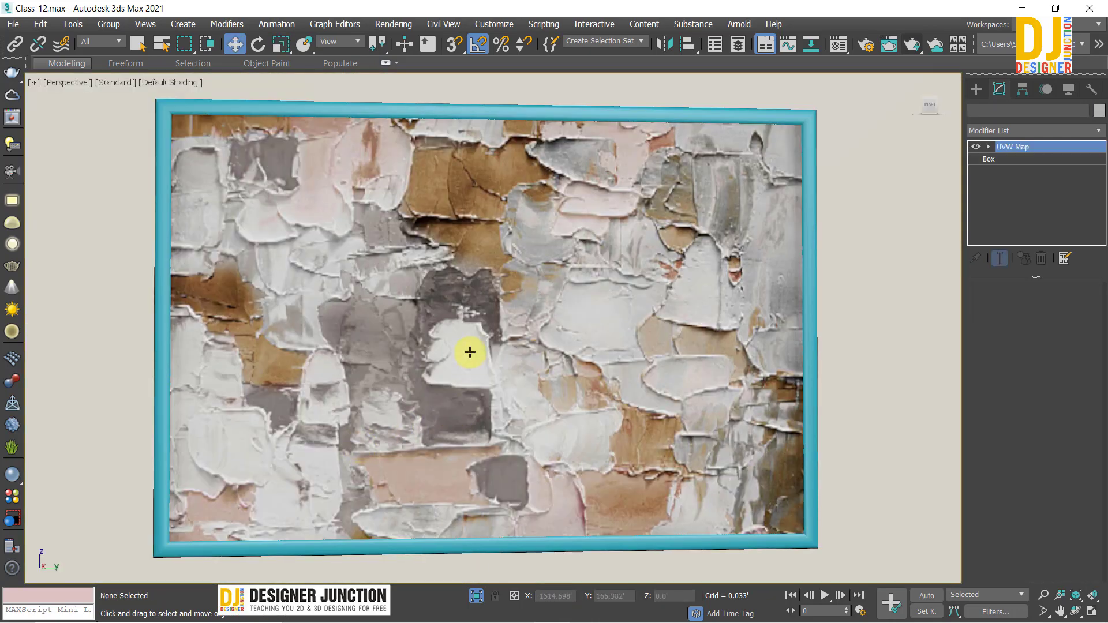
pyautogui.hotkey('alt', 'w')
pyautogui.rightClick(455, 295)
pyautogui.hotkey('alt', 'w')
pyautogui.scroll(3, 549, 323)
pyautogui.press('r')
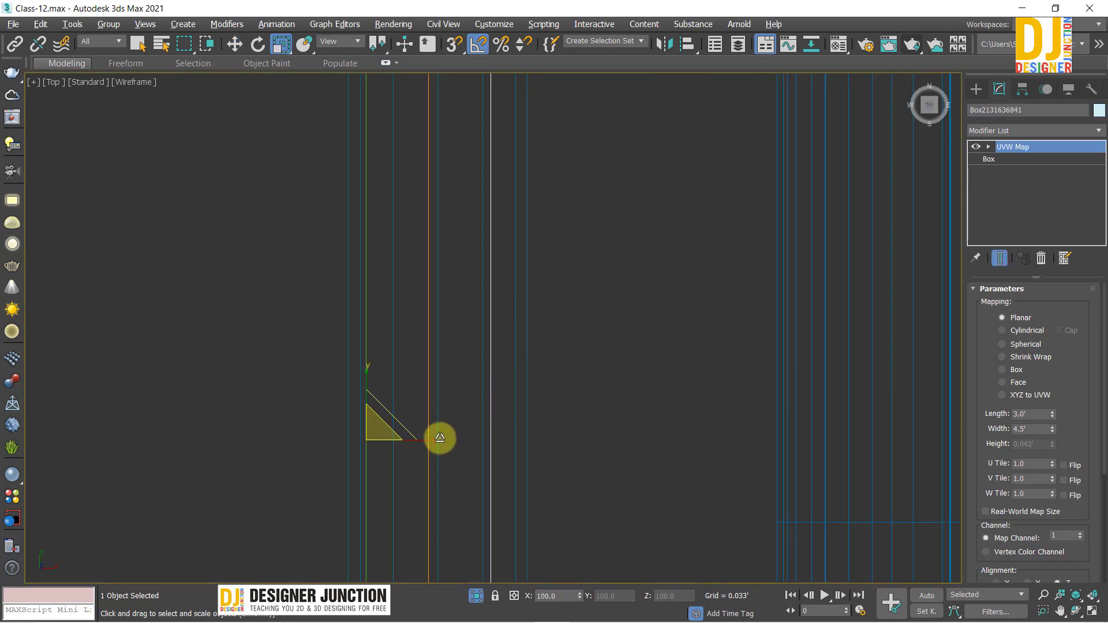
pyautogui.moveTo(427, 441); pyautogui.dragTo(408, 445)
pyautogui.click(496, 465)
pyautogui.press('p')
pyautogui.press('w')
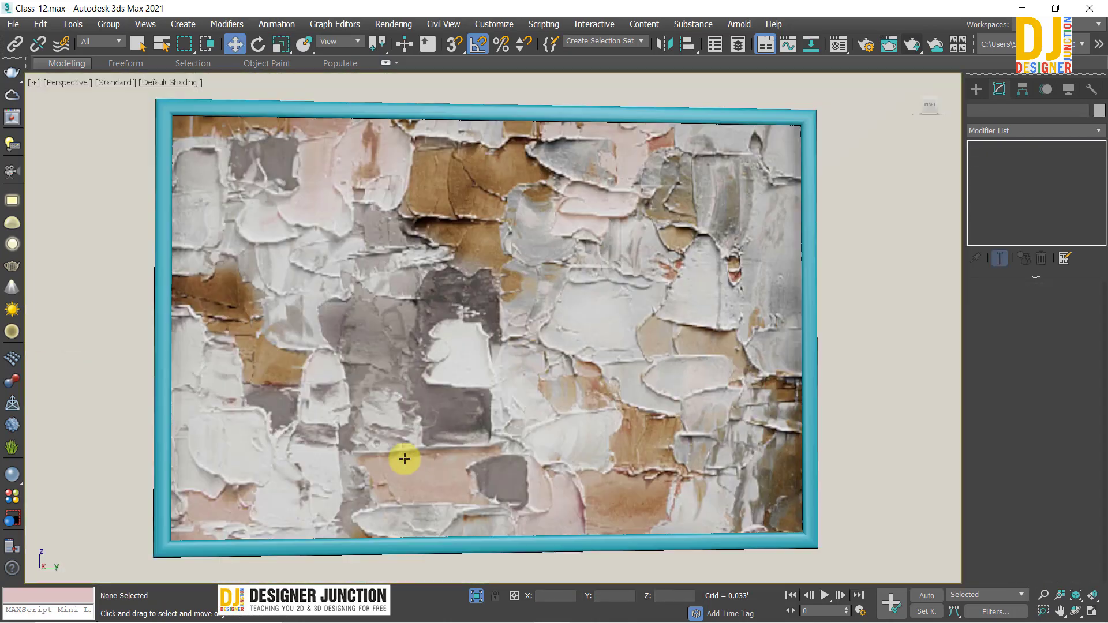
# Set the frame's radial rendering thickness to 0.08'
pyautogui.click(806, 366)
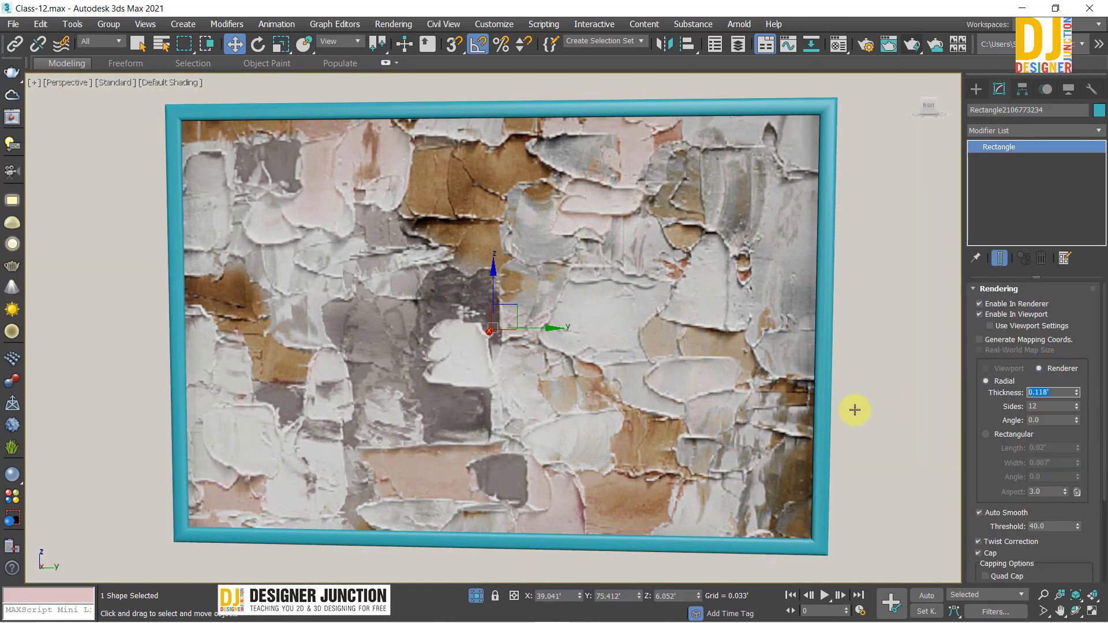
pyautogui.write('1')
pyautogui.press('Return')
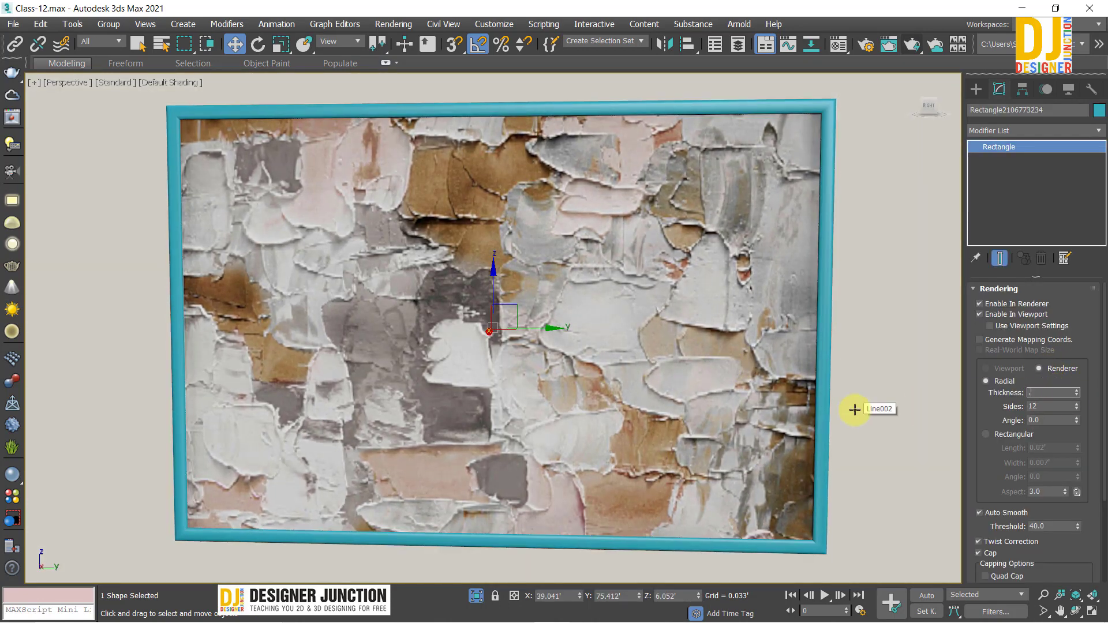
pyautogui.write('08')
pyautogui.press('Return')
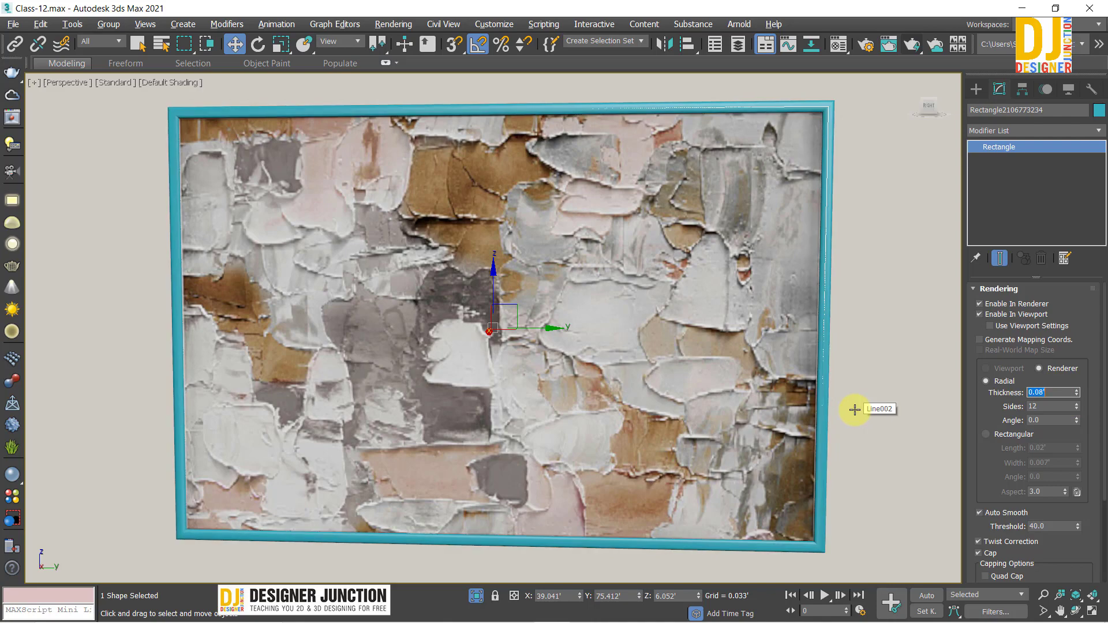
pyautogui.keyDown('alt'); pyautogui.moveTo(654, 299); pyautogui.dragTo(586, 314, button='middle'); pyautogui.keyUp('alt')
pyautogui.scroll(-5, 586, 316)
pyautogui.scroll(4, 527, 314)
pyautogui.scroll(1, 527, 314)
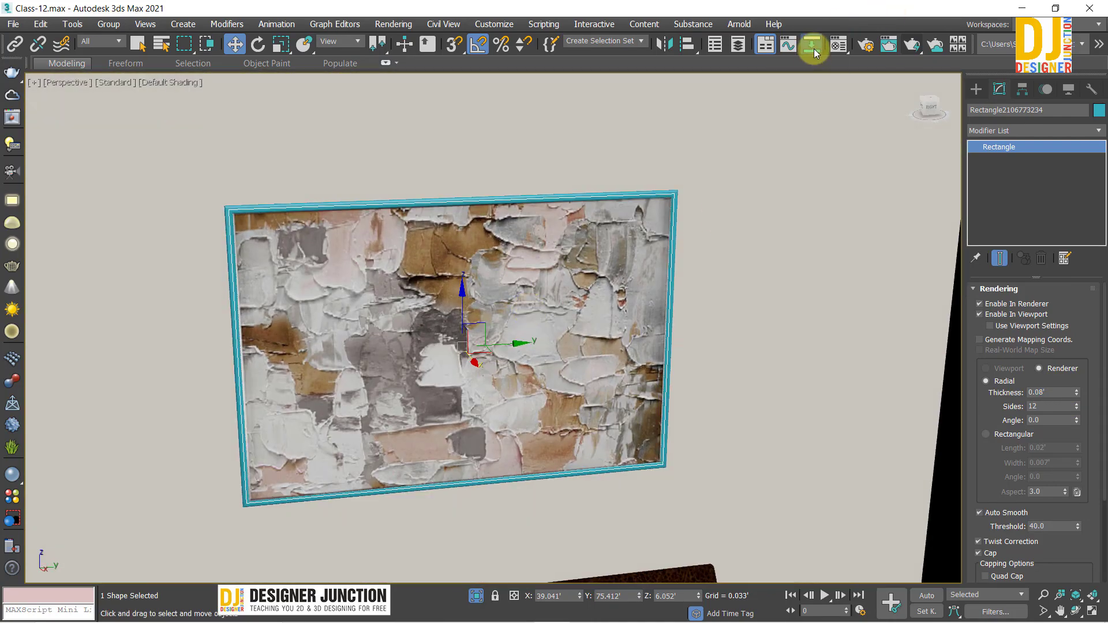
pyautogui.click(815, 53)
# Open the material editor and pick the empty Material #24 slot
pyautogui.click(942, 79)
pyautogui.press('m')
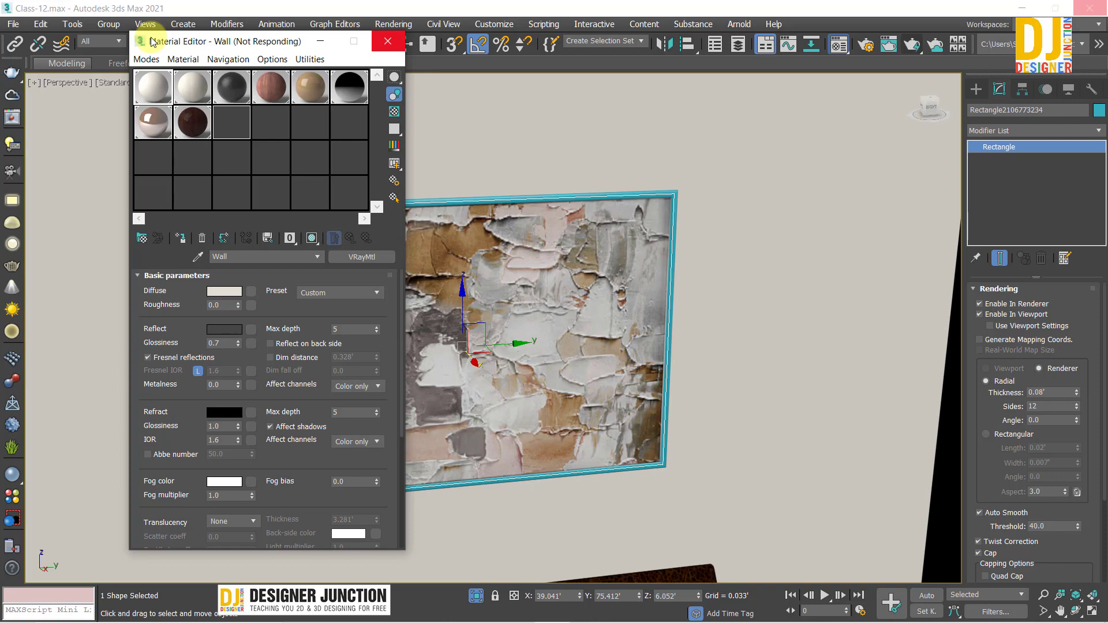
pyautogui.moveTo(153, 41); pyautogui.dragTo(723, 56)
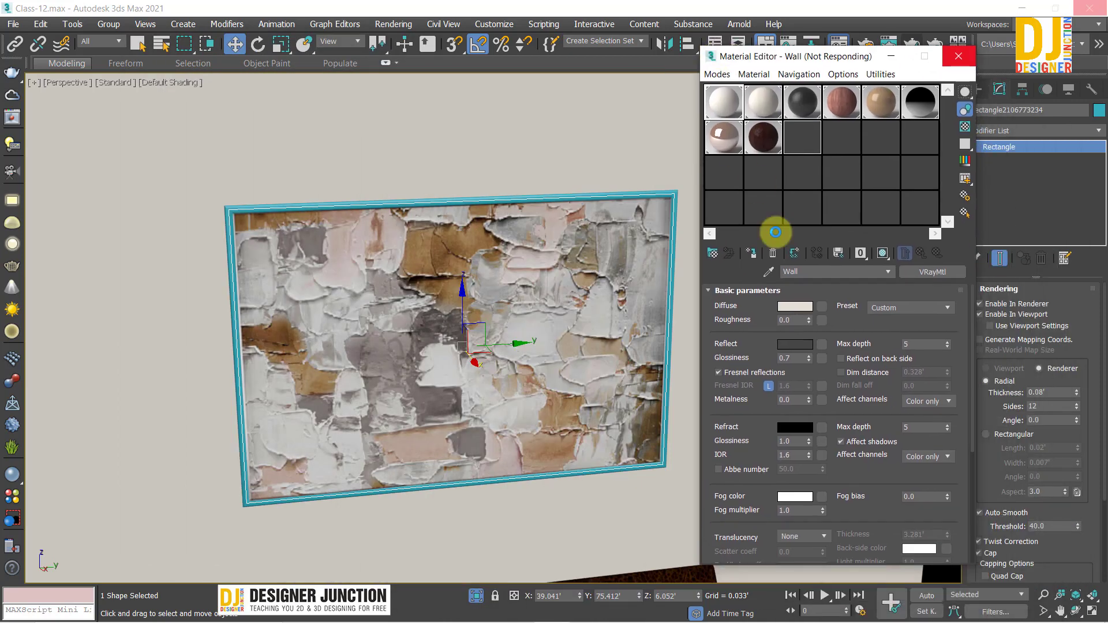
pyautogui.click(729, 103)
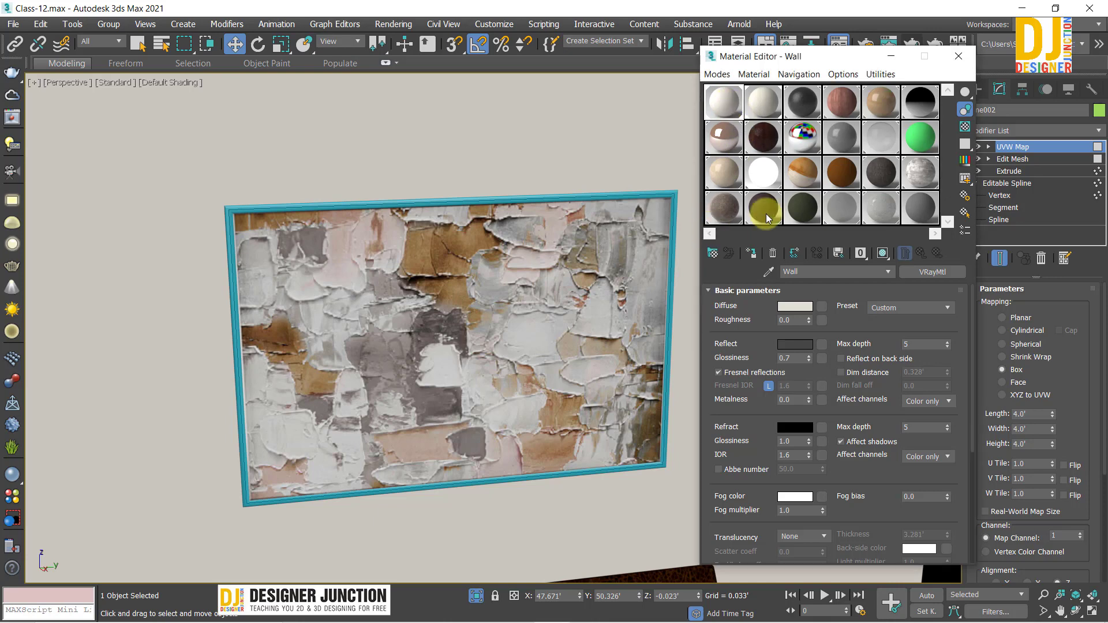
pyautogui.click(917, 211)
pyautogui.click(756, 253)
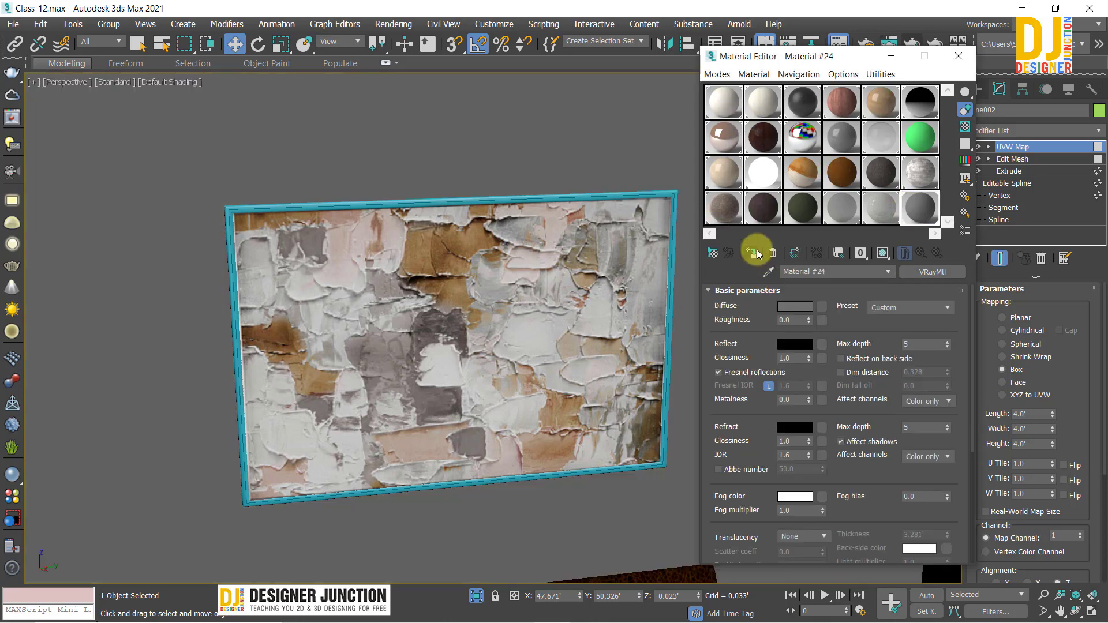
# Assign Material #24 to the painting's frame
pyautogui.press('F3')
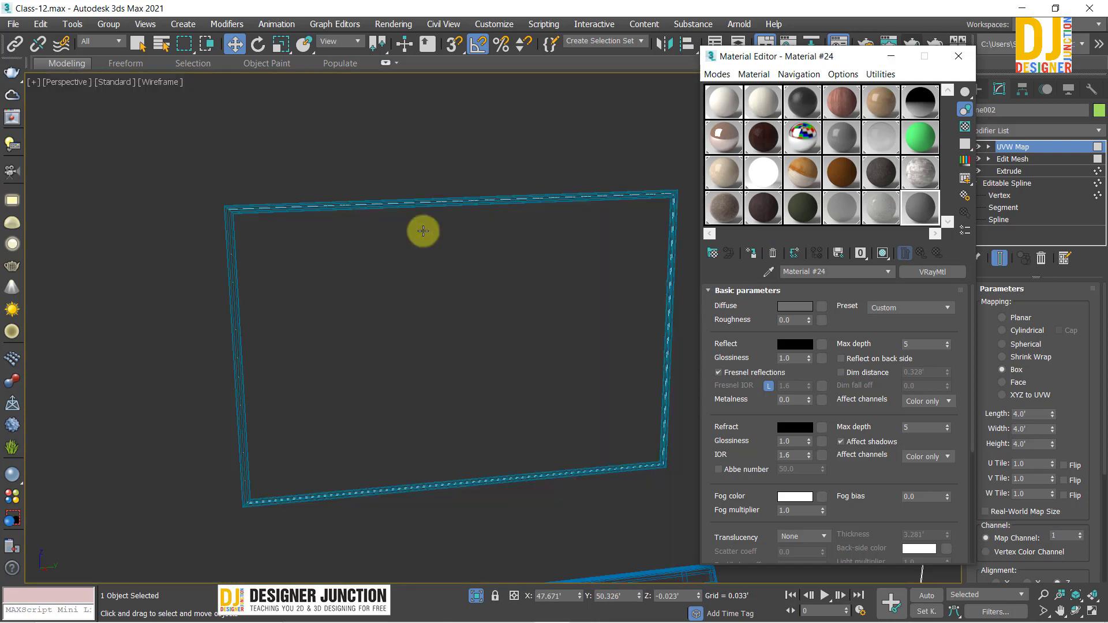
pyautogui.click(370, 206)
pyautogui.press('F3')
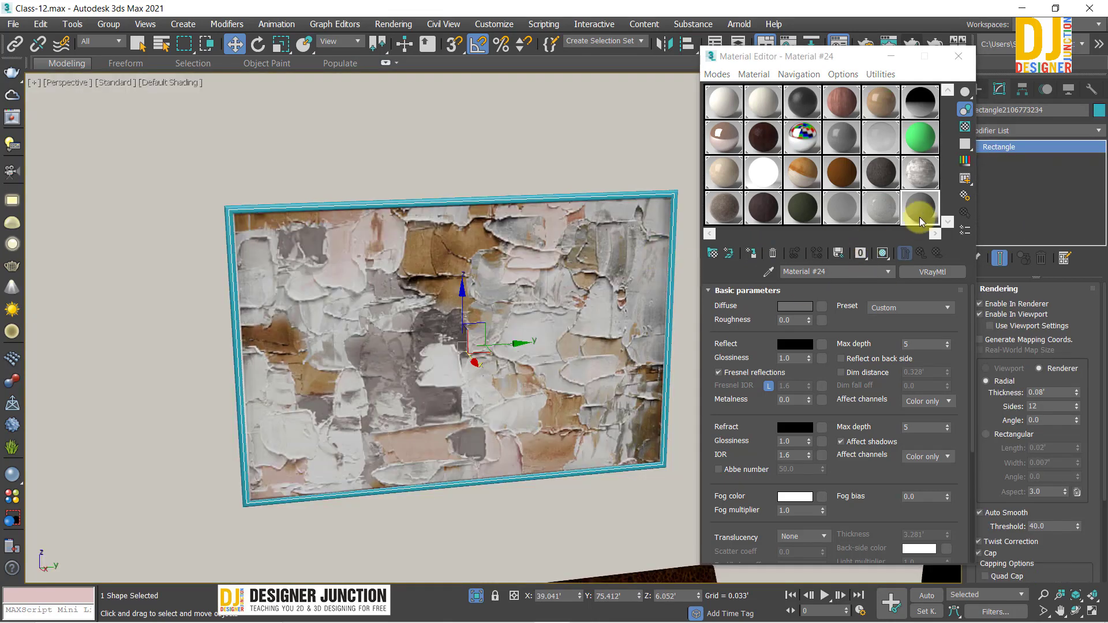
pyautogui.click(720, 292)
pyautogui.click(748, 255)
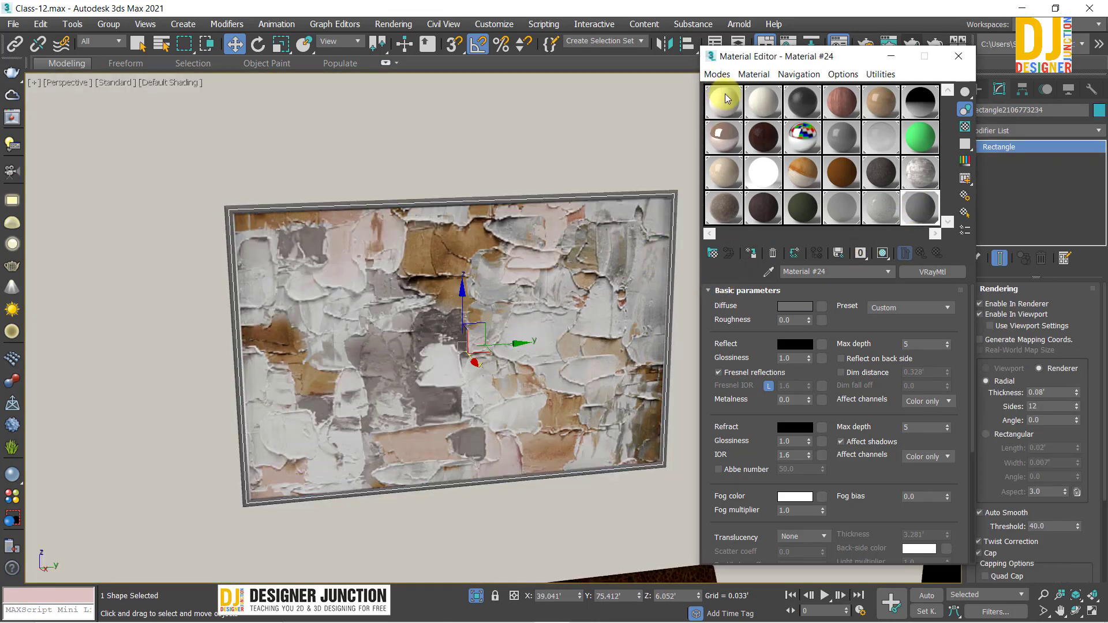
pyautogui.click(725, 100)
pyautogui.click(919, 210)
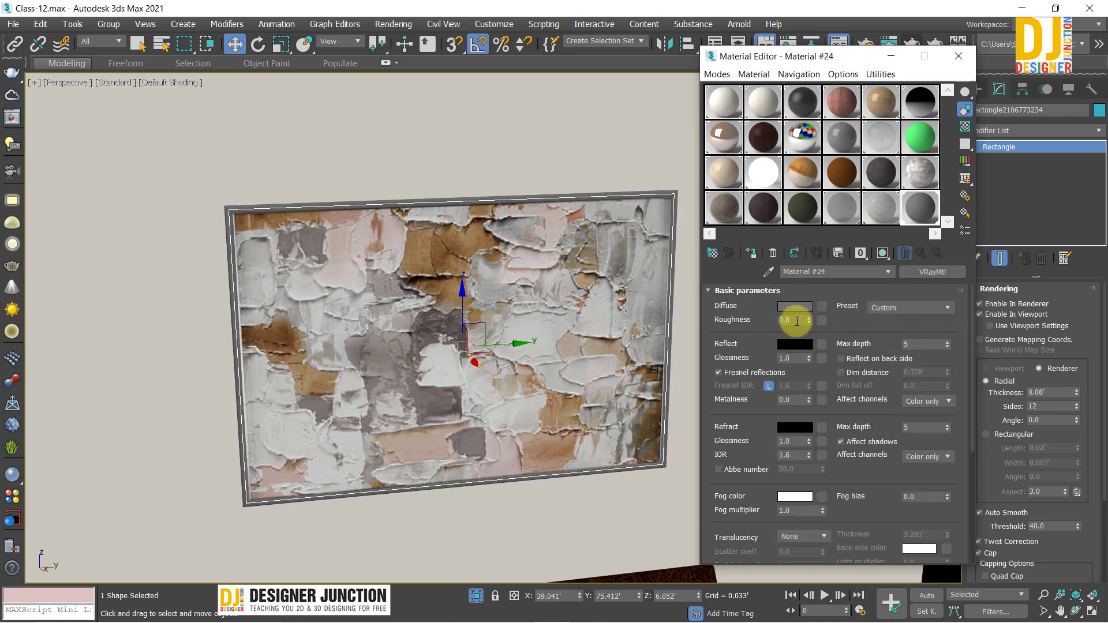
# Set the Reflect grey value to 45 and reflection glossiness to 0.8
pyautogui.click(795, 344)
pyautogui.write('45')
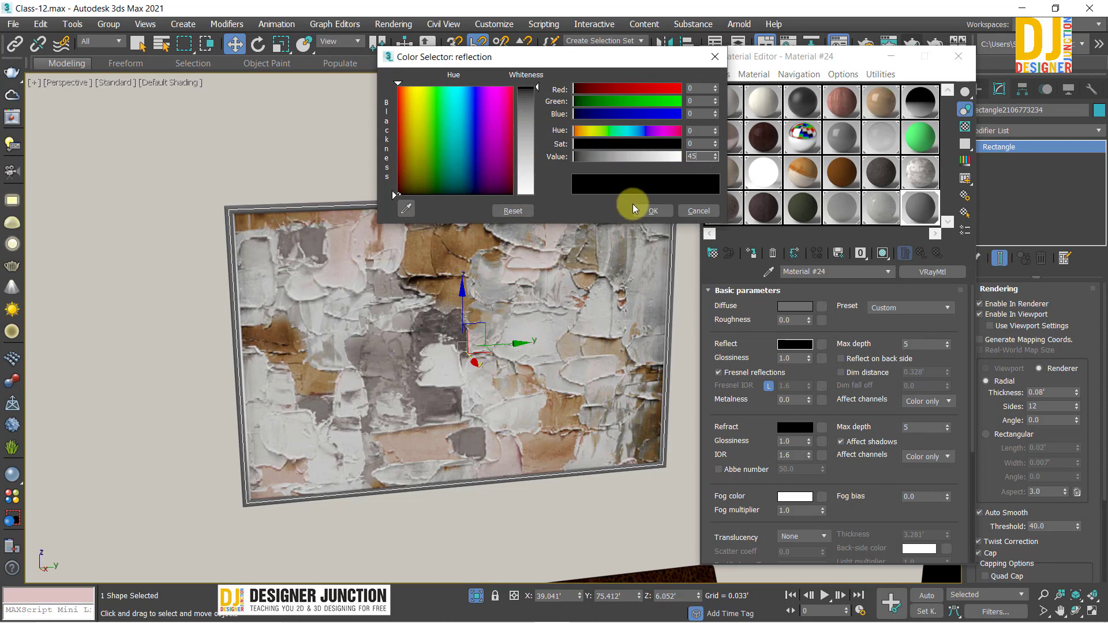
pyautogui.press('Return')
pyautogui.click(651, 211)
pyautogui.doubleClick(790, 358)
pyautogui.write('0.8')
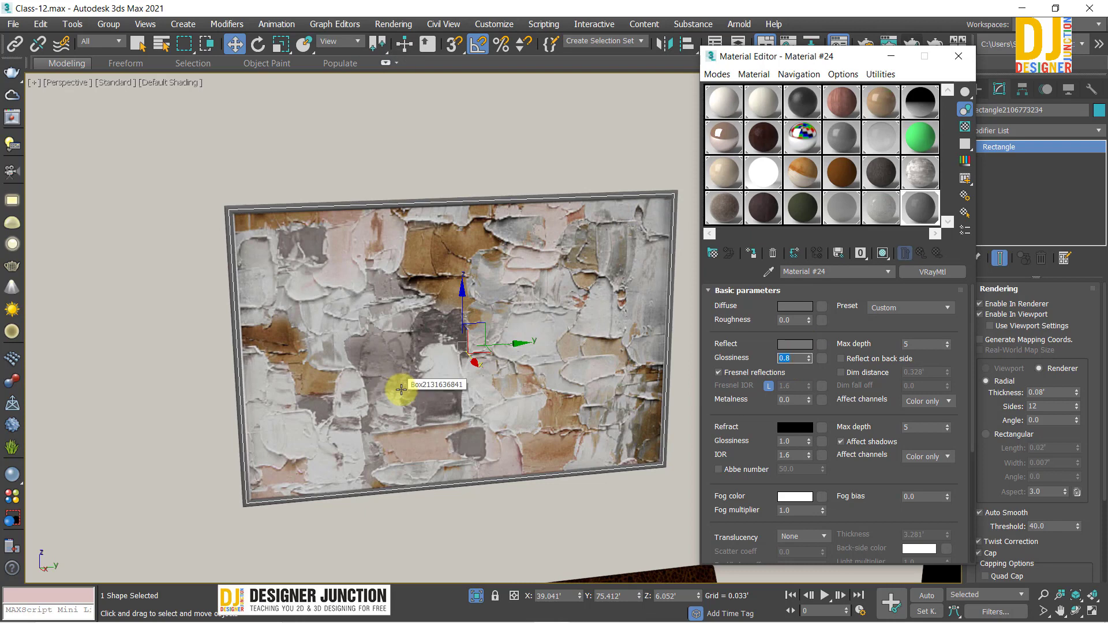
pyautogui.click(713, 103)
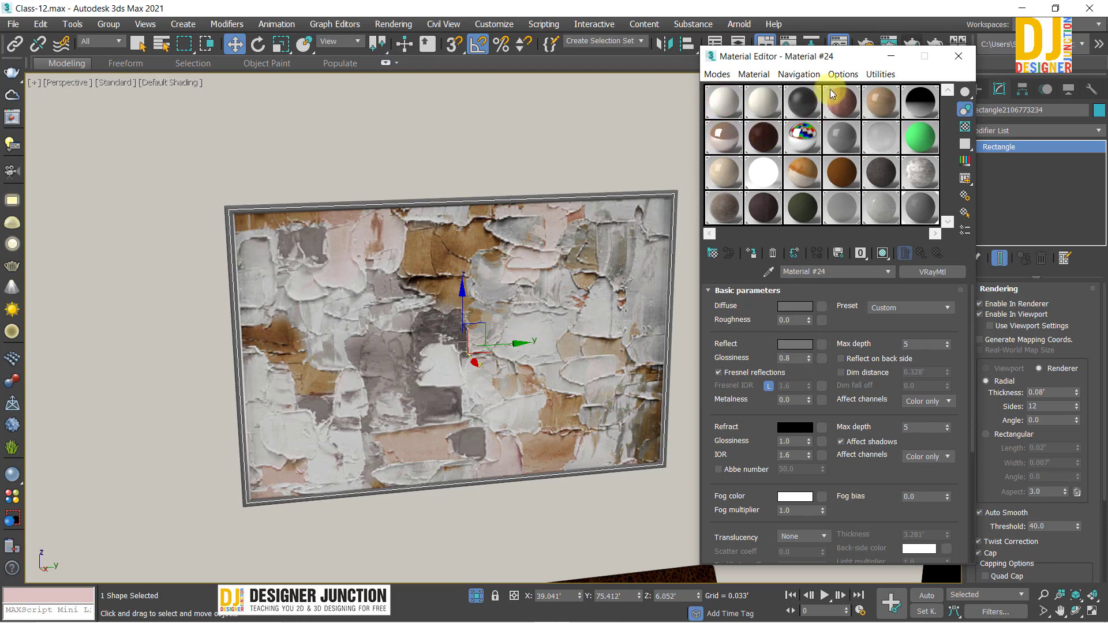
pyautogui.click(957, 58)
# Deselect the frame, maximize PhysCamera006, and end isolation so the whole bedroom shows
pyautogui.scroll(-2, 457, 292)
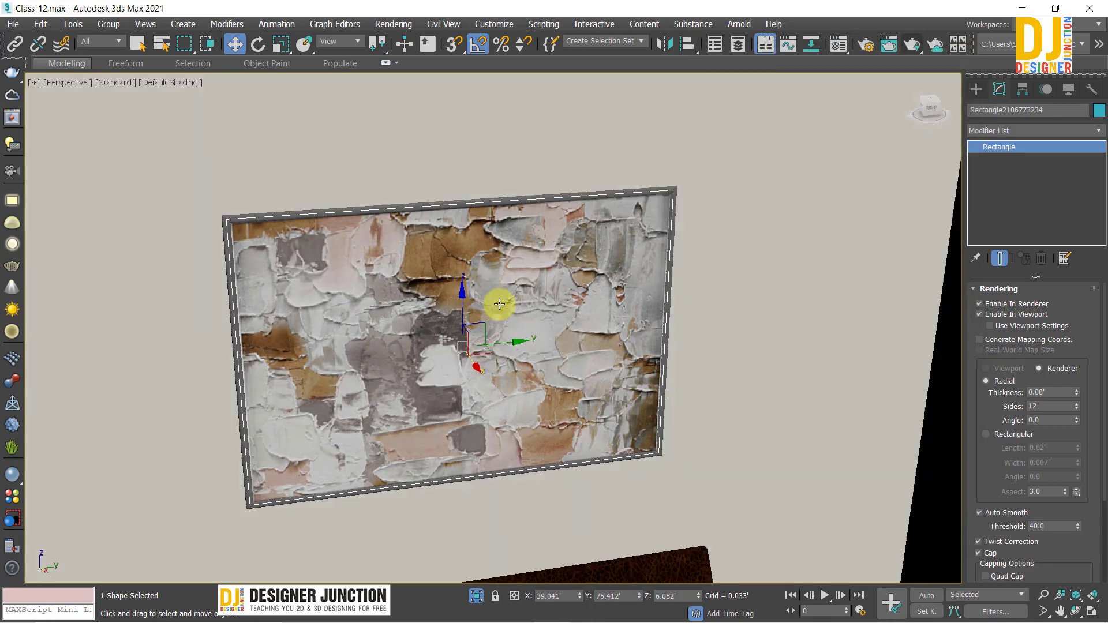
pyautogui.moveTo(502, 302)
pyautogui.keyDown('alt'); pyautogui.mouseDown(button='middle')
pyautogui.moveTo(428, 341)
pyautogui.moveTo(664, 228)
pyautogui.mouseUp(button='middle'); pyautogui.keyUp('alt')
pyautogui.click(664, 227)
pyautogui.hotkey('alt', 'w')
pyautogui.click(704, 470)
pyautogui.hotkey('alt', 'w')
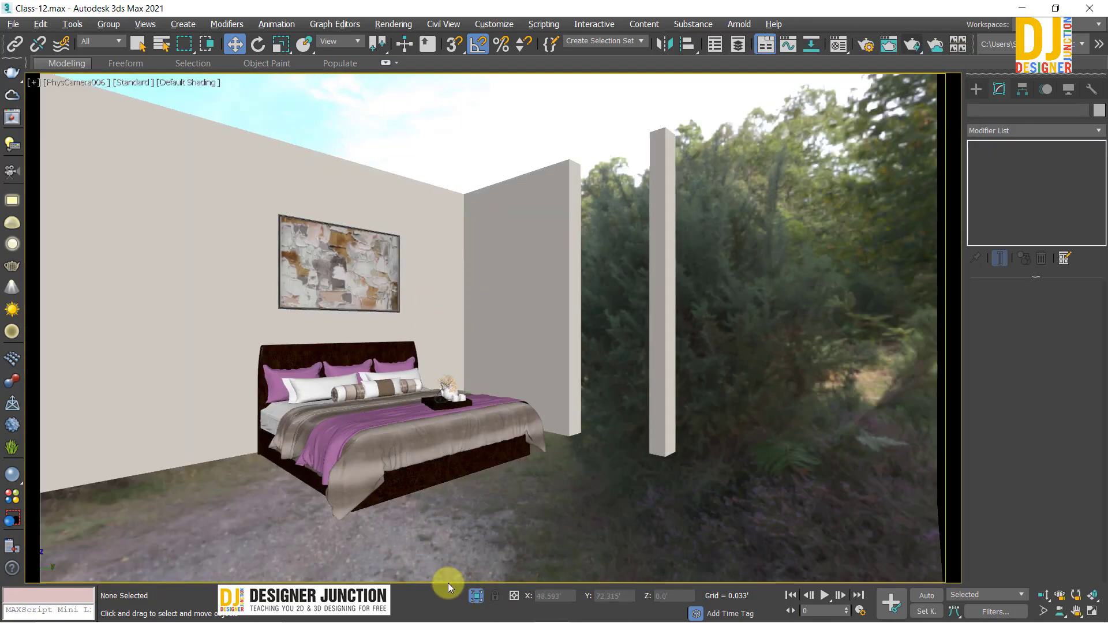
pyautogui.click(475, 597)
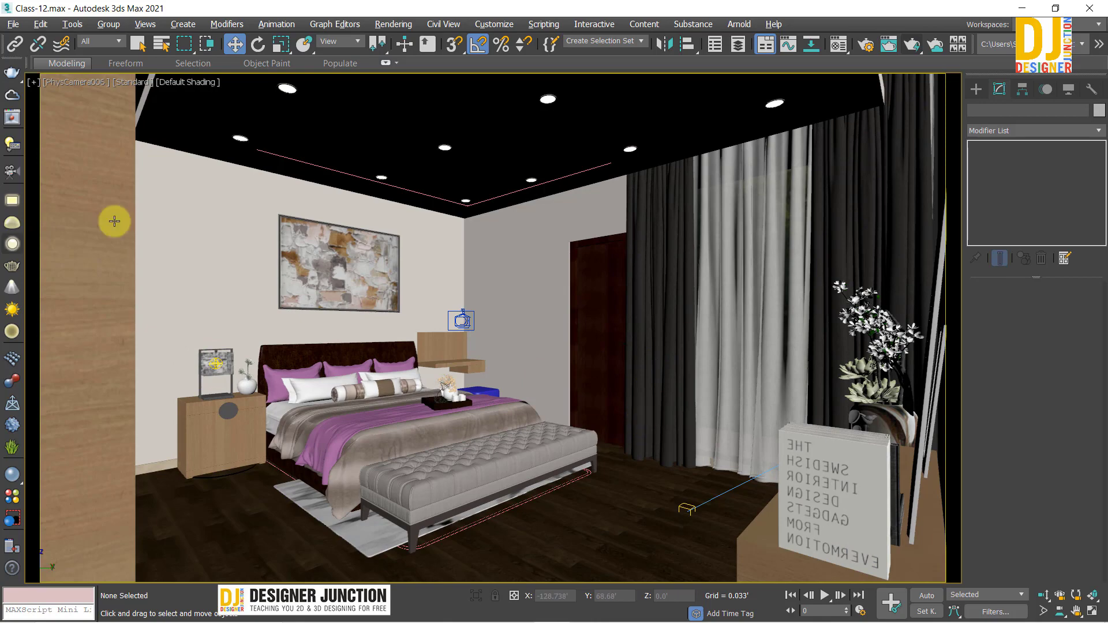
pyautogui.hotkey('alt', 'w')
pyautogui.hotkey('alt', 'w')
# In the Top view, clone a ceiling downlight group as an independent Copy
pyautogui.press('z')
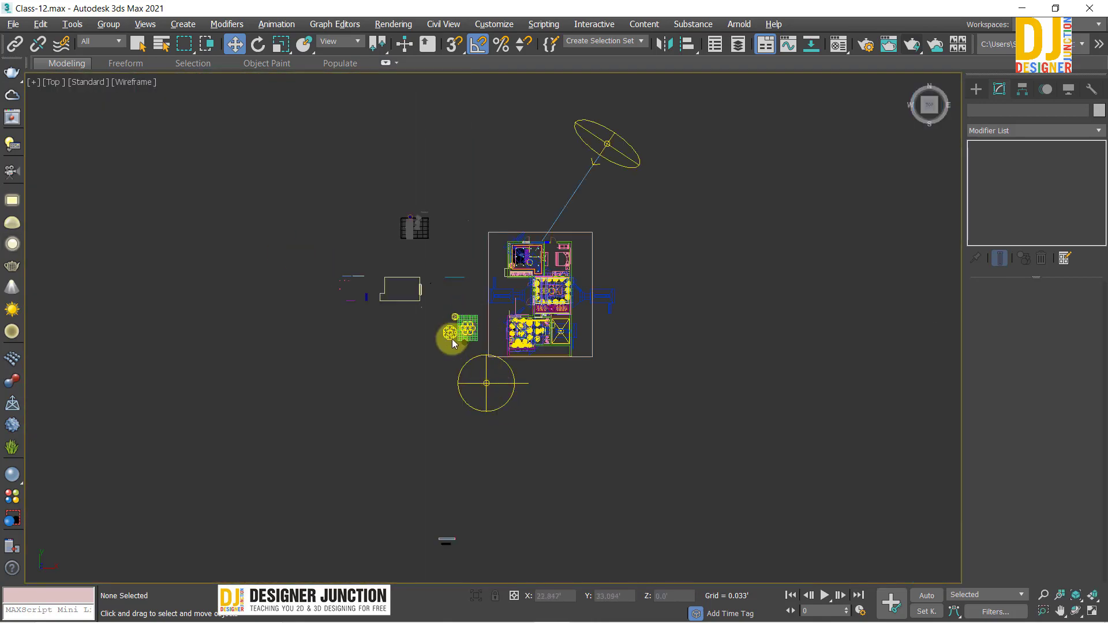
pyautogui.scroll(5, 530, 293)
pyautogui.scroll(4, 532, 346)
pyautogui.scroll(1, 532, 317)
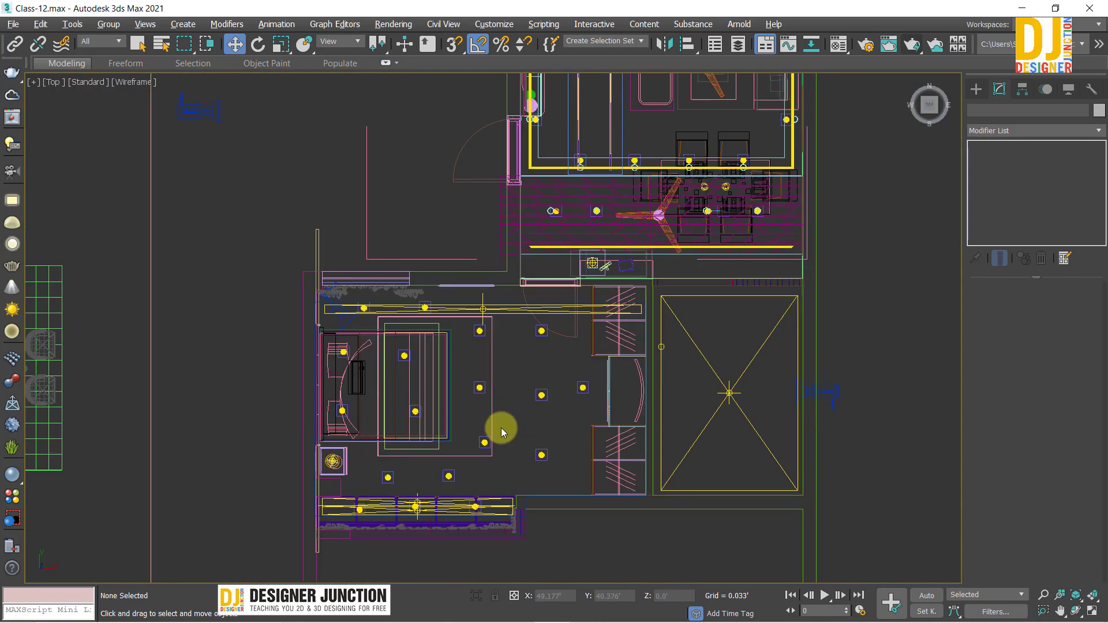
pyautogui.moveTo(476, 390); pyautogui.dragTo(554, 462, button='middle')
pyautogui.scroll(1, 554, 396)
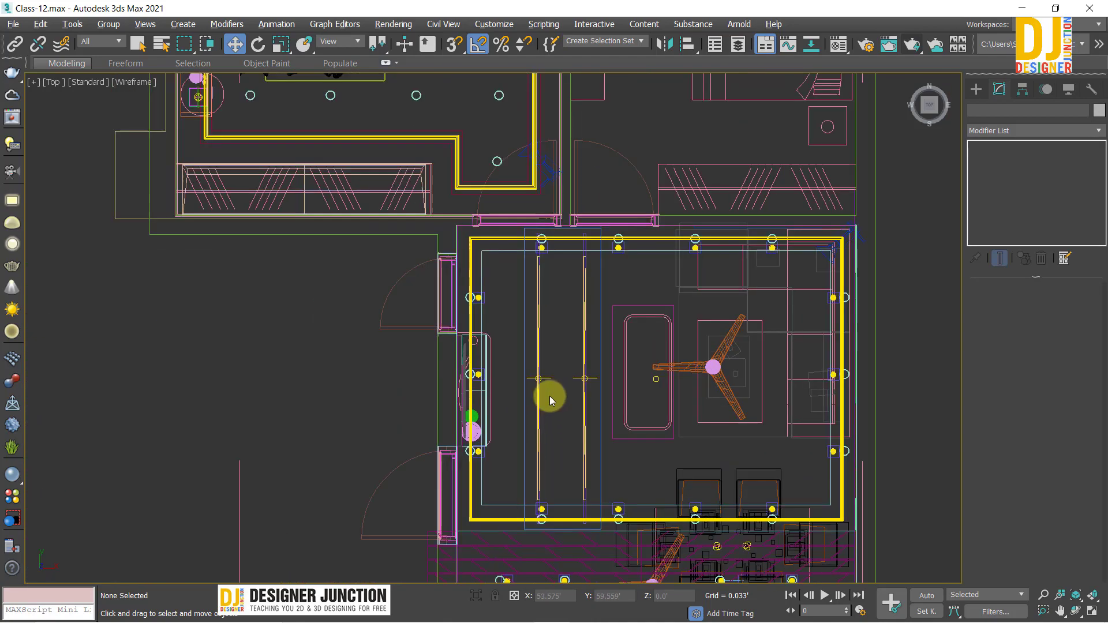
pyautogui.scroll(2, 554, 379)
pyautogui.scroll(2, 594, 415)
pyautogui.moveTo(593, 416); pyautogui.dragTo(621, 165, button='middle')
pyautogui.moveTo(470, 499); pyautogui.dragTo(482, 358, button='middle')
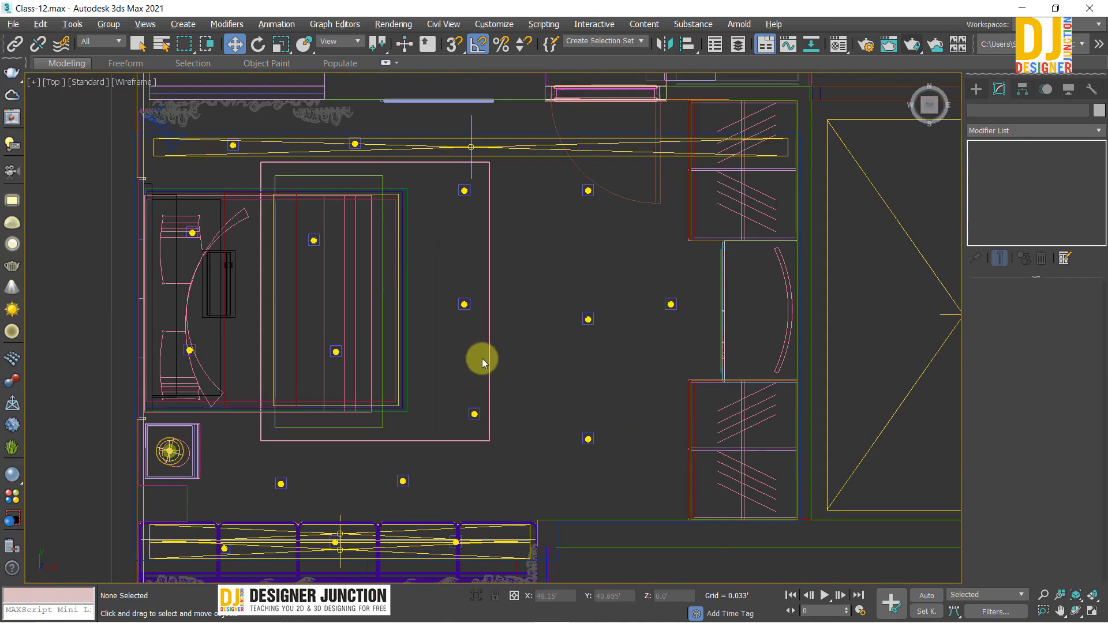
pyautogui.click(462, 303)
pyautogui.scroll(-6, 493, 415)
pyautogui.scroll(3, 479, 537)
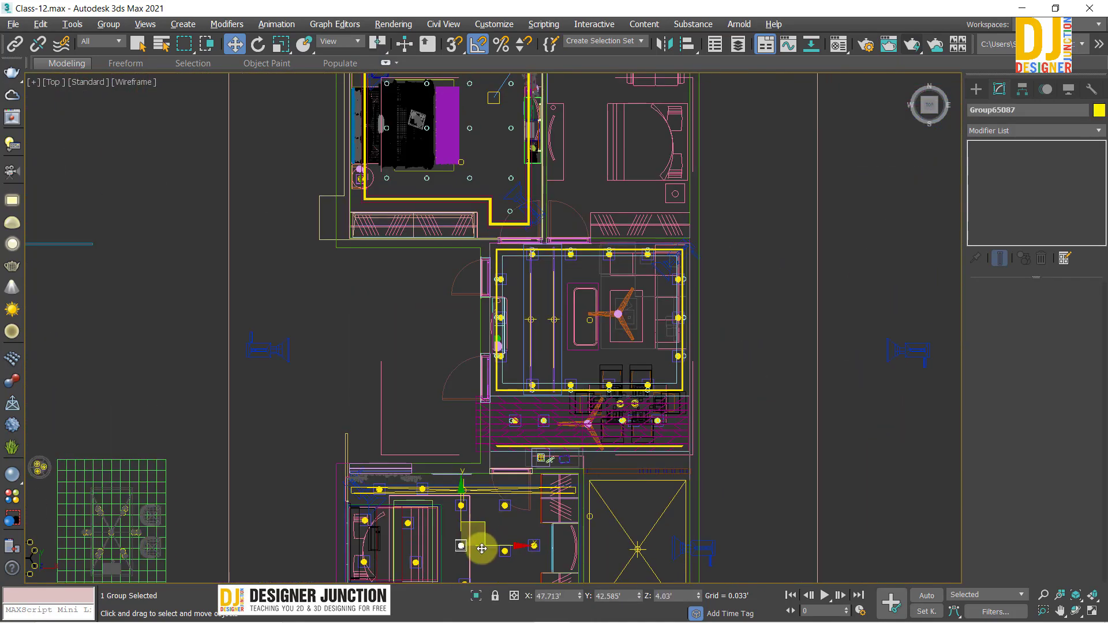
pyautogui.keyDown('shift'); pyautogui.moveTo(481, 524); pyautogui.dragTo(773, 127); pyautogui.keyUp('shift')
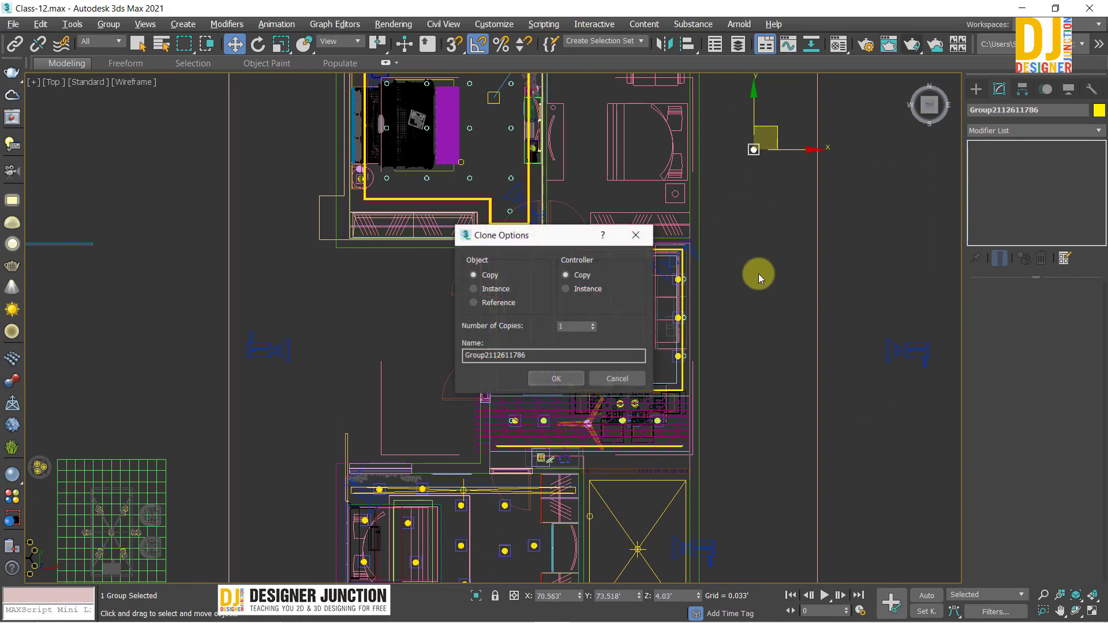
pyautogui.click(556, 378)
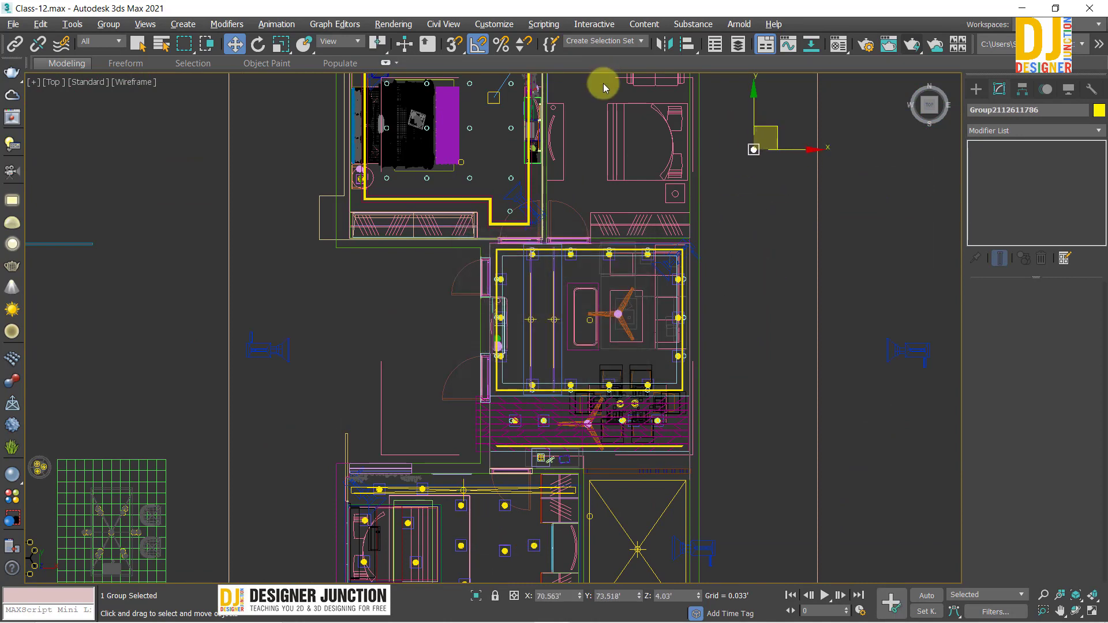
# Move the copied downlight group toward the foot of the bed
pyautogui.moveTo(753, 121); pyautogui.dragTo(768, 330, button='middle')
pyautogui.moveTo(786, 343); pyautogui.dragTo(479, 344)
pyautogui.scroll(8, 433, 364)
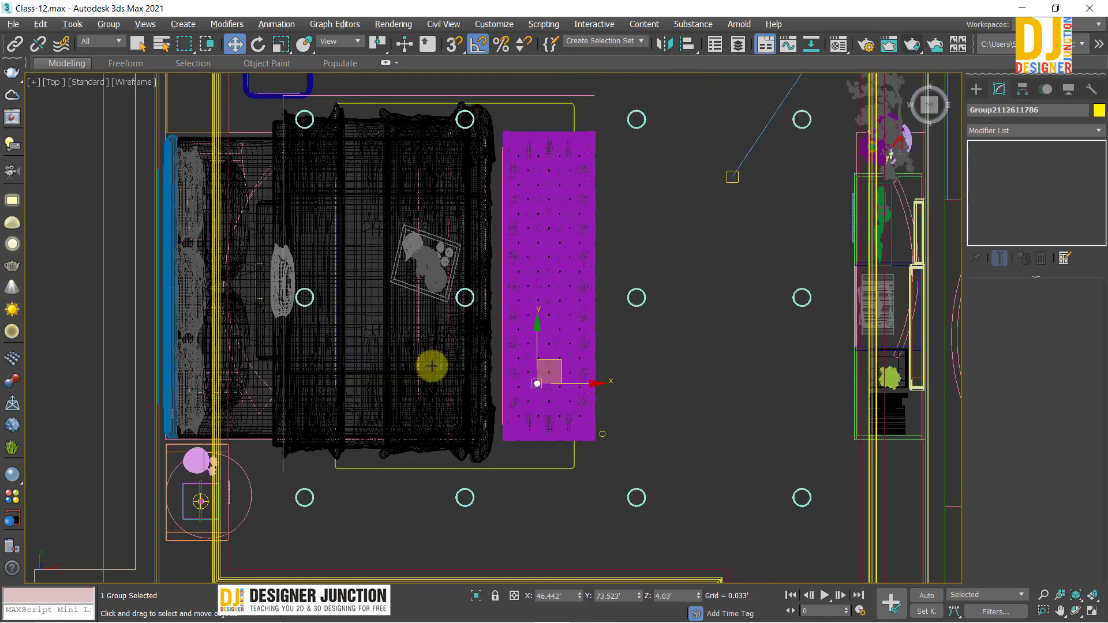
pyautogui.moveTo(472, 402); pyautogui.dragTo(581, 254, button='middle')
pyautogui.moveTo(625, 218); pyautogui.dragTo(454, 344)
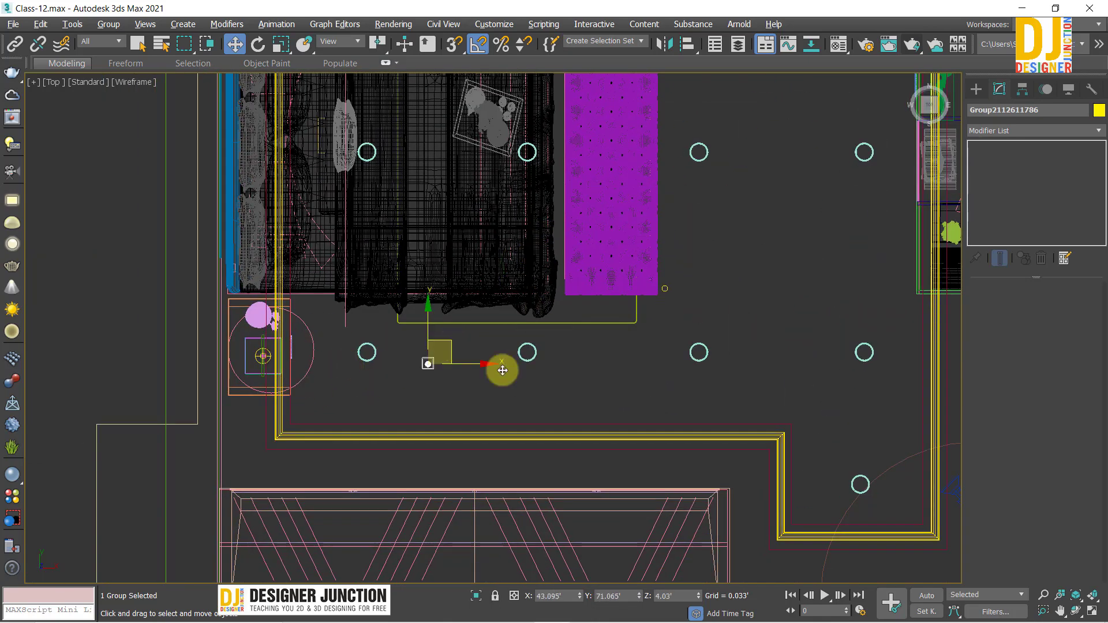
pyautogui.click(401, 363)
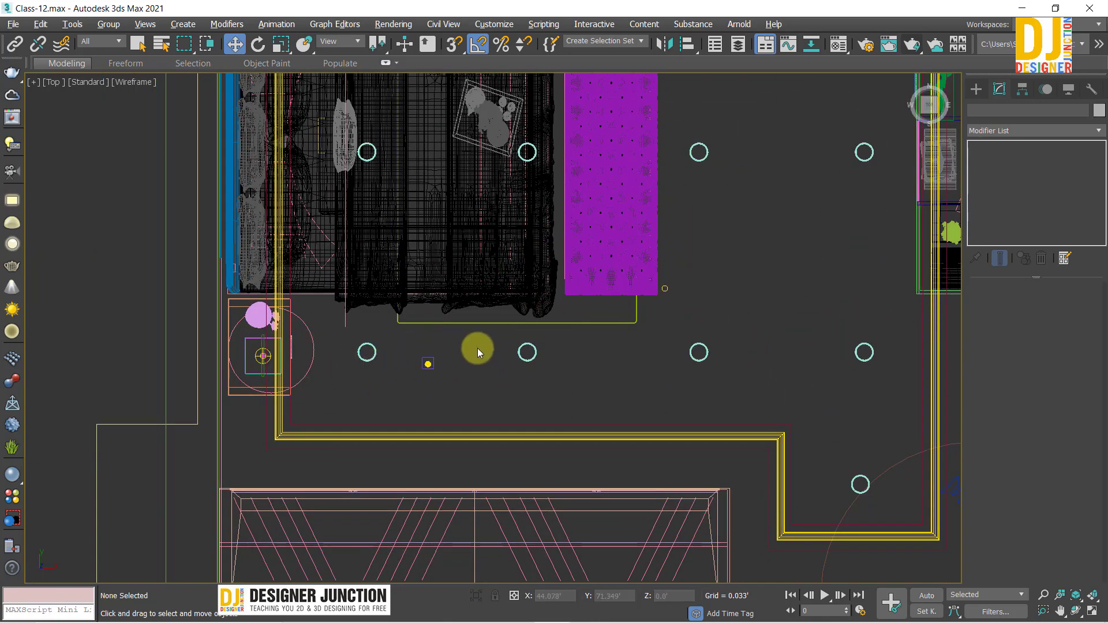
pyautogui.click(421, 345)
pyautogui.moveTo(469, 331); pyautogui.dragTo(432, 442, button='middle')
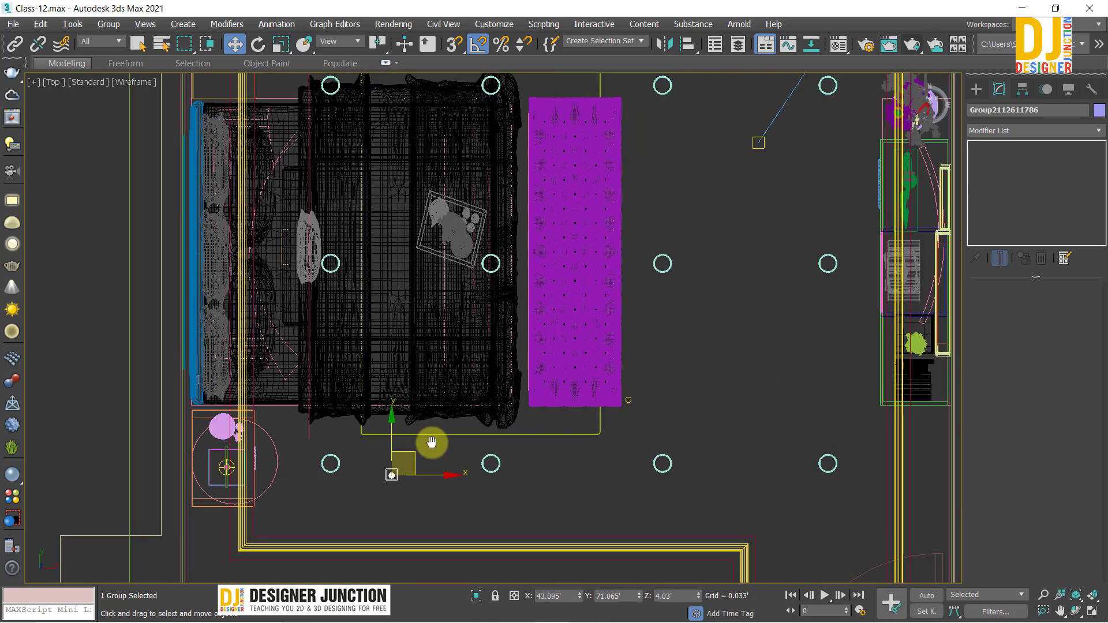
# Position the copied downlight group precisely over the bench
pyautogui.scroll(-2, 434, 442)
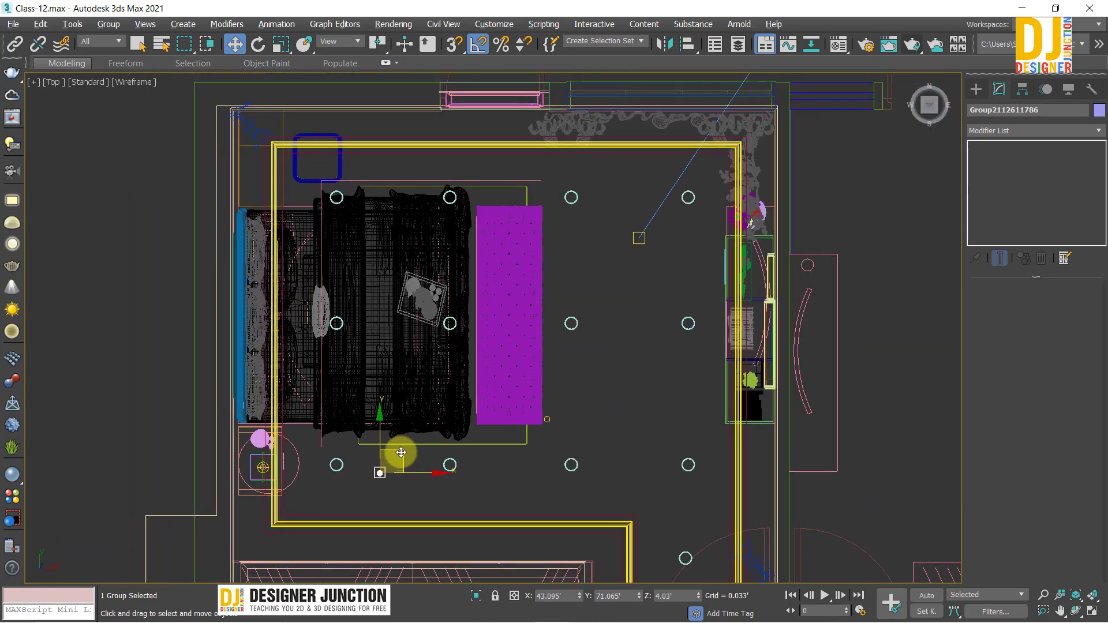
pyautogui.moveTo(401, 452); pyautogui.dragTo(472, 303)
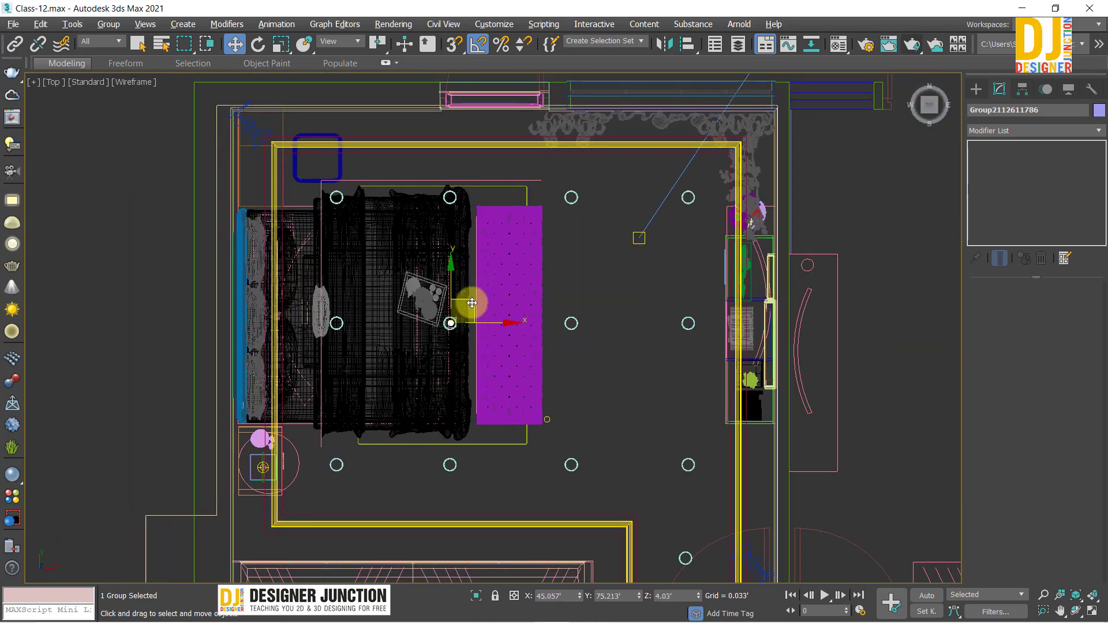
pyautogui.scroll(5, 472, 303)
pyautogui.moveTo(434, 319); pyautogui.dragTo(593, 289)
pyautogui.scroll(-3, 600, 294)
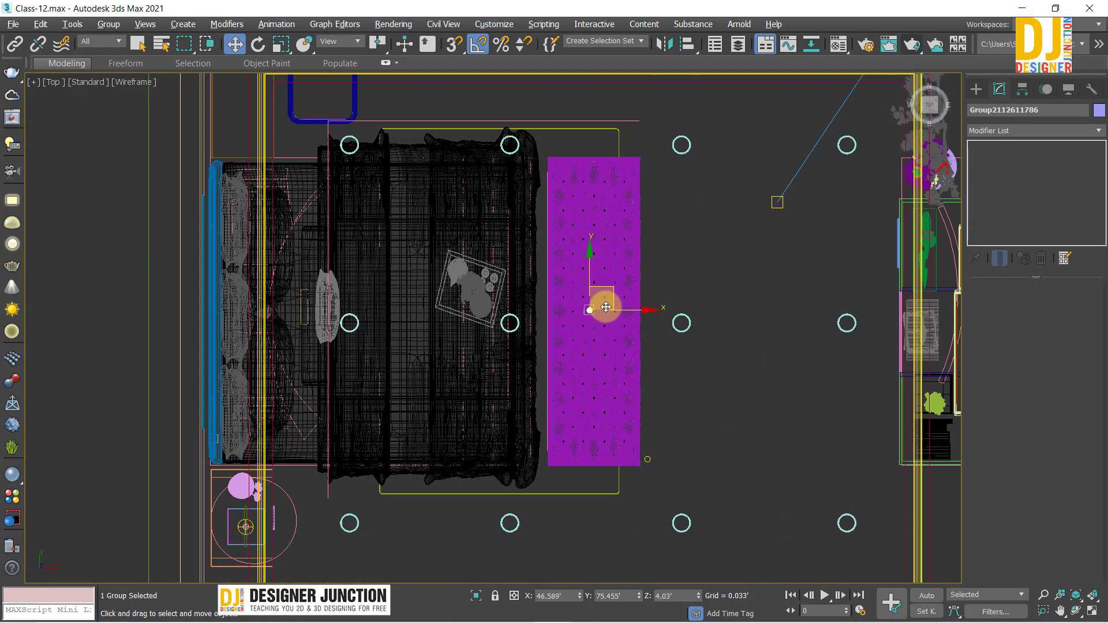
pyautogui.scroll(2, 603, 291)
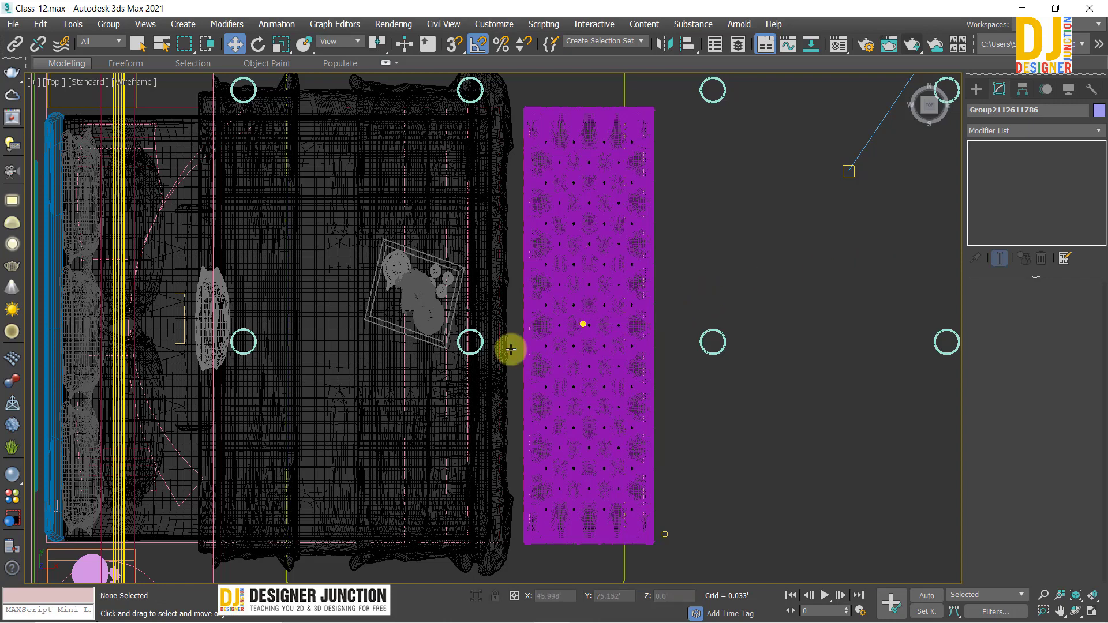
pyautogui.click(493, 339)
pyautogui.moveTo(583, 323); pyautogui.dragTo(583, 313)
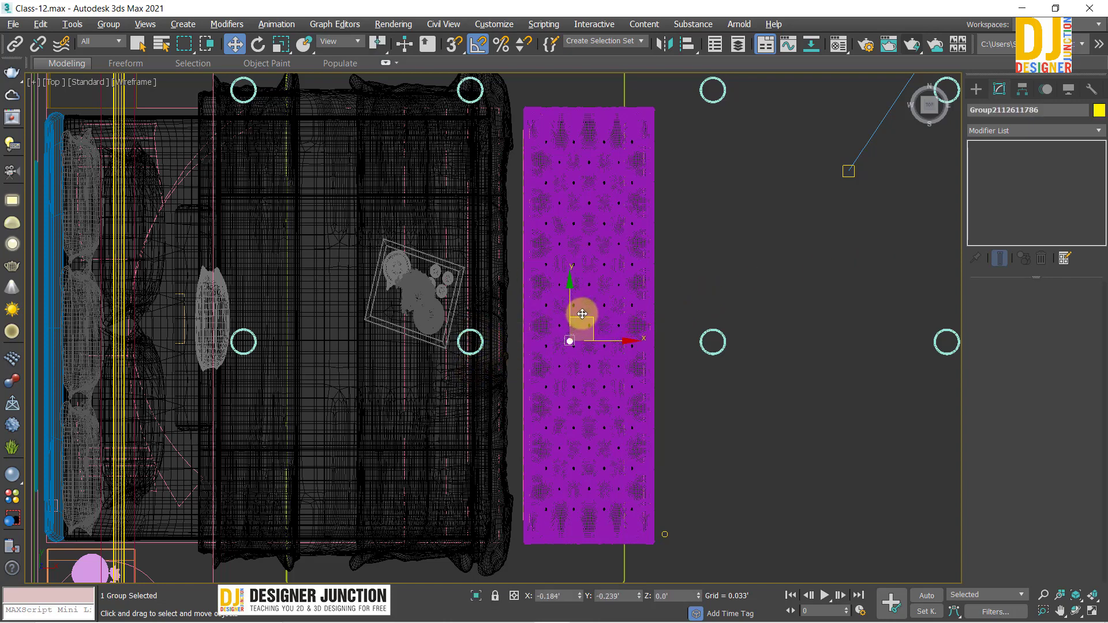
pyautogui.click(668, 292)
# Adjust the copied light group's height in the Left view
pyautogui.press('c')
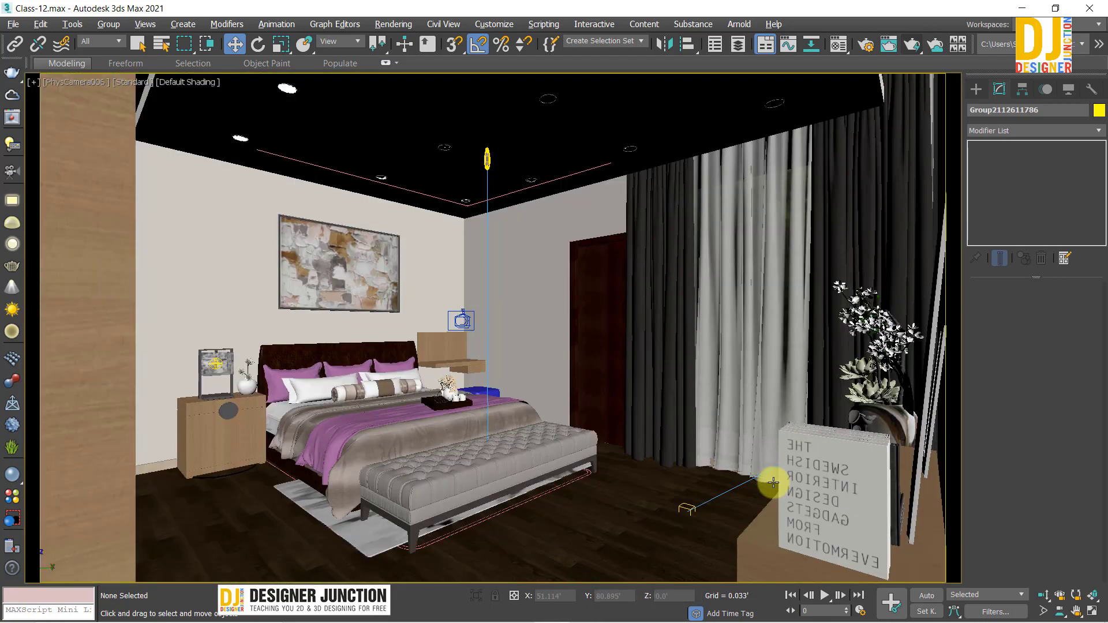
pyautogui.click(577, 267)
pyautogui.hotkey('alt', 'w')
pyautogui.press('l')
pyautogui.hotkey('alt', 'w')
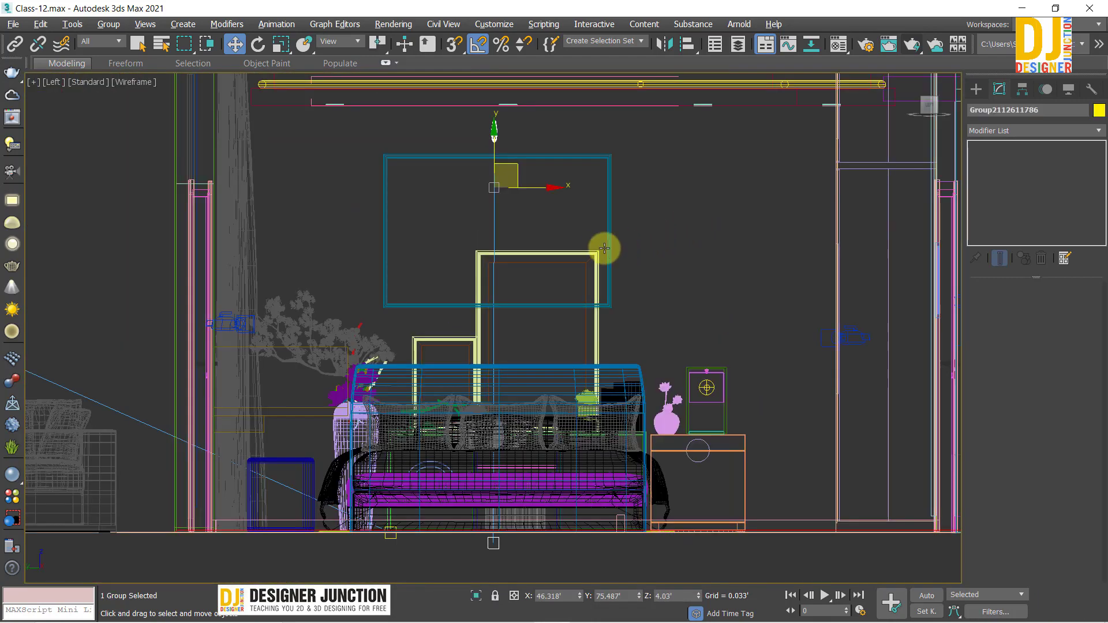
pyautogui.scroll(-3, 604, 248)
pyautogui.scroll(6, 571, 245)
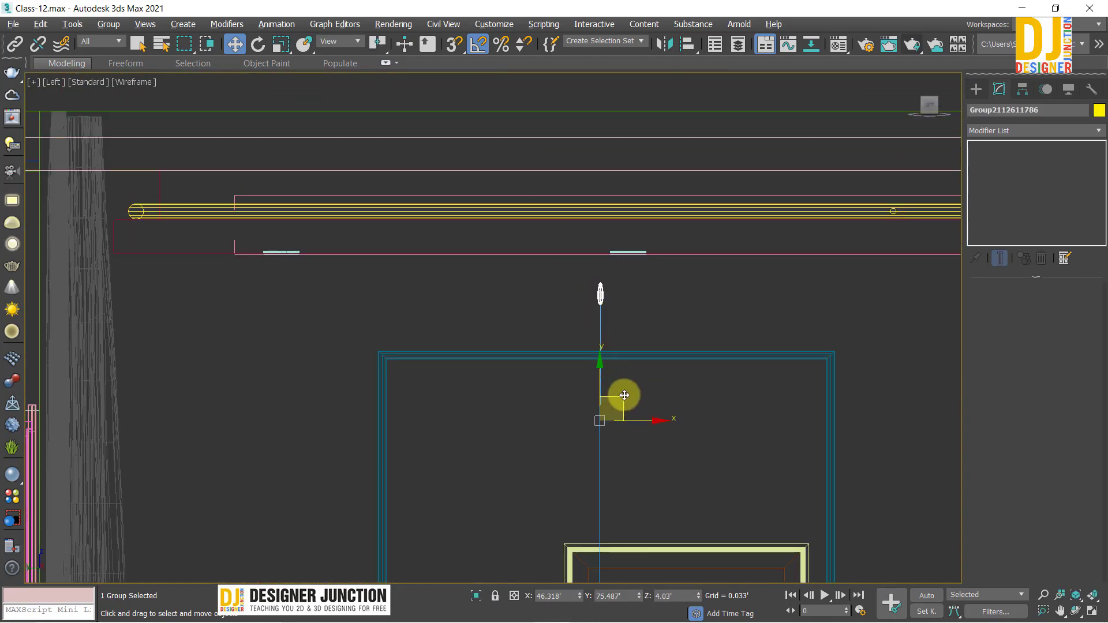
pyautogui.moveTo(615, 394); pyautogui.dragTo(650, 390)
pyautogui.scroll(-2, 650, 390)
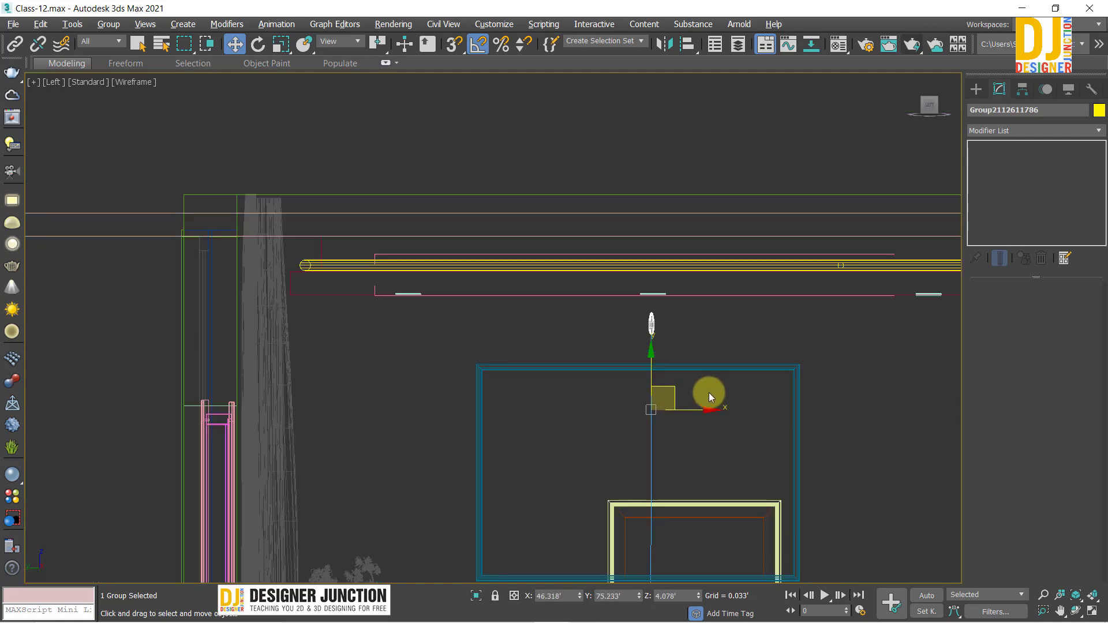
pyautogui.hotkey('alt', 'w')
# Nudge the light group slightly along the bench in the Top view
pyautogui.hotkey('alt', 'w')
pyautogui.click(620, 340)
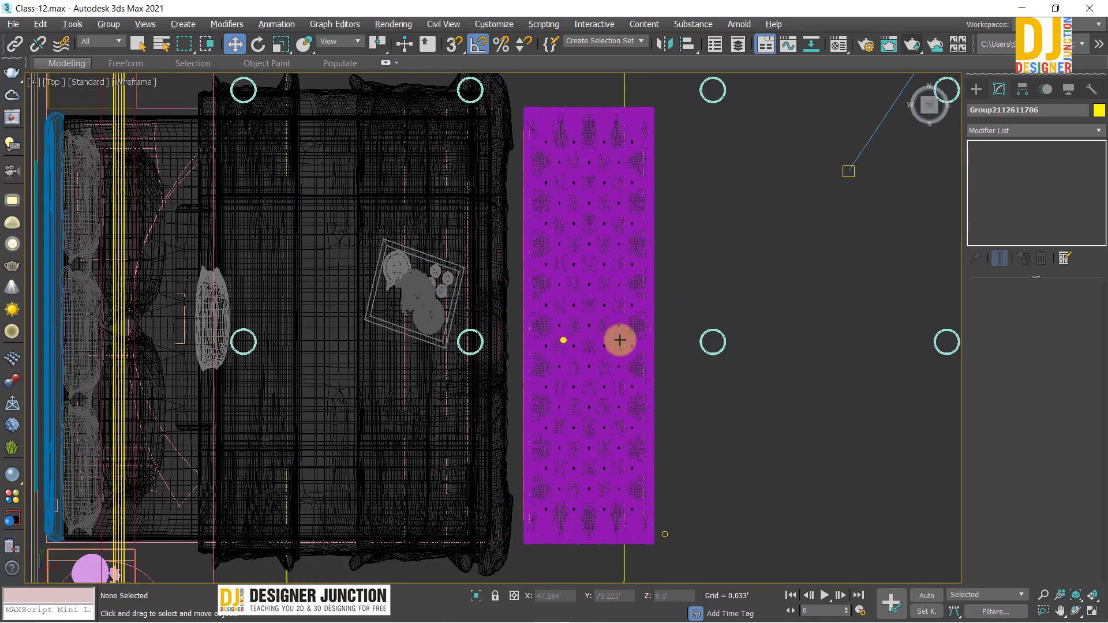
pyautogui.click(586, 324)
pyautogui.moveTo(586, 324); pyautogui.dragTo(586, 300)
pyautogui.click(781, 456)
pyautogui.hotkey('alt', 'w')
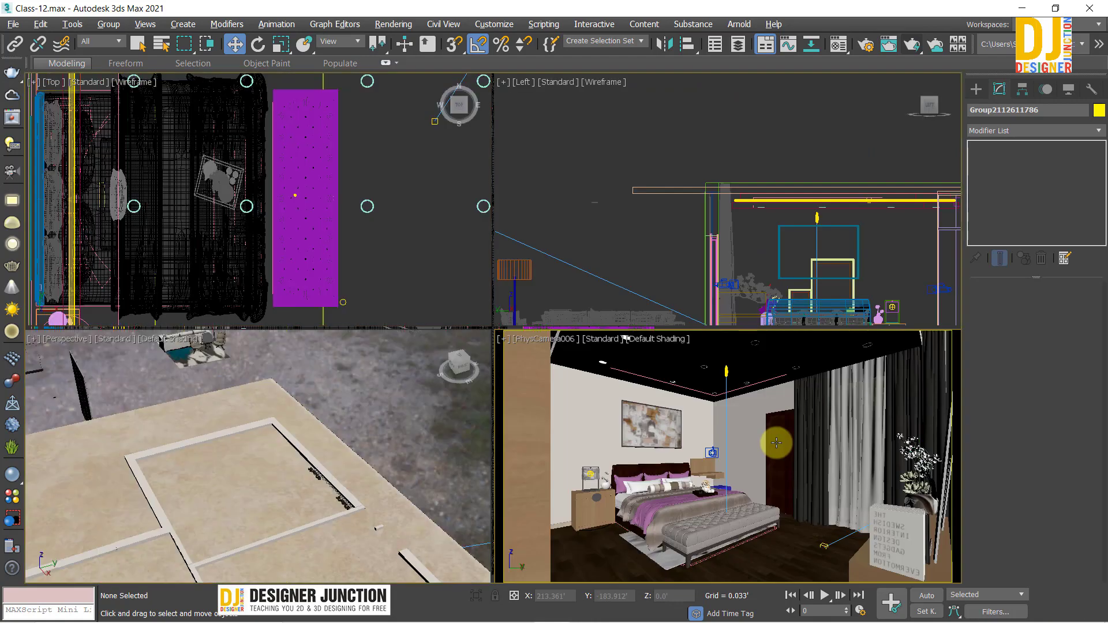
pyautogui.hotkey('alt', 'w')
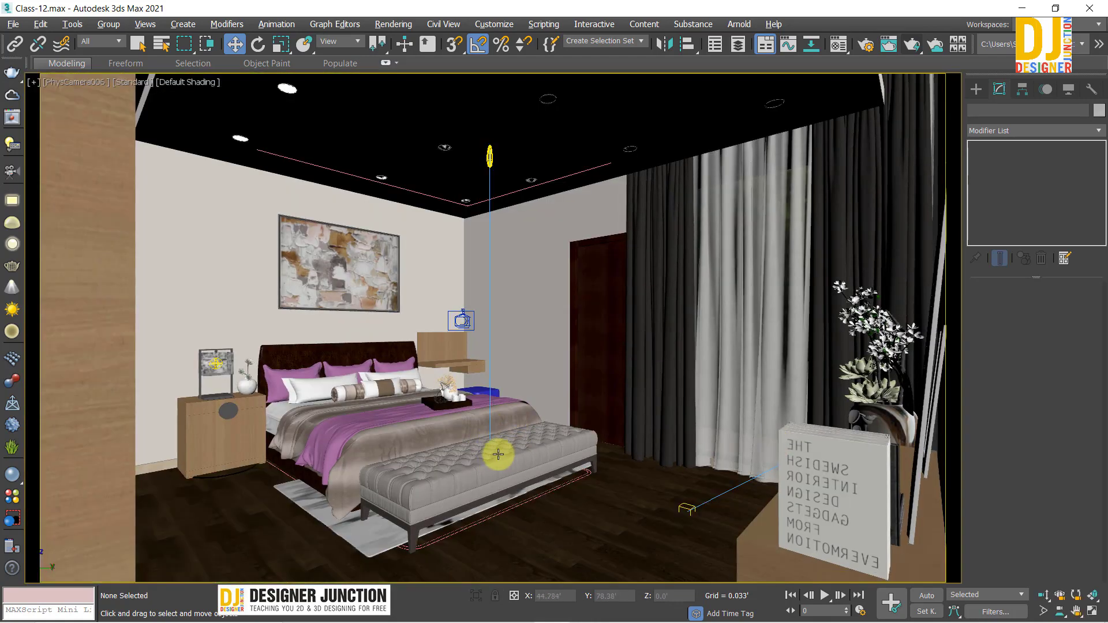
pyautogui.hotkey('alt', 'w')
pyautogui.click(346, 277)
pyautogui.hotkey('alt', 'w')
pyautogui.click(577, 318)
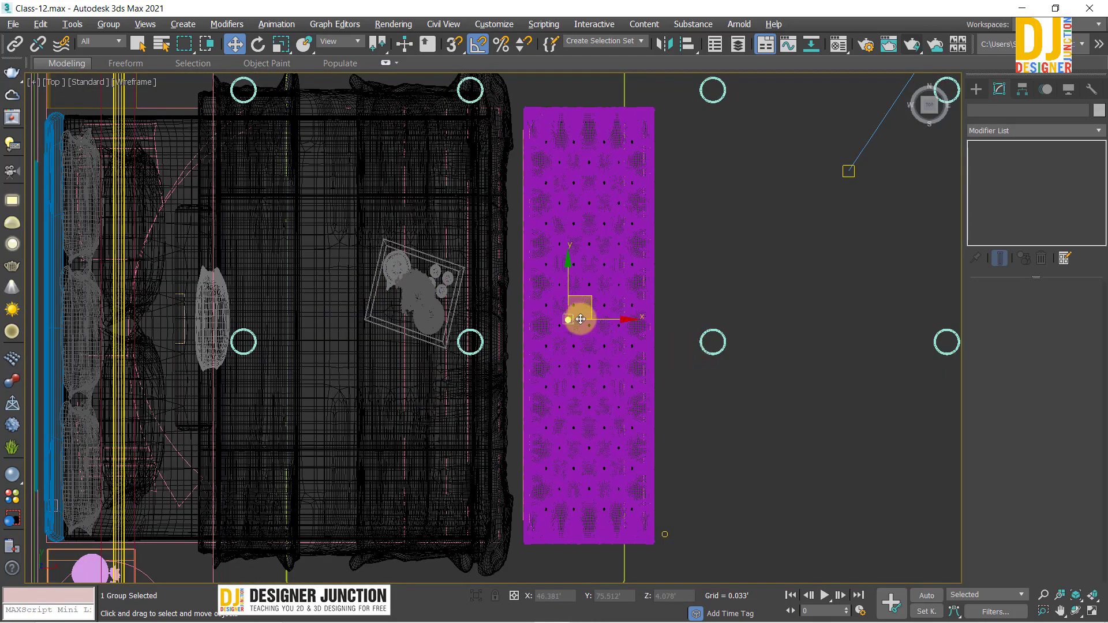
pyautogui.moveTo(585, 298); pyautogui.dragTo(581, 308)
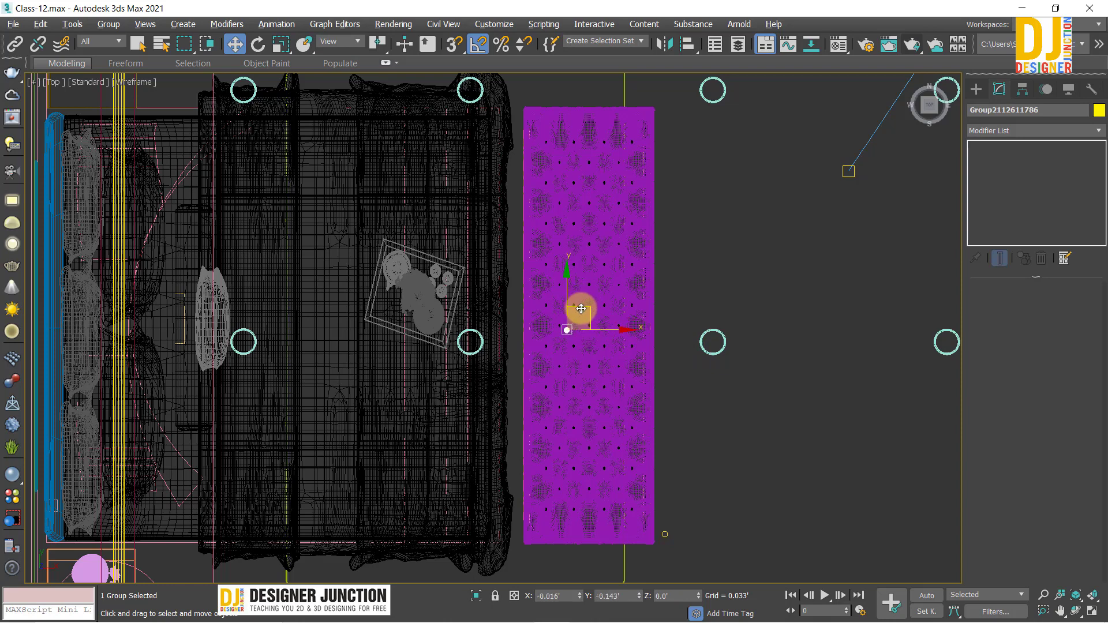
# Run a V-Ray test render of the maximized PhysCamera006 view
pyautogui.hotkey('alt', 'w')
pyautogui.click(791, 487)
pyautogui.hotkey('alt', 'w')
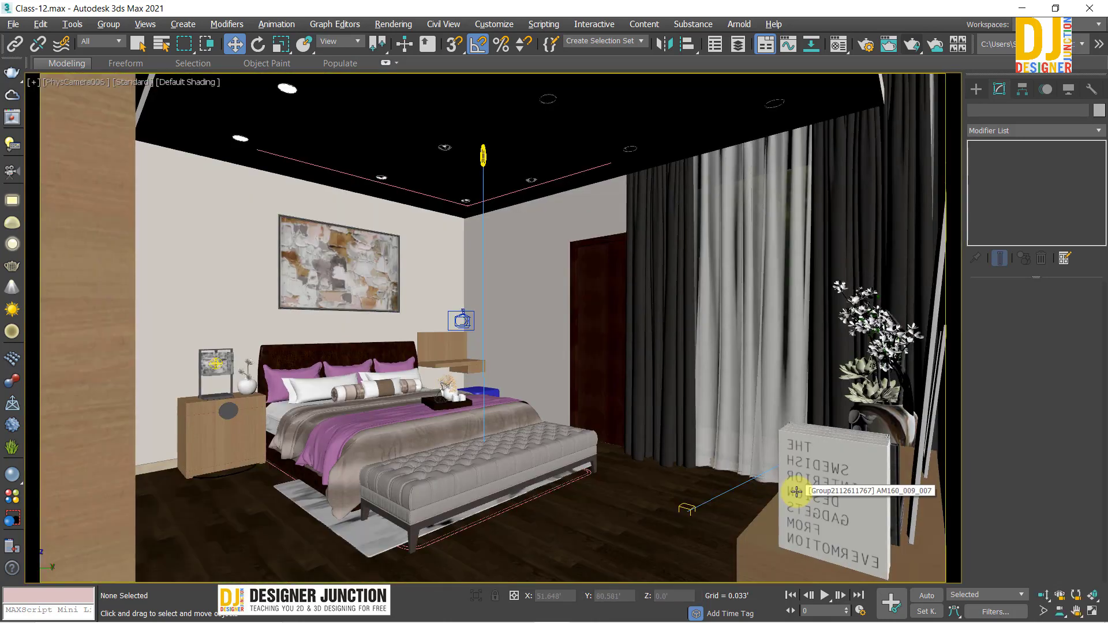
pyautogui.hotkey('shift', 'q')
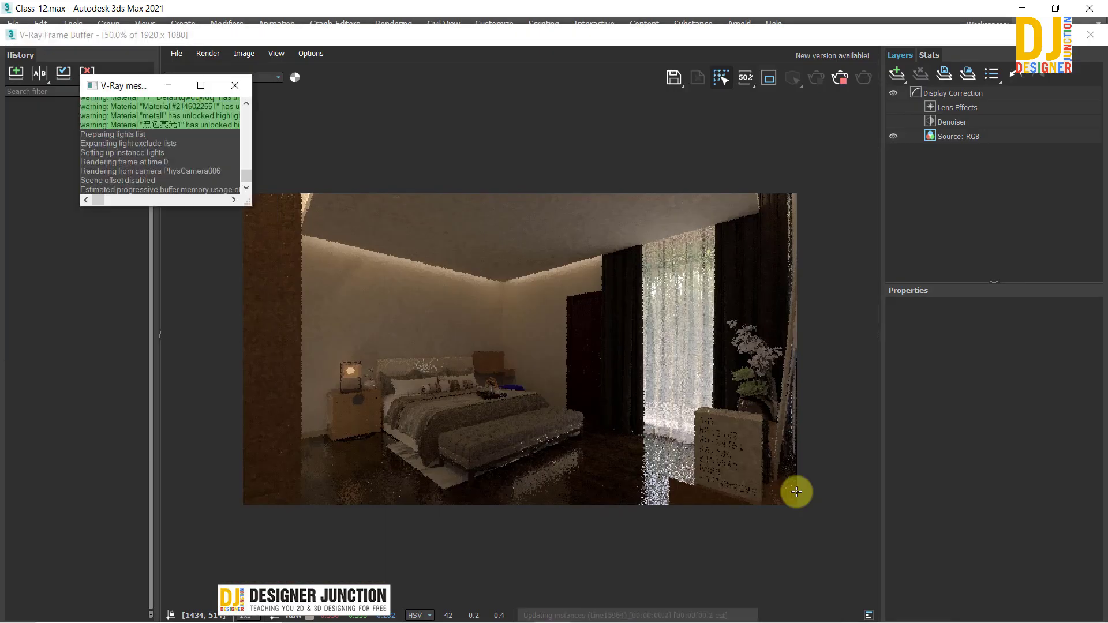
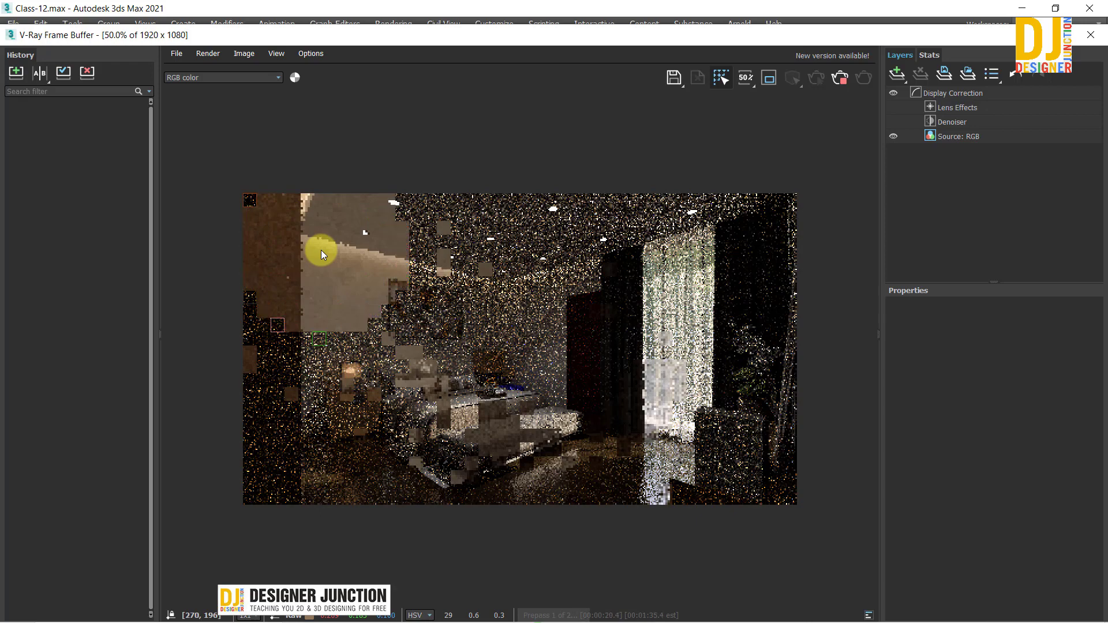
# Close the V-Ray Frame Buffer and frame the bedroom plan in Top view
pyautogui.click(1090, 34)
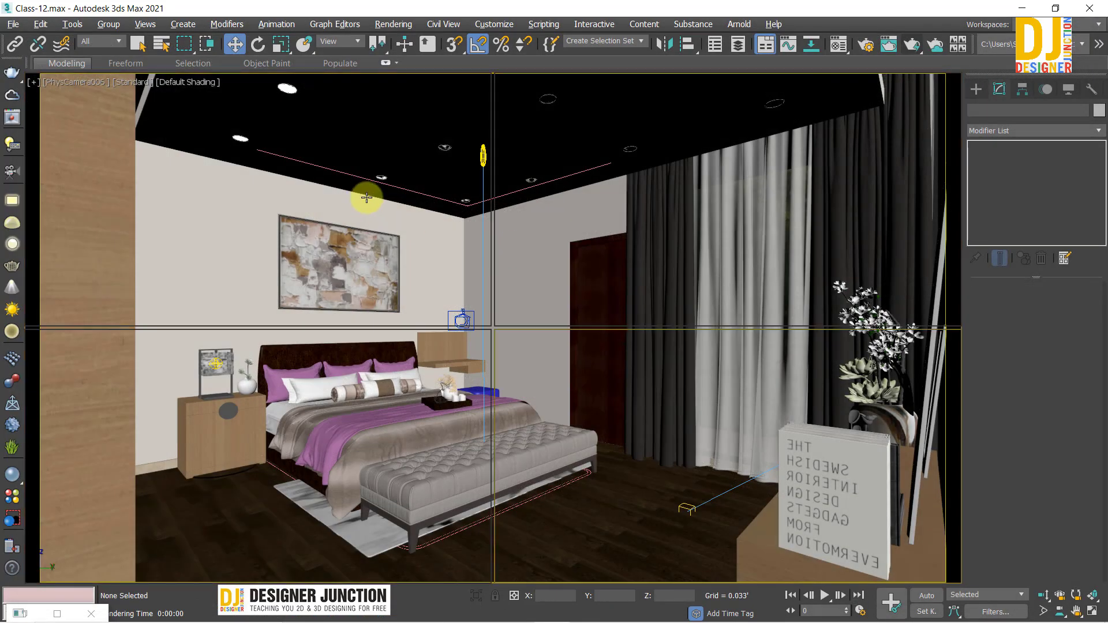
pyautogui.press('t')
pyautogui.press('z')
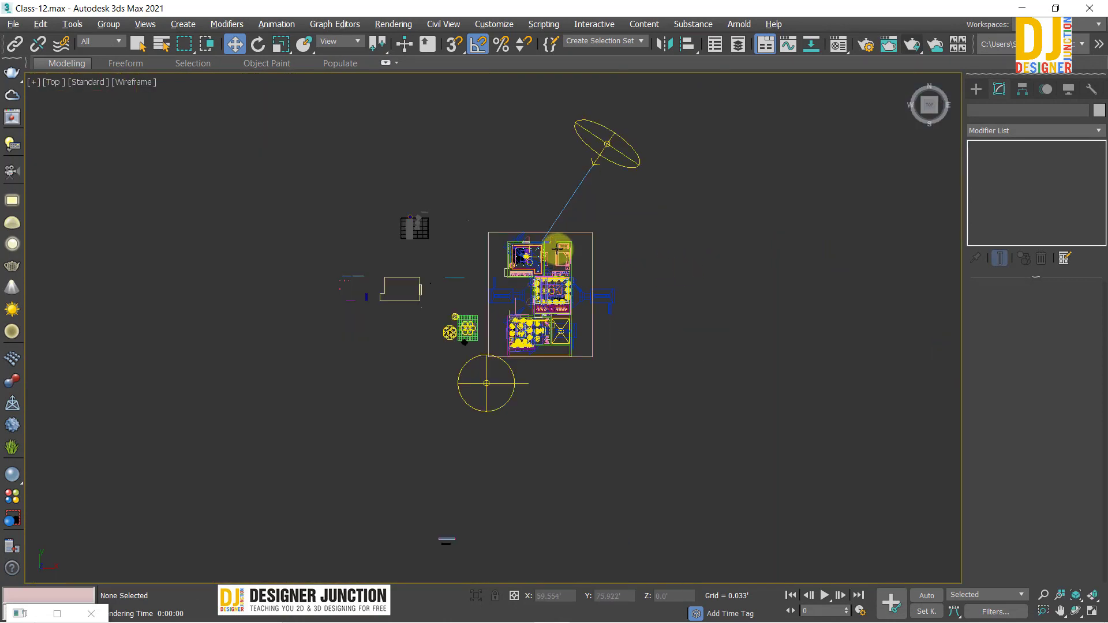
pyautogui.scroll(5, 556, 247)
pyautogui.moveTo(614, 164); pyautogui.dragTo(645, 254)
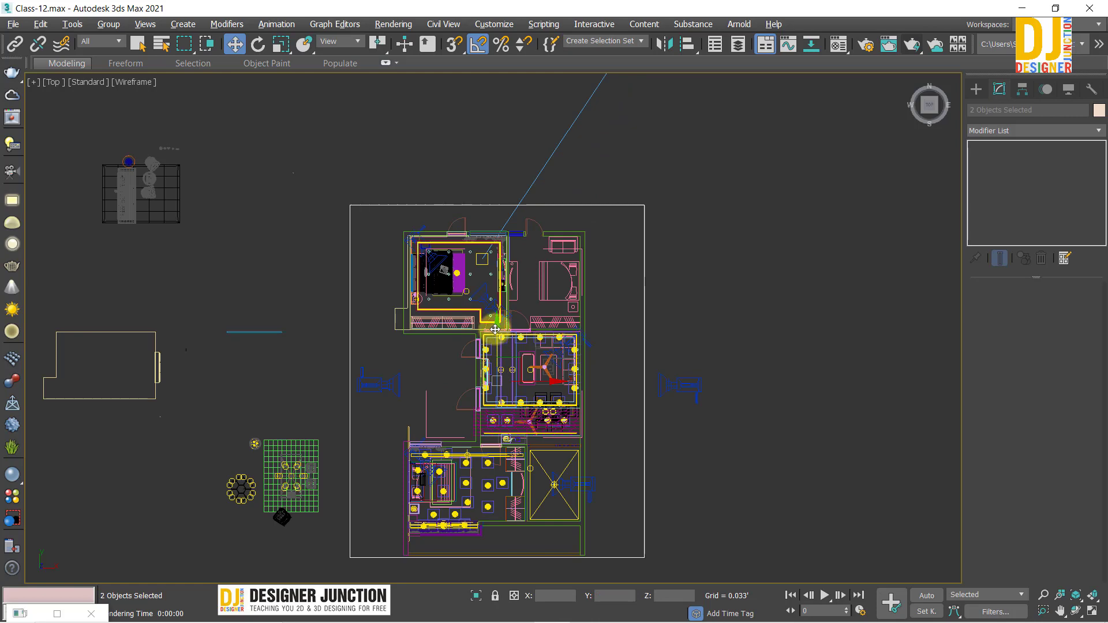
pyautogui.moveTo(495, 329); pyautogui.dragTo(495, 353)
pyautogui.click(413, 213)
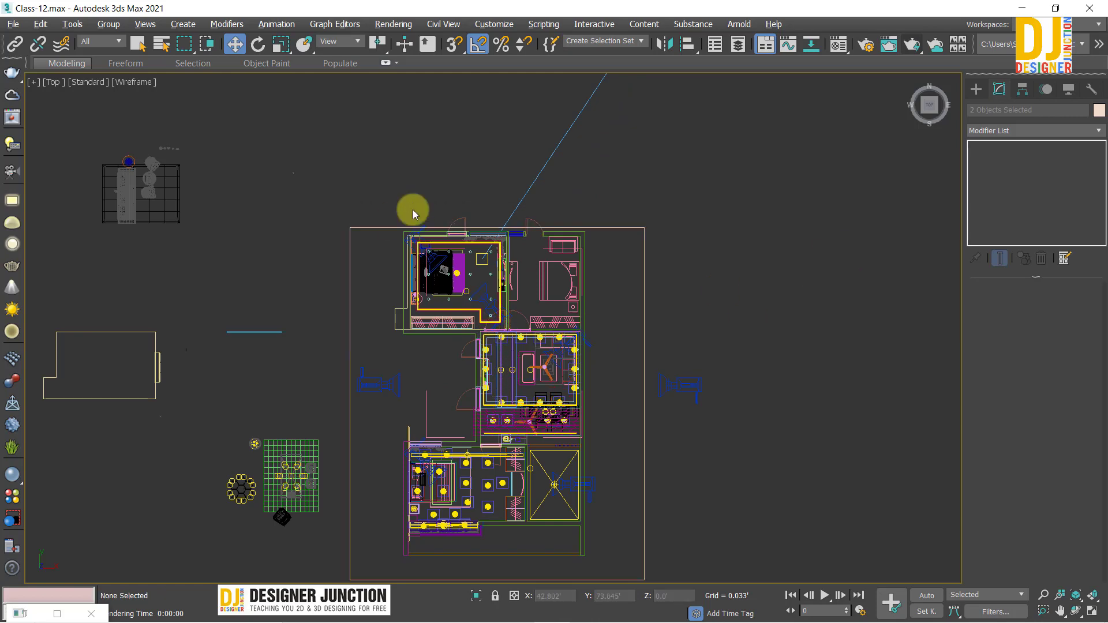
pyautogui.scroll(5, 414, 214)
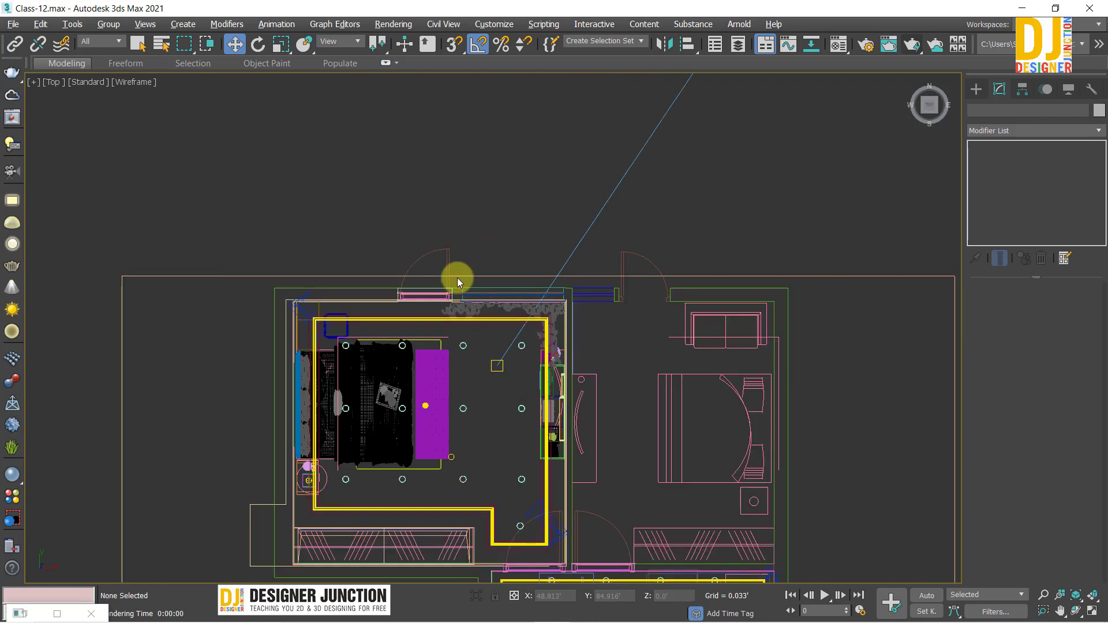
# Move the light group over the bed toward the bedroom doorway
pyautogui.hotkey('alt', 'w')
pyautogui.rightClick(724, 476)
pyautogui.hotkey('alt', 'w')
pyautogui.hotkey('alt', 'w')
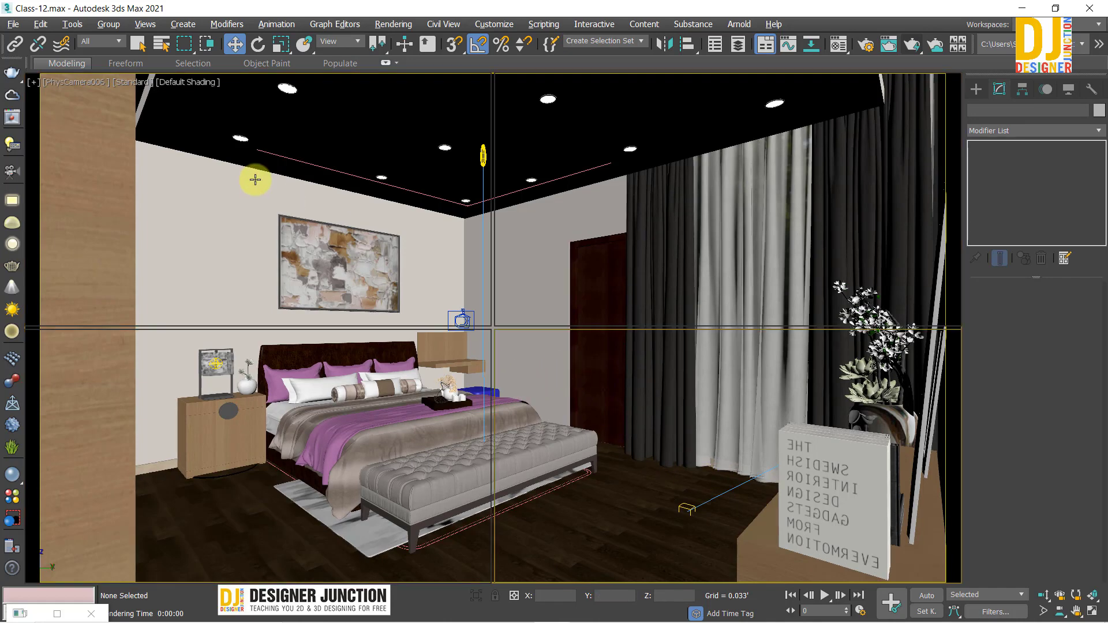
pyautogui.rightClick(254, 177)
pyautogui.hotkey('alt', 'w')
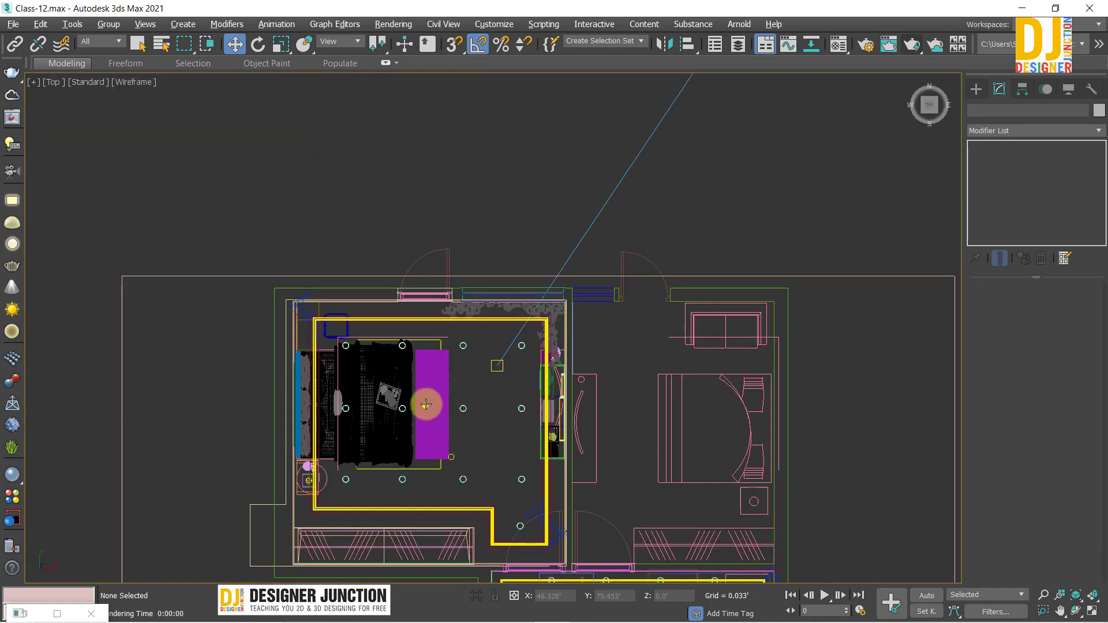
pyautogui.click(425, 404)
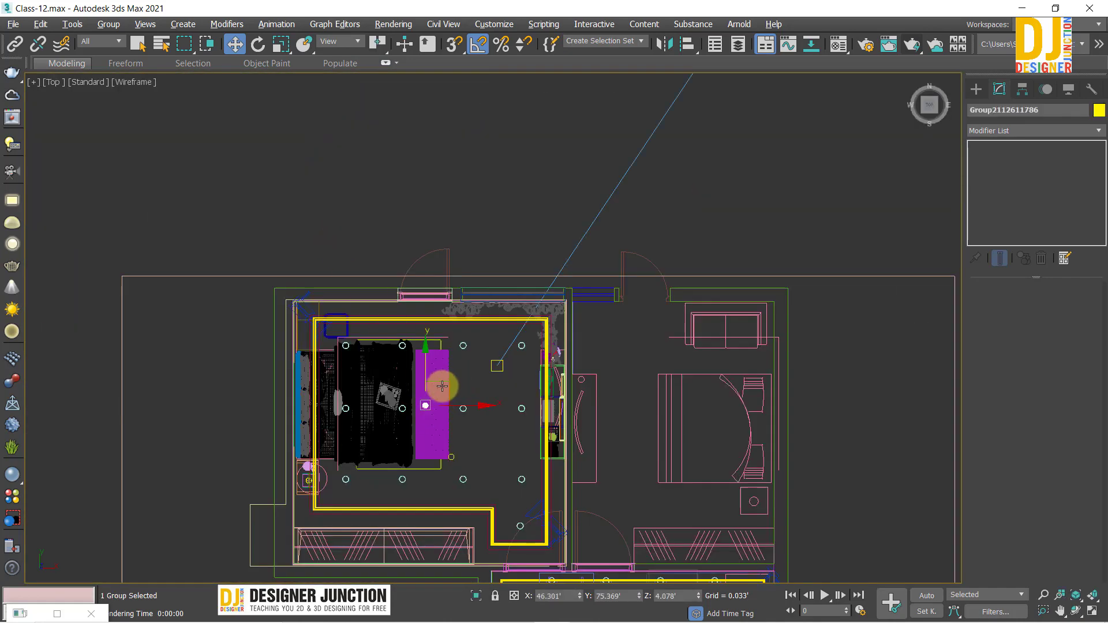
pyautogui.moveTo(454, 392)
pyautogui.mouseDown()
pyautogui.moveTo(521, 456)
pyautogui.moveTo(624, 332)
pyautogui.moveTo(509, 256)
pyautogui.mouseUp()
pyautogui.moveTo(507, 239)
pyautogui.mouseDown()
pyautogui.moveTo(456, 299)
pyautogui.moveTo(563, 388)
pyautogui.moveTo(571, 354)
pyautogui.moveTo(619, 312)
pyautogui.mouseUp()
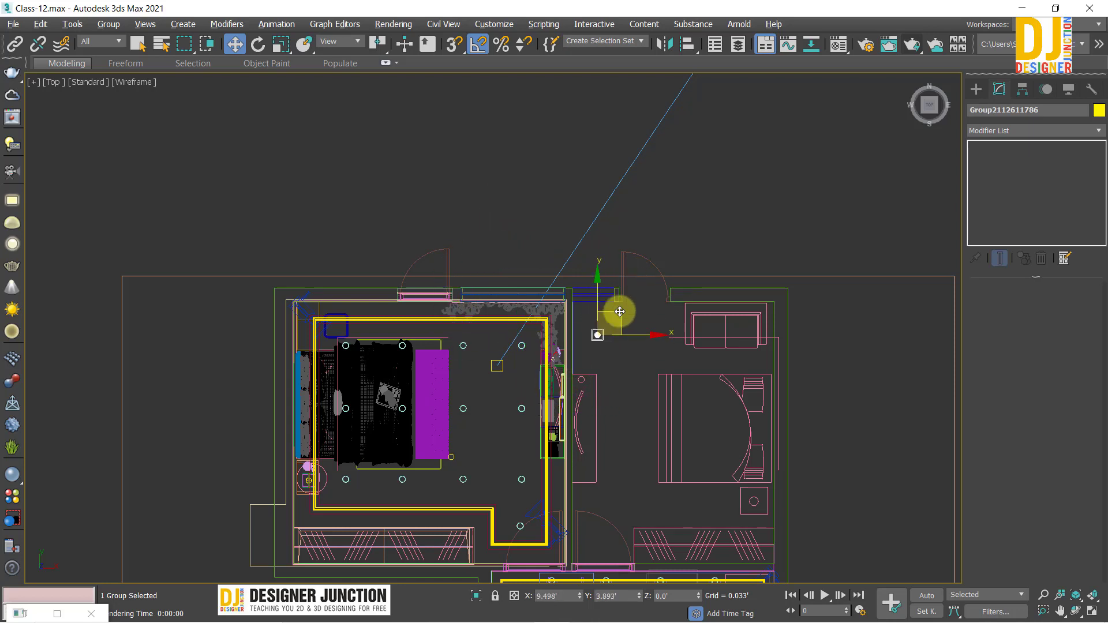
# Switch to the maximized camera view and start a new render
pyautogui.hotkey('alt', 'w')
pyautogui.press('c')
pyautogui.hotkey('alt', 'w')
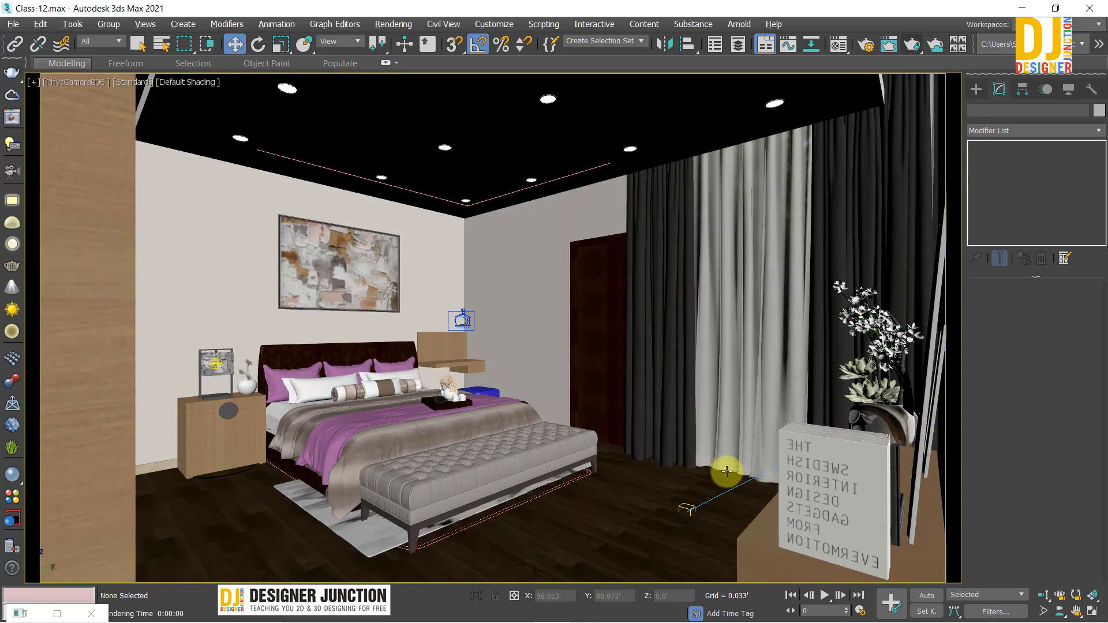
pyautogui.hotkey('shift', 'q')
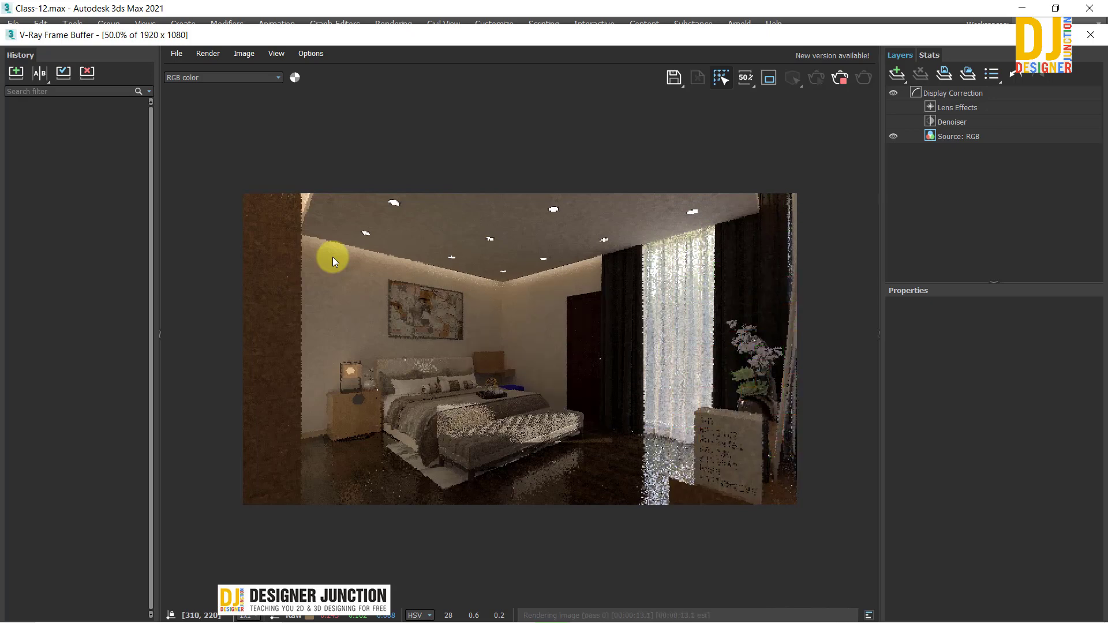
# Zoom into the render, then restore the frame buffer and drag it to the top left
pyautogui.scroll(3, 463, 386)
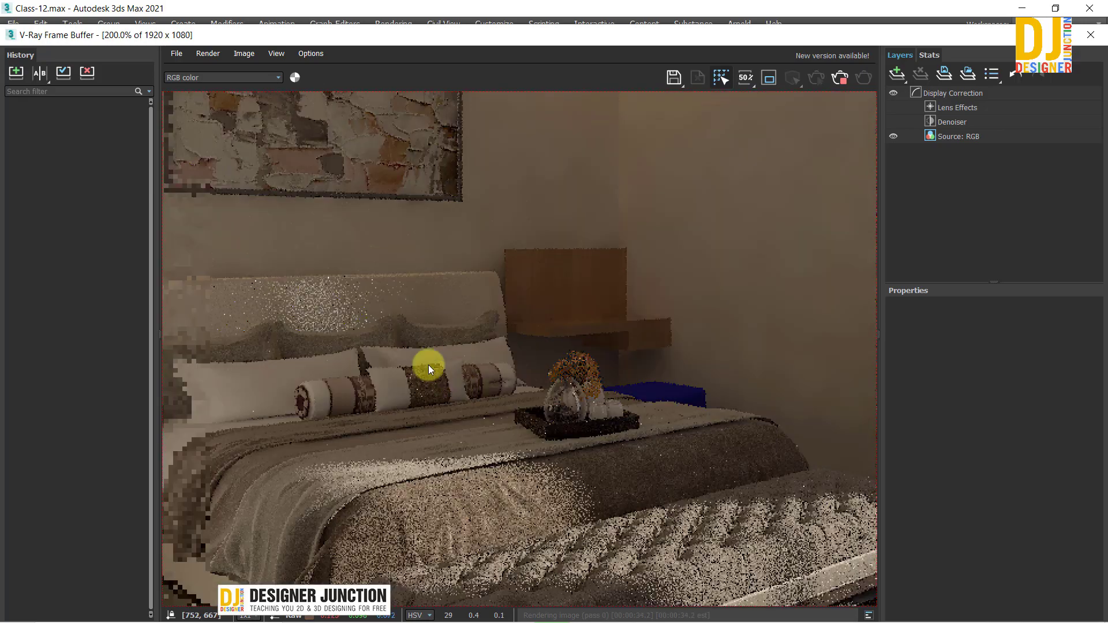
pyautogui.scroll(2, 584, 331)
pyautogui.scroll(-2, 584, 331)
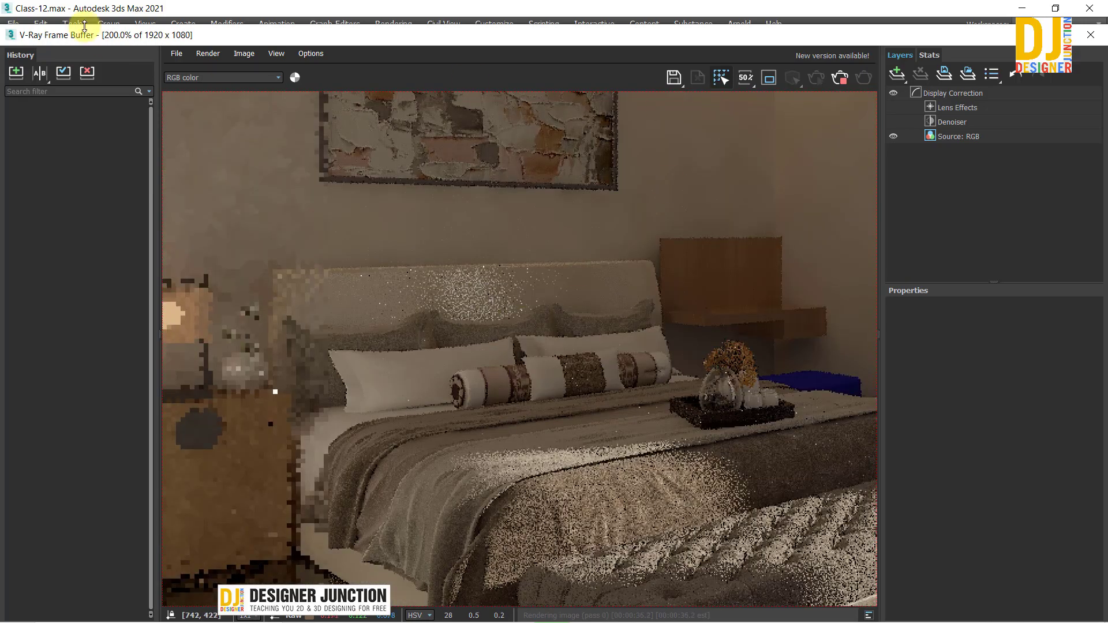
pyautogui.doubleClick(23, 35)
pyautogui.moveTo(662, 391)
pyautogui.mouseDown()
pyautogui.moveTo(48, 20)
pyautogui.moveTo(287, 118)
pyautogui.moveTo(53, 28)
pyautogui.mouseUp()
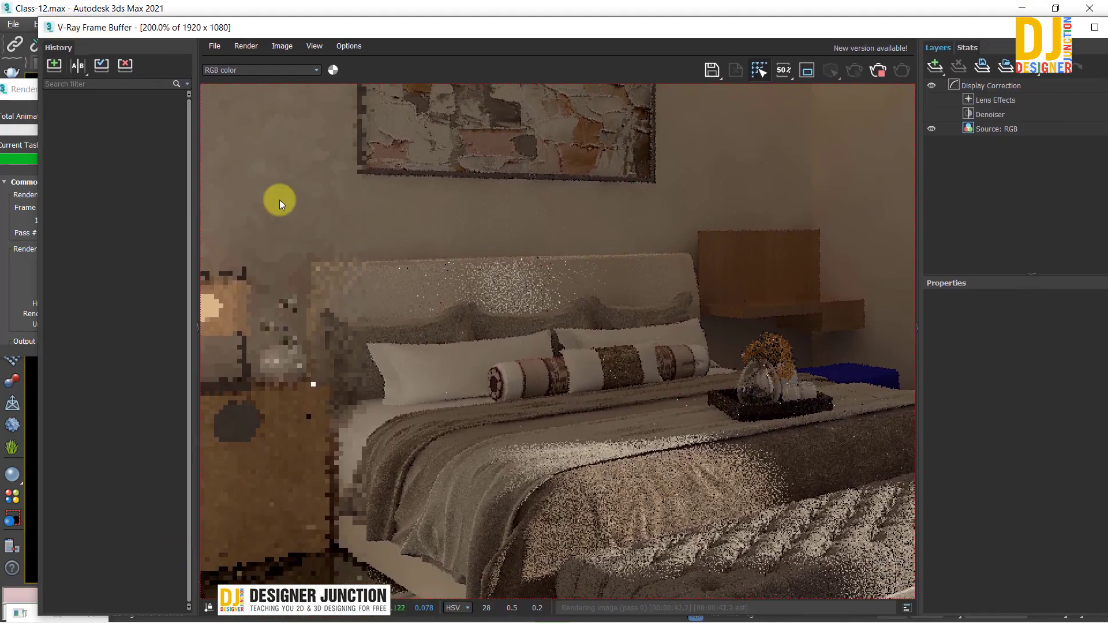
pyautogui.scroll(-2, 492, 331)
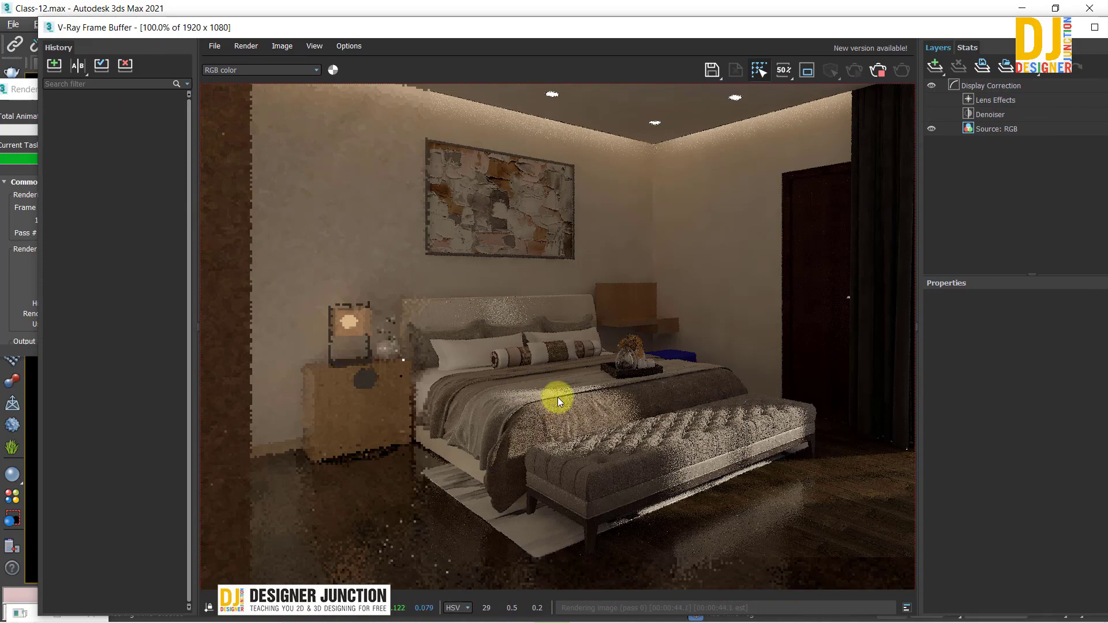
pyautogui.scroll(2, 557, 397)
pyautogui.moveTo(641, 345)
pyautogui.mouseDown(button='middle')
pyautogui.moveTo(581, 335)
pyautogui.moveTo(469, 275)
pyautogui.mouseUp(button='middle')
pyautogui.scroll(-2, 625, 368)
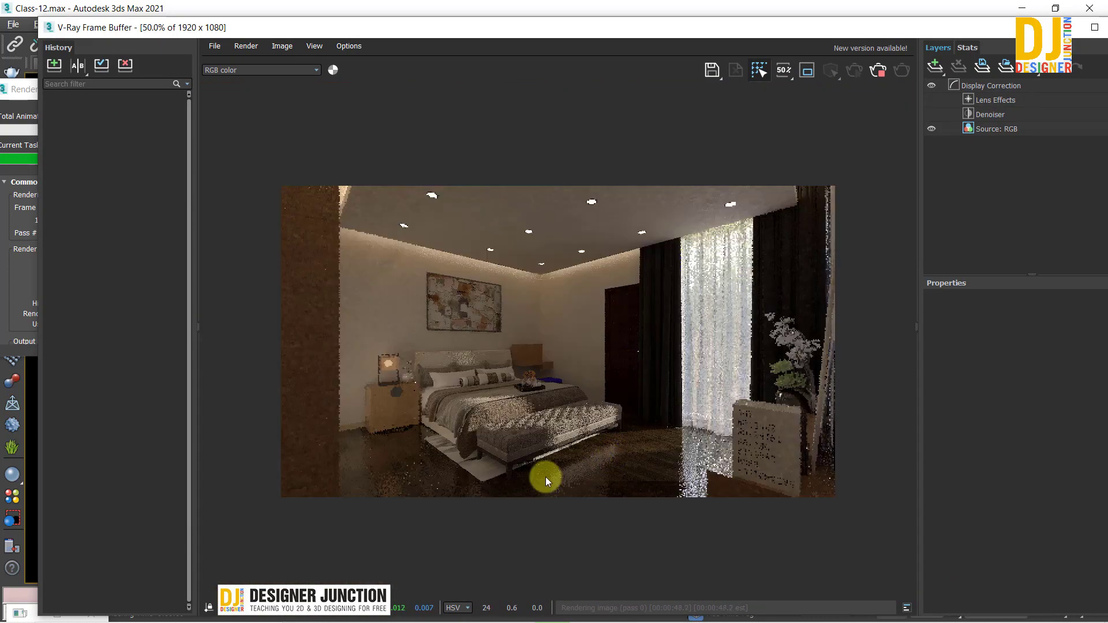
pyautogui.scroll(1, 545, 477)
pyautogui.moveTo(749, 397); pyautogui.dragTo(356, 364, button='middle')
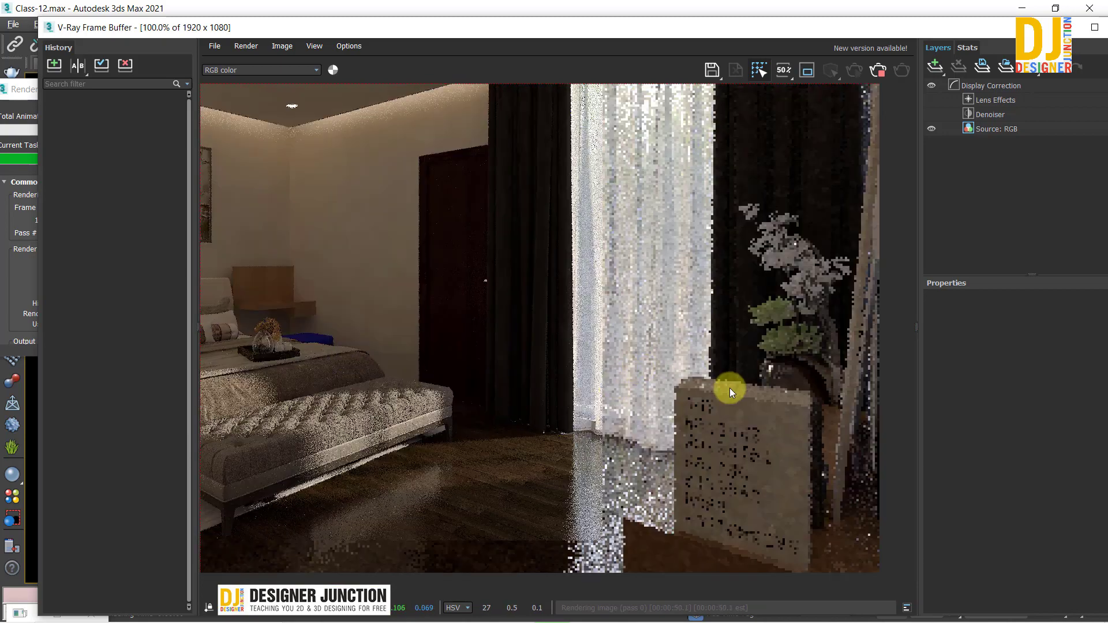
pyautogui.scroll(-1, 730, 388)
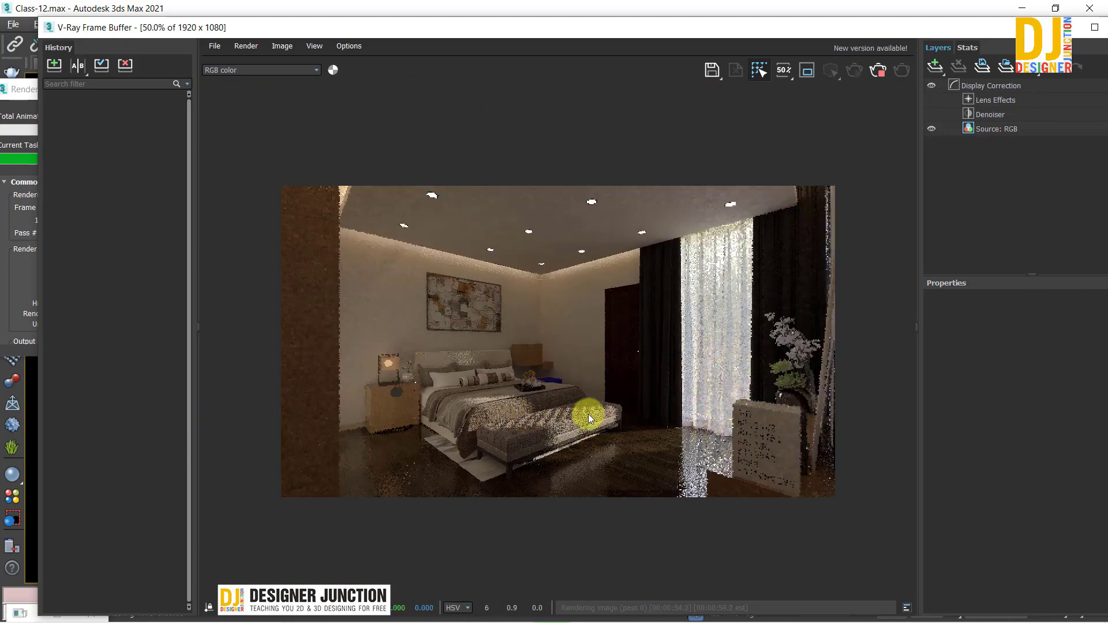
pyautogui.scroll(1, 485, 413)
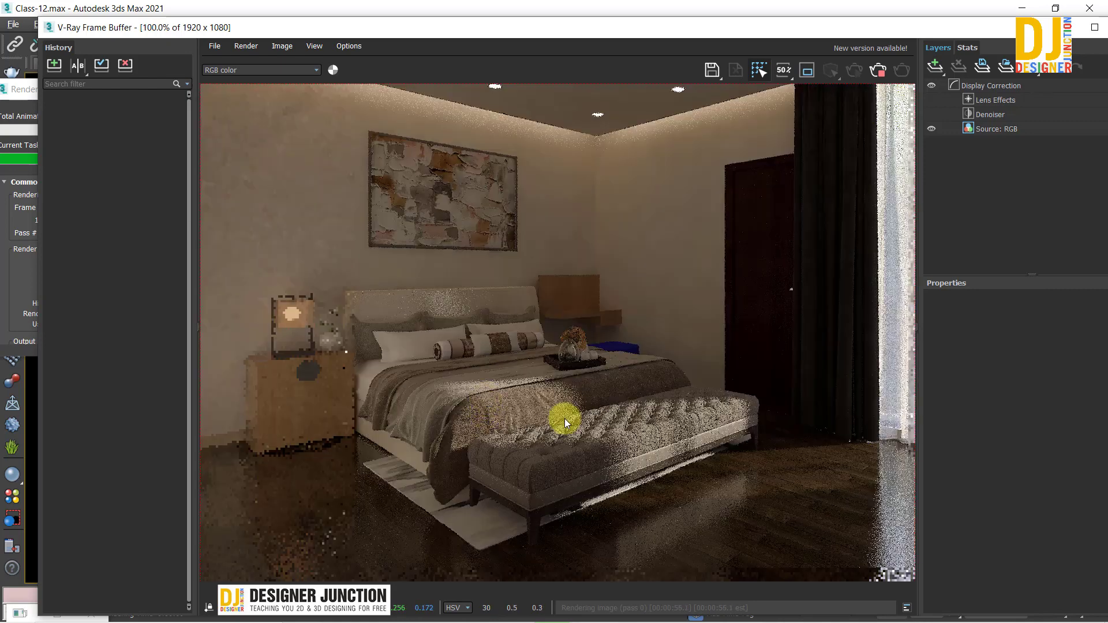
pyautogui.moveTo(565, 418); pyautogui.dragTo(341, 404, button='middle')
pyautogui.scroll(-1, 466, 404)
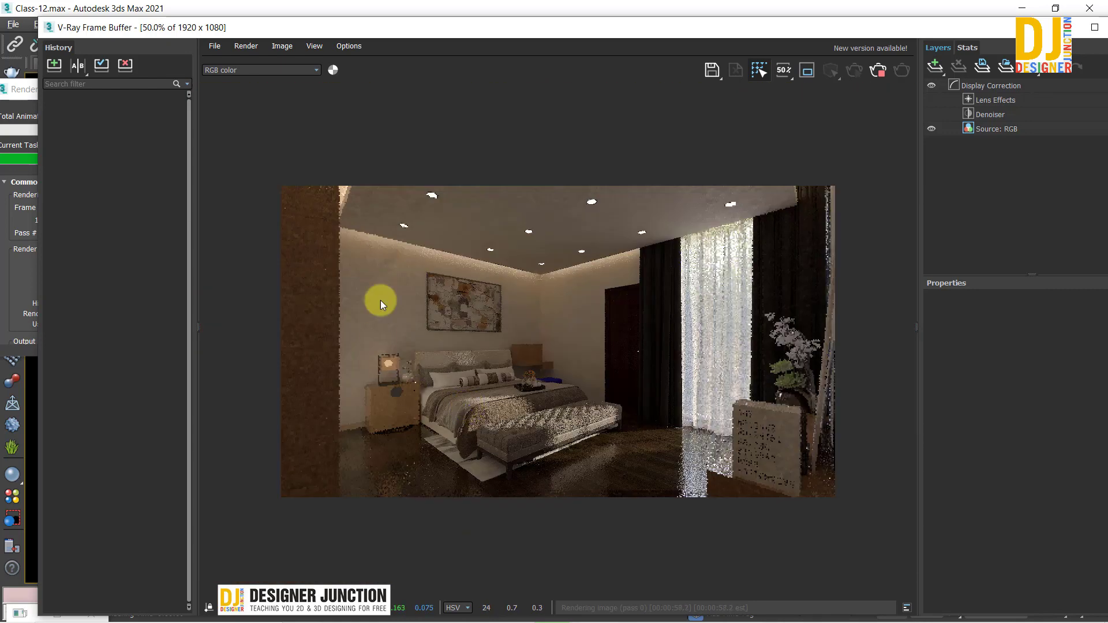
pyautogui.scroll(1, 647, 186)
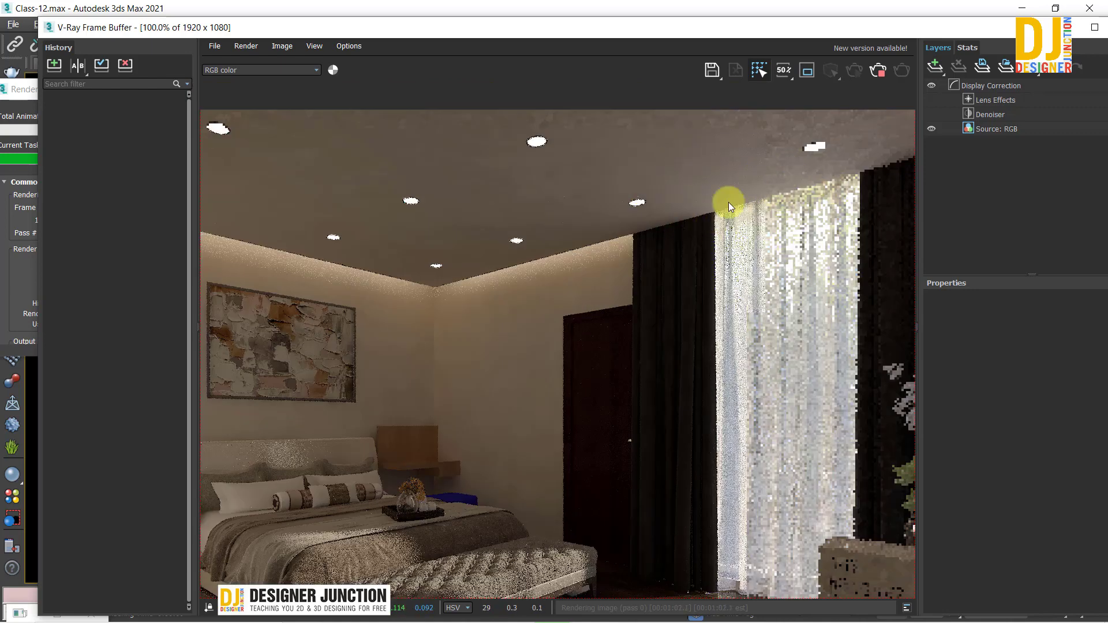
pyautogui.moveTo(762, 448); pyautogui.dragTo(779, 359, button='middle')
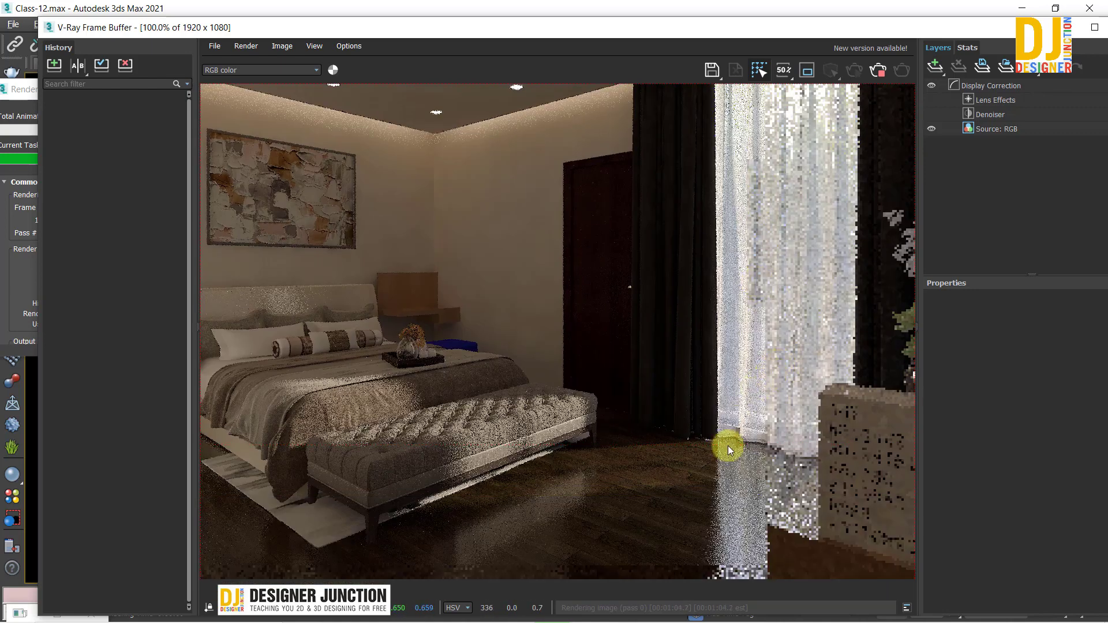
pyautogui.scroll(-1, 612, 476)
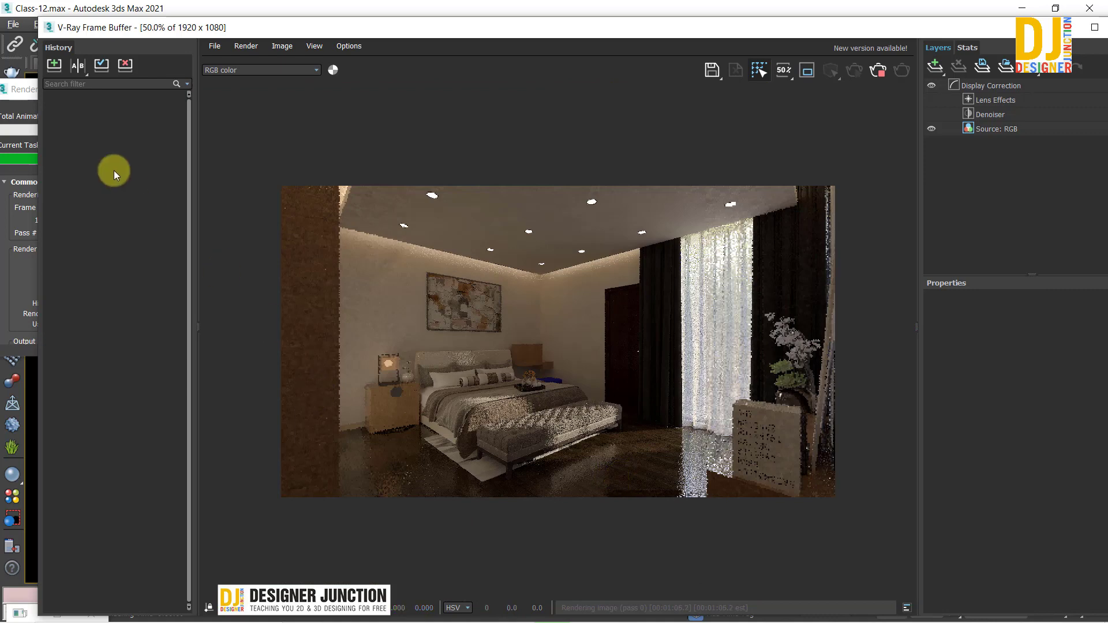
pyautogui.scroll(1, 548, 403)
pyautogui.moveTo(514, 378); pyautogui.dragTo(592, 343, button='middle')
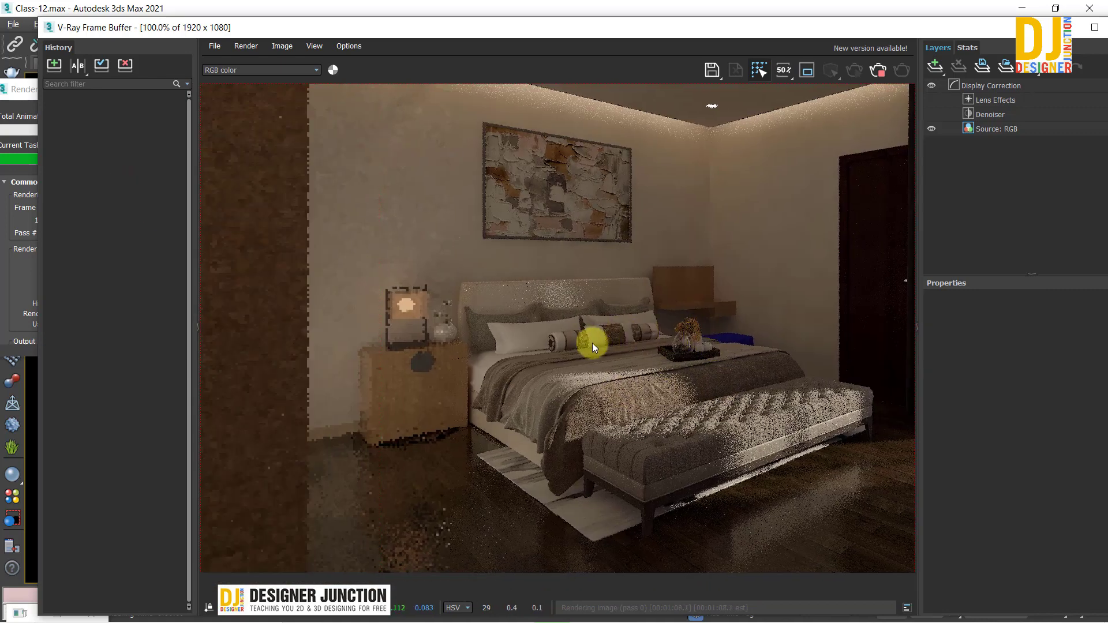
pyautogui.scroll(-1, 583, 349)
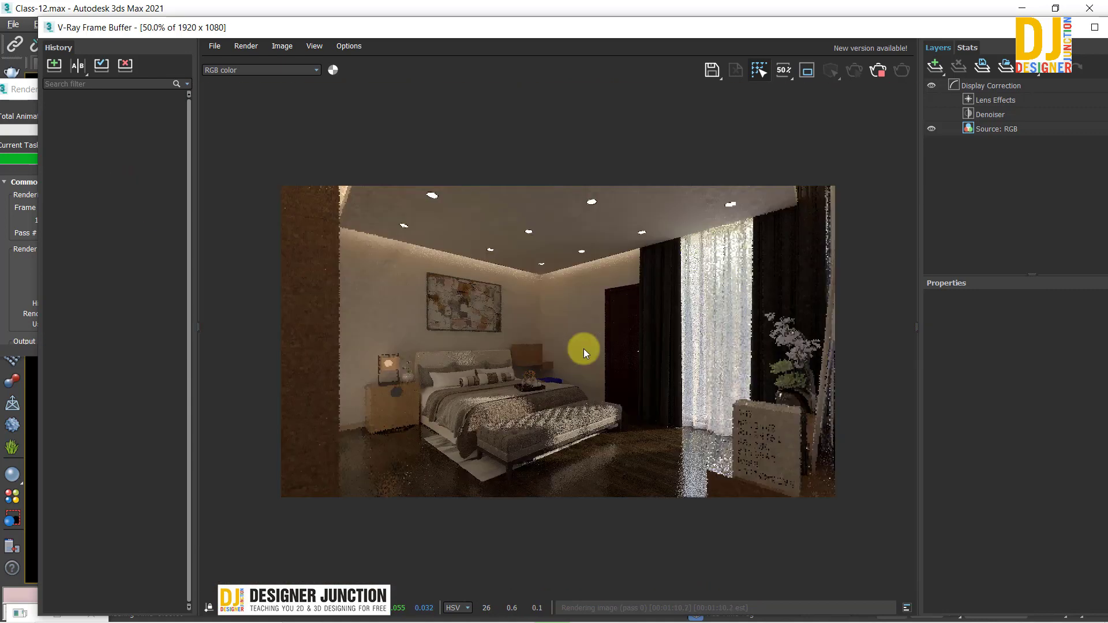
pyautogui.scroll(1, 583, 348)
pyautogui.moveTo(623, 262); pyautogui.dragTo(289, 230, button='middle')
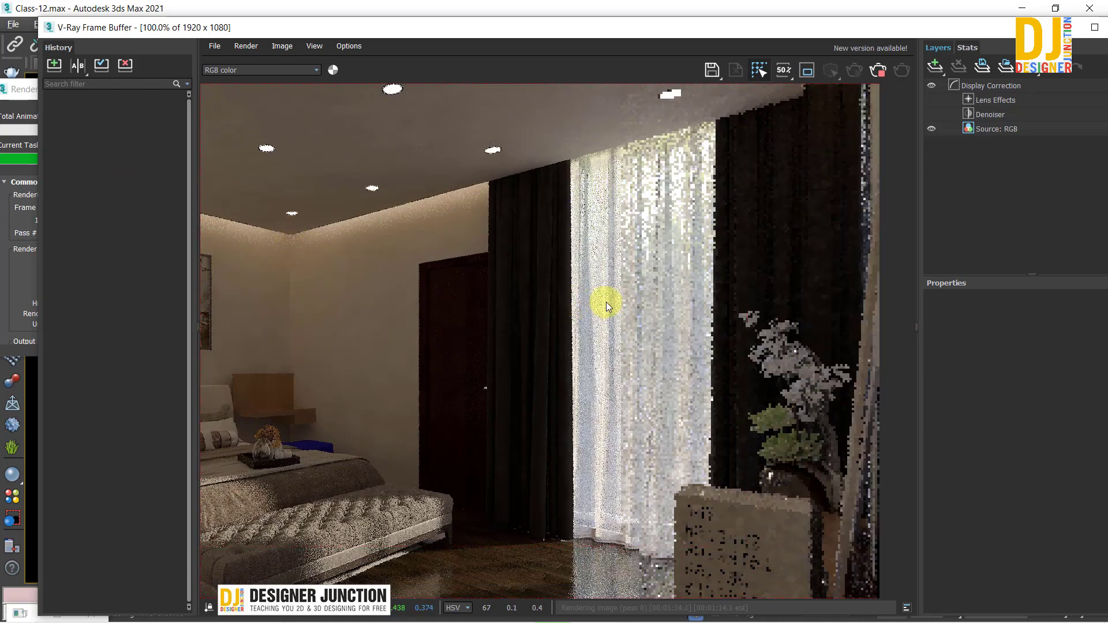
pyautogui.scroll(1, 454, 382)
pyautogui.scroll(-1, 455, 374)
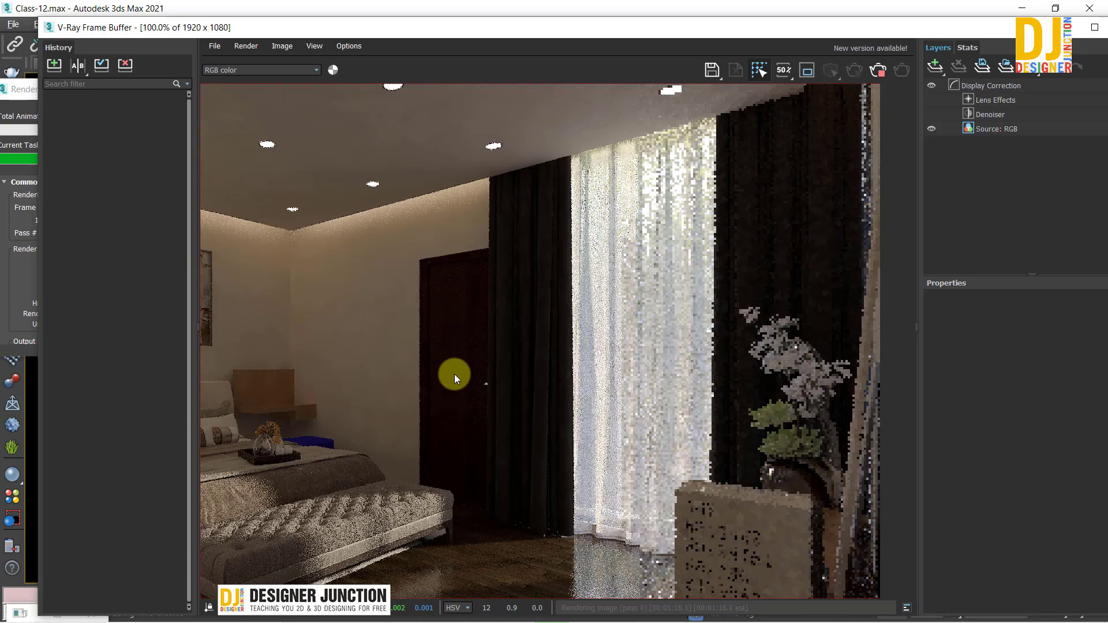
pyautogui.scroll(-1, 455, 374)
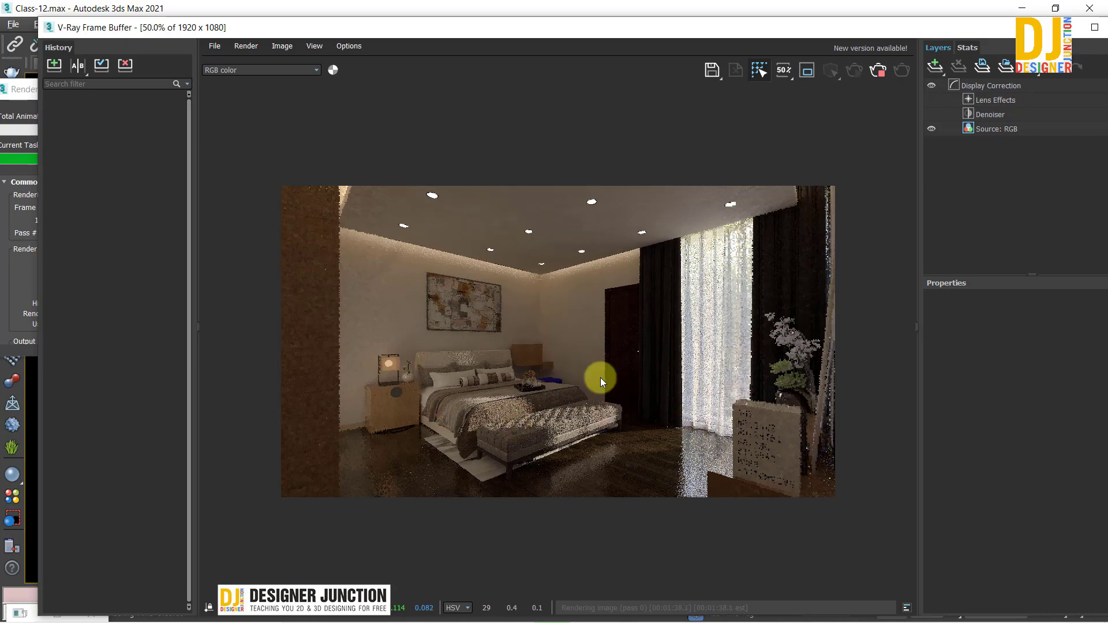
# Zoom and pan around the finished bedroom render to inspect its detail
pyautogui.scroll(1, 623, 456)
pyautogui.scroll(-1, 721, 375)
pyautogui.scroll(-1, 670, 351)
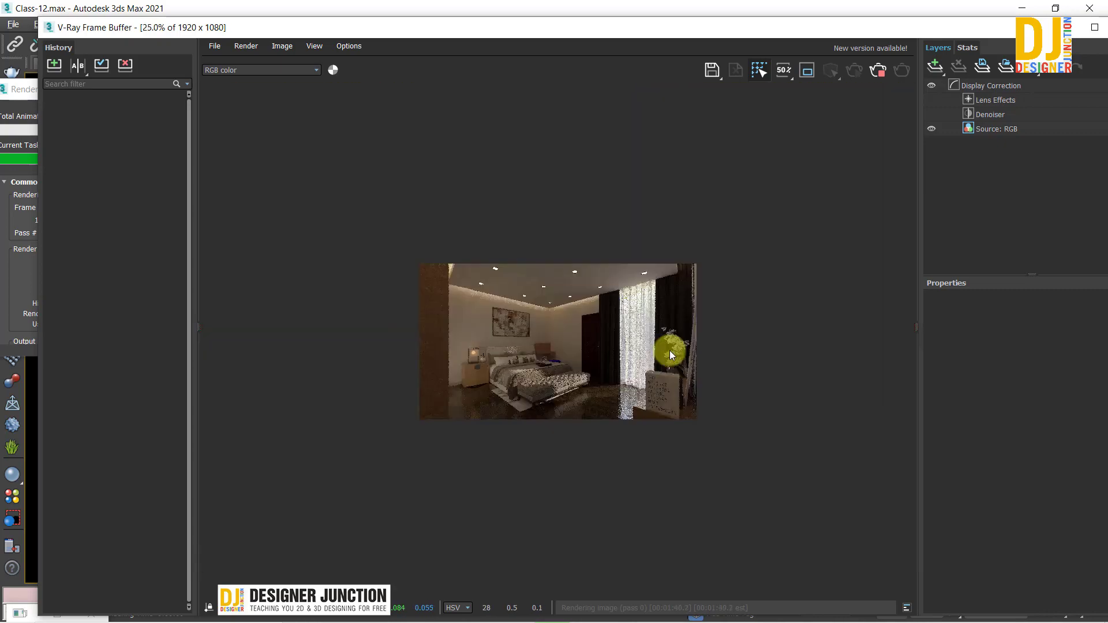
pyautogui.scroll(1, 670, 375)
pyautogui.scroll(1, 669, 375)
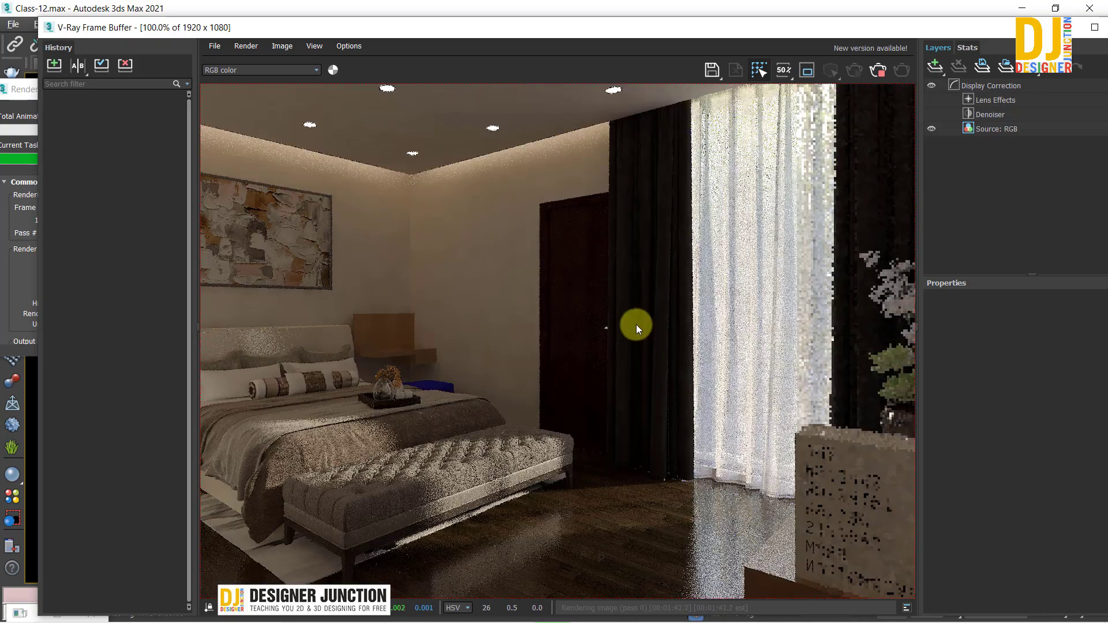
pyautogui.scroll(-1, 636, 324)
pyautogui.scroll(1, 576, 354)
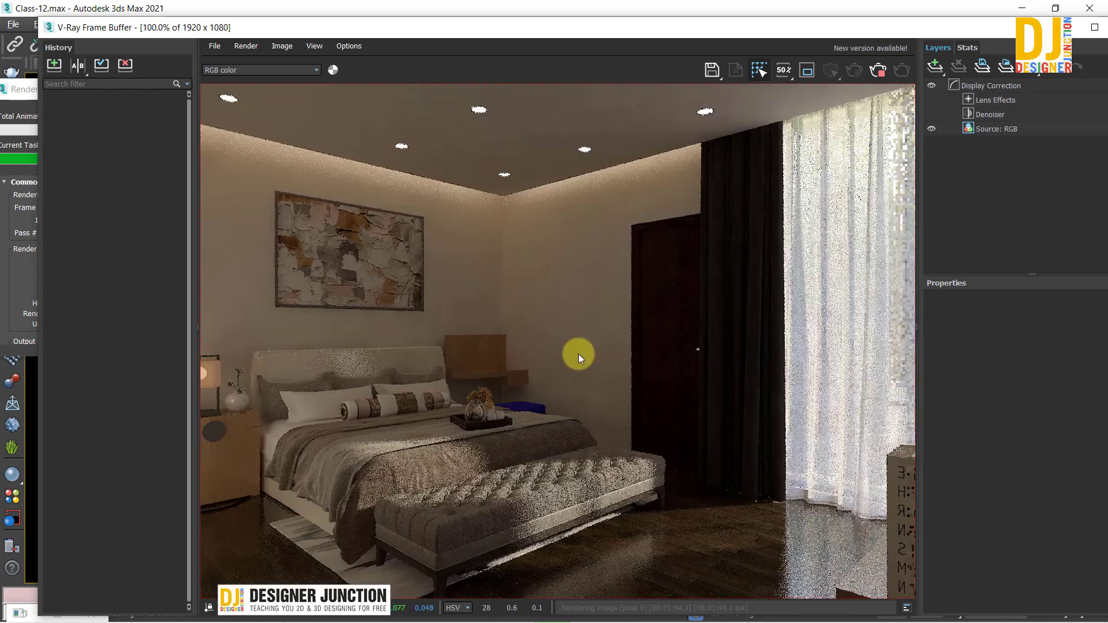
pyautogui.scroll(-1, 508, 302)
pyautogui.scroll(1, 643, 307)
pyautogui.scroll(-1, 643, 307)
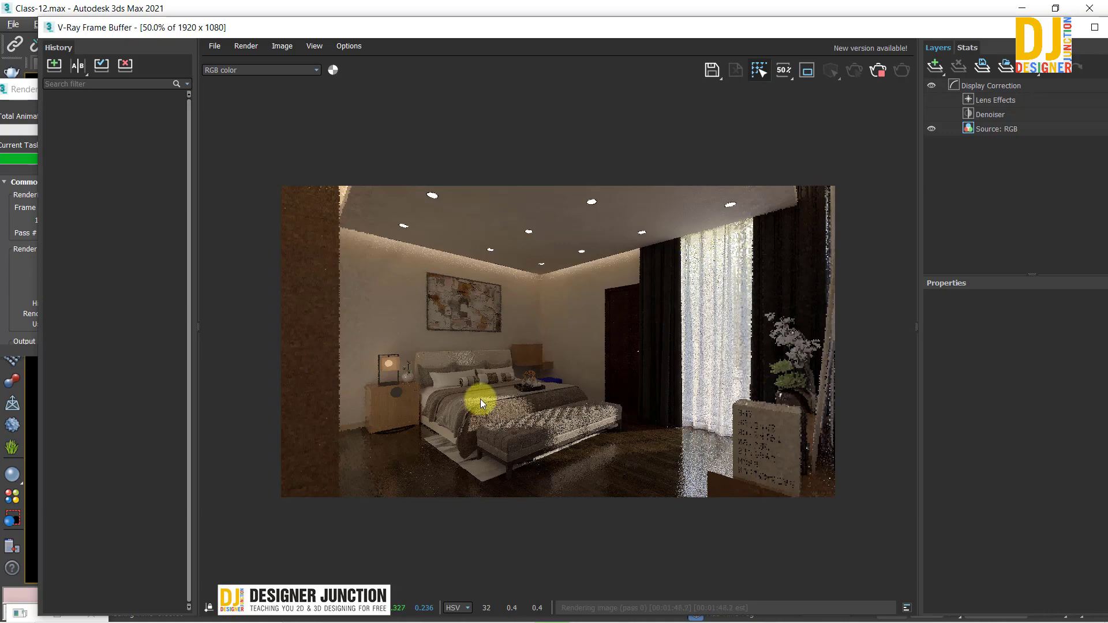
pyautogui.scroll(1, 480, 399)
pyautogui.scroll(1, 362, 407)
pyautogui.scroll(1, 653, 351)
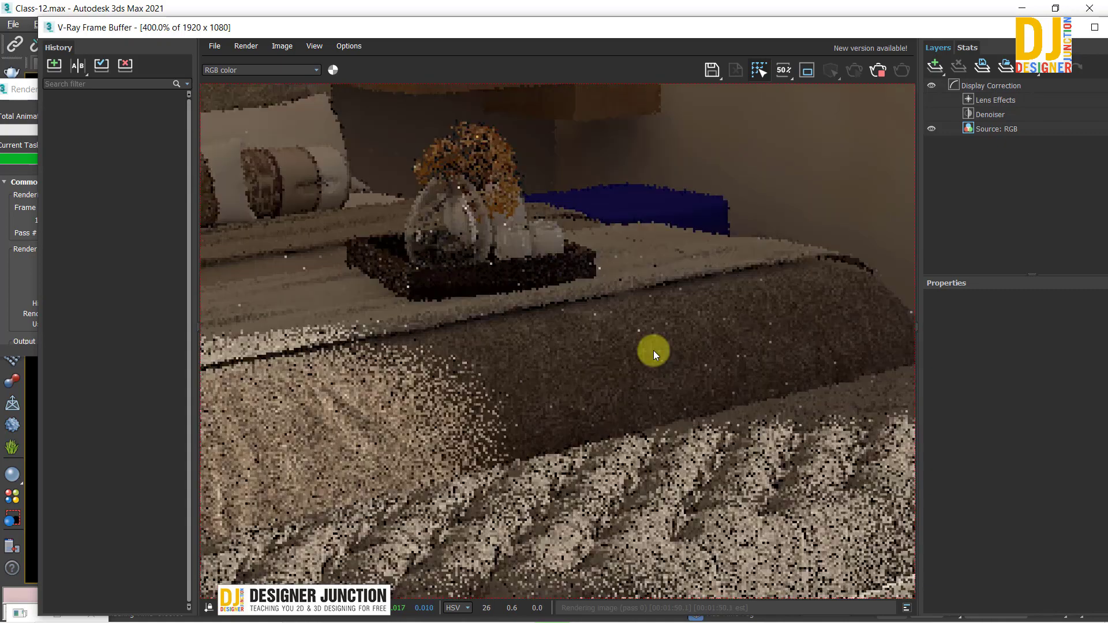
pyautogui.scroll(-2, 560, 344)
pyautogui.scroll(-2, 560, 345)
pyautogui.scroll(1, 560, 345)
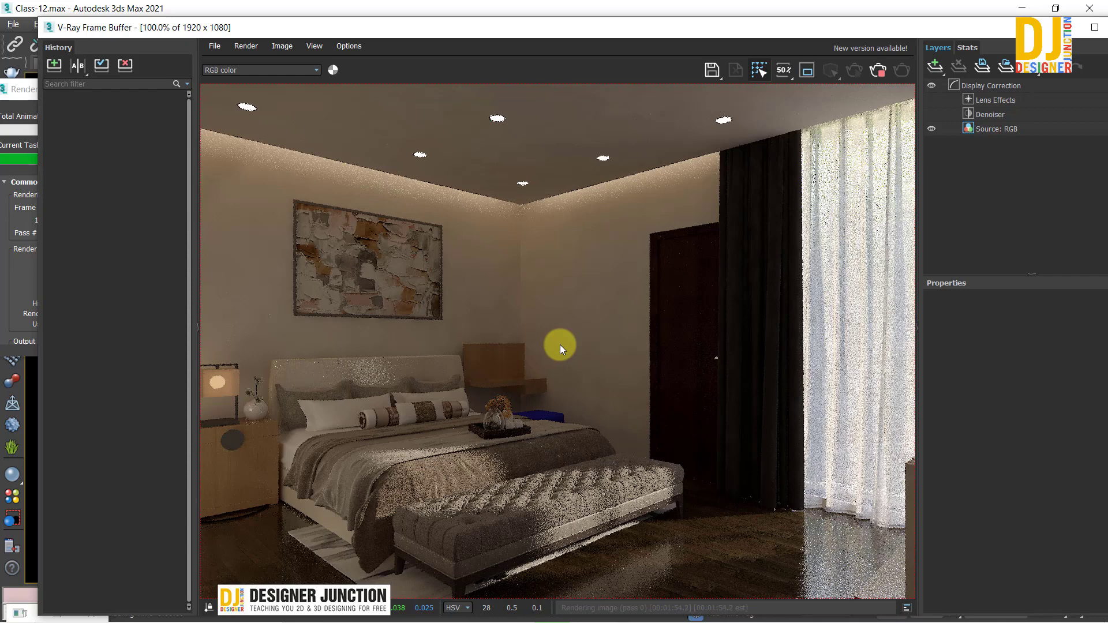
pyautogui.scroll(-1, 619, 348)
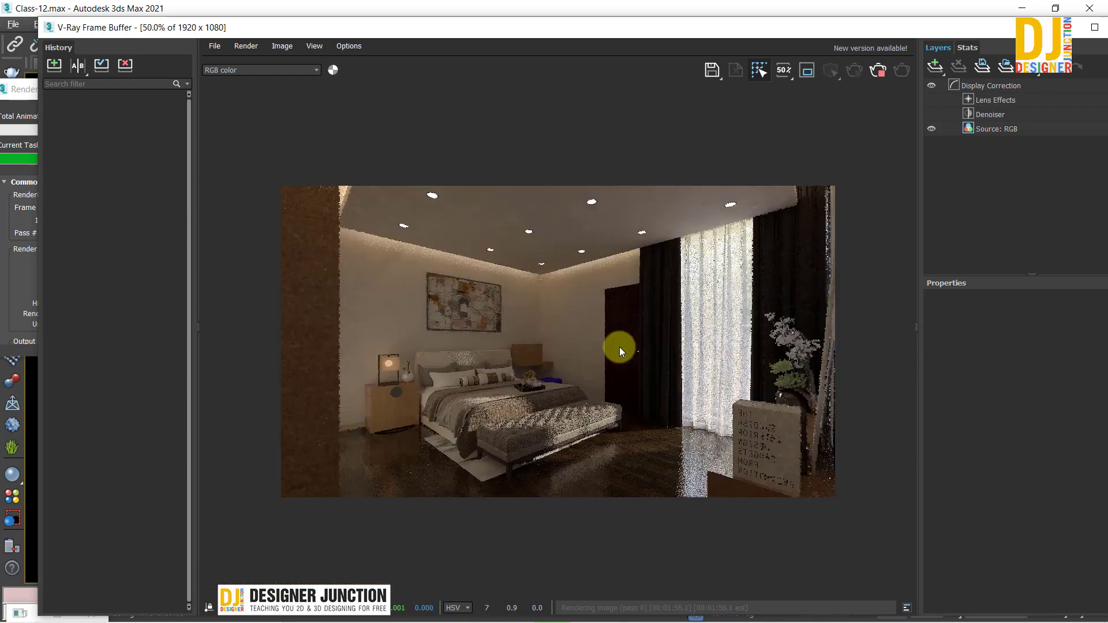
pyautogui.scroll(1, 553, 325)
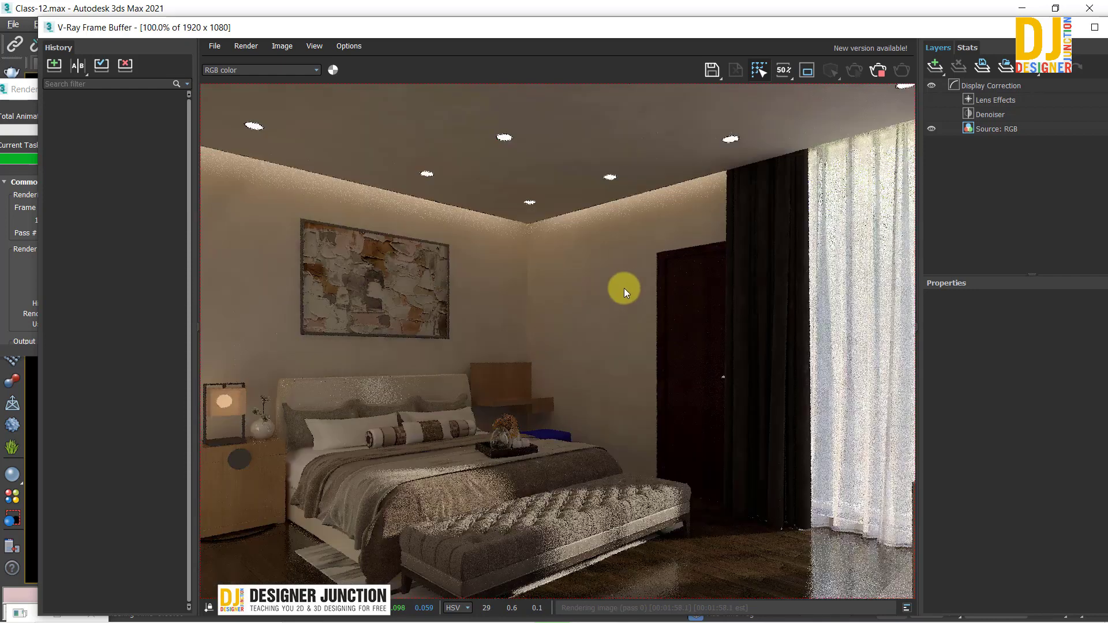
pyautogui.moveTo(624, 288); pyautogui.dragTo(506, 248, button='middle')
pyautogui.scroll(-1, 507, 254)
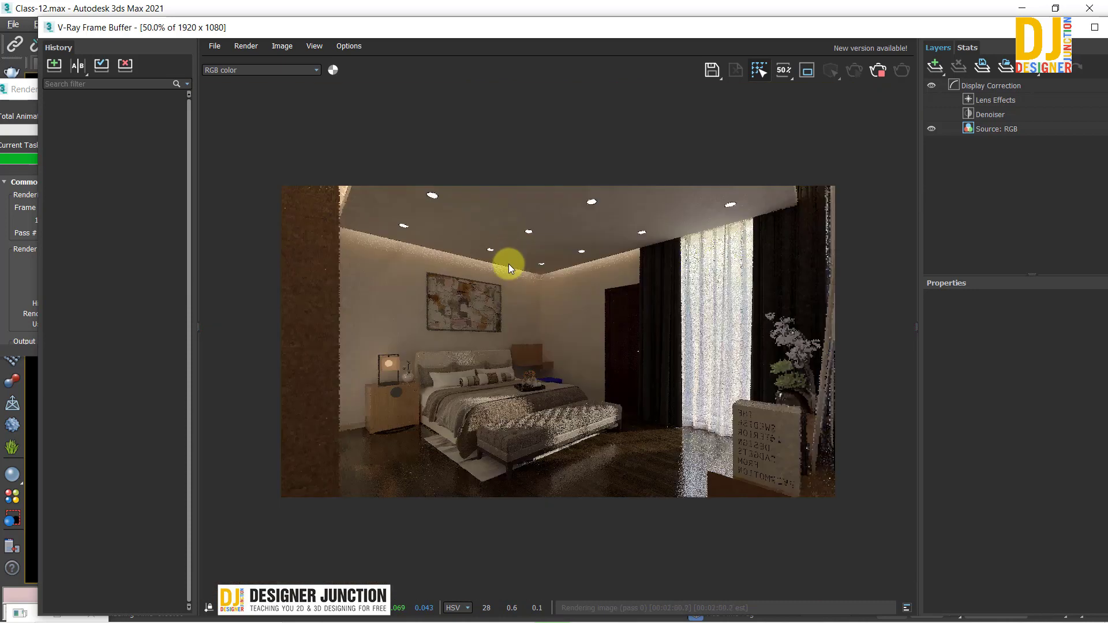
pyautogui.scroll(1, 493, 362)
pyautogui.scroll(-1, 549, 458)
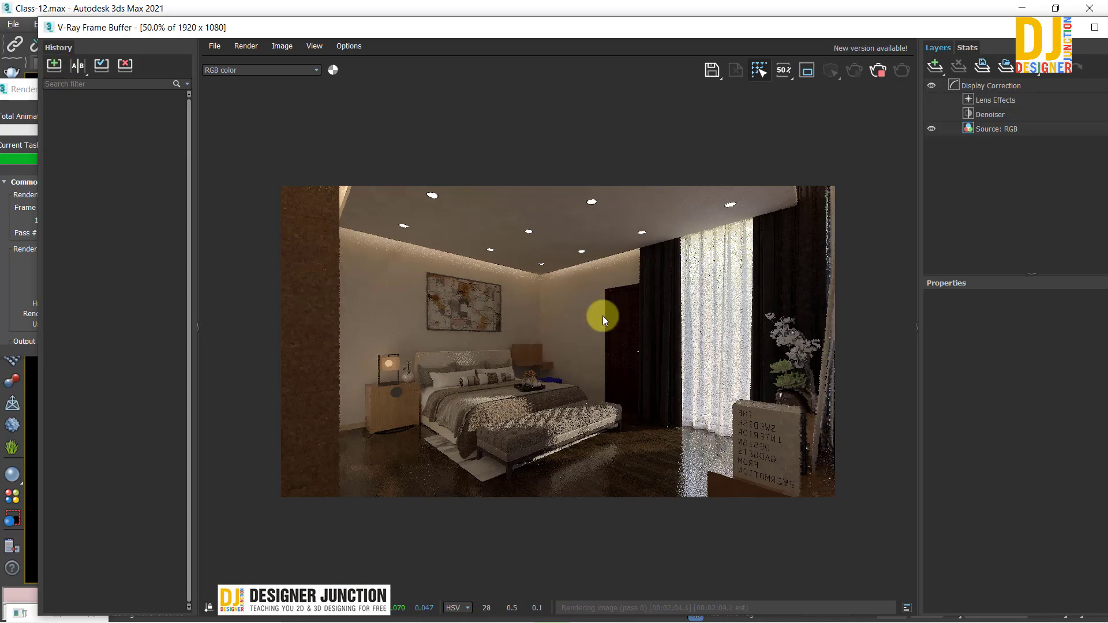
pyautogui.scroll(-1, 639, 348)
pyautogui.scroll(2, 562, 404)
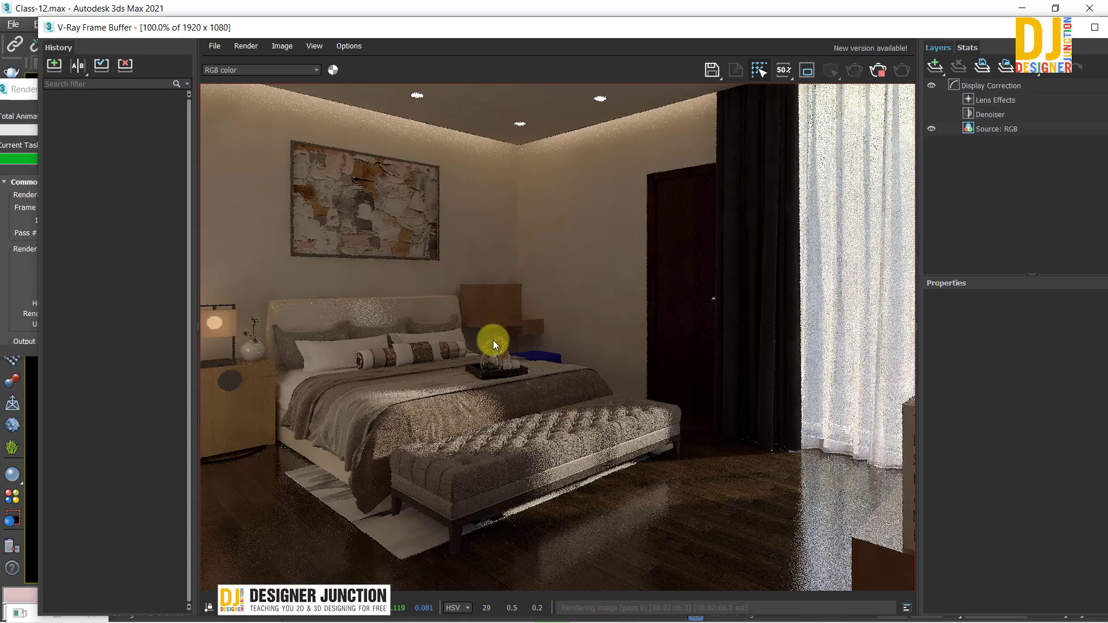
pyautogui.scroll(-2, 416, 400)
pyautogui.scroll(2, 365, 399)
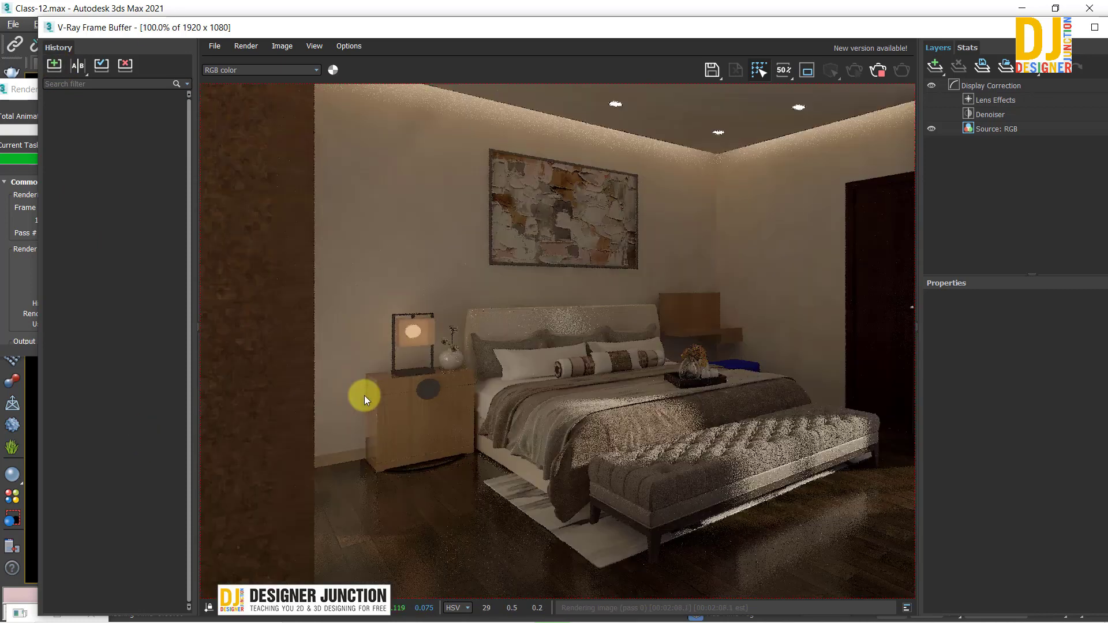
# Check the curtains, then restore the frame buffer to a smaller window and reposition it
pyautogui.moveTo(693, 346); pyautogui.dragTo(470, 334, button='middle')
pyautogui.scroll(-1, 483, 337)
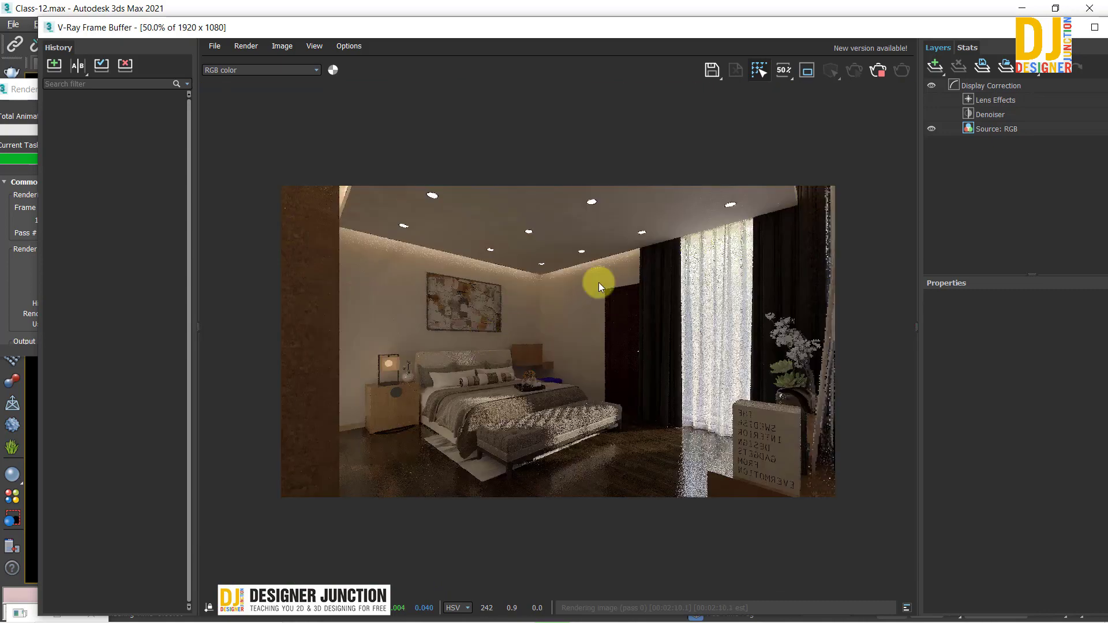
pyautogui.moveTo(98, 28)
pyautogui.mouseDown()
pyautogui.moveTo(78, 69)
pyautogui.moveTo(73, 43)
pyautogui.mouseUp()
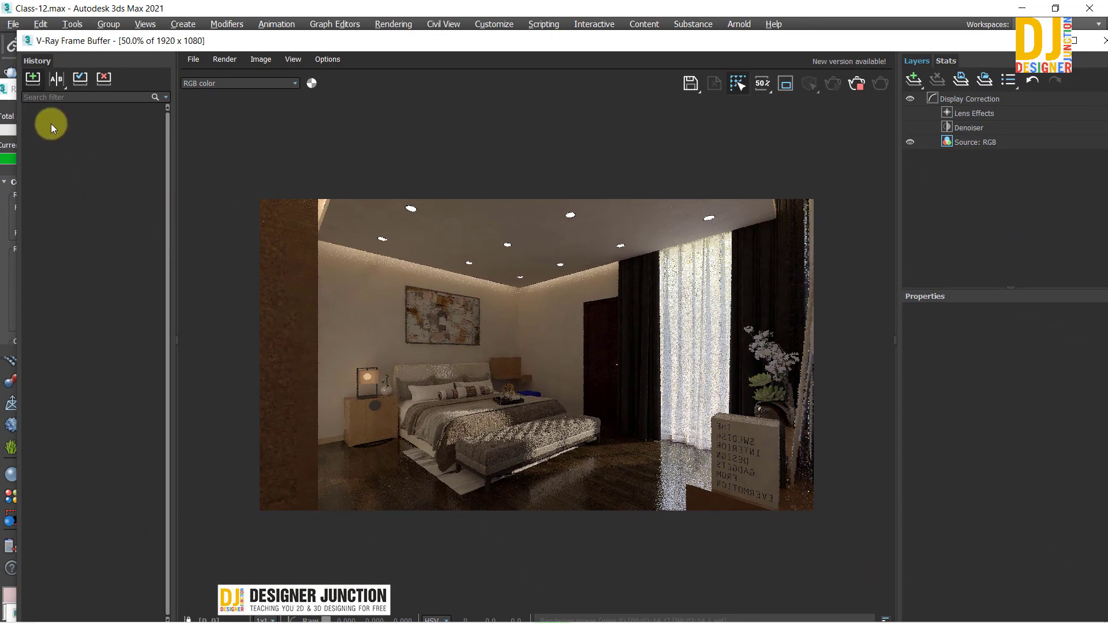
pyautogui.moveTo(30, 41)
pyautogui.mouseDown()
pyautogui.moveTo(65, 79)
pyautogui.moveTo(0, 81)
pyautogui.mouseUp()
# In the Top view, move the decor group beside the curtains into its new position
pyautogui.click(561, 7)
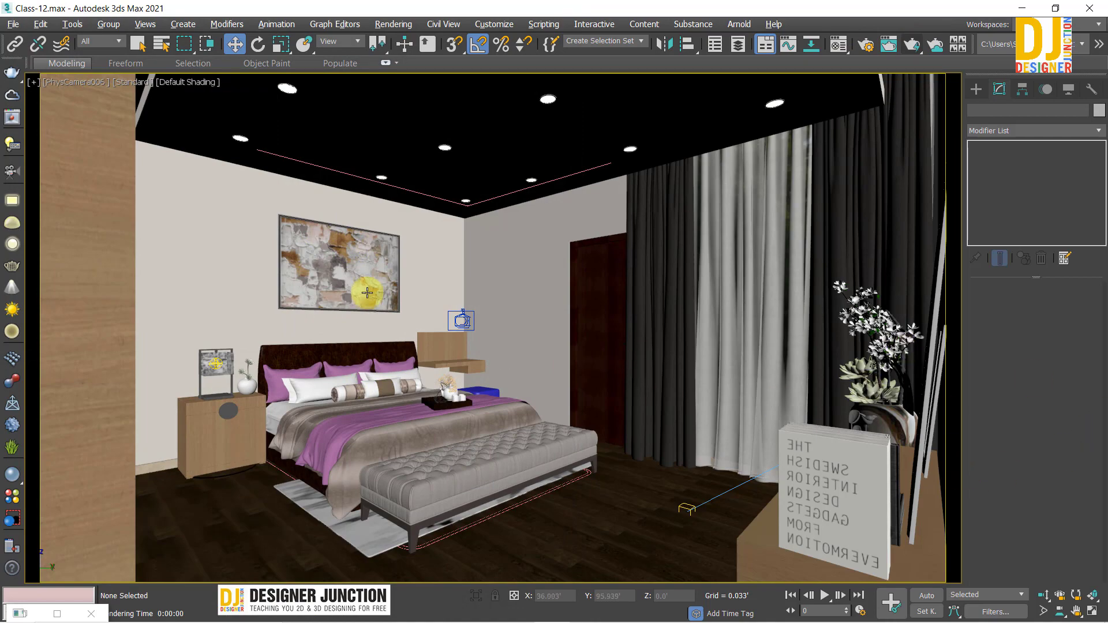
pyautogui.hotkey('alt', 'w')
pyautogui.hotkey('alt', 'w')
pyautogui.click(593, 339)
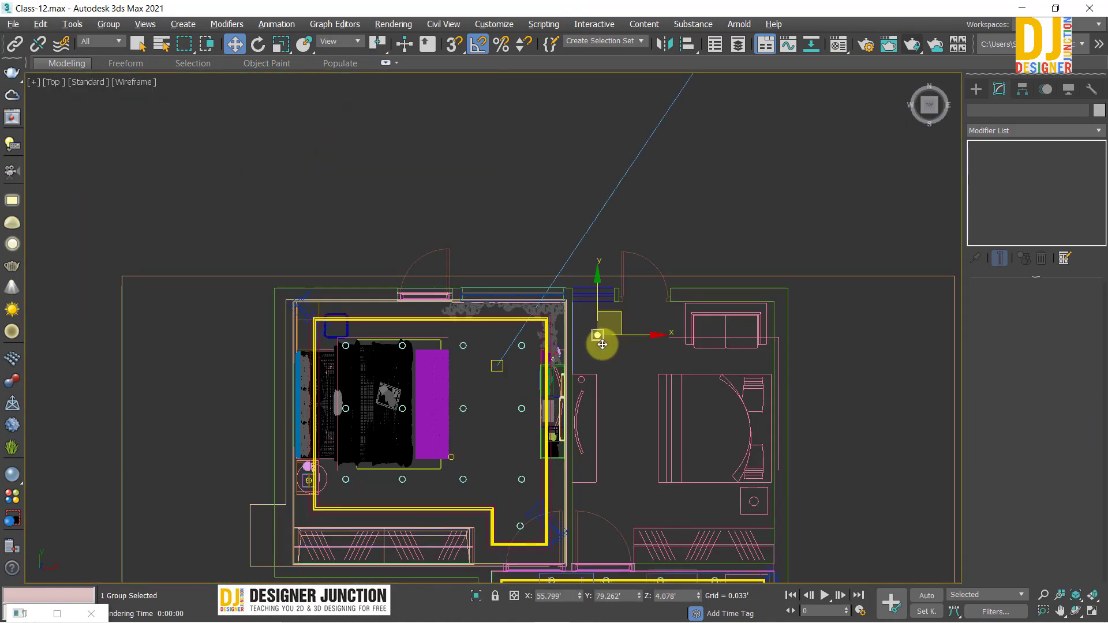
pyautogui.scroll(4, 619, 320)
pyautogui.moveTo(634, 279)
pyautogui.mouseDown()
pyautogui.moveTo(545, 428)
pyautogui.moveTo(453, 401)
pyautogui.moveTo(485, 391)
pyautogui.mouseUp()
pyautogui.scroll(5, 524, 421)
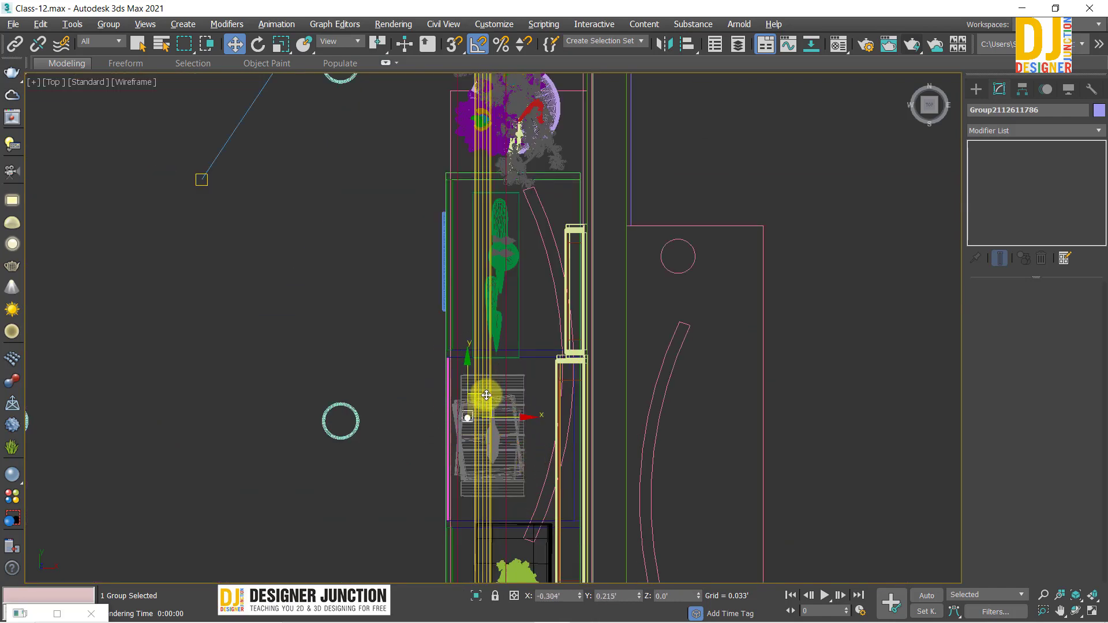
pyautogui.scroll(-3, 487, 393)
pyautogui.moveTo(490, 396); pyautogui.dragTo(813, 324, button='middle')
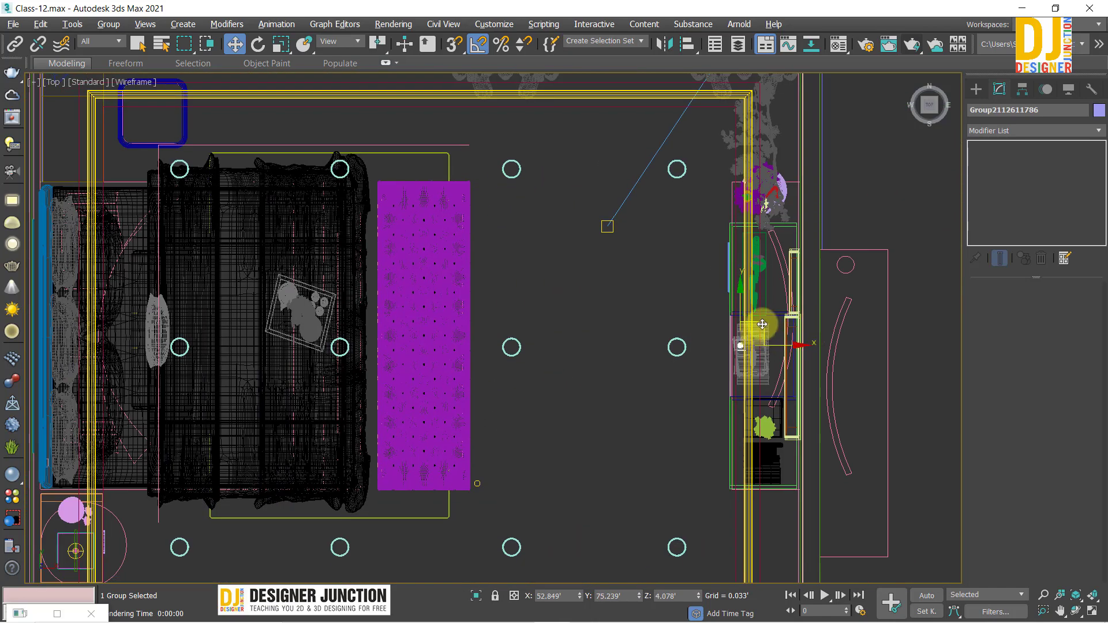
pyautogui.moveTo(762, 324)
pyautogui.mouseDown()
pyautogui.moveTo(764, 343)
pyautogui.moveTo(747, 255)
pyautogui.moveTo(771, 337)
pyautogui.mouseUp()
pyautogui.moveTo(771, 337); pyautogui.dragTo(682, 481, button='middle')
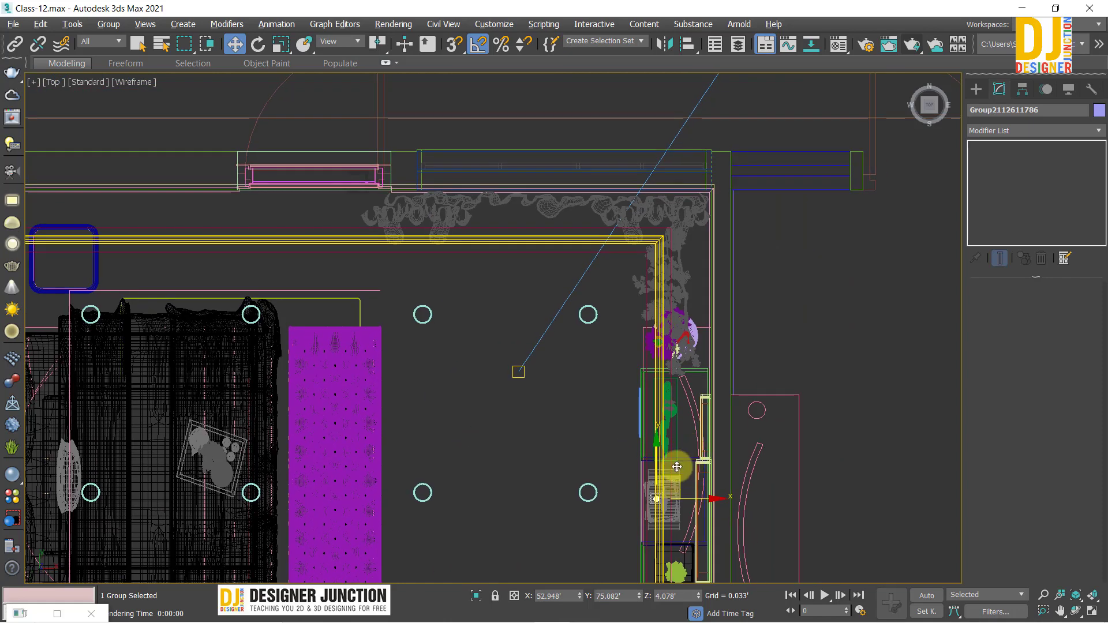
# Shift-drag a copy of the other decor group upward toward the room corner
pyautogui.moveTo(683, 482)
pyautogui.mouseDown()
pyautogui.moveTo(686, 313)
pyautogui.moveTo(675, 287)
pyautogui.mouseUp()
pyautogui.click(549, 378)
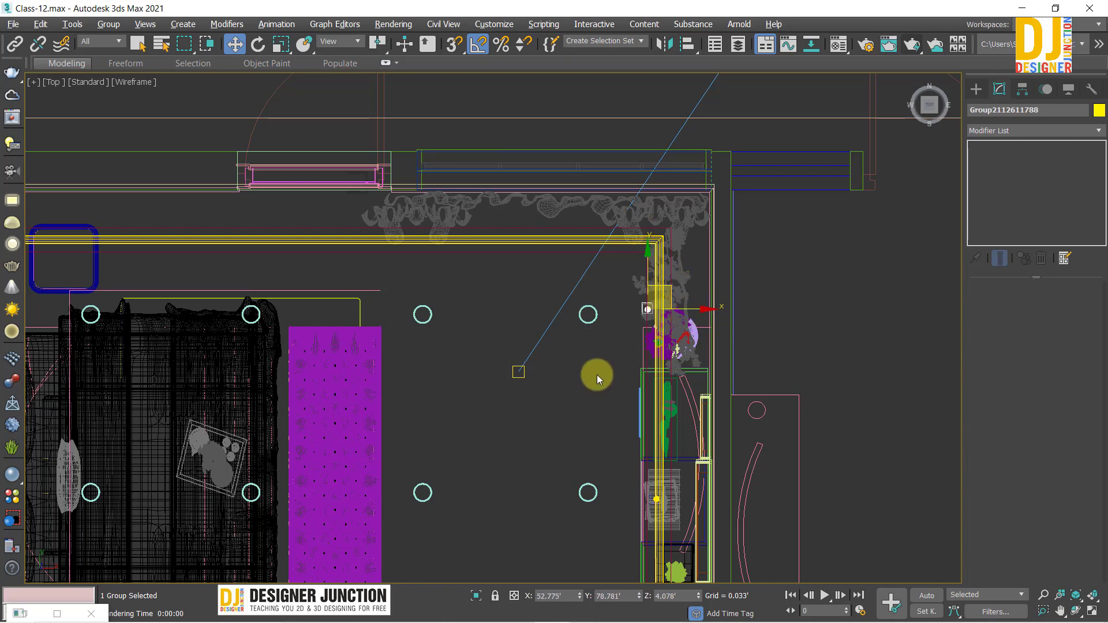
pyautogui.moveTo(596, 376); pyautogui.dragTo(601, 426, button='middle')
pyautogui.click(700, 280)
# Maximize the camera view and open the Material Editor
pyautogui.hotkey('alt', 'w')
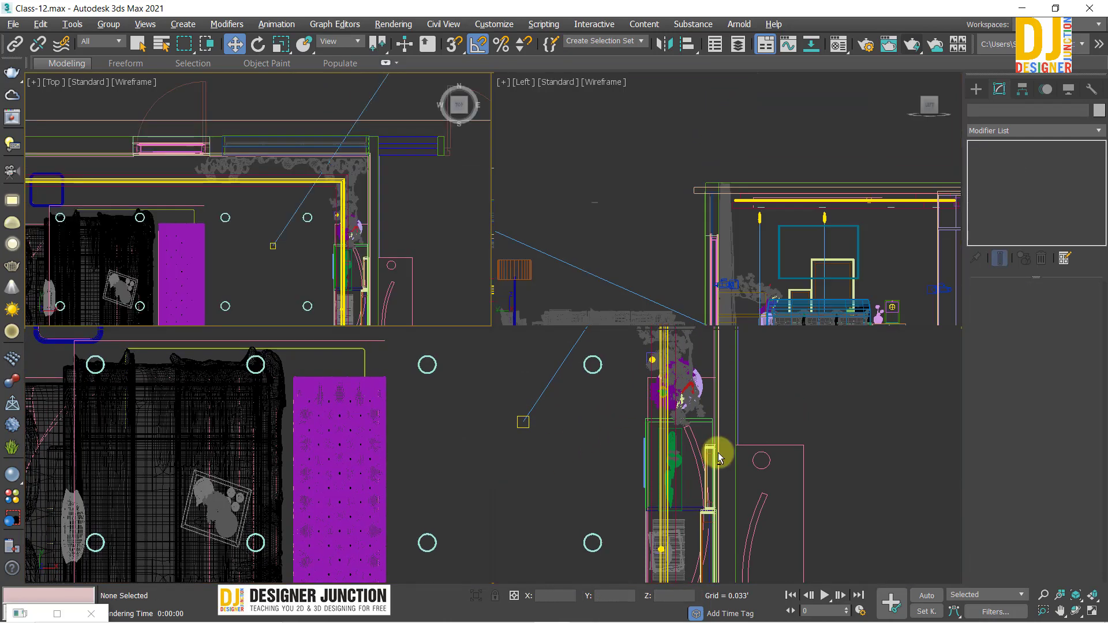
pyautogui.click(721, 453)
pyautogui.hotkey('alt', 'w')
pyautogui.click(836, 46)
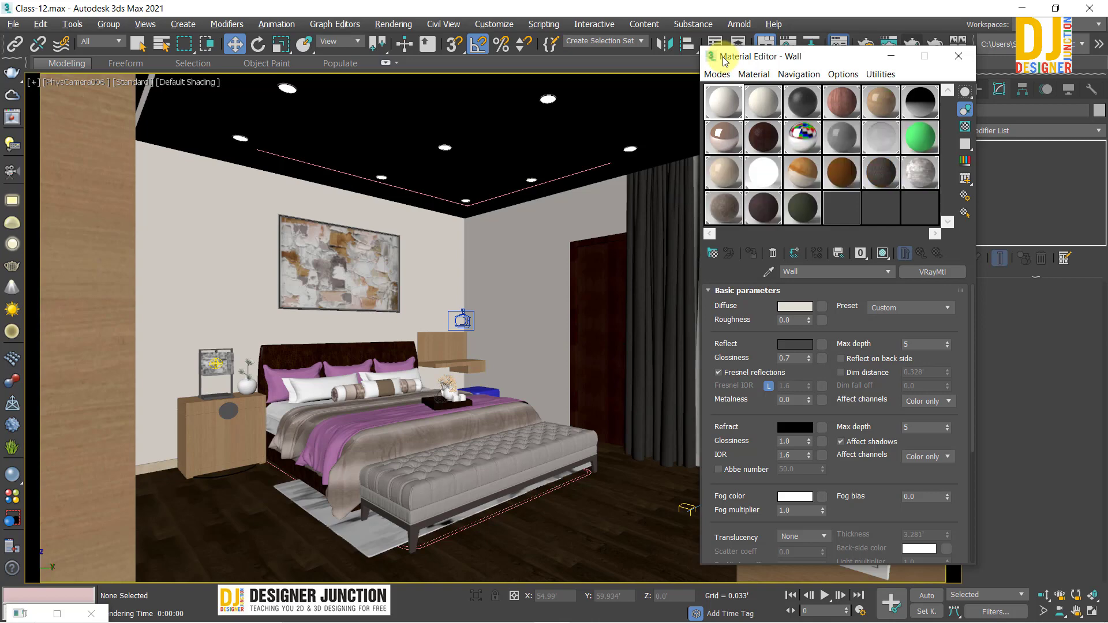
# Pick the curtain material into an empty sample slot and turn off Fog system units scaling
pyautogui.moveTo(724, 61)
pyautogui.mouseDown()
pyautogui.moveTo(87, 73)
pyautogui.moveTo(134, 51)
pyautogui.mouseUp()
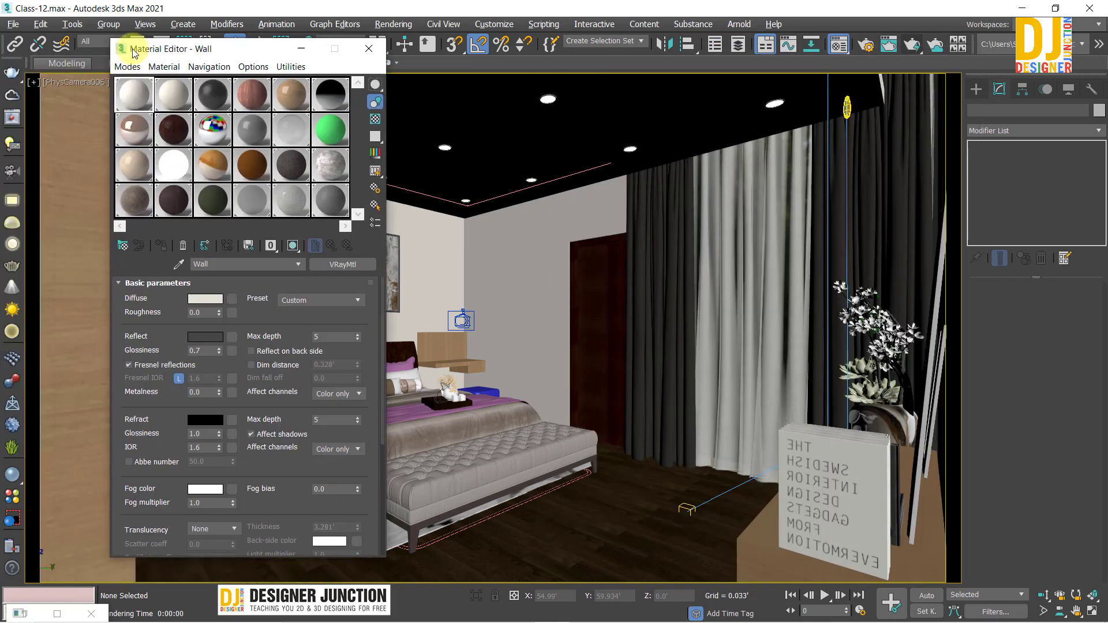
pyautogui.click(291, 208)
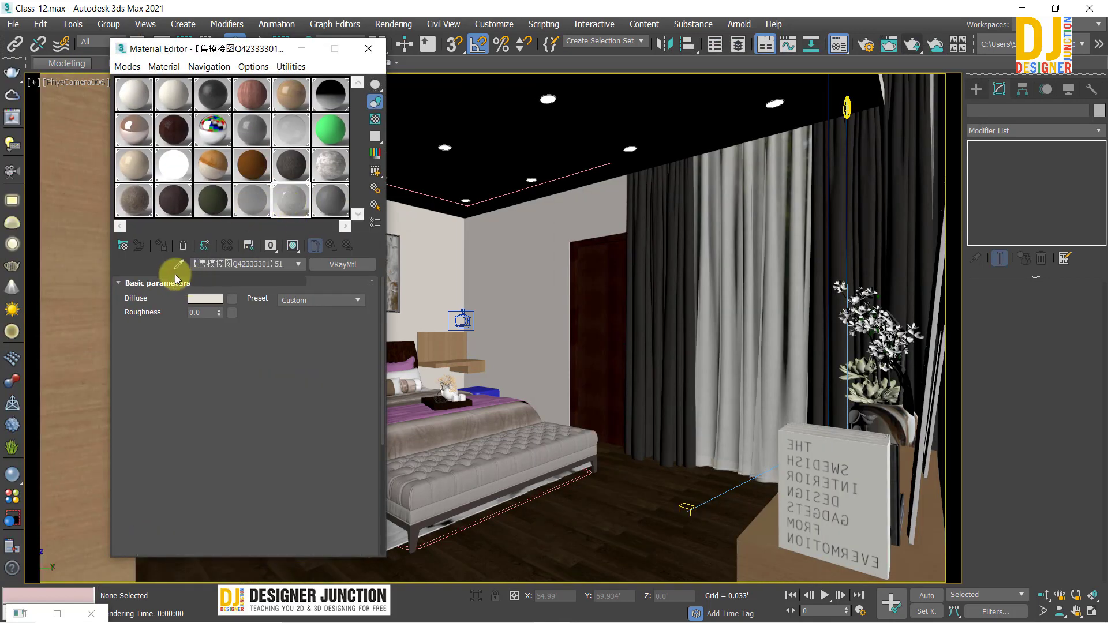
pyautogui.click(177, 267)
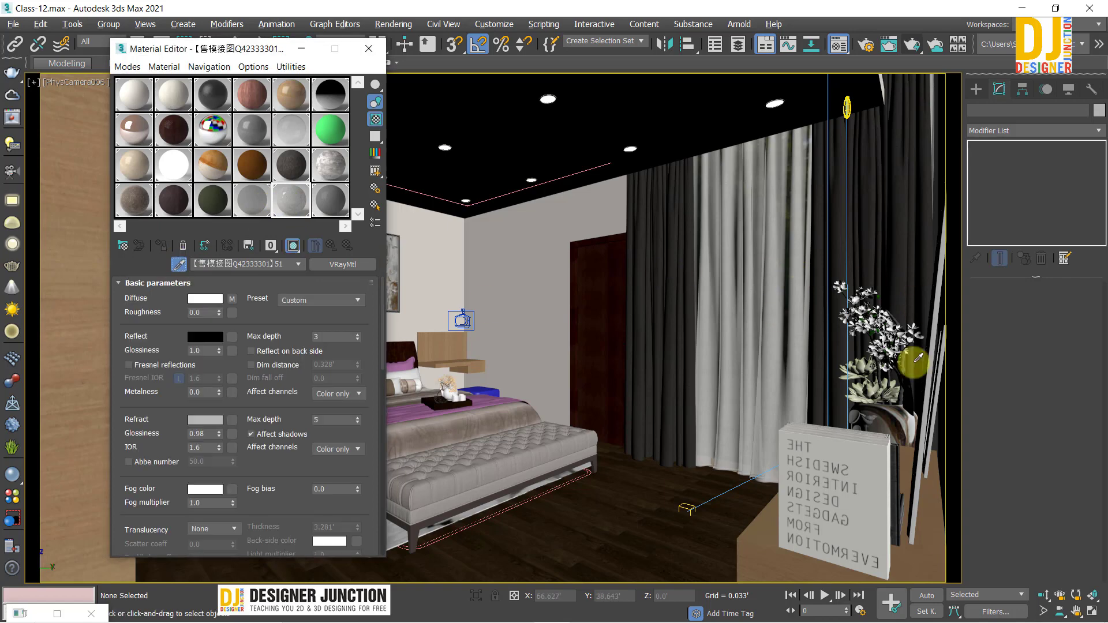
pyautogui.click(671, 282)
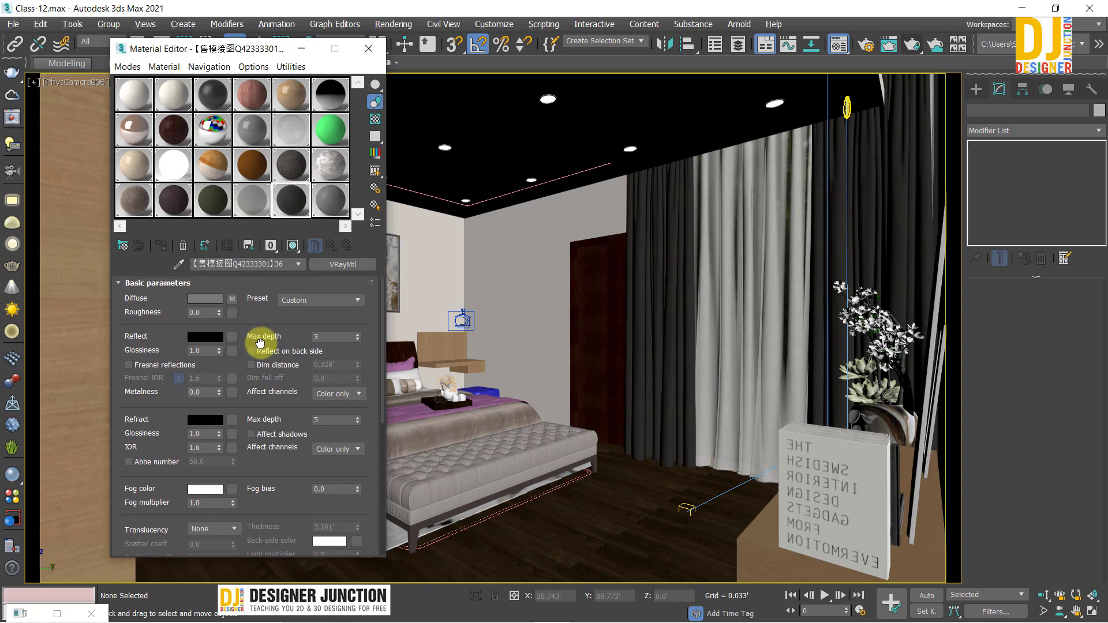
pyautogui.moveTo(254, 334); pyautogui.dragTo(256, 39)
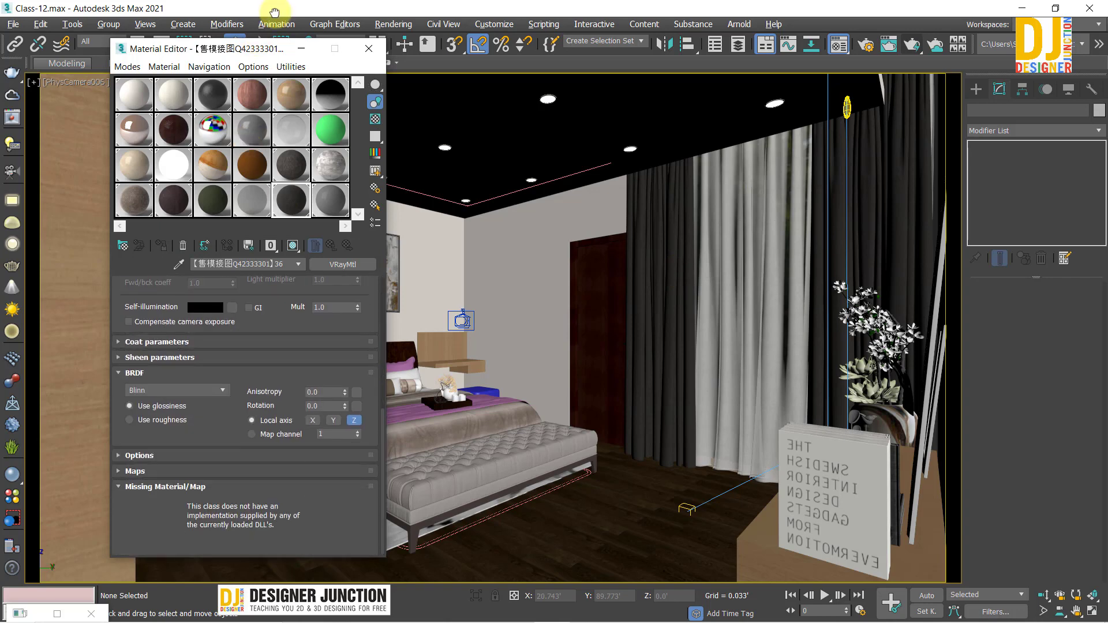
pyautogui.click(156, 456)
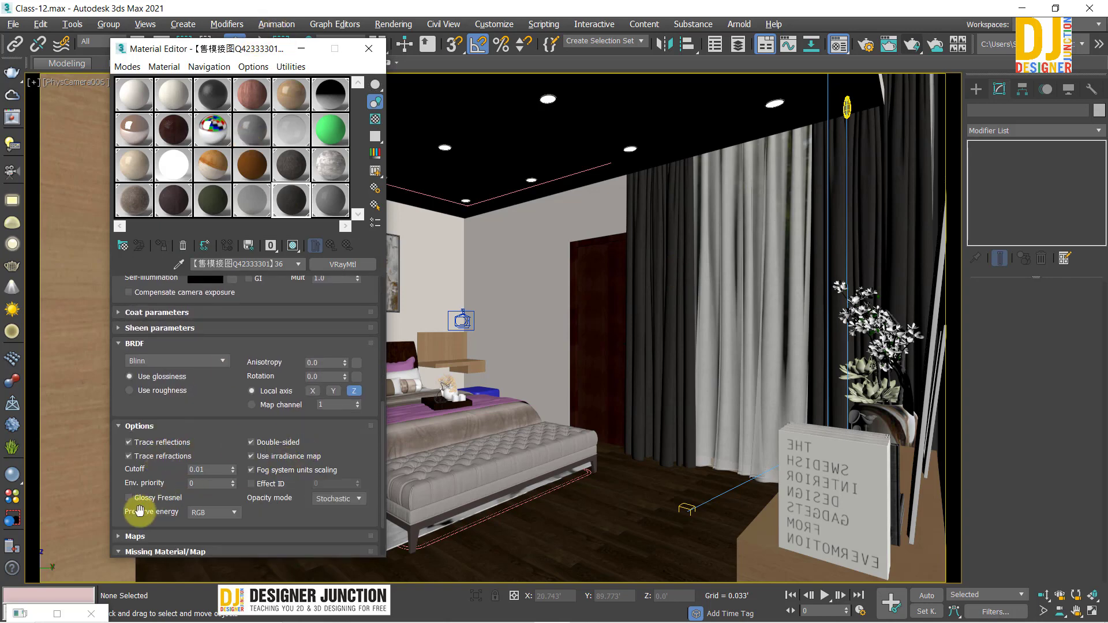
pyautogui.click(253, 471)
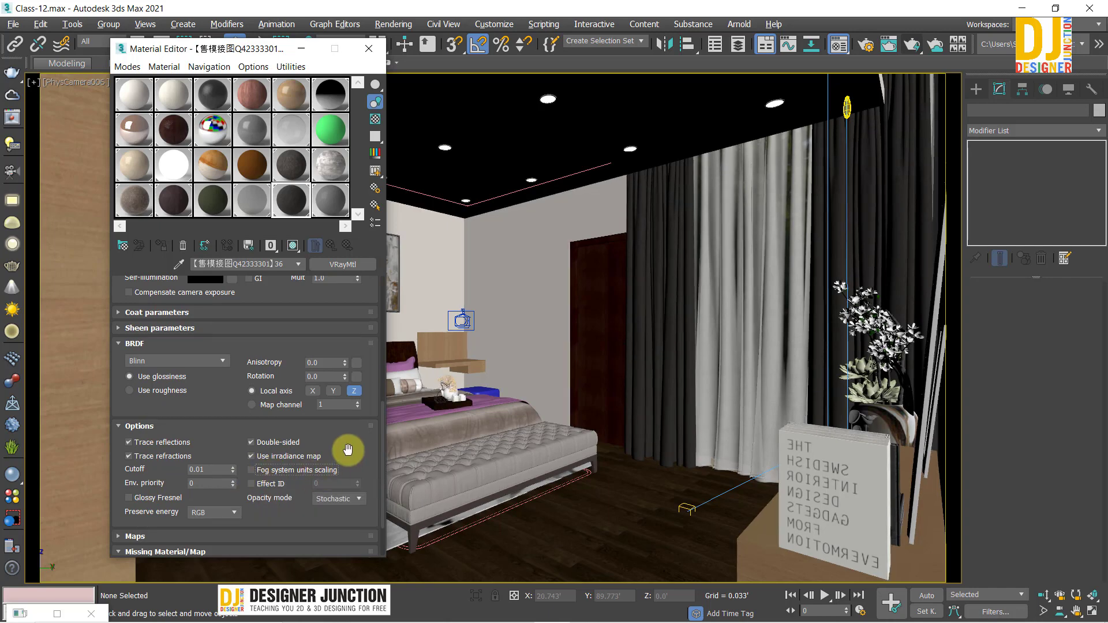
# Preview the diffuse bitmap image, then go back up to the Wall material's parameters
pyautogui.scroll(3, 272, 391)
pyautogui.scroll(5, 218, 359)
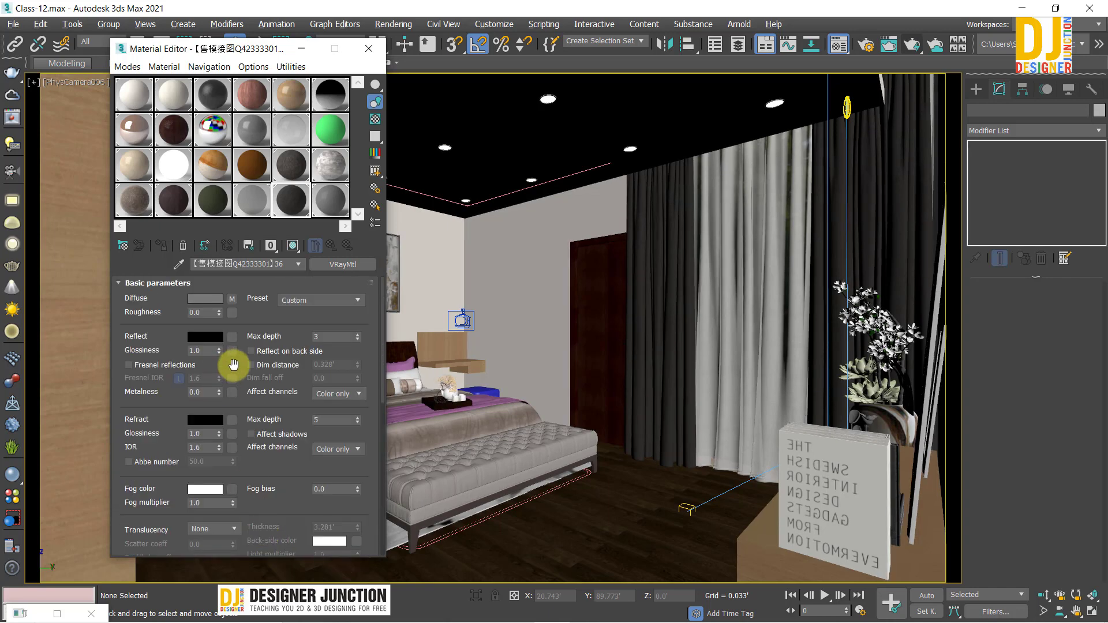
pyautogui.click(232, 299)
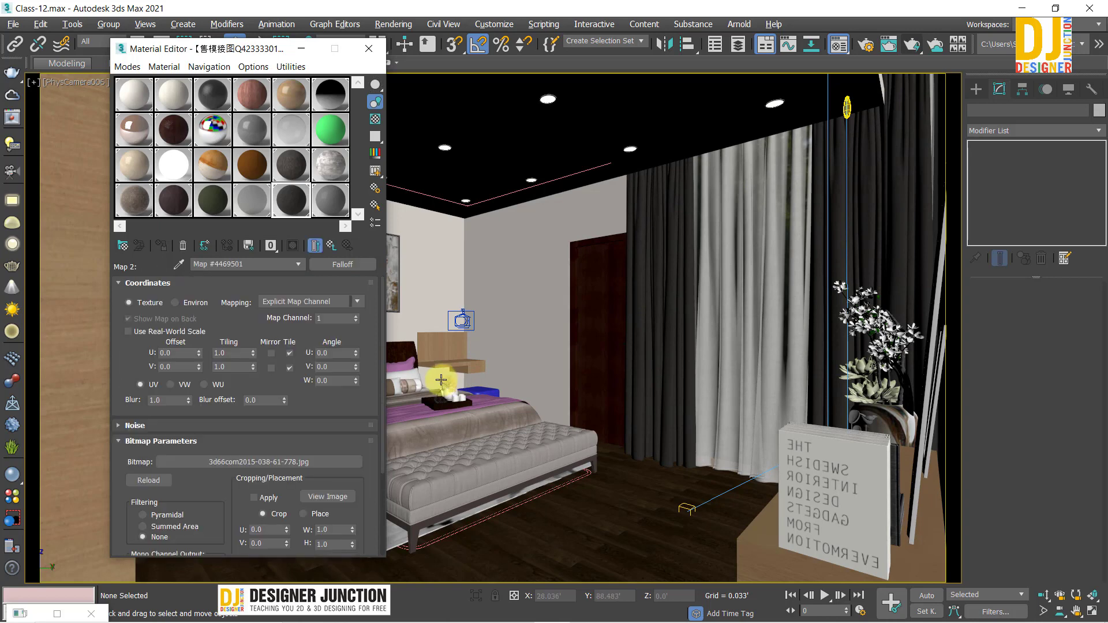
pyautogui.click(326, 497)
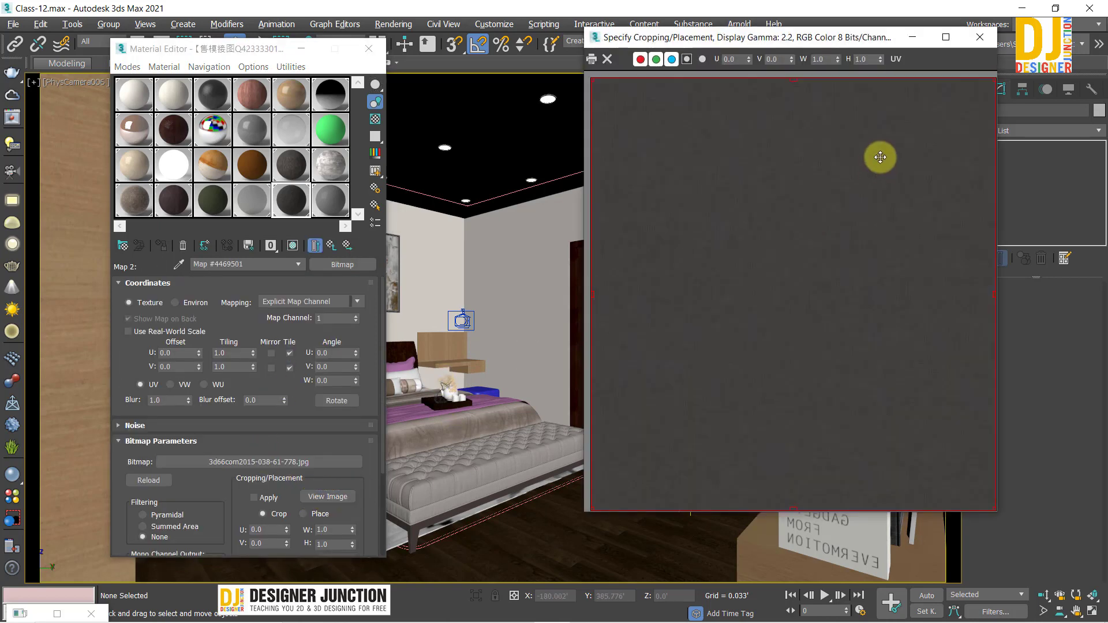
pyautogui.click(979, 37)
pyautogui.click(331, 246)
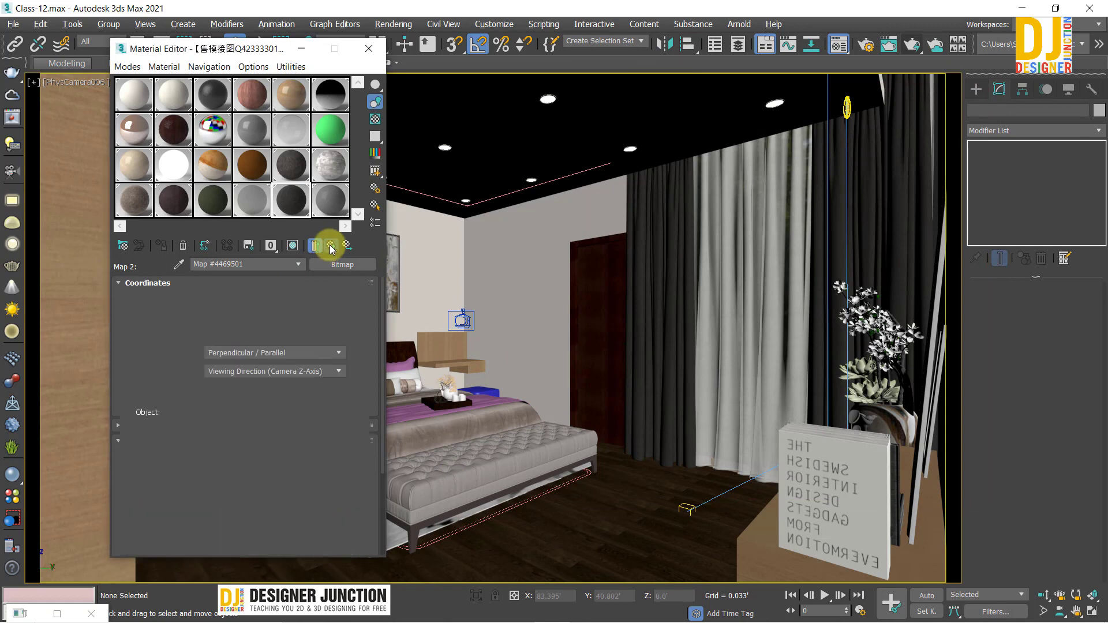
pyautogui.click(331, 246)
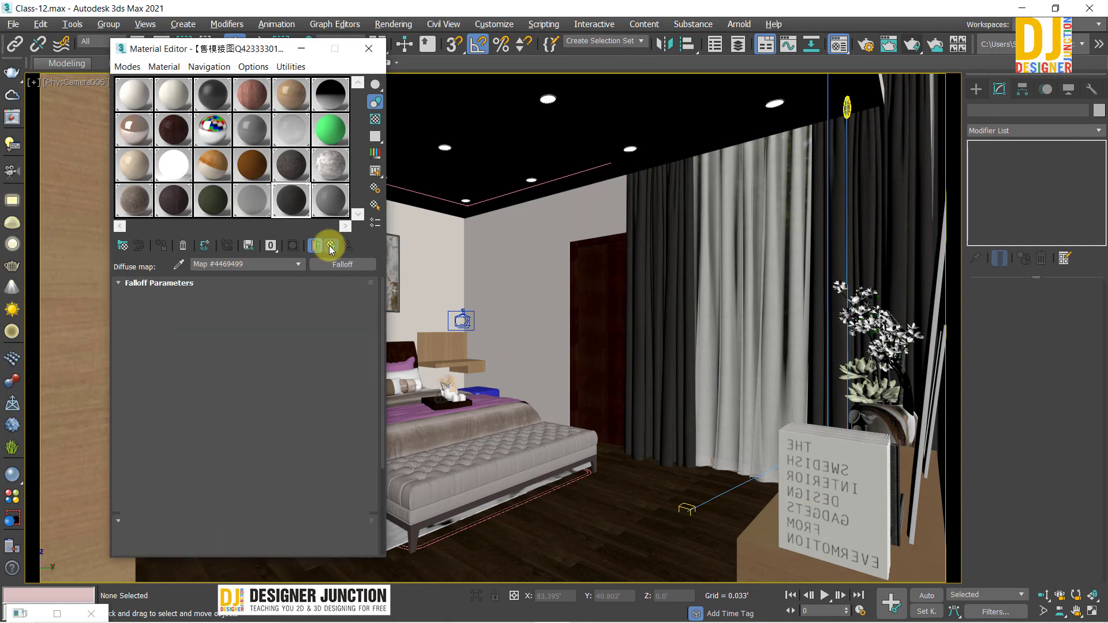
pyautogui.click(369, 50)
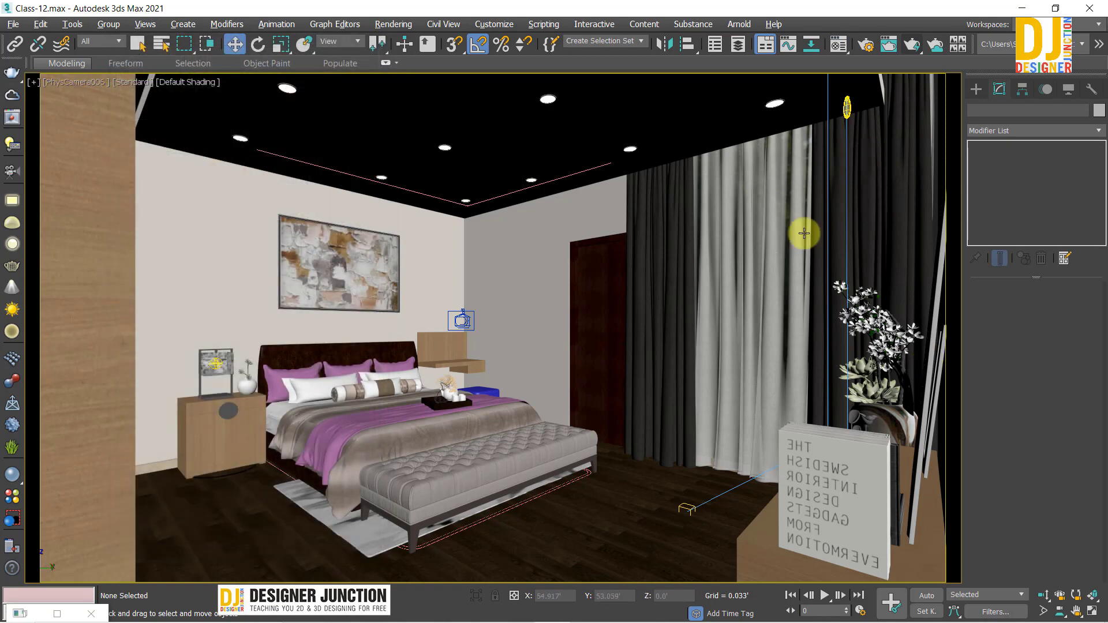
# In Top view, select the small light group by the right wall and Shift-drag a copy leftward
pyautogui.hotkey('alt', 'w')
pyautogui.hotkey('alt', 'w')
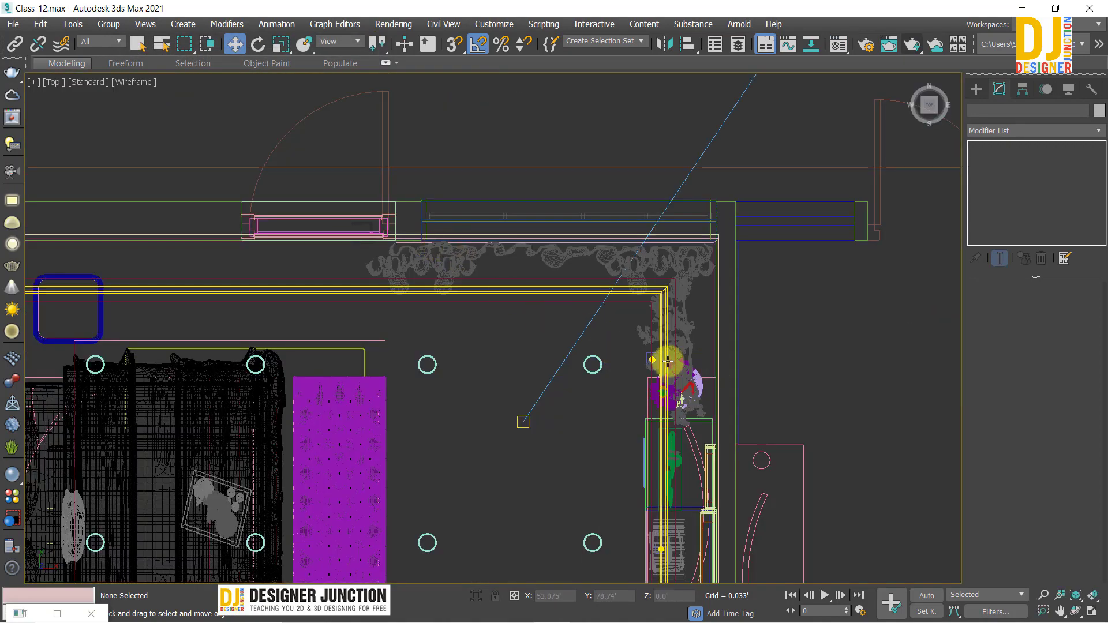
pyautogui.moveTo(647, 355); pyautogui.dragTo(820, 263, button='middle')
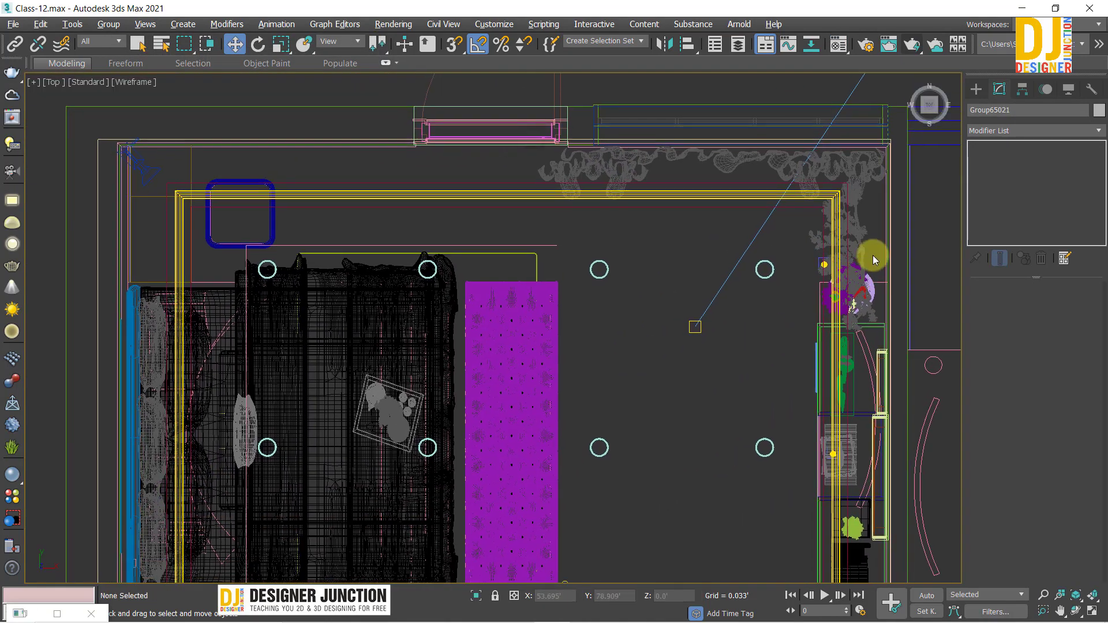
pyautogui.click(818, 259)
pyautogui.scroll(5, 831, 265)
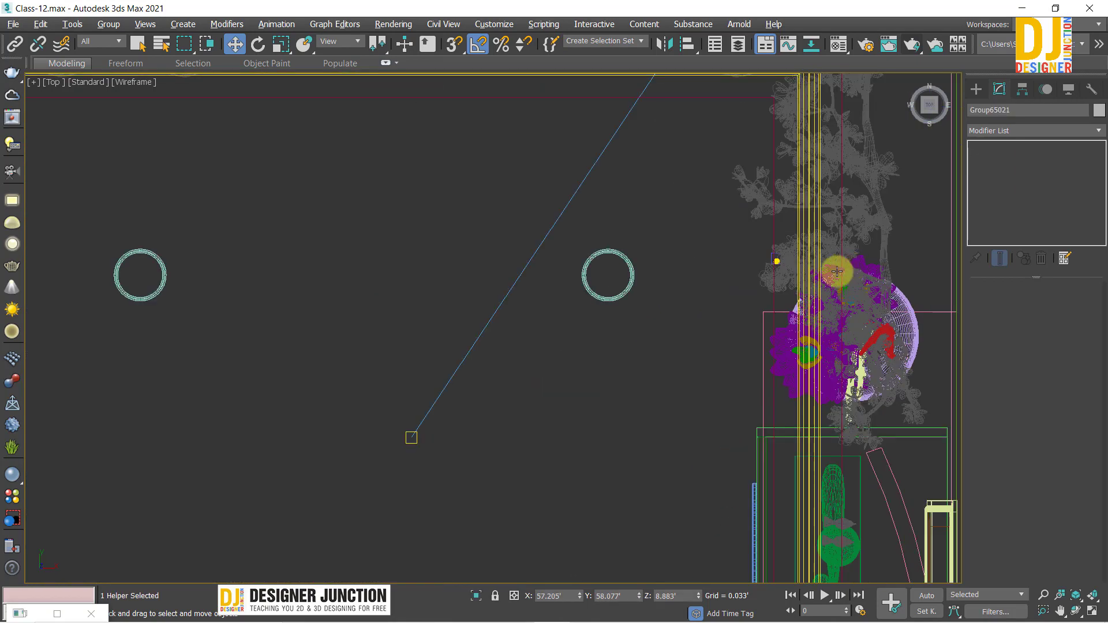
pyautogui.scroll(5, 780, 262)
pyautogui.click(753, 239)
pyautogui.scroll(-5, 809, 300)
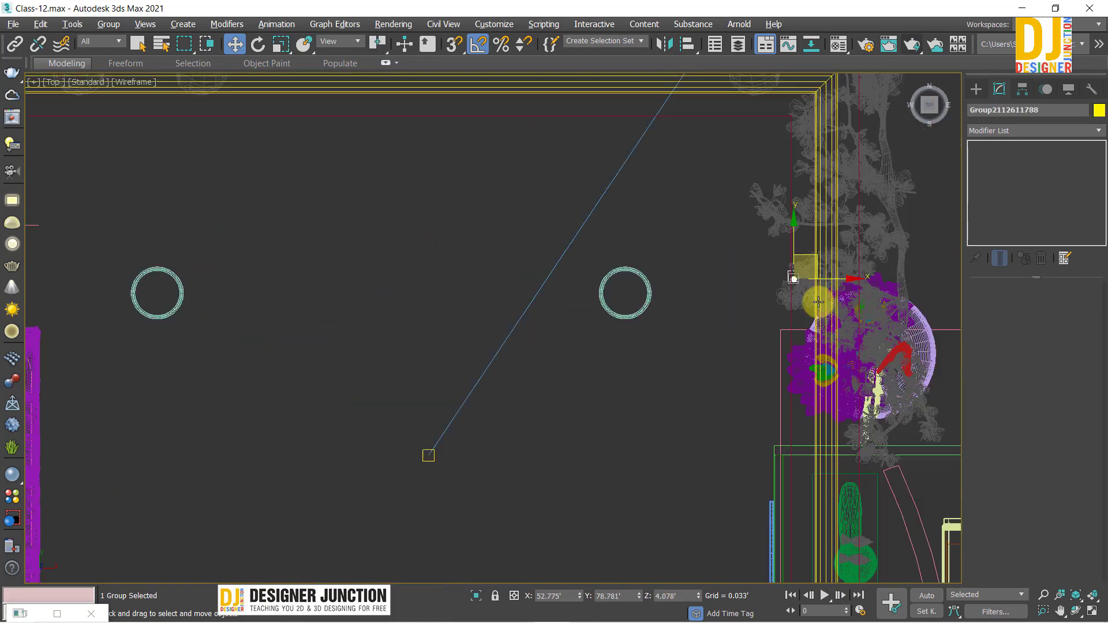
pyautogui.scroll(-4, 824, 284)
pyautogui.scroll(-2, 839, 267)
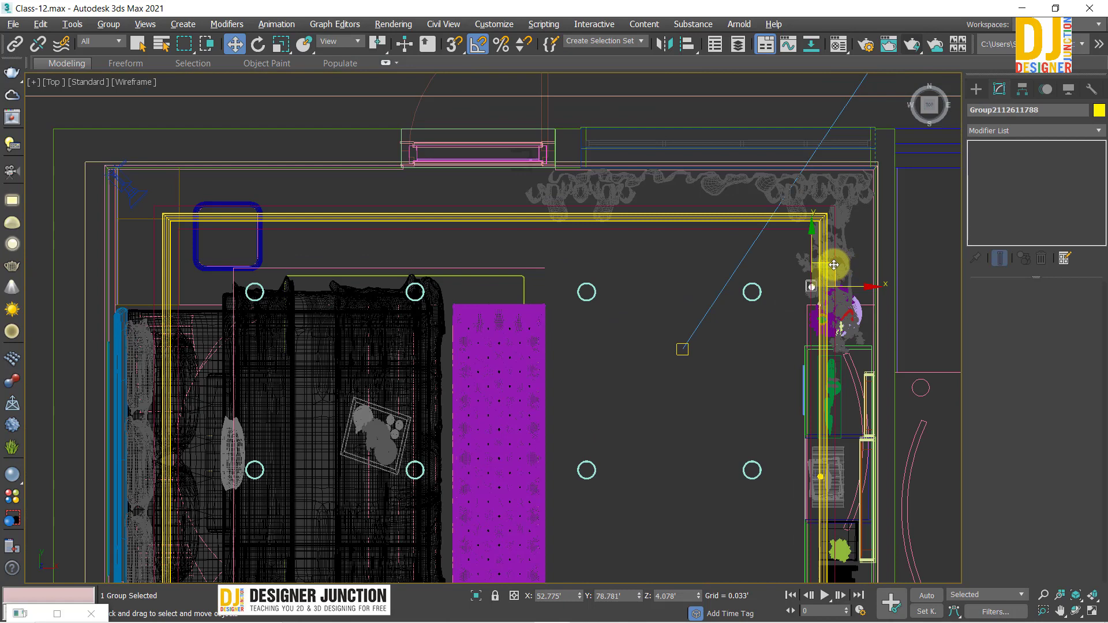
pyautogui.moveTo(833, 265)
pyautogui.keyDown('shift'); pyautogui.mouseDown()
pyautogui.moveTo(558, 232)
pyautogui.moveTo(544, 223)
pyautogui.moveTo(559, 111)
pyautogui.moveTo(574, 217)
pyautogui.moveTo(564, 235)
pyautogui.moveTo(557, 231)
pyautogui.moveTo(562, 246)
pyautogui.moveTo(568, 236)
pyautogui.moveTo(525, 240)
pyautogui.moveTo(557, 240)
pyautogui.mouseUp(); pyautogui.keyUp('shift')
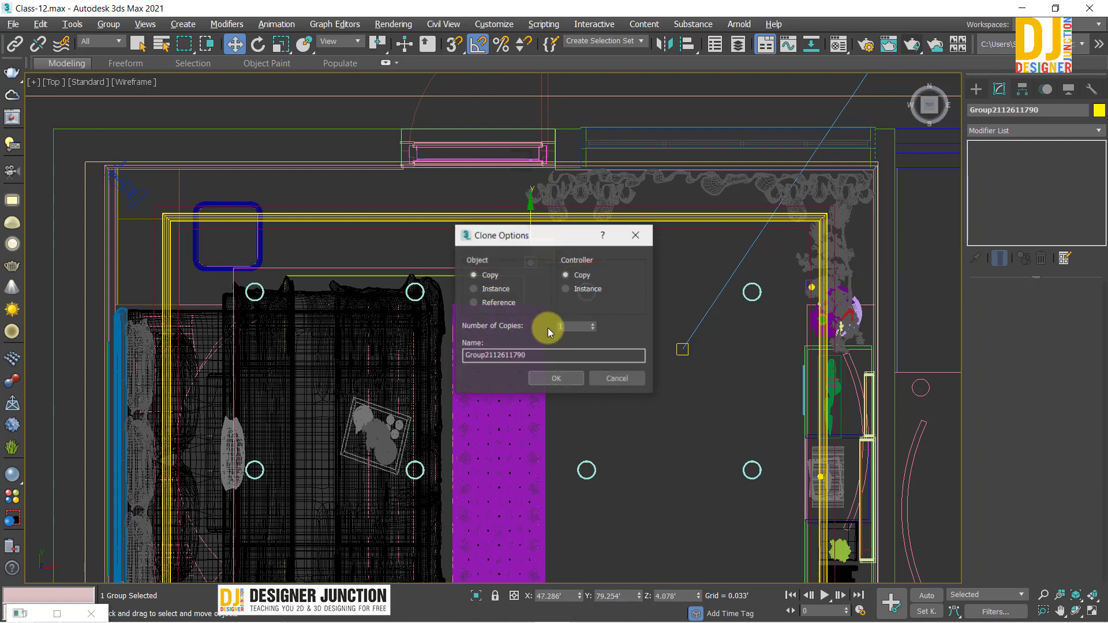
# Confirm the single light copy and place another copy at the blue square corner
pyautogui.click(553, 376)
pyautogui.moveTo(555, 280); pyautogui.dragTo(601, 219, button='middle')
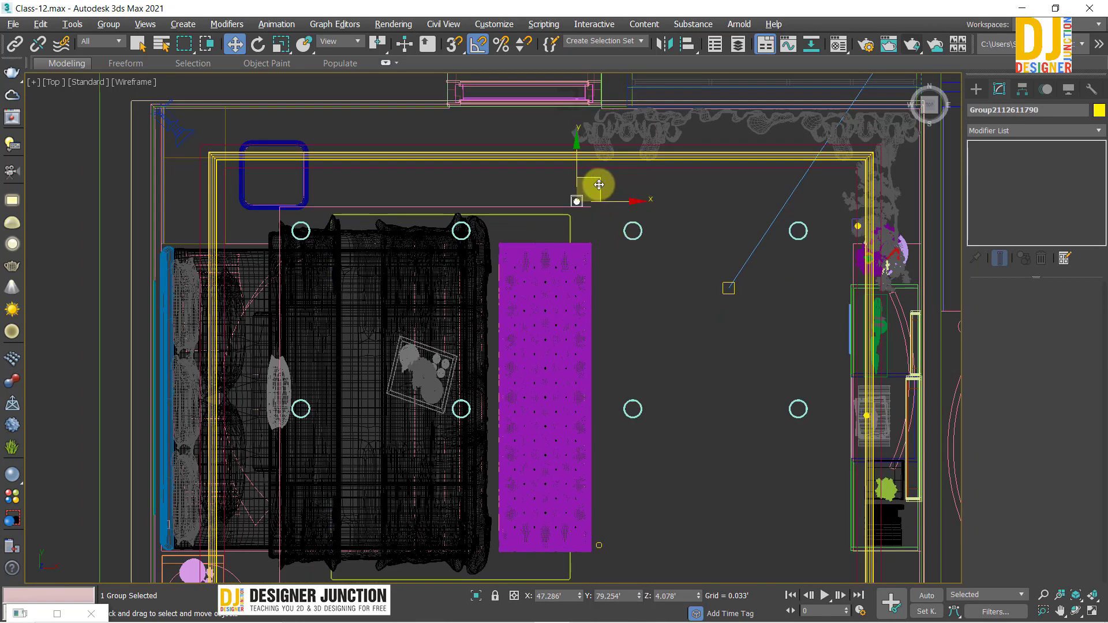
pyautogui.moveTo(599, 180)
pyautogui.keyDown('shift'); pyautogui.mouseDown()
pyautogui.moveTo(266, 167)
pyautogui.moveTo(287, 181)
pyautogui.moveTo(277, 179)
pyautogui.mouseUp(); pyautogui.keyUp('shift')
pyautogui.click(555, 375)
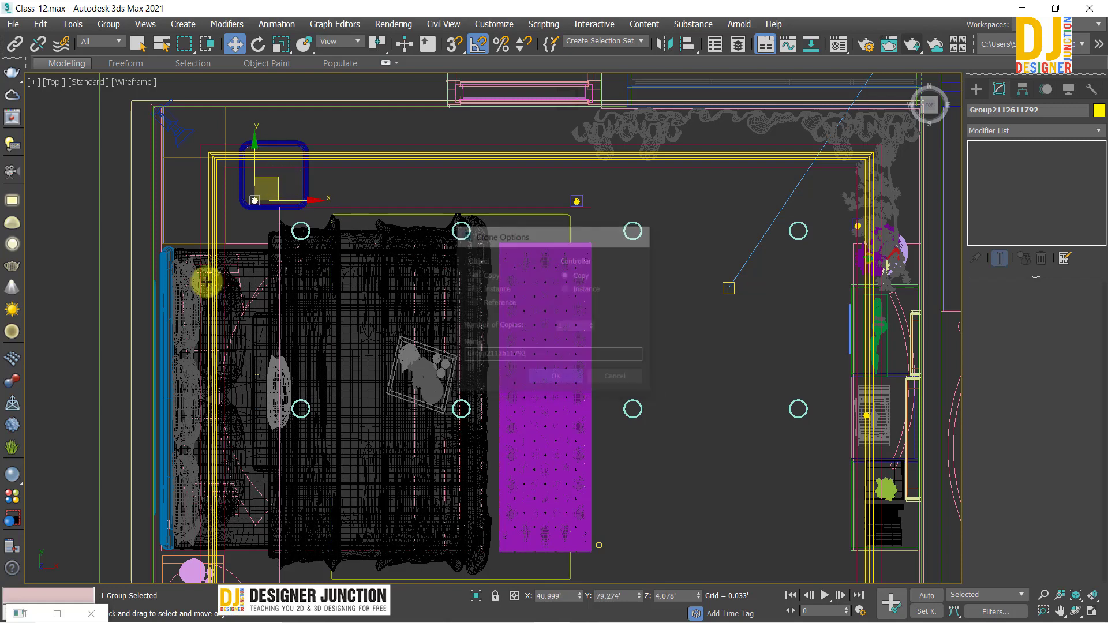
pyautogui.scroll(-1, 245, 230)
pyautogui.scroll(-1, 461, 300)
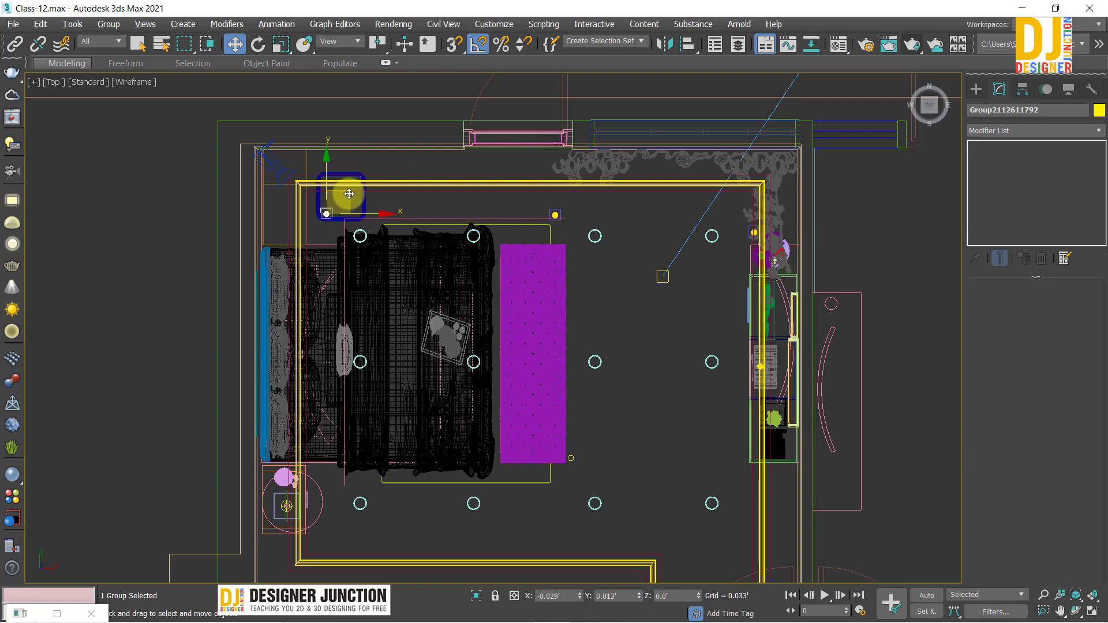
pyautogui.moveTo(353, 260); pyautogui.dragTo(270, 188, button='middle')
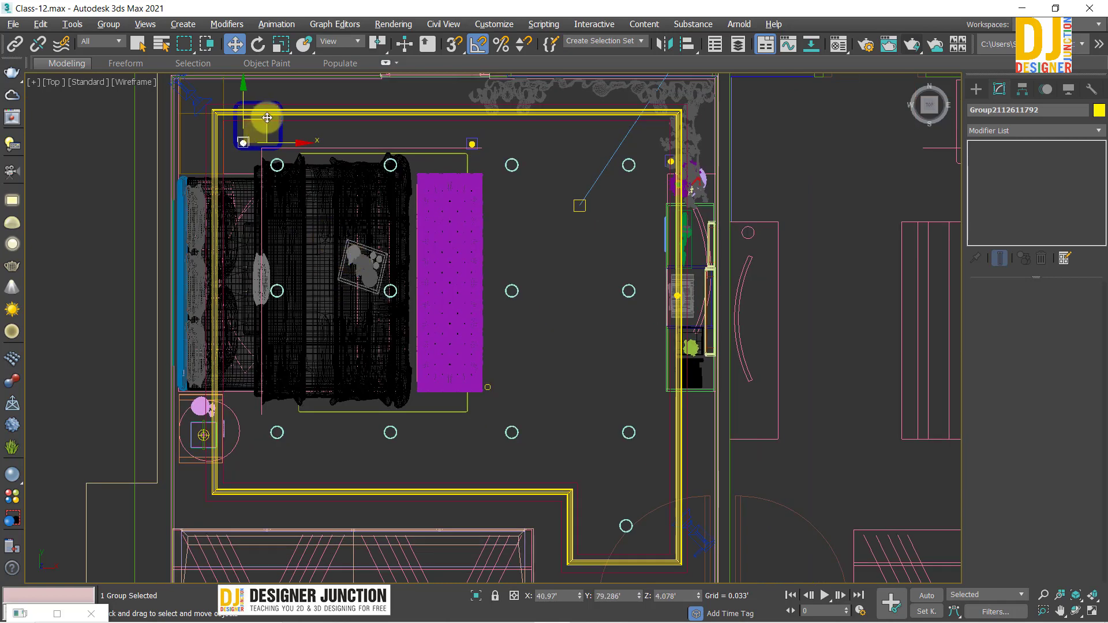
# Copy the downlight group over the bed, cancelling an accidental curtain copy
pyautogui.click(300, 268)
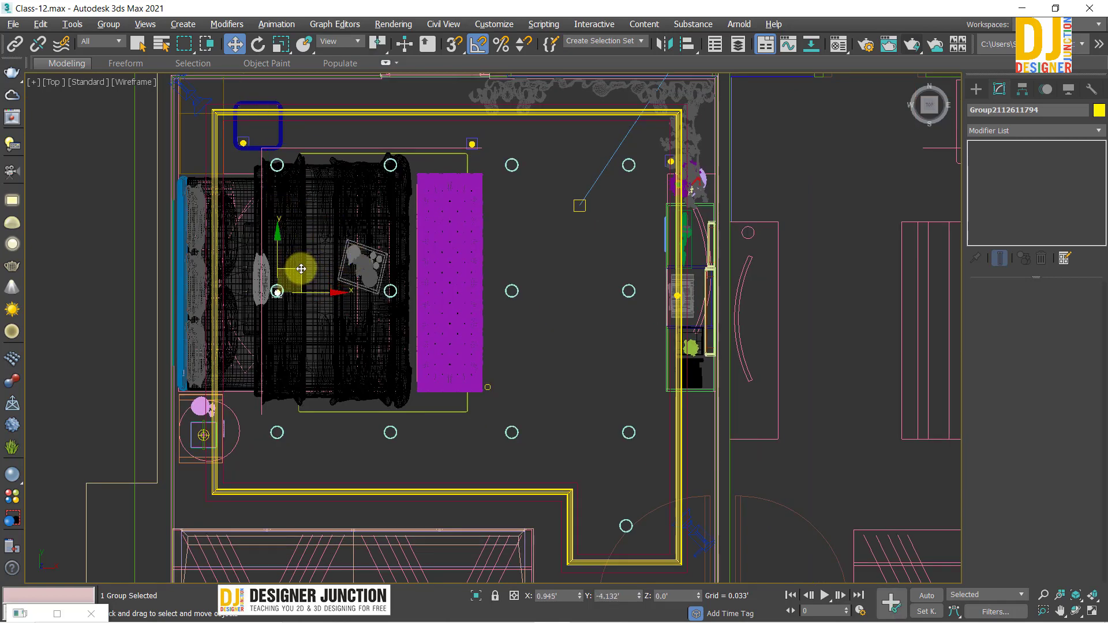
pyautogui.keyDown('shift'); pyautogui.moveTo(301, 268); pyautogui.dragTo(415, 263); pyautogui.keyUp('shift')
pyautogui.click(554, 376)
pyautogui.click(556, 376)
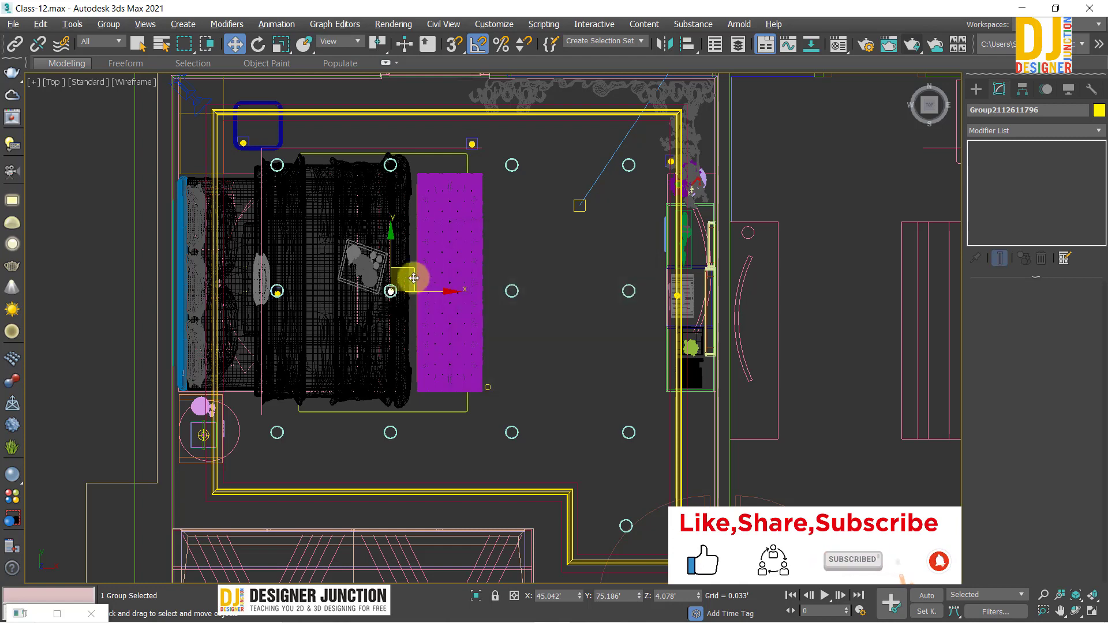
pyautogui.click(428, 231)
pyautogui.keyDown('shift'); pyautogui.moveTo(454, 221); pyautogui.dragTo(474, 198); pyautogui.keyUp('shift')
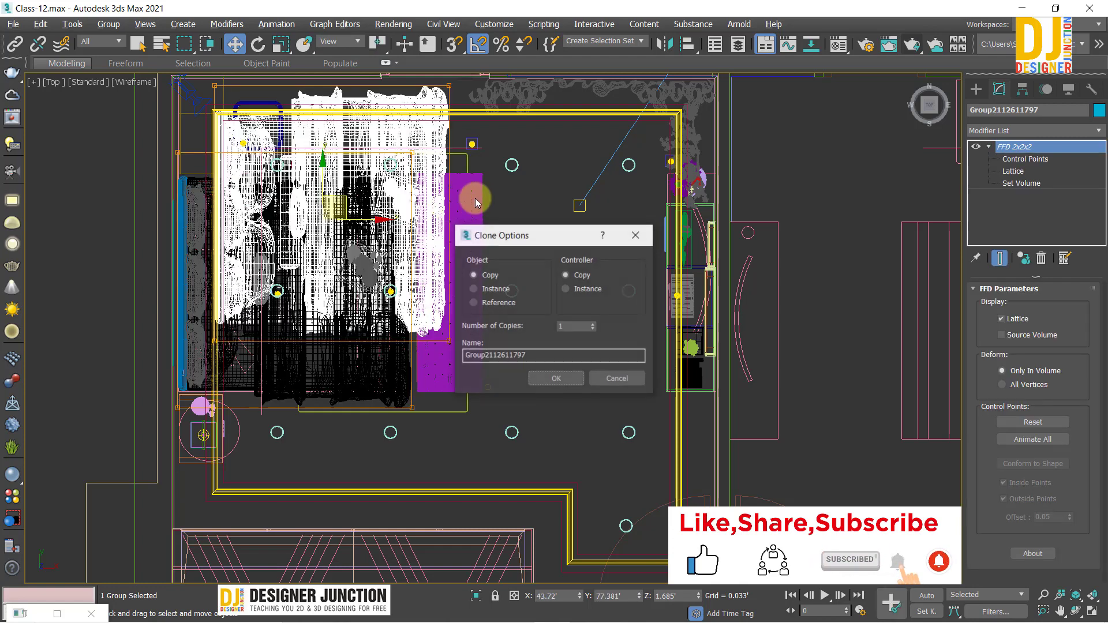
pyautogui.click(630, 233)
# Place a copy of the bed light onto the purple rug and nudge it slightly lower
pyautogui.click(411, 263)
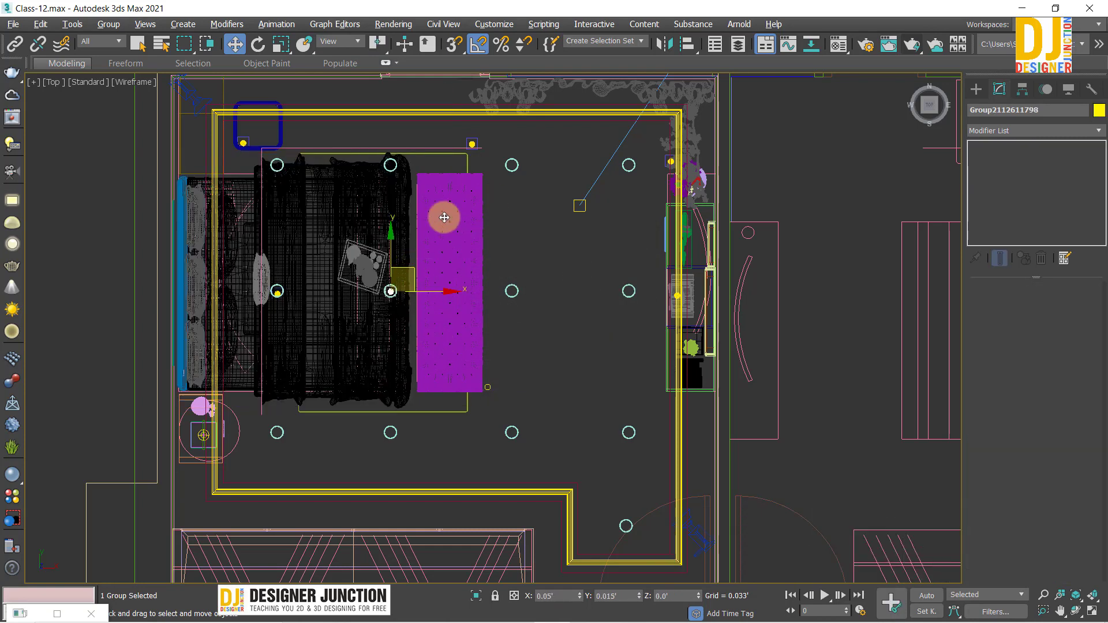
pyautogui.moveTo(444, 217)
pyautogui.keyDown('shift'); pyautogui.mouseDown()
pyautogui.moveTo(454, 176)
pyautogui.moveTo(446, 361)
pyautogui.moveTo(463, 181)
pyautogui.mouseUp(); pyautogui.keyUp('shift')
pyautogui.click(554, 376)
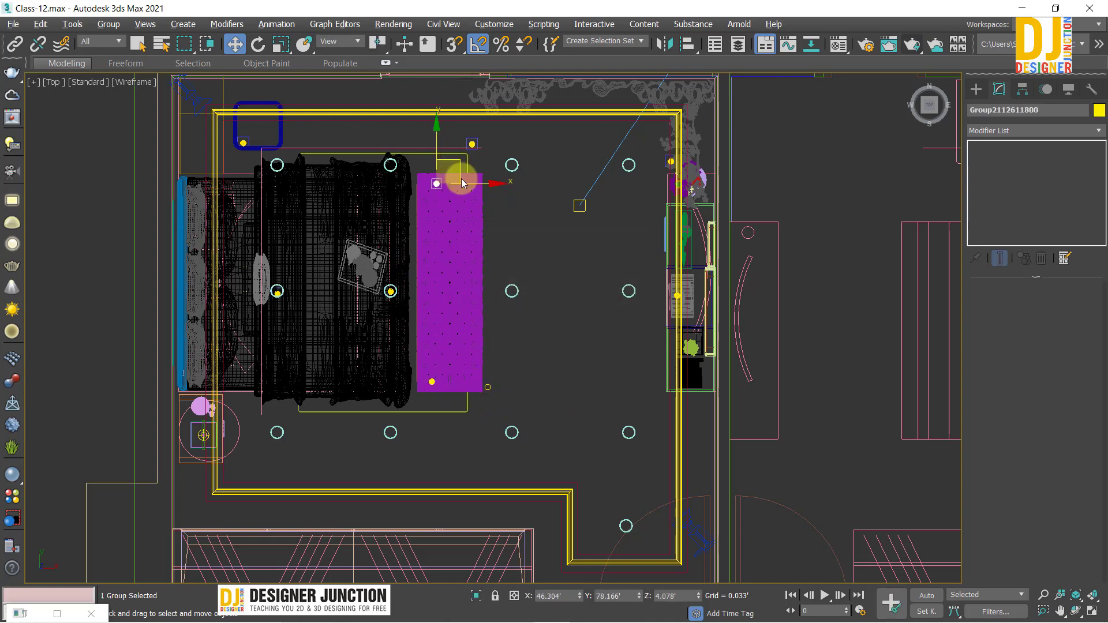
pyautogui.press('Return')
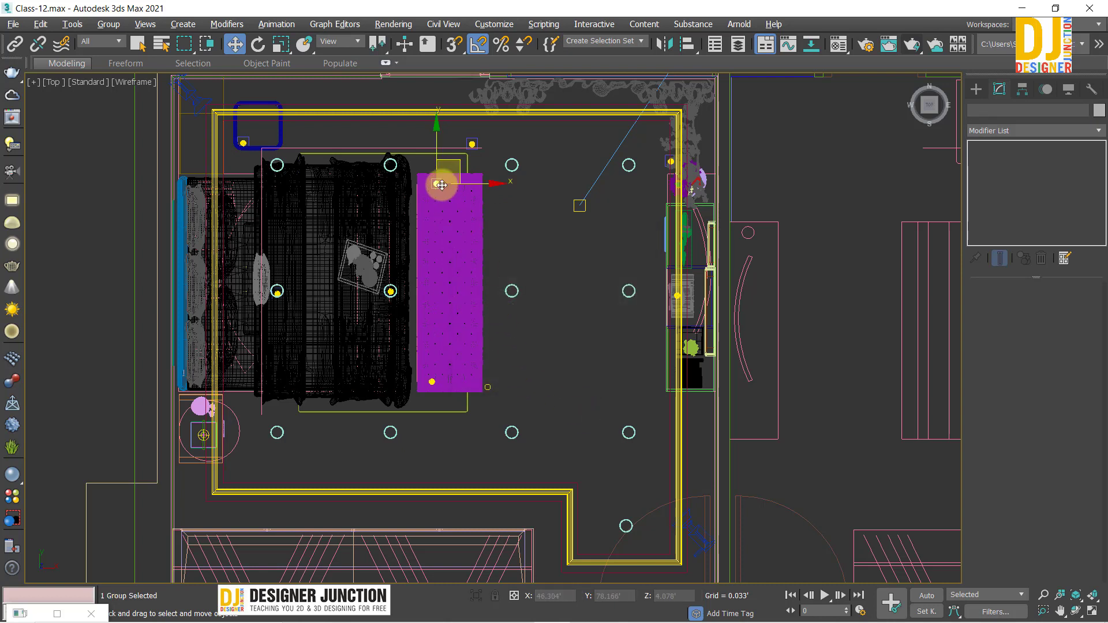
pyautogui.moveTo(462, 159); pyautogui.dragTo(460, 203)
pyautogui.click(552, 312)
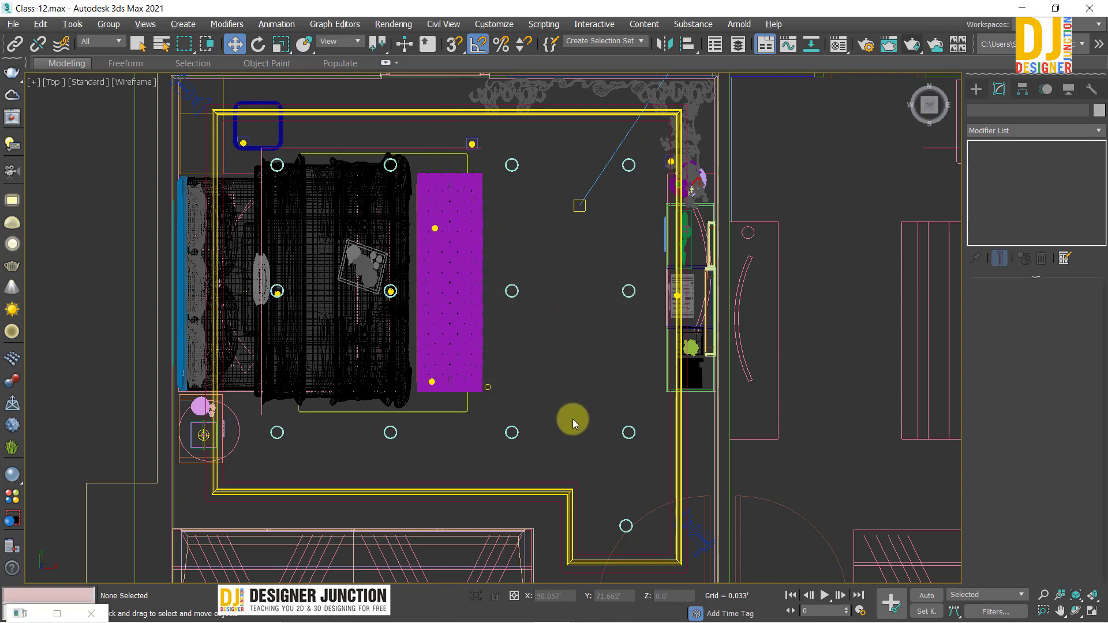
# Cancel an extra copy of the rug light and deselect everything
pyautogui.moveTo(559, 442); pyautogui.dragTo(542, 419, button='middle')
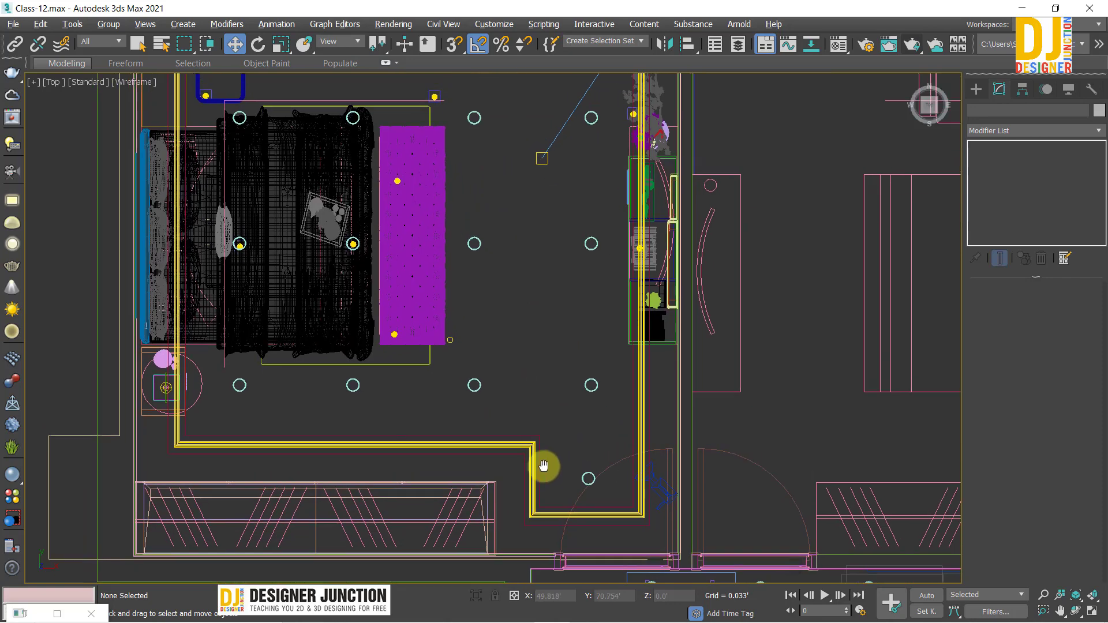
pyautogui.click(435, 210)
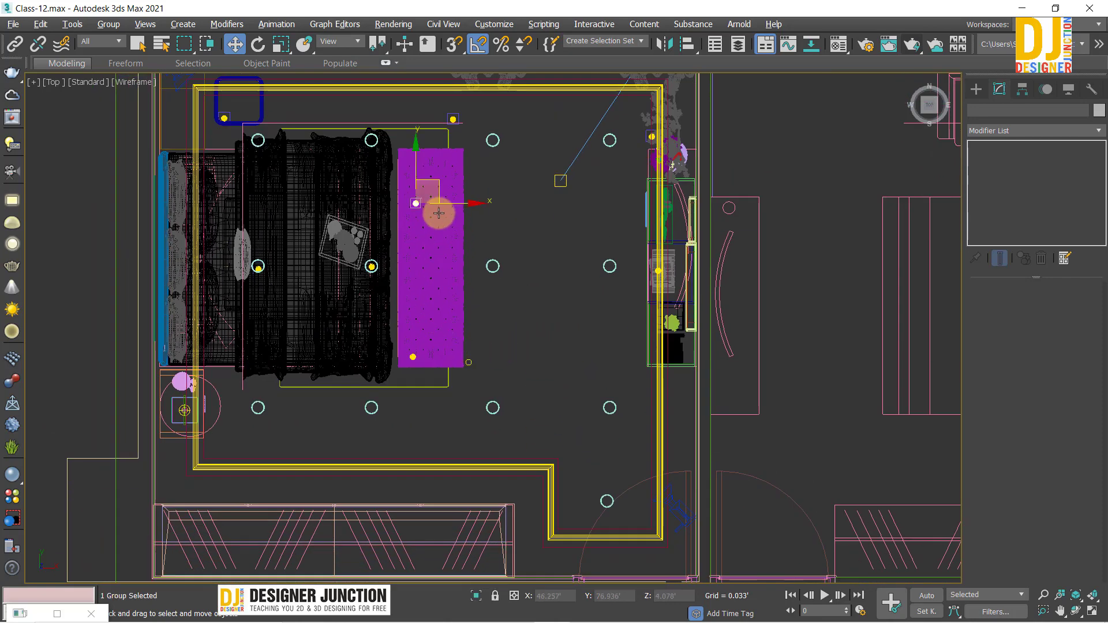
pyautogui.moveTo(435, 179); pyautogui.dragTo(597, 348)
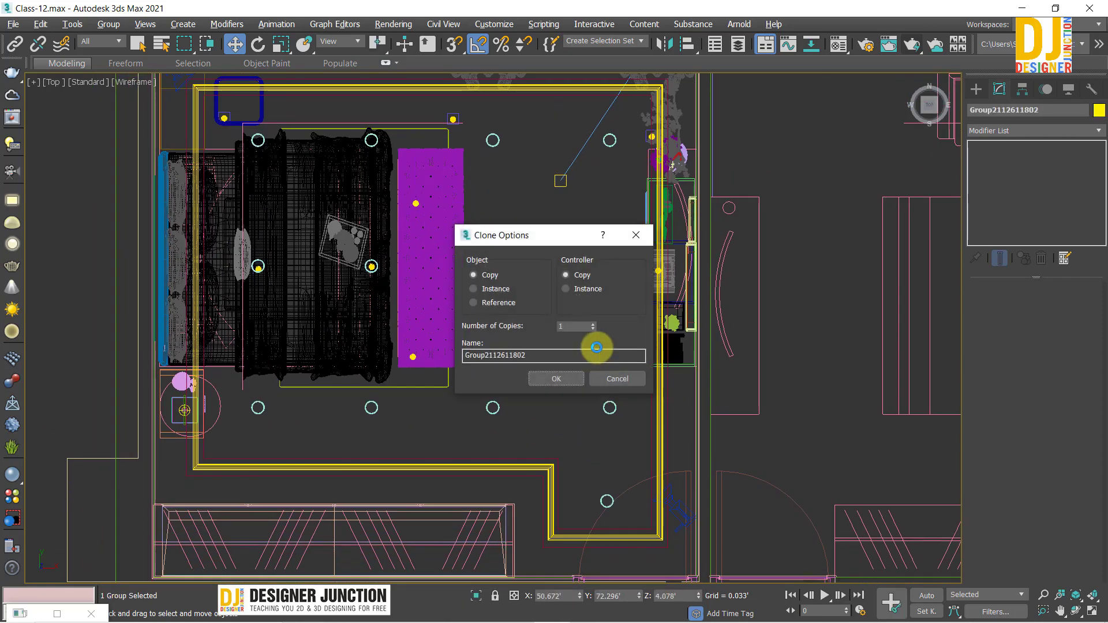
pyautogui.click(639, 227)
pyautogui.click(541, 434)
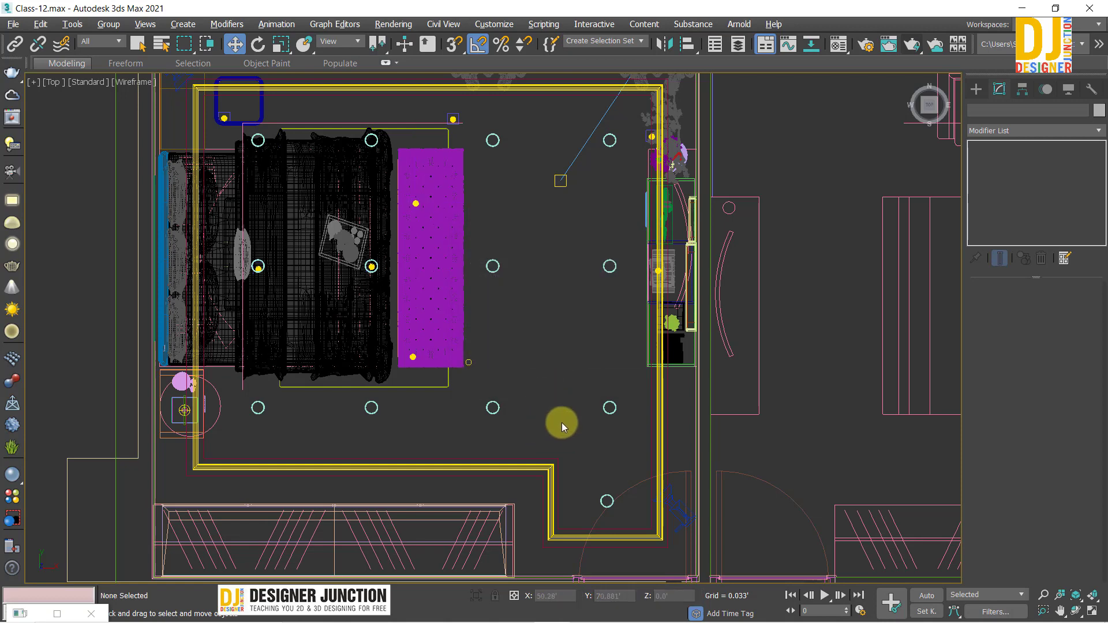
pyautogui.hotkey('alt', 'w')
pyautogui.hotkey('alt', 'w')
pyautogui.hotkey('alt', 'w')
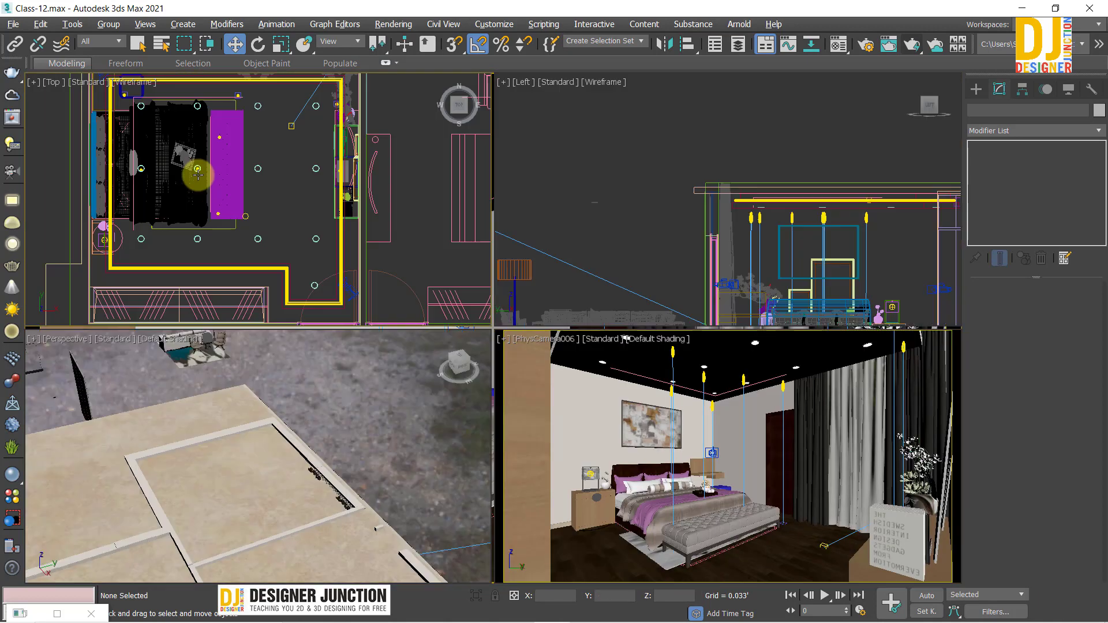
pyautogui.hotkey('alt', 'w')
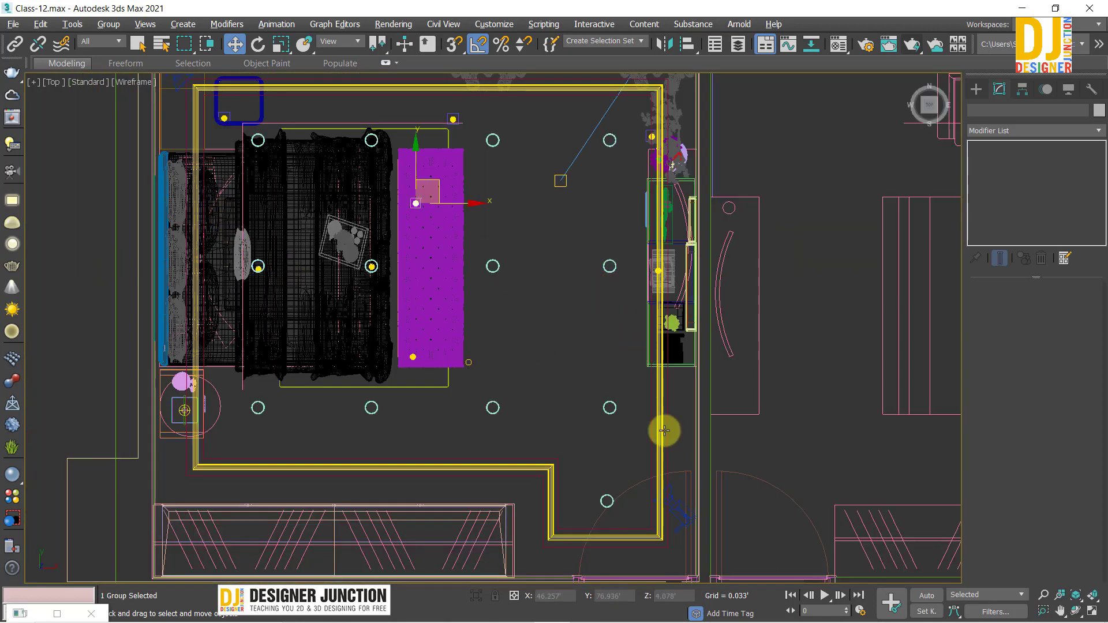
# Snap the purple light group over the bench to its pivot marker
pyautogui.click(415, 203)
pyautogui.click(567, 378)
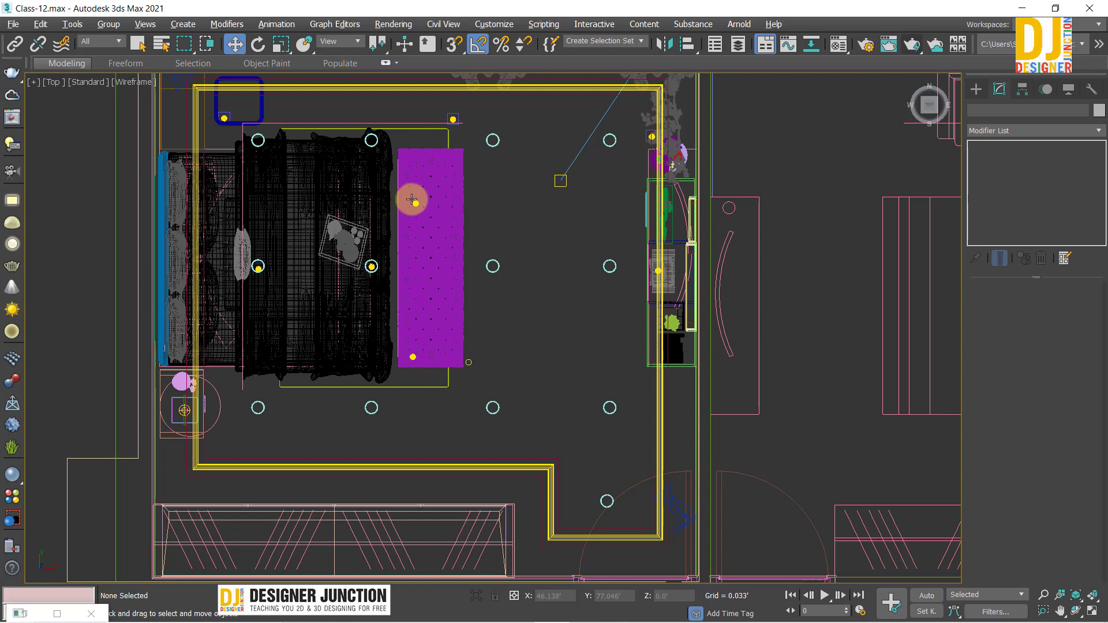
pyautogui.click(438, 193)
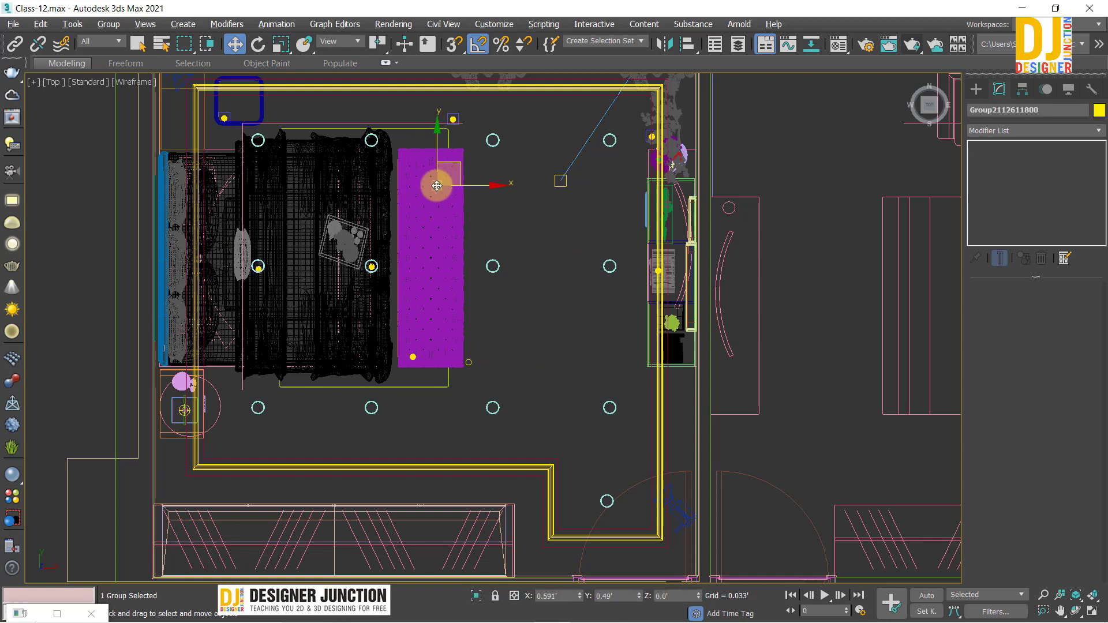
pyautogui.moveTo(437, 185)
pyautogui.mouseDown()
pyautogui.moveTo(408, 362)
pyautogui.moveTo(423, 351)
pyautogui.mouseUp()
pyautogui.click(449, 489)
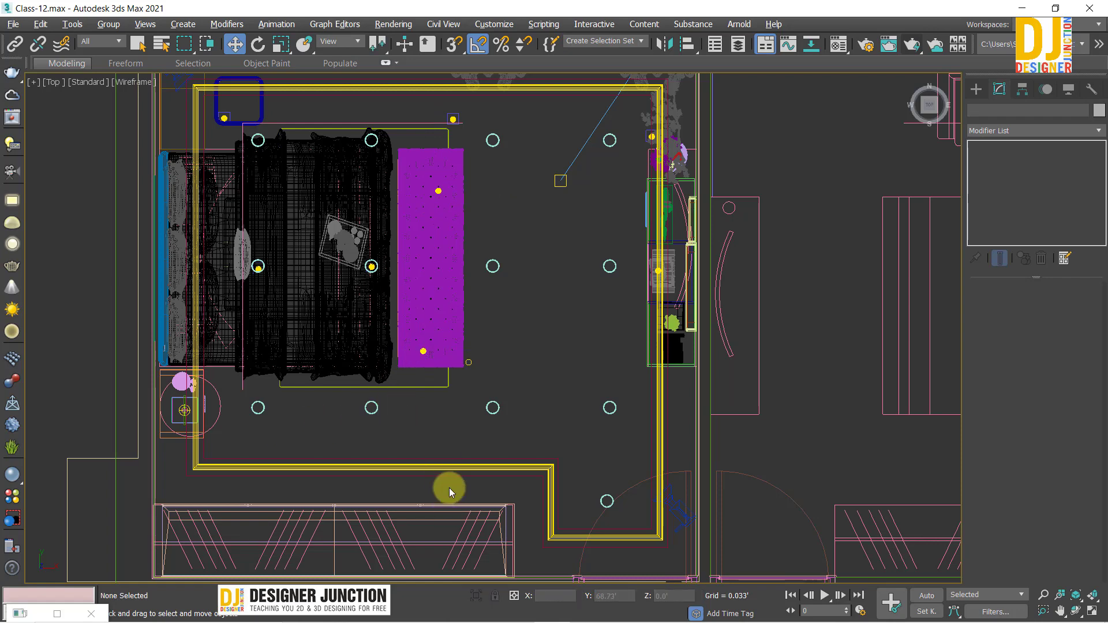
pyautogui.moveTo(448, 490); pyautogui.dragTo(549, 415, button='middle')
# Return to the maximized PhysCamera006 camera view
pyautogui.hotkey('alt', 'w')
pyautogui.click(622, 424)
pyautogui.hotkey('alt', 'w')
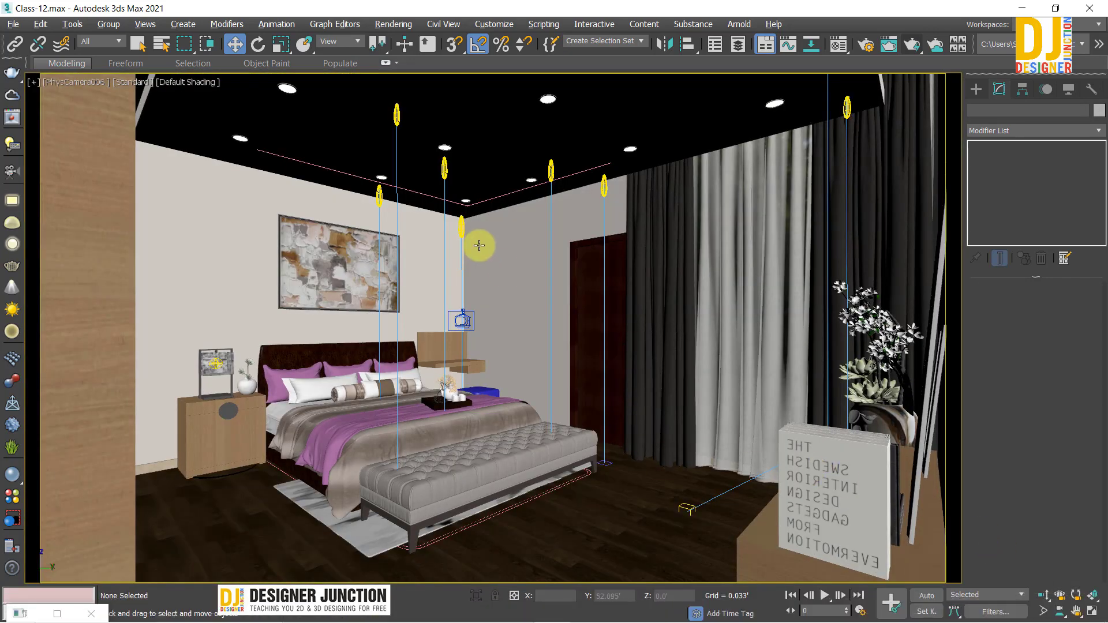
# Open the ceiling light group and select the Target Light inside it
pyautogui.click(396, 115)
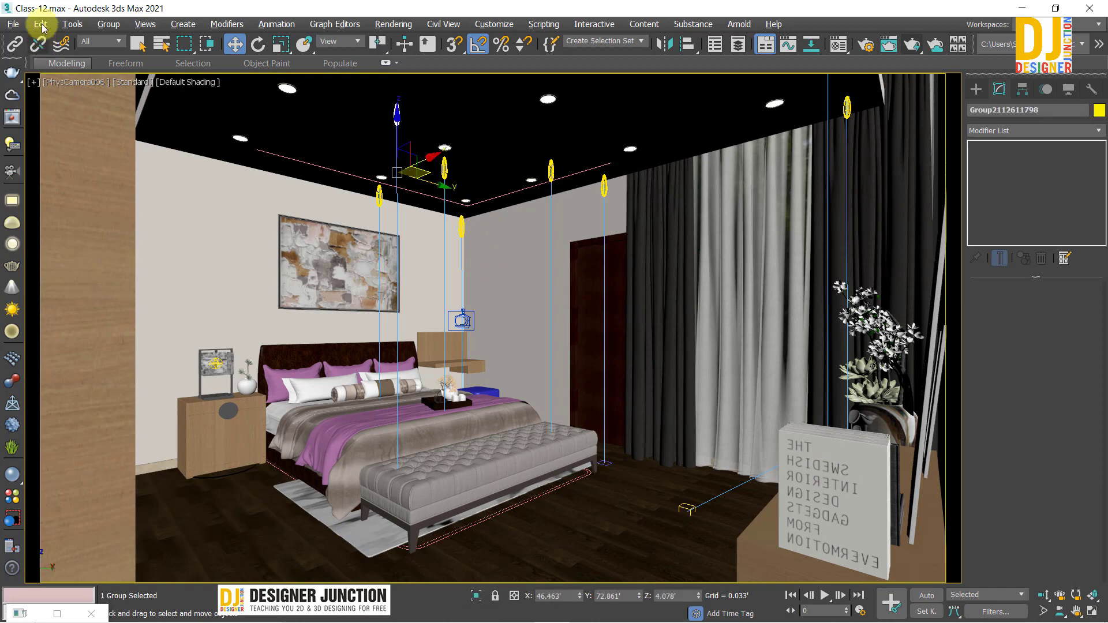
pyautogui.click(109, 24)
pyautogui.click(287, 139)
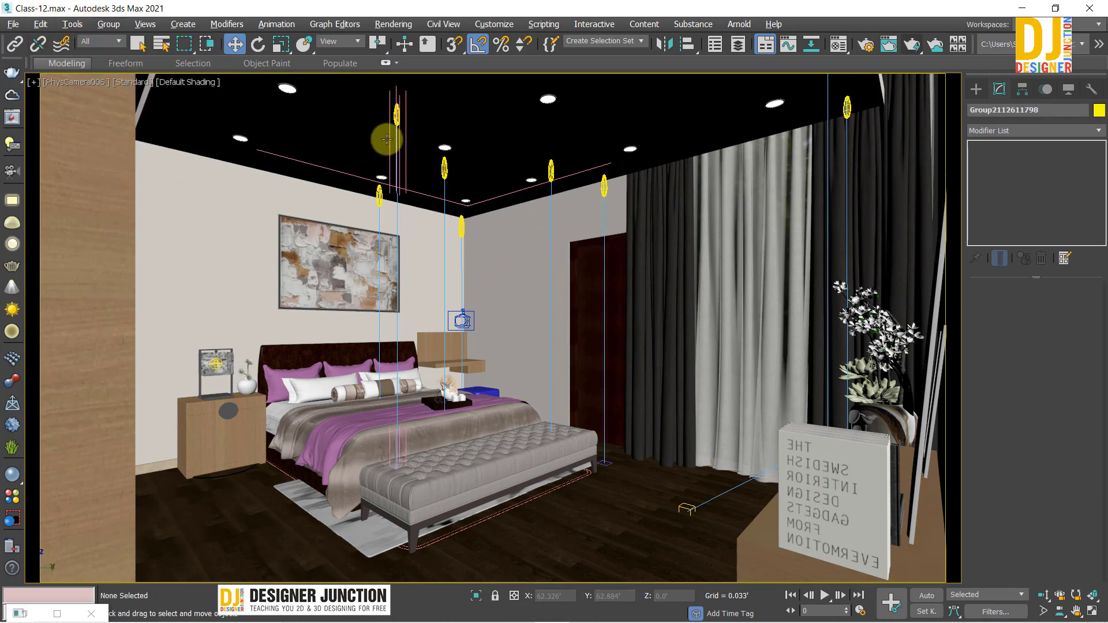
pyautogui.click(396, 116)
# Set the downlight's Kelvin to 4600, then close the light group again
pyautogui.click(879, 336)
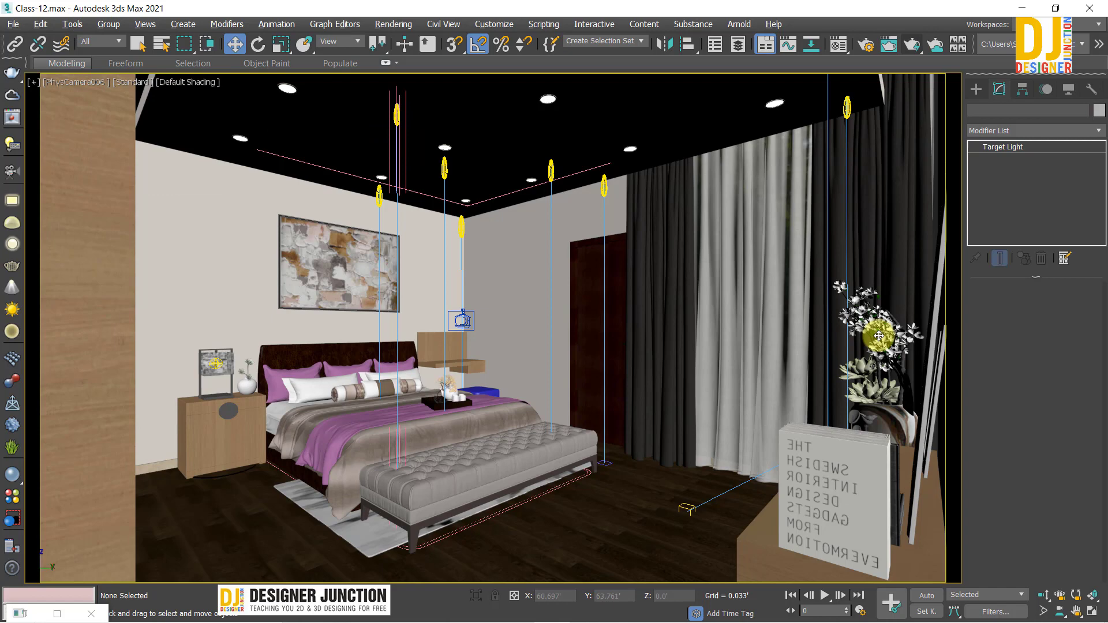
pyautogui.click(1050, 450)
pyautogui.moveTo(1014, 448); pyautogui.dragTo(1000, 127)
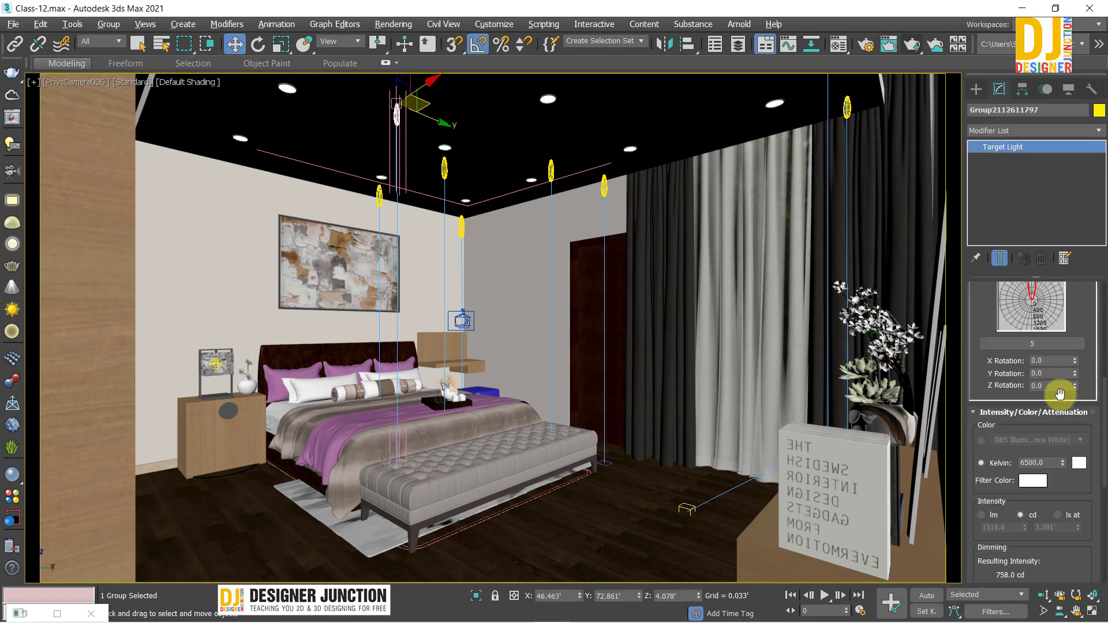
pyautogui.moveTo(1071, 496); pyautogui.dragTo(1070, 385)
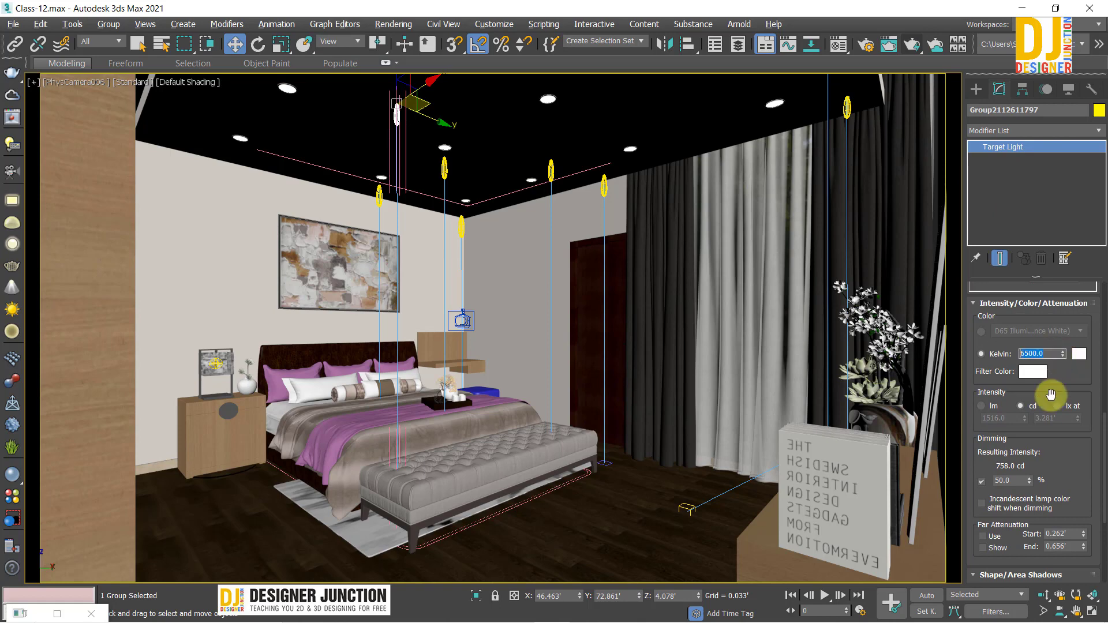
pyautogui.doubleClick(1054, 356)
pyautogui.write('4600')
pyautogui.moveTo(1068, 370)
pyautogui.mouseDown()
pyautogui.moveTo(1069, 292)
pyautogui.moveTo(1067, 342)
pyautogui.mouseUp()
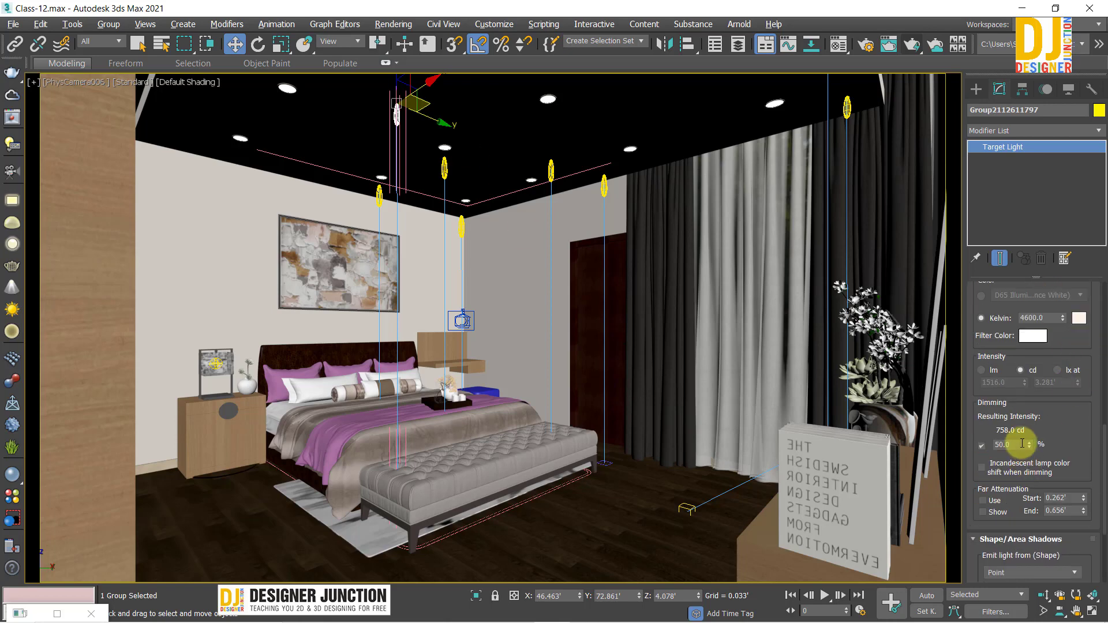
pyautogui.click(108, 23)
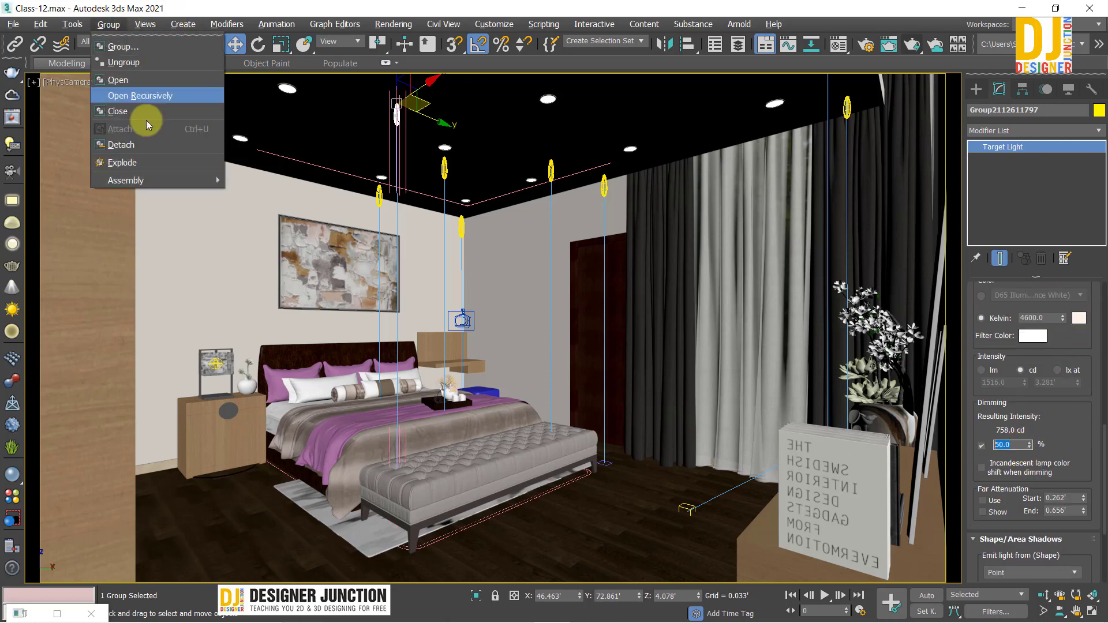
pyautogui.click(117, 108)
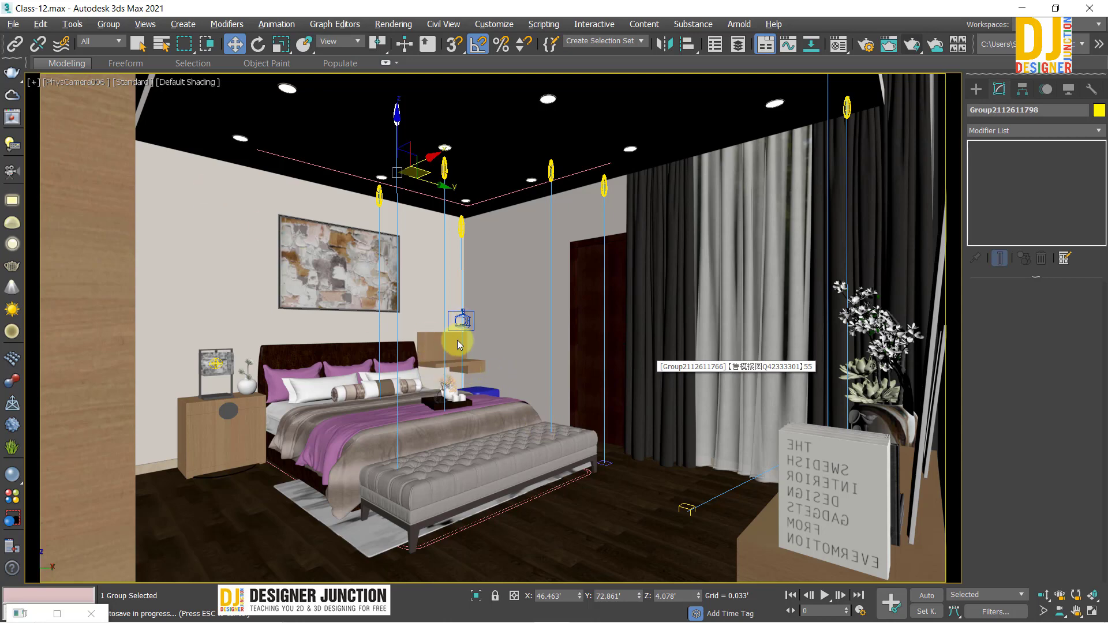
# Save the scene over Class-12.max in the Class-2 folder and confirm the replacement
pyautogui.click(12, 24)
pyautogui.moveTo(29, 223)
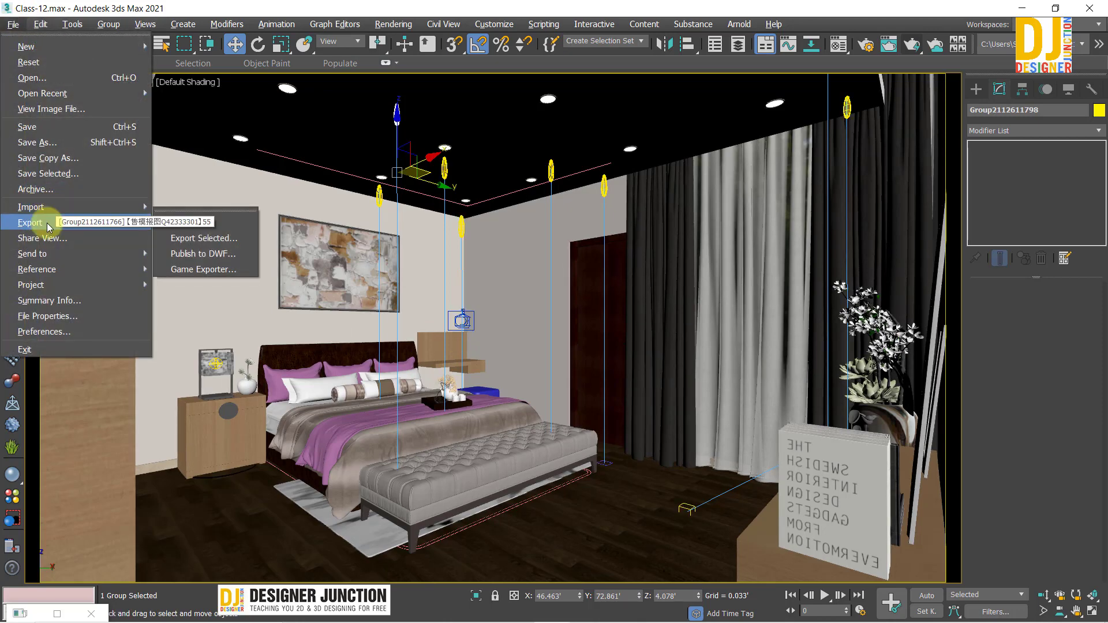
pyautogui.click(29, 142)
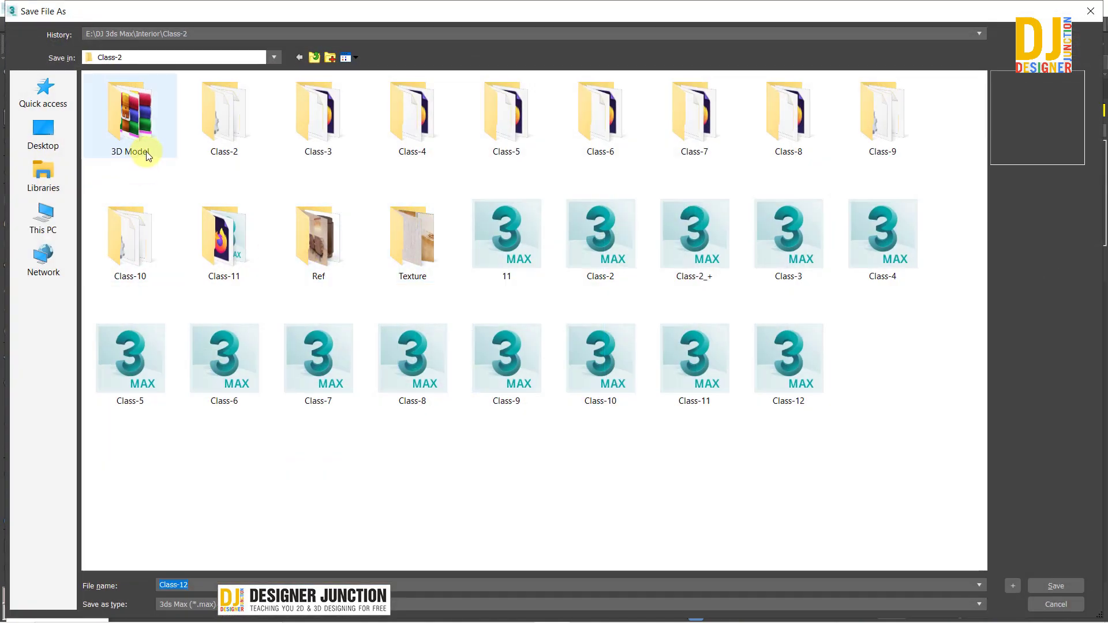
pyautogui.click(147, 153)
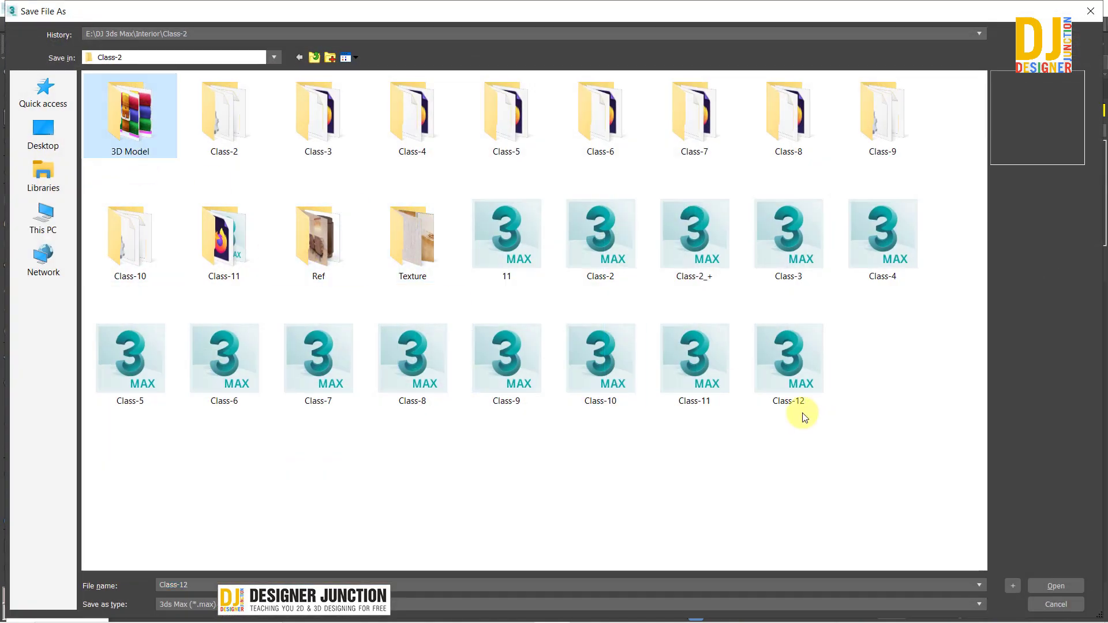
pyautogui.click(788, 341)
pyautogui.doubleClick(788, 342)
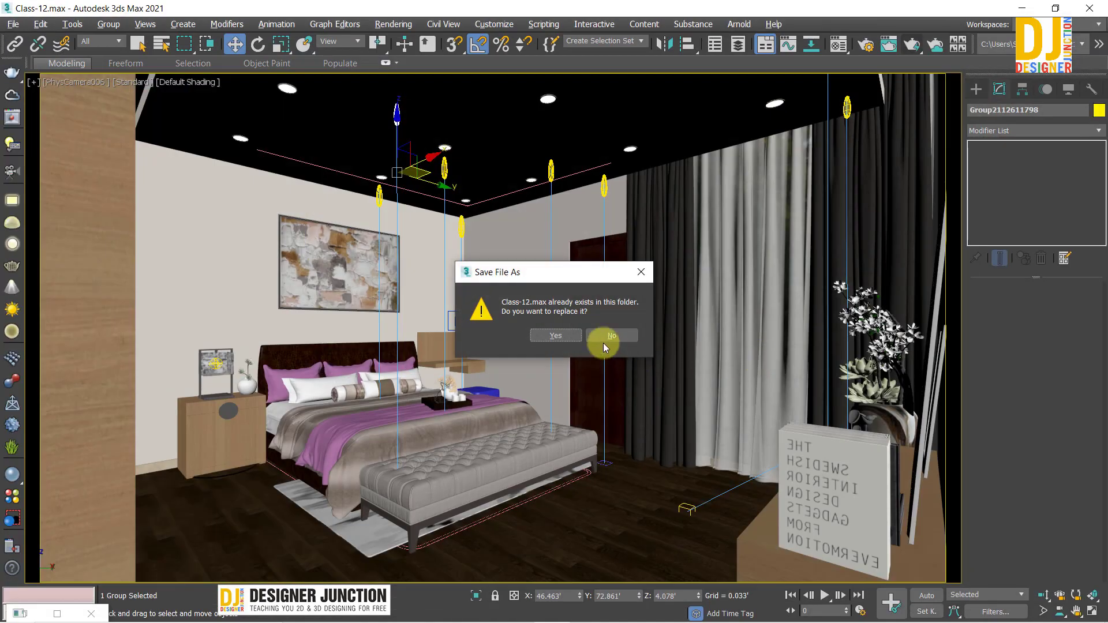
pyautogui.click(549, 340)
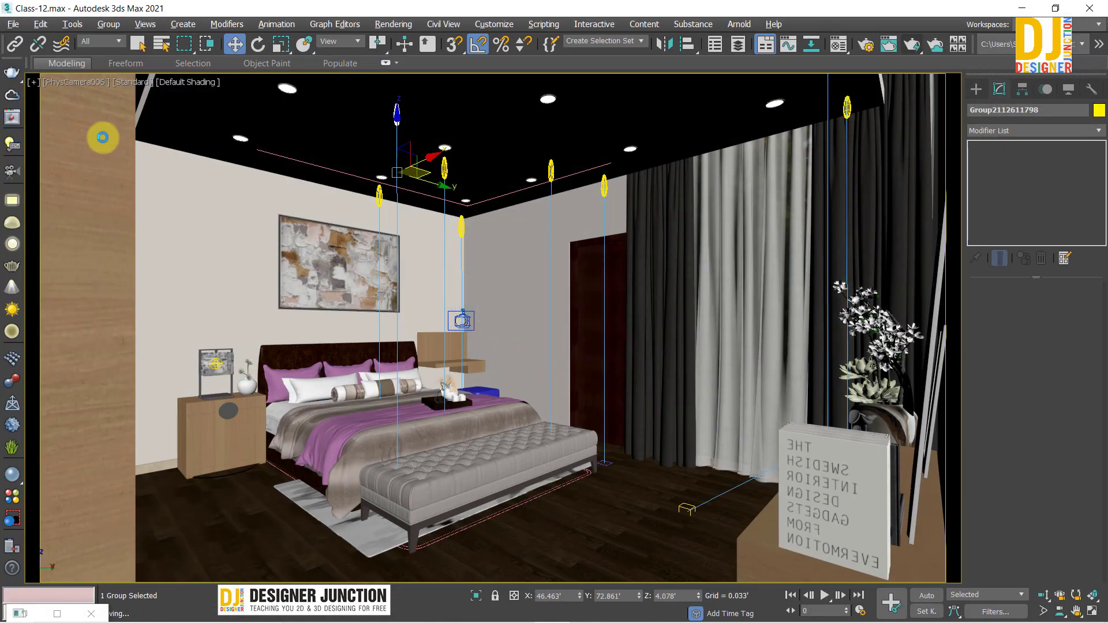
pyautogui.click(12, 25)
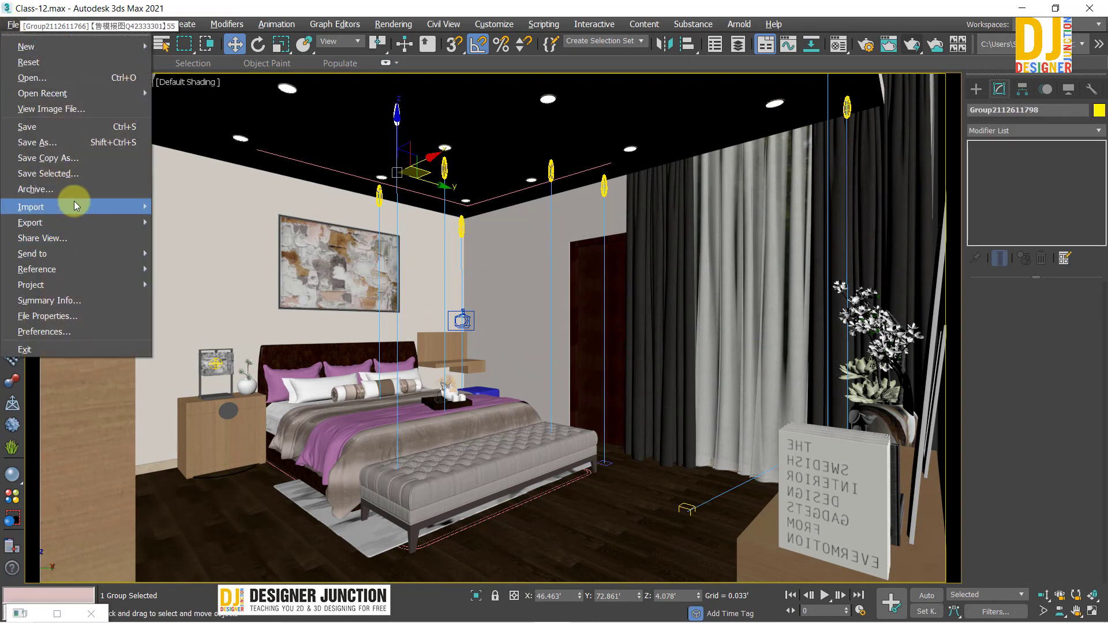
# Merge LAPTOP.max from E:\REFERENCE\3D Models\Laptop and dismiss the obsolete-file warning
pyautogui.moveTo(52, 206)
pyautogui.click(173, 222)
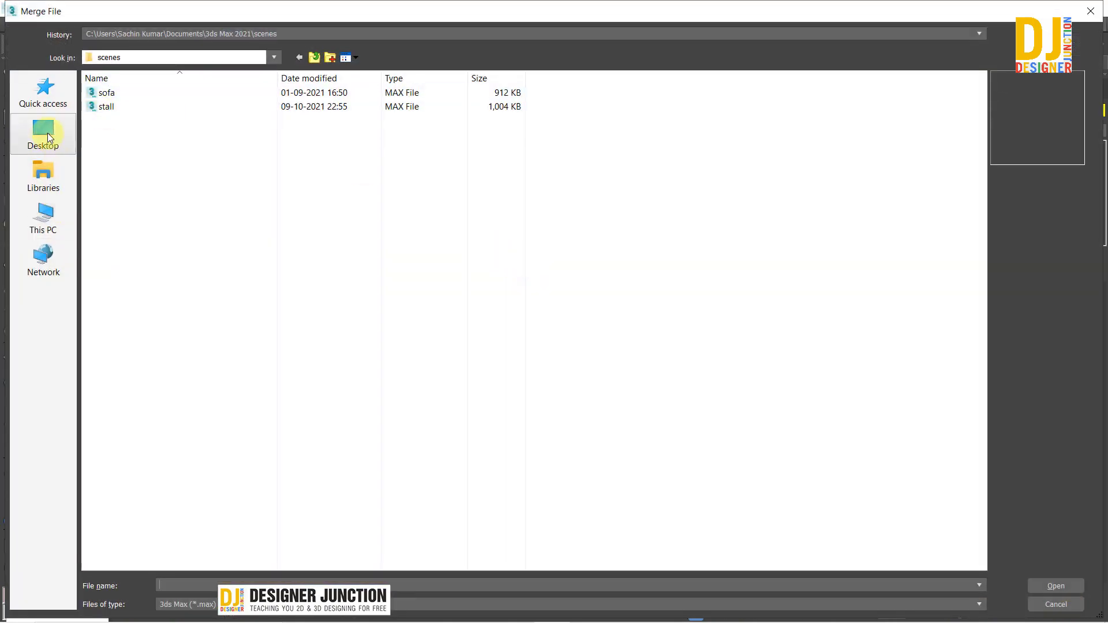
pyautogui.click(46, 134)
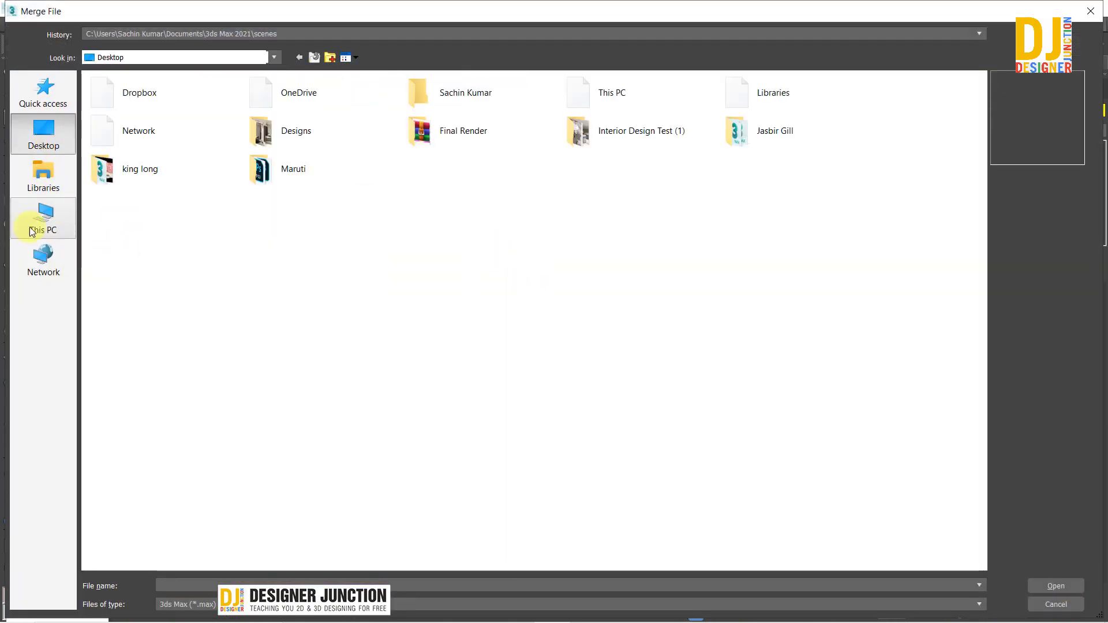
pyautogui.click(32, 232)
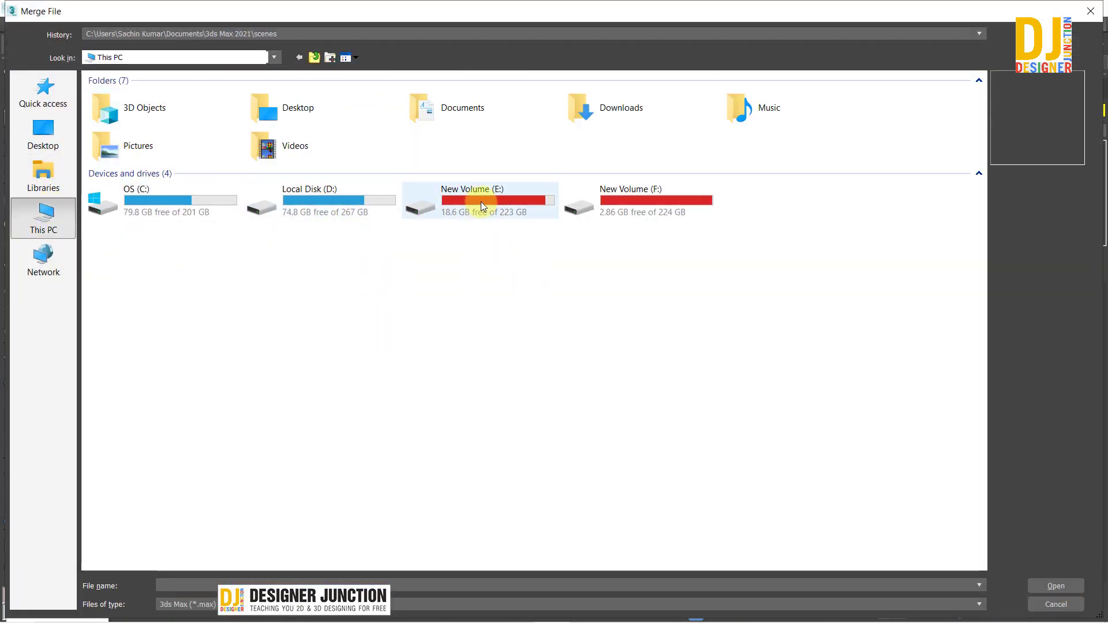
pyautogui.doubleClick(482, 206)
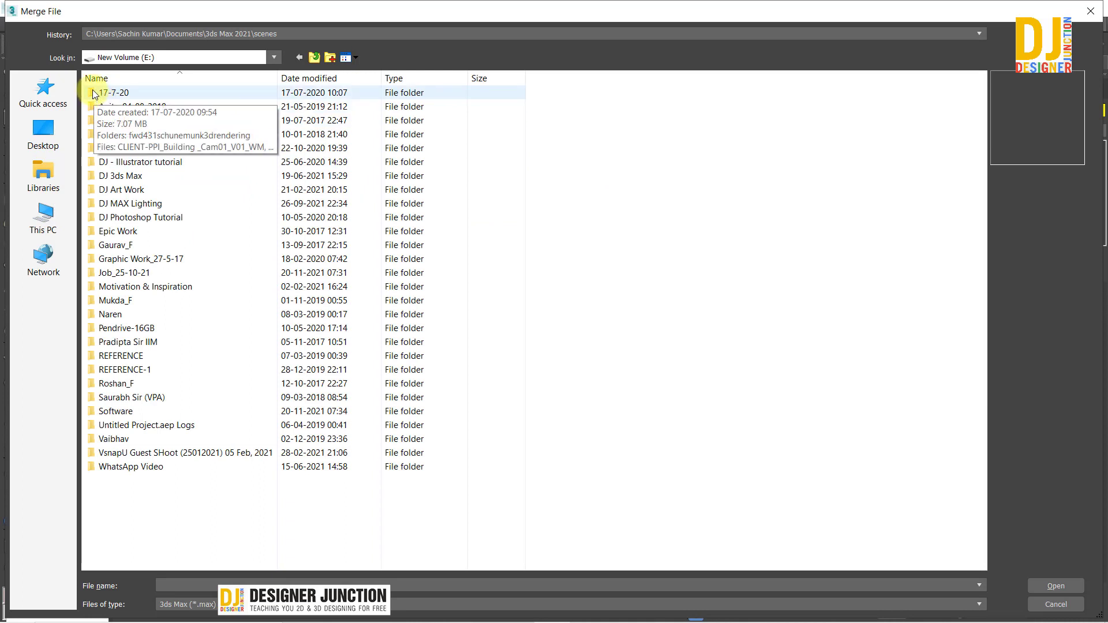
pyautogui.click(95, 94)
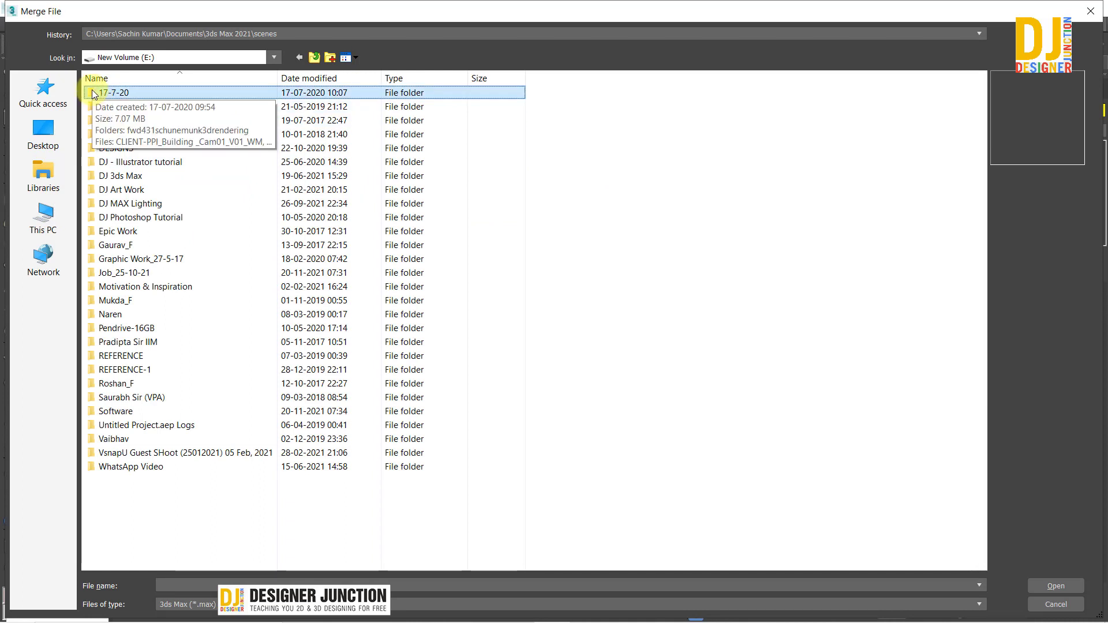
pyautogui.click(114, 356)
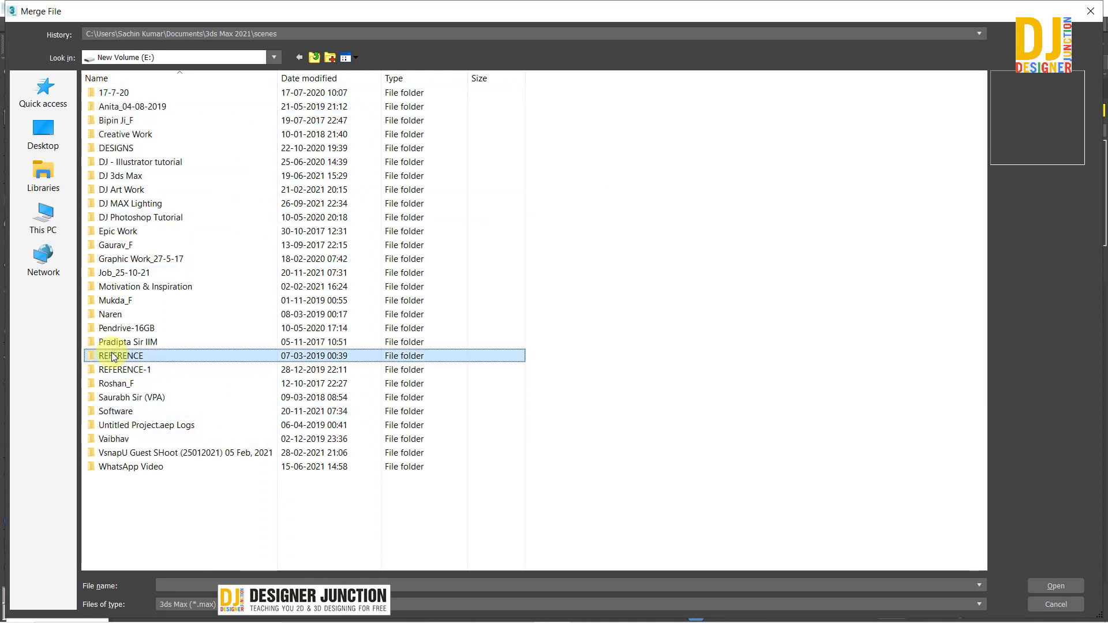
pyautogui.doubleClick(114, 356)
pyautogui.doubleClick(99, 94)
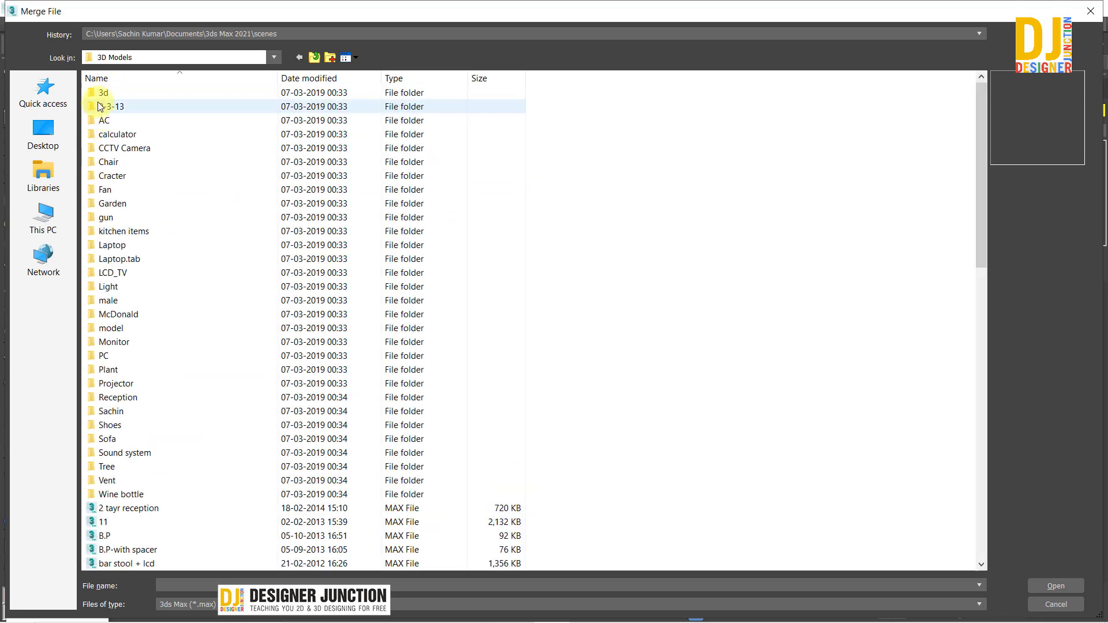
pyautogui.doubleClick(119, 247)
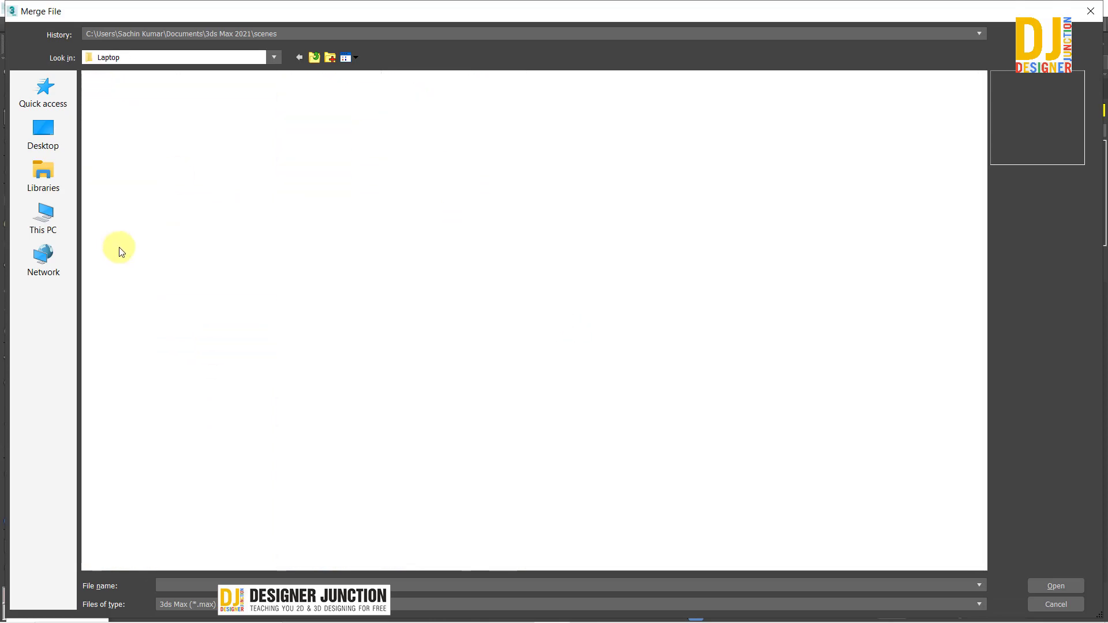
pyautogui.doubleClick(95, 109)
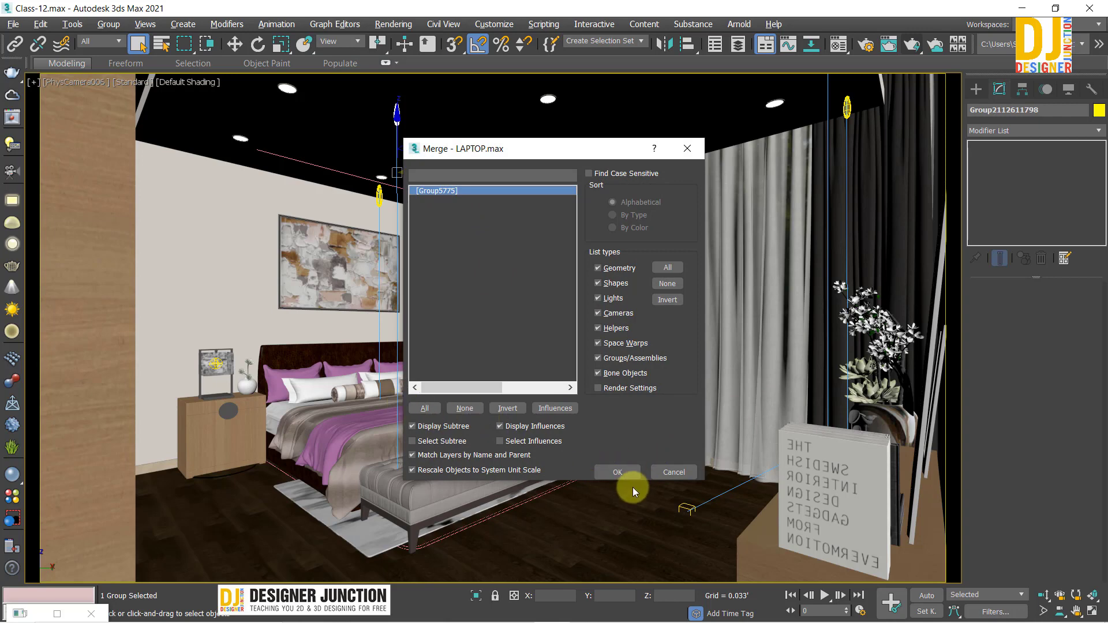
pyautogui.click(612, 470)
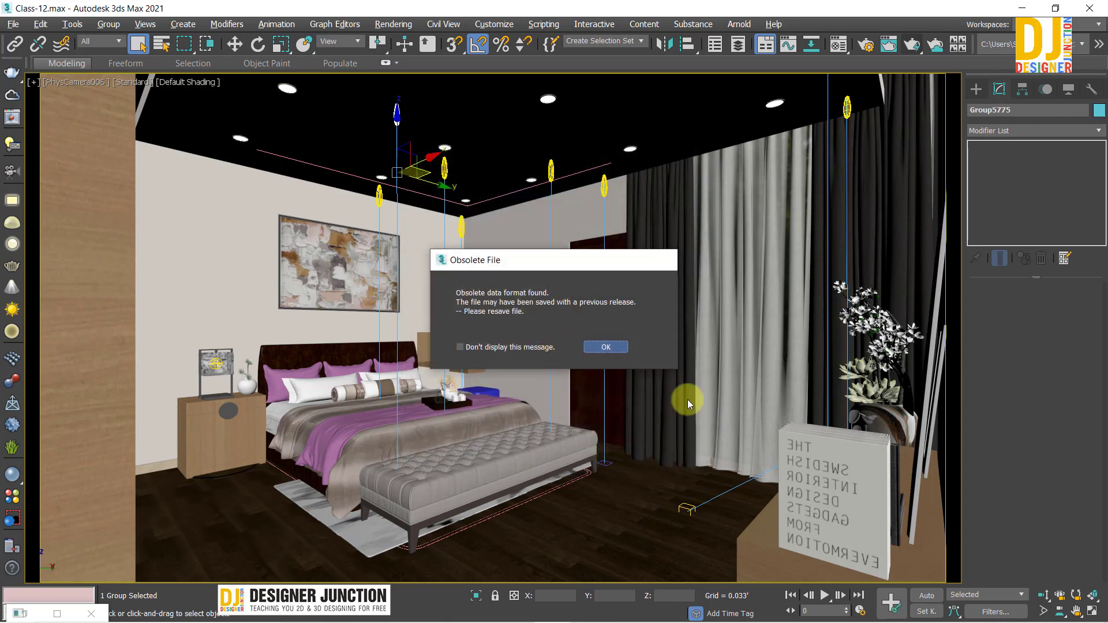
pyautogui.press('Return')
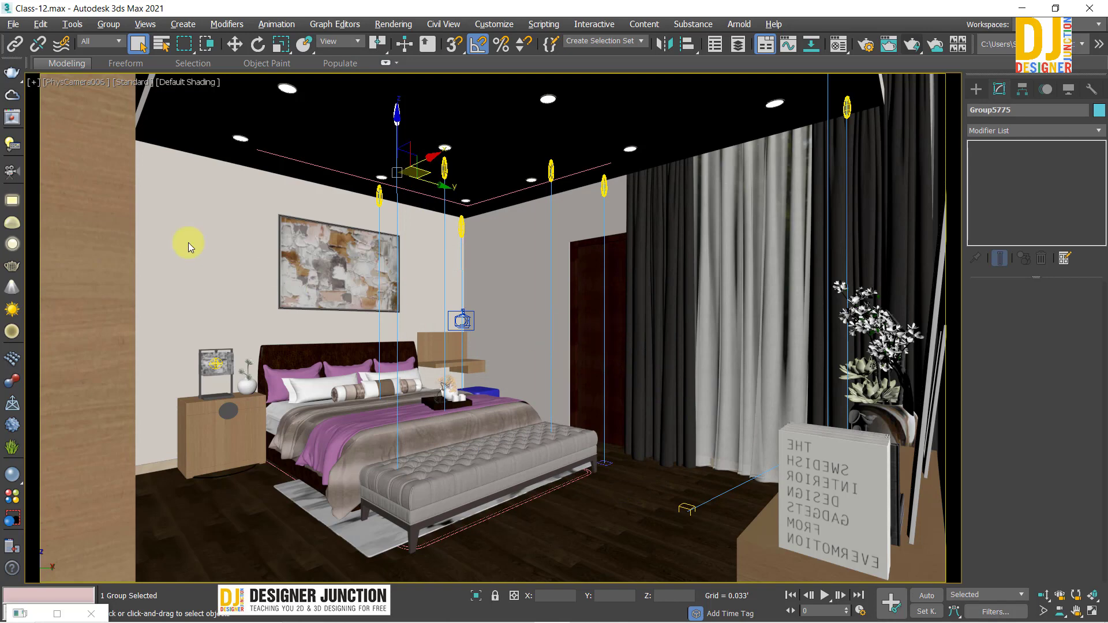
# Close the scene converter, then frame and orbit around the merged laptop to inspect it
pyautogui.click(629, 436)
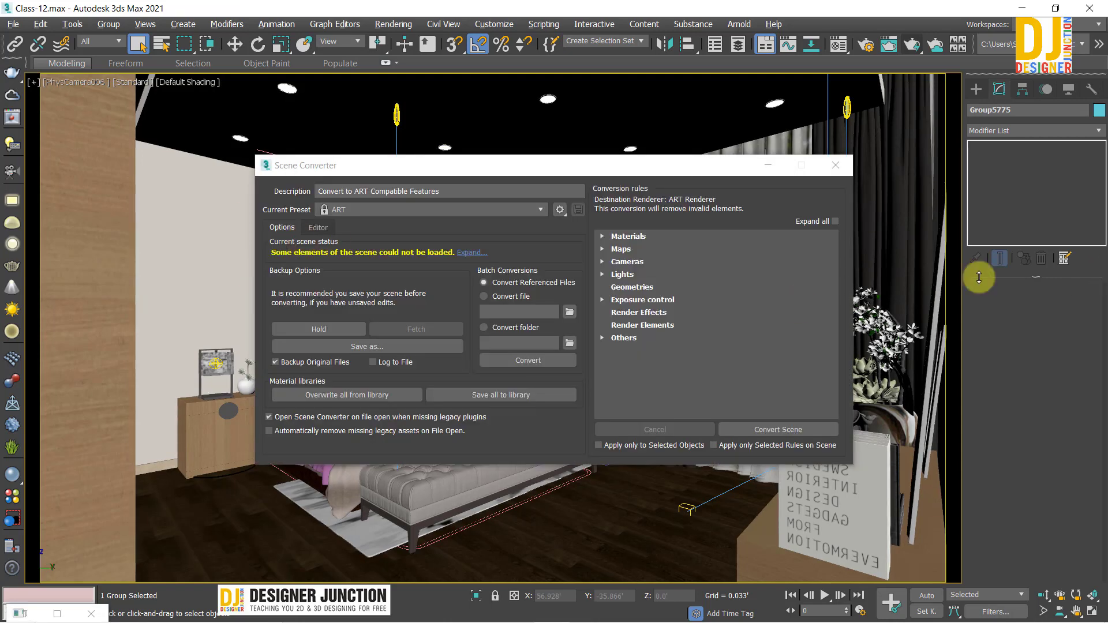
pyautogui.click(834, 167)
pyautogui.hotkey('alt', 'w')
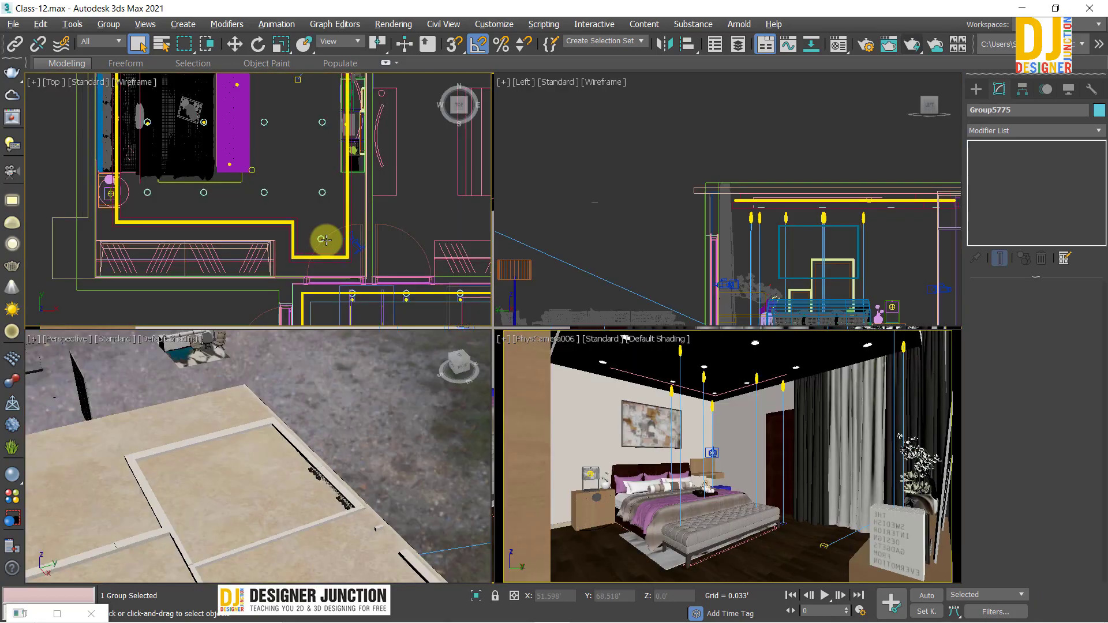
pyautogui.middleClick(323, 239)
pyautogui.hotkey('alt', 'w')
pyautogui.press('z')
pyautogui.press('w')
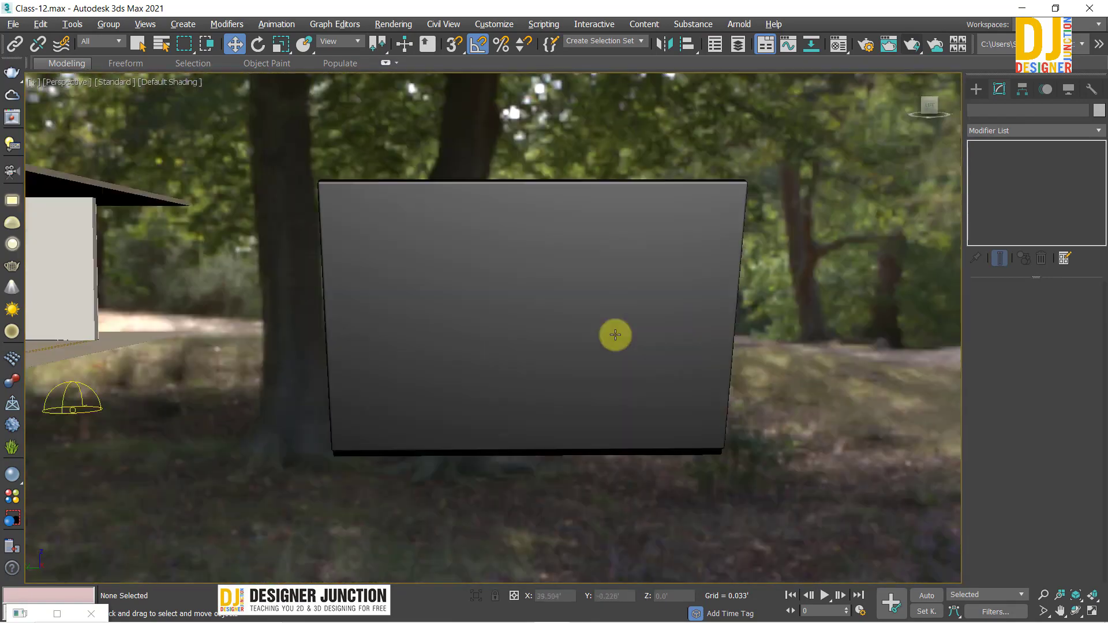
pyautogui.moveTo(615, 335)
pyautogui.keyDown('alt'); pyautogui.mouseDown(button='middle')
pyautogui.moveTo(482, 306)
pyautogui.moveTo(435, 358)
pyautogui.mouseUp(button='middle'); pyautogui.keyUp('alt')
pyautogui.click(438, 354)
pyautogui.scroll(3, 480, 444)
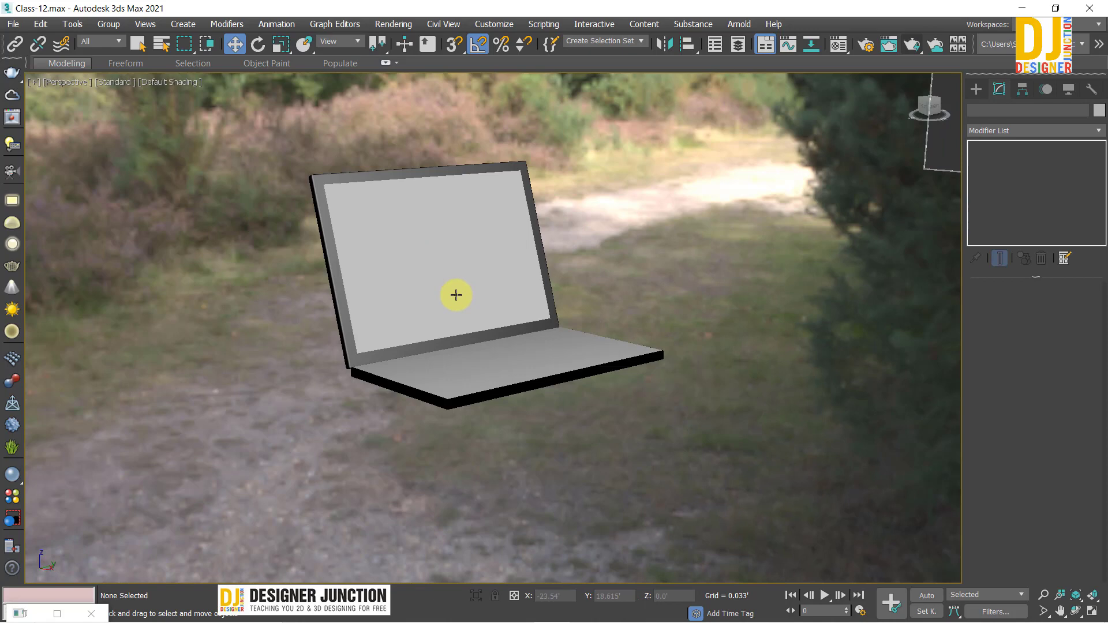
pyautogui.scroll(-3, 456, 295)
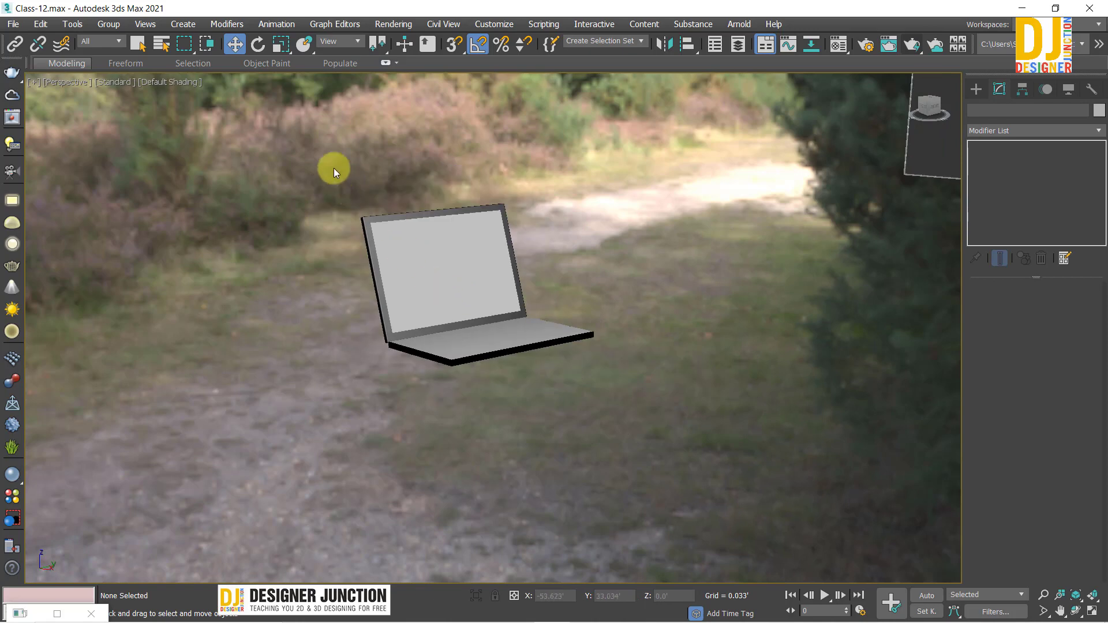
# Box-select the whole laptop and delete it from the scene
pyautogui.click(445, 271)
pyautogui.click(615, 321)
pyautogui.click(554, 338)
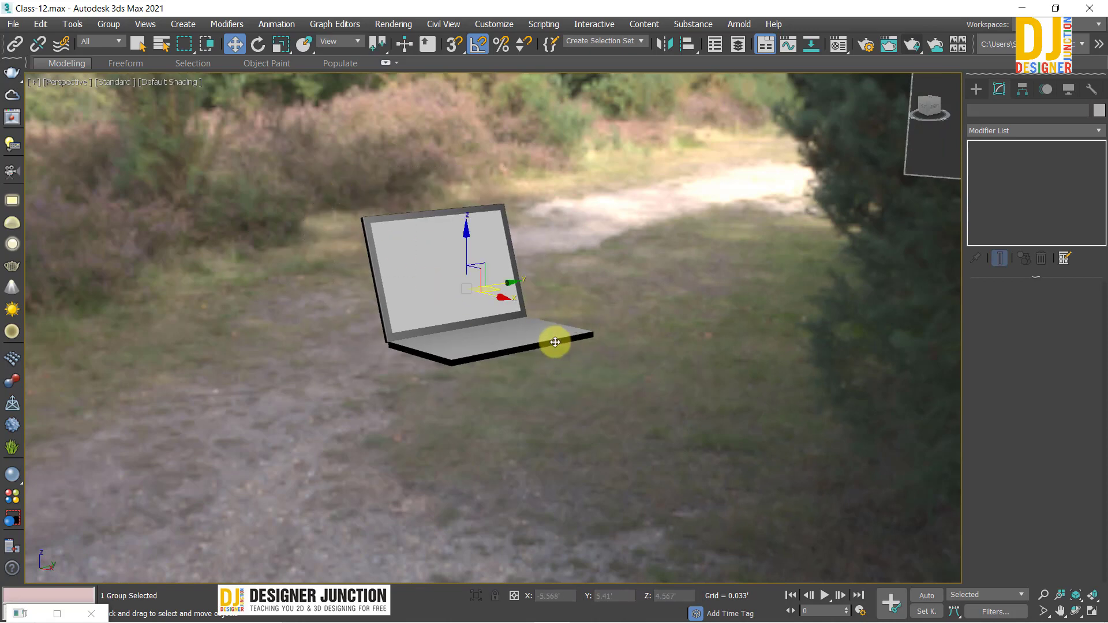
pyautogui.moveTo(683, 428); pyautogui.dragTo(185, 147)
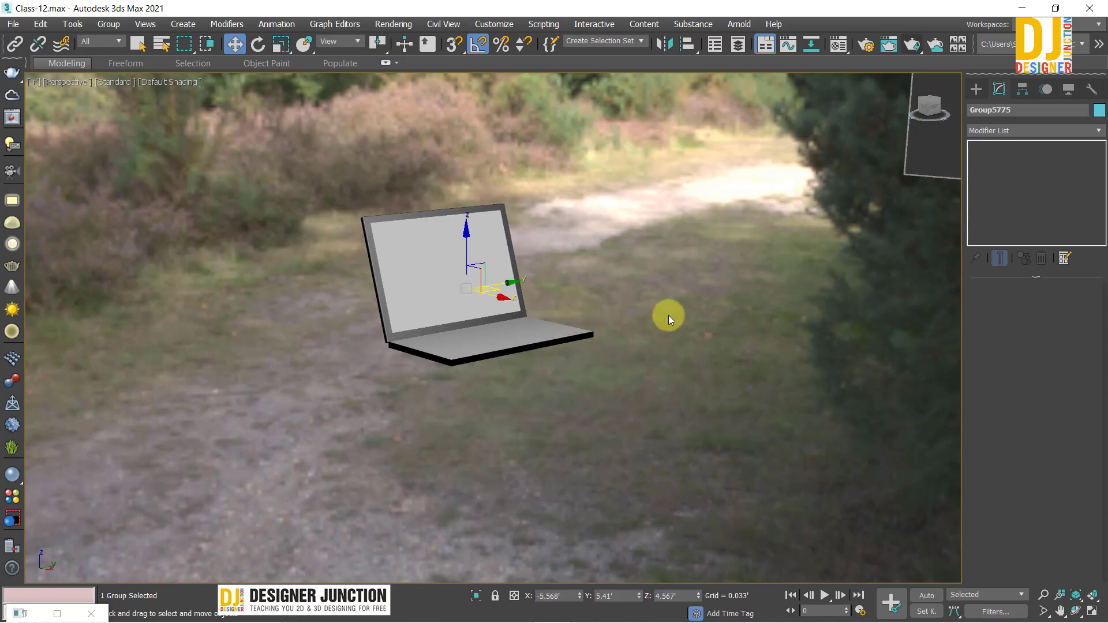
pyautogui.press('Delete')
pyautogui.click(13, 23)
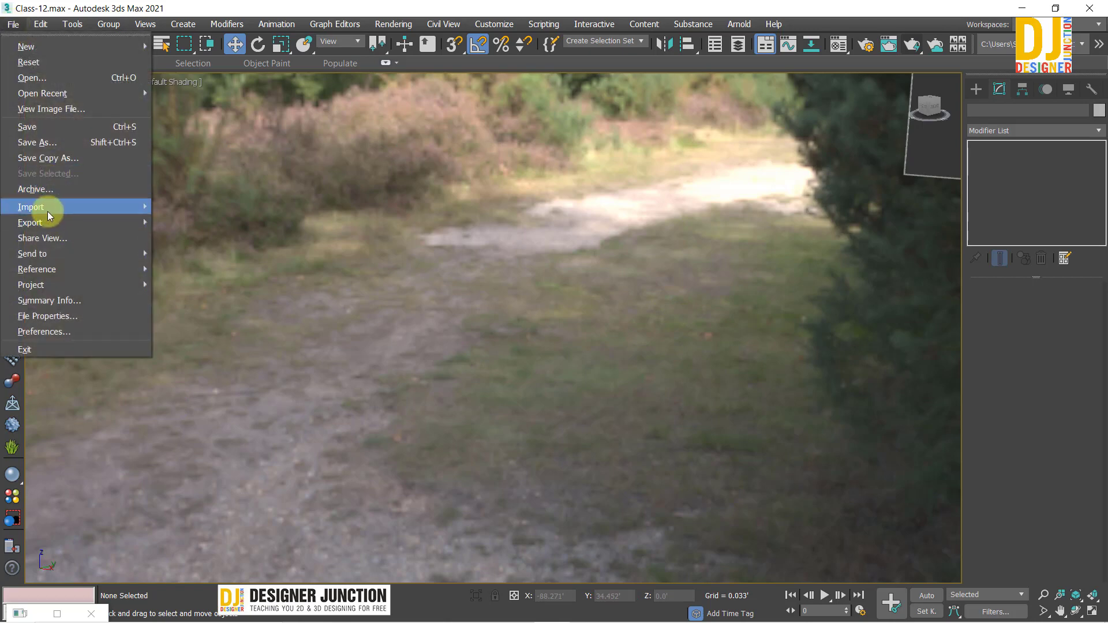
# In the Merge File browser, look through 1245 > Apple display folder > _monitor_MAX
pyautogui.click(183, 206)
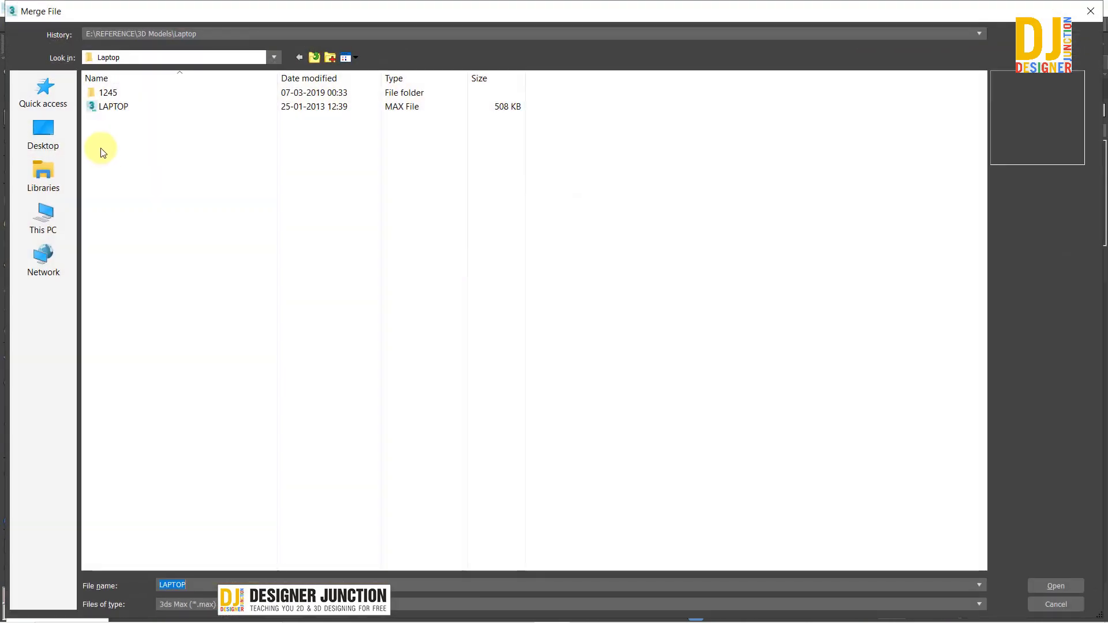
pyautogui.doubleClick(131, 95)
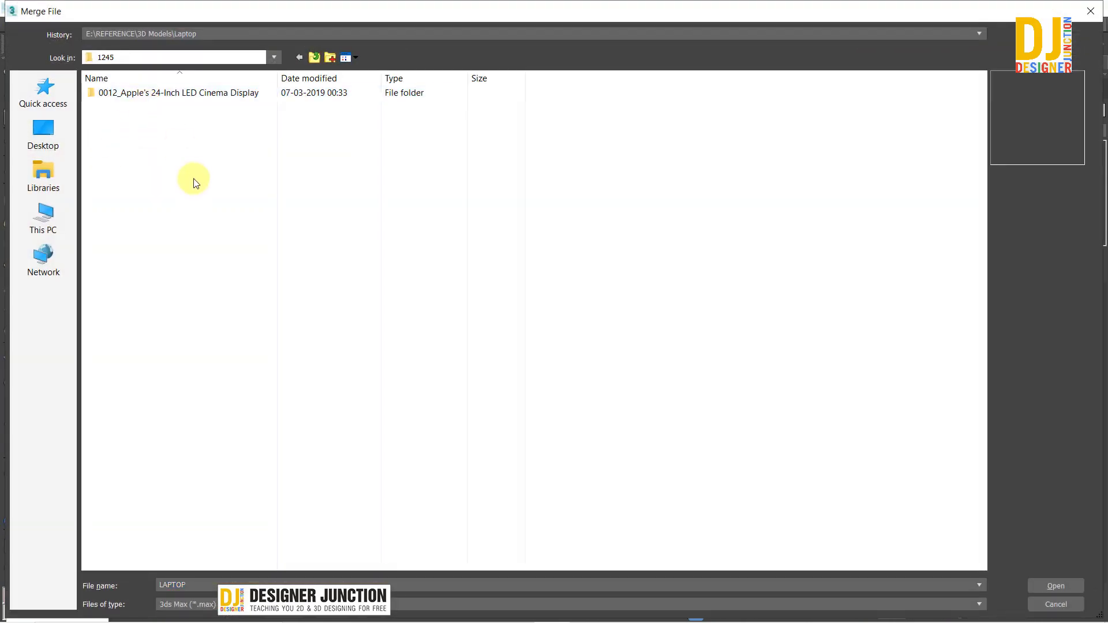
pyautogui.doubleClick(146, 99)
pyautogui.doubleClick(121, 95)
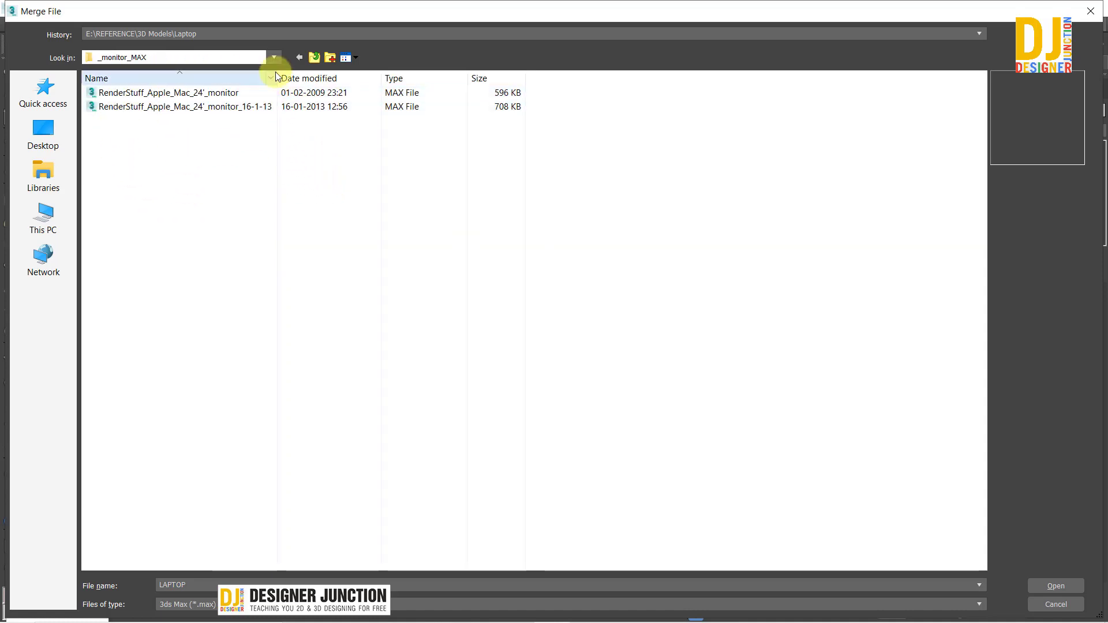
pyautogui.click(315, 57)
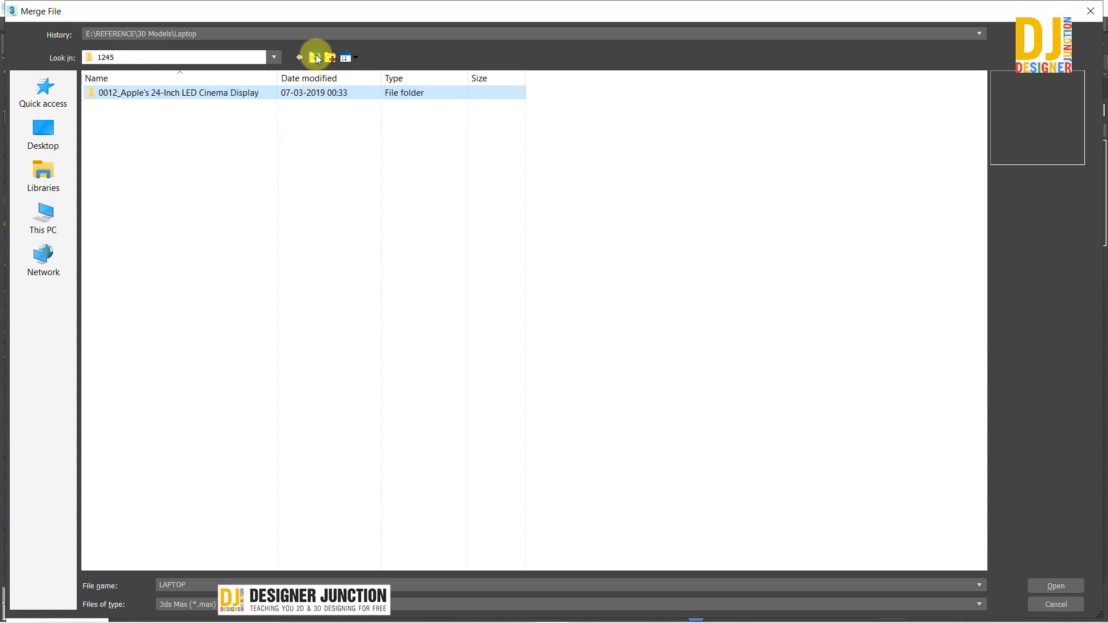
pyautogui.click(316, 58)
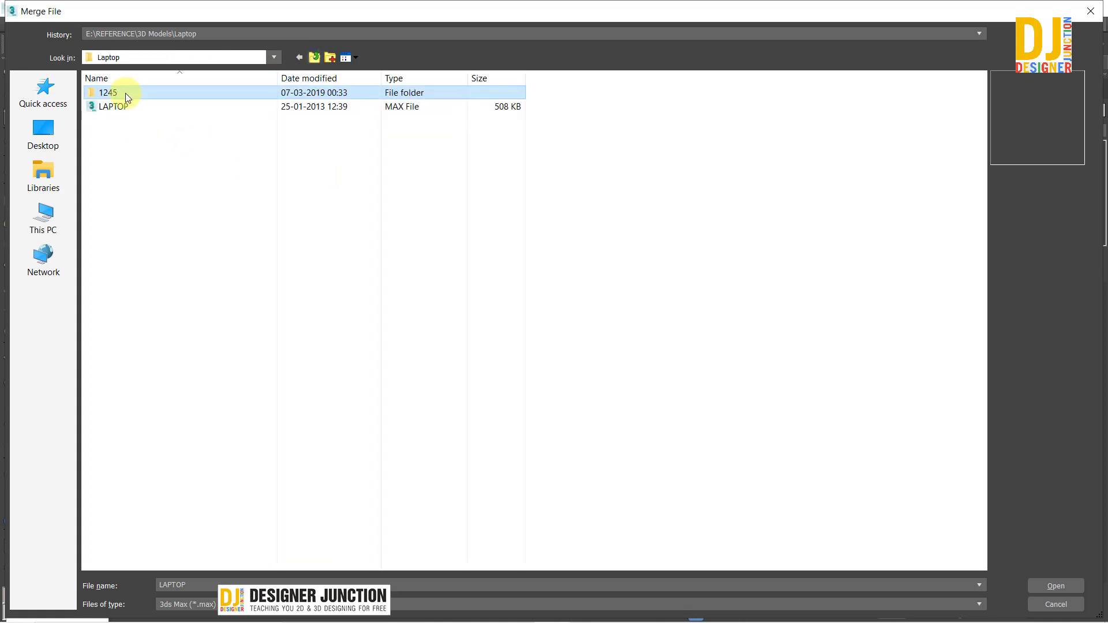
pyautogui.doubleClick(126, 92)
pyautogui.doubleClick(133, 95)
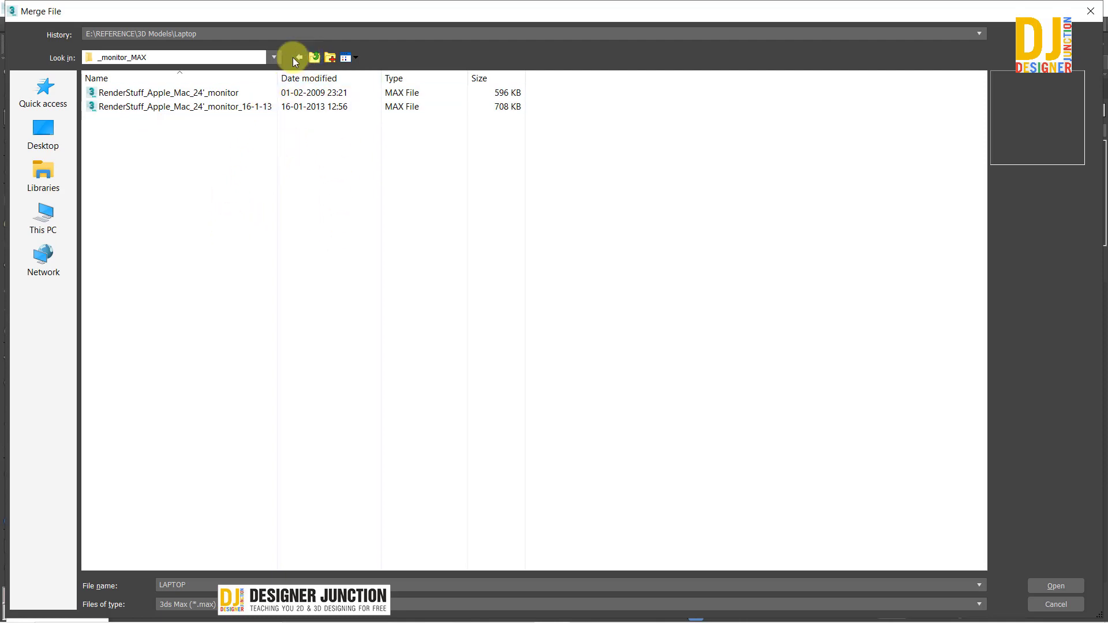
# Go back up to the Laptop folder and clear the folder selection
pyautogui.rightClick(193, 200)
pyautogui.click(187, 151)
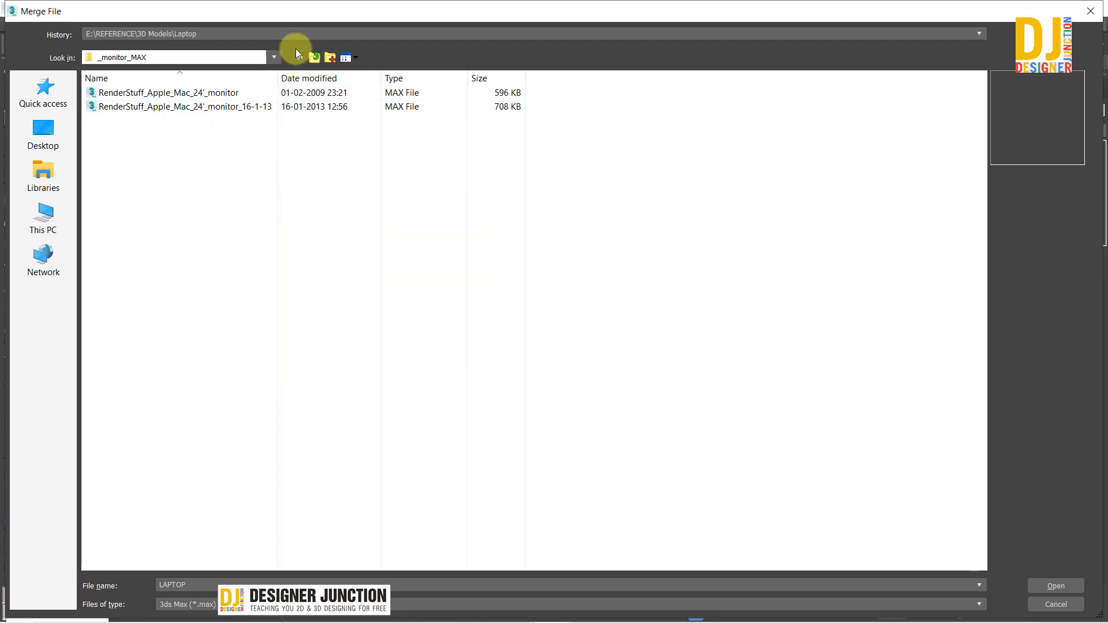
pyautogui.click(317, 58)
pyautogui.click(317, 57)
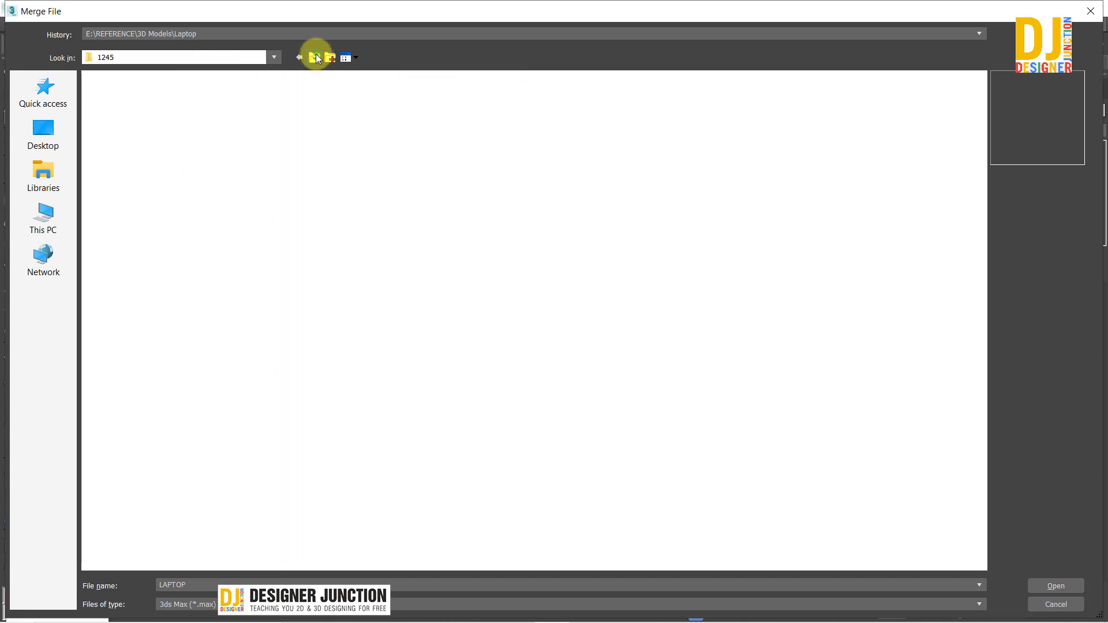
pyautogui.click(187, 231)
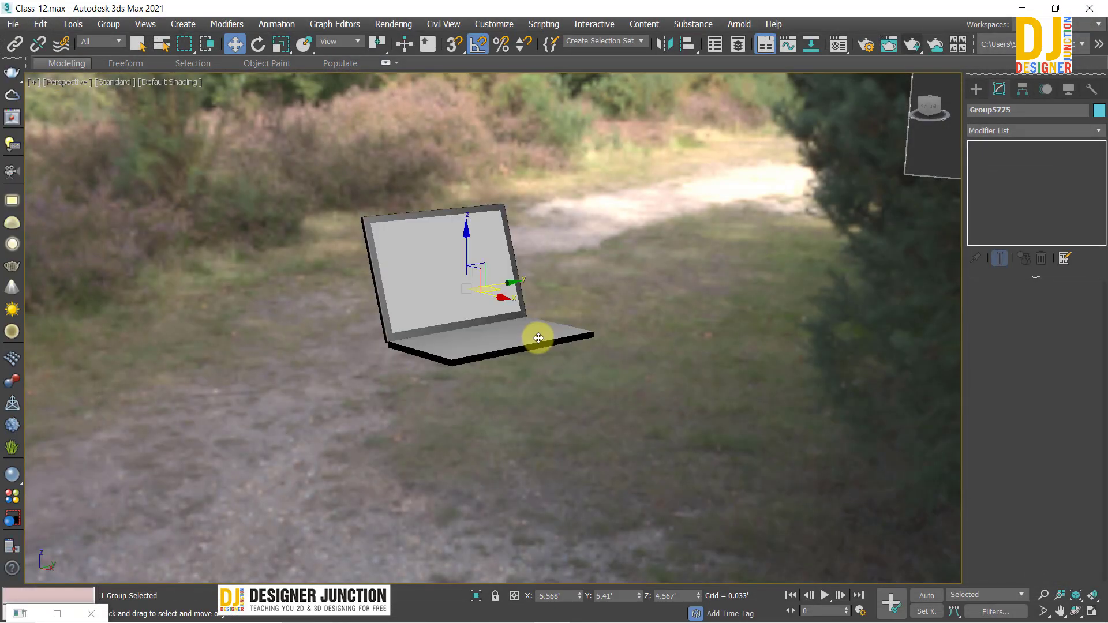
# Select the laptop group and move it toward the top of the floor plan in Top view
pyautogui.hotkey('alt', 'w')
pyautogui.hotkey('alt', 'w')
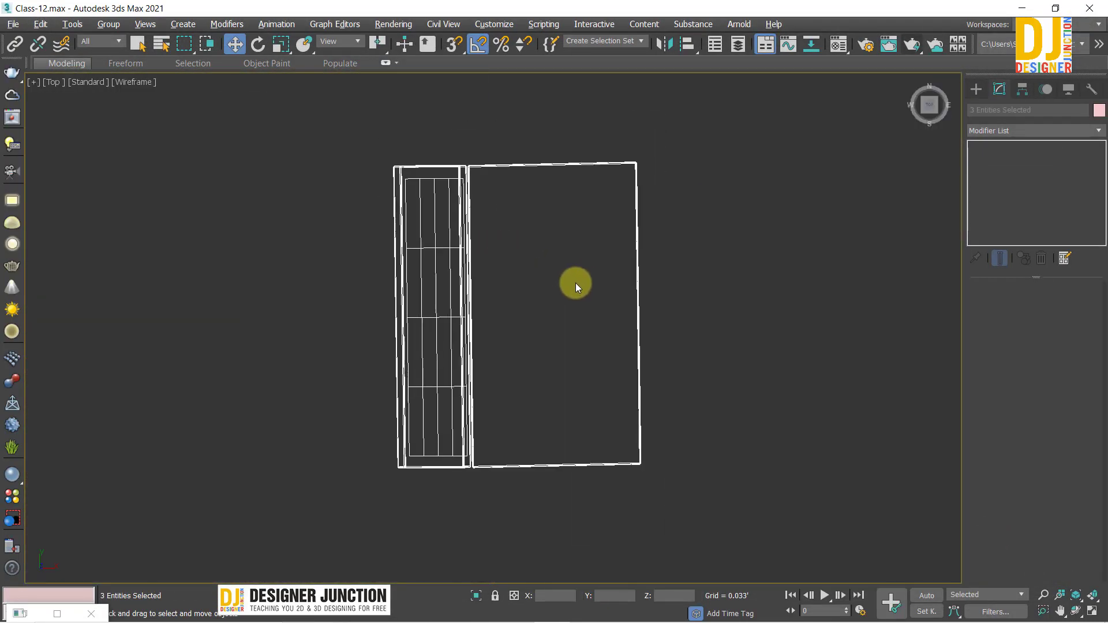
pyautogui.moveTo(362, 151); pyautogui.dragTo(819, 510)
pyautogui.scroll(-5, 541, 348)
pyautogui.scroll(-4, 555, 383)
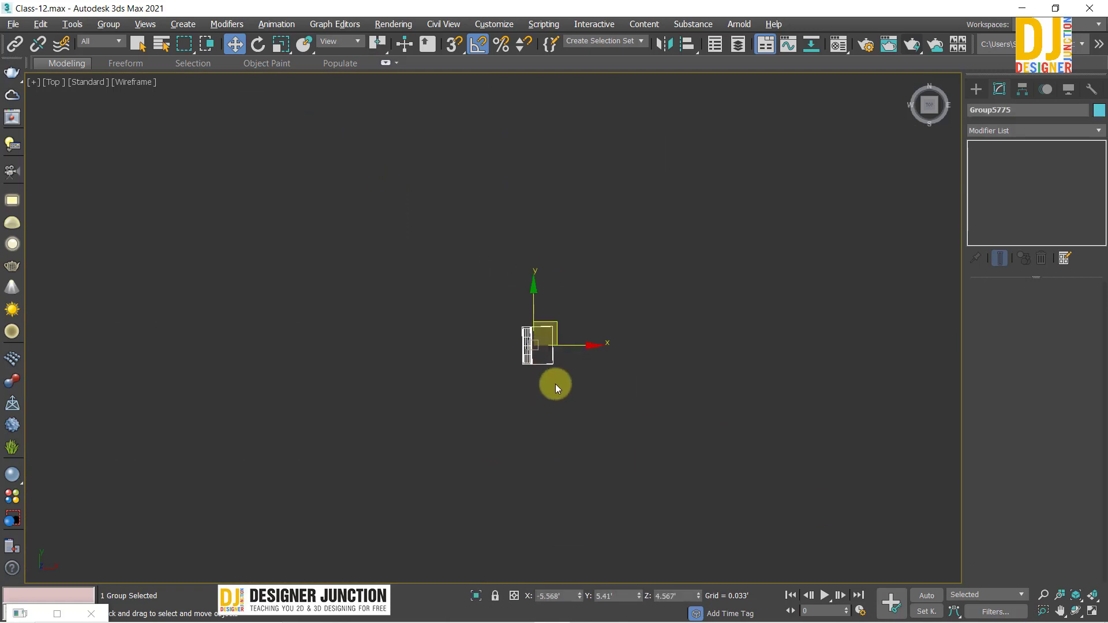
pyautogui.scroll(-4, 527, 329)
pyautogui.moveTo(527, 328); pyautogui.dragTo(312, 392, button='middle')
pyautogui.scroll(-3, 439, 329)
pyautogui.scroll(-3, 422, 404)
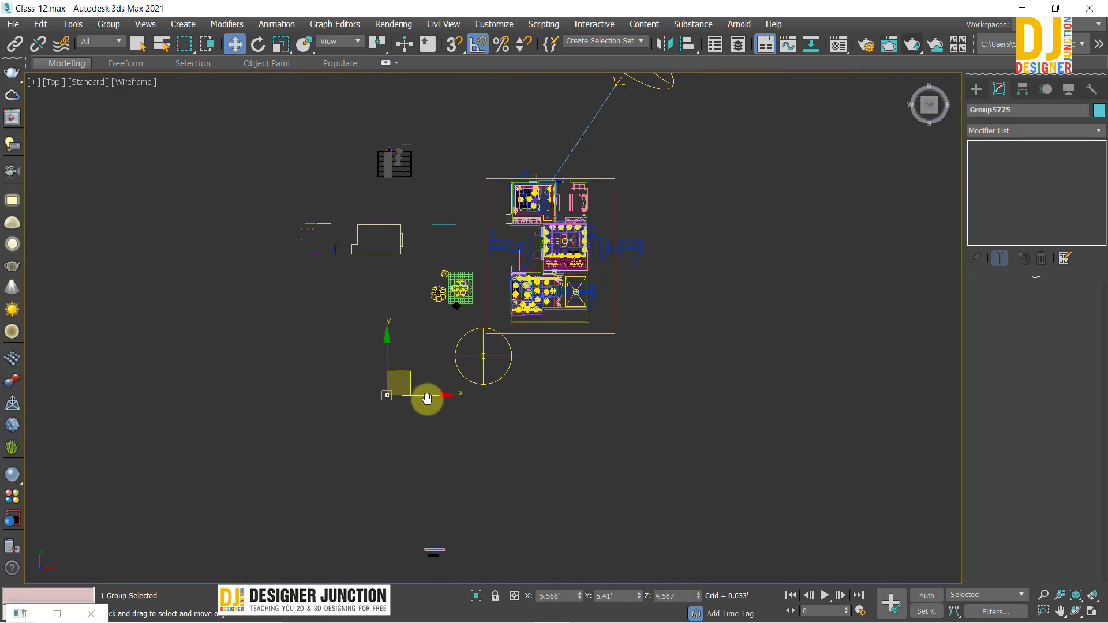
pyautogui.moveTo(408, 370)
pyautogui.mouseDown()
pyautogui.moveTo(500, 202)
pyautogui.moveTo(543, 163)
pyautogui.mouseUp()
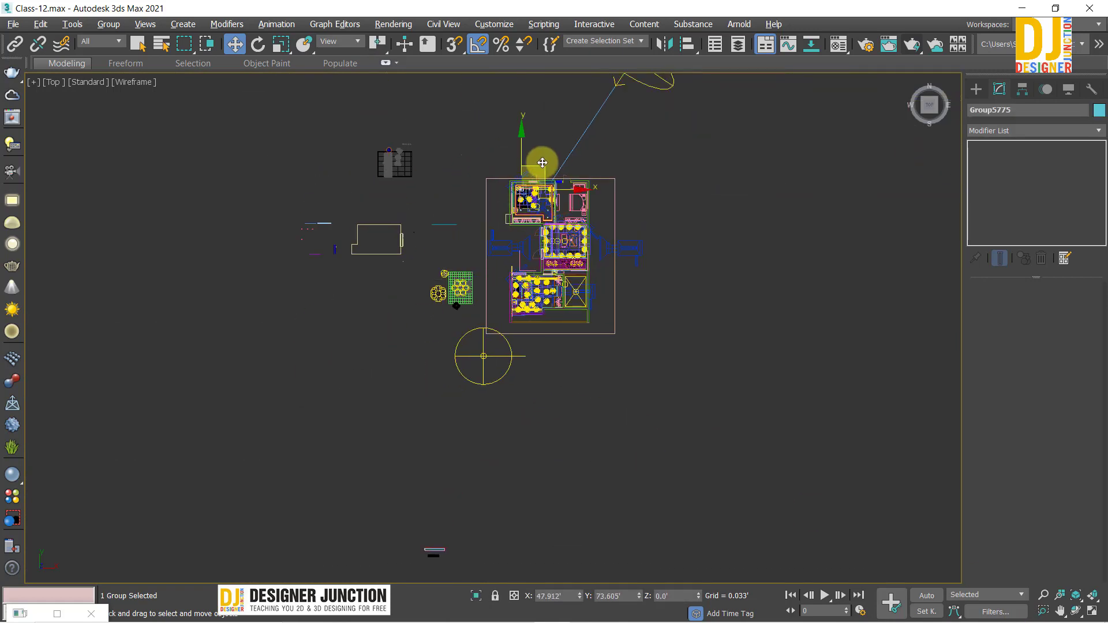
pyautogui.scroll(10, 543, 171)
pyautogui.scroll(-4, 530, 178)
pyautogui.scroll(-2, 489, 252)
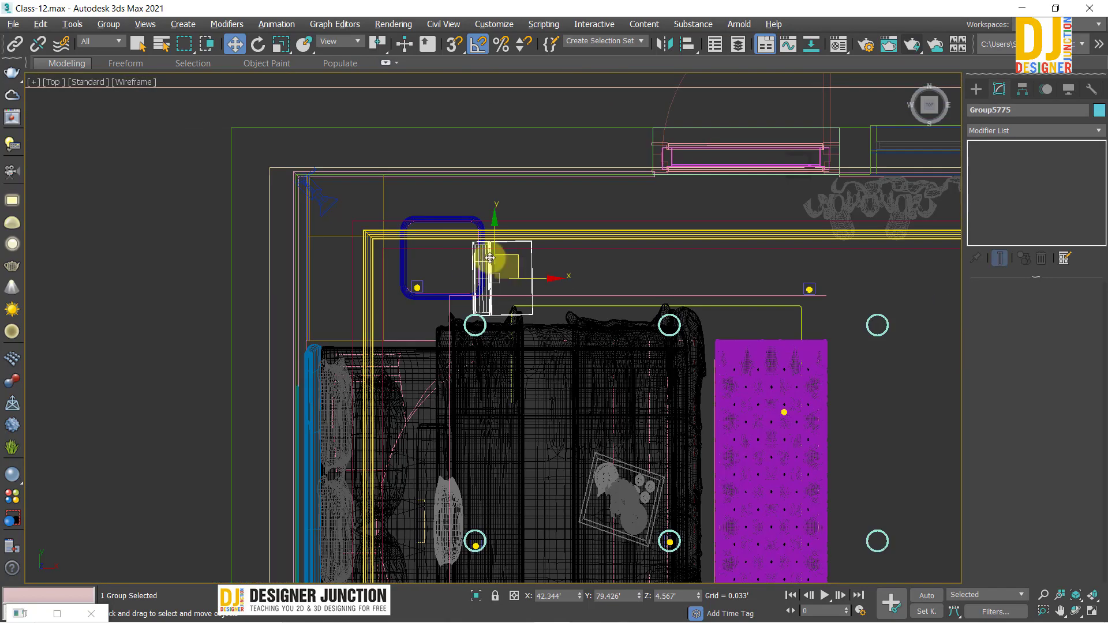
# Zoom to the whole plan, then move the laptop over the side table in Top view
pyautogui.hotkey('ctrl', 'a')
pyautogui.press('z')
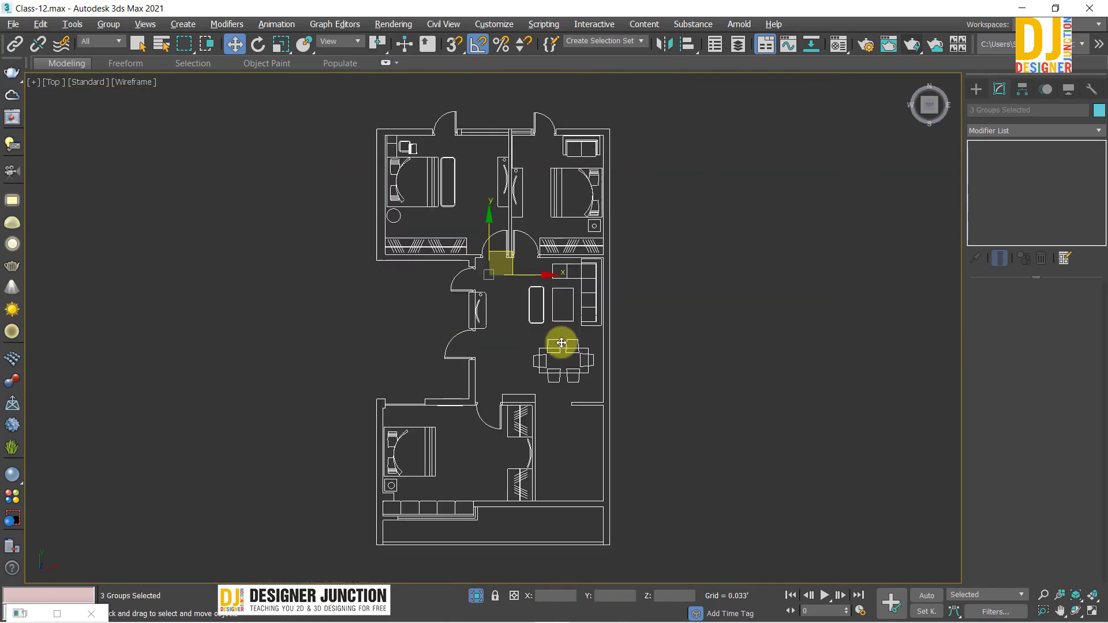
pyautogui.hotkey('alt', 'w')
pyautogui.hotkey('alt', 'w')
pyautogui.press('z')
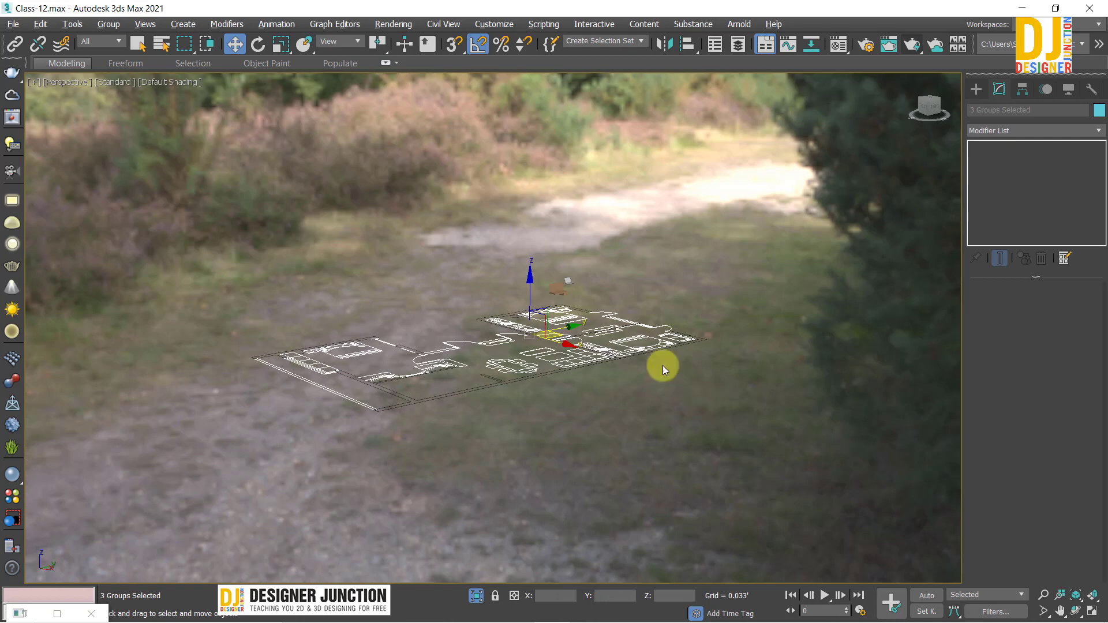
pyautogui.click(397, 271)
pyautogui.press('t')
pyautogui.scroll(3, 429, 292)
pyautogui.scroll(3, 450, 319)
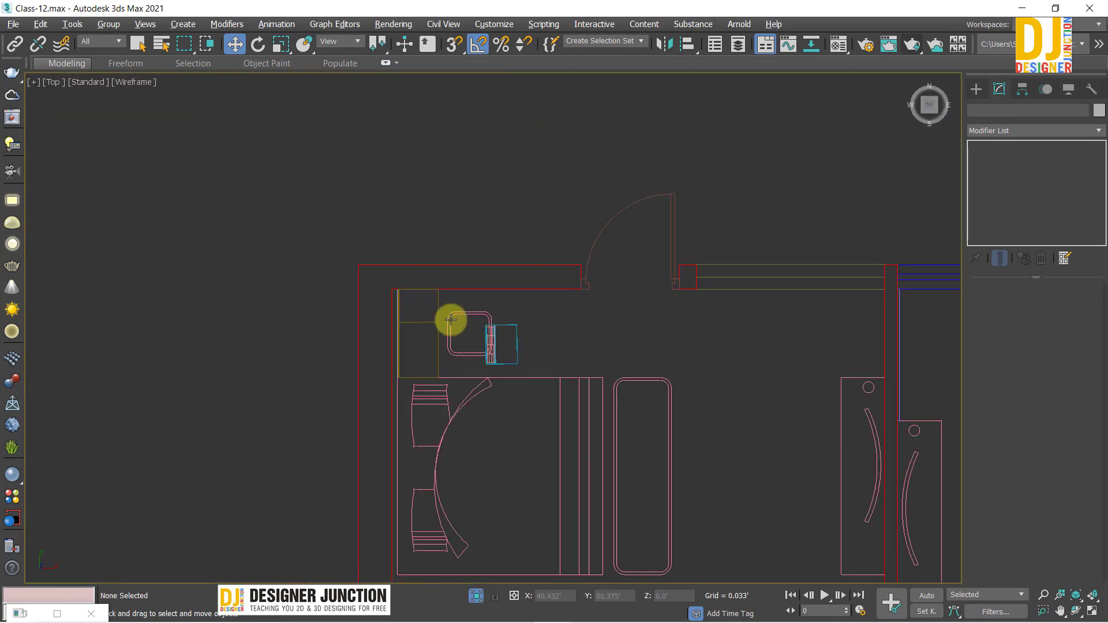
pyautogui.scroll(5, 451, 319)
pyautogui.click(580, 374)
pyautogui.moveTo(596, 366); pyautogui.dragTo(372, 322, button='middle')
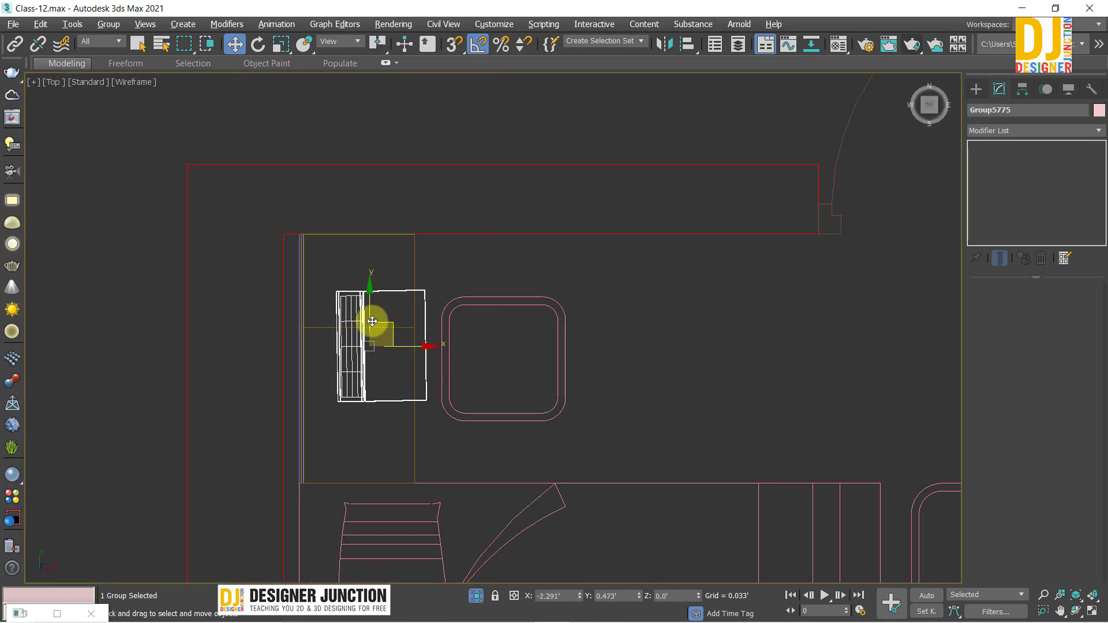
# In Left view, lower the laptop along Y until it rests on the tabletop
pyautogui.hotkey('alt', 'w')
pyautogui.hotkey('alt', 'w')
pyautogui.press('z')
pyautogui.scroll(-3, 536, 307)
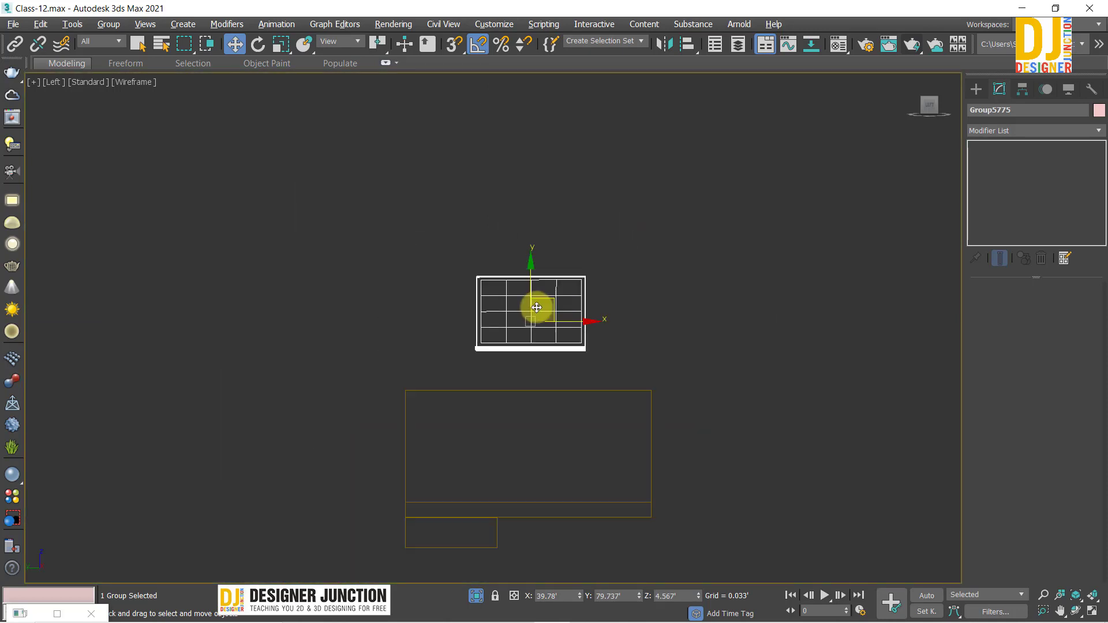
pyautogui.scroll(-3, 537, 308)
pyautogui.moveTo(533, 274)
pyautogui.mouseDown()
pyautogui.moveTo(531, 317)
pyautogui.moveTo(502, 202)
pyautogui.moveTo(490, 287)
pyautogui.mouseUp()
pyautogui.scroll(5, 542, 366)
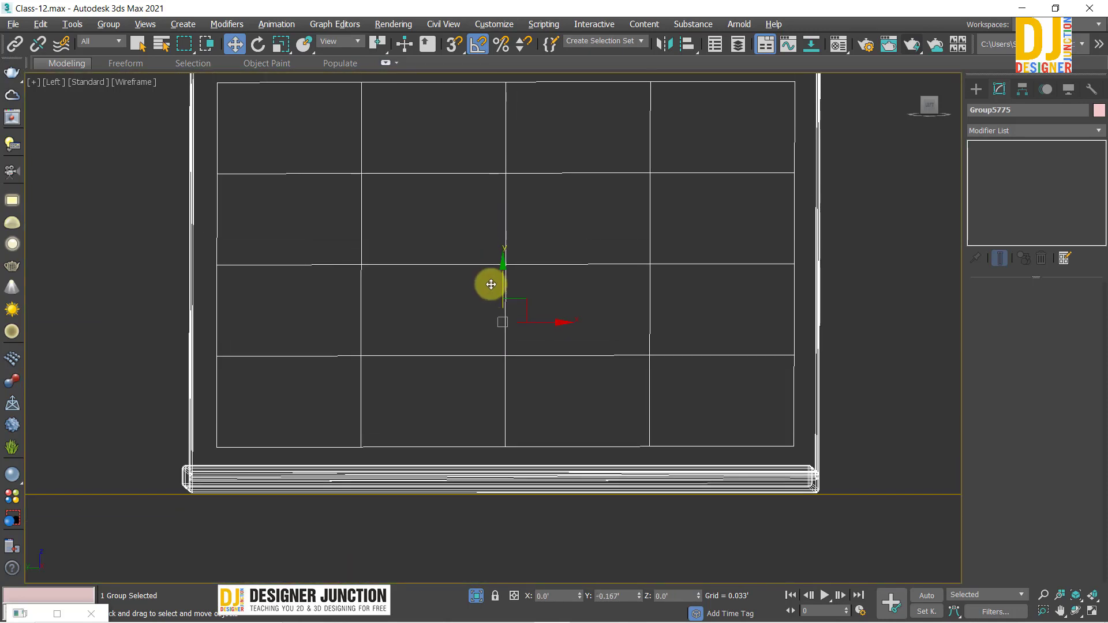
pyautogui.moveTo(732, 313); pyautogui.dragTo(725, 364, button='middle')
# Check the laptop's placement on the table from the Perspective view
pyautogui.hotkey('alt', 'w')
pyautogui.rightClick(77, 452)
pyautogui.hotkey('alt', 'w')
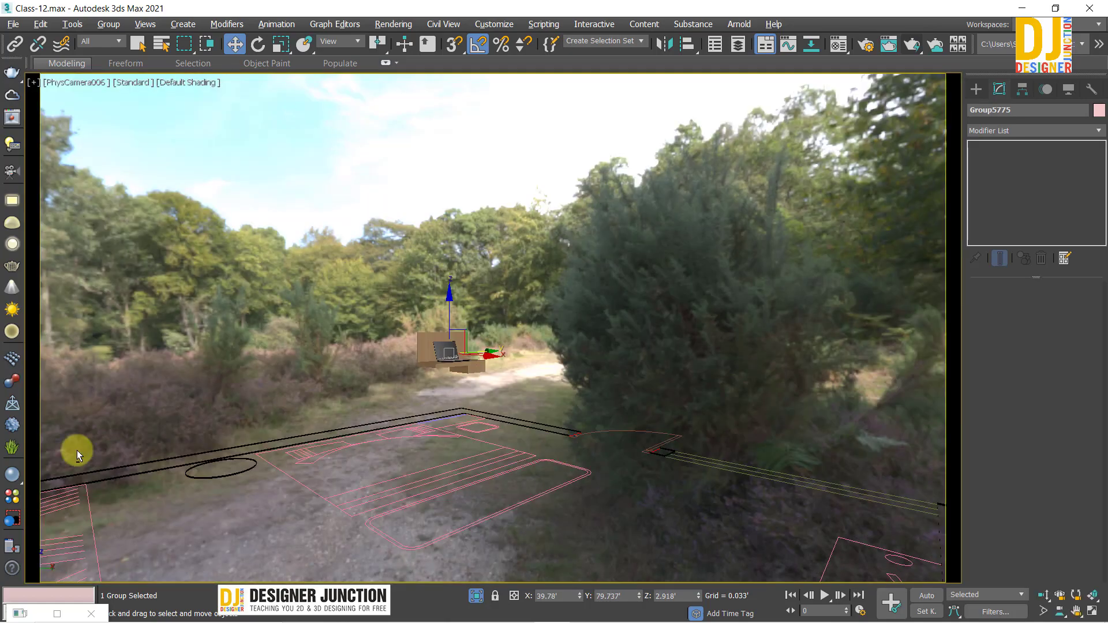
pyautogui.scroll(5, 359, 415)
pyautogui.press('z')
pyautogui.scroll(-2, 452, 320)
pyautogui.scroll(-3, 431, 280)
pyautogui.moveTo(430, 279)
pyautogui.keyDown('alt'); pyautogui.mouseDown(button='middle')
pyautogui.moveTo(527, 319)
pyautogui.moveTo(435, 306)
pyautogui.moveTo(371, 363)
pyautogui.moveTo(376, 334)
pyautogui.moveTo(416, 388)
pyautogui.moveTo(466, 283)
pyautogui.mouseUp(button='middle'); pyautogui.keyUp('alt')
pyautogui.scroll(2, 460, 311)
pyautogui.hotkey('alt', 'w')
pyautogui.rightClick(341, 210)
pyautogui.hotkey('alt', 'w')
pyautogui.hotkey('alt', 'w')
pyautogui.rightClick(282, 489)
pyautogui.hotkey('alt', 'w')
# In the Material Editor, eyedrop the laptop screen and load hp-youth.jpg as its Diffuse bitmap
pyautogui.click(854, 126)
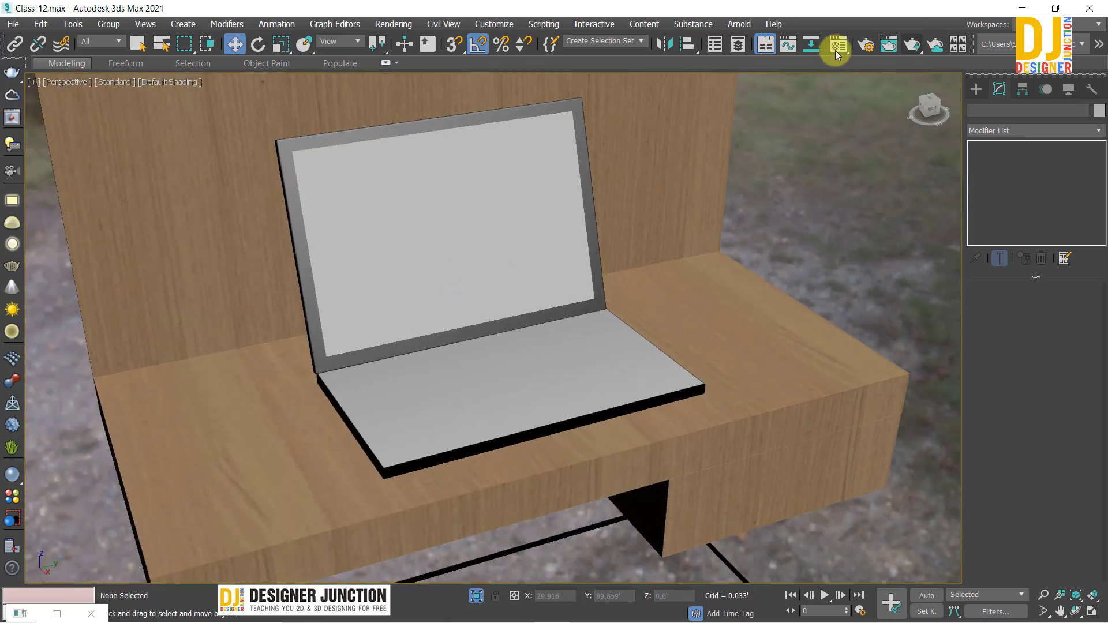
pyautogui.press('m')
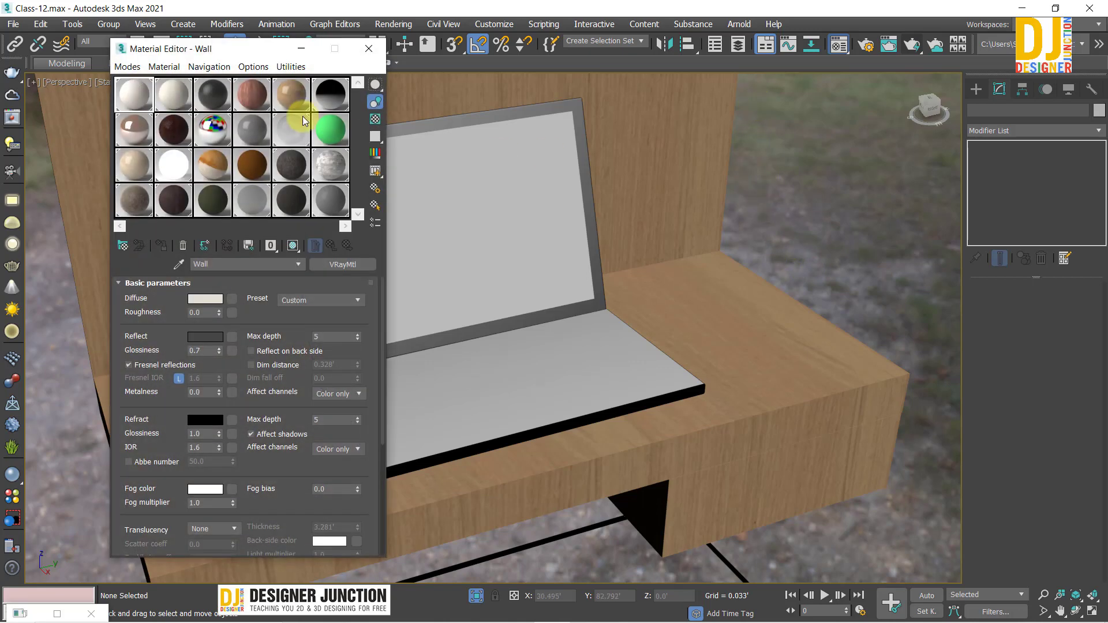
pyautogui.moveTo(132, 50); pyautogui.dragTo(778, 57)
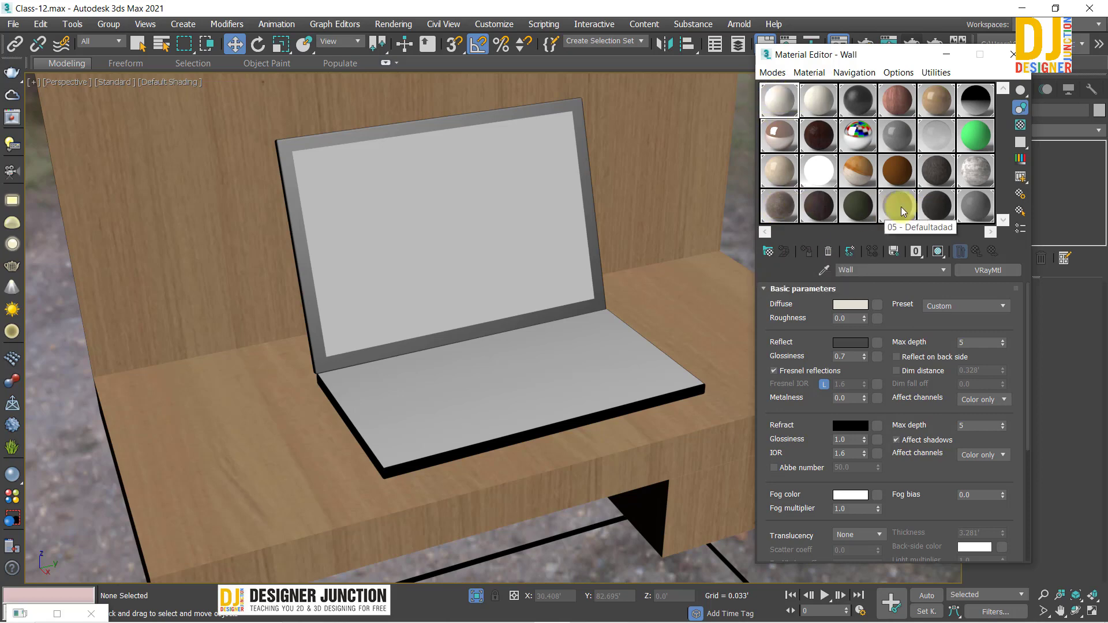
pyautogui.click(823, 269)
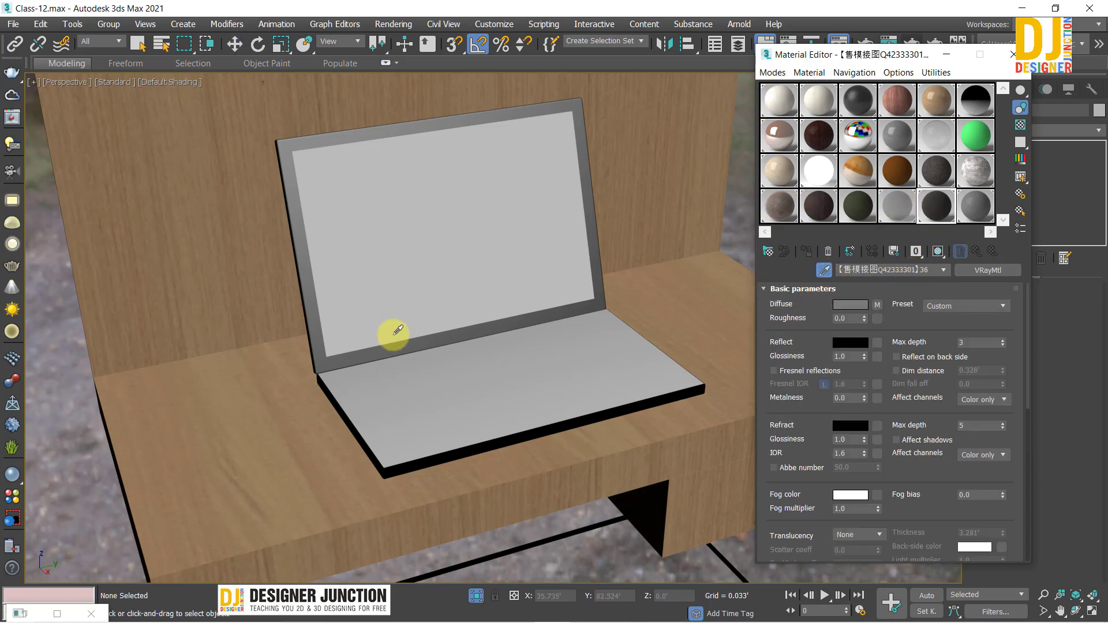
pyautogui.click(333, 225)
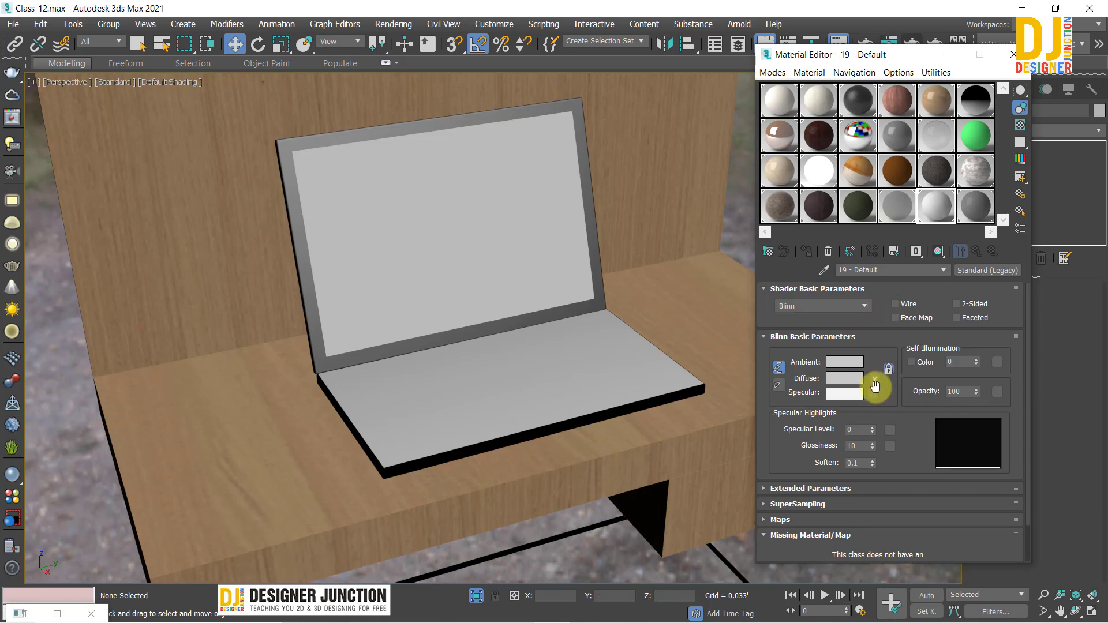
pyautogui.click(875, 379)
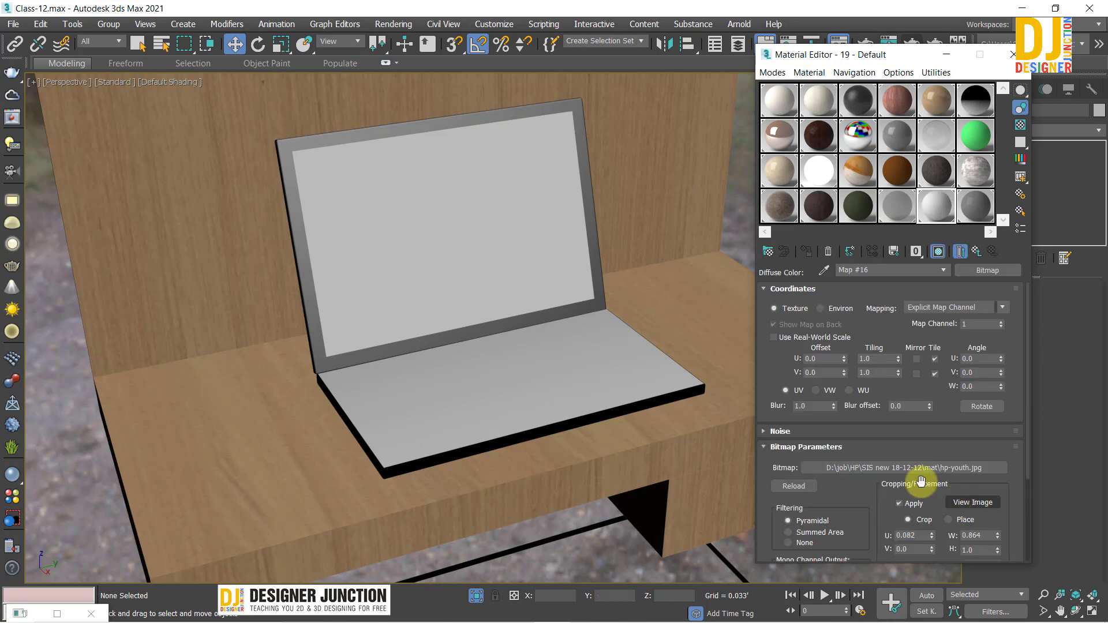
pyautogui.click(904, 467)
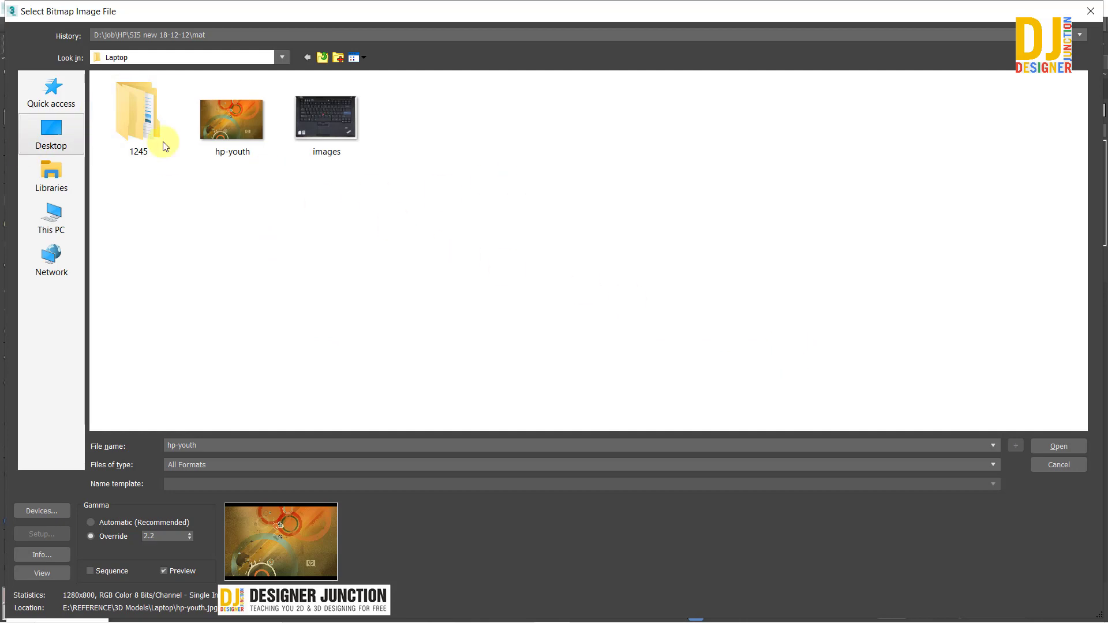
pyautogui.click(1051, 447)
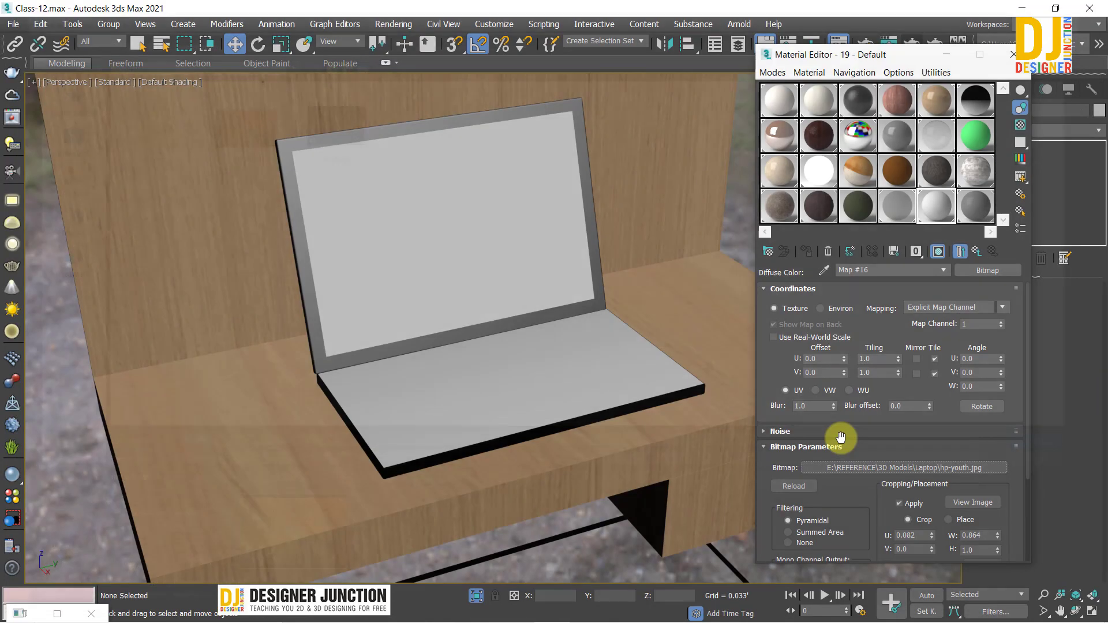
# Eyedrop the laptop body and load images.jpeg into sub-material 2, 16 - Default
pyautogui.click(823, 270)
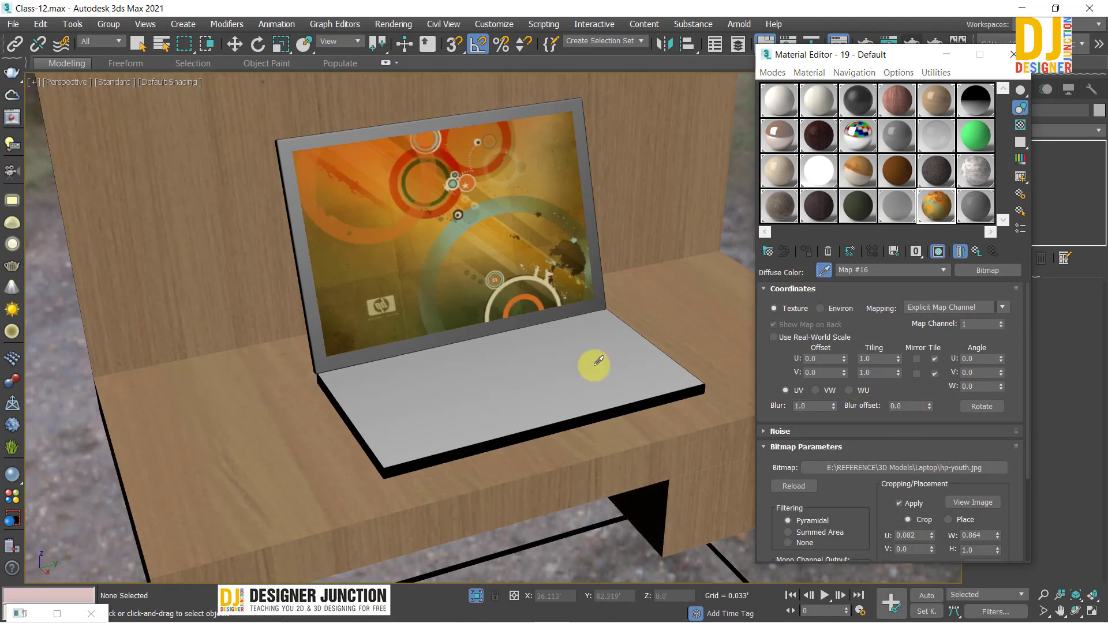
pyautogui.click(594, 366)
pyautogui.click(888, 363)
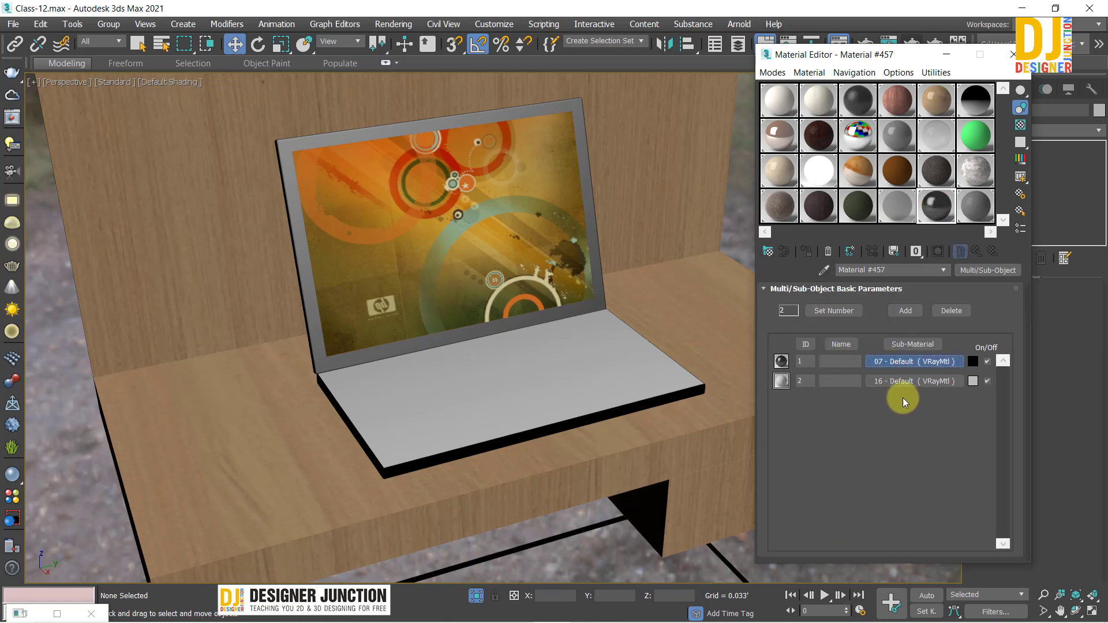
pyautogui.click(823, 270)
pyautogui.click(591, 364)
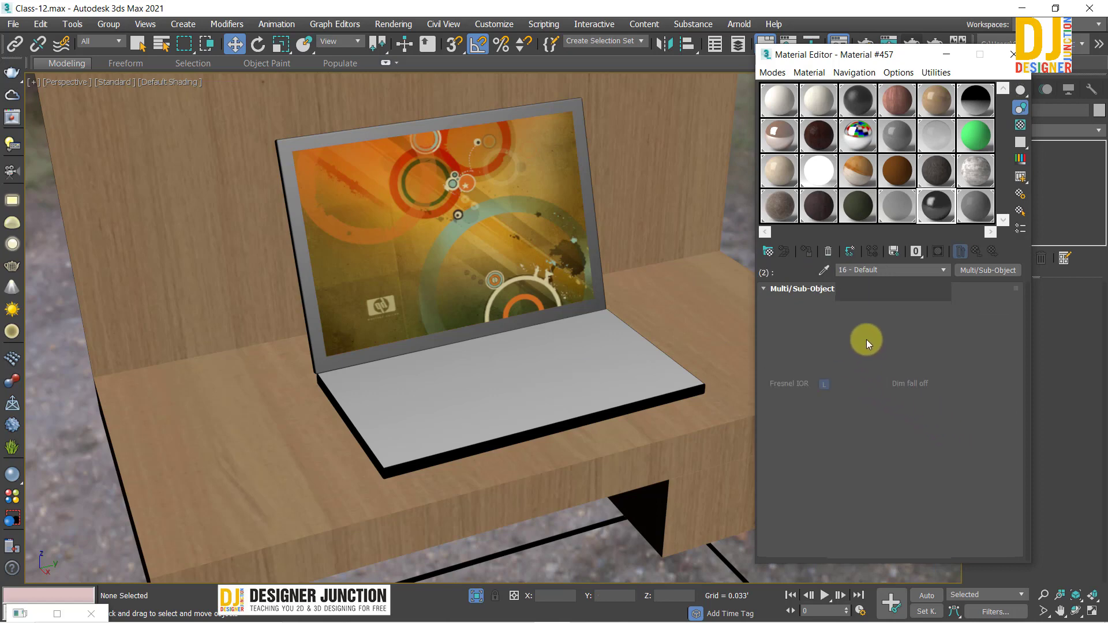
pyautogui.click(866, 339)
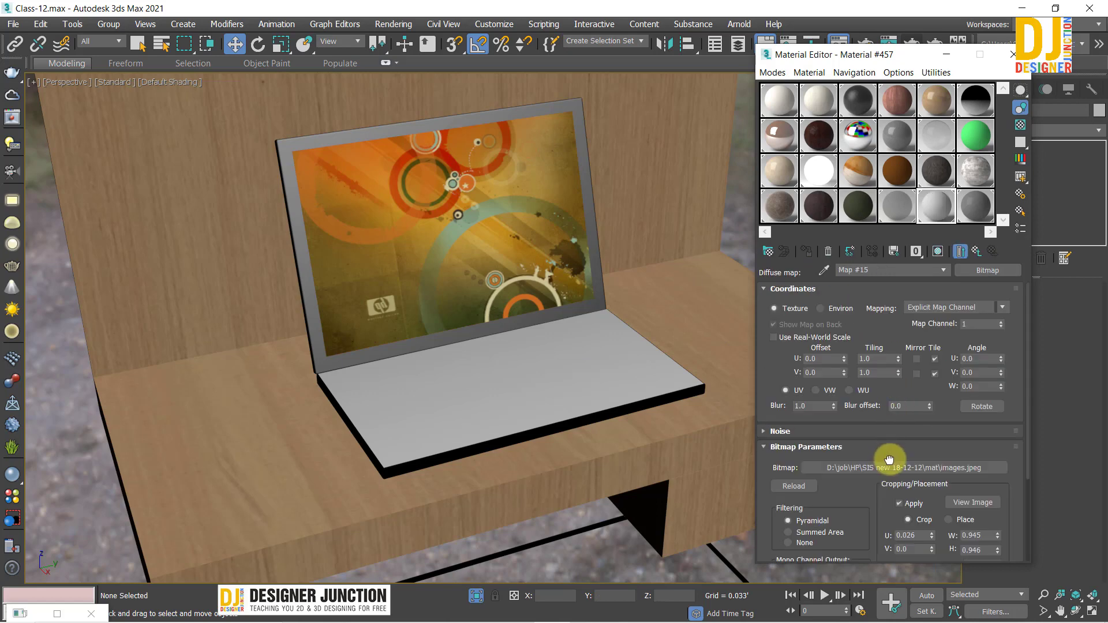
pyautogui.click(888, 465)
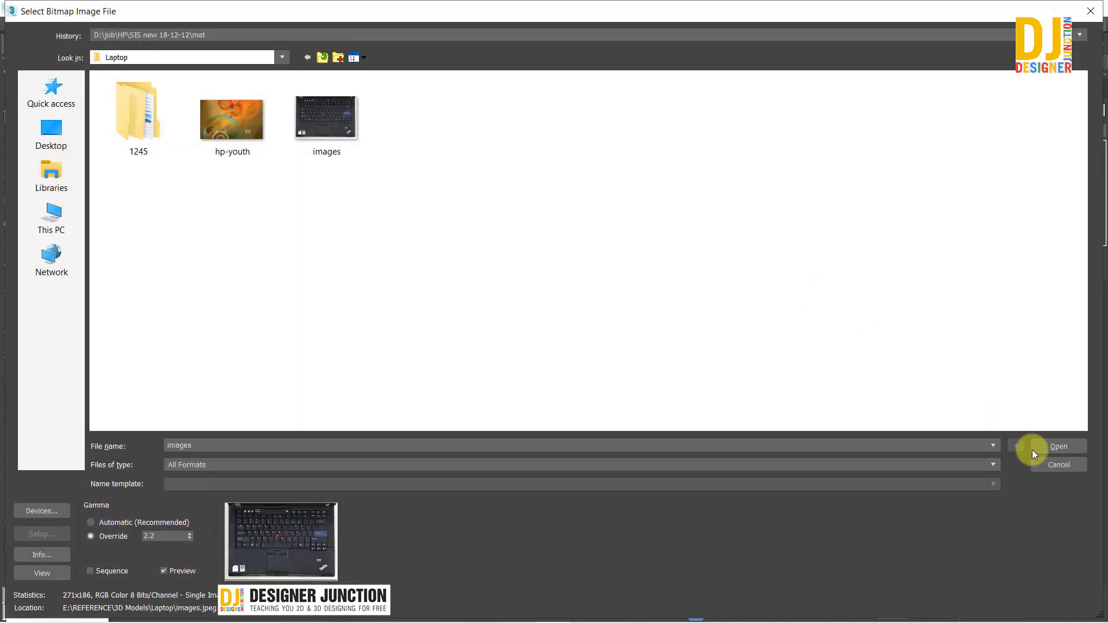
pyautogui.click(1032, 449)
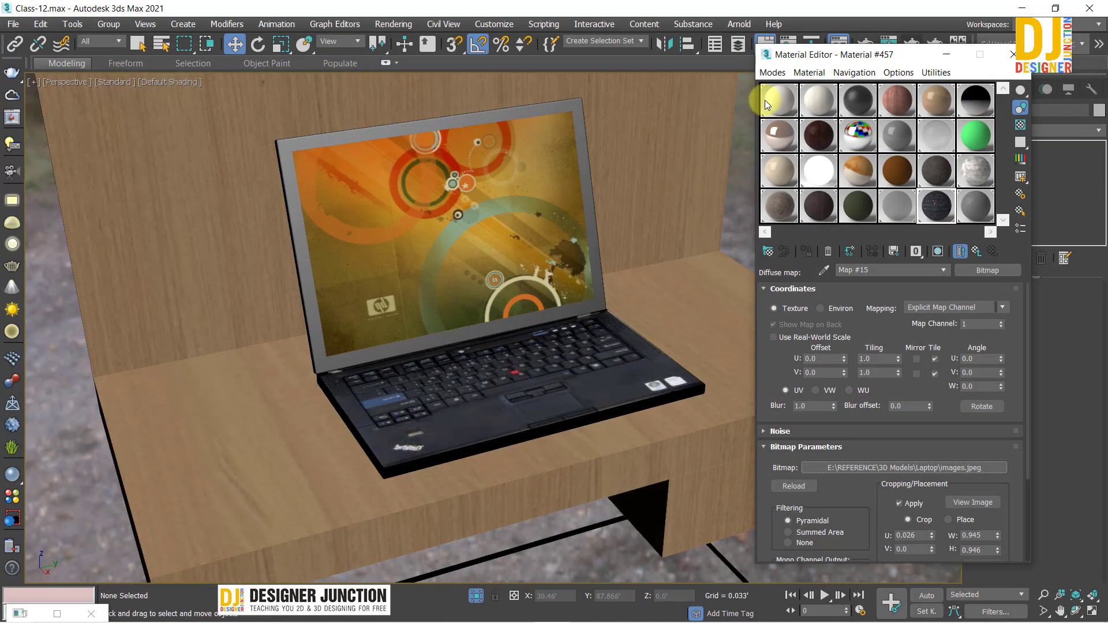
# Close the Material Editor and orbit to view the textured laptop on the desk
pyautogui.click(771, 100)
pyautogui.click(1013, 53)
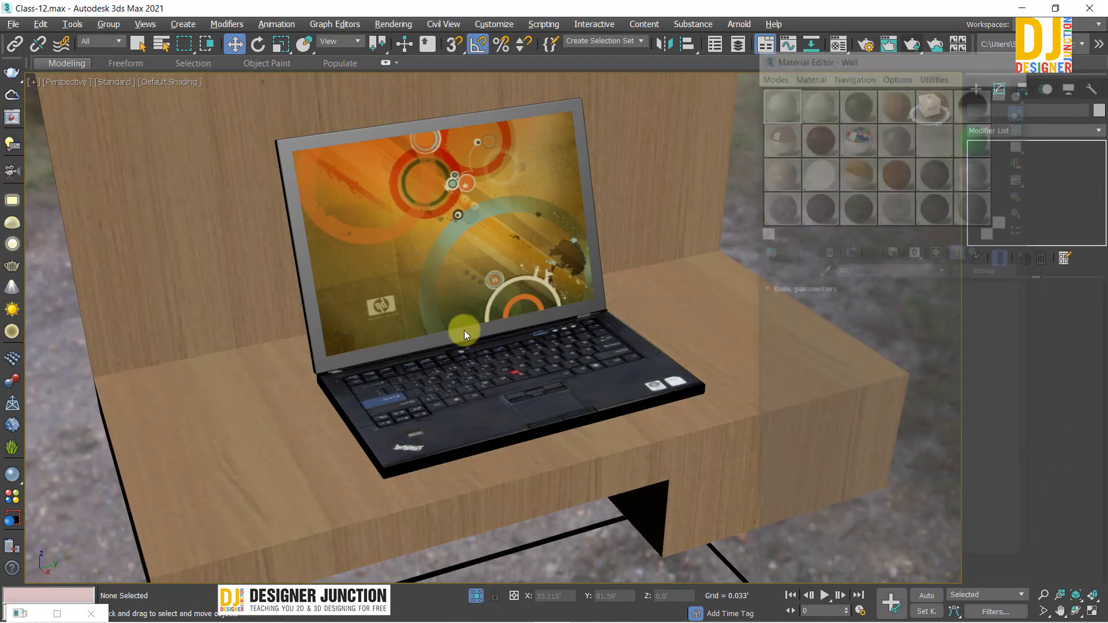
pyautogui.scroll(-2, 464, 330)
pyautogui.moveTo(477, 336)
pyautogui.mouseDown(button='middle')
pyautogui.moveTo(404, 377)
pyautogui.moveTo(408, 359)
pyautogui.mouseUp(button='middle')
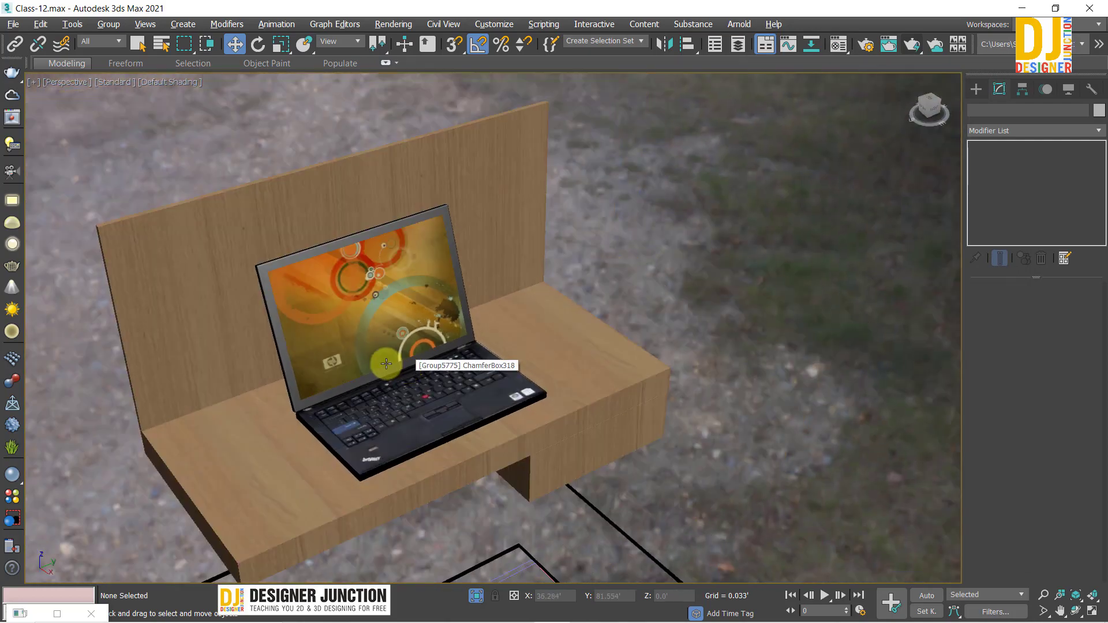
pyautogui.scroll(3, 386, 364)
pyautogui.scroll(-3, 384, 364)
# Maximize PhysCamera006, show the full scene, and render the bedroom in V-Ray Frame Buffer
pyautogui.scroll(-2, 381, 363)
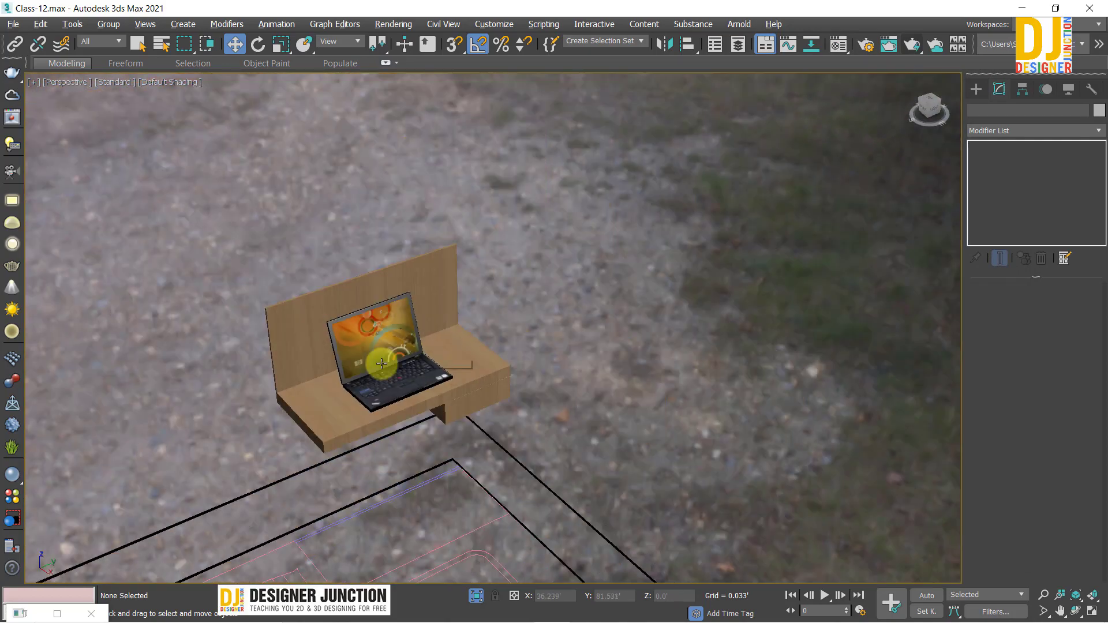
pyautogui.scroll(-3, 381, 363)
pyautogui.hotkey('alt', 'w')
pyautogui.click(733, 458)
pyautogui.hotkey('alt', 'w')
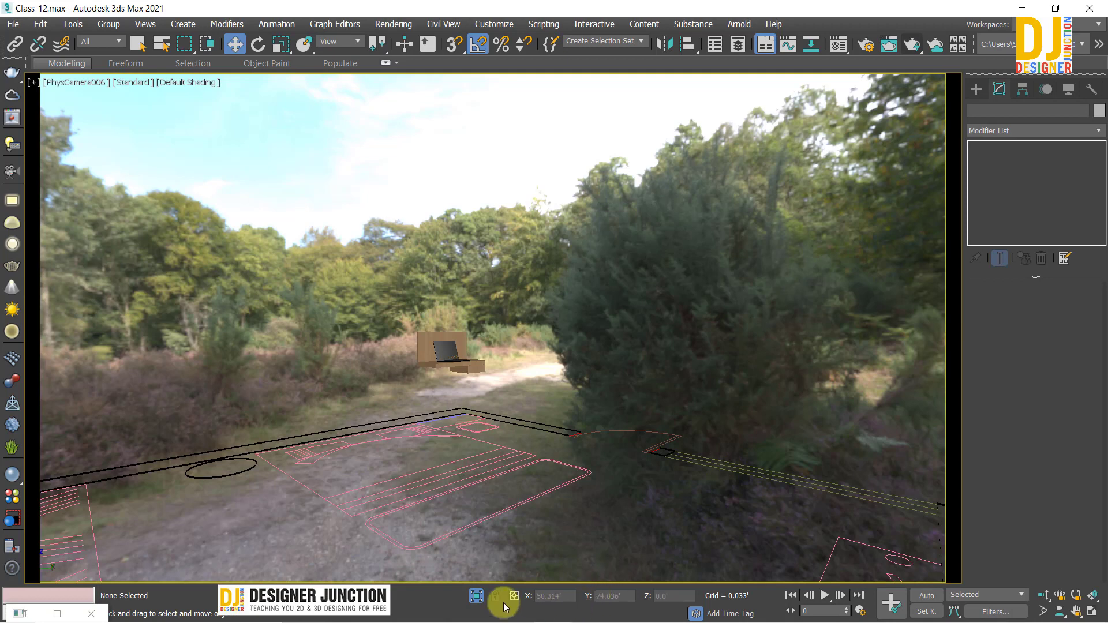
pyautogui.click(477, 595)
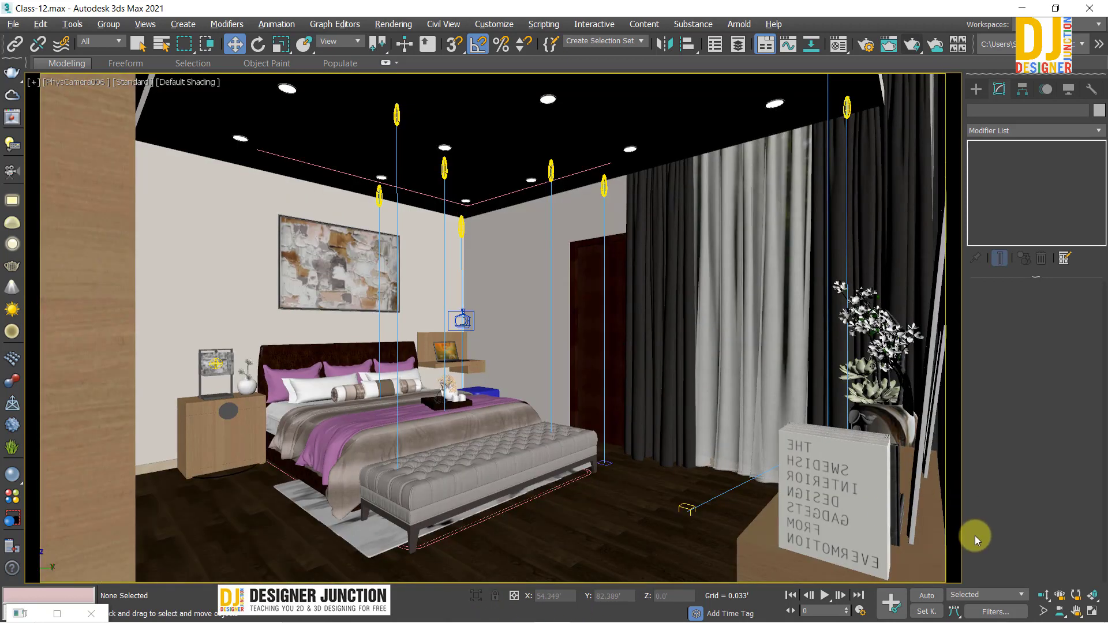
pyautogui.hotkey('shift', 'q')
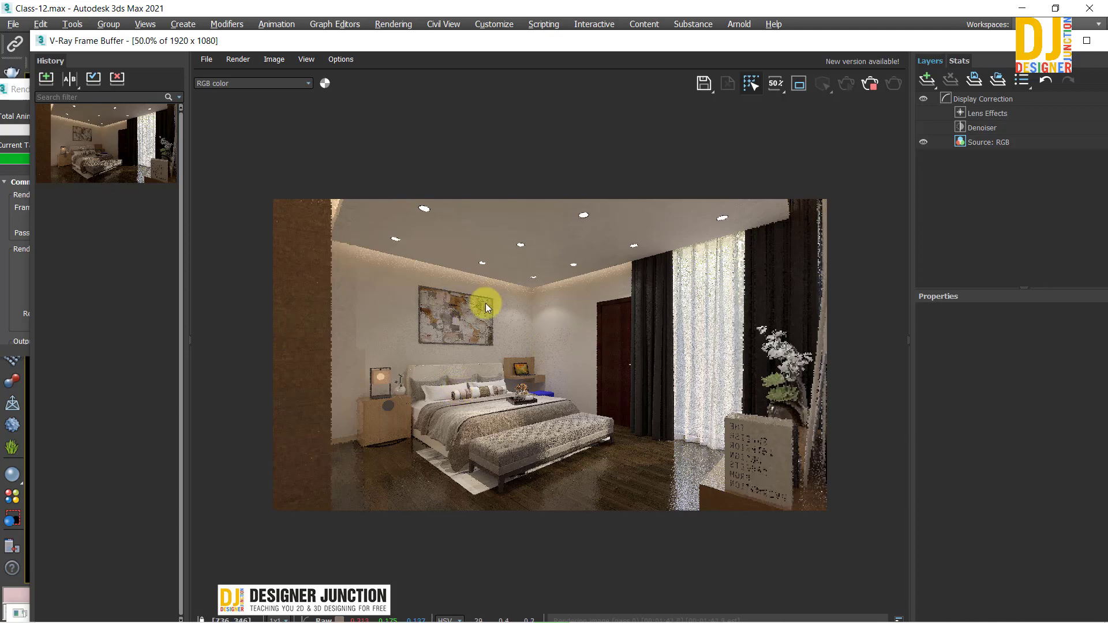
# Zoom and pan around the finished bedroom render in the V-Ray Frame Buffer to inspect it
pyautogui.scroll(2, 408, 365)
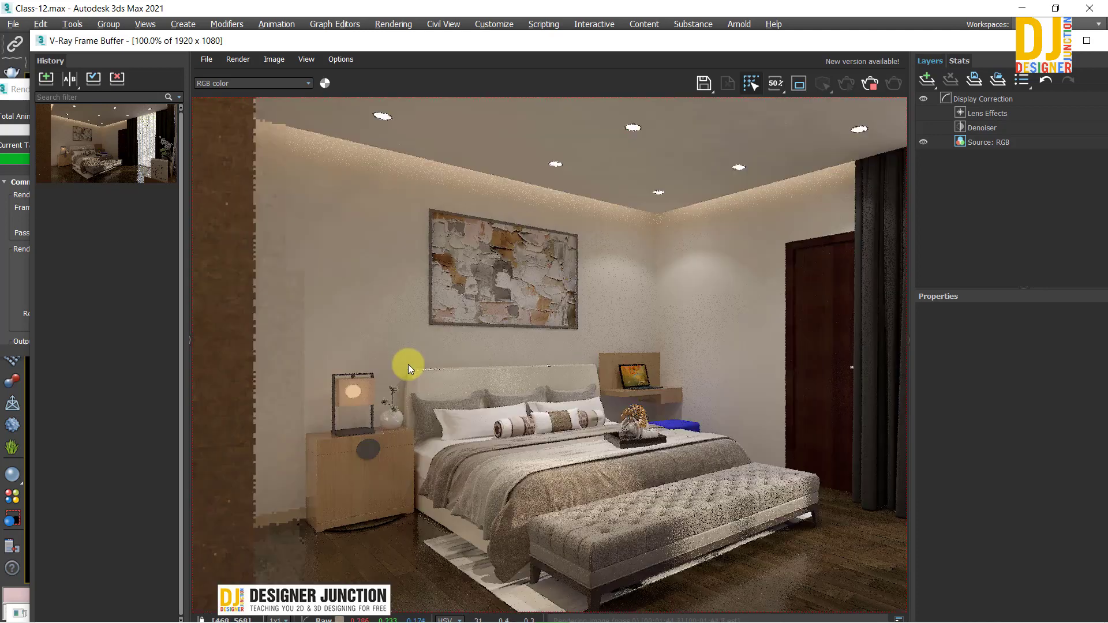
pyautogui.scroll(2, 408, 365)
pyautogui.moveTo(486, 340); pyautogui.dragTo(345, 309, button='middle')
pyautogui.scroll(-2, 546, 349)
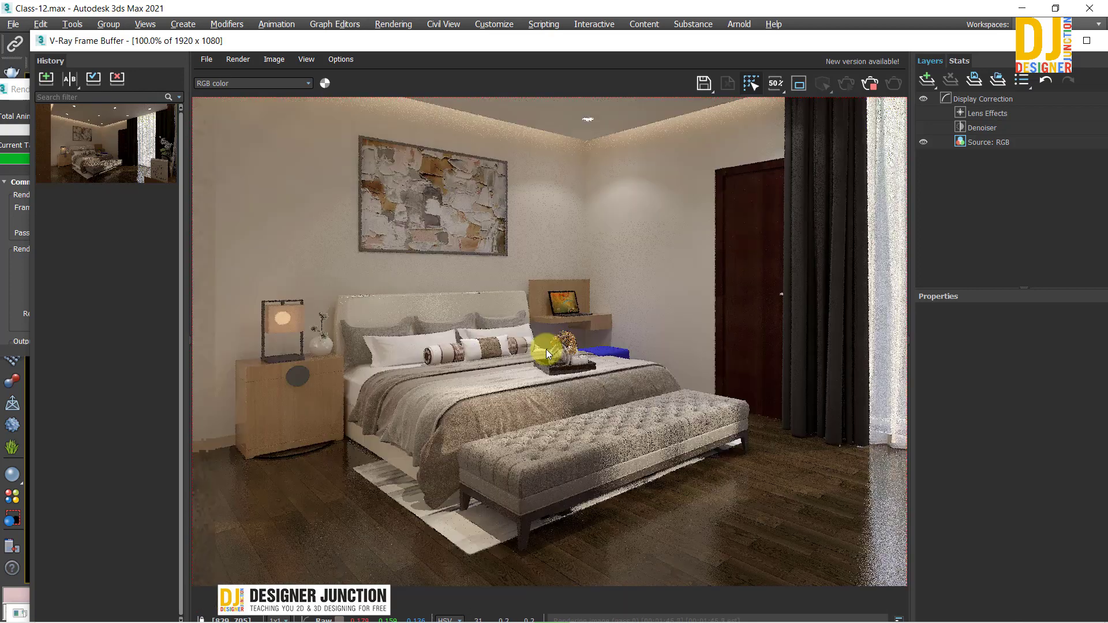
pyautogui.scroll(-2, 577, 422)
pyautogui.scroll(2, 585, 439)
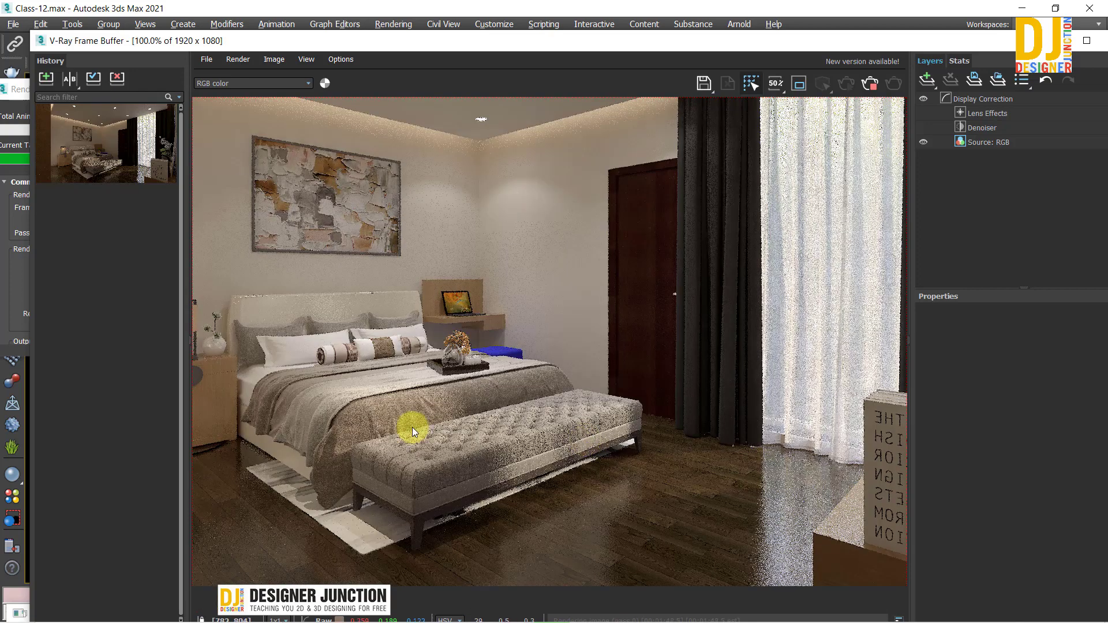
pyautogui.moveTo(459, 427); pyautogui.dragTo(470, 428, button='middle')
pyautogui.scroll(-2, 471, 429)
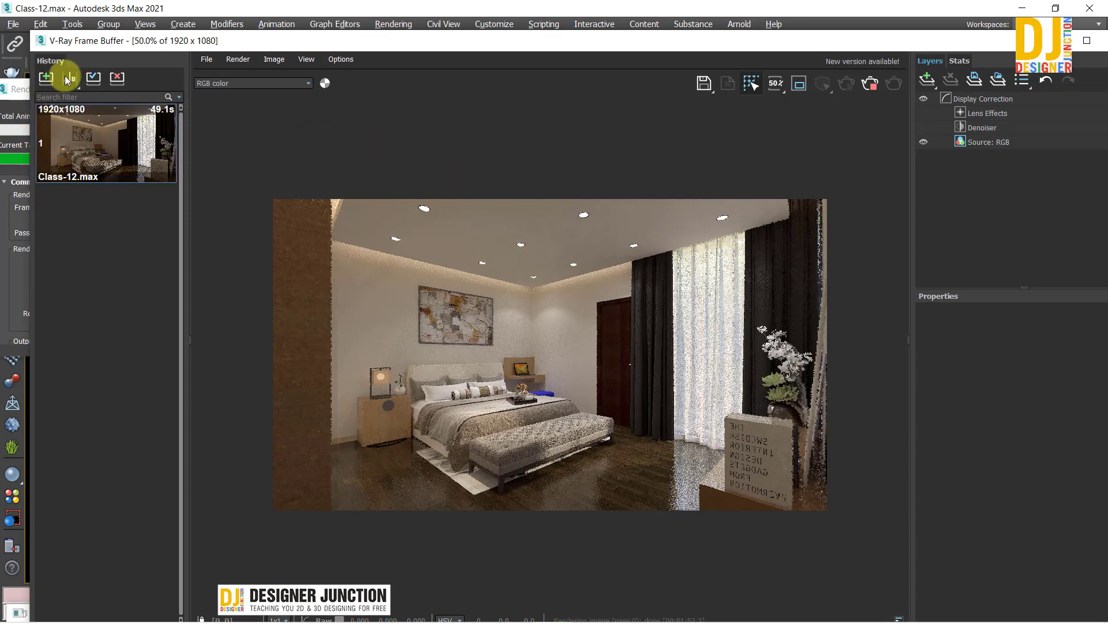
# Dismiss the accidentally opened Chaos Cloud submission and move the frame buffer out of the way
pyautogui.click(15, 99)
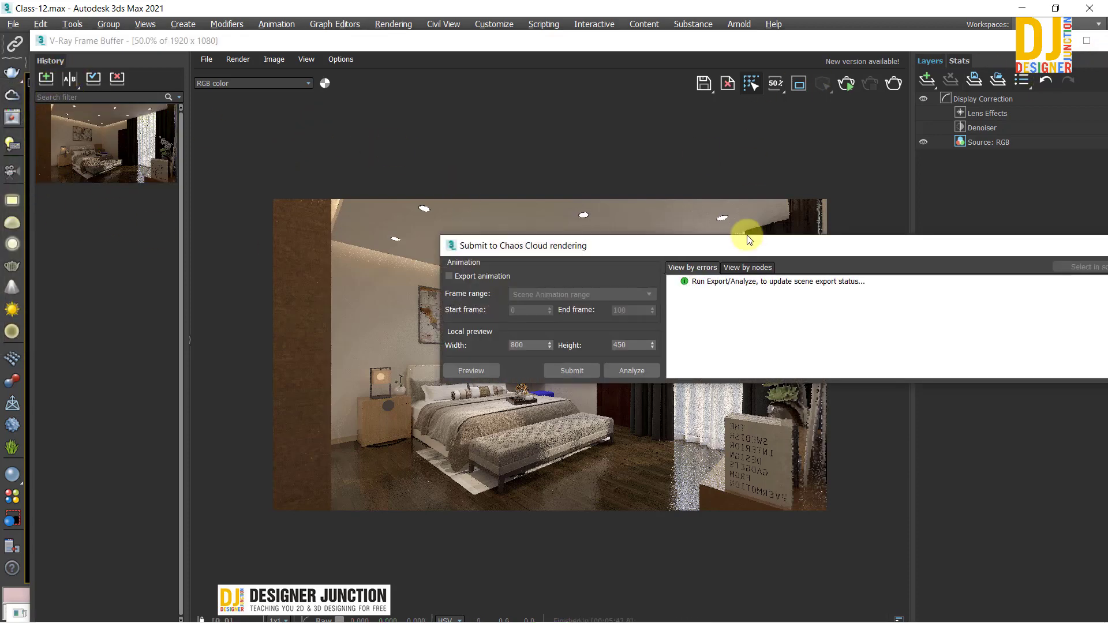
pyautogui.click(560, 74)
pyautogui.moveTo(906, 46); pyautogui.dragTo(908, 91)
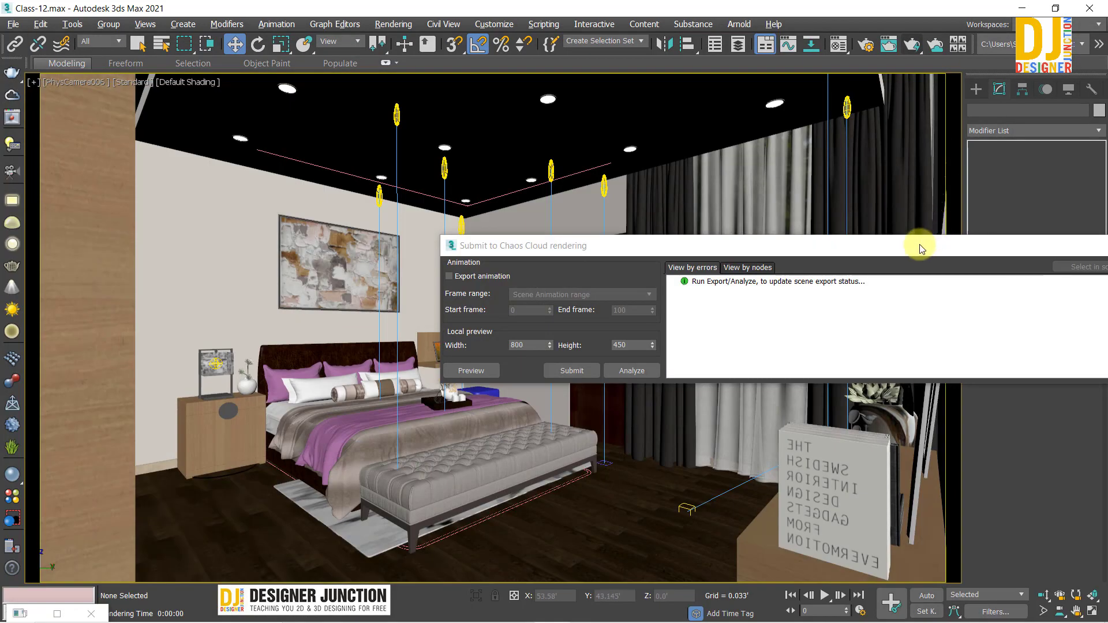
pyautogui.moveTo(920, 244); pyautogui.dragTo(608, 207)
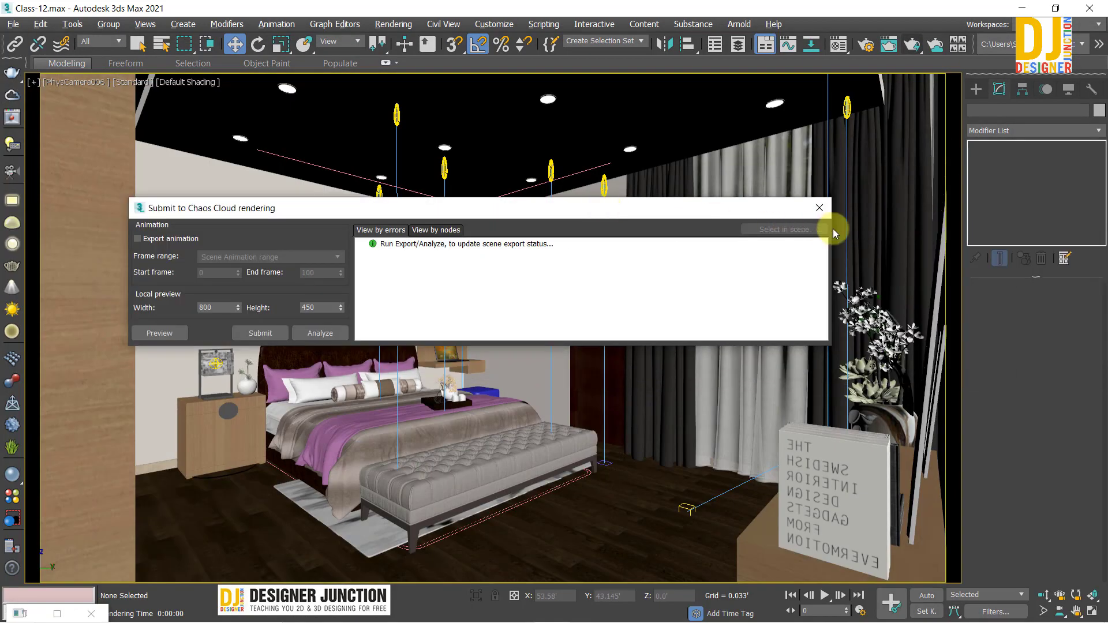
pyautogui.click(818, 209)
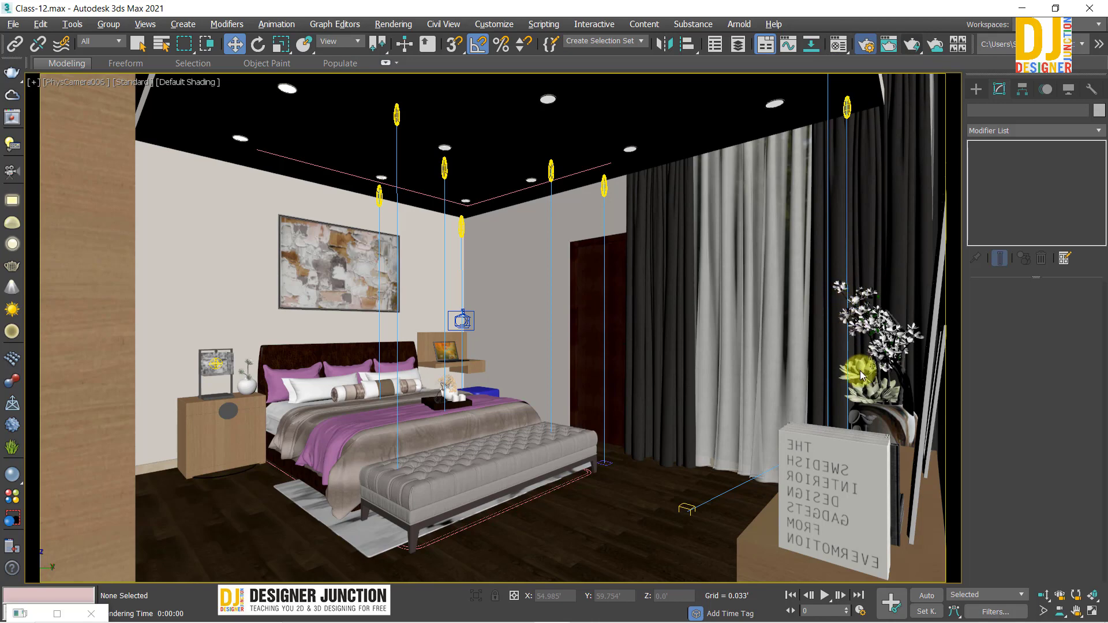
# In Render Setup, set the image sampler to Bucket and review Min subdivs and Noise threshold
pyautogui.click(865, 53)
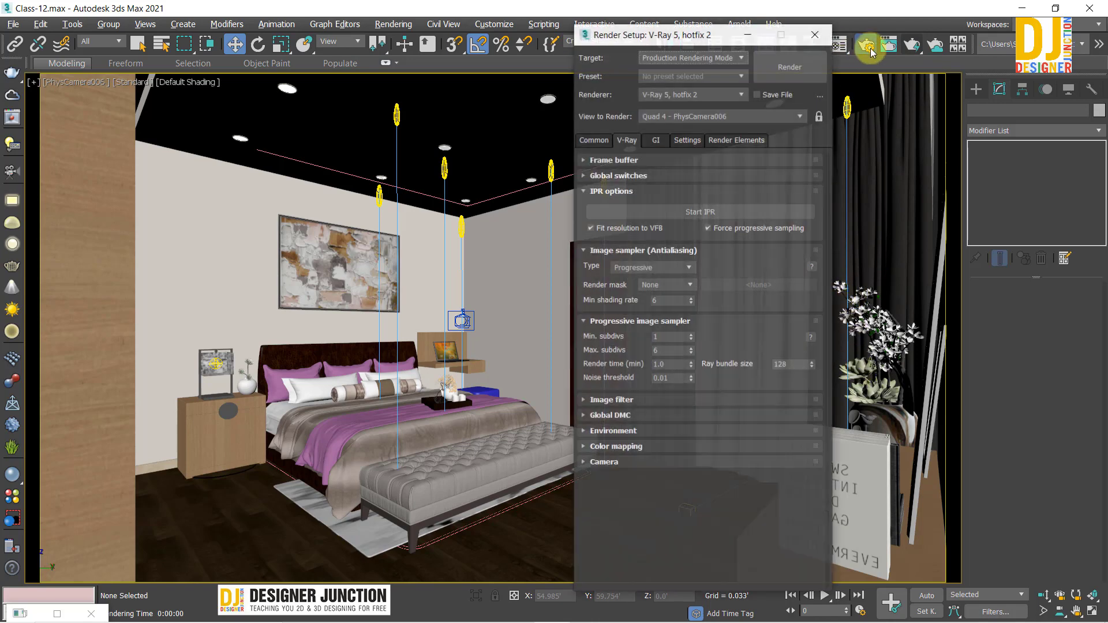
pyautogui.click(637, 271)
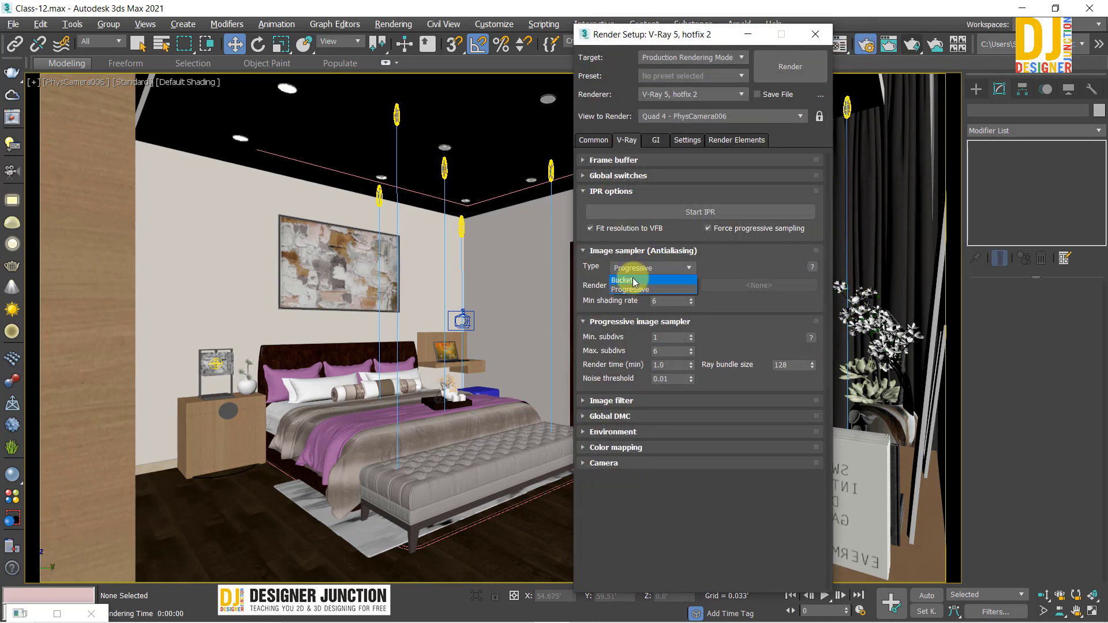
pyautogui.click(633, 281)
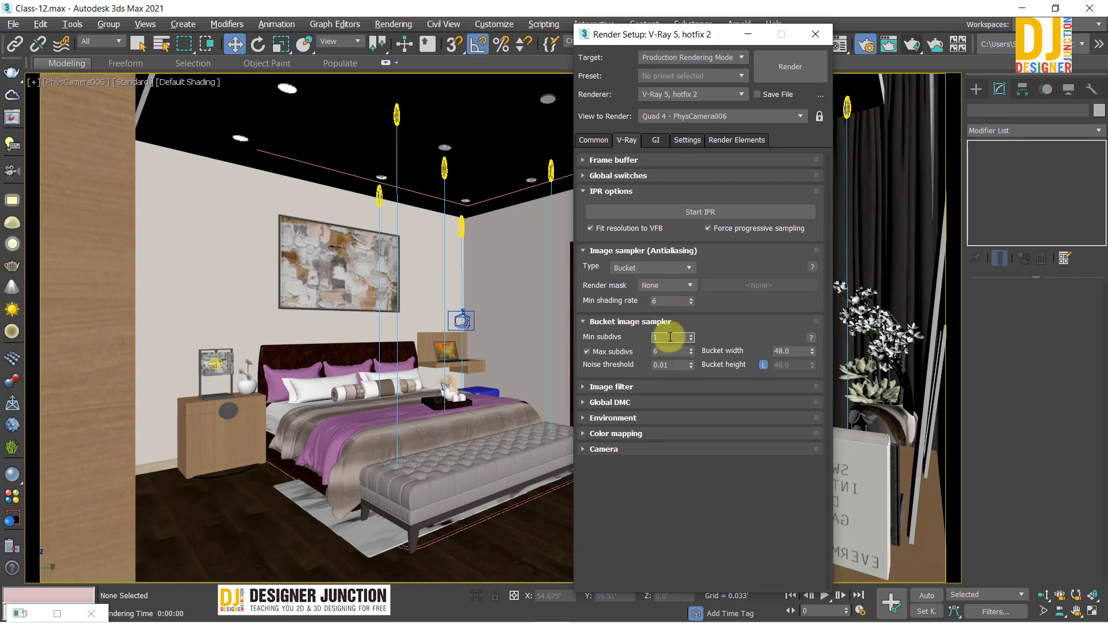
pyautogui.doubleClick(679, 337)
pyautogui.doubleClick(664, 365)
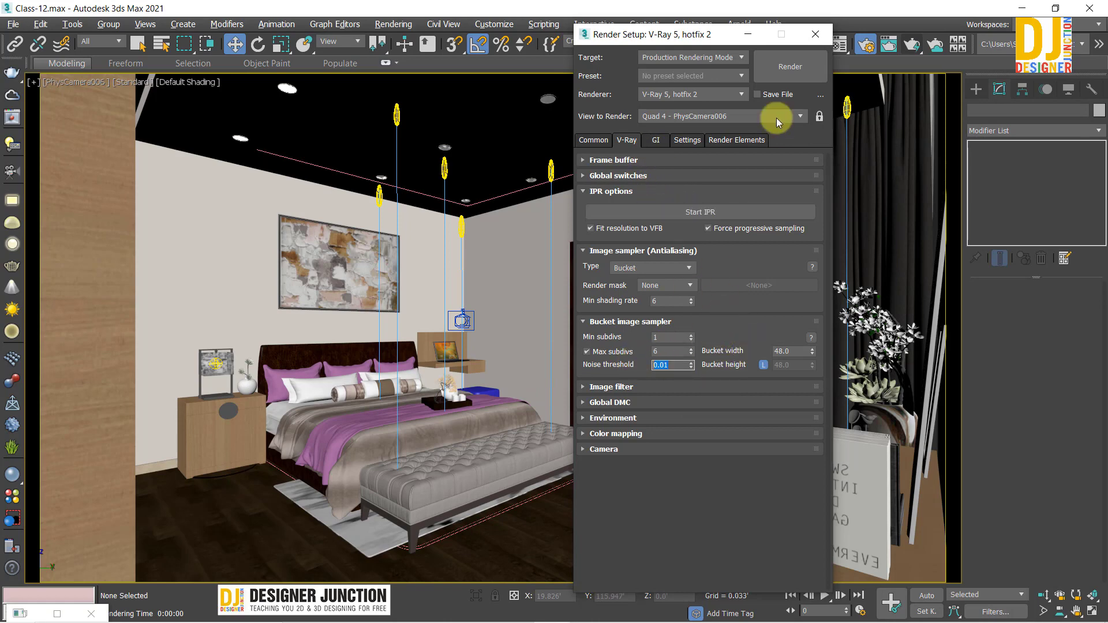
# Enable the VRayDenoiser render element, then return to Common and close Render Setup
pyautogui.click(656, 140)
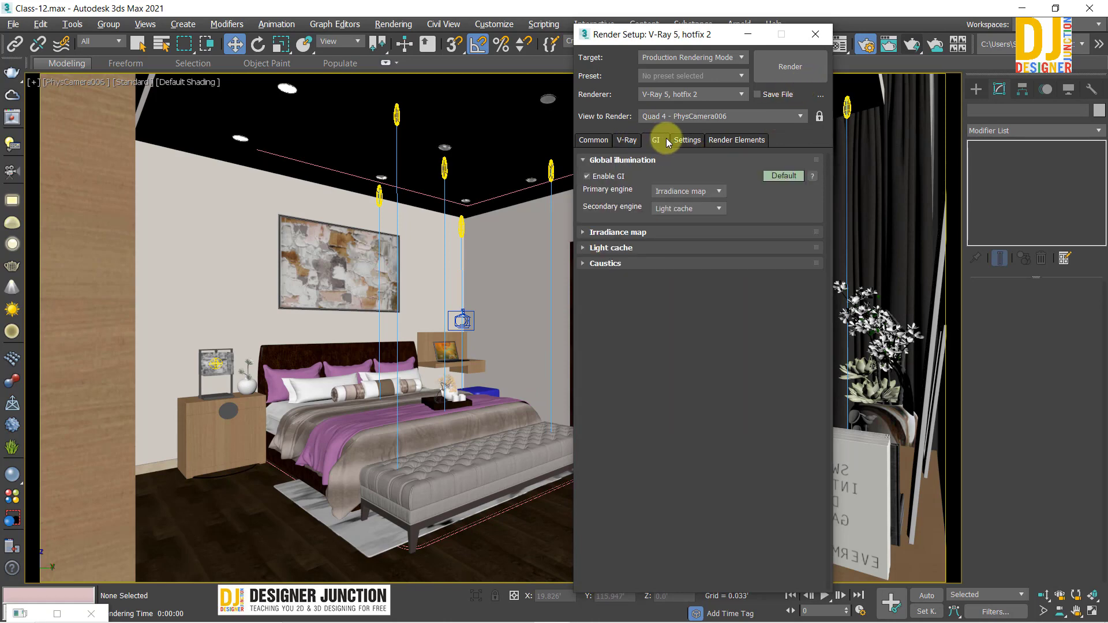
pyautogui.click(719, 143)
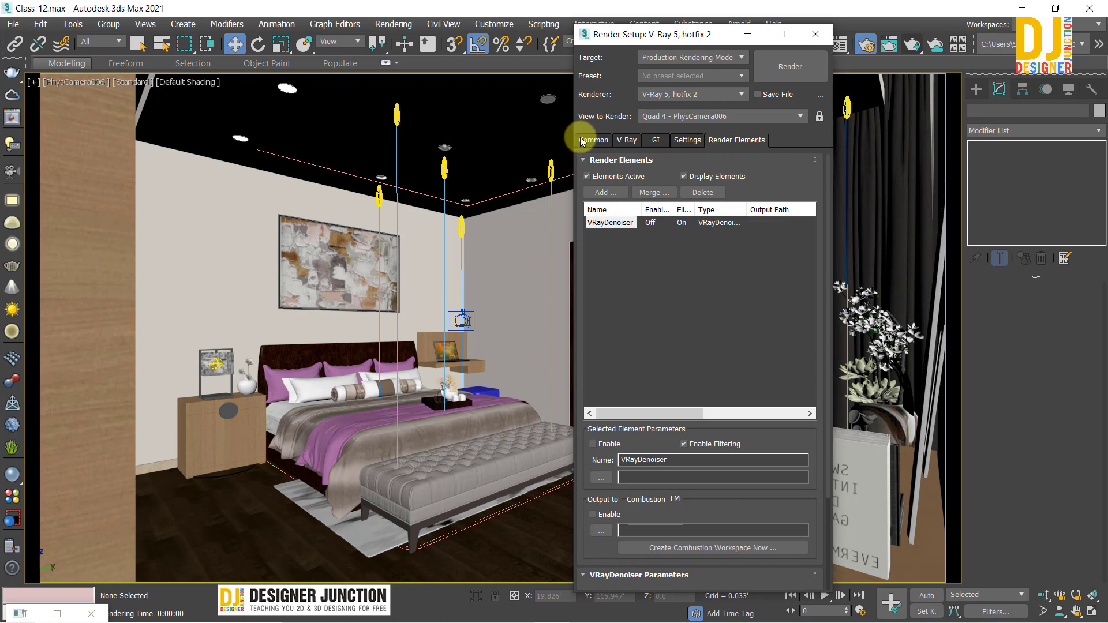
pyautogui.click(592, 443)
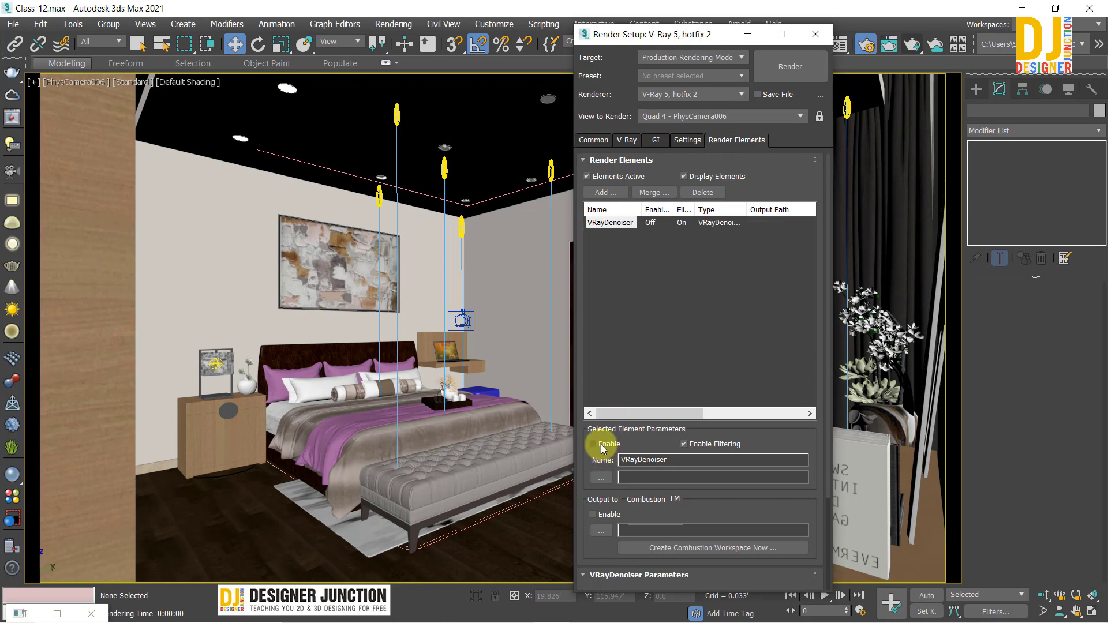
pyautogui.click(582, 140)
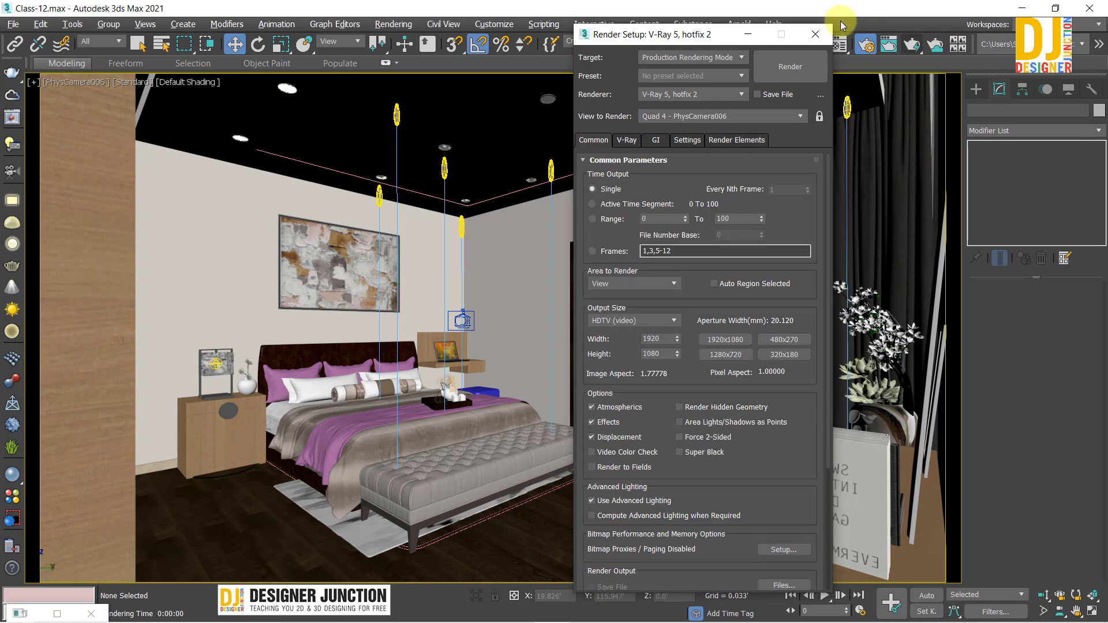
pyautogui.click(816, 33)
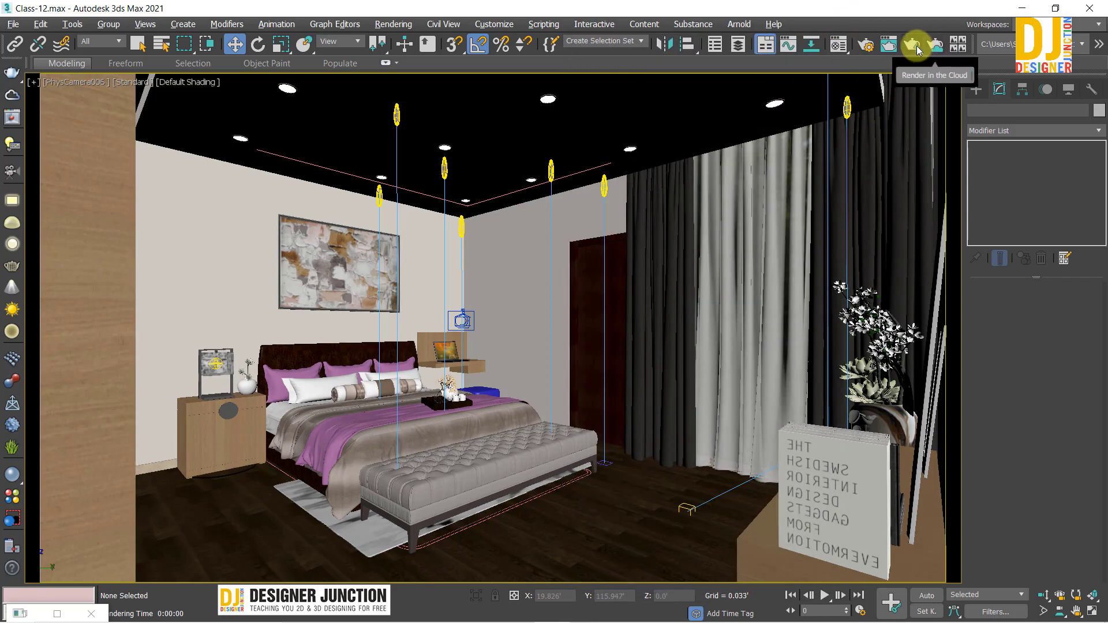
# Render the bedroom camera view with Render Production, then close the frame buffer
pyautogui.click(913, 49)
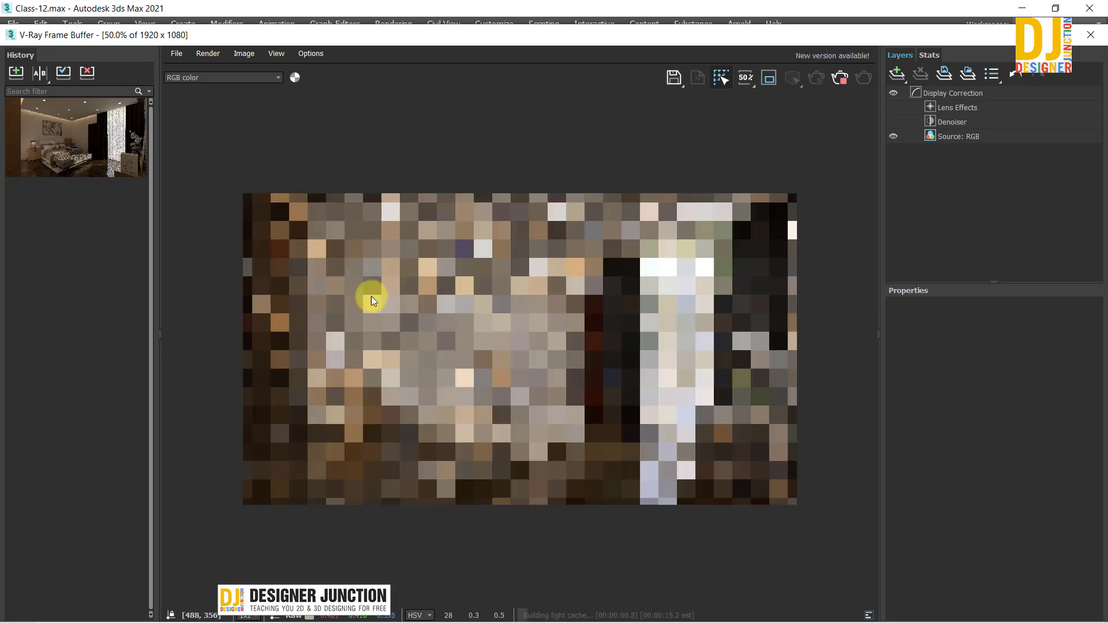
pyautogui.click(1090, 35)
# Maximize the Top view, zoom in, and select the light group beside the bed
pyautogui.hotkey('alt', 'w')
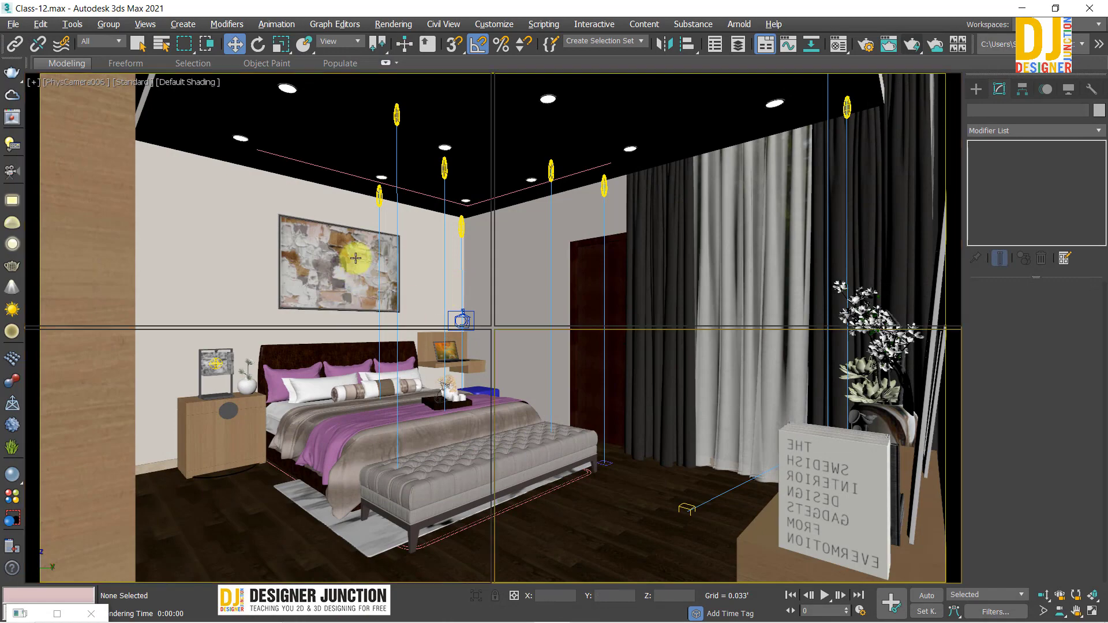
pyautogui.click(420, 277)
pyautogui.hotkey('alt', 'w')
pyautogui.scroll(-5, 439, 323)
pyautogui.scroll(2, 477, 400)
pyautogui.scroll(3, 479, 404)
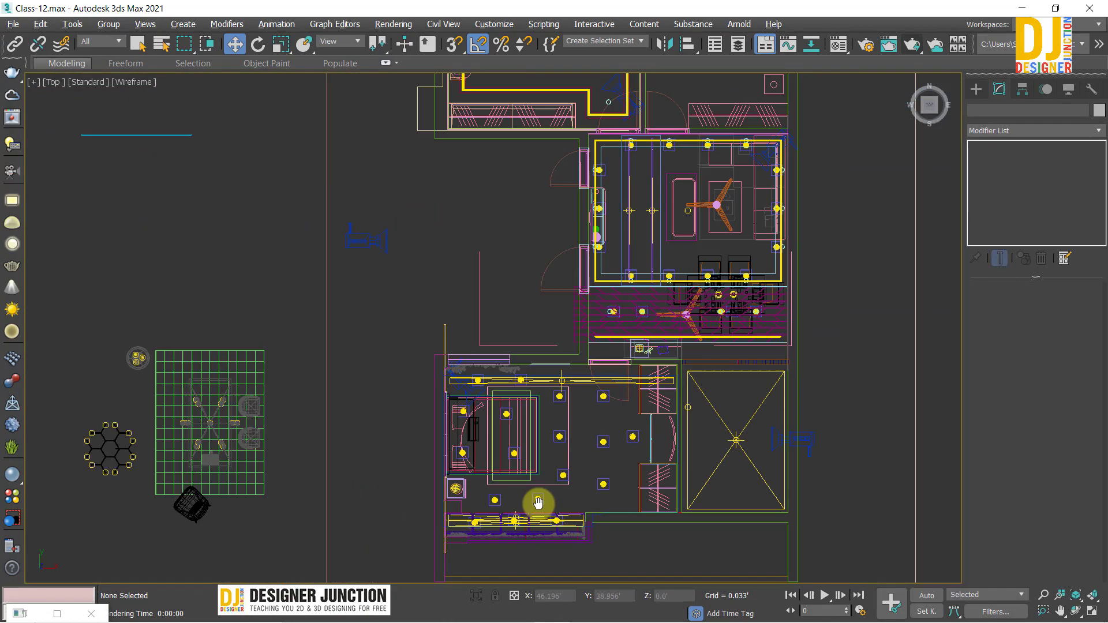
pyautogui.scroll(2, 531, 507)
pyautogui.scroll(2, 519, 404)
pyautogui.scroll(2, 374, 310)
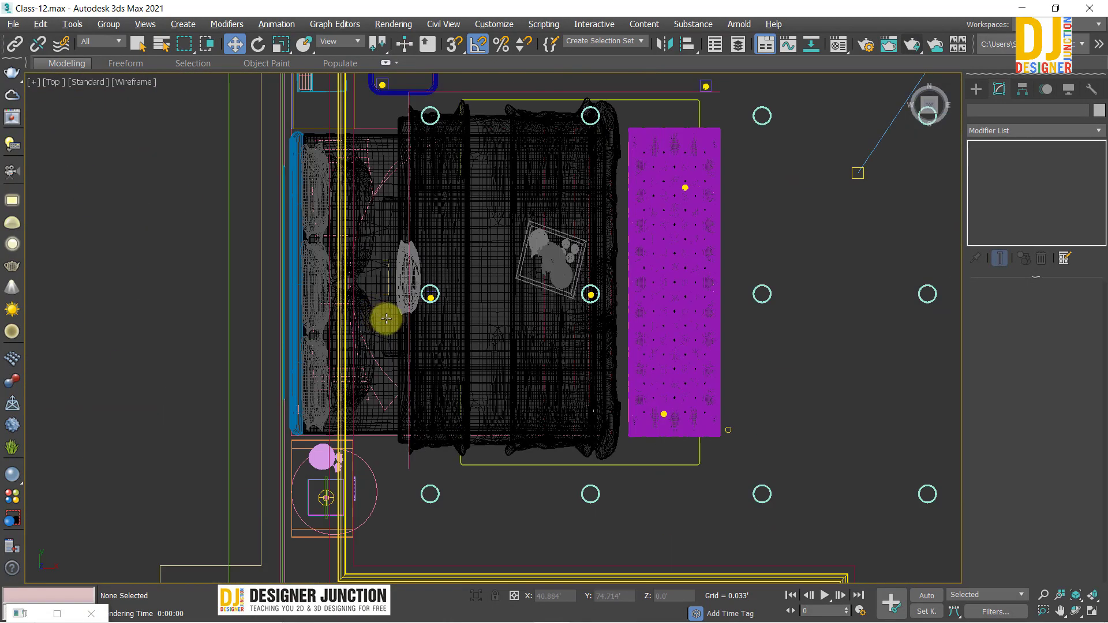
pyautogui.click(430, 296)
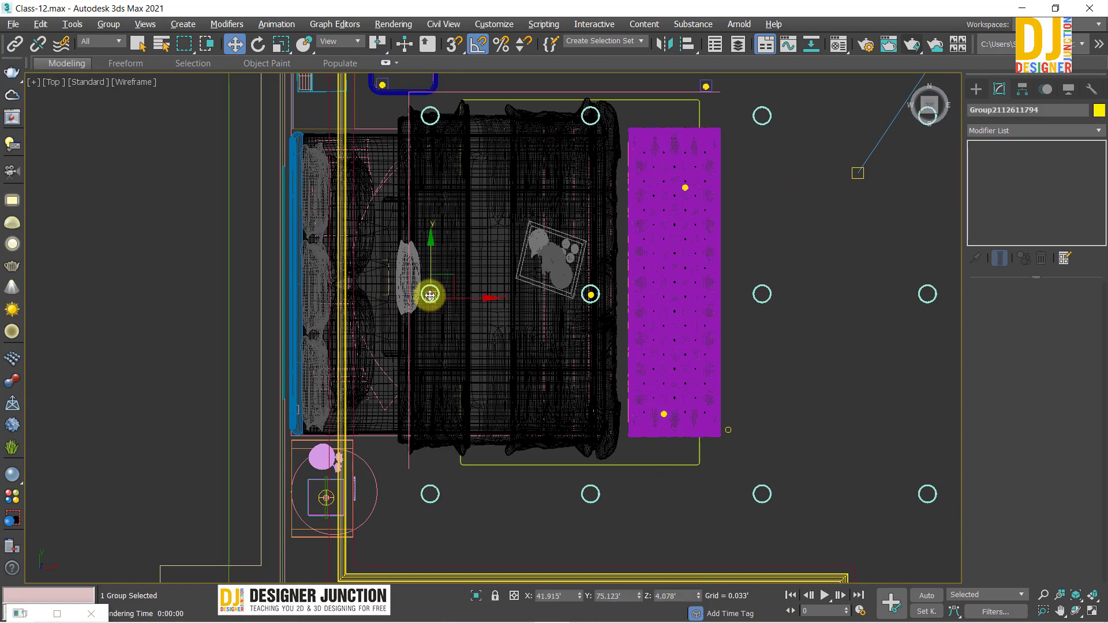
# Nudge the bedside light group slightly left toward the headboard
pyautogui.moveTo(445, 324); pyautogui.dragTo(488, 285, button='middle')
pyautogui.scroll(-1, 488, 290)
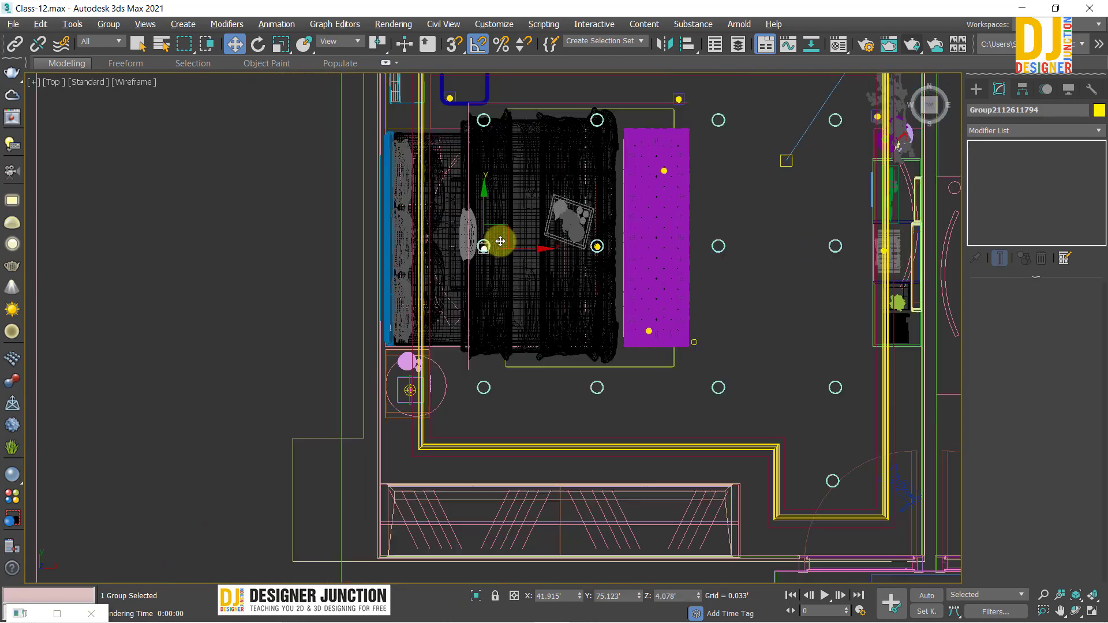
pyautogui.moveTo(485, 212); pyautogui.dragTo(485, 362)
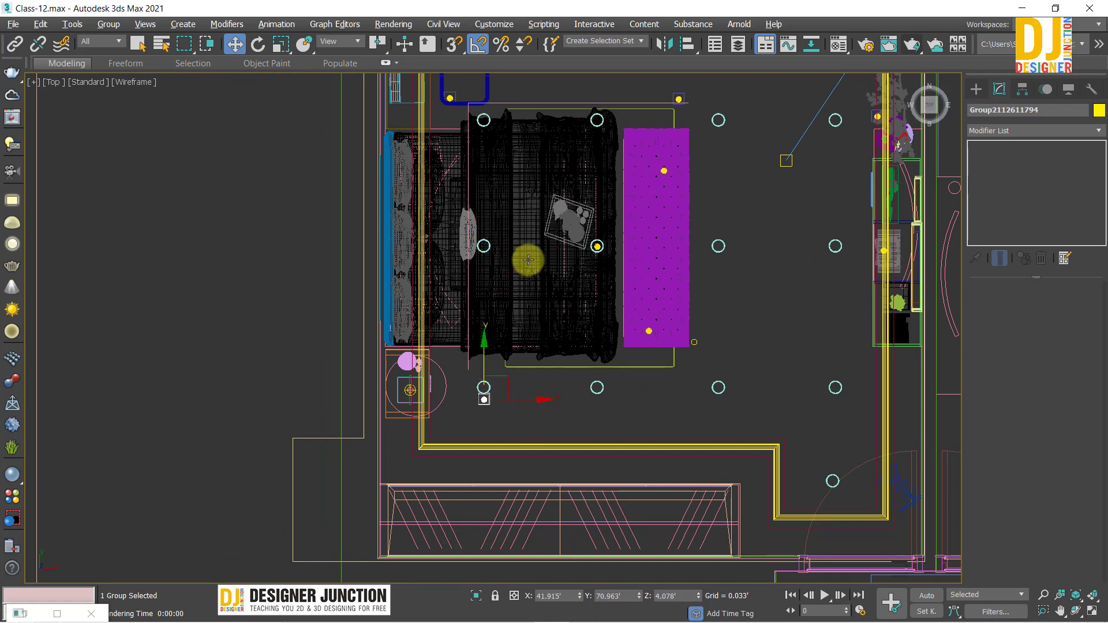
pyautogui.hotkey('ctrl', 'z')
pyautogui.moveTo(526, 258); pyautogui.dragTo(558, 334, button='middle')
pyautogui.moveTo(552, 333)
pyautogui.mouseDown()
pyautogui.moveTo(508, 341)
pyautogui.moveTo(519, 348)
pyautogui.mouseUp()
pyautogui.moveTo(519, 348); pyautogui.dragTo(516, 279, button='middle')
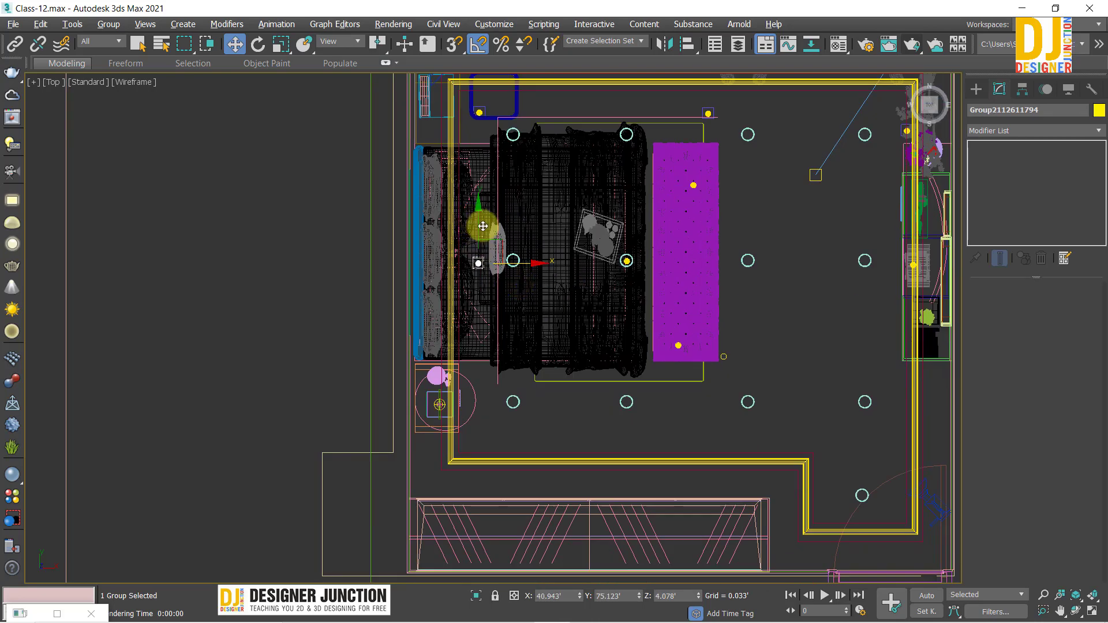
# Shift-drag a Copy of the light down beside the nightstand and restore the four-view layout
pyautogui.keyDown('shift'); pyautogui.moveTo(478, 228); pyautogui.dragTo(526, 395); pyautogui.keyUp('shift')
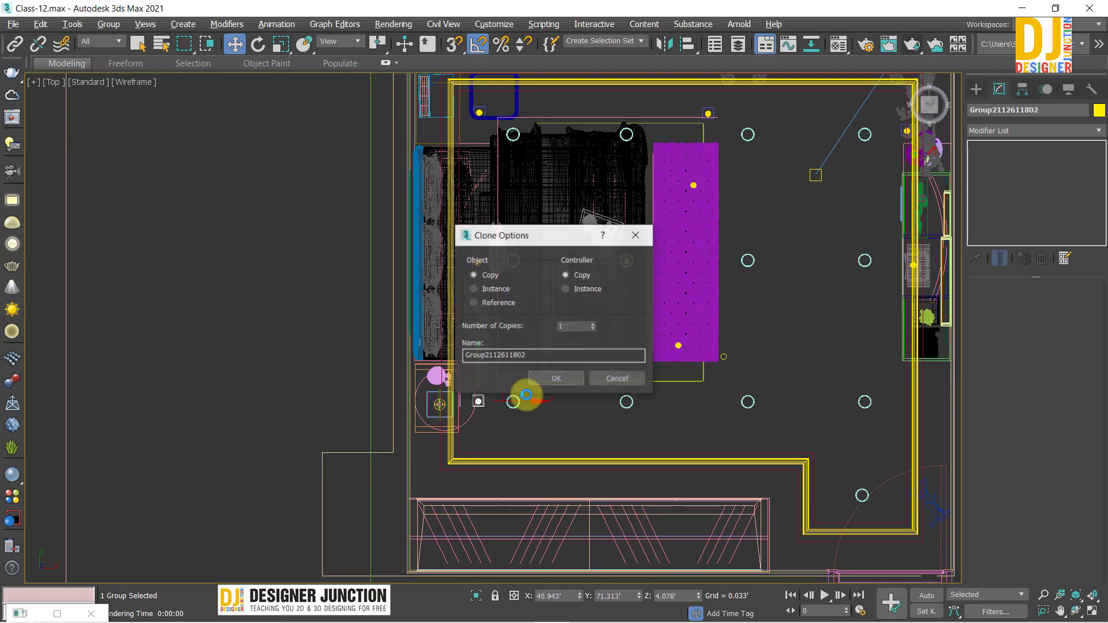
pyautogui.click(552, 378)
pyautogui.click(564, 435)
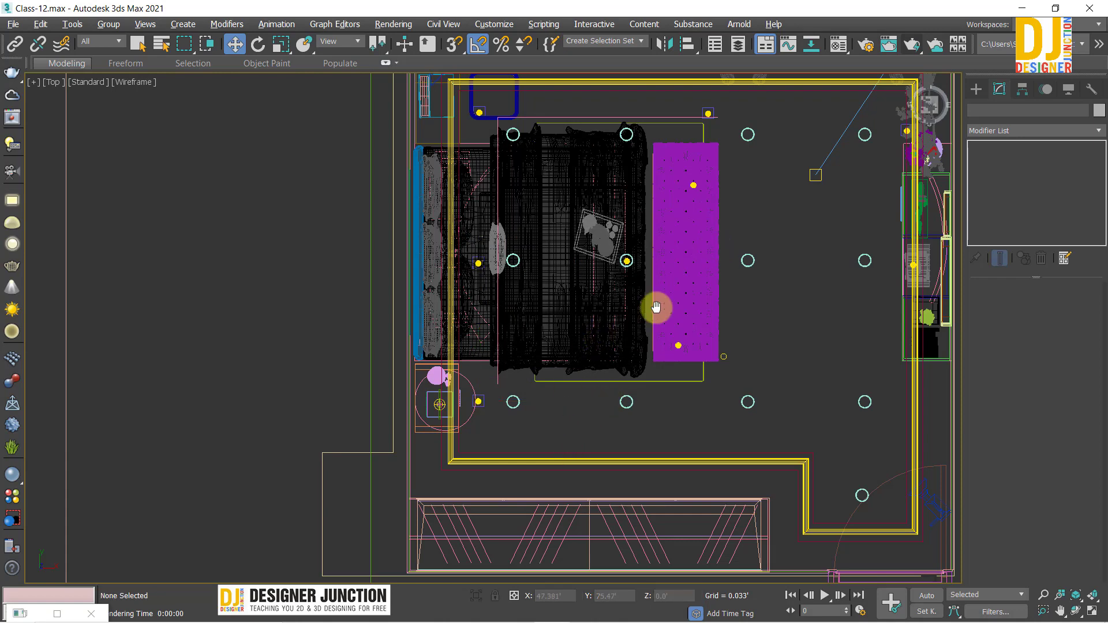
pyautogui.moveTo(656, 306); pyautogui.dragTo(656, 411, button='middle')
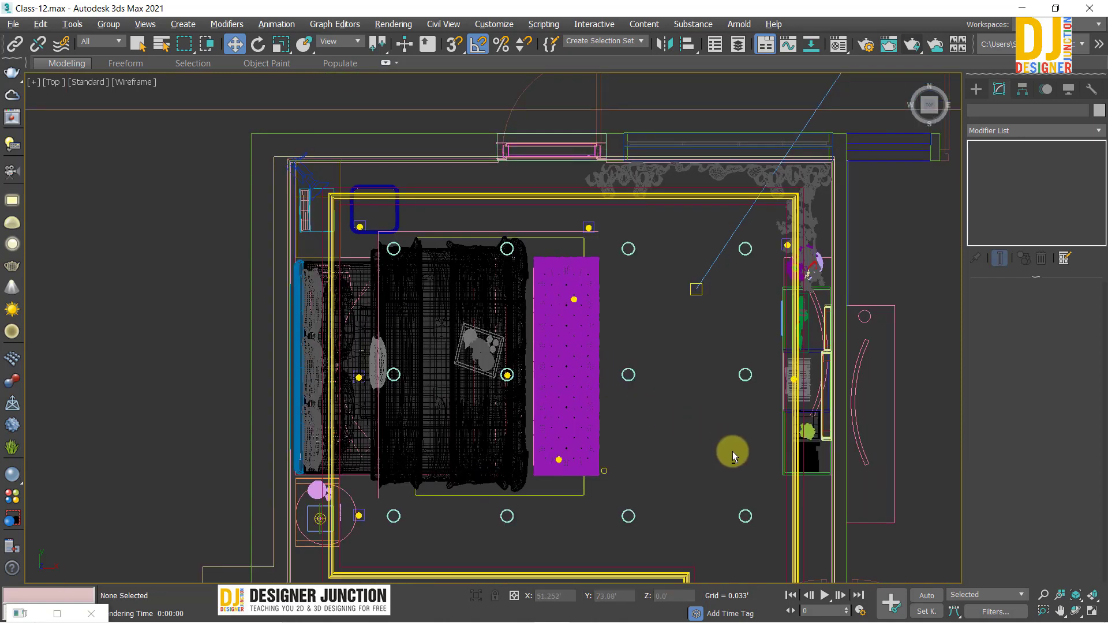
pyautogui.scroll(-2, 732, 451)
pyautogui.hotkey('alt', 'w')
pyautogui.hotkey('alt', 'w')
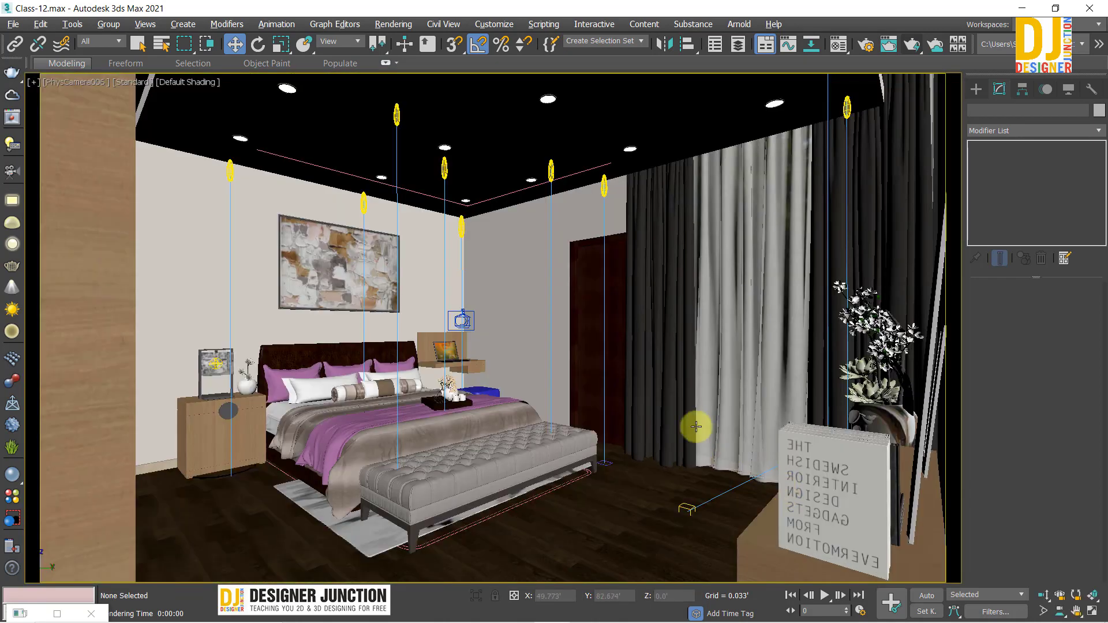
# Re-render the camera view with Shift+Q and inspect the new image at 100% zoom
pyautogui.hotkey('shift', 'q')
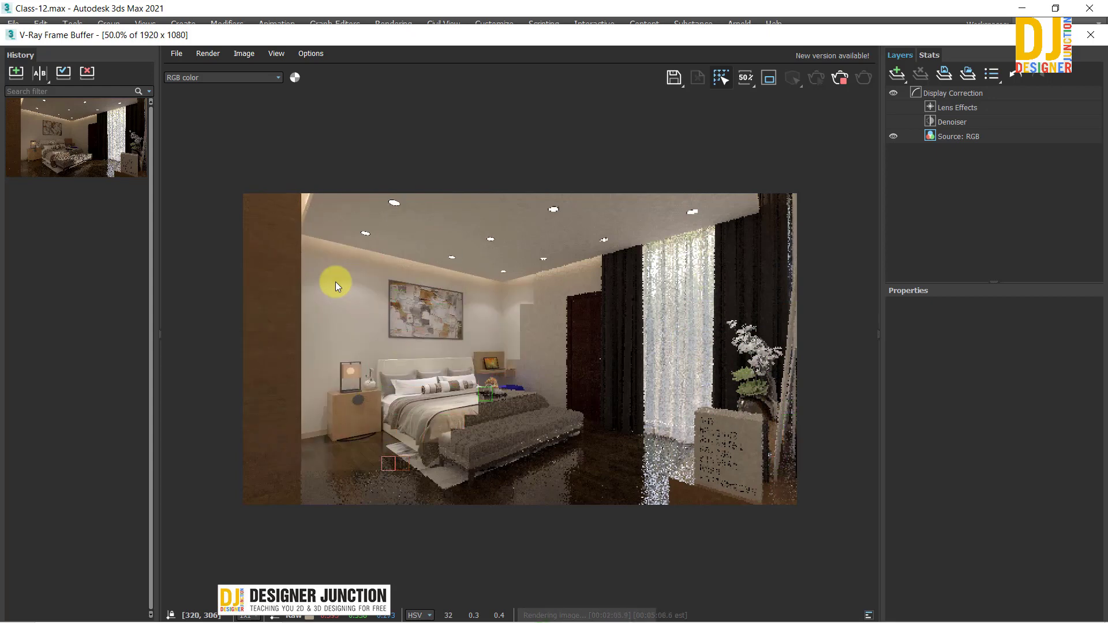
pyautogui.moveTo(22, 35); pyautogui.dragTo(78, 30)
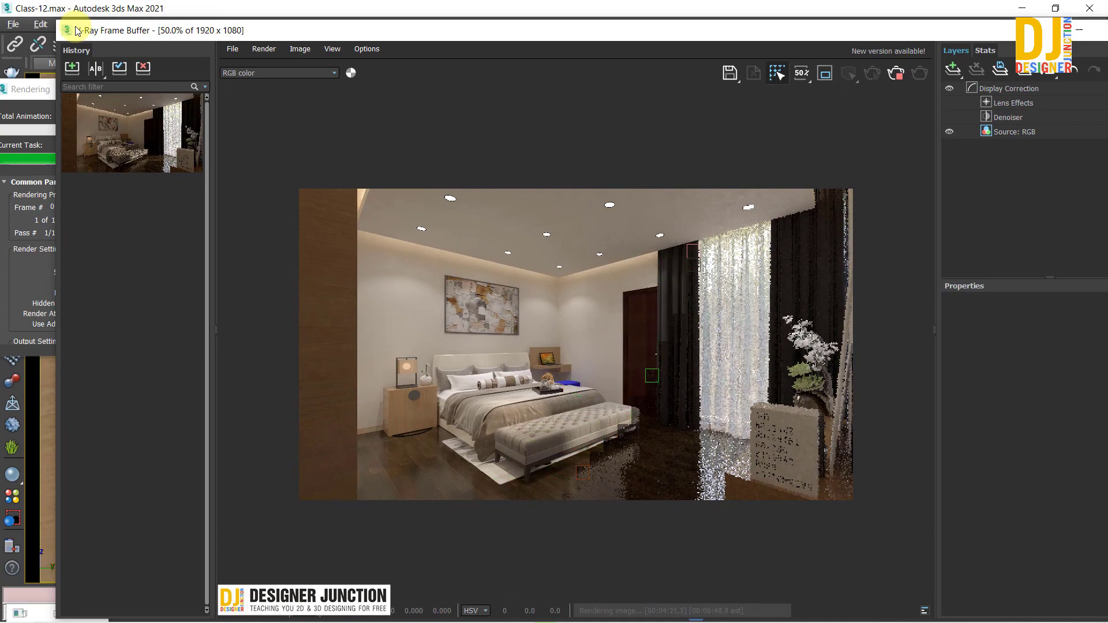
pyautogui.scroll(2, 591, 254)
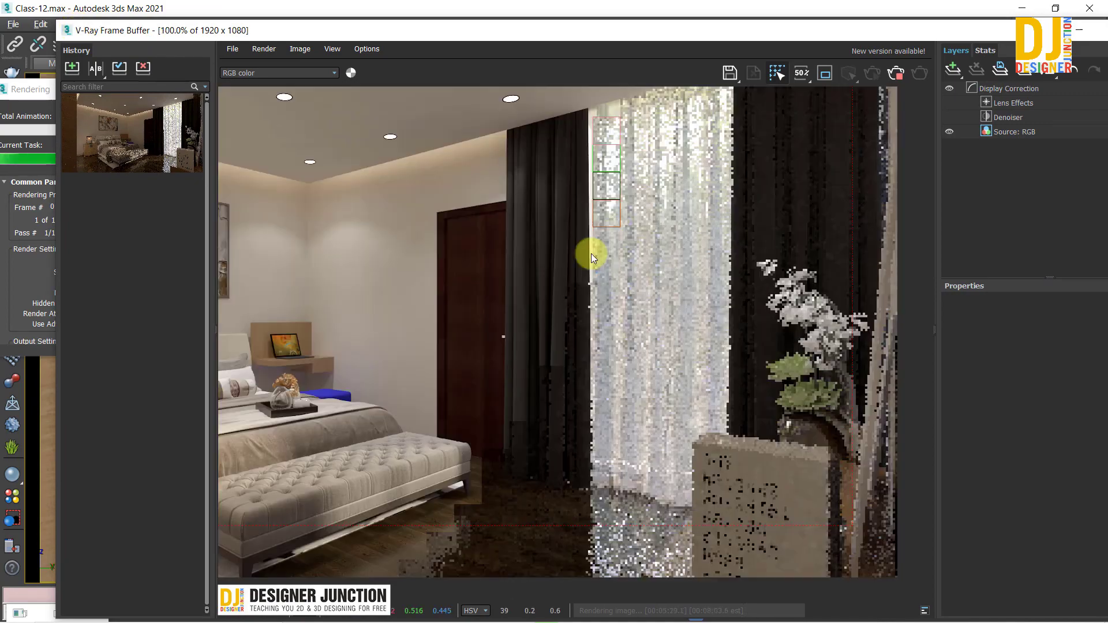
pyautogui.scroll(2, 556, 236)
pyautogui.scroll(-2, 396, 206)
pyautogui.scroll(2, 548, 372)
pyautogui.scroll(-2, 548, 372)
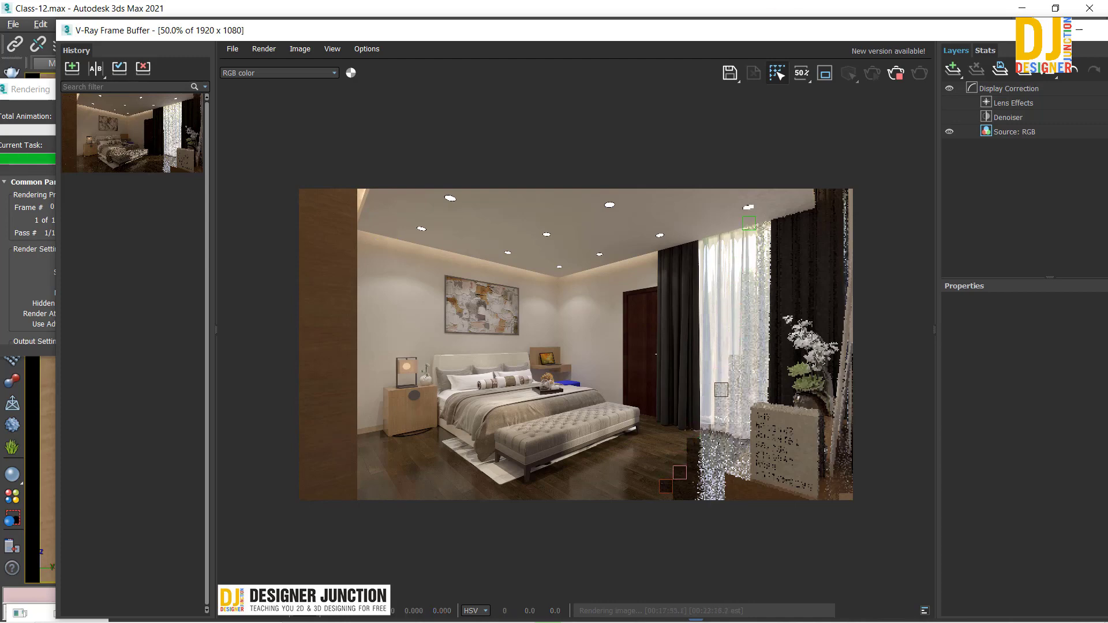
pyautogui.doubleClick(712, 440)
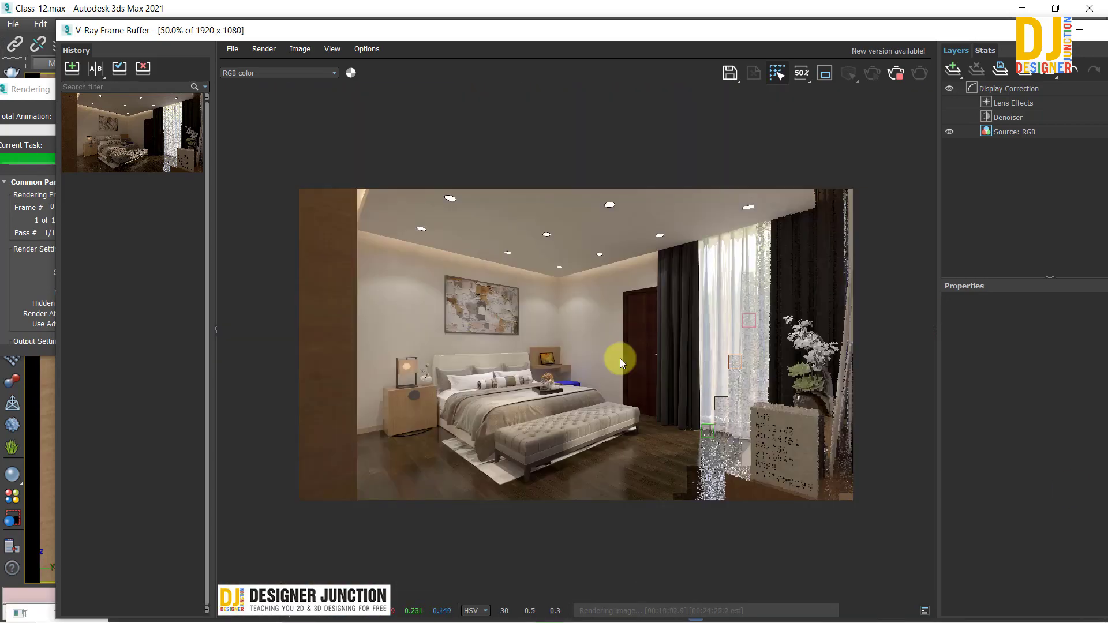